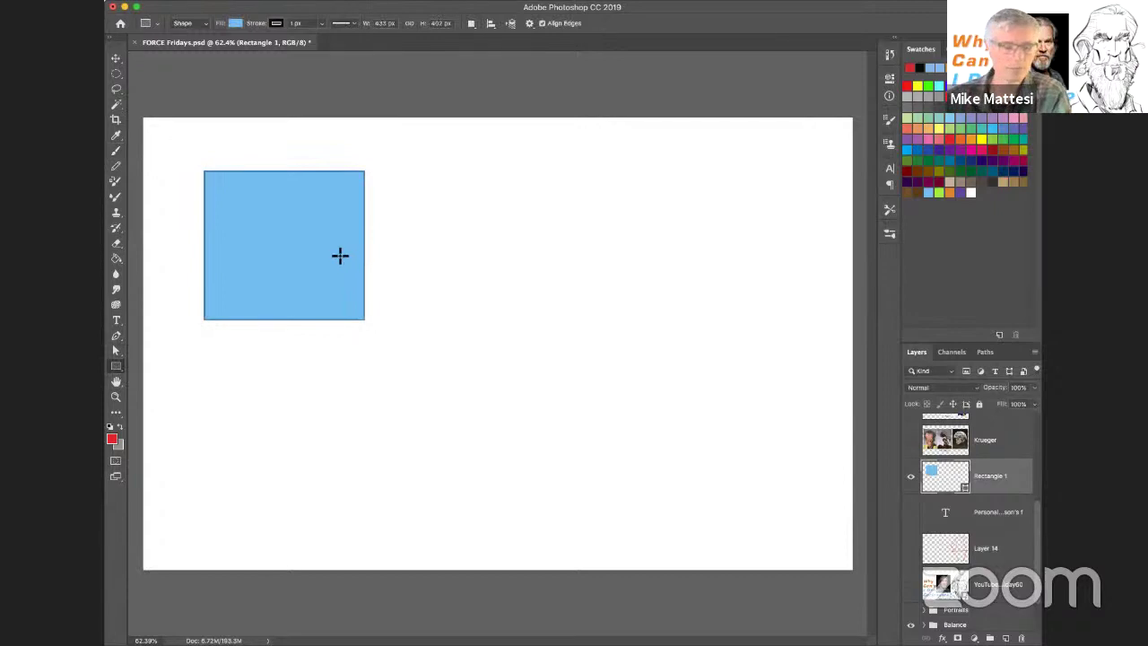
# Free-transform the blue rectangle's path into a tall, narrow column about 60% of its original width.
pyautogui.rightClick(339, 282)
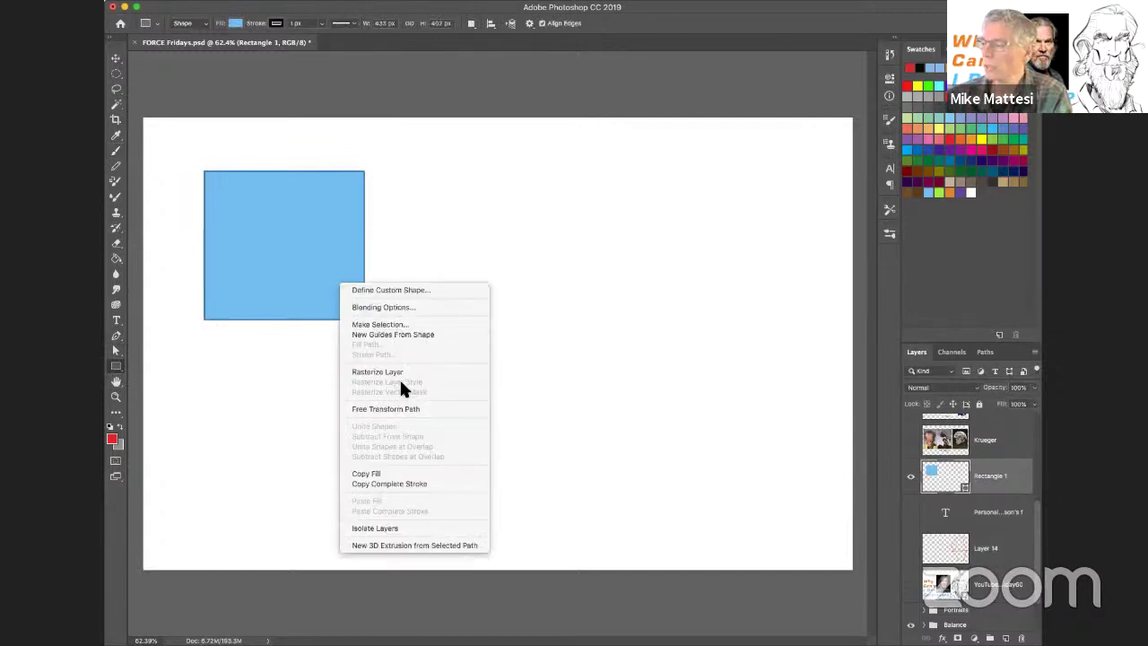
pyautogui.click(413, 408)
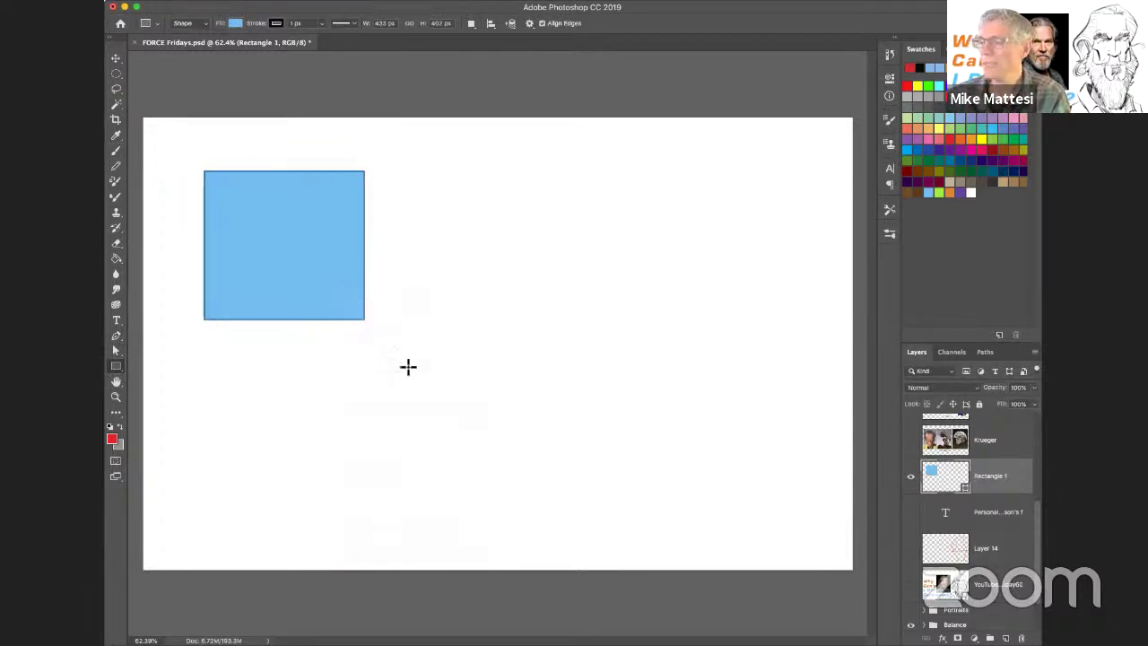
pyautogui.moveTo(364, 319); pyautogui.dragTo(365, 321)
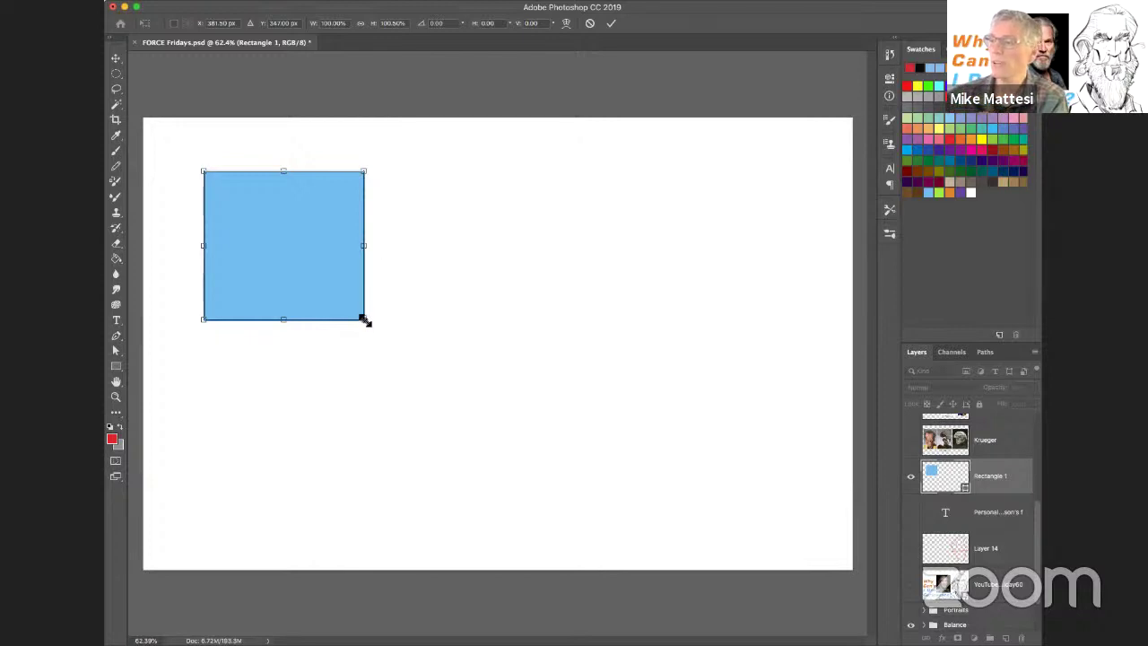
pyautogui.moveTo(364, 321); pyautogui.dragTo(354, 334)
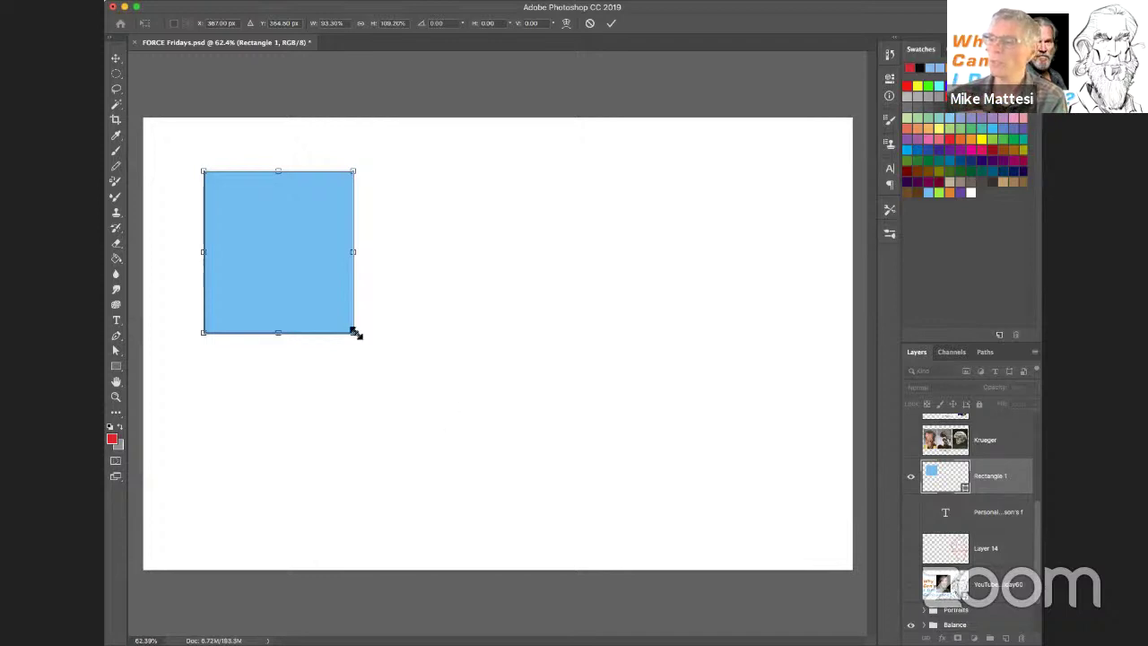
pyautogui.moveTo(355, 333); pyautogui.dragTo(328, 392)
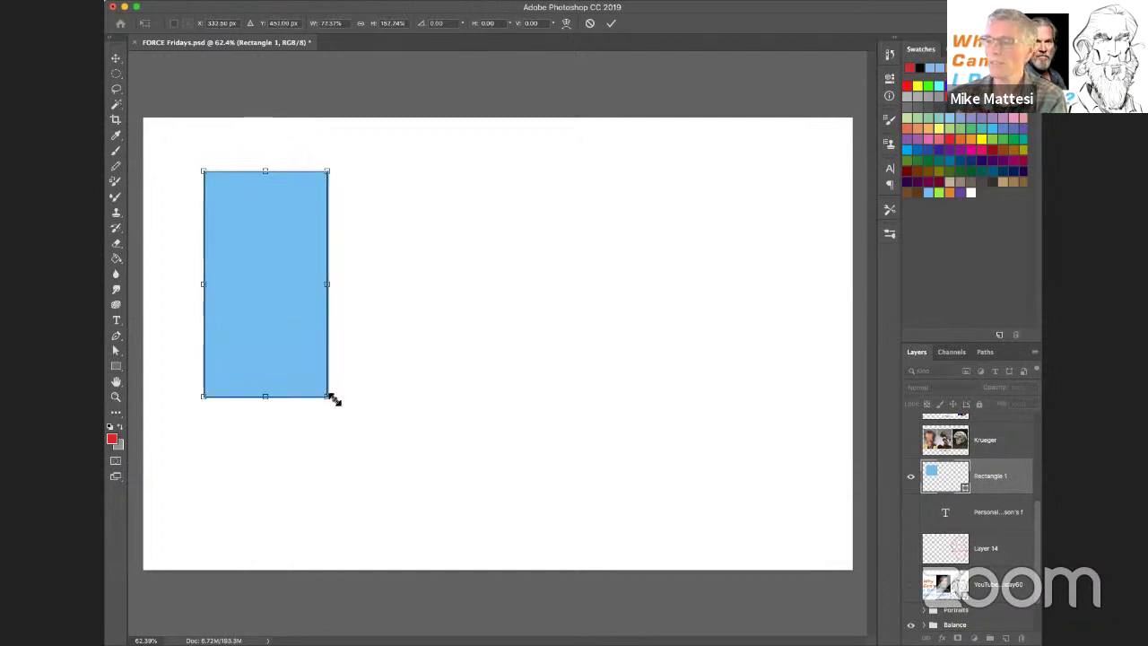
pyautogui.moveTo(329, 397); pyautogui.dragTo(302, 447)
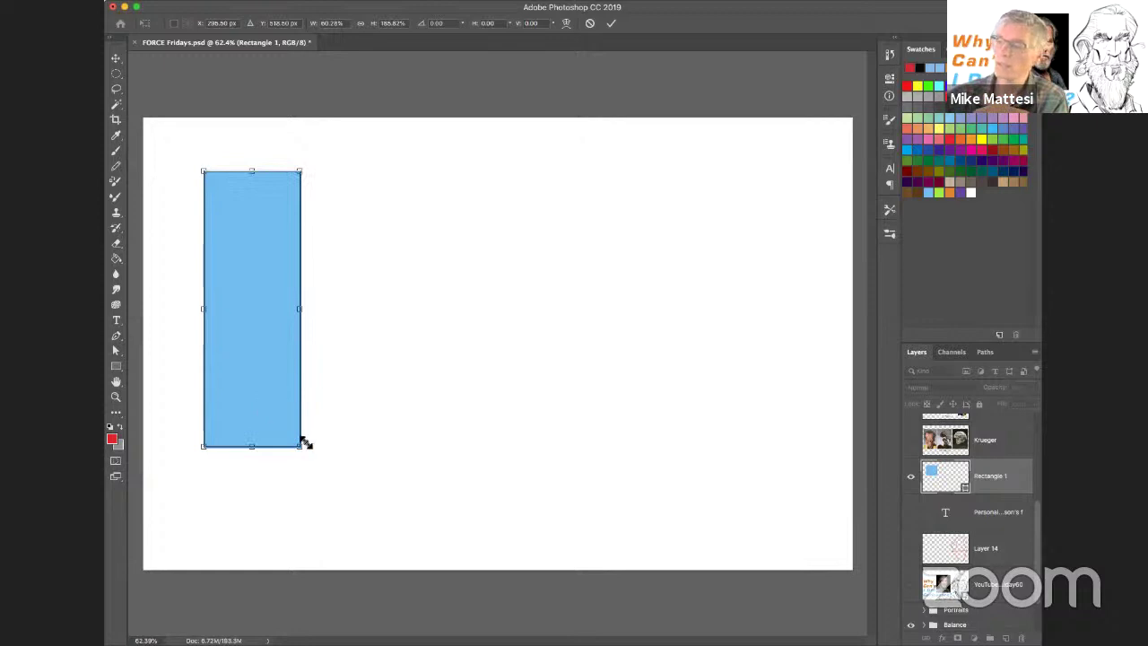
# Stretch the rectangle into a long flat bar, and reshape it into a thin vertical bar about 24% wide and 257% high.
pyautogui.moveTo(300, 446); pyautogui.dragTo(556, 309)
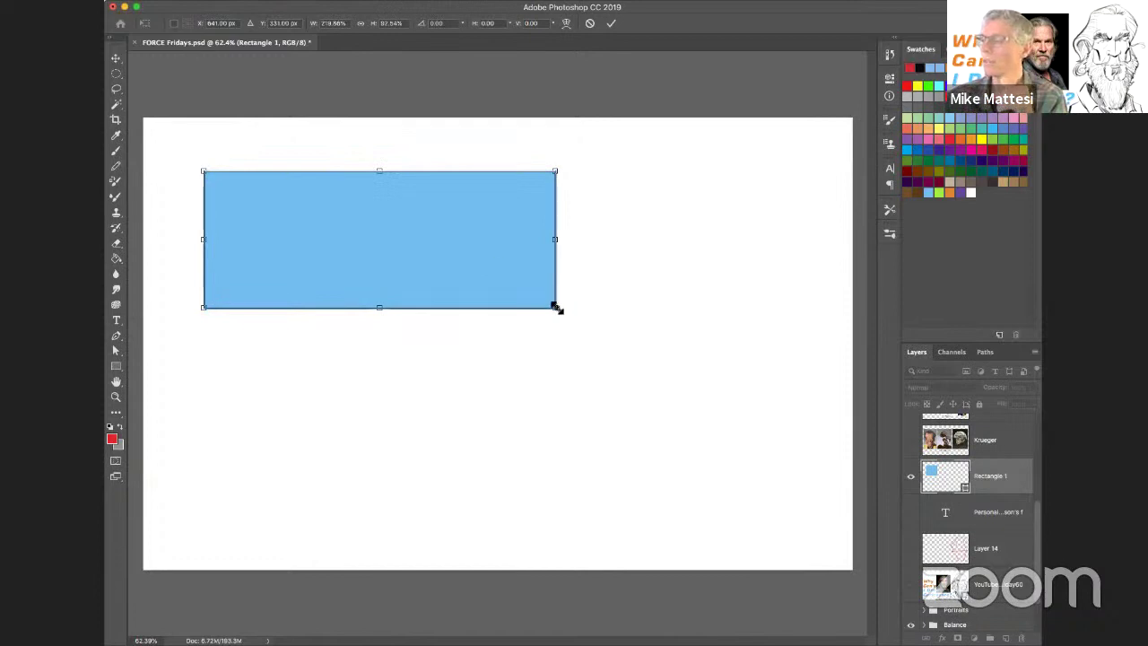
pyautogui.moveTo(556, 306); pyautogui.dragTo(614, 267)
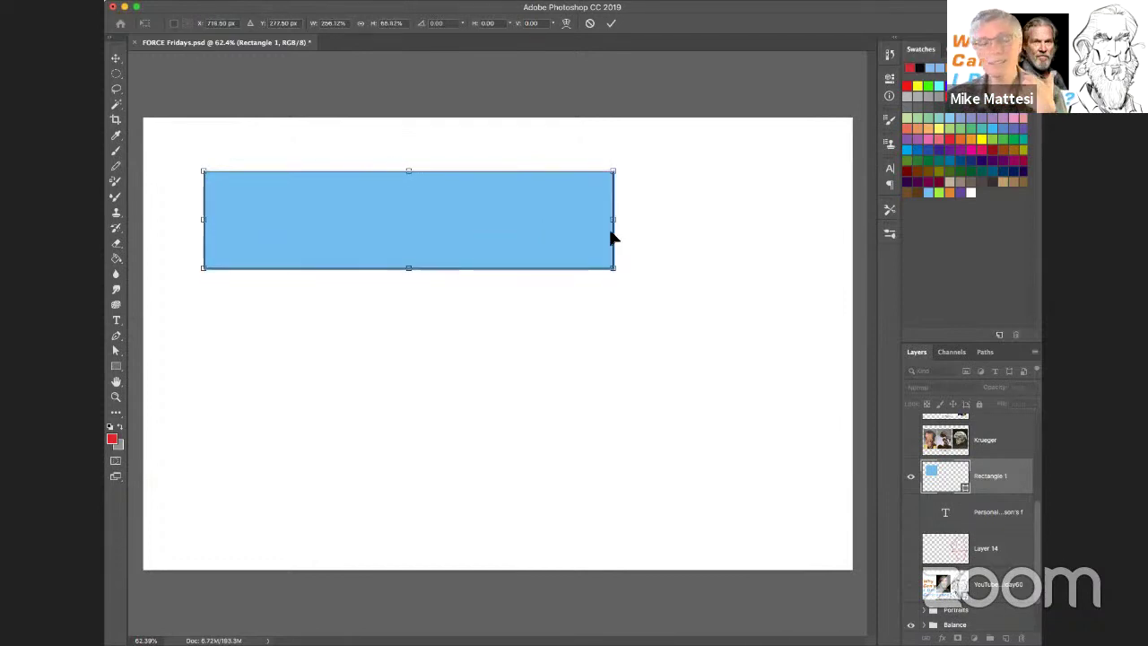
pyautogui.moveTo(613, 266); pyautogui.dragTo(793, 220)
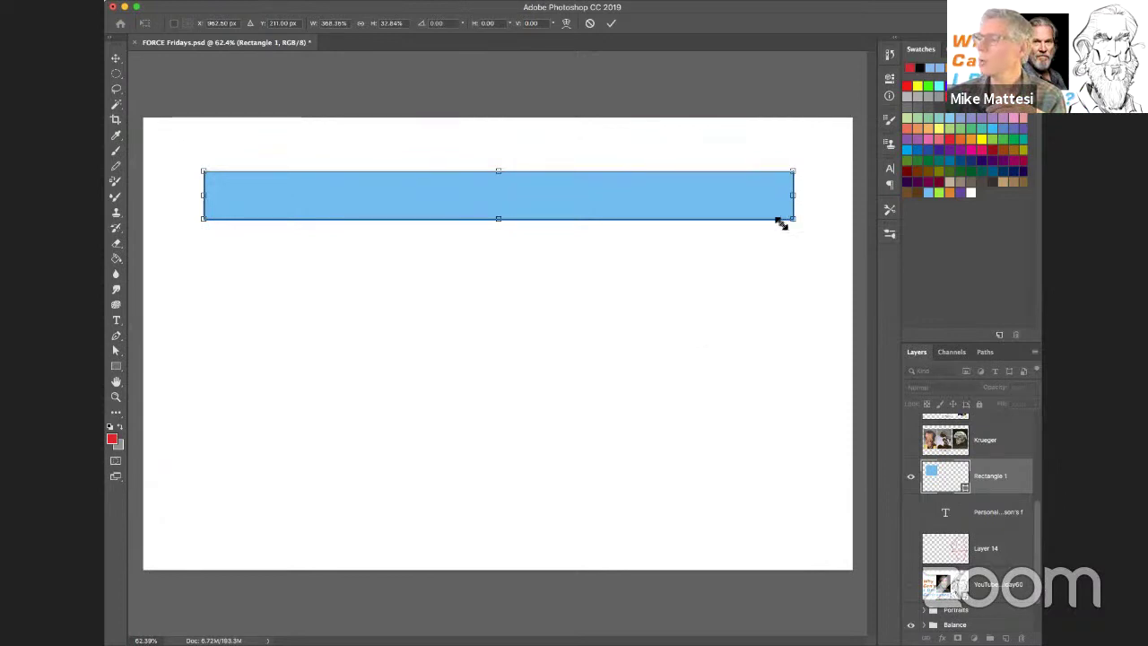
pyautogui.moveTo(781, 223); pyautogui.dragTo(240, 550)
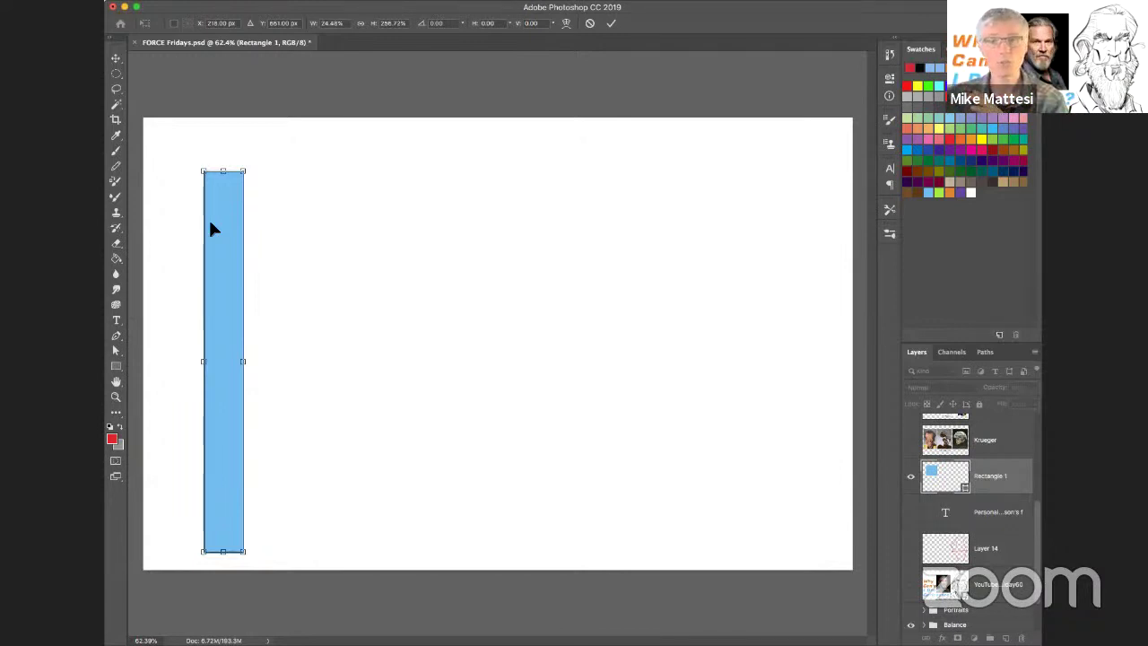
# Hide the Rectangle 1 layer, show the YouTube caricature layer, and add a new blank layer directly above it.
pyautogui.click(911, 476)
pyautogui.click(911, 585)
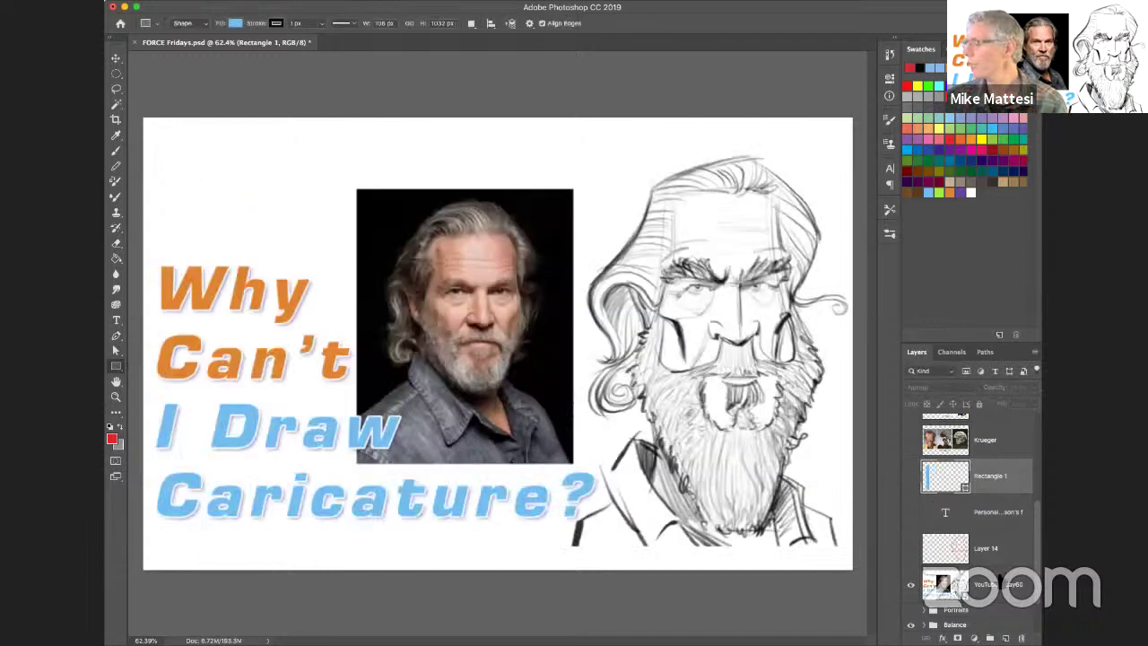
pyautogui.click(1000, 583)
pyautogui.click(1006, 638)
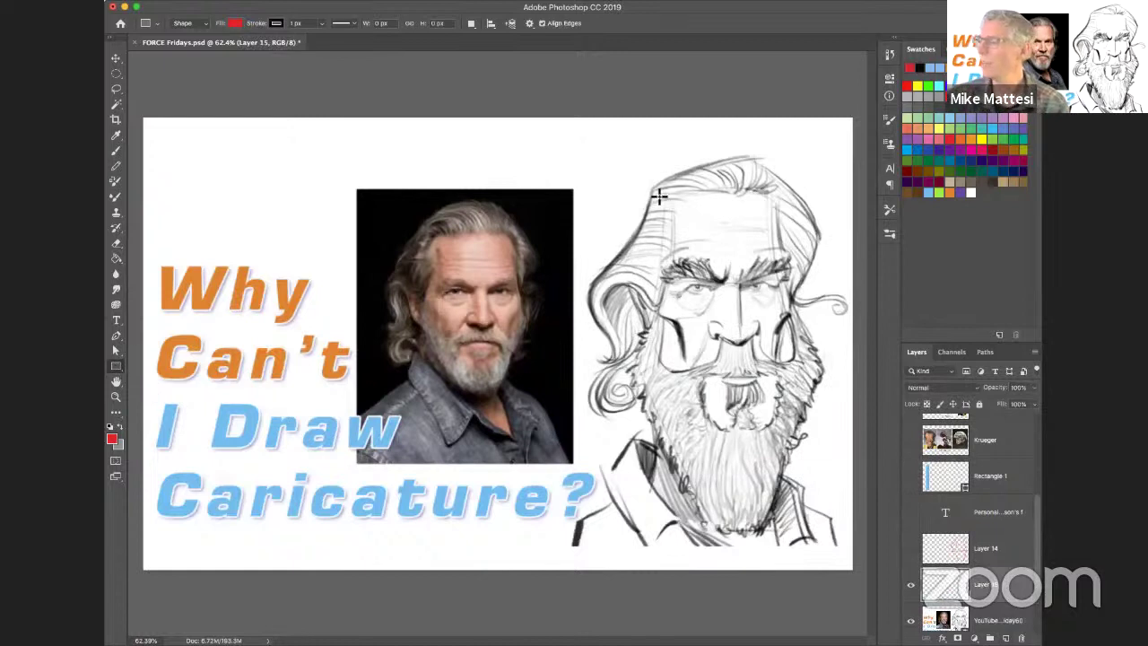
pyautogui.moveTo(660, 180); pyautogui.dragTo(806, 531)
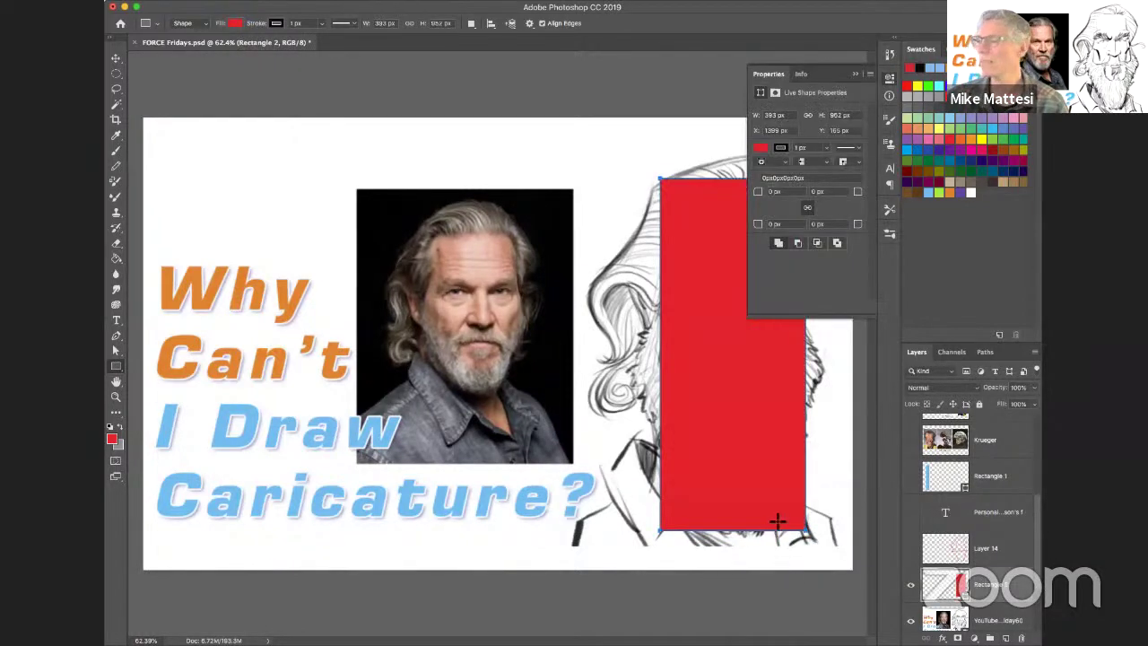
pyautogui.click(203, 23)
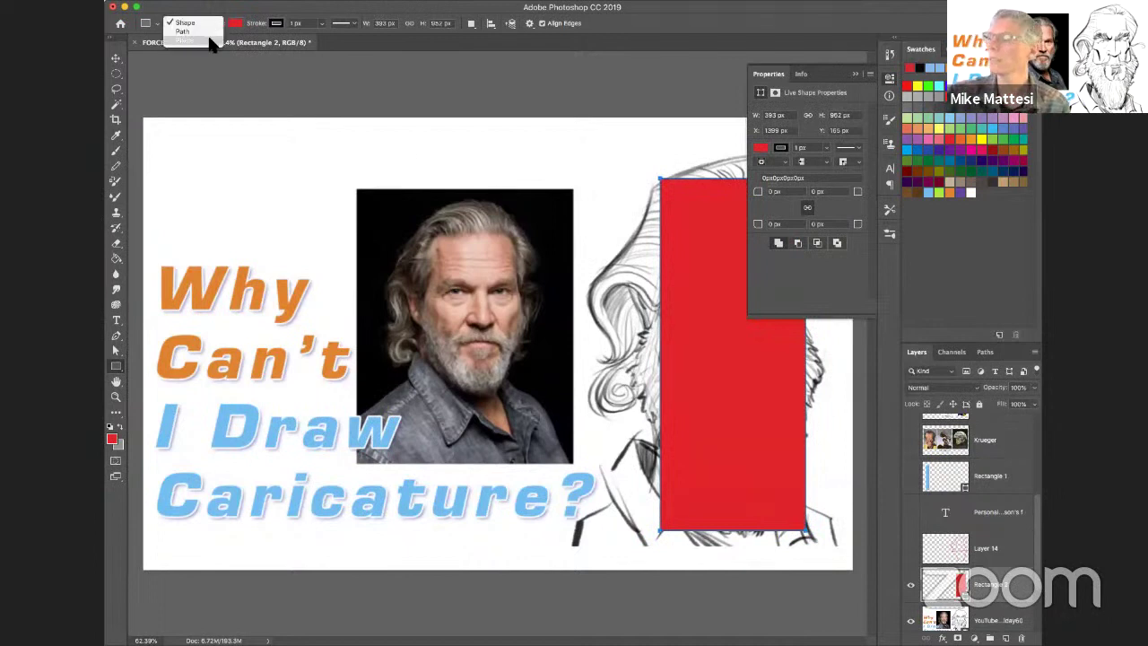
pyautogui.click(884, 540)
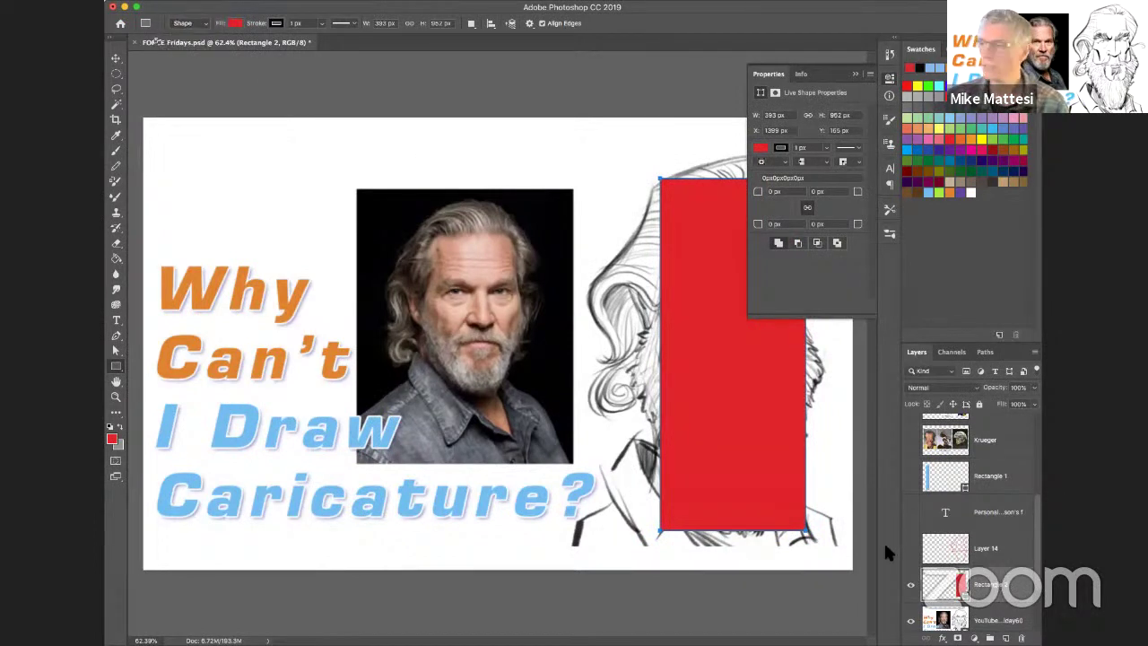
pyautogui.press('super+z')
# Set the Rectangle tool to Pixels mode and draw a tall red rectangle over the caricature's face on the new layer.
pyautogui.click(199, 23)
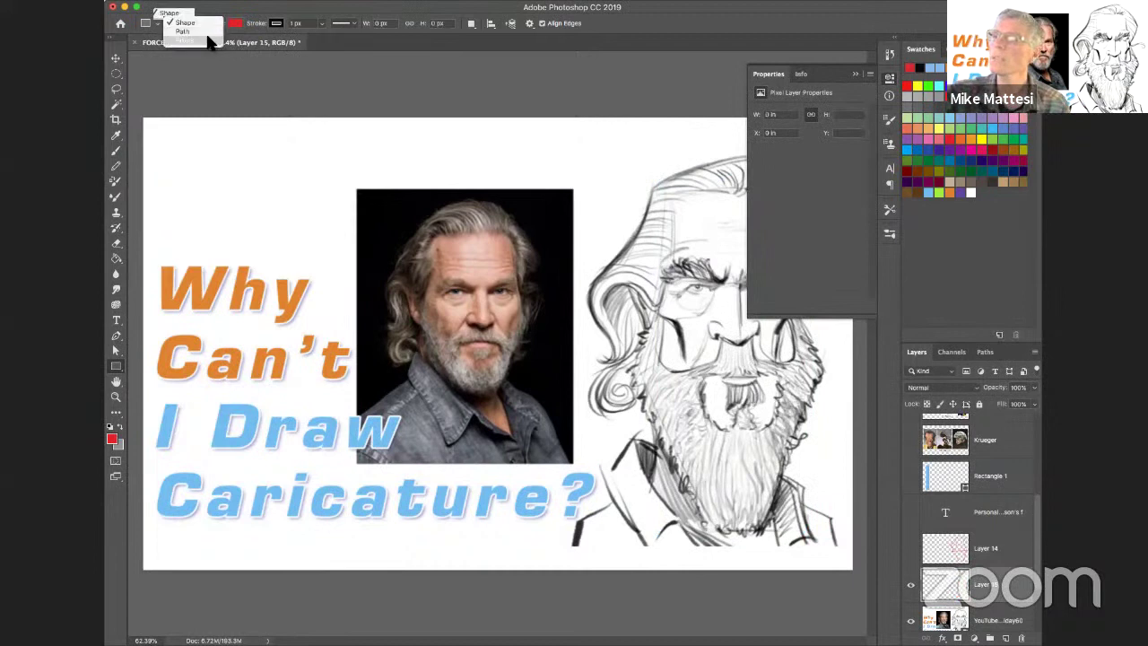
pyautogui.click(184, 40)
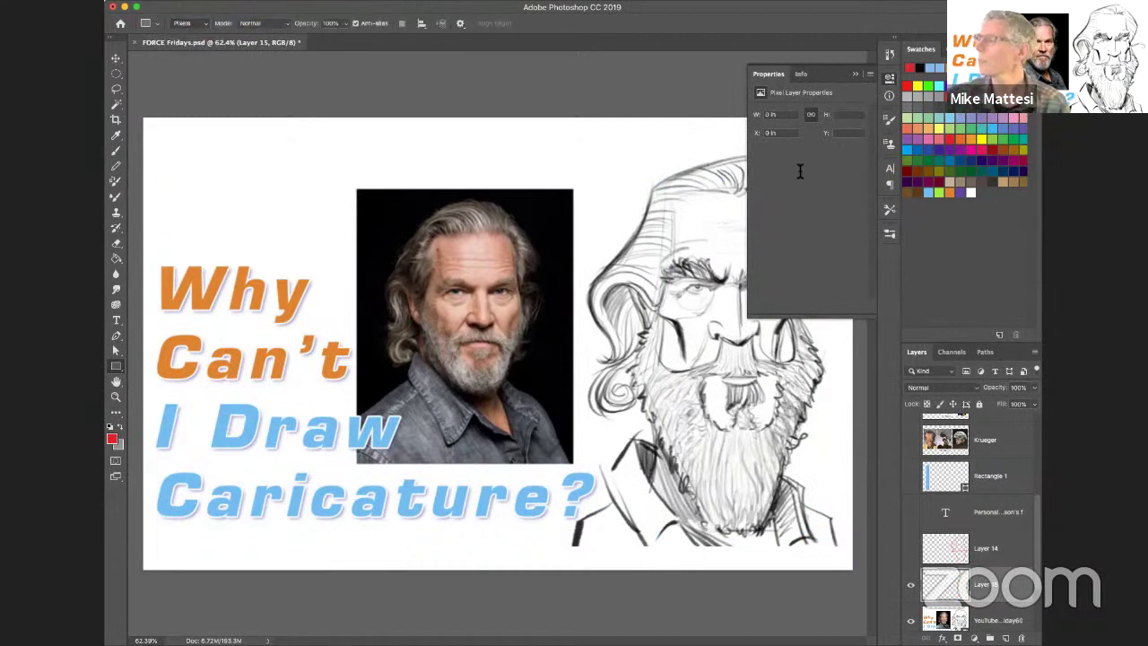
pyautogui.click(855, 74)
pyautogui.moveTo(668, 184); pyautogui.dragTo(799, 529)
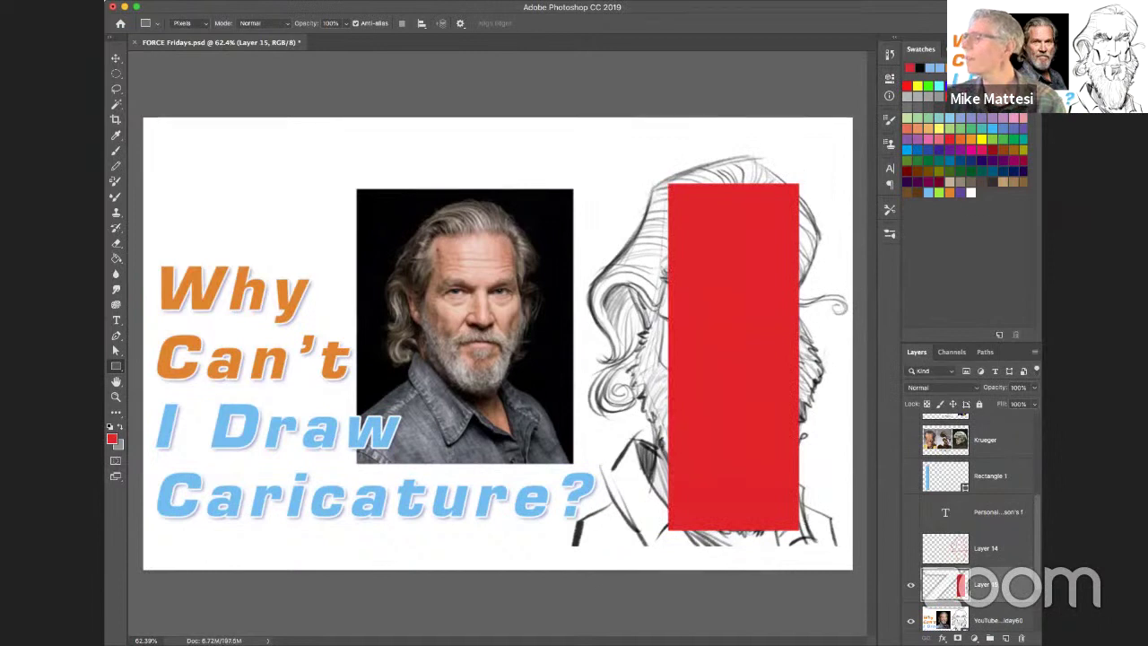
# Pick a pale pink (HSV 358, 37, 85) and draw small rectangles on the red one for the brow, nose, mouth and lower face.
pyautogui.click(962, 49)
pyautogui.moveTo(1005, 138); pyautogui.dragTo(970, 124)
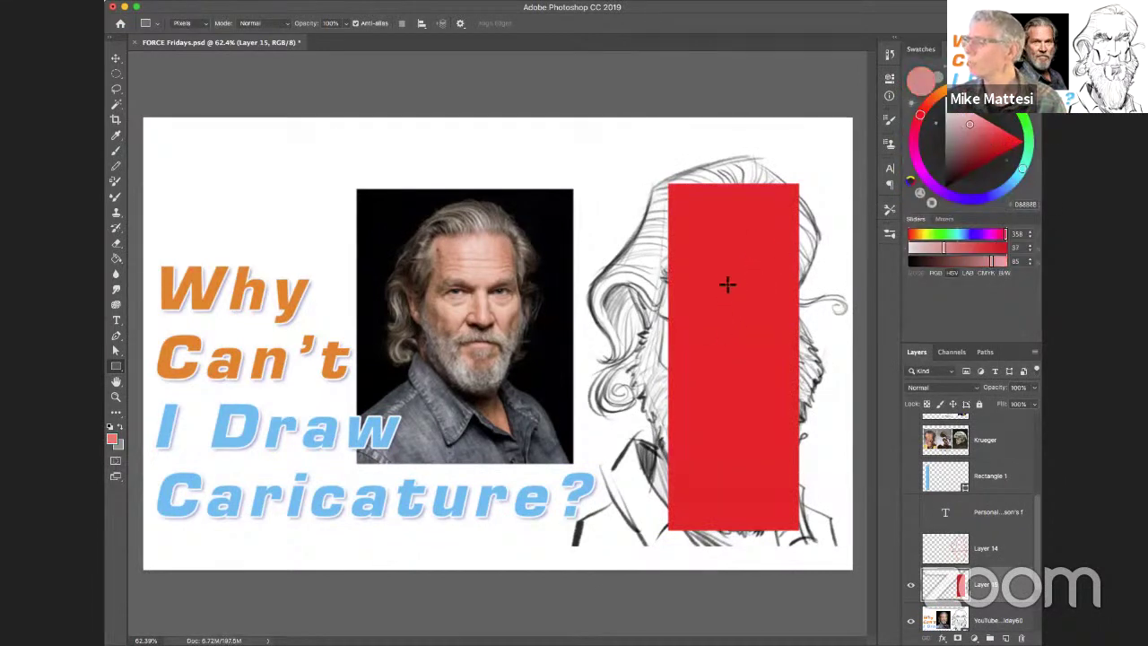
pyautogui.moveTo(733, 283)
pyautogui.mouseDown()
pyautogui.moveTo(746, 358)
pyautogui.moveTo(780, 384)
pyautogui.mouseUp()
pyautogui.moveTo(684, 244); pyautogui.dragTo(786, 269)
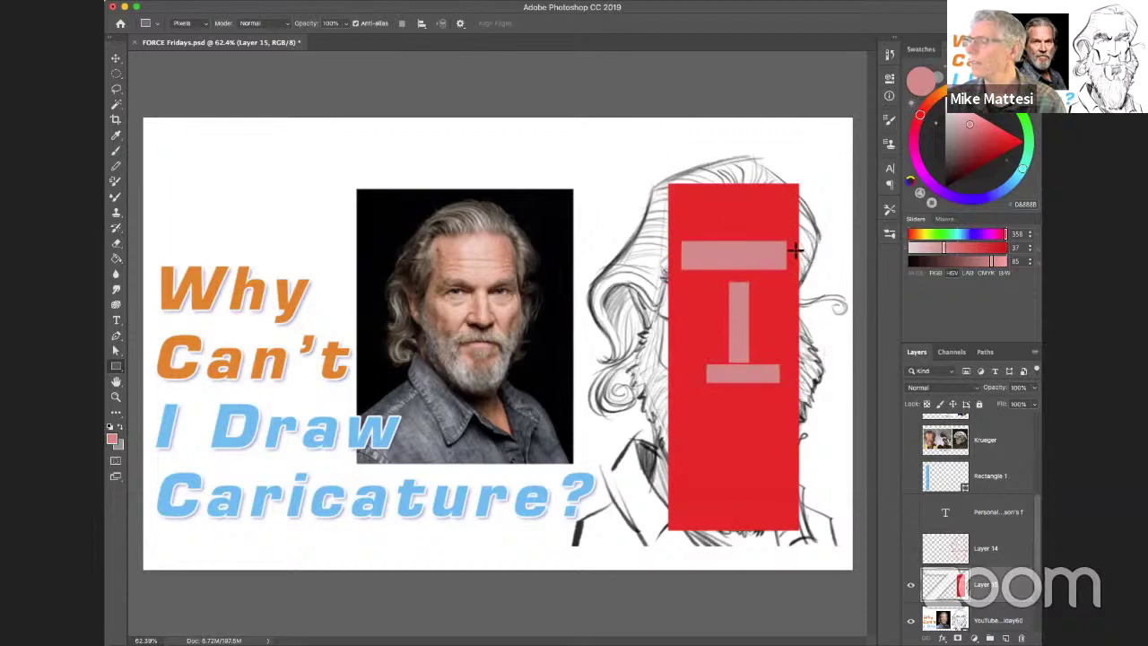
pyautogui.moveTo(735, 410)
pyautogui.mouseDown()
pyautogui.moveTo(736, 441)
pyautogui.moveTo(753, 439)
pyautogui.mouseUp()
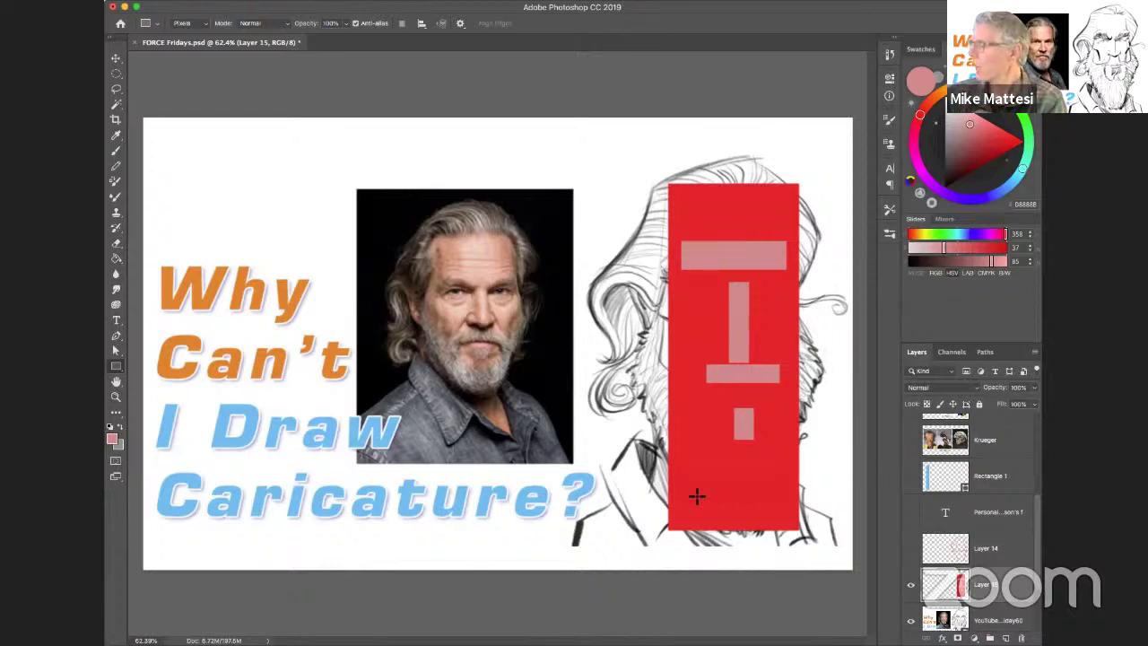
# Hide the layer holding the red and pink rectangles over the caricature.
pyautogui.click(912, 584)
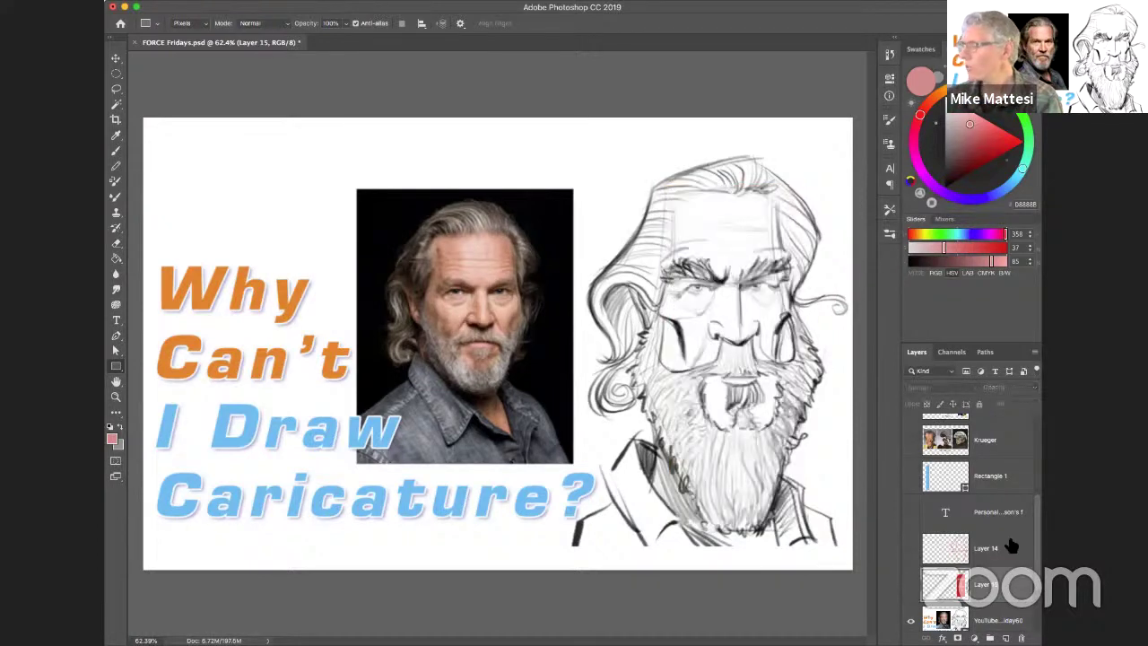
pyautogui.moveTo(1037, 528); pyautogui.dragTo(1037, 478)
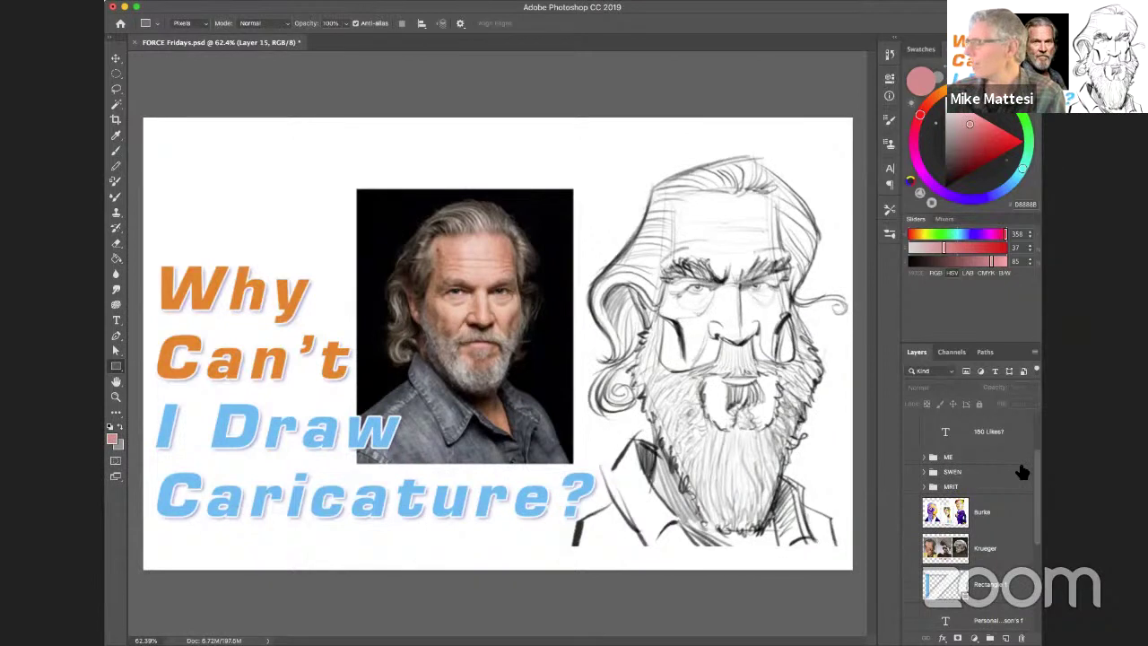
pyautogui.moveTo(1038, 522); pyautogui.dragTo(1032, 593)
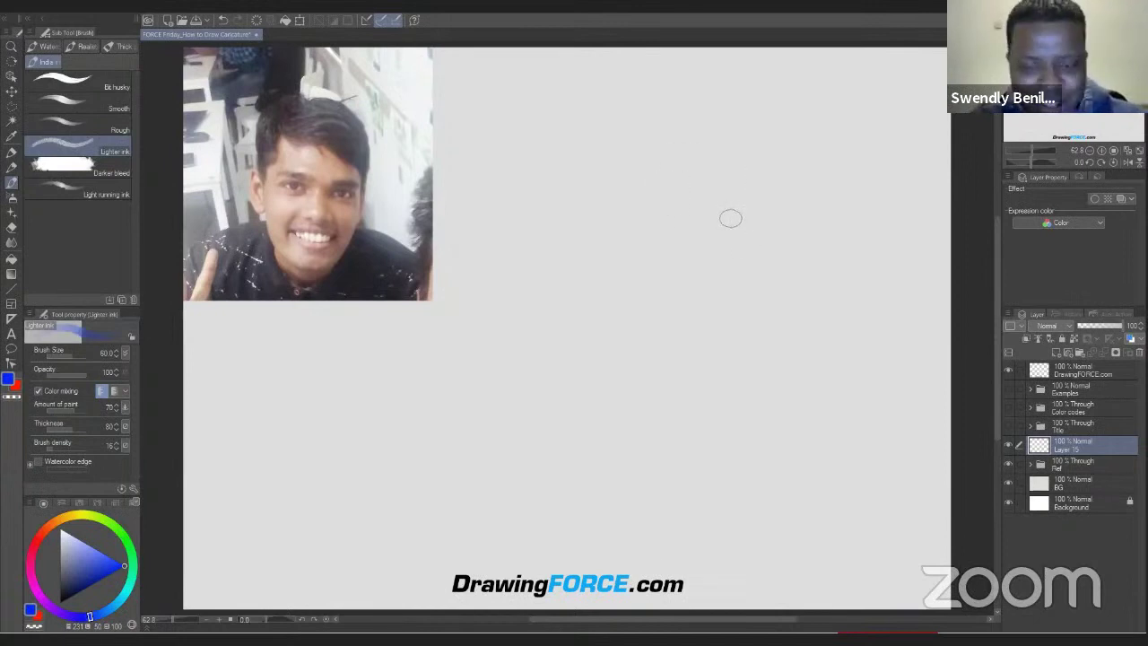
# In Clip Studio Paint, set the Lighter ink brush size to 70 and sketch a blue downward-tapering head outline beside the portrait photo.
pyautogui.press(']')
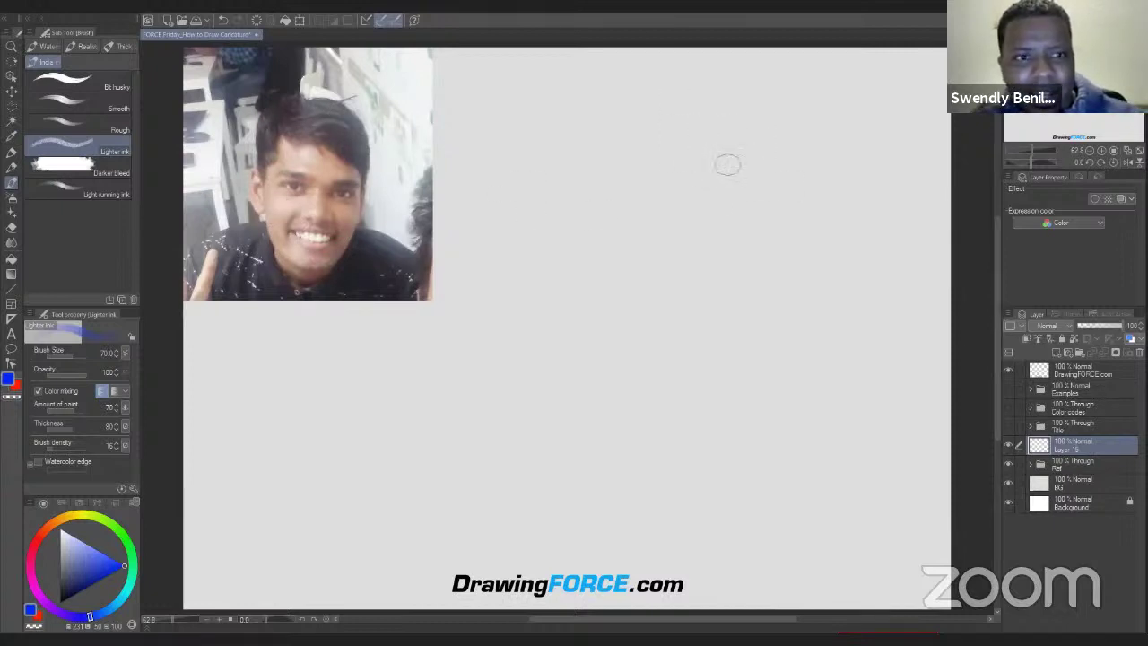
pyautogui.moveTo(731, 137)
pyautogui.mouseDown()
pyautogui.moveTo(681, 167)
pyautogui.moveTo(714, 138)
pyautogui.moveTo(745, 167)
pyautogui.mouseUp()
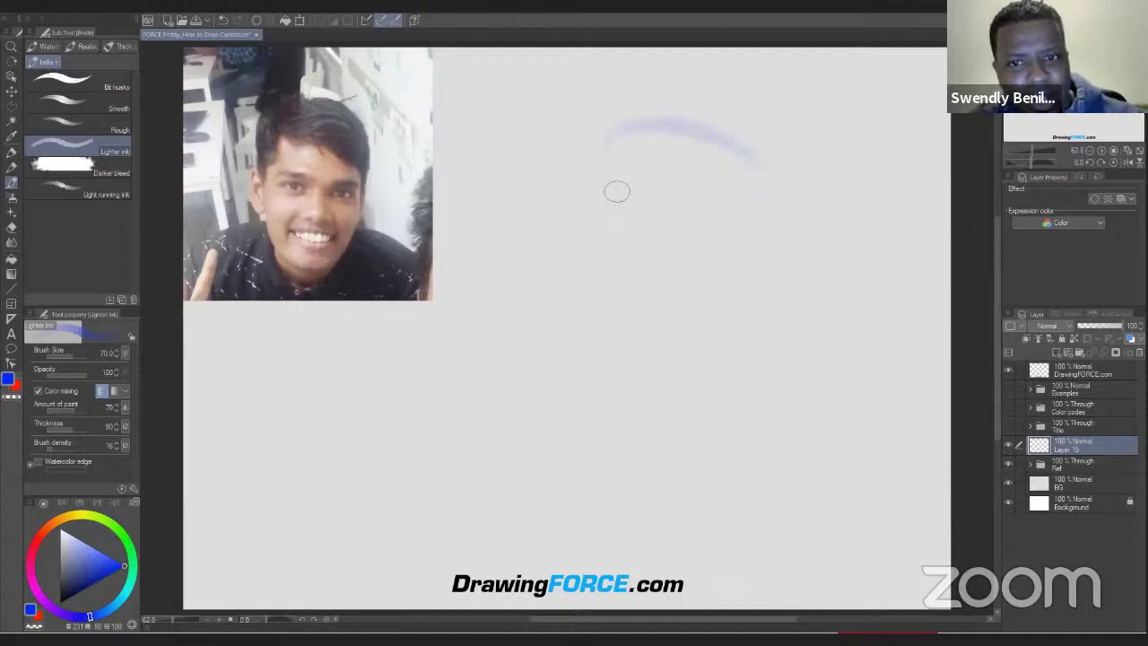
pyautogui.moveTo(618, 192); pyautogui.dragTo(616, 364)
pyautogui.moveTo(619, 149); pyautogui.dragTo(661, 439)
pyautogui.moveTo(612, 247); pyautogui.dragTo(667, 440)
pyautogui.moveTo(604, 184); pyautogui.dragTo(654, 437)
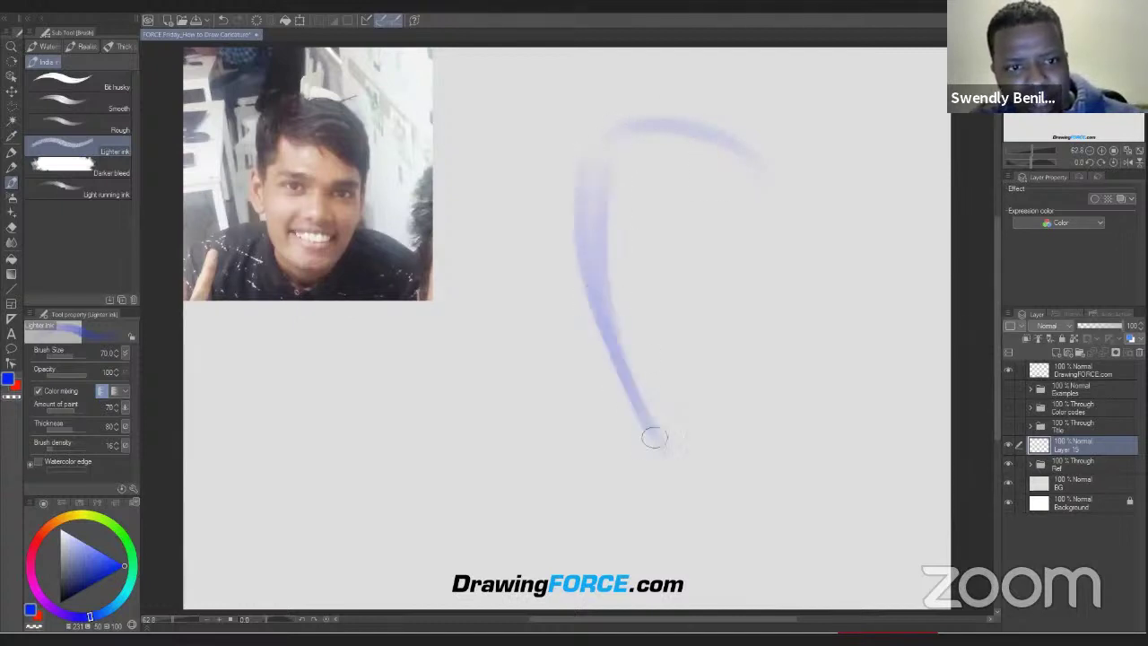
pyautogui.moveTo(759, 206)
pyautogui.mouseDown()
pyautogui.moveTo(716, 450)
pyautogui.moveTo(637, 409)
pyautogui.mouseUp()
pyautogui.moveTo(727, 446); pyautogui.dragTo(620, 332)
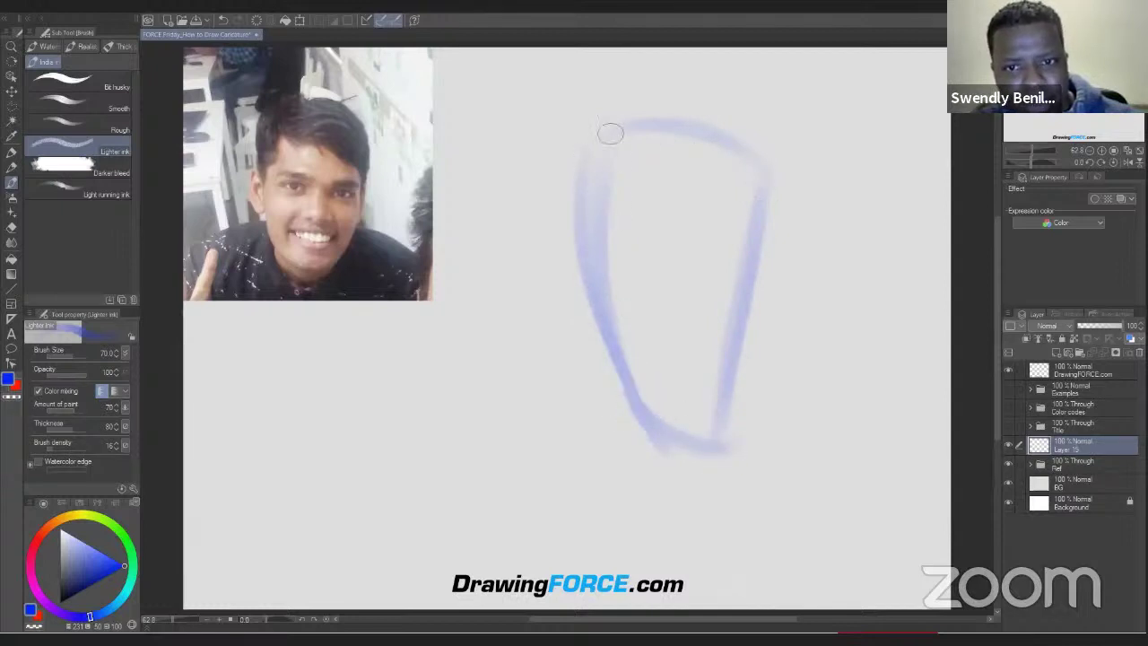
pyautogui.moveTo(610, 134); pyautogui.dragTo(636, 353)
pyautogui.moveTo(585, 192)
pyautogui.mouseDown()
pyautogui.moveTo(605, 353)
pyautogui.moveTo(662, 434)
pyautogui.mouseUp()
pyautogui.moveTo(759, 199)
pyautogui.mouseDown()
pyautogui.moveTo(719, 462)
pyautogui.moveTo(648, 431)
pyautogui.mouseUp()
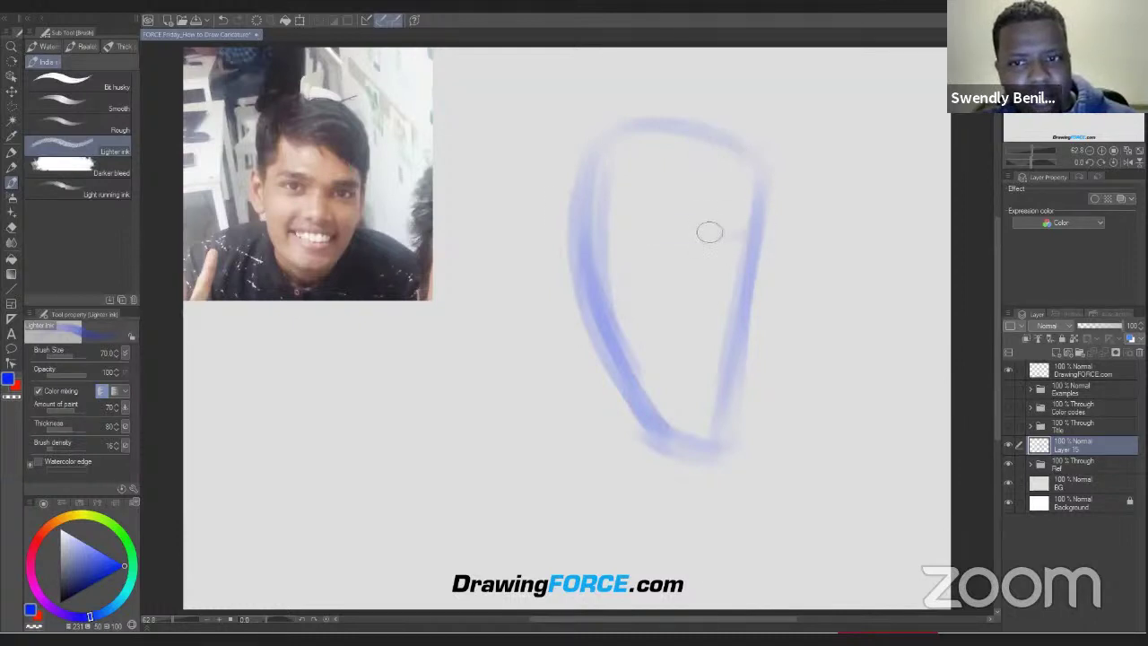
# Divide the head shape with a curved brow line and two lengthwise plane lines, and close its top with an ellipse.
pyautogui.moveTo(751, 235)
pyautogui.mouseDown()
pyautogui.moveTo(585, 197)
pyautogui.moveTo(760, 233)
pyautogui.moveTo(704, 232)
pyautogui.mouseUp()
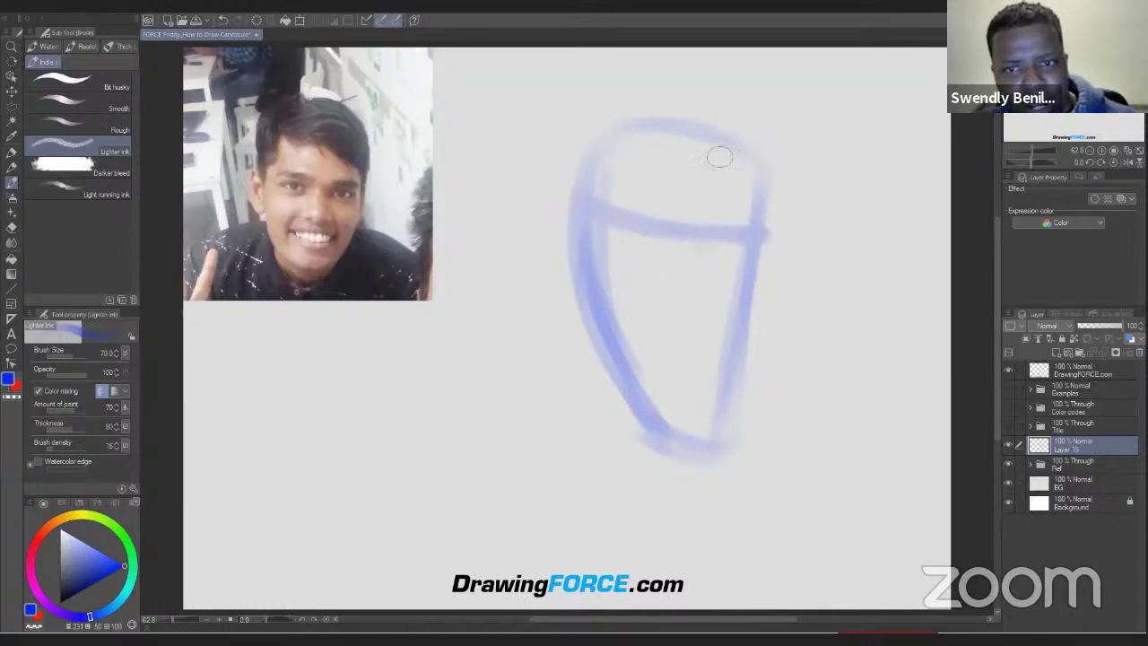
pyautogui.moveTo(708, 190); pyautogui.dragTo(695, 296)
pyautogui.moveTo(715, 156)
pyautogui.mouseDown()
pyautogui.moveTo(696, 259)
pyautogui.moveTo(696, 375)
pyautogui.moveTo(681, 414)
pyautogui.mouseUp()
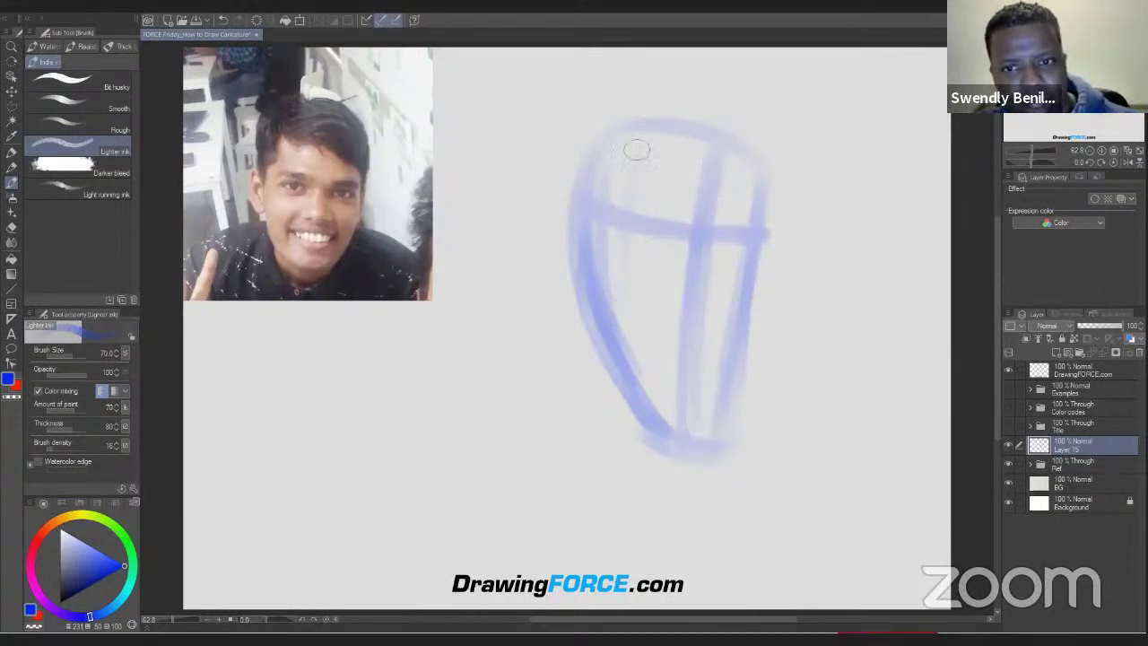
pyautogui.moveTo(628, 235)
pyautogui.mouseDown()
pyautogui.moveTo(642, 395)
pyautogui.moveTo(663, 444)
pyautogui.moveTo(644, 395)
pyautogui.mouseUp()
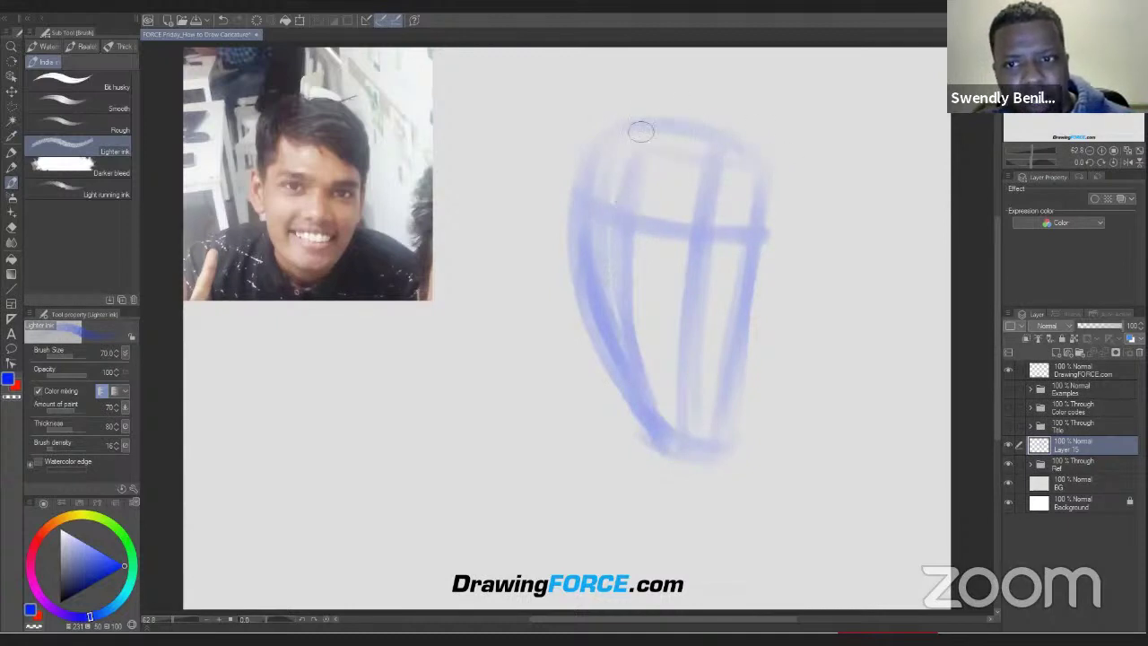
pyautogui.moveTo(641, 132)
pyautogui.mouseDown()
pyautogui.moveTo(752, 166)
pyautogui.moveTo(731, 134)
pyautogui.moveTo(604, 123)
pyautogui.moveTo(767, 159)
pyautogui.moveTo(648, 112)
pyautogui.moveTo(602, 116)
pyautogui.moveTo(737, 133)
pyautogui.mouseUp()
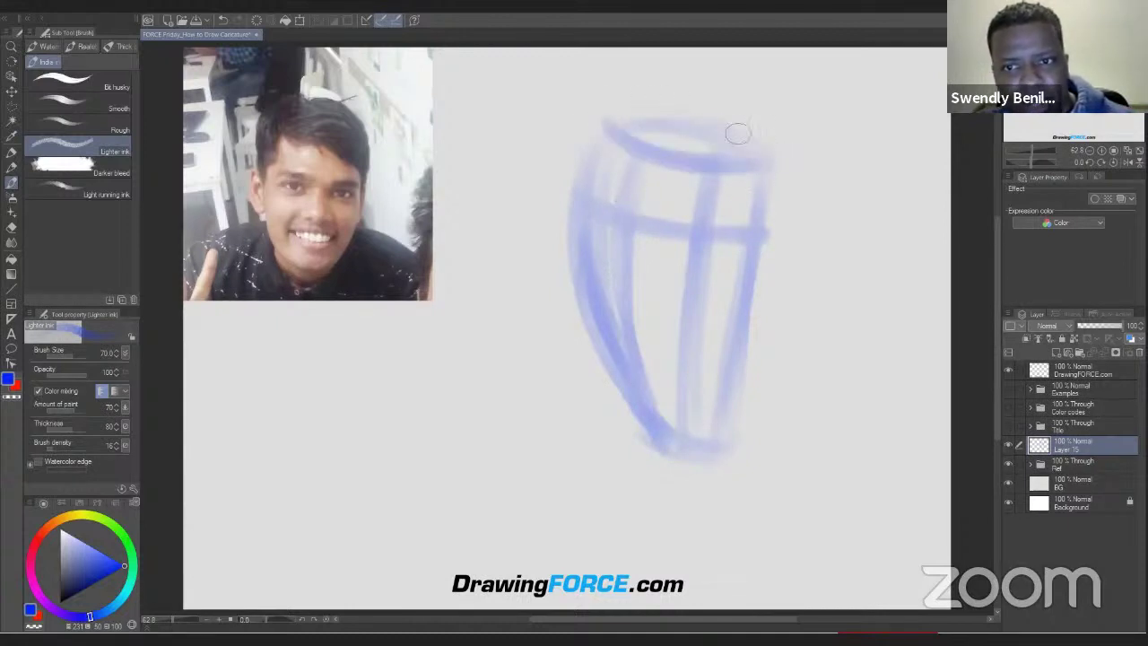
pyautogui.moveTo(594, 199); pyautogui.dragTo(754, 234)
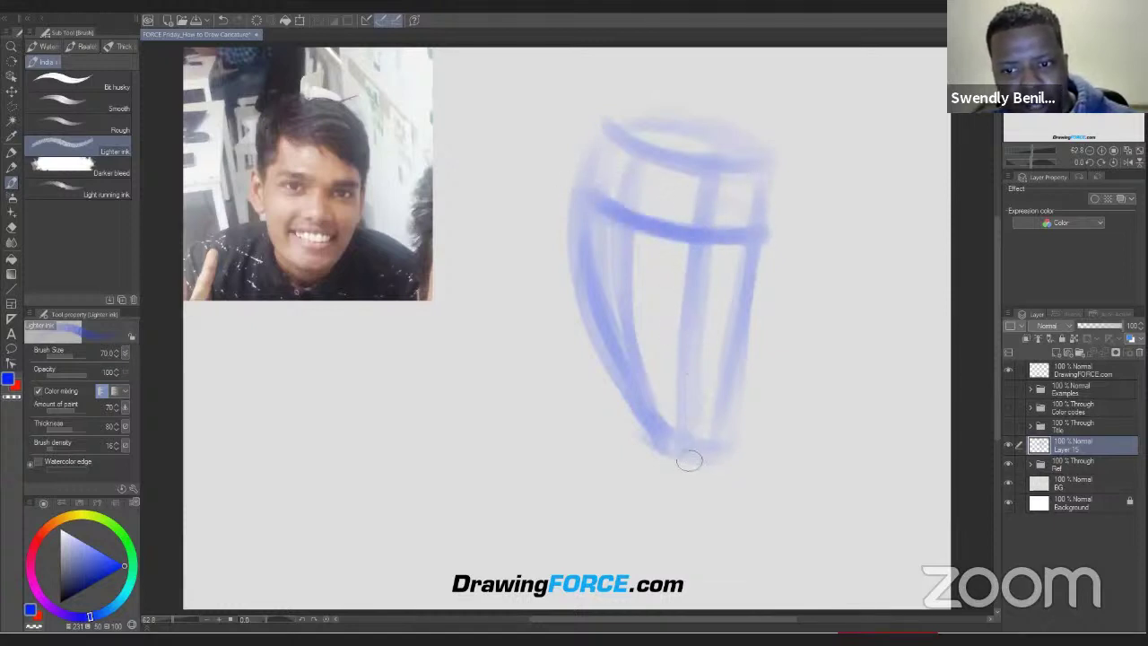
# Sketch a small neck wedge beneath the chin and darken the head's jaw, near side and top ellipse.
pyautogui.moveTo(689, 461)
pyautogui.mouseDown()
pyautogui.moveTo(628, 395)
pyautogui.moveTo(608, 303)
pyautogui.moveTo(617, 376)
pyautogui.moveTo(639, 181)
pyautogui.moveTo(632, 136)
pyautogui.moveTo(647, 408)
pyautogui.moveTo(630, 271)
pyautogui.moveTo(624, 360)
pyautogui.moveTo(673, 449)
pyautogui.moveTo(645, 361)
pyautogui.moveTo(680, 481)
pyautogui.moveTo(687, 453)
pyautogui.moveTo(671, 473)
pyautogui.moveTo(674, 465)
pyautogui.moveTo(645, 462)
pyautogui.moveTo(647, 472)
pyautogui.moveTo(625, 395)
pyautogui.moveTo(668, 467)
pyautogui.moveTo(682, 454)
pyautogui.moveTo(697, 460)
pyautogui.moveTo(684, 485)
pyautogui.moveTo(700, 469)
pyautogui.moveTo(664, 489)
pyautogui.moveTo(619, 463)
pyautogui.moveTo(643, 472)
pyautogui.moveTo(626, 454)
pyautogui.moveTo(637, 475)
pyautogui.moveTo(598, 294)
pyautogui.moveTo(620, 369)
pyautogui.moveTo(612, 412)
pyautogui.moveTo(621, 376)
pyautogui.moveTo(596, 435)
pyautogui.moveTo(684, 458)
pyautogui.moveTo(634, 460)
pyautogui.mouseUp()
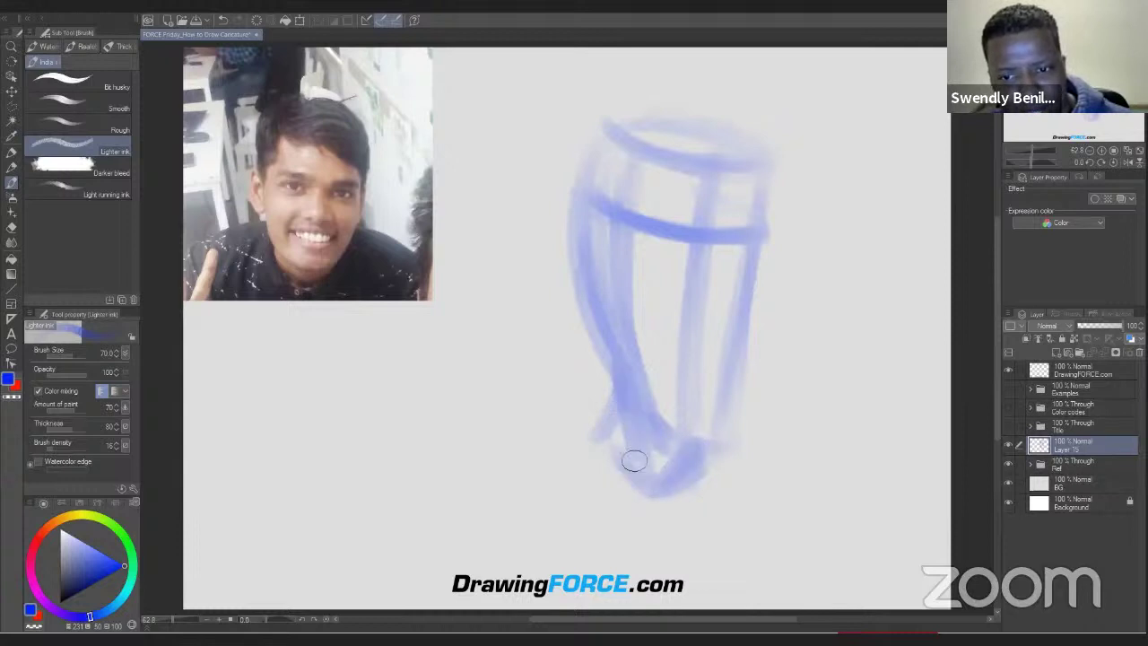
pyautogui.moveTo(720, 441); pyautogui.dragTo(631, 393)
pyautogui.moveTo(599, 215); pyautogui.dragTo(636, 357)
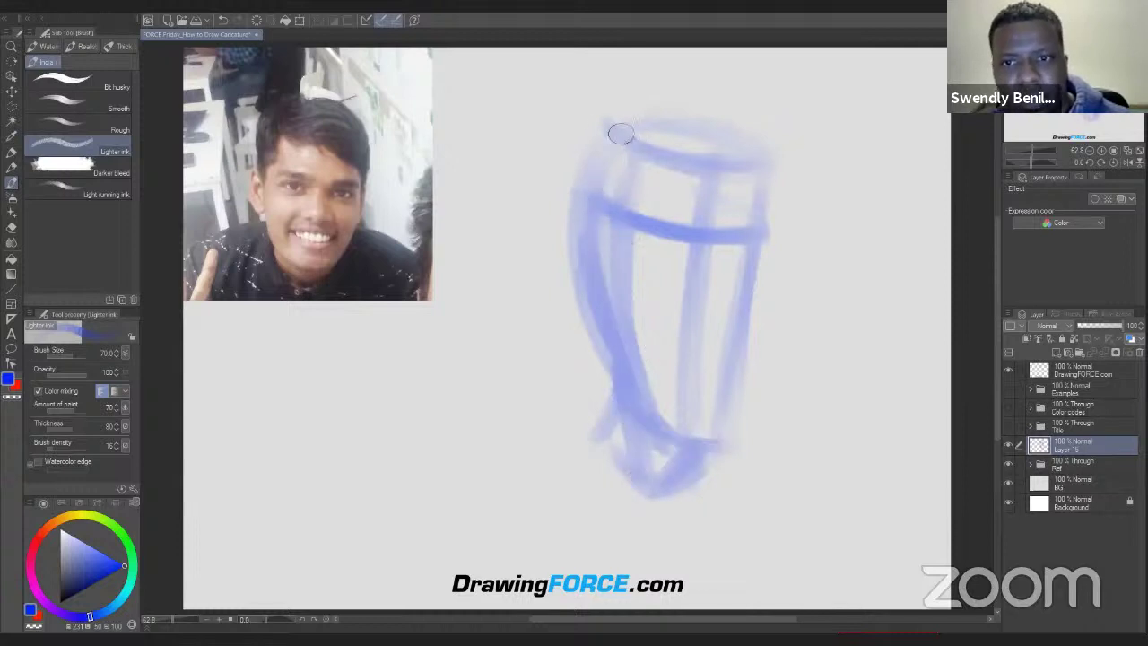
pyautogui.moveTo(621, 134); pyautogui.dragTo(761, 176)
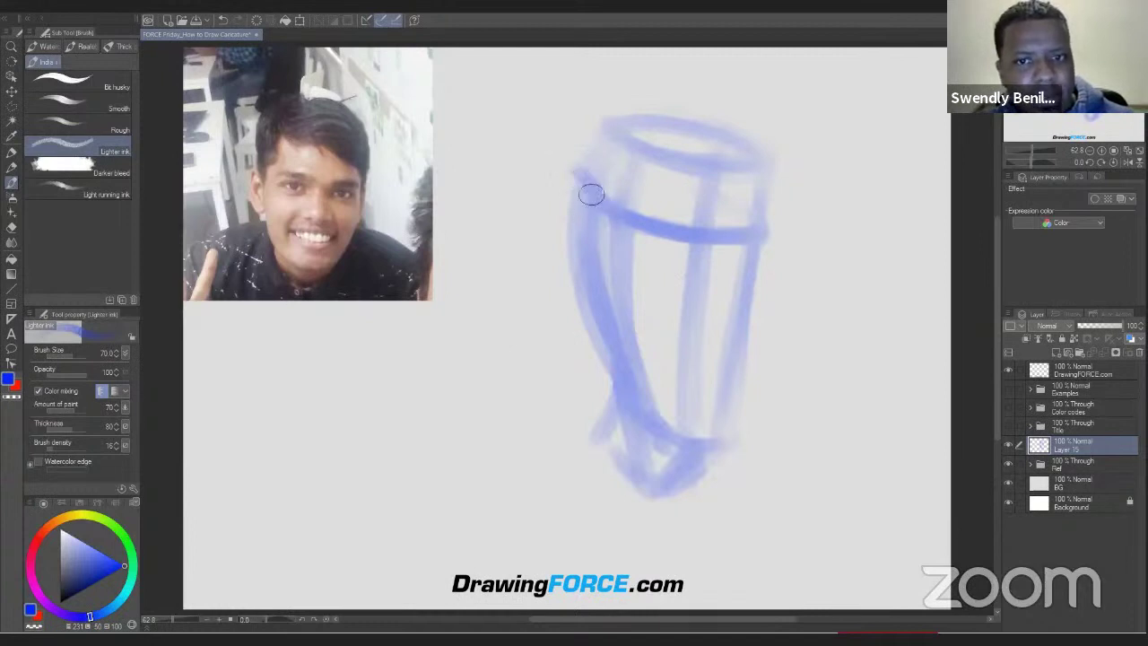
# Draw a long ear on the near side of the head and a flat oval for the nose base on the centre line.
pyautogui.moveTo(574, 167)
pyautogui.mouseDown()
pyautogui.moveTo(548, 187)
pyautogui.moveTo(551, 288)
pyautogui.moveTo(553, 259)
pyautogui.mouseUp()
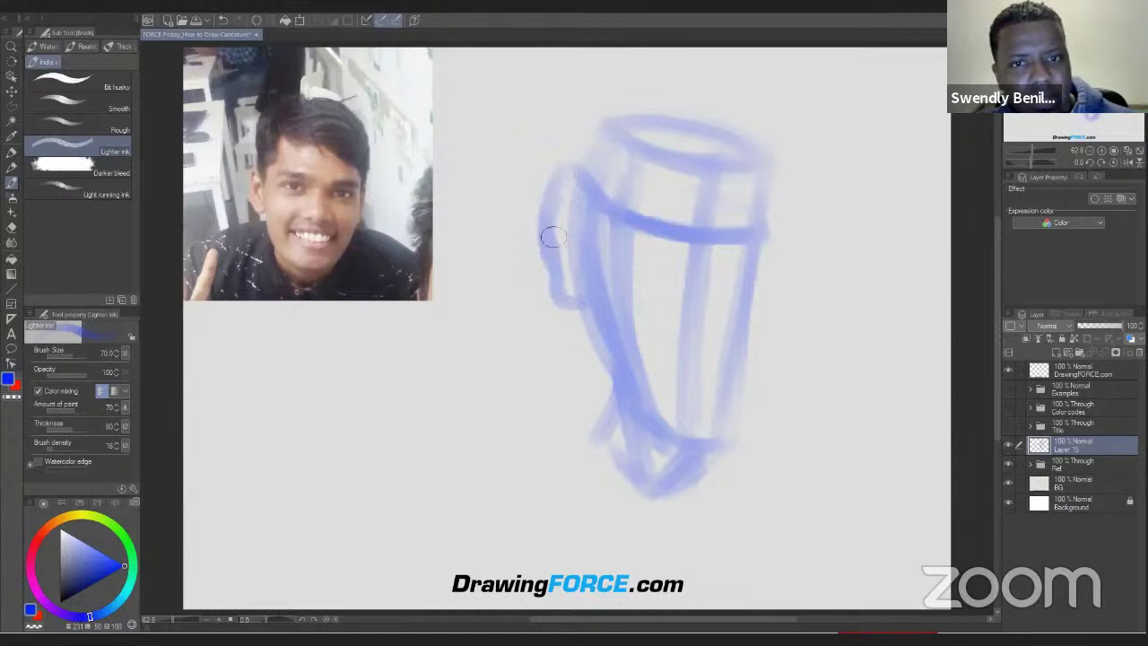
pyautogui.moveTo(570, 167)
pyautogui.mouseDown()
pyautogui.moveTo(560, 289)
pyautogui.moveTo(584, 300)
pyautogui.mouseUp()
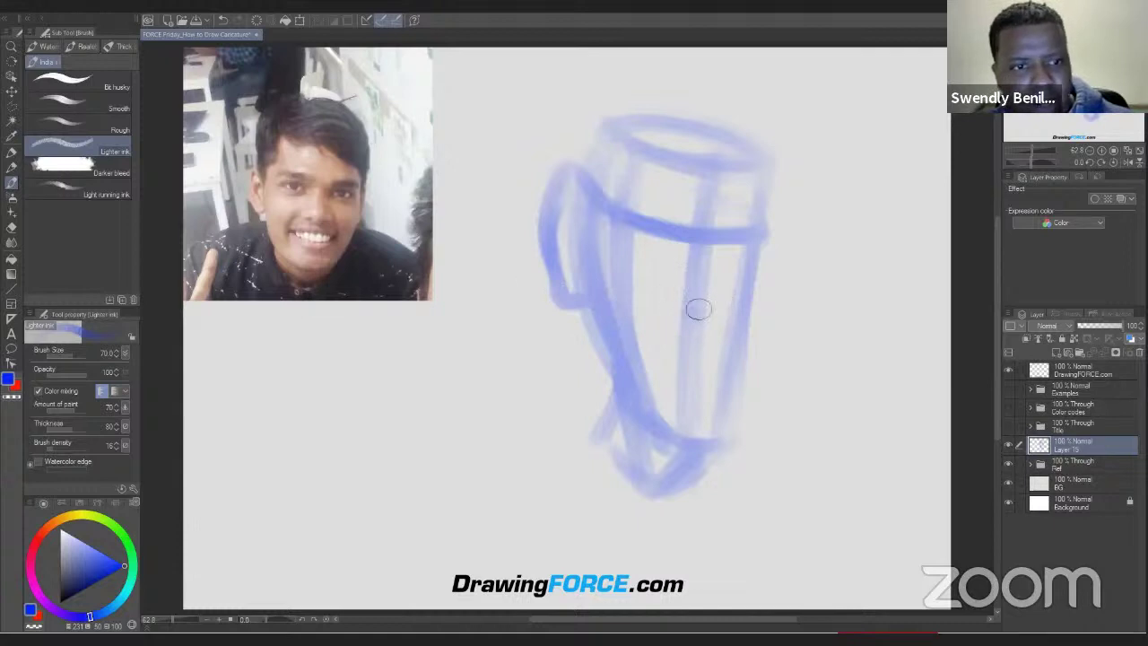
pyautogui.moveTo(647, 303)
pyautogui.mouseDown()
pyautogui.moveTo(697, 311)
pyautogui.moveTo(661, 305)
pyautogui.moveTo(682, 309)
pyautogui.mouseUp()
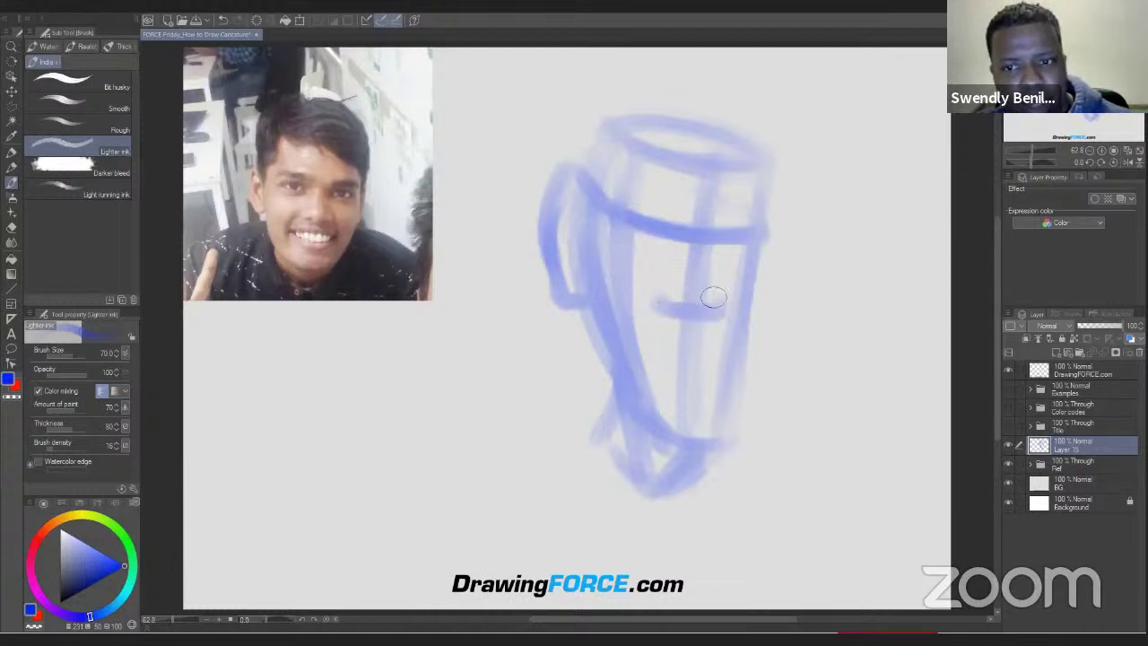
pyautogui.moveTo(715, 298)
pyautogui.mouseDown()
pyautogui.moveTo(658, 301)
pyautogui.moveTo(711, 304)
pyautogui.moveTo(664, 306)
pyautogui.moveTo(718, 316)
pyautogui.moveTo(690, 312)
pyautogui.mouseUp()
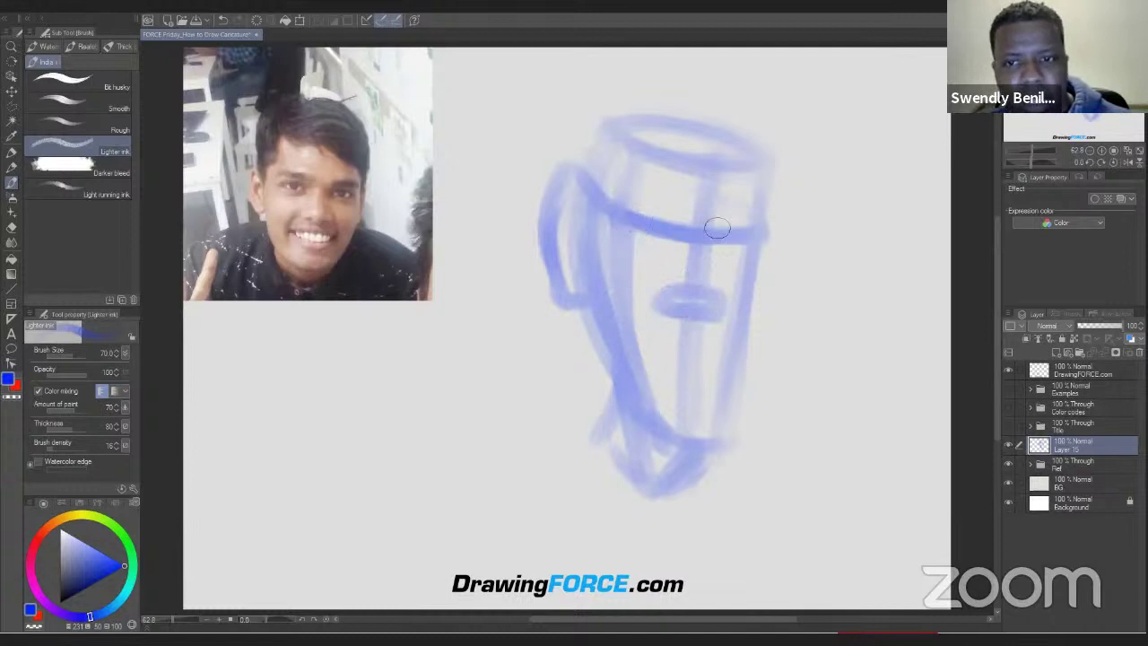
# Reinforce the brow line, the near ear and the side and jaw contours of the head with darker strokes.
pyautogui.moveTo(755, 226); pyautogui.dragTo(763, 231)
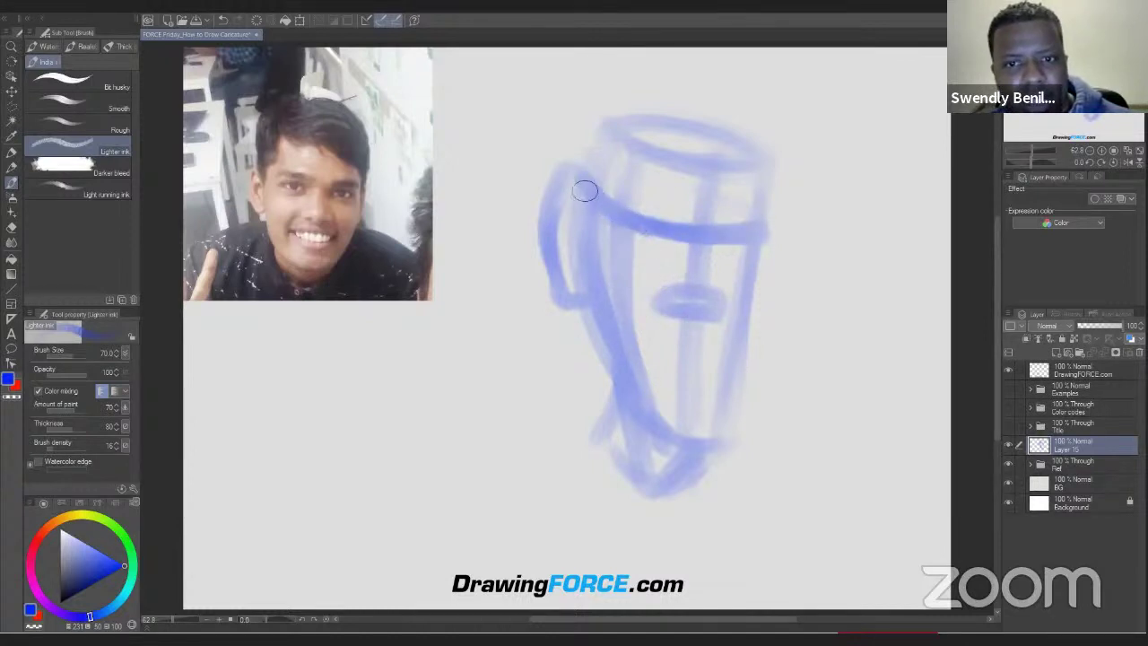
pyautogui.moveTo(566, 197); pyautogui.dragTo(562, 290)
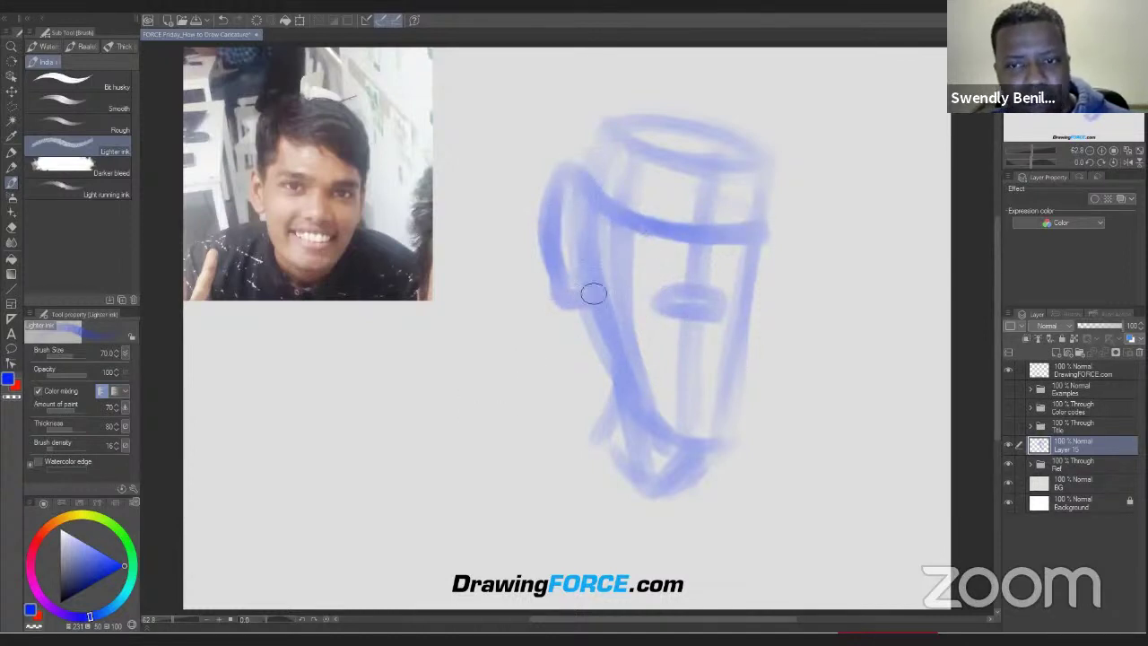
pyautogui.moveTo(588, 235)
pyautogui.mouseDown()
pyautogui.moveTo(603, 377)
pyautogui.moveTo(670, 433)
pyautogui.moveTo(722, 439)
pyautogui.mouseUp()
pyautogui.moveTo(750, 184)
pyautogui.mouseDown()
pyautogui.moveTo(757, 222)
pyautogui.moveTo(738, 305)
pyautogui.mouseUp()
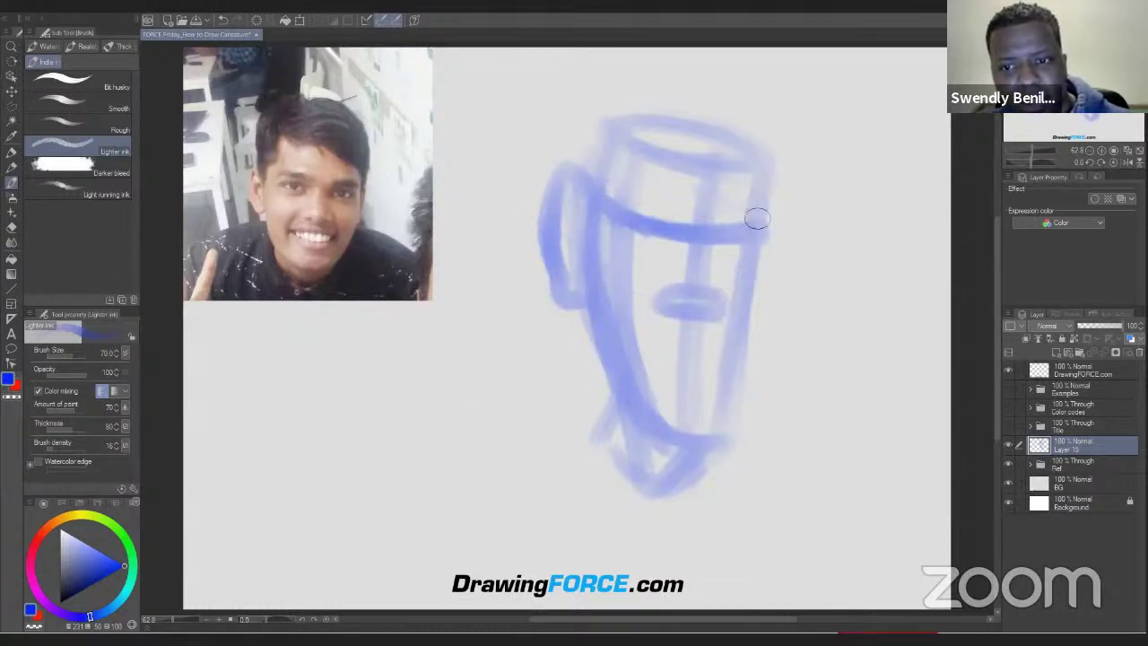
# Block in the hair mass with a curved hairline and a wavy raised top, and add the thin far ear.
pyautogui.moveTo(619, 128)
pyautogui.mouseDown()
pyautogui.moveTo(758, 159)
pyautogui.moveTo(738, 132)
pyautogui.moveTo(641, 119)
pyautogui.moveTo(589, 176)
pyautogui.mouseUp()
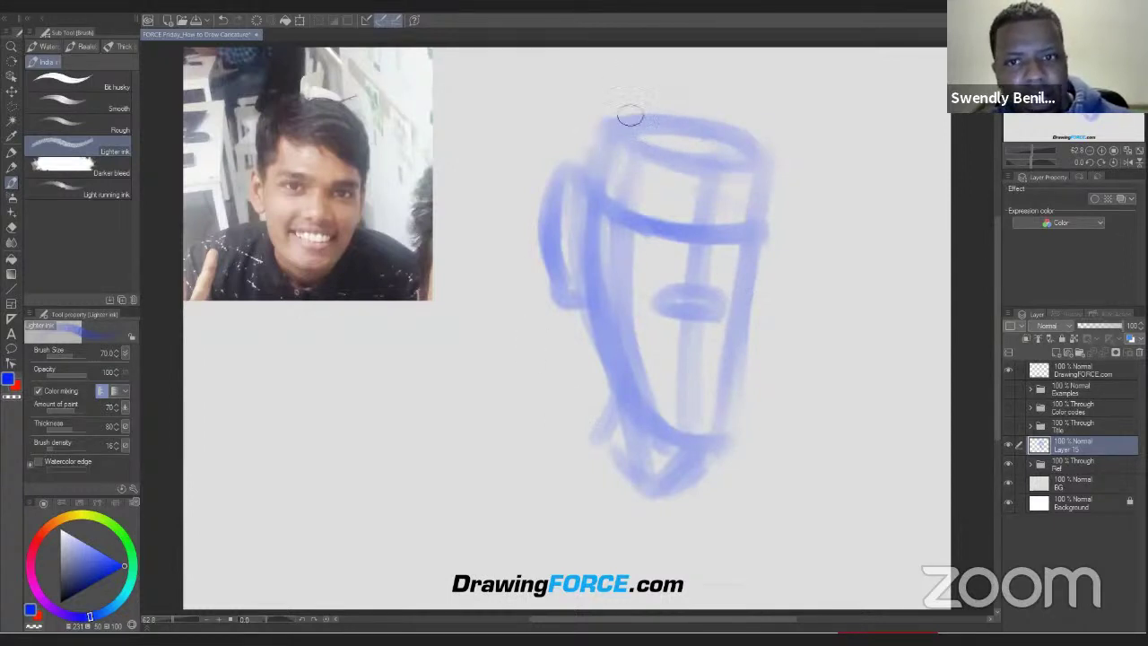
pyautogui.moveTo(632, 106); pyautogui.dragTo(664, 166)
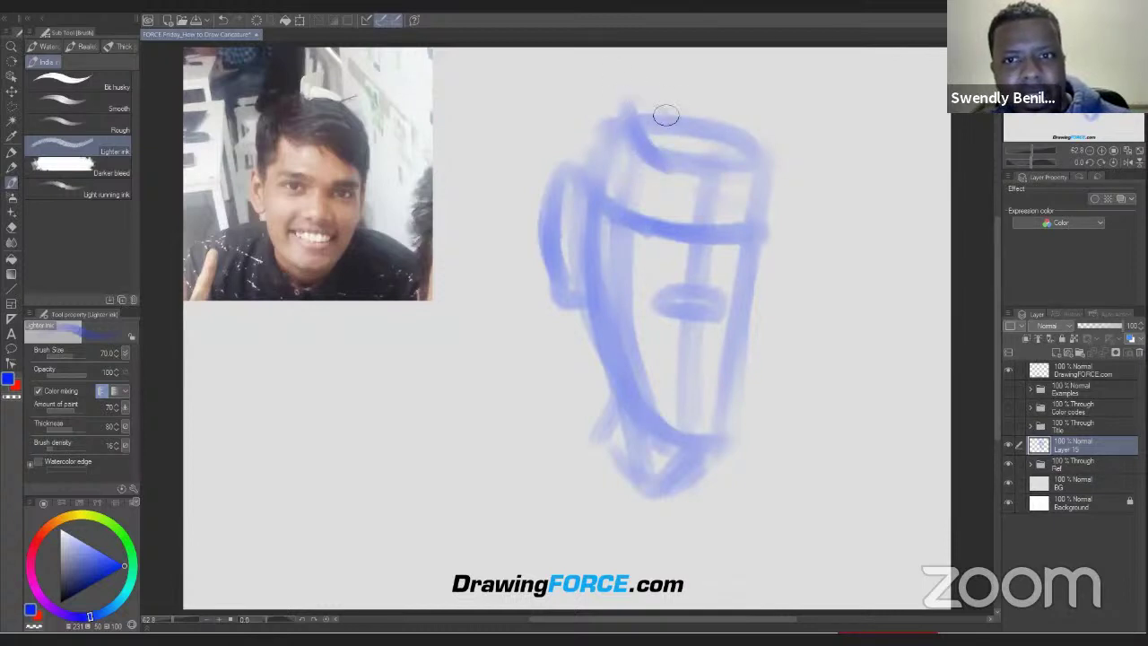
pyautogui.moveTo(638, 93)
pyautogui.mouseDown()
pyautogui.moveTo(718, 98)
pyautogui.moveTo(770, 126)
pyautogui.mouseUp()
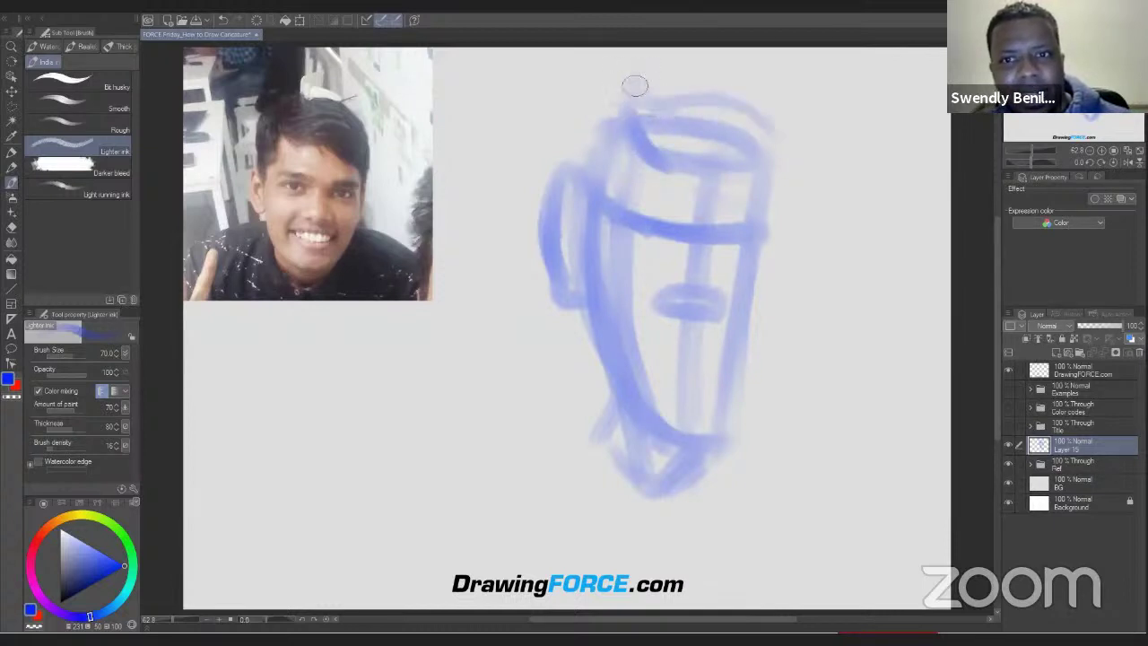
pyautogui.moveTo(634, 84); pyautogui.dragTo(788, 135)
pyautogui.moveTo(638, 87)
pyautogui.mouseDown()
pyautogui.moveTo(710, 143)
pyautogui.moveTo(648, 126)
pyautogui.moveTo(640, 137)
pyautogui.moveTo(663, 161)
pyautogui.moveTo(639, 143)
pyautogui.moveTo(637, 115)
pyautogui.moveTo(690, 170)
pyautogui.moveTo(626, 116)
pyautogui.moveTo(771, 207)
pyautogui.moveTo(722, 174)
pyautogui.moveTo(773, 146)
pyautogui.moveTo(758, 227)
pyautogui.moveTo(789, 174)
pyautogui.moveTo(754, 249)
pyautogui.moveTo(781, 208)
pyautogui.moveTo(751, 249)
pyautogui.moveTo(717, 227)
pyautogui.moveTo(776, 230)
pyautogui.moveTo(753, 240)
pyautogui.moveTo(778, 236)
pyautogui.moveTo(775, 260)
pyautogui.moveTo(781, 218)
pyautogui.moveTo(757, 320)
pyautogui.mouseUp()
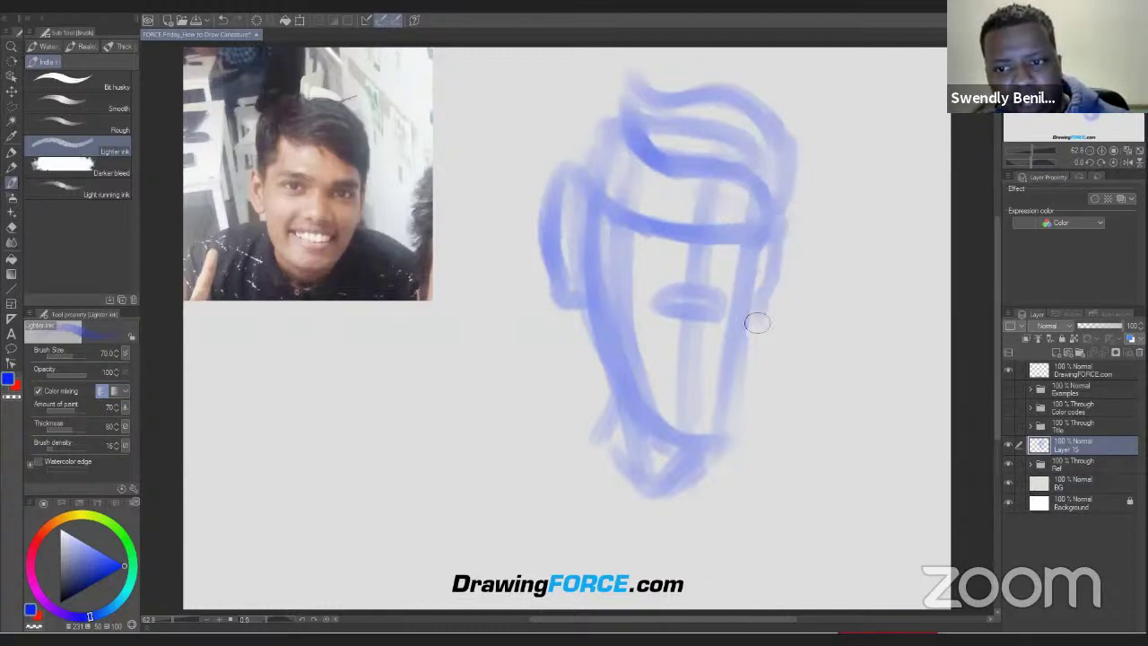
pyautogui.moveTo(660, 151)
pyautogui.mouseDown()
pyautogui.moveTo(602, 121)
pyautogui.moveTo(611, 98)
pyautogui.moveTo(573, 116)
pyautogui.moveTo(621, 115)
pyautogui.moveTo(619, 96)
pyautogui.moveTo(584, 126)
pyautogui.moveTo(620, 89)
pyautogui.moveTo(573, 130)
pyautogui.moveTo(577, 113)
pyautogui.moveTo(575, 154)
pyautogui.moveTo(577, 115)
pyautogui.moveTo(587, 157)
pyautogui.moveTo(585, 84)
pyautogui.moveTo(614, 127)
pyautogui.moveTo(636, 114)
pyautogui.moveTo(610, 81)
pyautogui.mouseUp()
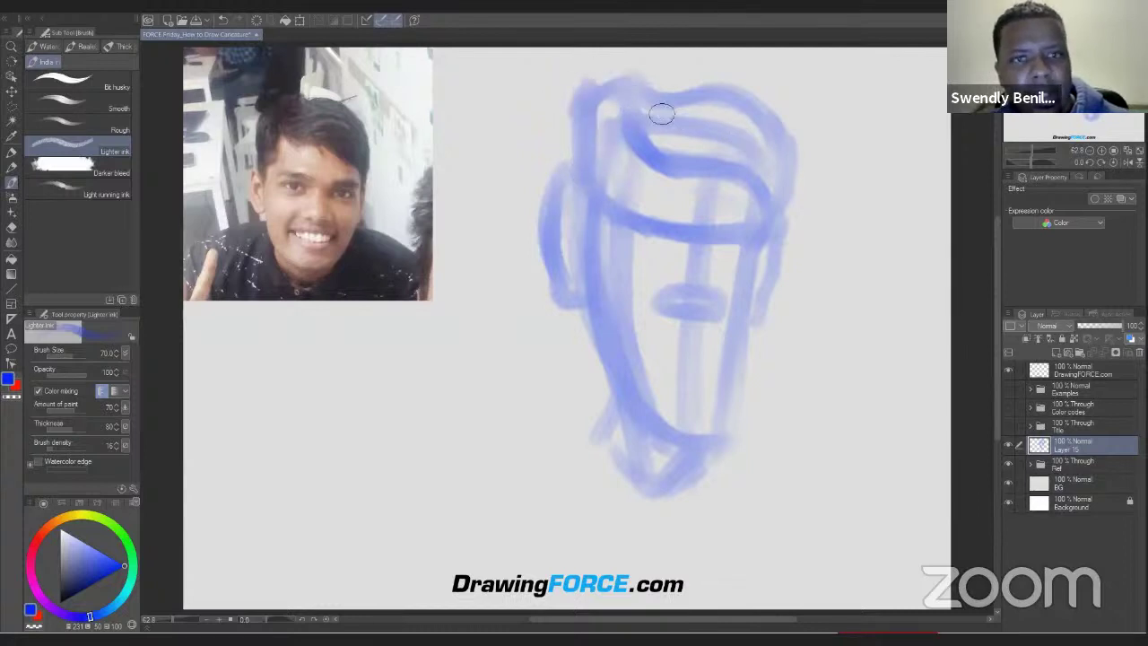
# Darken the outer hair contour and the hairline, and extend the side-plane line from the hair down past the brow.
pyautogui.moveTo(700, 96)
pyautogui.mouseDown()
pyautogui.moveTo(784, 151)
pyautogui.moveTo(775, 212)
pyautogui.moveTo(768, 142)
pyautogui.moveTo(774, 169)
pyautogui.moveTo(778, 131)
pyautogui.moveTo(772, 186)
pyautogui.moveTo(713, 100)
pyautogui.moveTo(724, 120)
pyautogui.moveTo(638, 79)
pyautogui.moveTo(782, 145)
pyautogui.moveTo(775, 204)
pyautogui.moveTo(786, 201)
pyautogui.moveTo(770, 237)
pyautogui.moveTo(770, 197)
pyautogui.mouseUp()
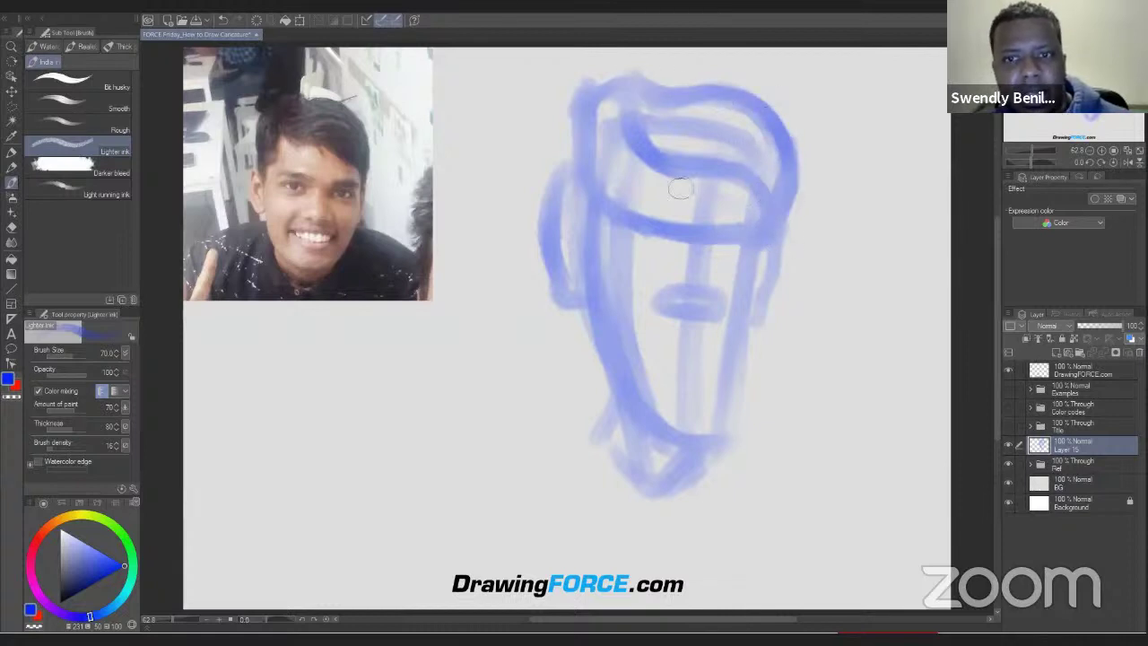
pyautogui.moveTo(630, 115); pyautogui.dragTo(669, 179)
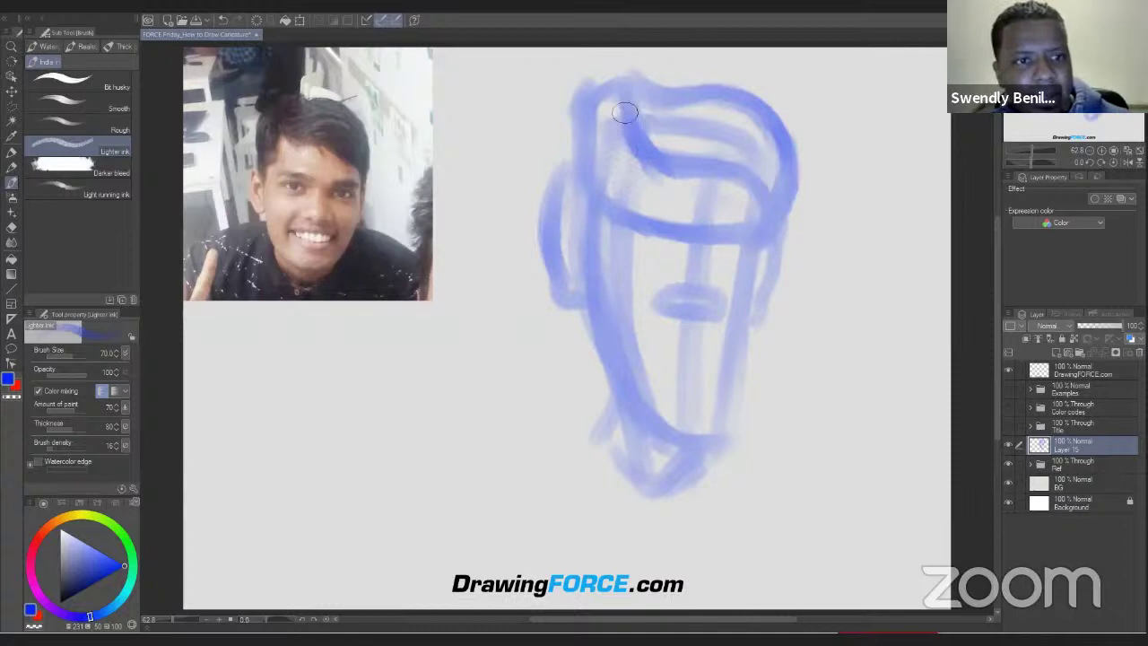
pyautogui.moveTo(616, 120)
pyautogui.mouseDown()
pyautogui.moveTo(621, 163)
pyautogui.moveTo(633, 167)
pyautogui.moveTo(637, 149)
pyautogui.moveTo(636, 279)
pyautogui.mouseUp()
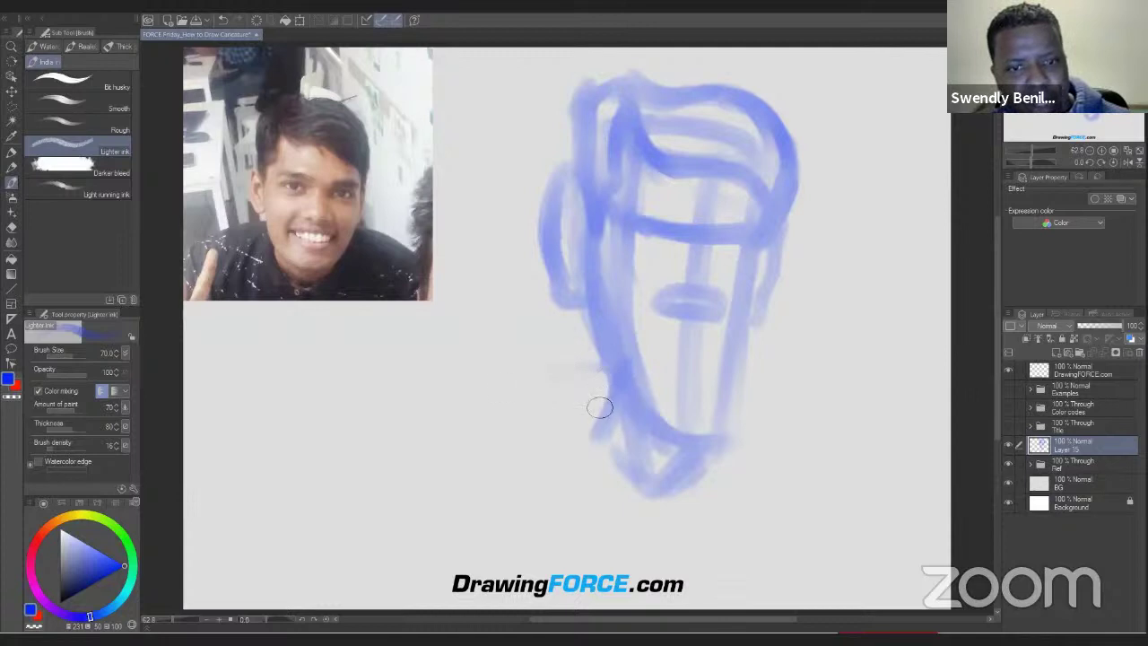
# Sketch the two shoulder slopes outward from the jaw, curving them down on both sides.
pyautogui.moveTo(592, 372); pyautogui.dragTo(485, 398)
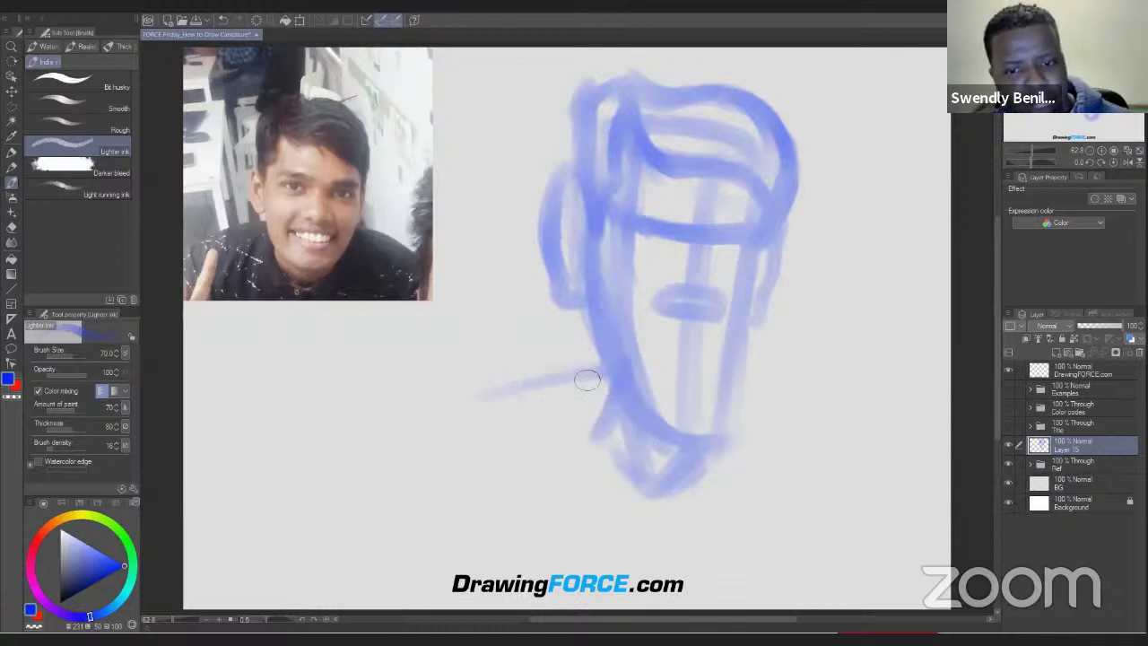
pyautogui.moveTo(599, 374); pyautogui.dragTo(446, 405)
pyautogui.moveTo(584, 380); pyautogui.dragTo(436, 415)
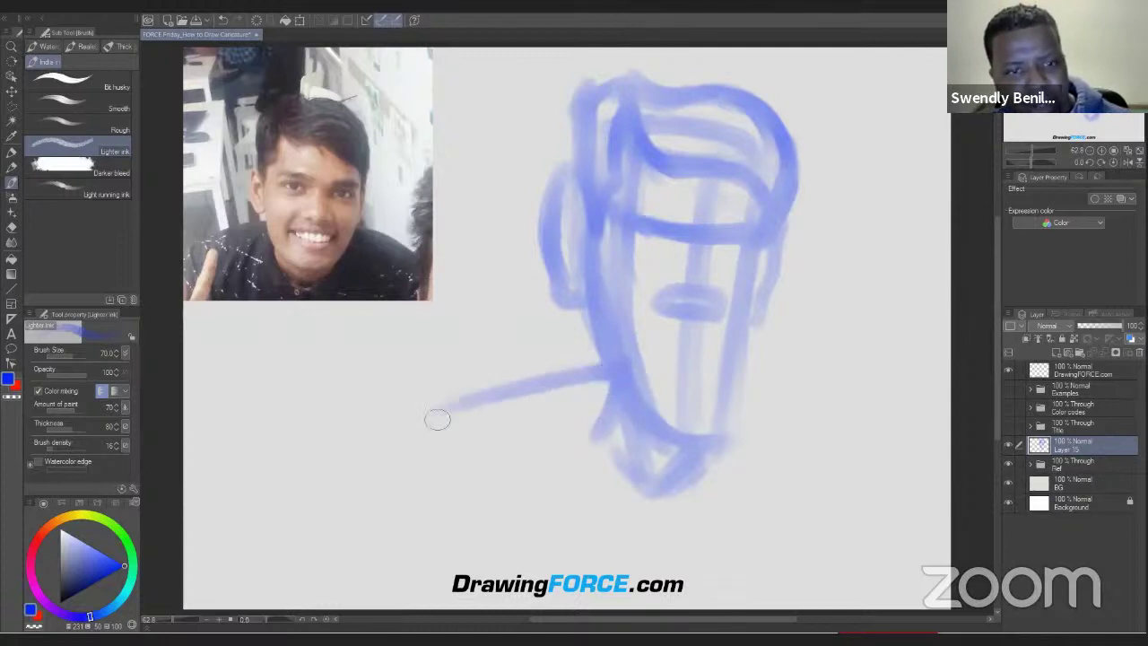
pyautogui.moveTo(566, 377); pyautogui.dragTo(429, 408)
pyautogui.moveTo(738, 386)
pyautogui.mouseDown()
pyautogui.moveTo(869, 496)
pyautogui.moveTo(743, 394)
pyautogui.mouseUp()
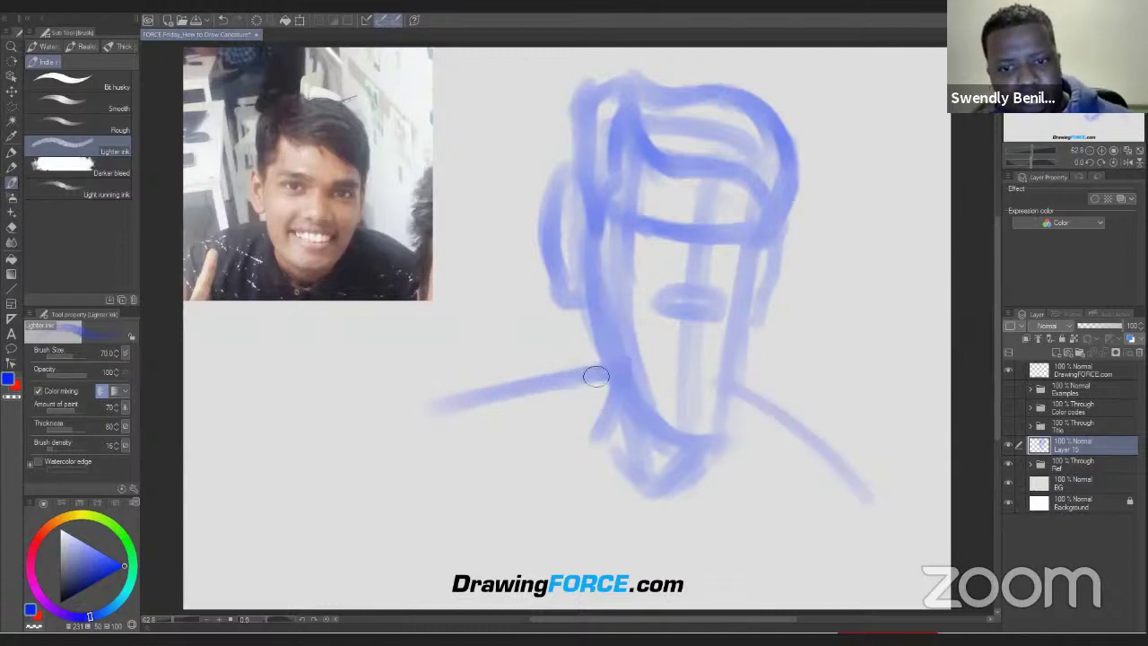
pyautogui.moveTo(589, 374)
pyautogui.mouseDown()
pyautogui.moveTo(427, 426)
pyautogui.moveTo(557, 378)
pyautogui.moveTo(431, 430)
pyautogui.mouseUp()
pyautogui.moveTo(744, 391)
pyautogui.mouseDown()
pyautogui.moveTo(886, 525)
pyautogui.moveTo(891, 543)
pyautogui.mouseUp()
pyautogui.moveTo(570, 383)
pyautogui.mouseDown()
pyautogui.moveTo(429, 439)
pyautogui.moveTo(381, 484)
pyautogui.mouseUp()
# Close the bust with a broad, slightly curved line below the neck, and add a rounded mouth shape under the nose.
pyautogui.moveTo(708, 387)
pyautogui.mouseDown()
pyautogui.moveTo(846, 493)
pyautogui.moveTo(869, 536)
pyautogui.moveTo(466, 480)
pyautogui.mouseUp()
pyautogui.moveTo(759, 520); pyautogui.dragTo(388, 480)
pyautogui.moveTo(833, 515); pyautogui.dragTo(470, 472)
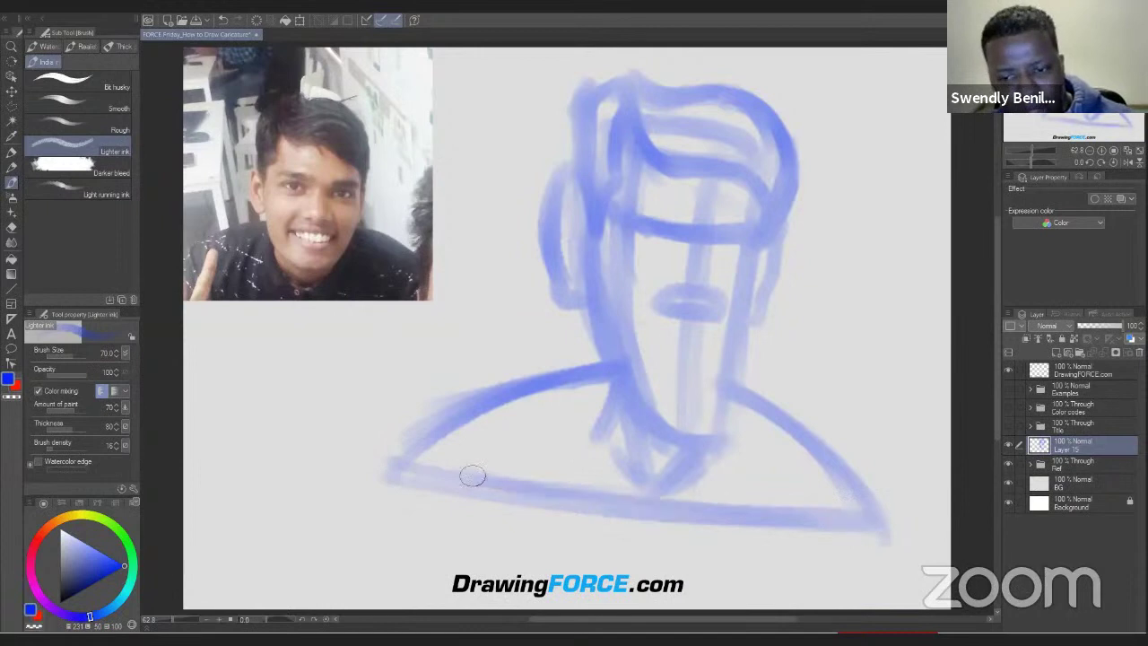
pyautogui.moveTo(646, 495); pyautogui.dragTo(431, 477)
pyautogui.moveTo(574, 384)
pyautogui.mouseDown()
pyautogui.moveTo(494, 406)
pyautogui.moveTo(414, 460)
pyautogui.mouseUp()
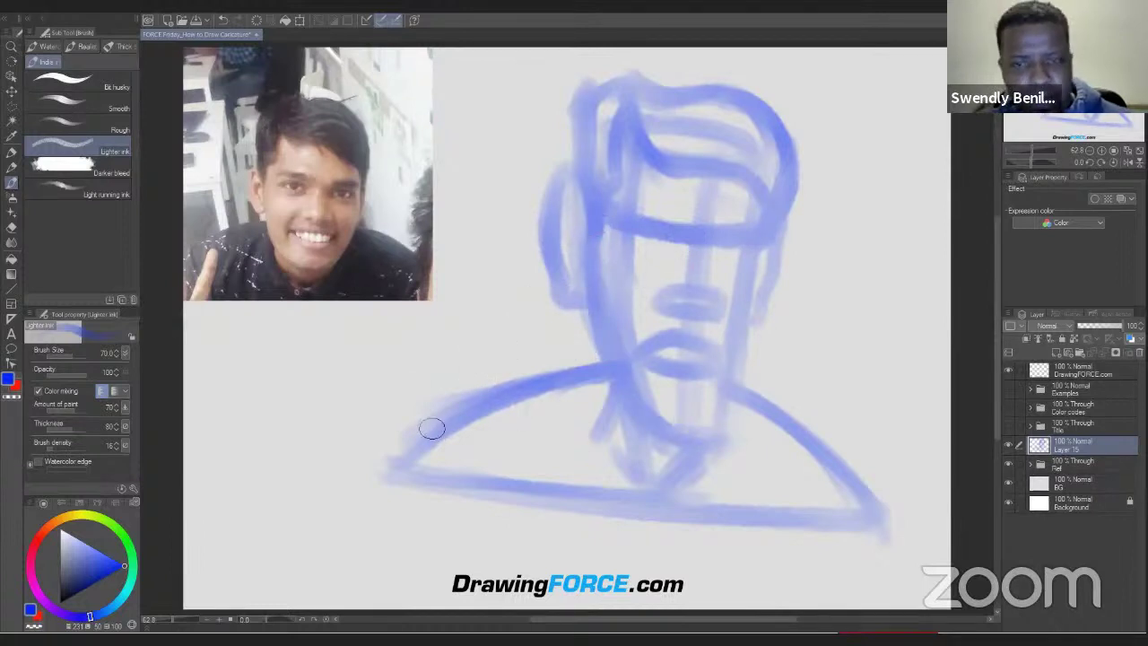
# Switch to the Rough brush at size 50 and sketch the nose with a bridge line and a boxy base over the oval.
pyautogui.click(95, 124)
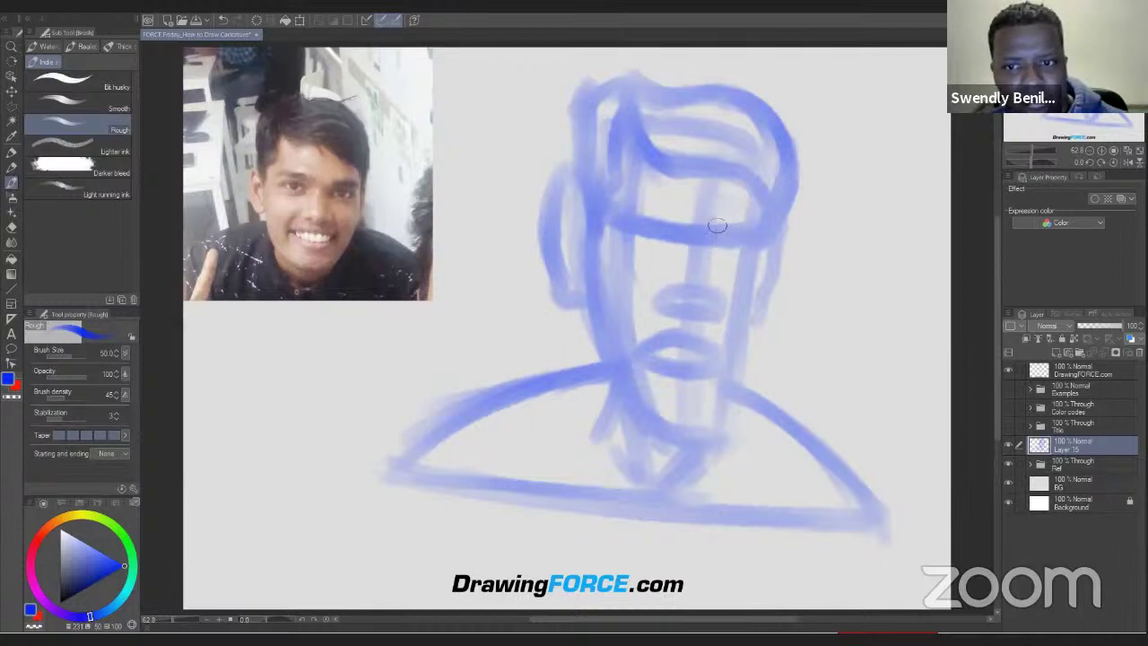
pyautogui.moveTo(717, 235); pyautogui.dragTo(721, 287)
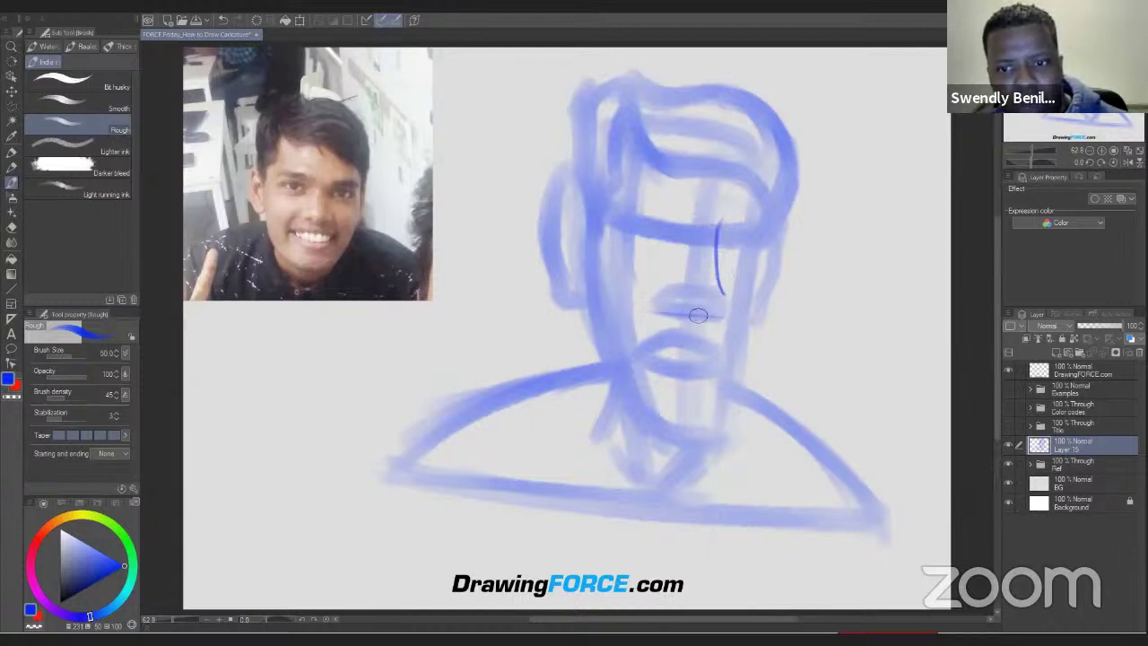
pyautogui.moveTo(653, 311); pyautogui.dragTo(729, 315)
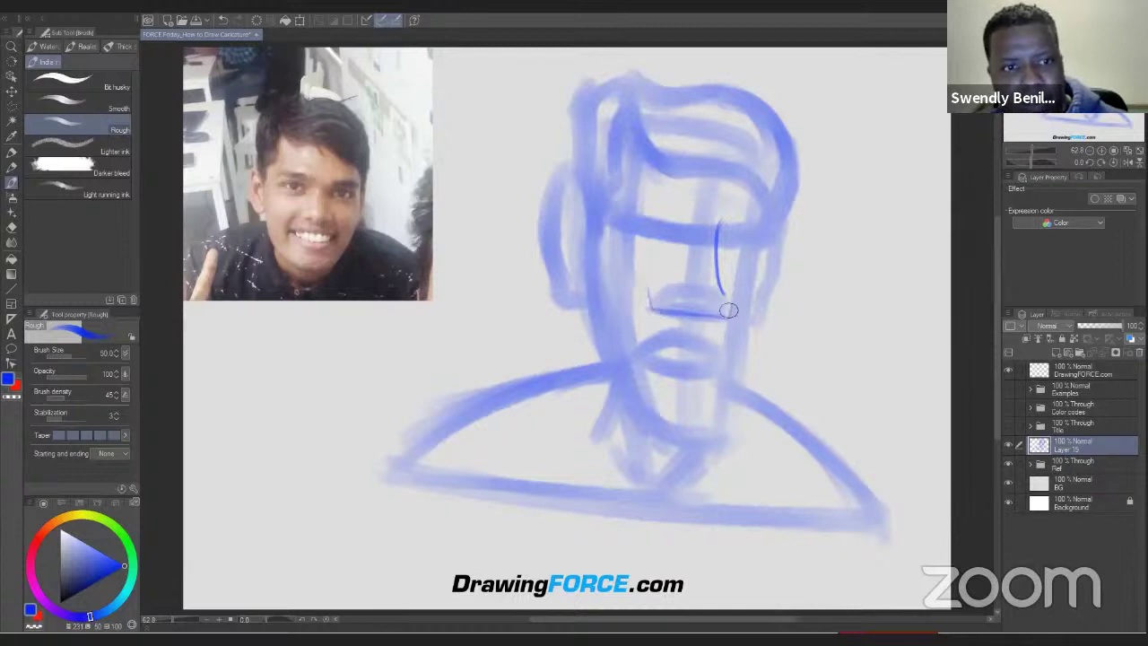
pyautogui.moveTo(712, 289); pyautogui.dragTo(654, 294)
pyautogui.moveTo(731, 302); pyautogui.dragTo(658, 292)
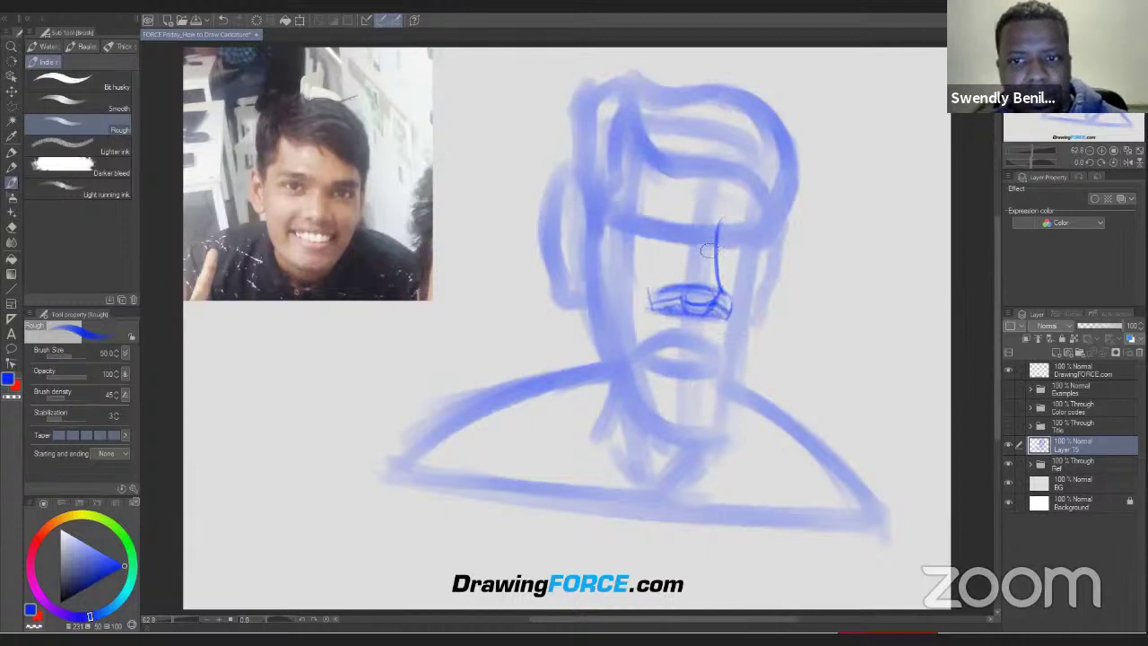
pyautogui.moveTo(715, 230); pyautogui.dragTo(731, 305)
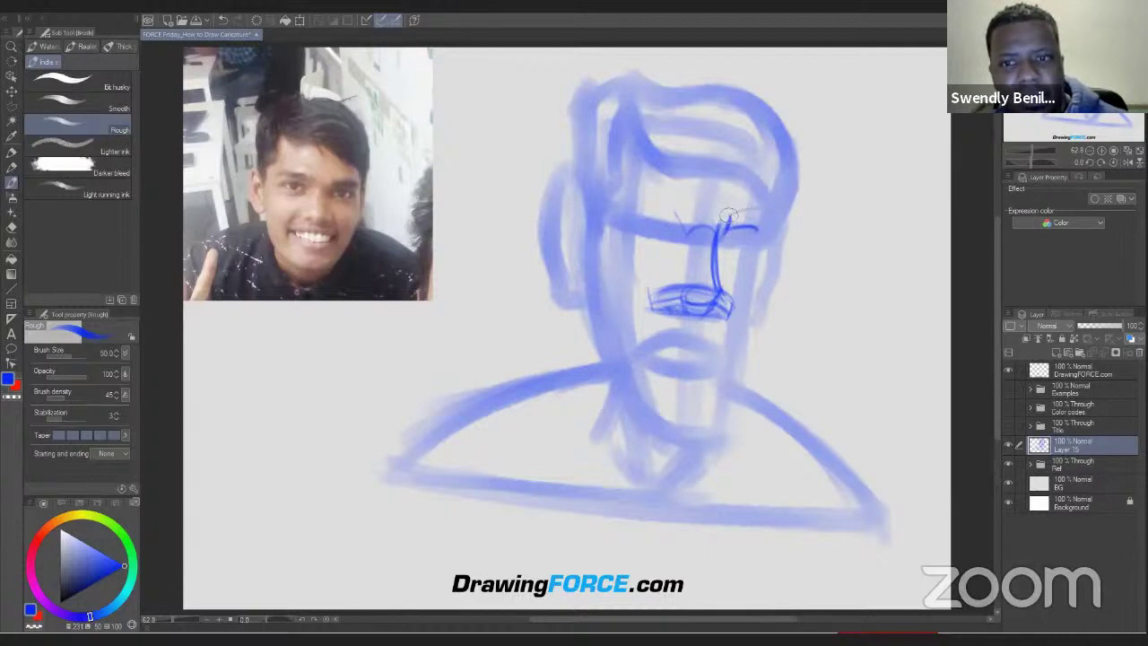
# Outline both angular eyebrows just above the brow line on either side of the nose bridge.
pyautogui.moveTo(733, 216); pyautogui.dragTo(762, 223)
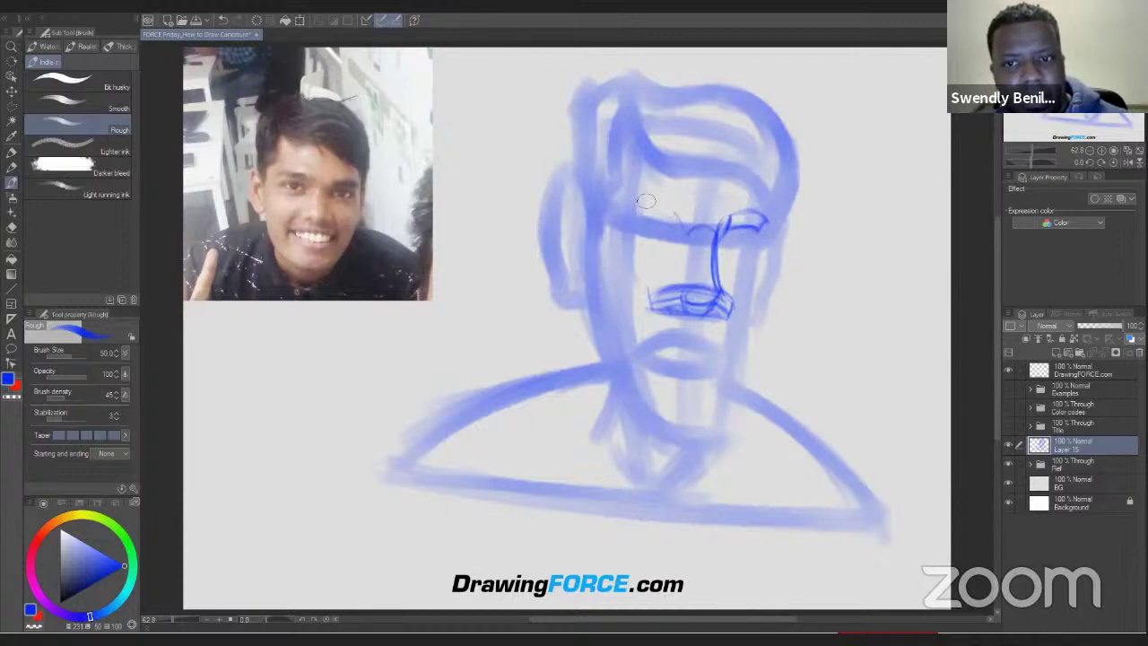
pyautogui.moveTo(622, 206)
pyautogui.mouseDown()
pyautogui.moveTo(668, 213)
pyautogui.moveTo(649, 221)
pyautogui.moveTo(644, 201)
pyautogui.moveTo(676, 213)
pyautogui.mouseUp()
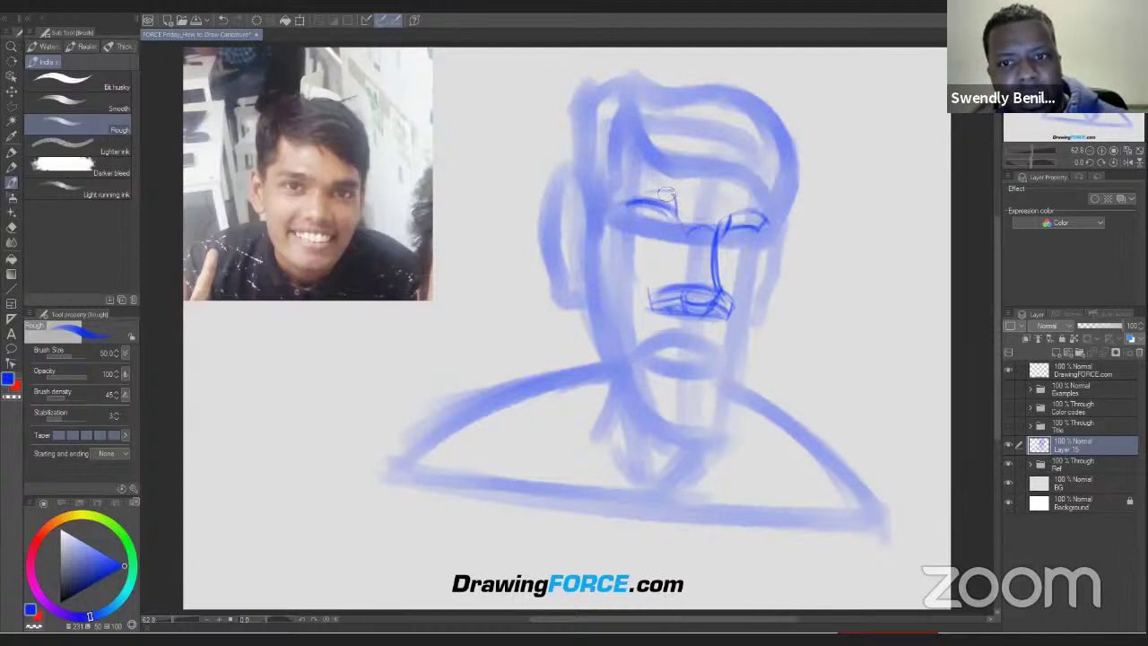
pyautogui.moveTo(676, 192)
pyautogui.mouseDown()
pyautogui.moveTo(626, 201)
pyautogui.moveTo(637, 194)
pyautogui.moveTo(667, 212)
pyautogui.mouseUp()
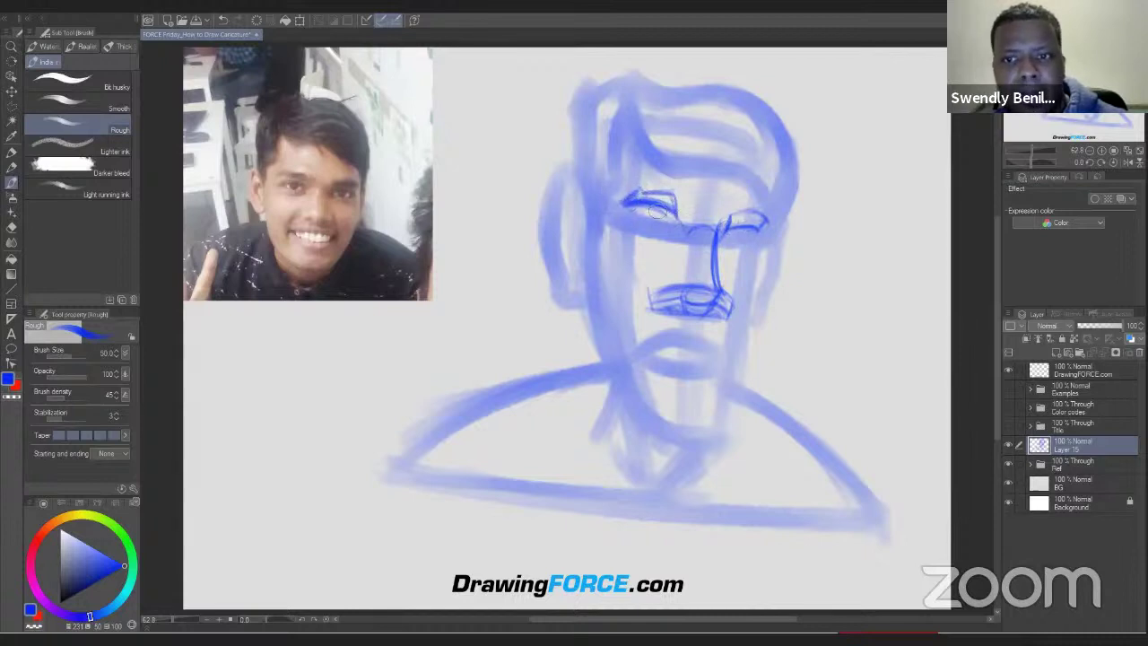
# Draw both eyes beneath the eyebrows with upper and lower lids, and shade in the irises.
pyautogui.moveTo(754, 223); pyautogui.dragTo(746, 231)
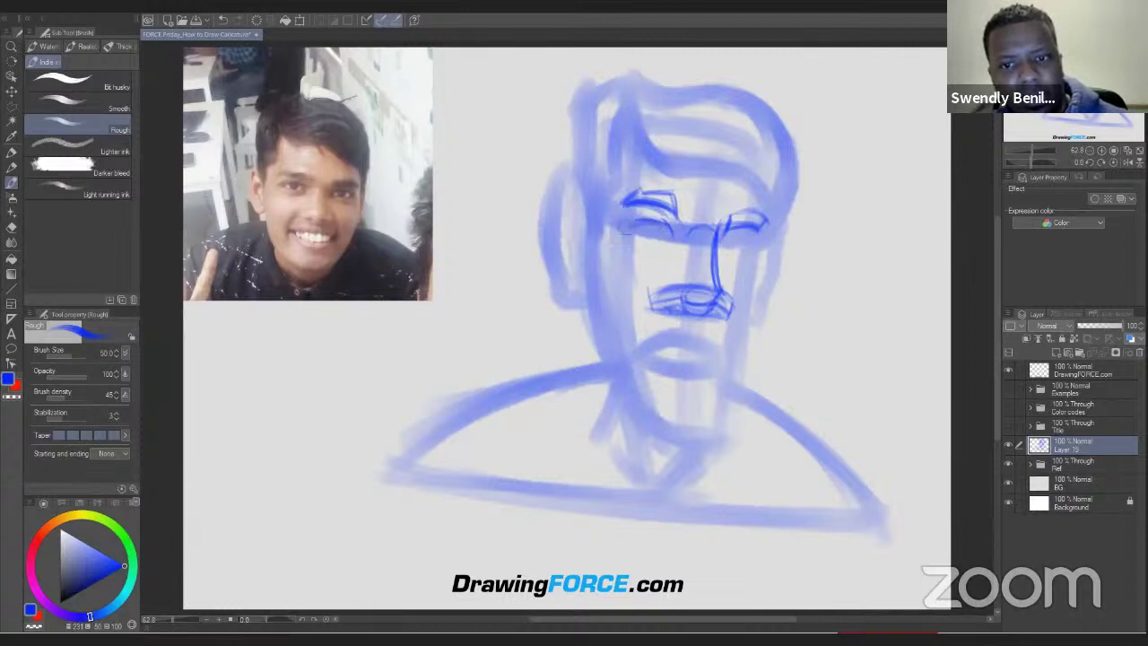
pyautogui.moveTo(665, 235); pyautogui.dragTo(638, 229)
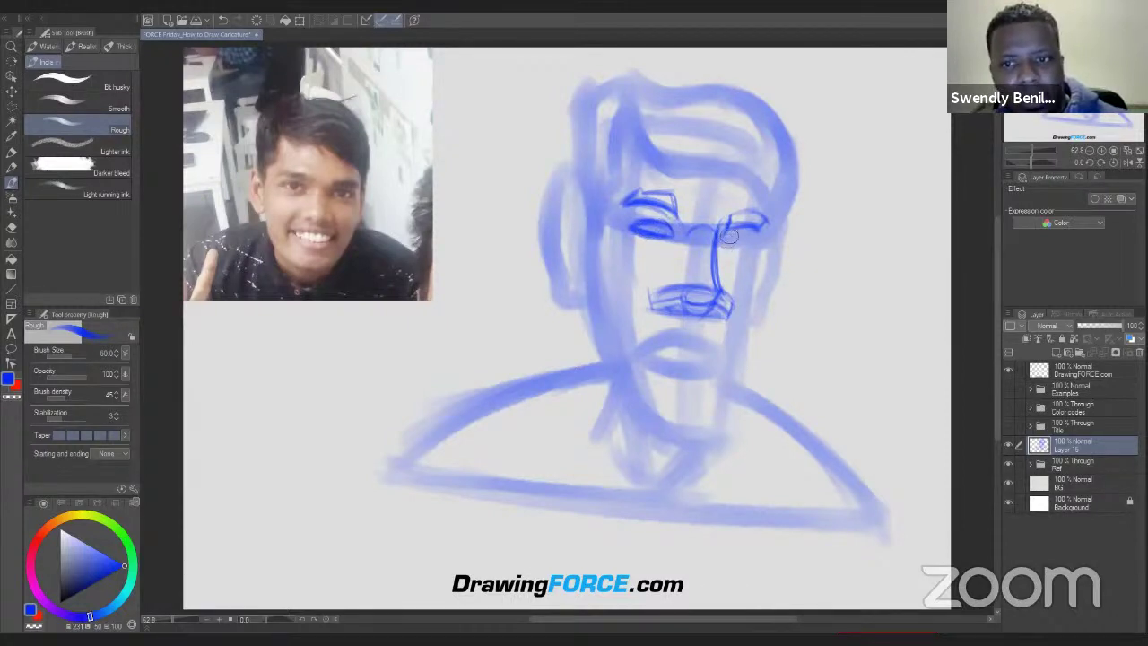
pyautogui.moveTo(723, 235)
pyautogui.mouseDown()
pyautogui.moveTo(759, 250)
pyautogui.moveTo(748, 248)
pyautogui.mouseUp()
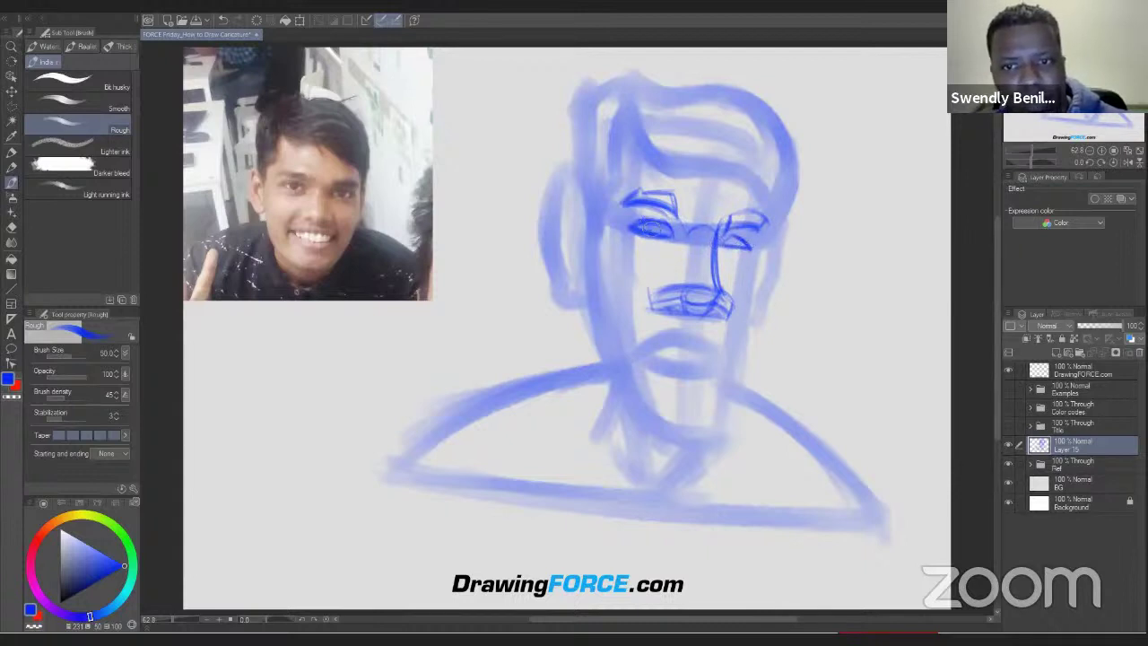
pyautogui.moveTo(652, 228)
pyautogui.mouseDown()
pyautogui.moveTo(662, 230)
pyautogui.moveTo(649, 228)
pyautogui.mouseUp()
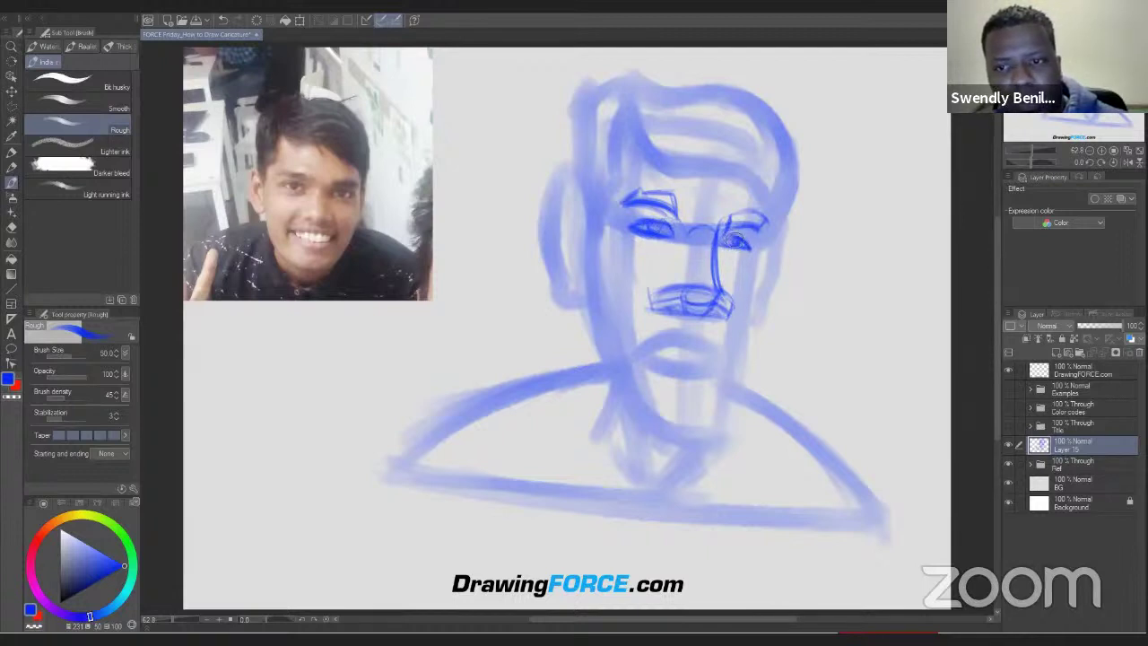
# Darken the irises, add lower-lid lines under both eyes, and outline the face's front plane past the cheekbones to a squared chin.
pyautogui.moveTo(655, 227); pyautogui.dragTo(665, 231)
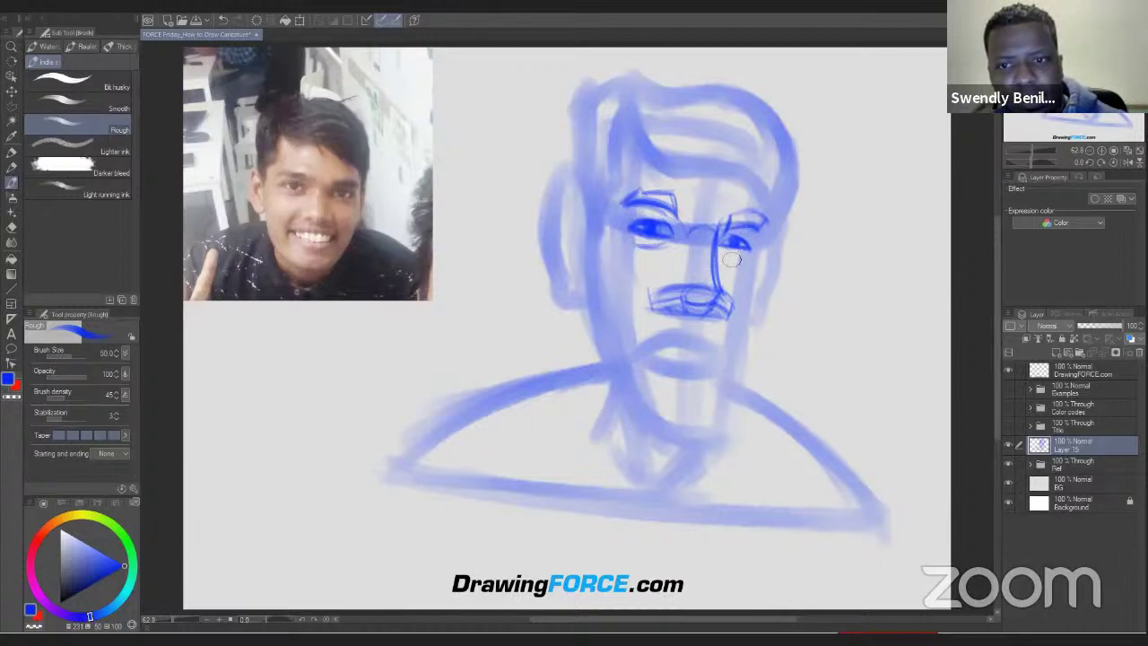
pyautogui.moveTo(743, 256); pyautogui.dragTo(723, 254)
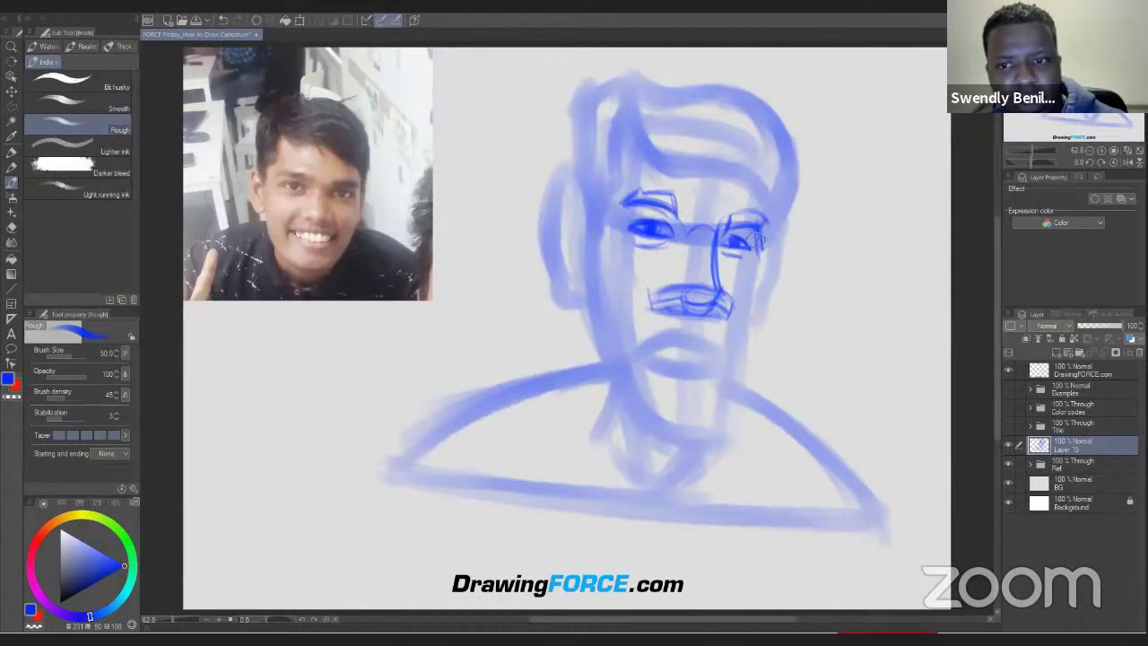
pyautogui.moveTo(759, 235); pyautogui.dragTo(747, 314)
pyautogui.moveTo(758, 268); pyautogui.dragTo(744, 313)
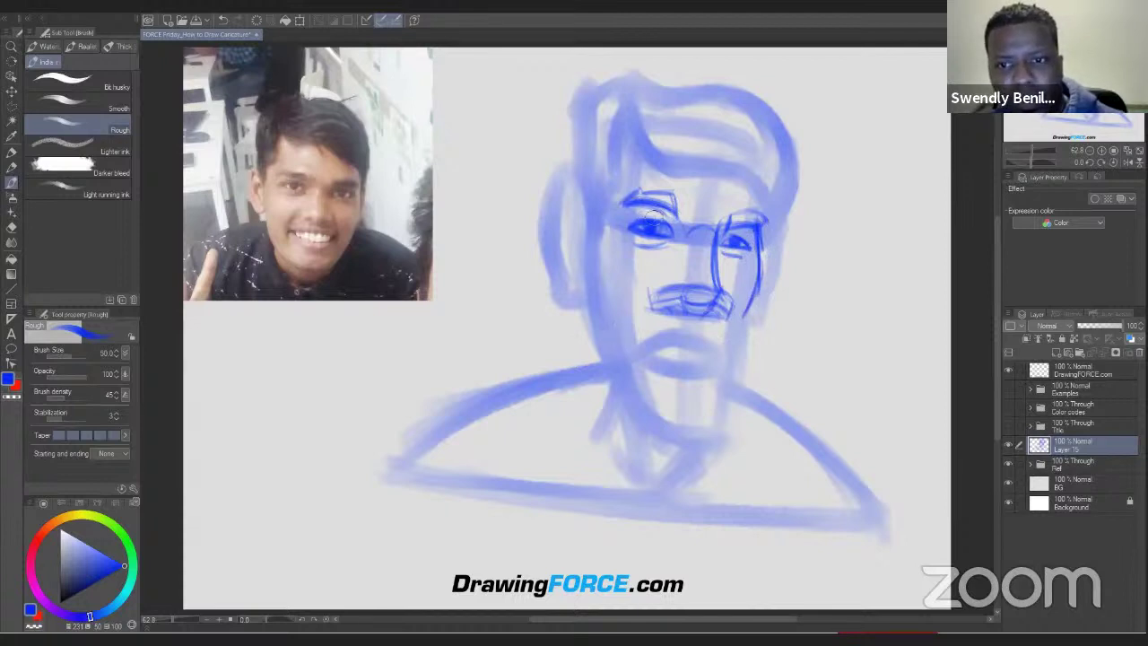
pyautogui.moveTo(650, 214)
pyautogui.mouseDown()
pyautogui.moveTo(630, 215)
pyautogui.moveTo(610, 260)
pyautogui.mouseUp()
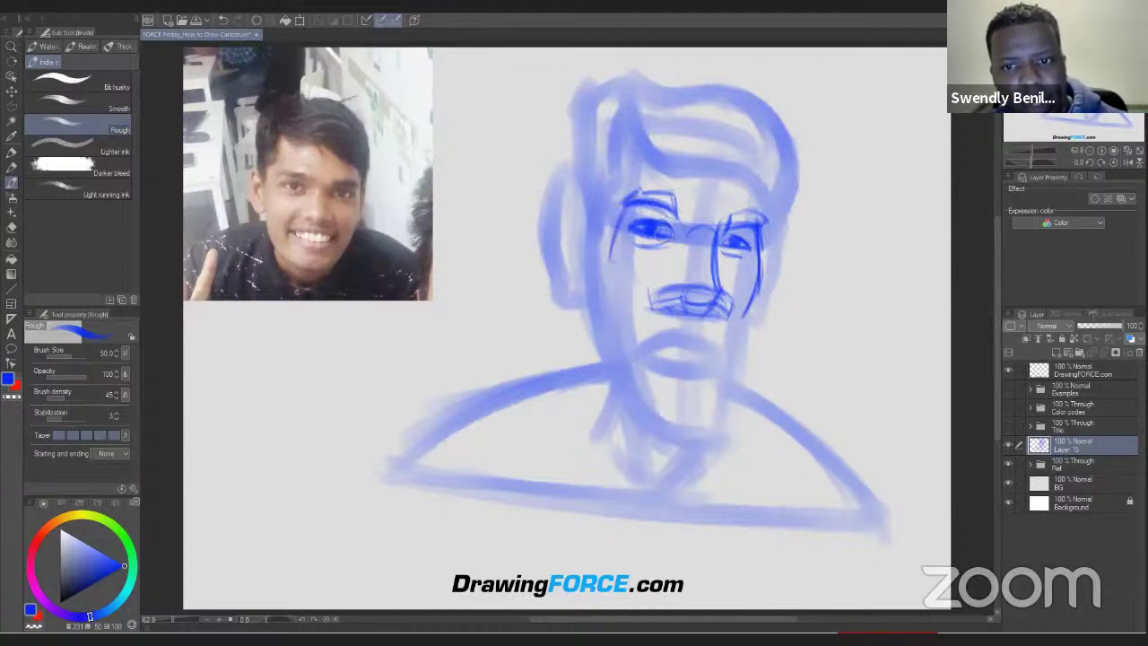
pyautogui.moveTo(623, 214)
pyautogui.mouseDown()
pyautogui.moveTo(611, 260)
pyautogui.moveTo(644, 303)
pyautogui.mouseUp()
pyautogui.moveTo(762, 227); pyautogui.dragTo(755, 306)
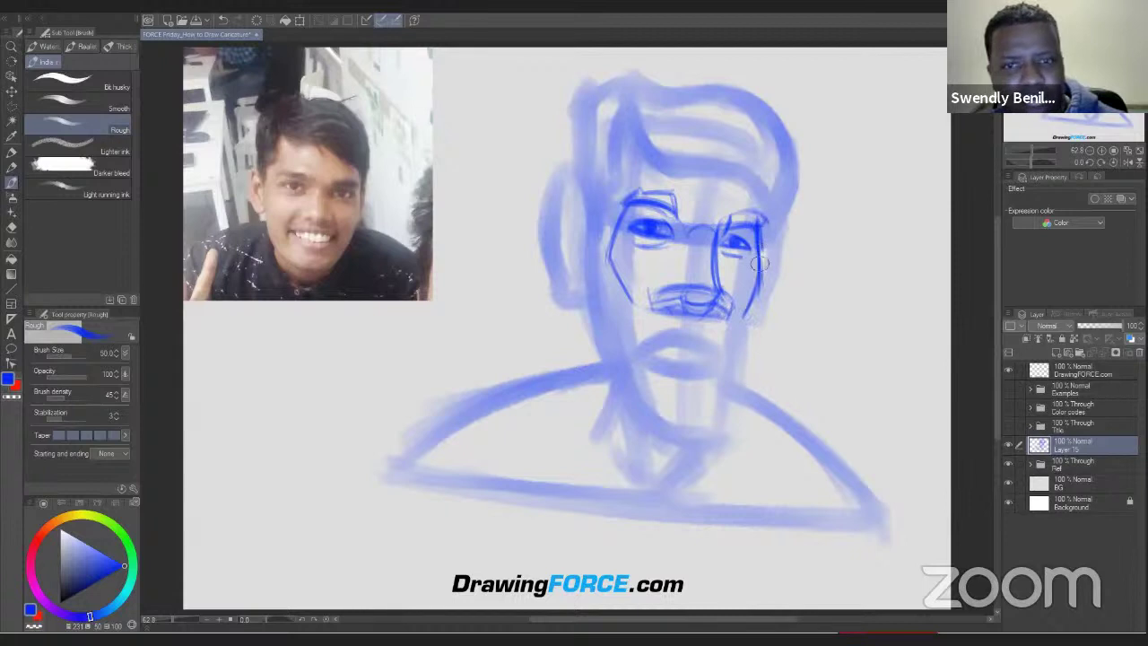
pyautogui.moveTo(738, 321)
pyautogui.mouseDown()
pyautogui.moveTo(706, 437)
pyautogui.moveTo(719, 435)
pyautogui.moveTo(647, 422)
pyautogui.mouseUp()
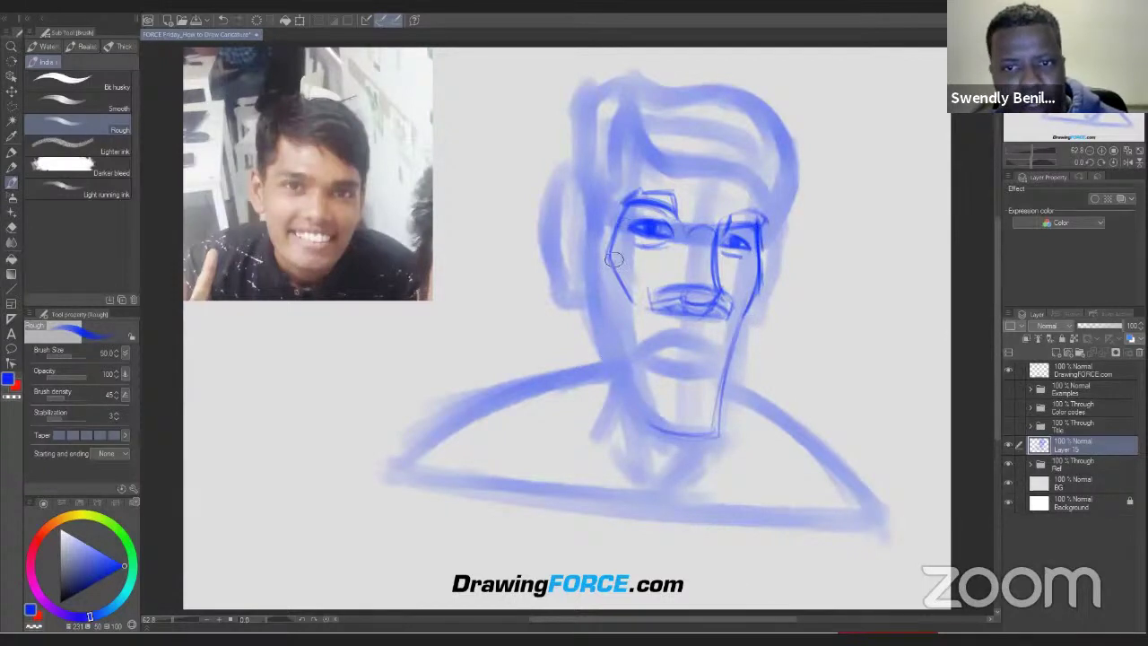
pyautogui.moveTo(636, 310)
pyautogui.mouseDown()
pyautogui.moveTo(656, 420)
pyautogui.moveTo(709, 427)
pyautogui.moveTo(661, 423)
pyautogui.mouseUp()
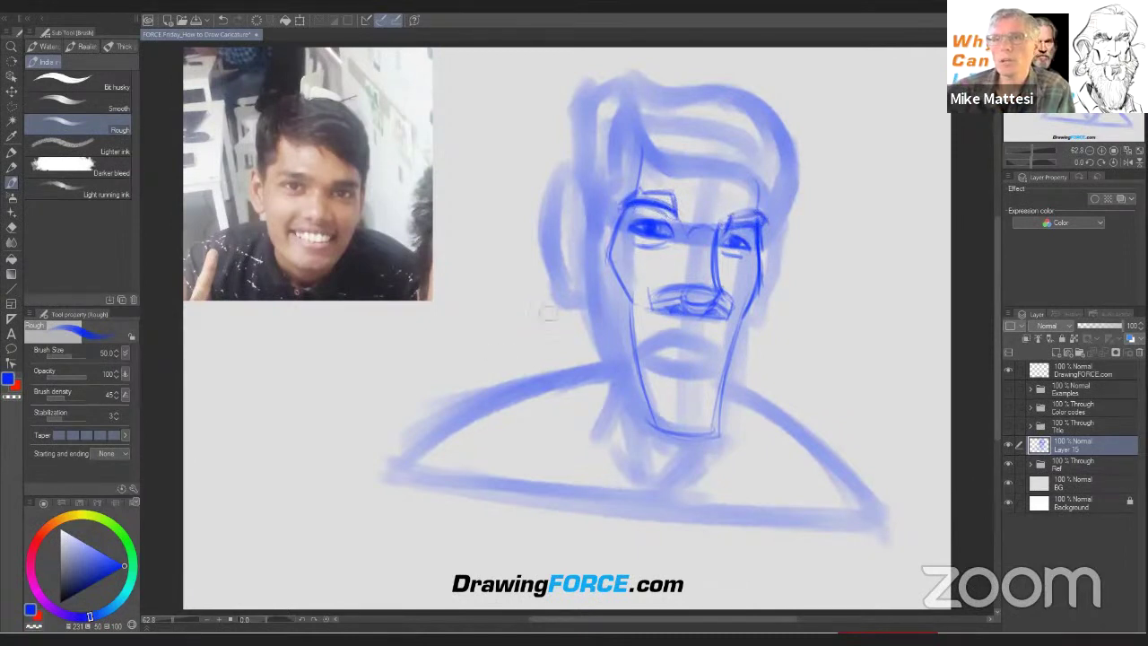
# Thicken both eyebrows and draw the hair's part line curving down into the hairline across the forehead.
pyautogui.moveTo(689, 197); pyautogui.dragTo(632, 195)
pyautogui.moveTo(722, 215); pyautogui.dragTo(759, 219)
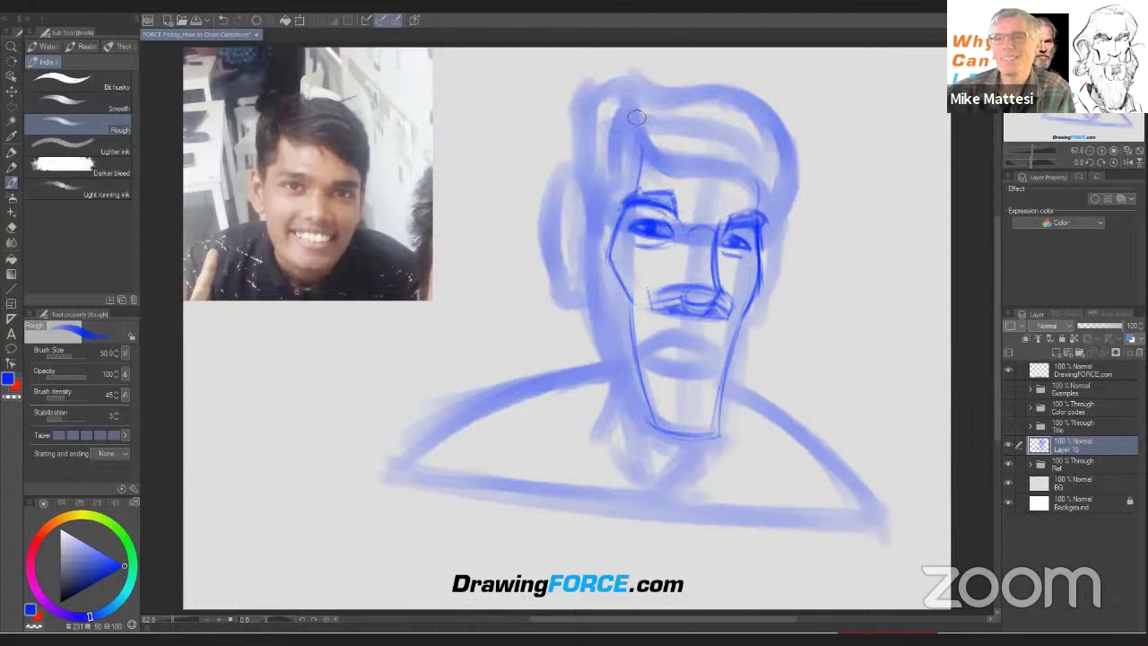
pyautogui.moveTo(628, 85); pyautogui.dragTo(662, 170)
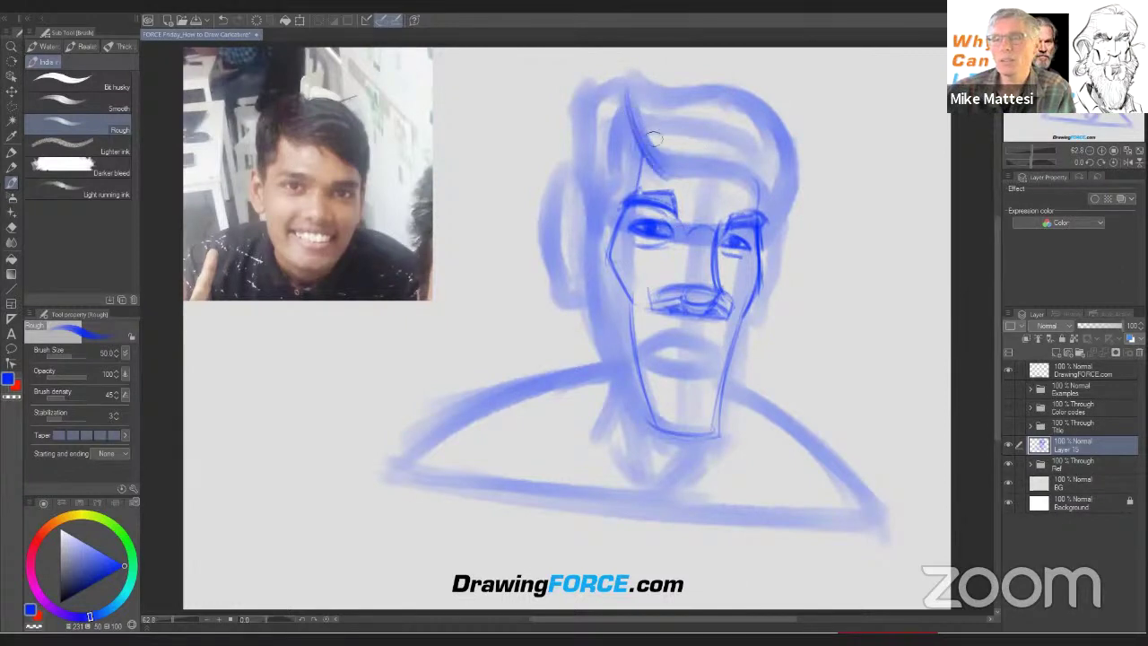
pyautogui.moveTo(639, 122); pyautogui.dragTo(752, 185)
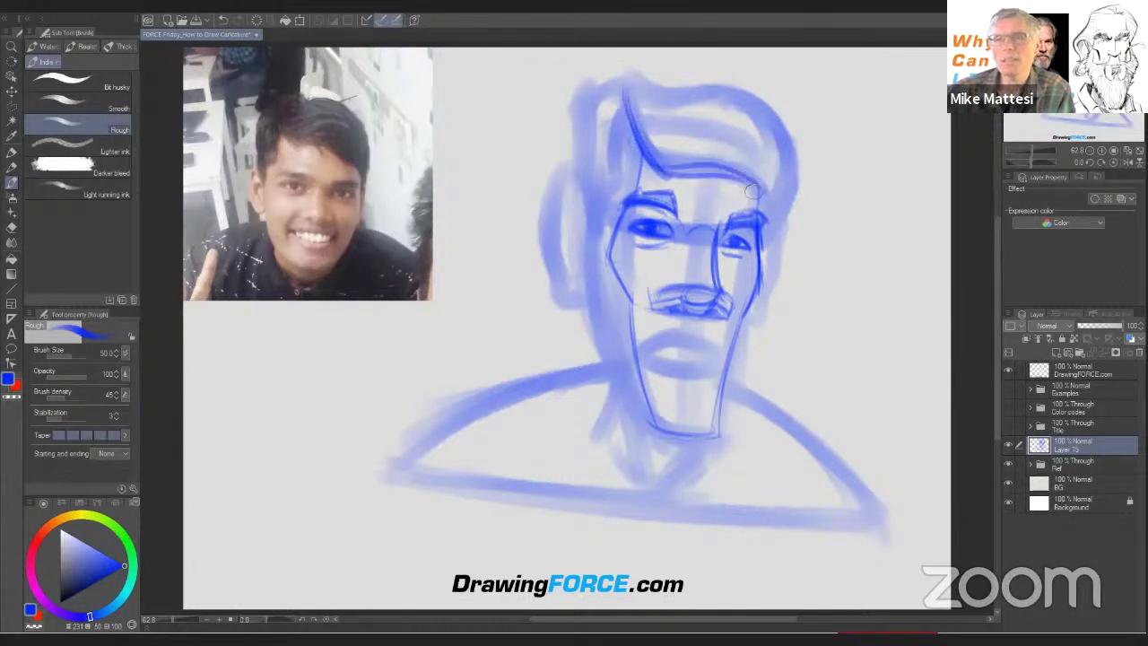
pyautogui.moveTo(662, 167)
pyautogui.mouseDown()
pyautogui.moveTo(748, 175)
pyautogui.moveTo(763, 192)
pyautogui.moveTo(753, 235)
pyautogui.moveTo(791, 175)
pyautogui.moveTo(768, 247)
pyautogui.mouseUp()
pyautogui.moveTo(626, 77); pyautogui.dragTo(667, 180)
pyautogui.moveTo(645, 104); pyautogui.dragTo(632, 115)
# Outline the swept hair's outer contour from the pointed peak over the crown and down to the far temple.
pyautogui.moveTo(628, 70)
pyautogui.mouseDown()
pyautogui.moveTo(642, 99)
pyautogui.moveTo(702, 90)
pyautogui.moveTo(793, 158)
pyautogui.mouseUp()
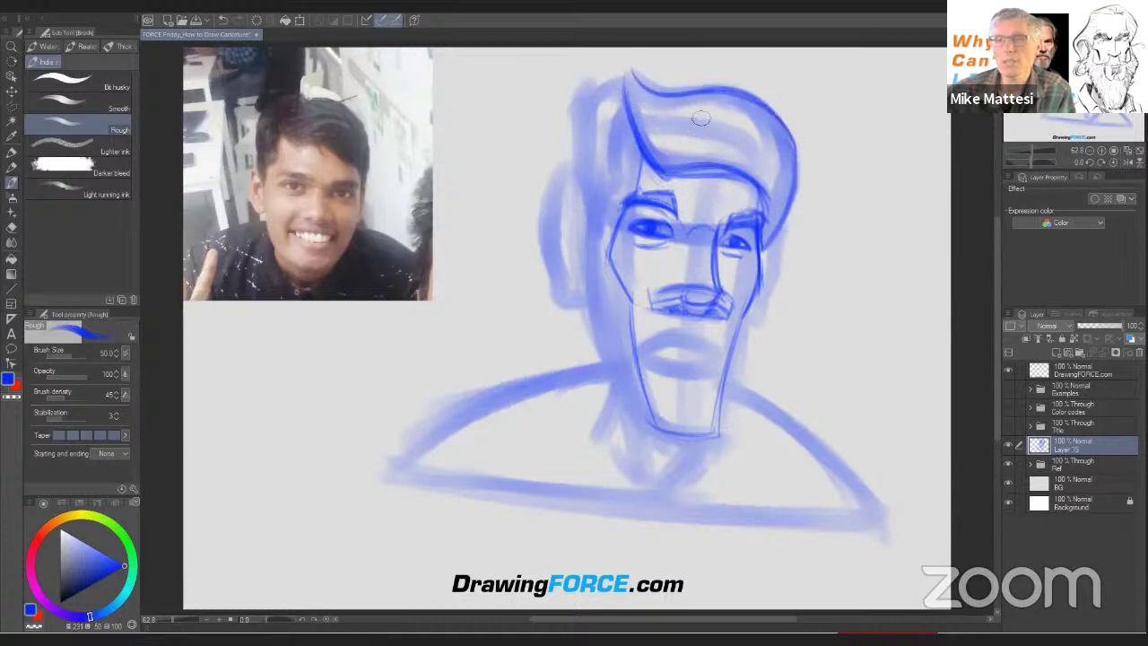
pyautogui.moveTo(651, 89)
pyautogui.mouseDown()
pyautogui.moveTo(707, 84)
pyautogui.moveTo(773, 195)
pyautogui.mouseUp()
pyautogui.moveTo(690, 90); pyautogui.dragTo(774, 231)
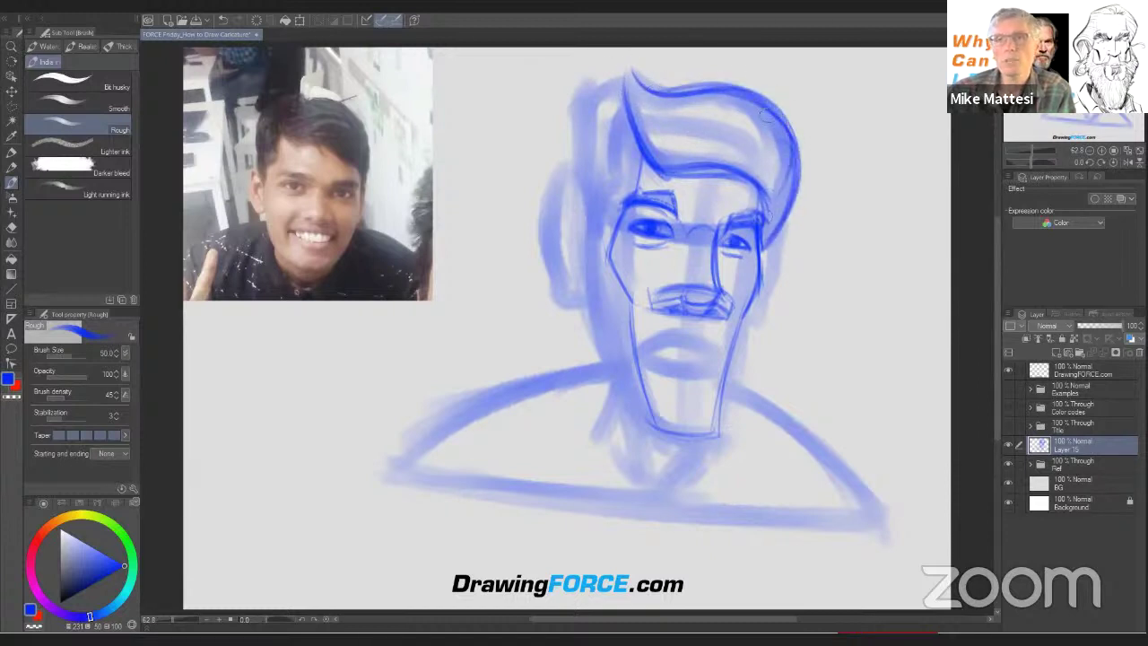
pyautogui.moveTo(789, 126); pyautogui.dragTo(768, 221)
# Draw the angular side hair from the peak to the back corner and down to the near ear, with the temple and sideburn edges.
pyautogui.moveTo(622, 81)
pyautogui.mouseDown()
pyautogui.moveTo(581, 111)
pyautogui.moveTo(581, 177)
pyautogui.mouseUp()
pyautogui.moveTo(576, 105); pyautogui.dragTo(581, 183)
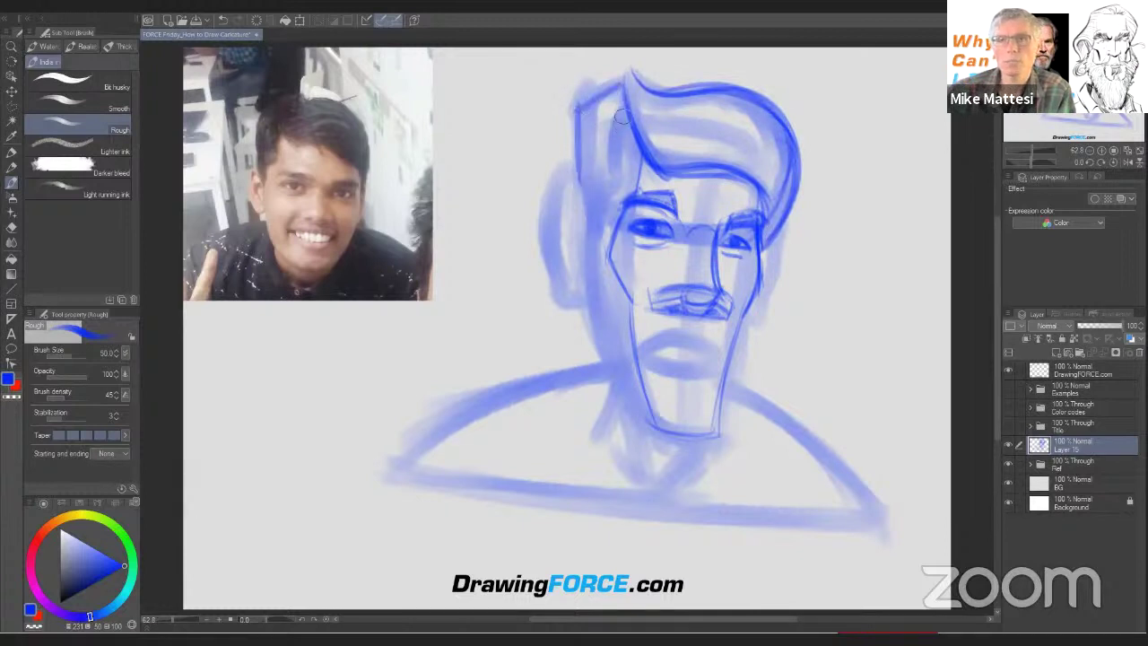
pyautogui.moveTo(617, 112); pyautogui.dragTo(627, 184)
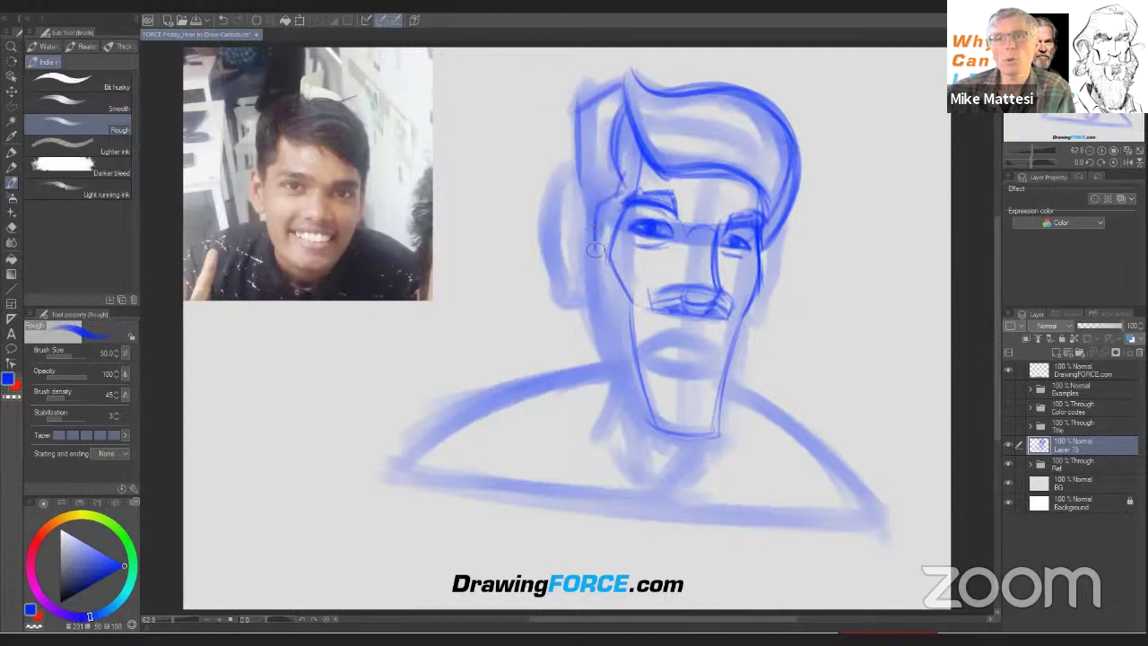
pyautogui.moveTo(585, 230)
pyautogui.mouseDown()
pyautogui.moveTo(565, 169)
pyautogui.moveTo(587, 230)
pyautogui.mouseUp()
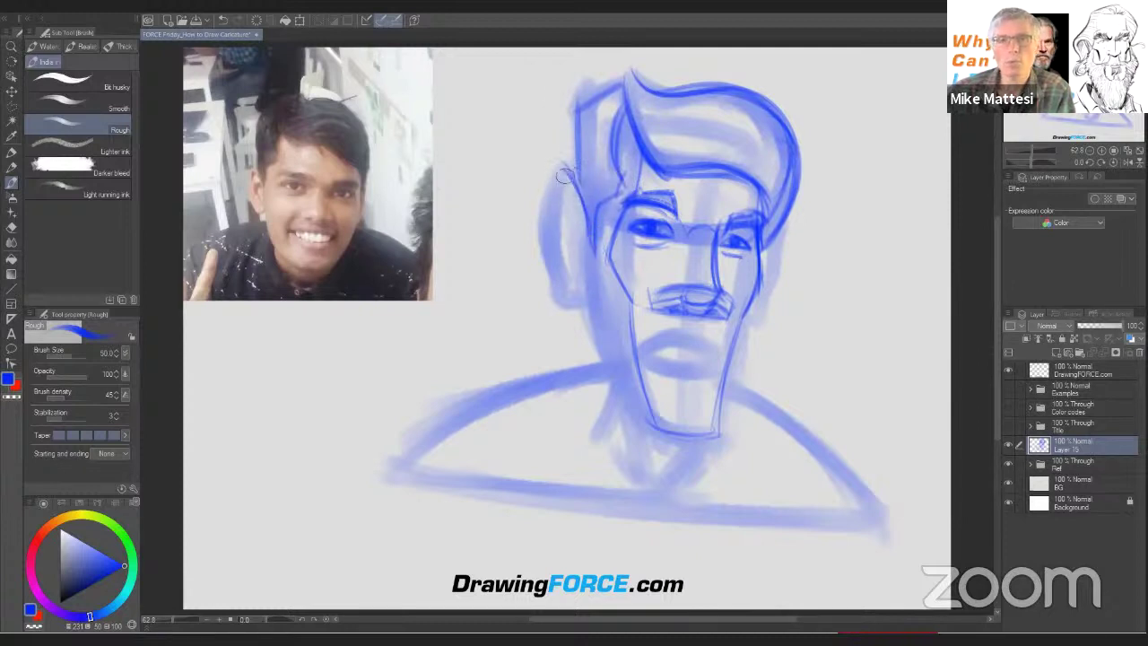
# Outline both ears, add inner fold lines, and reinforce the hair's peak and back corner.
pyautogui.moveTo(564, 163)
pyautogui.mouseDown()
pyautogui.moveTo(544, 250)
pyautogui.moveTo(557, 285)
pyautogui.moveTo(583, 305)
pyautogui.mouseUp()
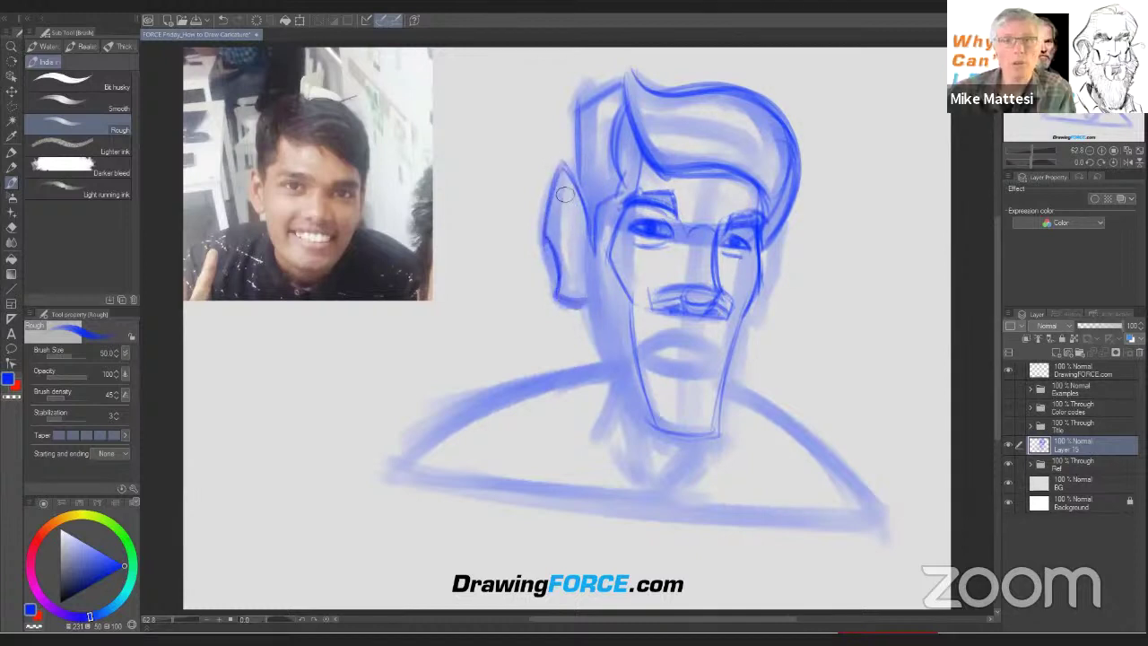
pyautogui.moveTo(564, 185)
pyautogui.mouseDown()
pyautogui.moveTo(579, 258)
pyautogui.moveTo(566, 188)
pyautogui.moveTo(551, 216)
pyautogui.moveTo(562, 253)
pyautogui.moveTo(564, 184)
pyautogui.moveTo(579, 223)
pyautogui.moveTo(565, 202)
pyautogui.moveTo(574, 130)
pyautogui.moveTo(576, 203)
pyautogui.mouseUp()
pyautogui.moveTo(596, 106); pyautogui.dragTo(580, 104)
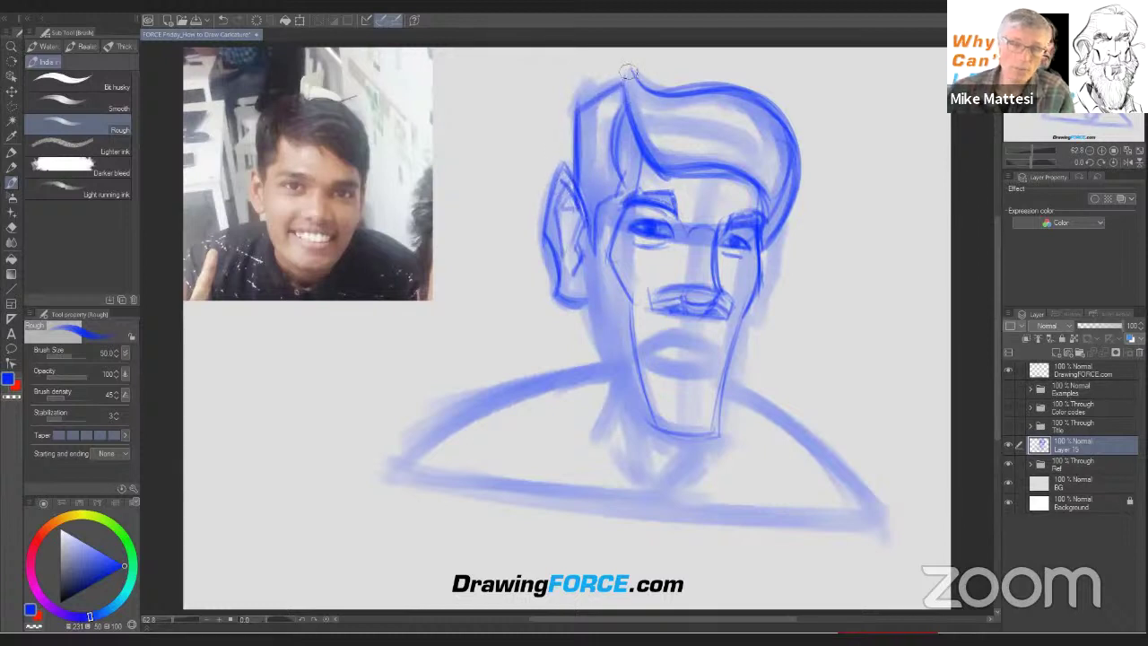
pyautogui.moveTo(630, 73); pyautogui.dragTo(644, 149)
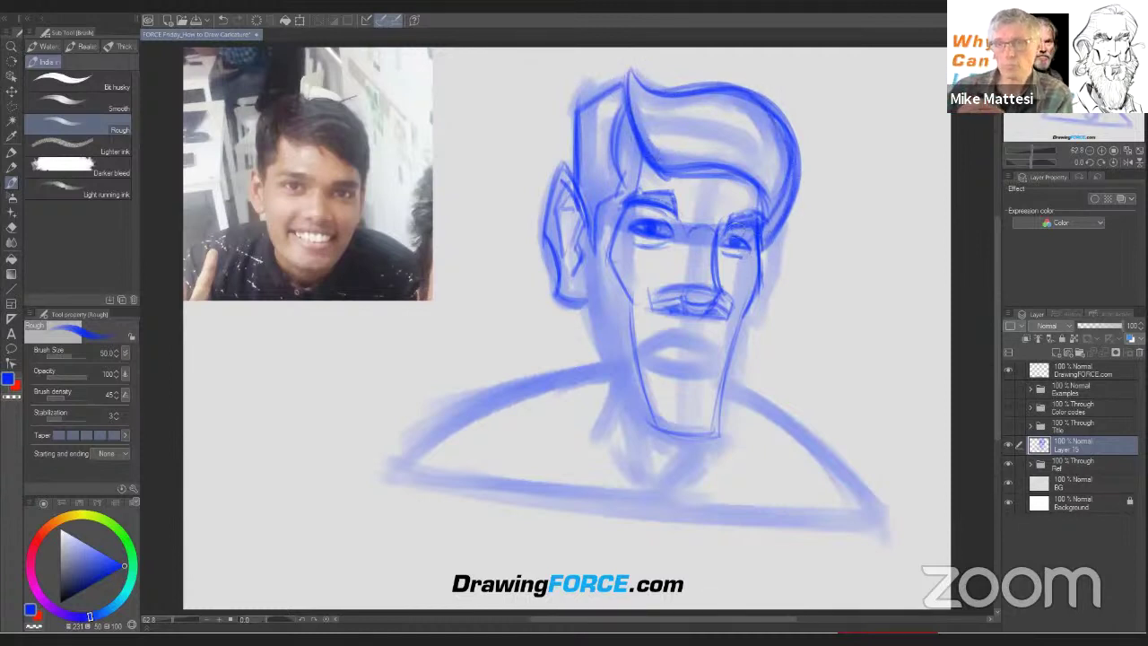
pyautogui.moveTo(786, 221)
pyautogui.mouseDown()
pyautogui.moveTo(775, 291)
pyautogui.moveTo(750, 324)
pyautogui.mouseUp()
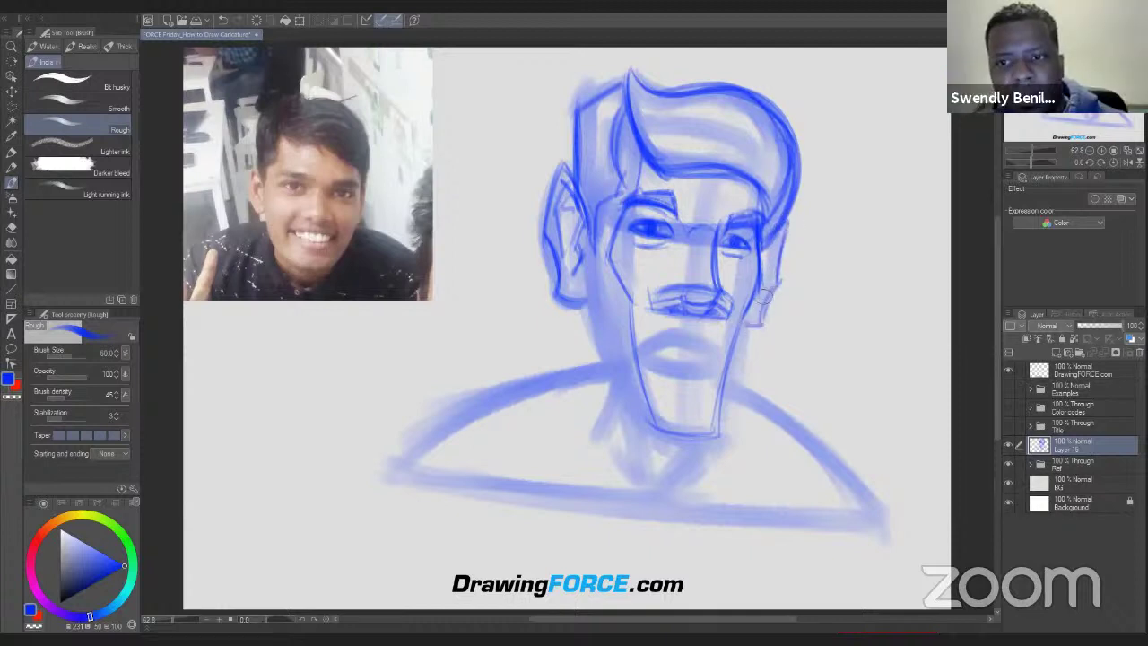
pyautogui.moveTo(779, 238); pyautogui.dragTo(759, 303)
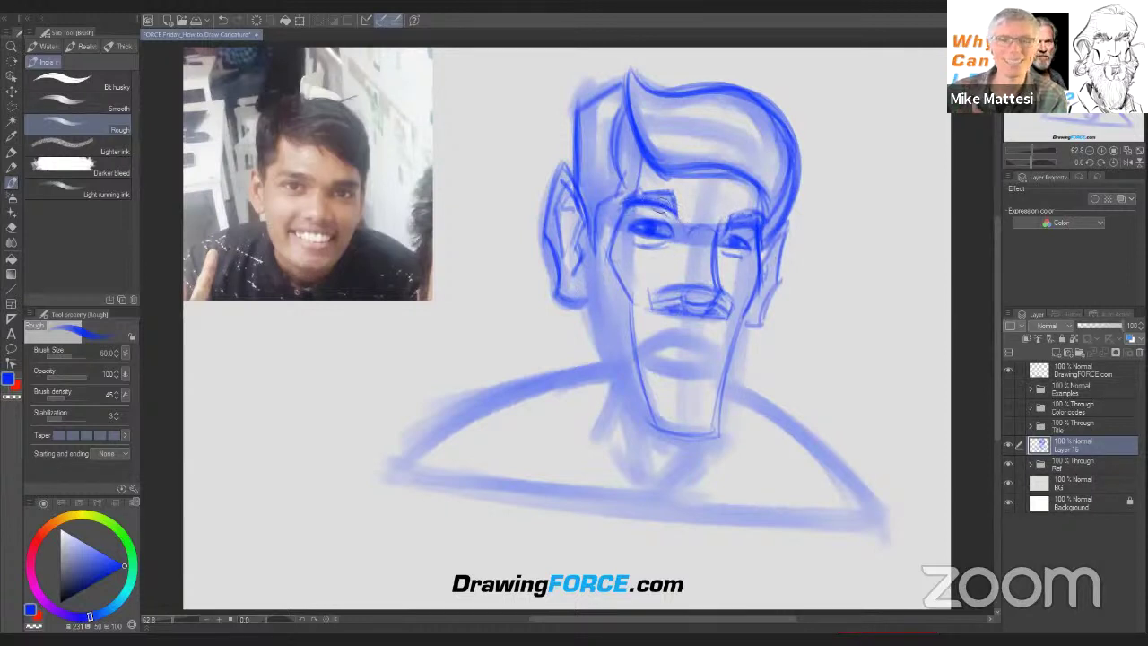
# Fill in both eyebrows with dense dark strokes, keeping their angular shape.
pyautogui.moveTo(717, 227); pyautogui.dragTo(753, 221)
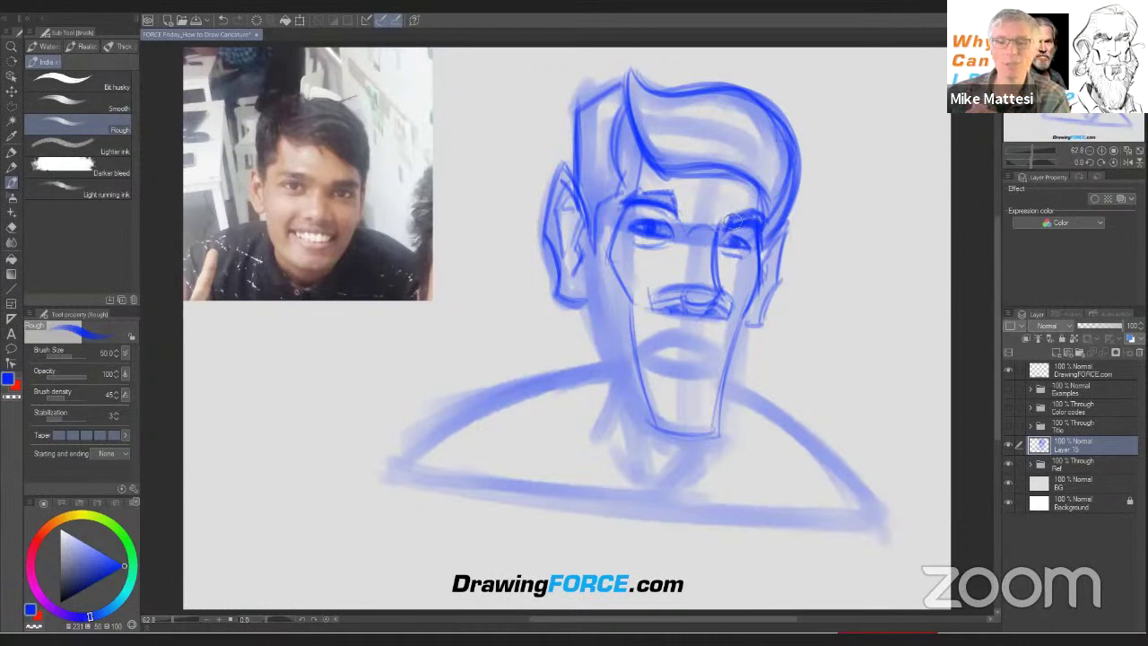
pyautogui.moveTo(733, 221); pyautogui.dragTo(722, 226)
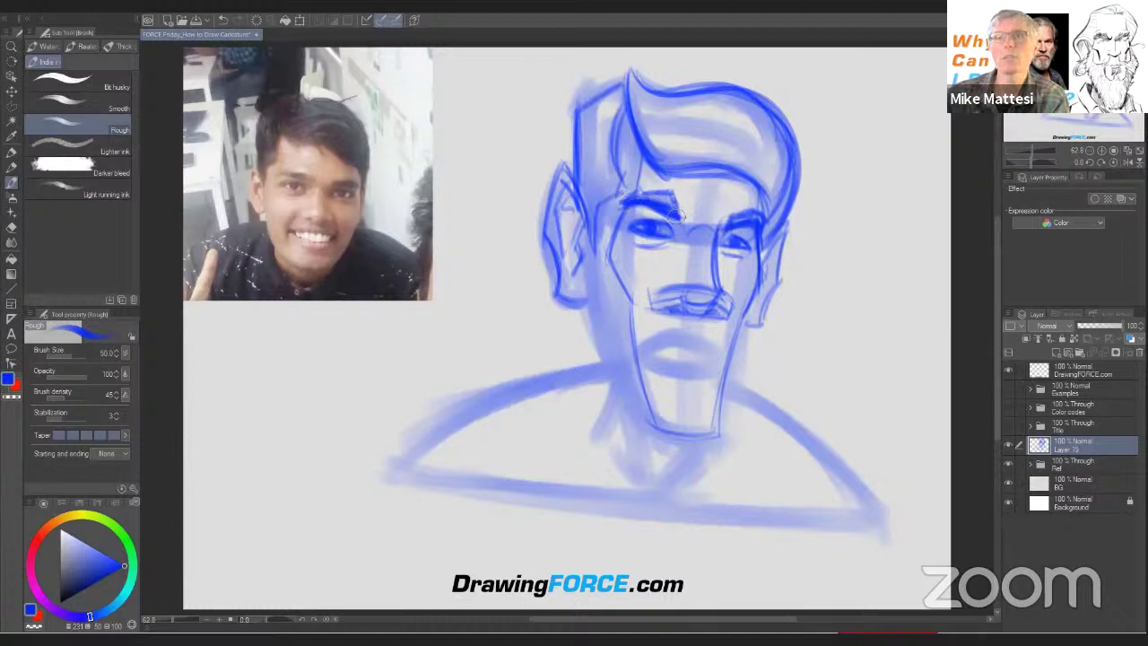
pyautogui.moveTo(656, 190); pyautogui.dragTo(615, 204)
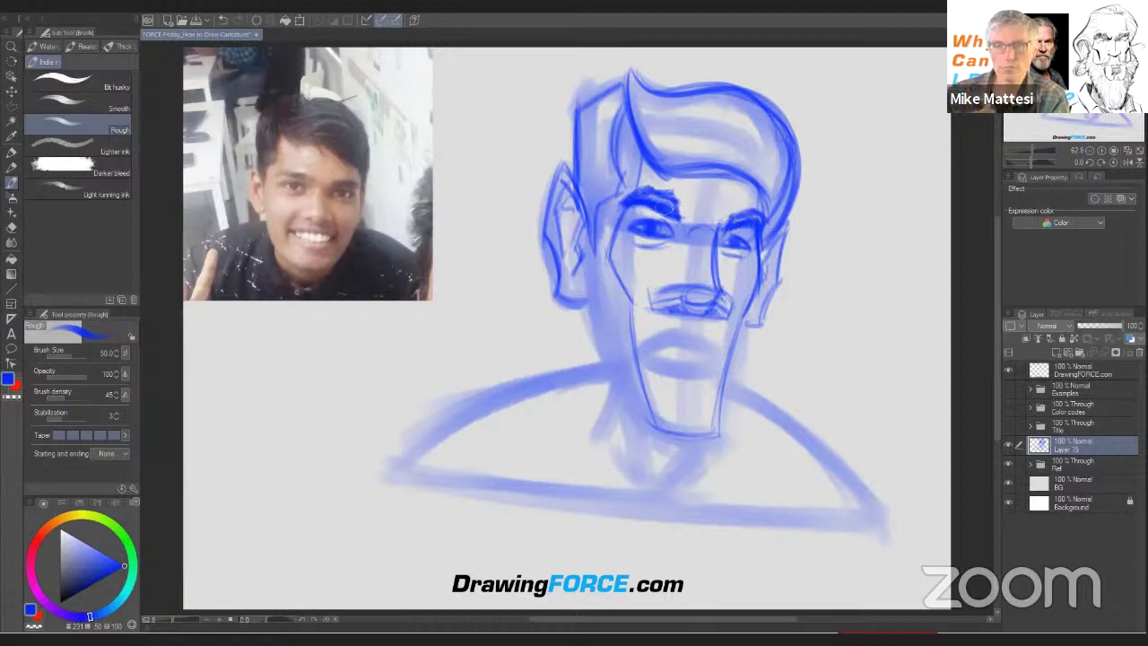
# Darken the lids, irises and under-eye lines of both eyes, and reinforce the nose's bridge line and base.
pyautogui.moveTo(662, 230); pyautogui.dragTo(643, 232)
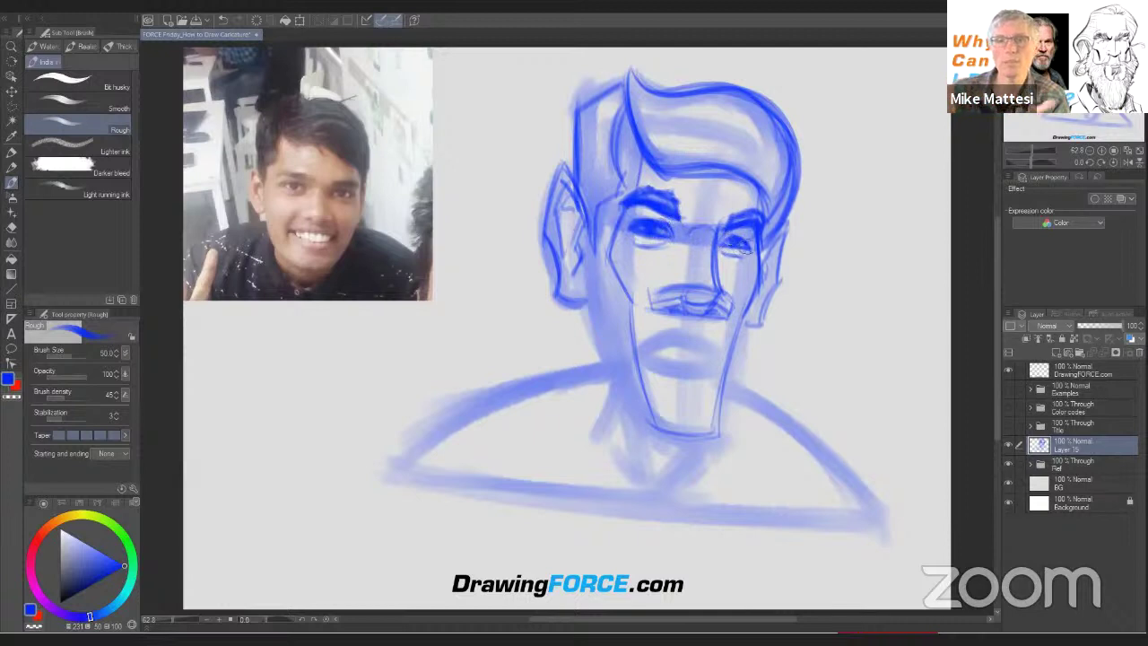
pyautogui.moveTo(666, 221)
pyautogui.mouseDown()
pyautogui.moveTo(633, 226)
pyautogui.moveTo(741, 243)
pyautogui.mouseUp()
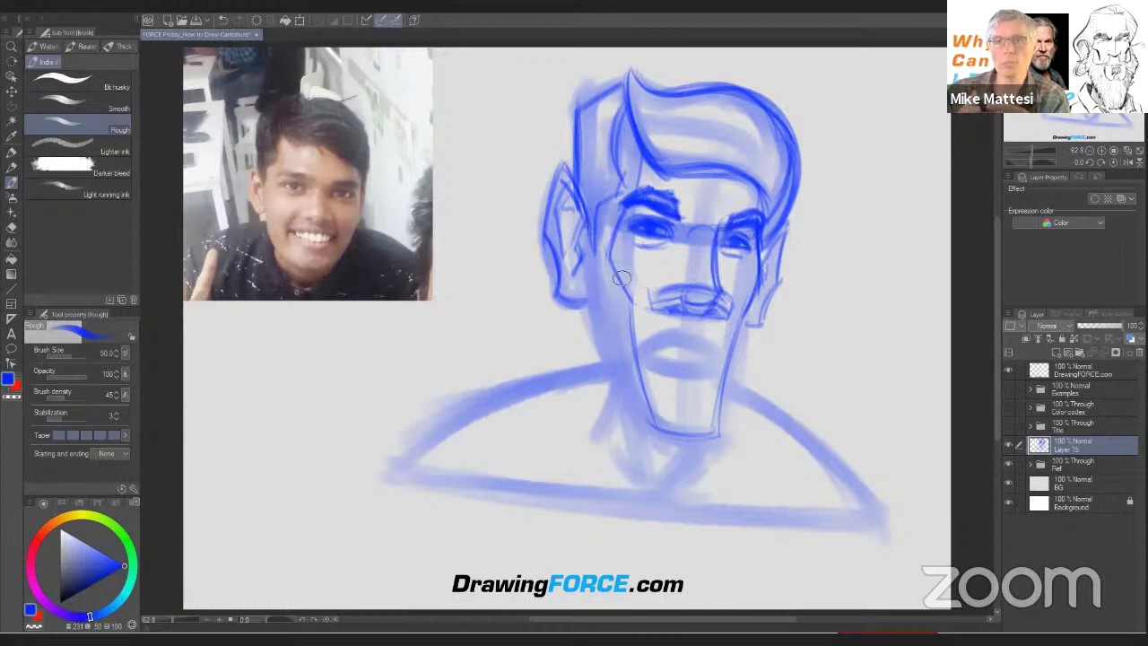
pyautogui.moveTo(665, 246); pyautogui.dragTo(633, 241)
pyautogui.moveTo(733, 258)
pyautogui.mouseDown()
pyautogui.moveTo(746, 255)
pyautogui.moveTo(729, 254)
pyautogui.mouseUp()
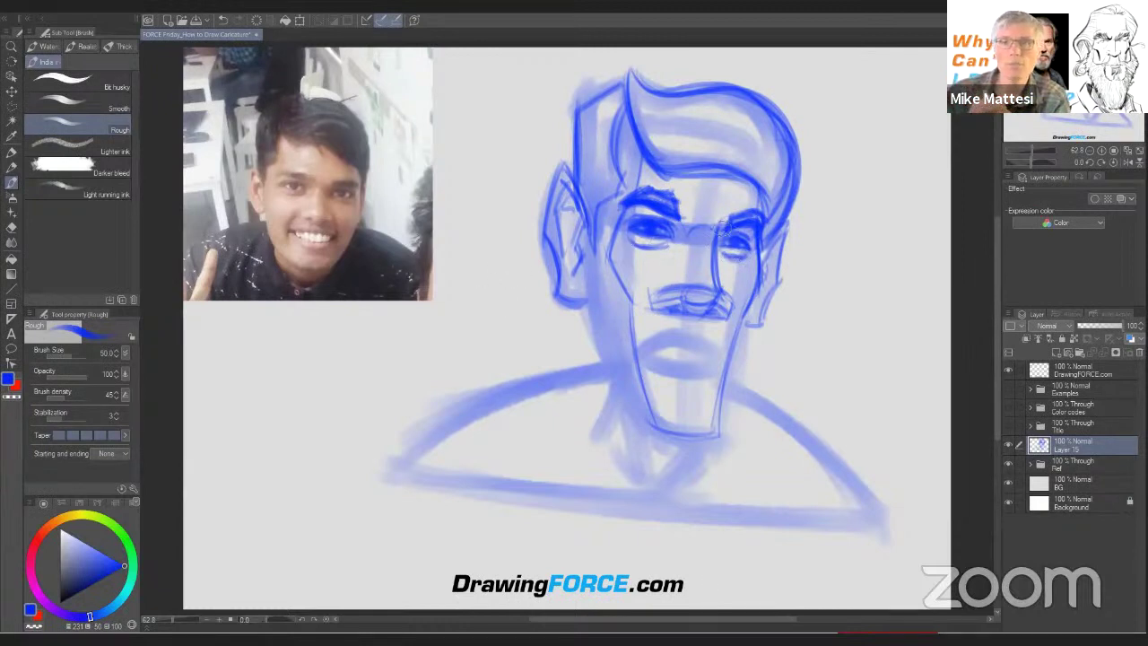
pyautogui.moveTo(718, 232); pyautogui.dragTo(717, 309)
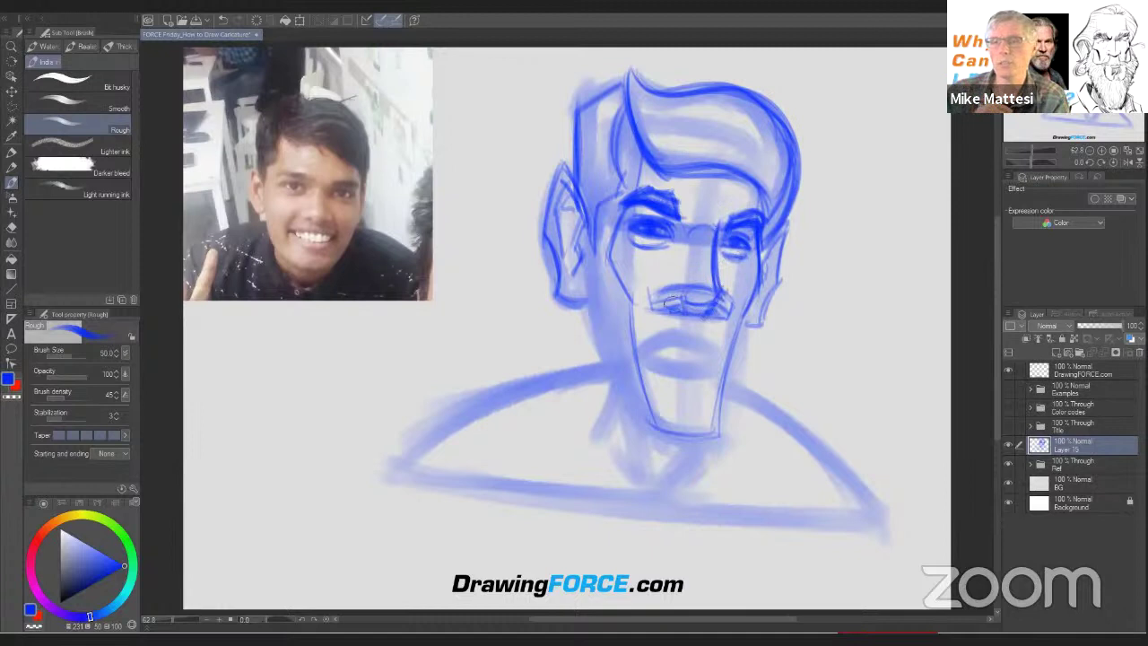
pyautogui.moveTo(672, 303)
pyautogui.mouseDown()
pyautogui.moveTo(699, 311)
pyautogui.moveTo(653, 309)
pyautogui.moveTo(651, 296)
pyautogui.moveTo(727, 305)
pyautogui.moveTo(714, 315)
pyautogui.moveTo(666, 295)
pyautogui.moveTo(732, 300)
pyautogui.mouseUp()
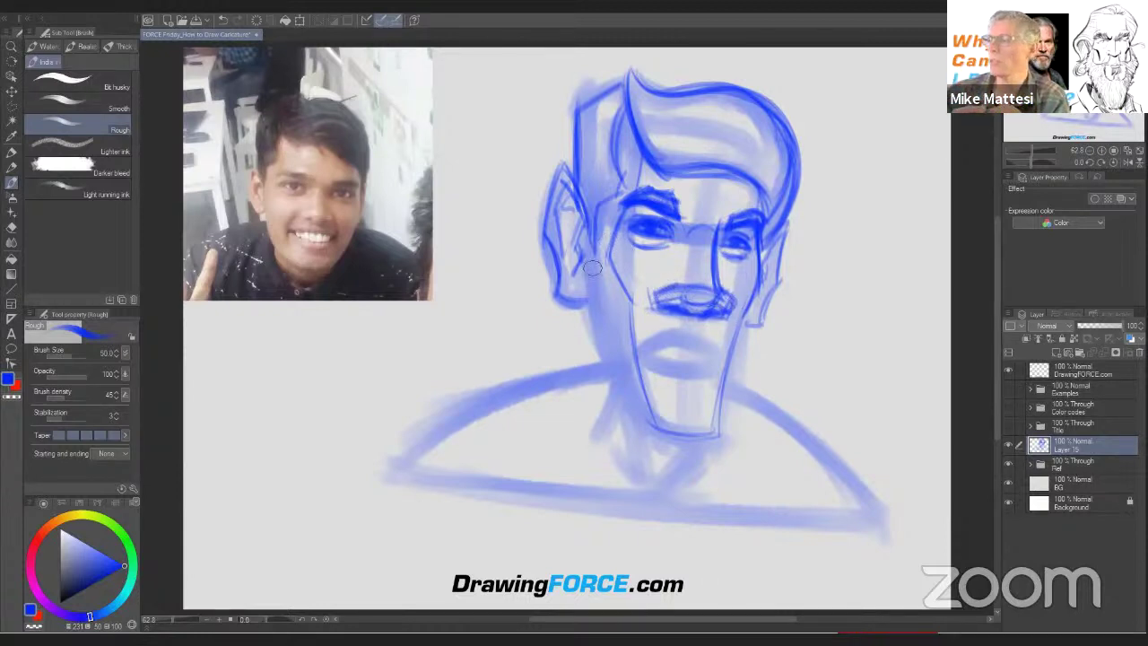
# Draw the near jawline from below the ear down along the cheek to the chin with repeated strokes.
pyautogui.moveTo(585, 233); pyautogui.dragTo(597, 343)
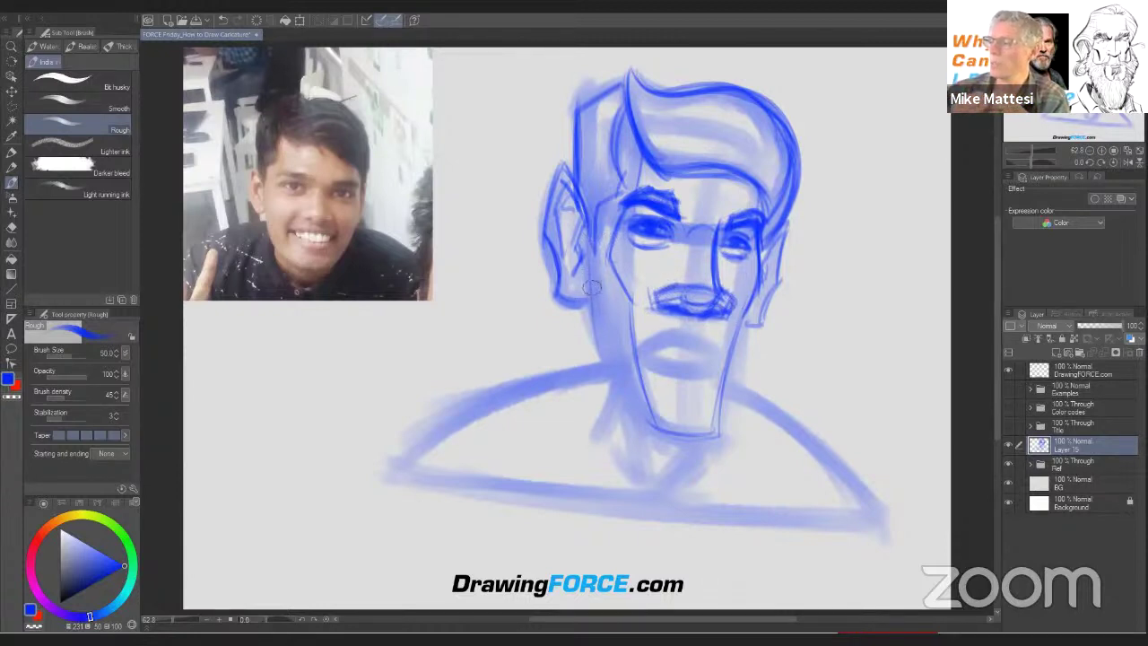
pyautogui.moveTo(592, 242); pyautogui.dragTo(603, 366)
pyautogui.moveTo(596, 325)
pyautogui.mouseDown()
pyautogui.moveTo(611, 379)
pyautogui.moveTo(661, 421)
pyautogui.mouseUp()
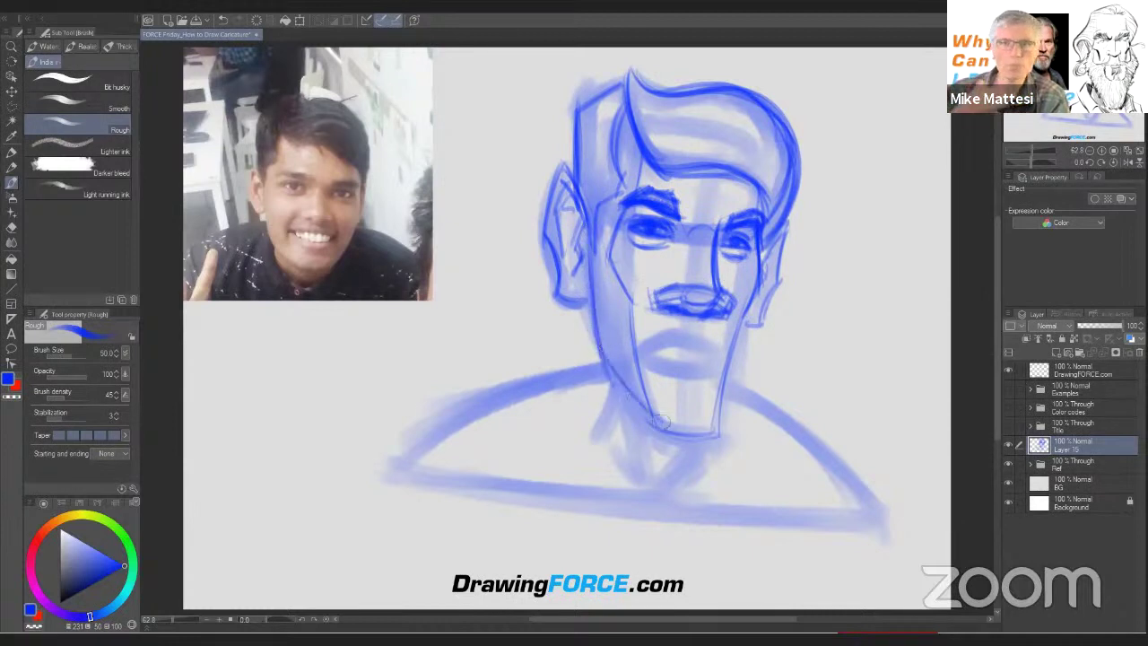
pyautogui.moveTo(612, 359); pyautogui.dragTo(663, 429)
pyautogui.moveTo(627, 391); pyautogui.dragTo(668, 434)
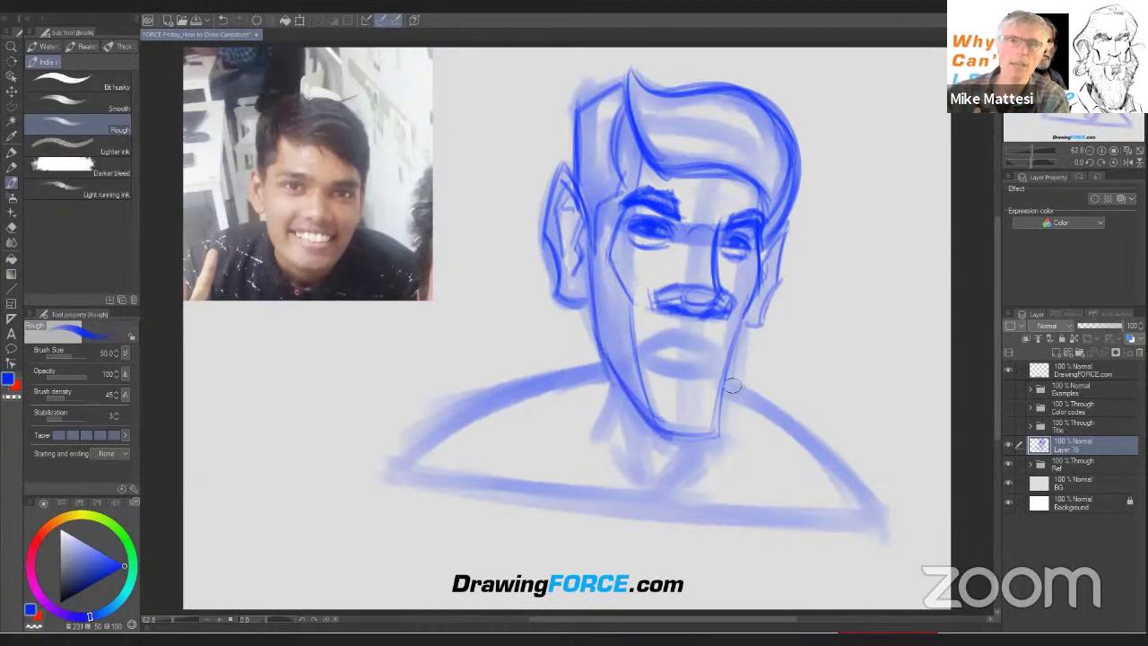
# Strengthen the far jawline from the cheekbone down and close it with a firm chin line.
pyautogui.moveTo(754, 300); pyautogui.dragTo(735, 387)
pyautogui.moveTo(737, 344); pyautogui.dragTo(715, 440)
pyautogui.moveTo(736, 386)
pyautogui.mouseDown()
pyautogui.moveTo(717, 434)
pyautogui.moveTo(658, 432)
pyautogui.mouseUp()
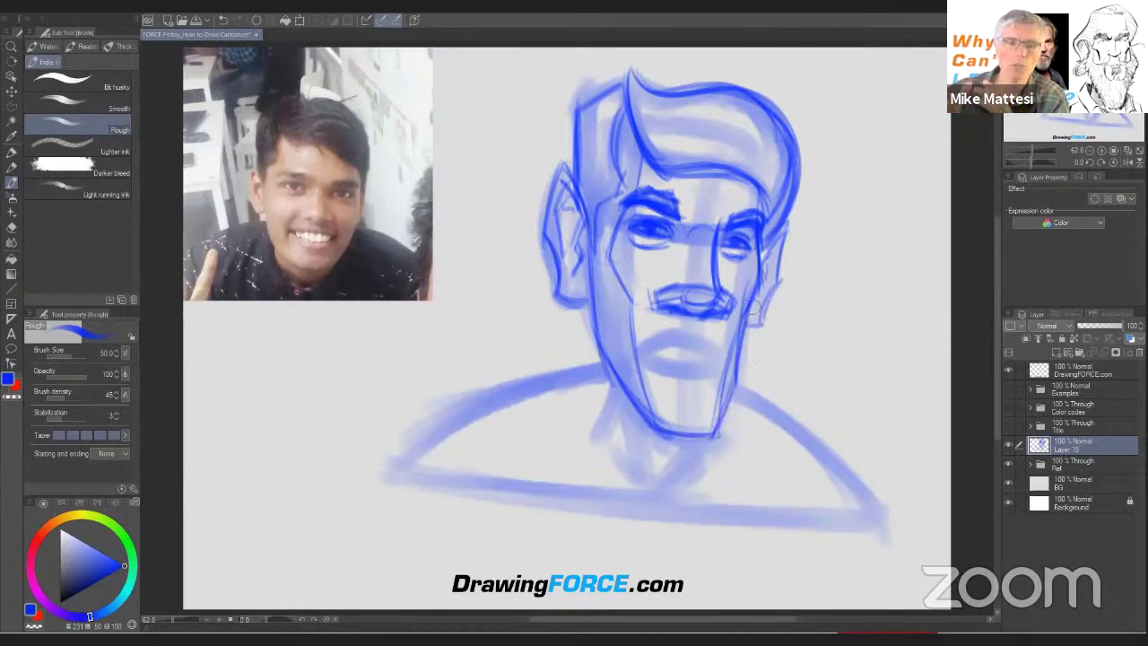
pyautogui.moveTo(755, 307); pyautogui.dragTo(728, 403)
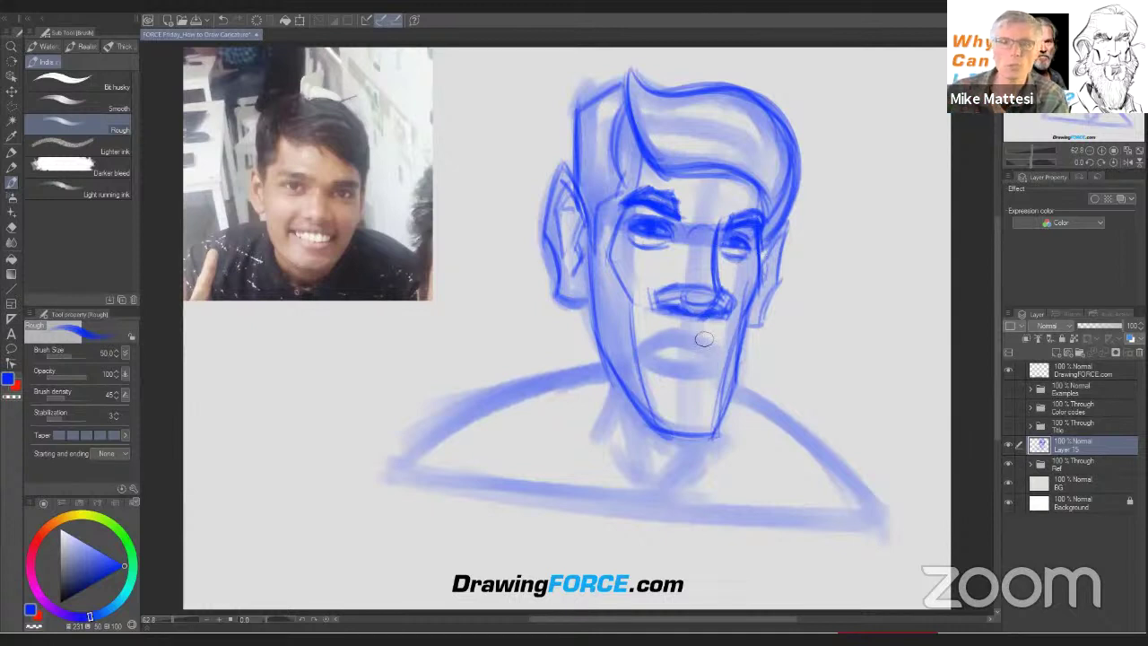
# Draw the wide, curved line between the lips across the rounded mouth shape and darken it out to both corners.
pyautogui.moveTo(669, 337)
pyautogui.mouseDown()
pyautogui.moveTo(712, 348)
pyautogui.moveTo(635, 330)
pyautogui.mouseUp()
pyautogui.moveTo(703, 337); pyautogui.dragTo(640, 329)
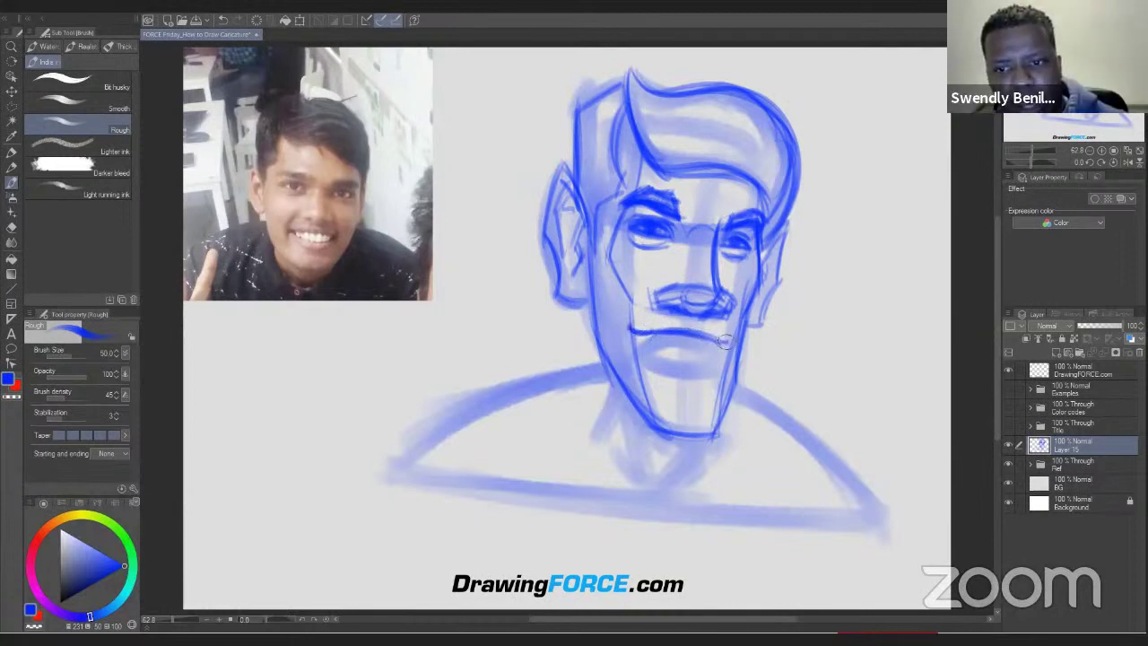
pyautogui.moveTo(716, 342)
pyautogui.mouseDown()
pyautogui.moveTo(663, 338)
pyautogui.moveTo(710, 341)
pyautogui.moveTo(632, 326)
pyautogui.mouseUp()
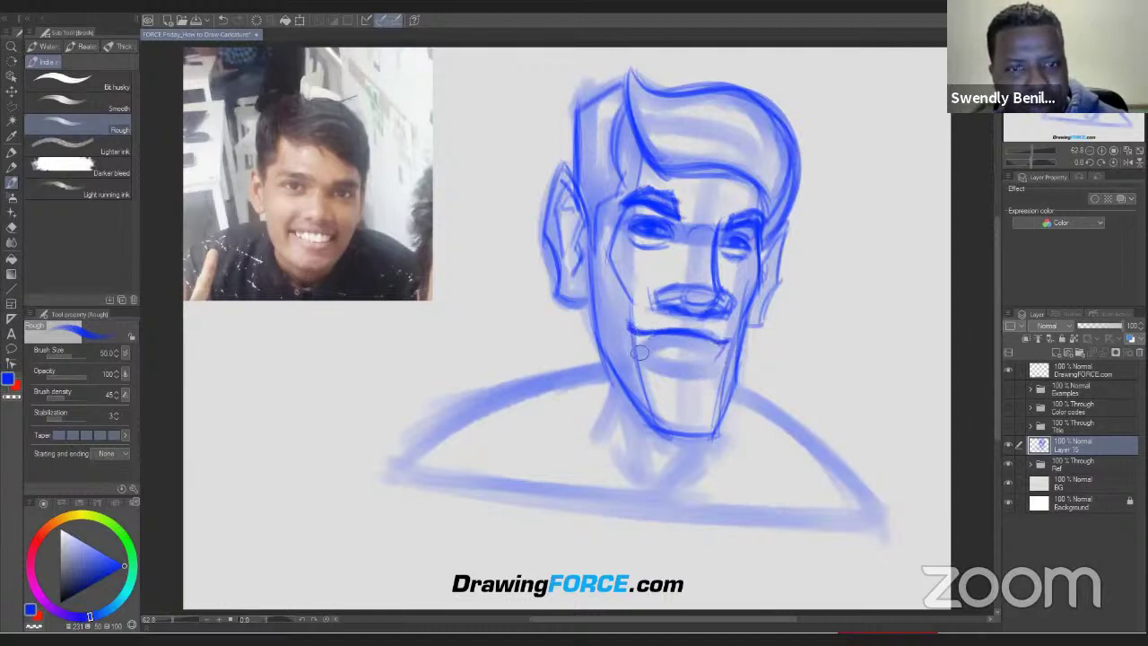
# Draw the curved lower edge of the smile from corner to corner and darken it into a closed mouth shape.
pyautogui.moveTo(626, 332)
pyautogui.mouseDown()
pyautogui.moveTo(660, 363)
pyautogui.moveTo(724, 342)
pyautogui.moveTo(705, 366)
pyautogui.mouseUp()
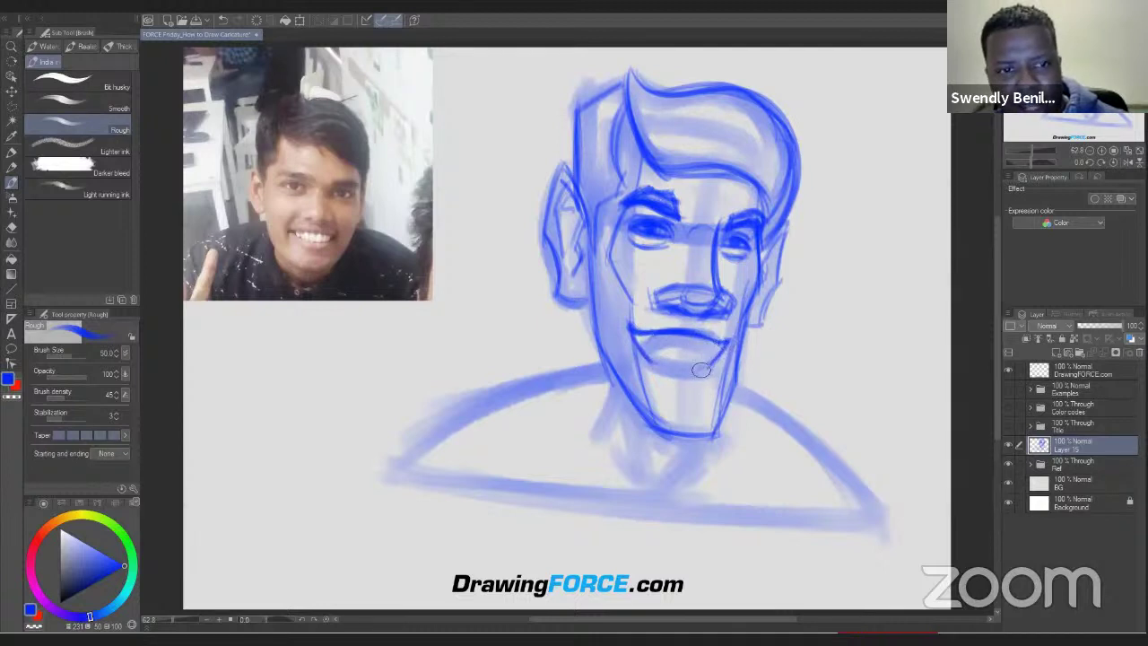
pyautogui.moveTo(642, 350); pyautogui.dragTo(707, 371)
pyautogui.moveTo(625, 324)
pyautogui.mouseDown()
pyautogui.moveTo(654, 359)
pyautogui.moveTo(715, 335)
pyautogui.moveTo(686, 371)
pyautogui.mouseUp()
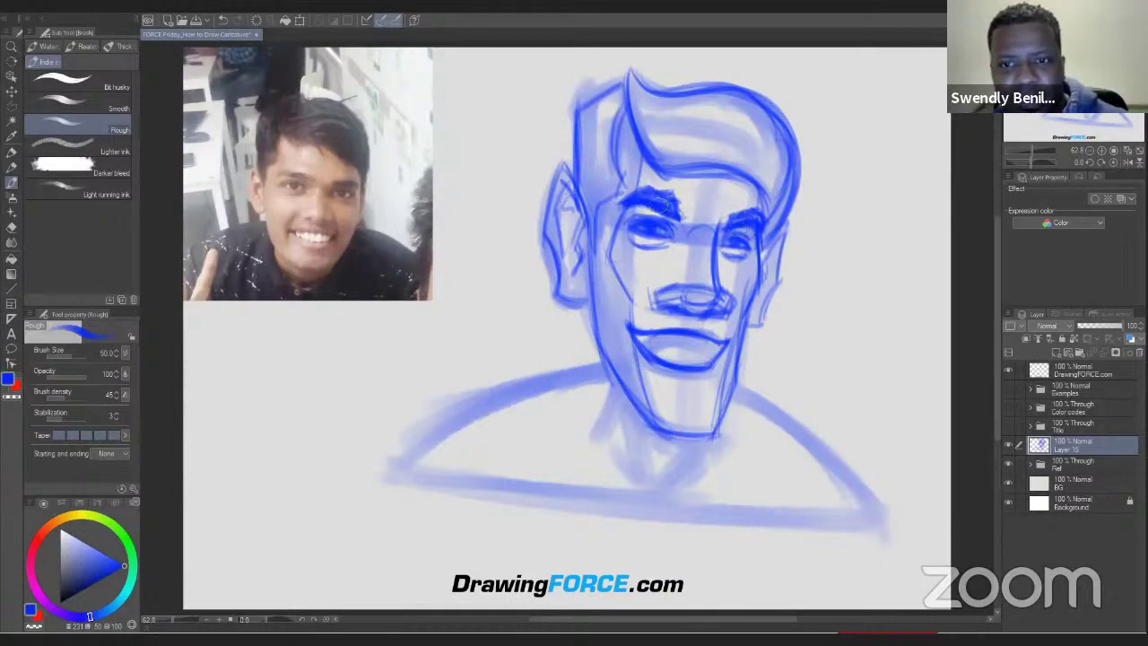
# Reinforce the outline of the near-side hair, the far ear and the lower near jaw.
pyautogui.moveTo(616, 116)
pyautogui.mouseDown()
pyautogui.moveTo(622, 186)
pyautogui.moveTo(601, 213)
pyautogui.moveTo(604, 203)
pyautogui.moveTo(589, 235)
pyautogui.mouseUp()
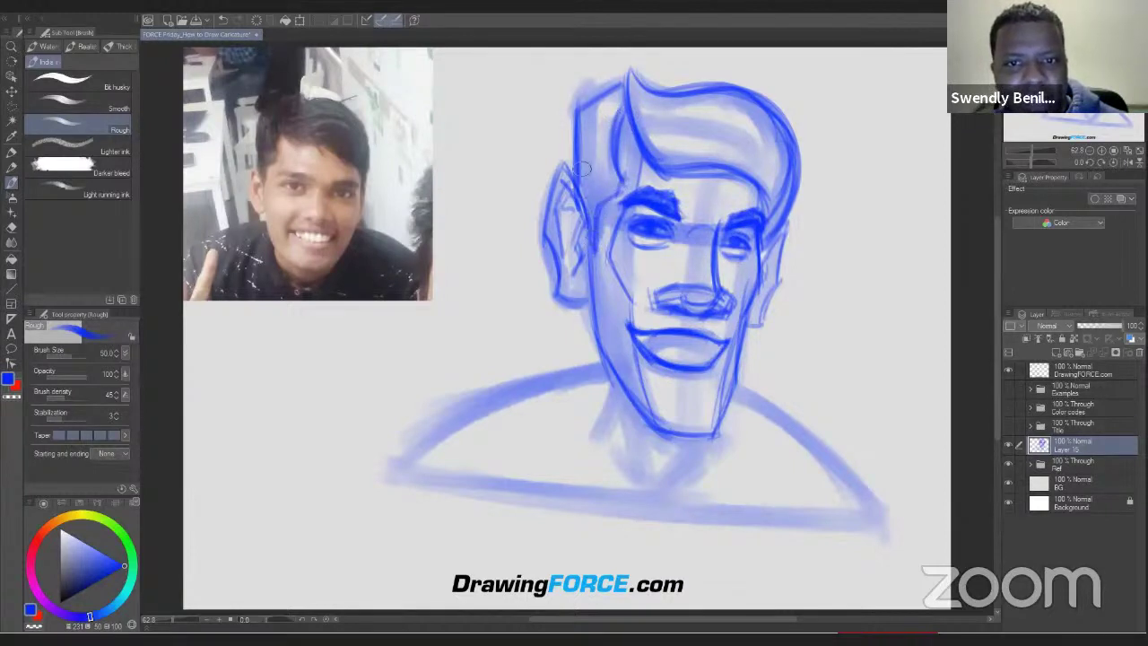
pyautogui.moveTo(592, 102); pyautogui.dragTo(623, 90)
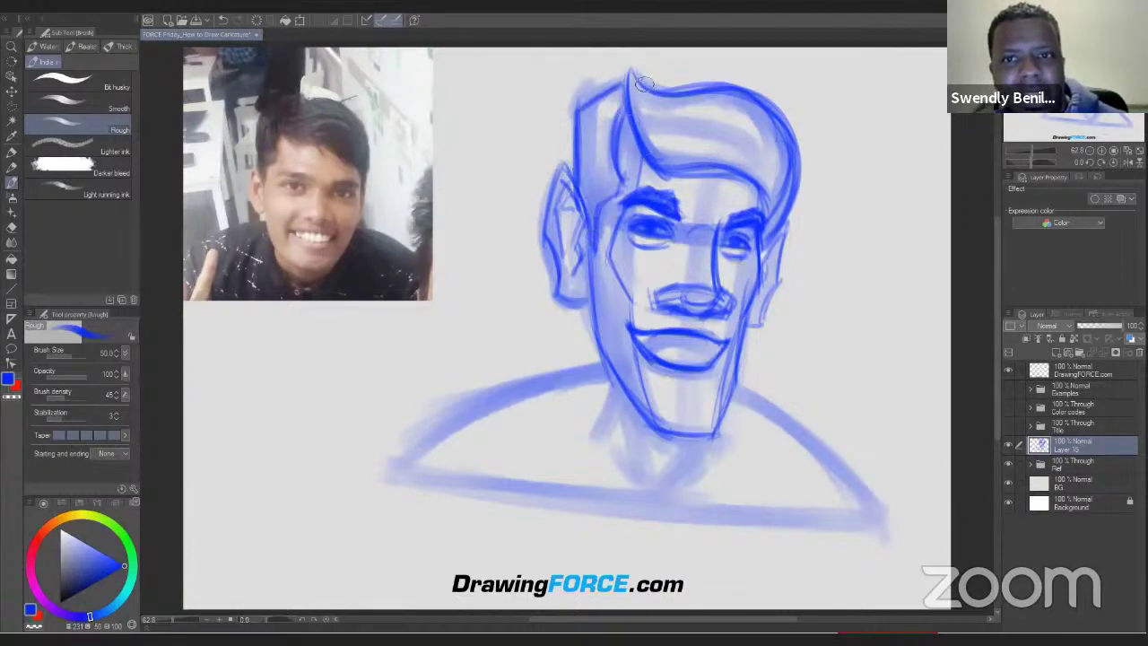
pyautogui.moveTo(785, 240)
pyautogui.mouseDown()
pyautogui.moveTo(761, 254)
pyautogui.moveTo(782, 231)
pyautogui.moveTo(752, 321)
pyautogui.mouseUp()
pyautogui.moveTo(779, 273); pyautogui.dragTo(759, 307)
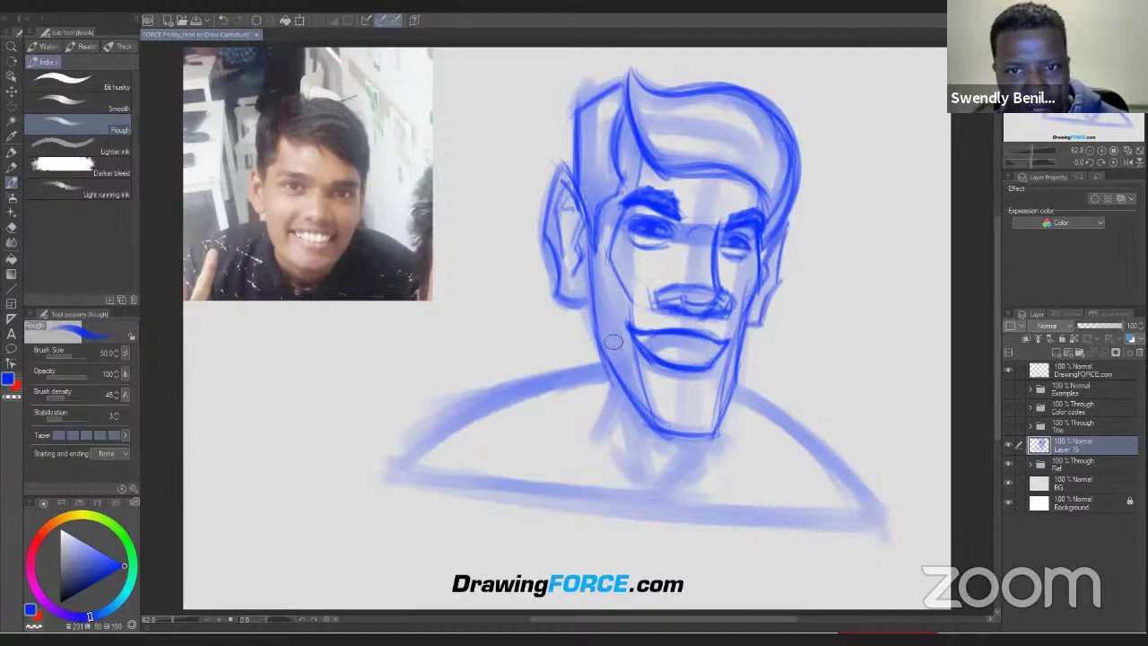
pyautogui.moveTo(621, 373); pyautogui.dragTo(649, 413)
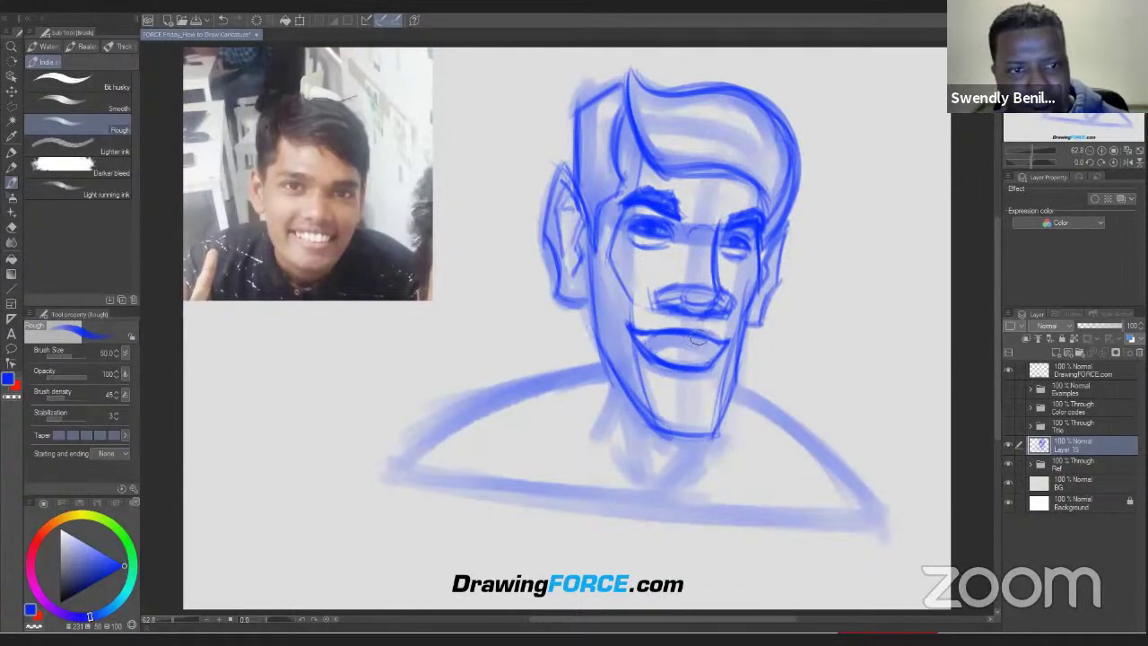
# Add a curved inner lip line in the mouth and thicken the near jawline from the ear down to the chin.
pyautogui.moveTo(662, 350)
pyautogui.mouseDown()
pyautogui.moveTo(712, 350)
pyautogui.moveTo(638, 332)
pyautogui.moveTo(722, 343)
pyautogui.moveTo(694, 360)
pyautogui.moveTo(637, 337)
pyautogui.moveTo(691, 359)
pyautogui.moveTo(704, 351)
pyautogui.mouseUp()
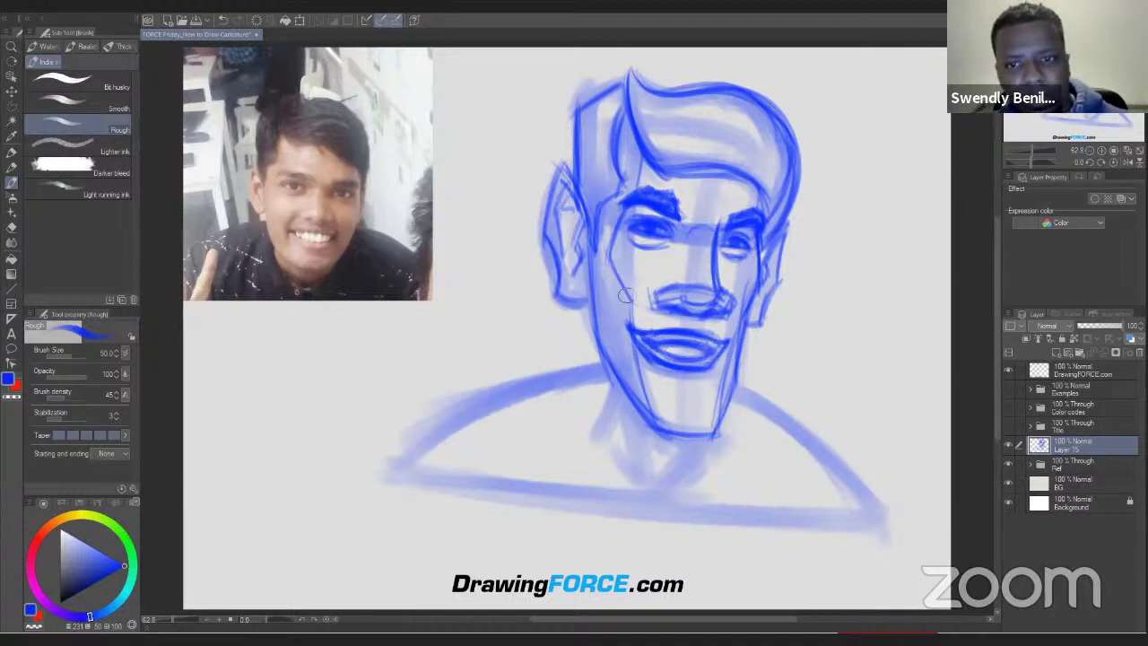
pyautogui.moveTo(585, 240); pyautogui.dragTo(597, 343)
pyautogui.moveTo(583, 262)
pyautogui.mouseDown()
pyautogui.moveTo(606, 338)
pyautogui.moveTo(593, 314)
pyautogui.moveTo(590, 280)
pyautogui.moveTo(651, 416)
pyautogui.mouseUp()
pyautogui.moveTo(595, 258)
pyautogui.mouseDown()
pyautogui.moveTo(636, 411)
pyautogui.moveTo(651, 416)
pyautogui.mouseUp()
pyautogui.moveTo(601, 290); pyautogui.dragTo(657, 412)
pyautogui.moveTo(596, 269)
pyautogui.mouseDown()
pyautogui.moveTo(606, 357)
pyautogui.moveTo(629, 392)
pyautogui.moveTo(596, 330)
pyautogui.moveTo(648, 411)
pyautogui.mouseUp()
pyautogui.moveTo(583, 308)
pyautogui.mouseDown()
pyautogui.moveTo(679, 440)
pyautogui.moveTo(714, 436)
pyautogui.mouseUp()
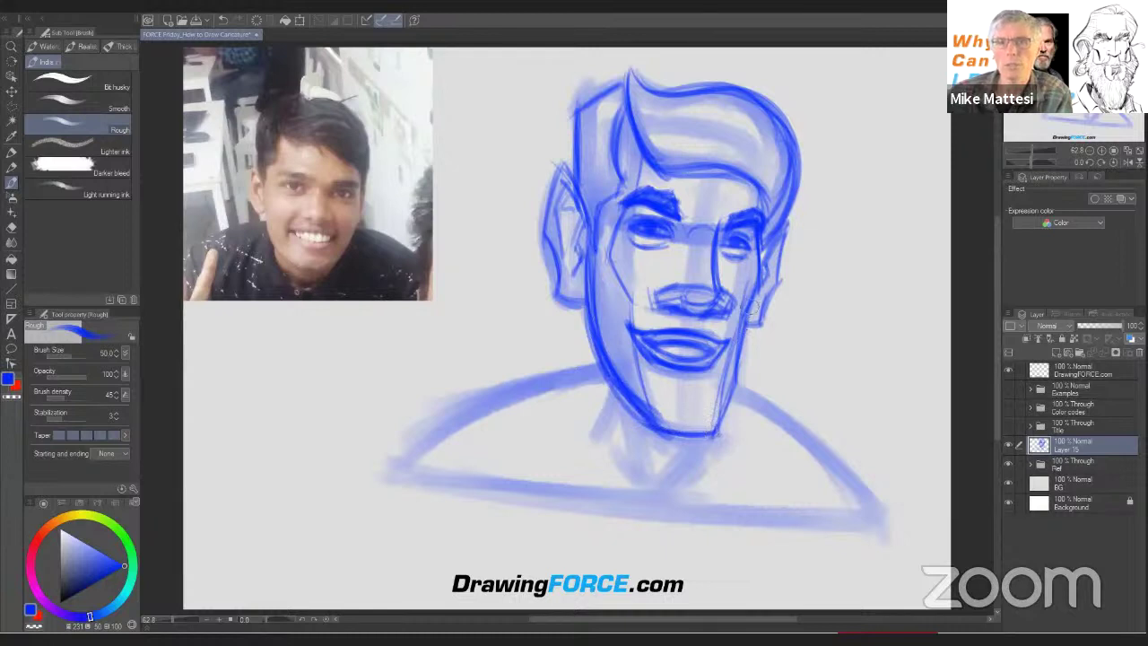
# Darken the far jawline down to the chin and touch up the near temple hairline and far ear.
pyautogui.moveTo(745, 306); pyautogui.dragTo(735, 386)
pyautogui.moveTo(748, 300); pyautogui.dragTo(709, 433)
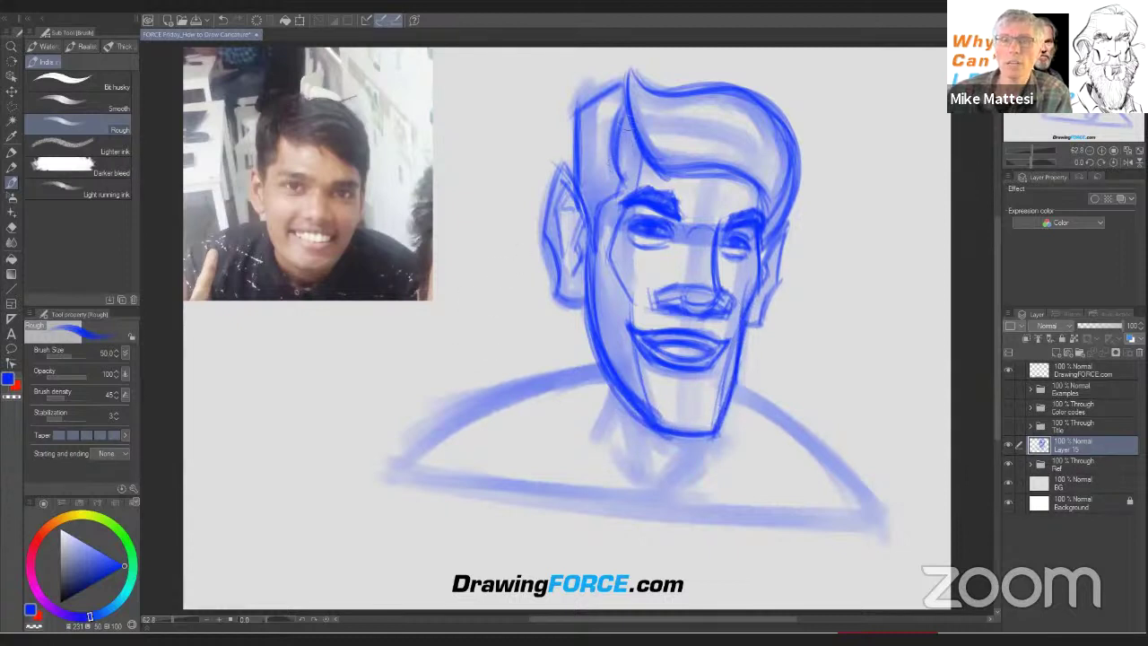
pyautogui.moveTo(631, 126); pyautogui.dragTo(616, 192)
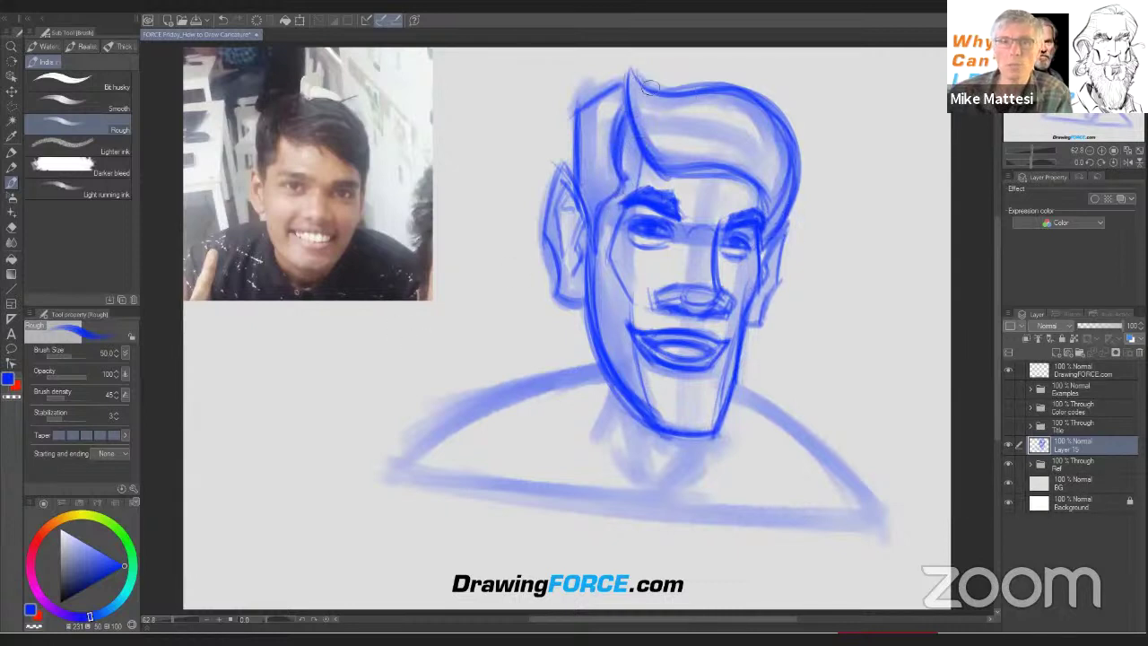
pyautogui.moveTo(789, 176); pyautogui.dragTo(775, 276)
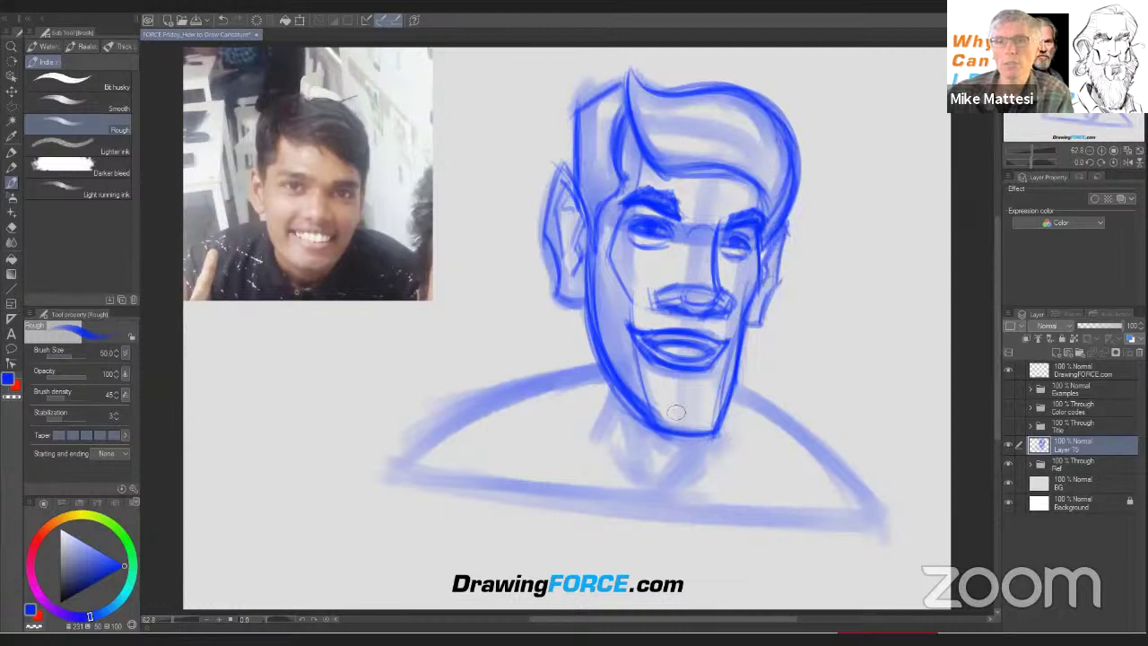
# Sketch the neck lines below the jaw and a V-shaped neckline meeting at a point under the chin.
pyautogui.moveTo(709, 438)
pyautogui.mouseDown()
pyautogui.moveTo(655, 484)
pyautogui.moveTo(666, 473)
pyautogui.mouseUp()
pyautogui.moveTo(627, 409)
pyautogui.mouseDown()
pyautogui.moveTo(631, 462)
pyautogui.moveTo(645, 475)
pyautogui.mouseUp()
pyautogui.moveTo(707, 442)
pyautogui.mouseDown()
pyautogui.moveTo(655, 487)
pyautogui.moveTo(610, 439)
pyautogui.mouseUp()
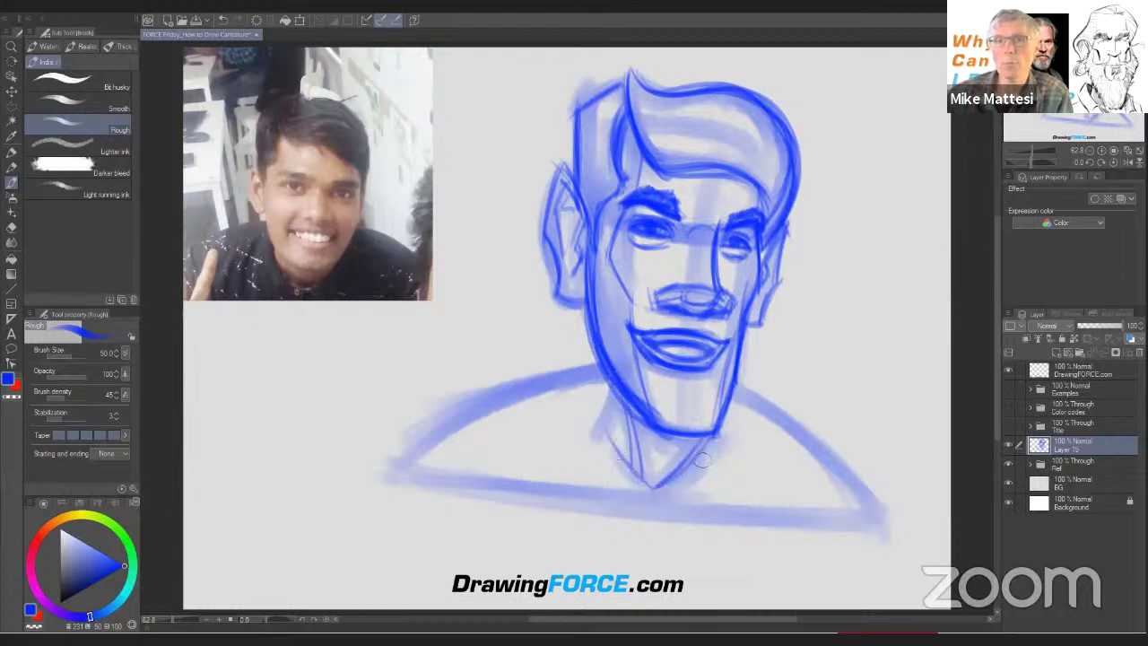
pyautogui.moveTo(709, 450)
pyautogui.mouseDown()
pyautogui.moveTo(673, 484)
pyautogui.moveTo(599, 434)
pyautogui.moveTo(659, 483)
pyautogui.mouseUp()
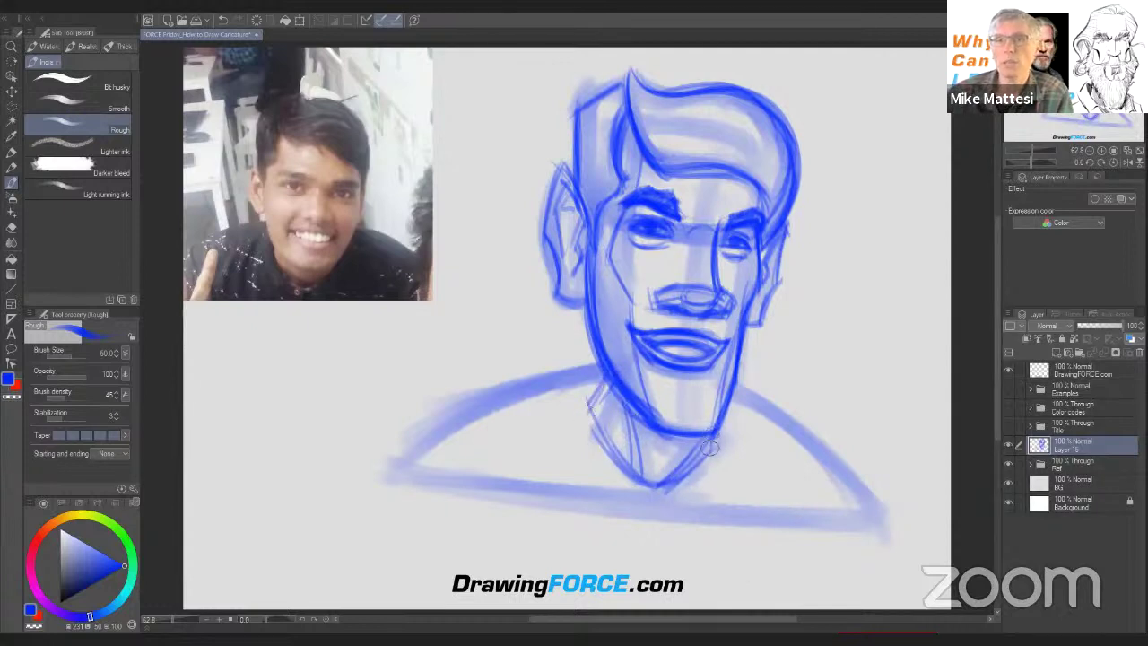
pyautogui.moveTo(709, 449); pyautogui.dragTo(655, 484)
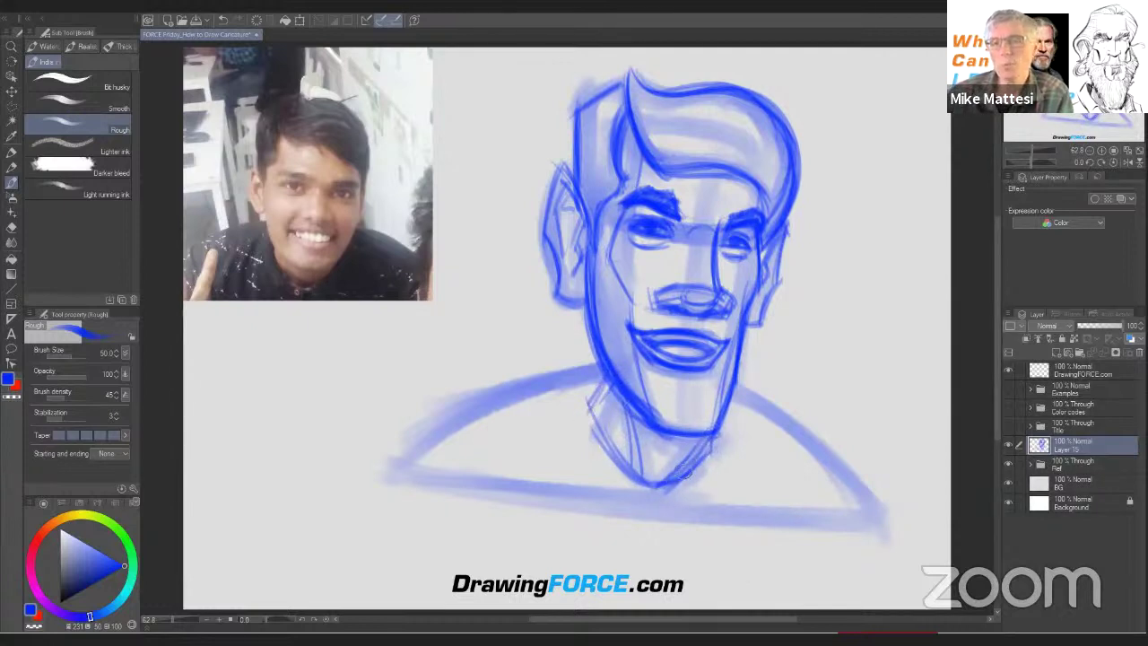
# Darken both sides of the neckline with repeated strokes and add small curved collar tips at its base.
pyautogui.moveTo(594, 391)
pyautogui.mouseDown()
pyautogui.moveTo(615, 447)
pyautogui.moveTo(650, 462)
pyautogui.mouseUp()
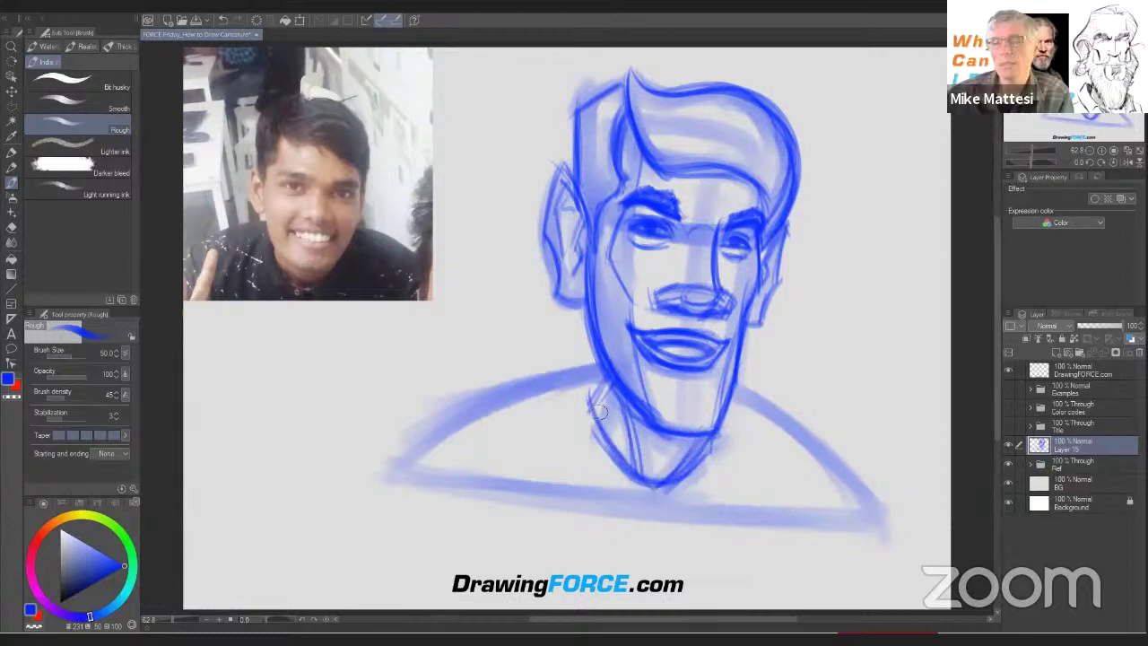
pyautogui.moveTo(599, 411); pyautogui.dragTo(638, 460)
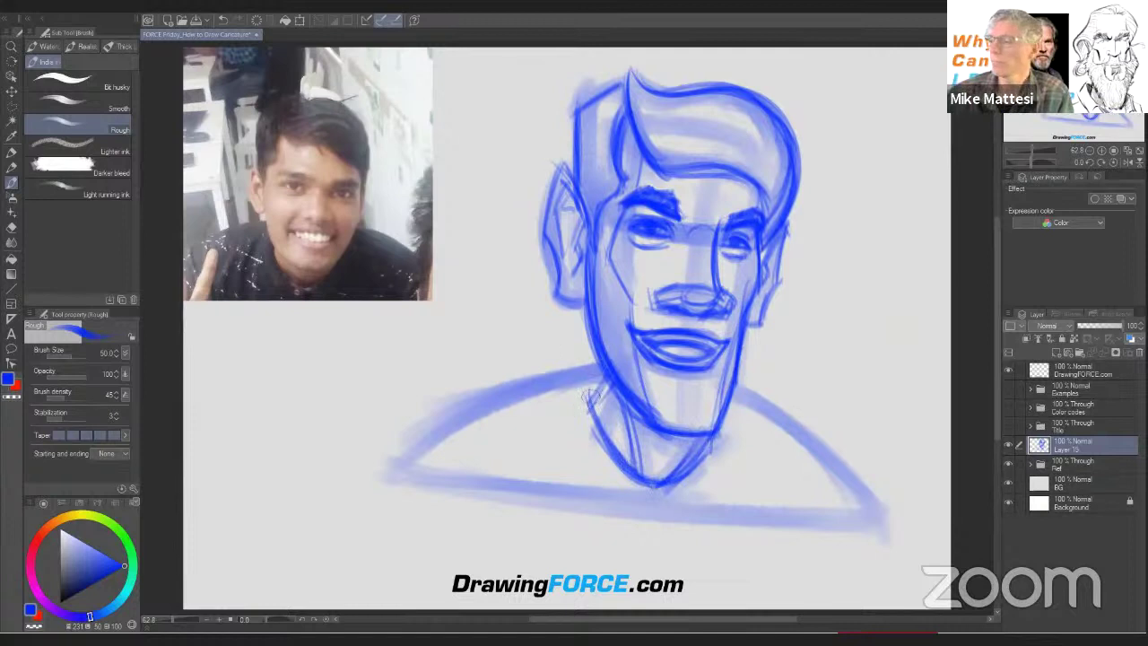
pyautogui.moveTo(599, 377); pyautogui.dragTo(622, 474)
pyautogui.moveTo(608, 392); pyautogui.dragTo(631, 475)
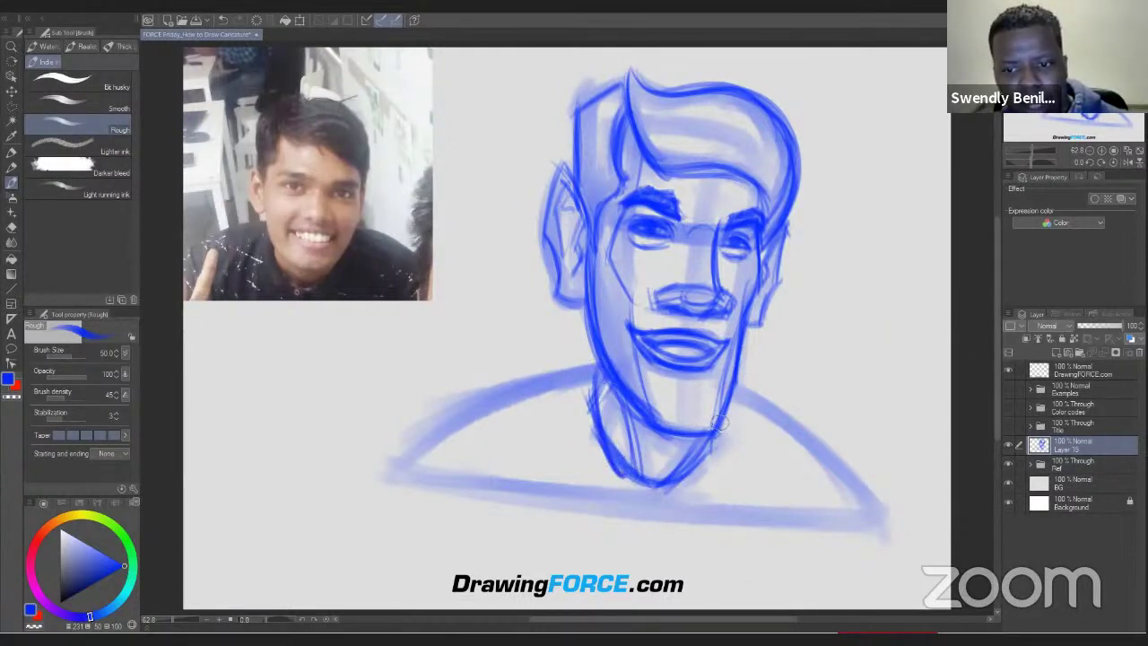
pyautogui.moveTo(715, 438); pyautogui.dragTo(703, 472)
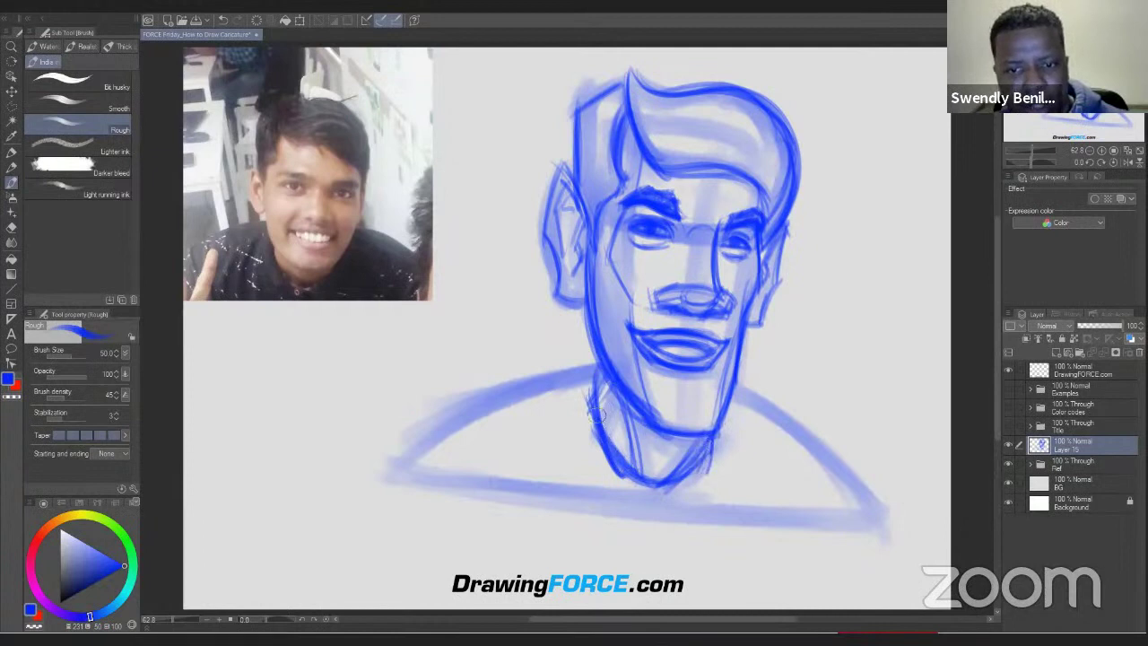
pyautogui.moveTo(597, 372)
pyautogui.mouseDown()
pyautogui.moveTo(626, 479)
pyautogui.moveTo(585, 477)
pyautogui.moveTo(703, 483)
pyautogui.mouseUp()
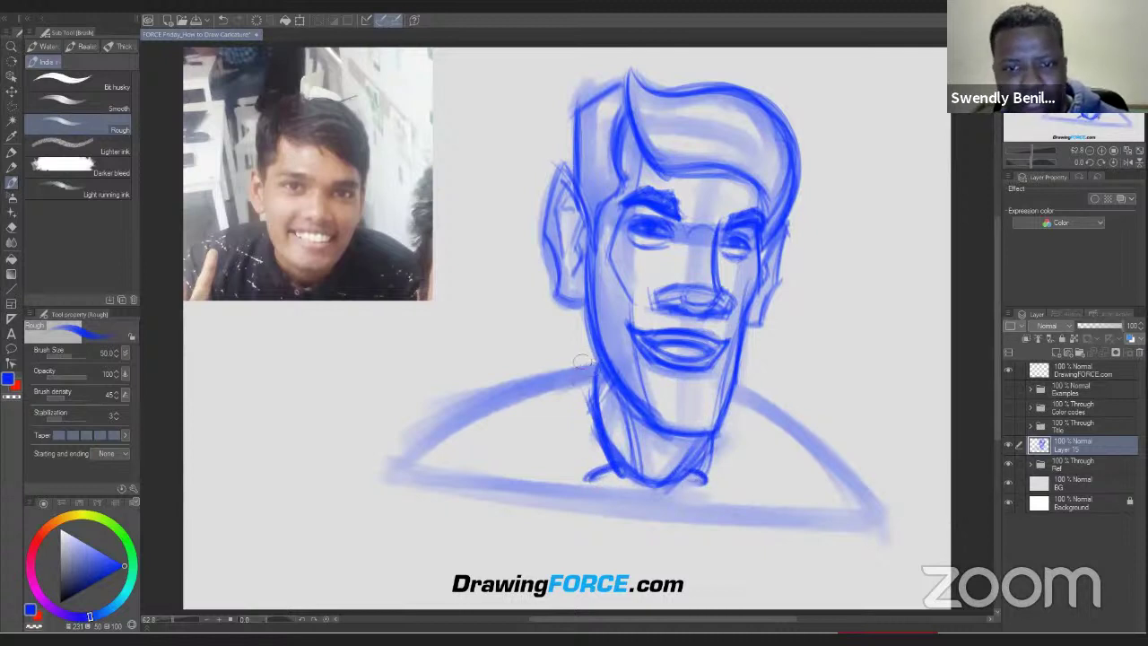
# Draw the outer edges of the shirt collar on both sides of the neck, from the jaw down to the collar tips.
pyautogui.moveTo(581, 359); pyautogui.dragTo(583, 474)
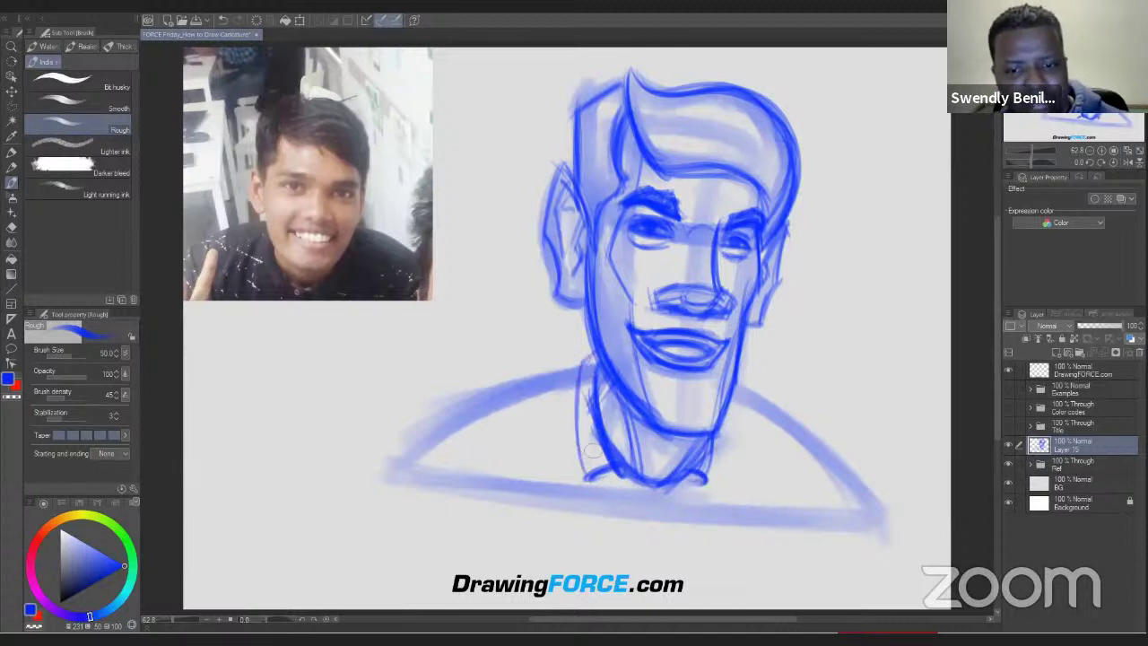
pyautogui.moveTo(588, 365); pyautogui.dragTo(587, 472)
pyautogui.moveTo(728, 409); pyautogui.dragTo(712, 479)
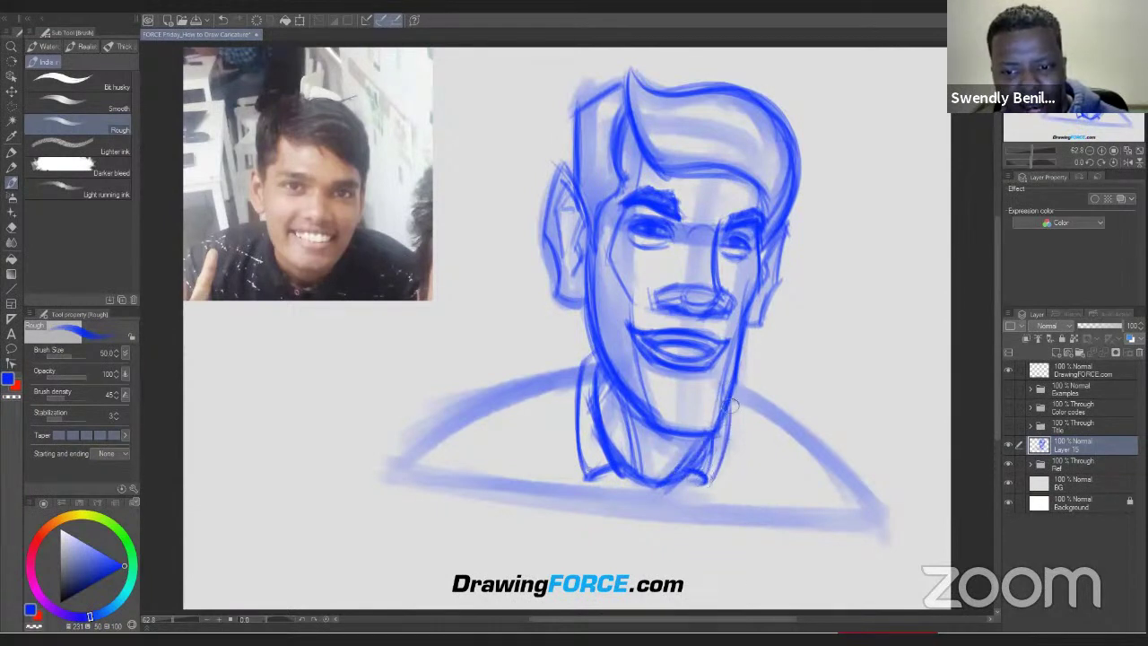
pyautogui.moveTo(731, 406); pyautogui.dragTo(717, 452)
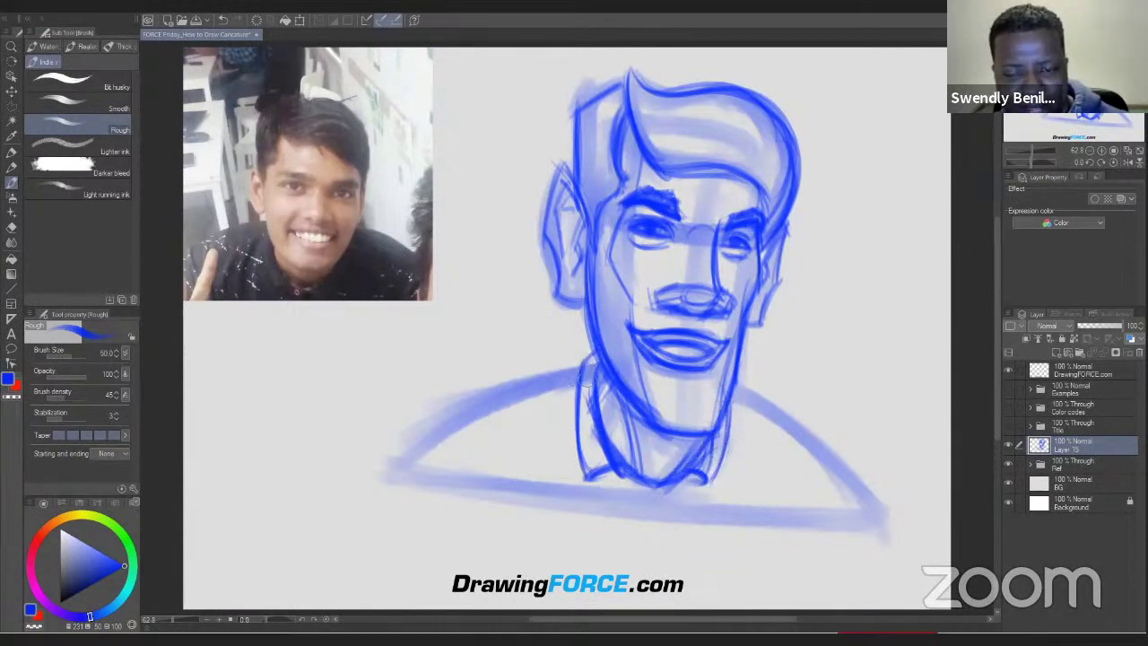
pyautogui.moveTo(583, 365); pyautogui.dragTo(583, 470)
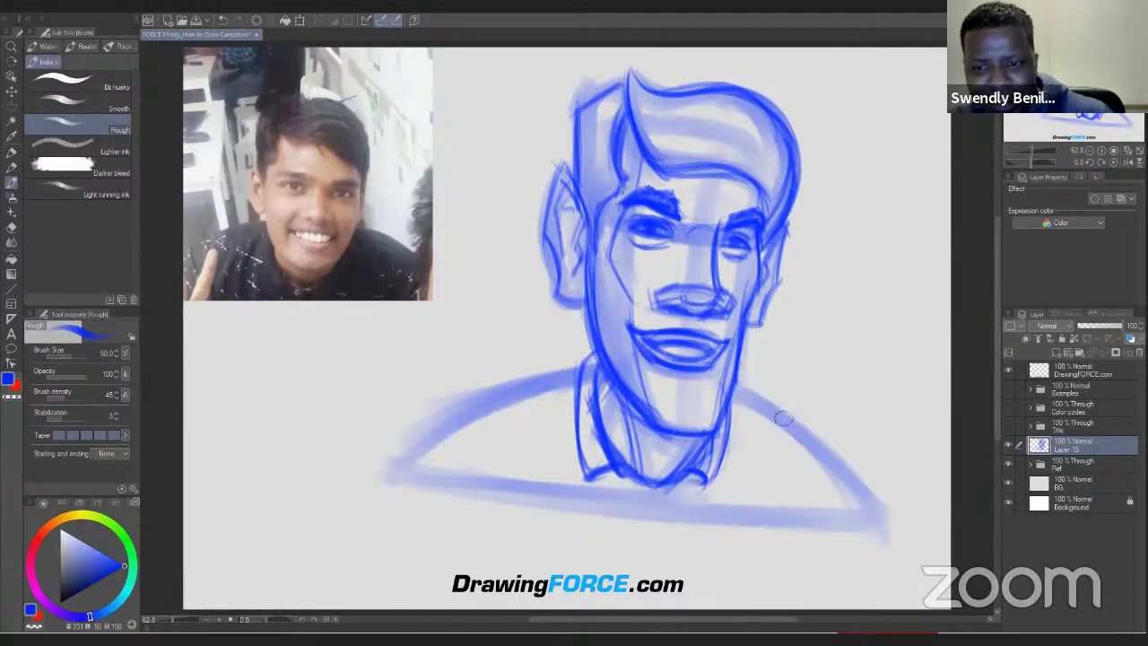
# Draw the sloping shoulder lines on both sides of the collar over the rough shoulder shape, with a short inner line at the far end.
pyautogui.moveTo(731, 389)
pyautogui.mouseDown()
pyautogui.moveTo(872, 493)
pyautogui.moveTo(869, 502)
pyautogui.mouseUp()
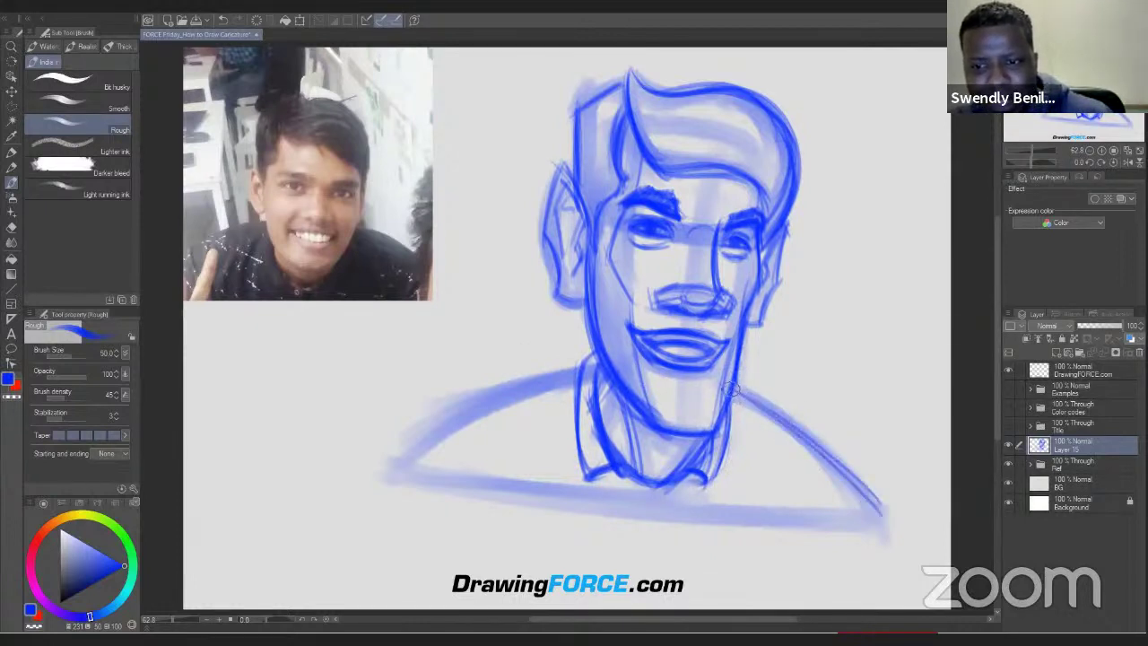
pyautogui.moveTo(738, 393); pyautogui.dragTo(881, 514)
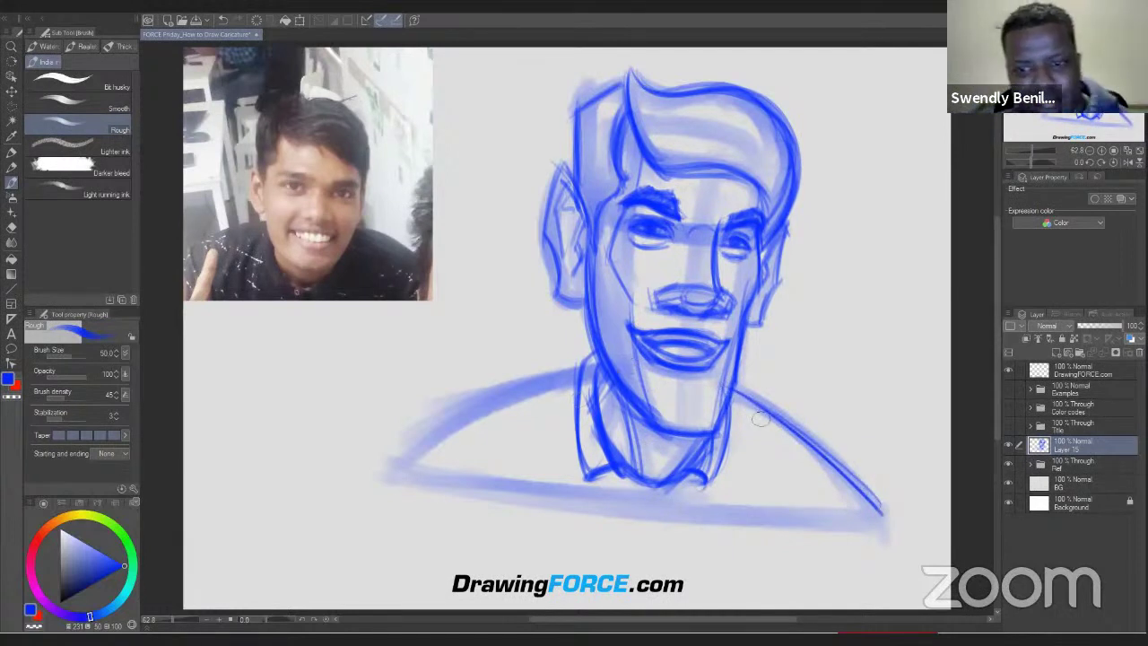
pyautogui.moveTo(567, 375)
pyautogui.mouseDown()
pyautogui.moveTo(417, 427)
pyautogui.moveTo(436, 430)
pyautogui.moveTo(395, 472)
pyautogui.moveTo(514, 393)
pyautogui.moveTo(413, 458)
pyautogui.mouseUp()
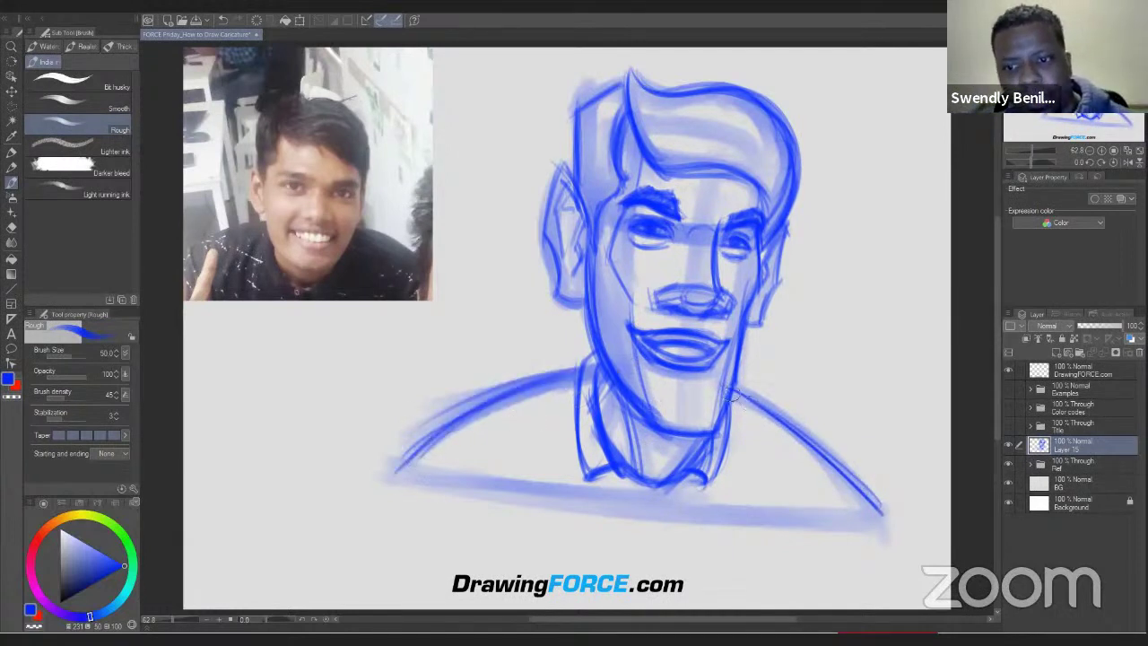
pyautogui.moveTo(734, 390); pyautogui.dragTo(851, 513)
# Draw the bottom edge of the bust from shoulder to shoulder and add a short shirt placket with a button below the collar.
pyautogui.moveTo(761, 412)
pyautogui.mouseDown()
pyautogui.moveTo(861, 517)
pyautogui.moveTo(589, 508)
pyautogui.mouseUp()
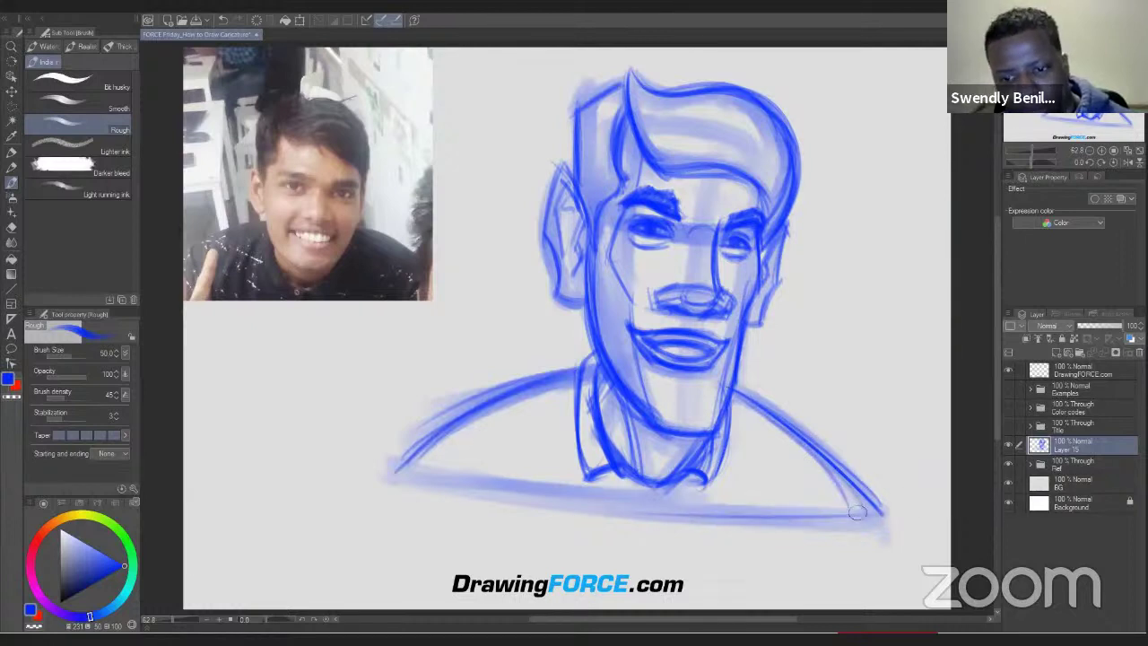
pyautogui.moveTo(863, 514); pyautogui.dragTo(556, 501)
pyautogui.moveTo(722, 508); pyautogui.dragTo(409, 476)
pyautogui.moveTo(866, 512); pyautogui.dragTo(409, 476)
pyautogui.moveTo(566, 492); pyautogui.dragTo(380, 462)
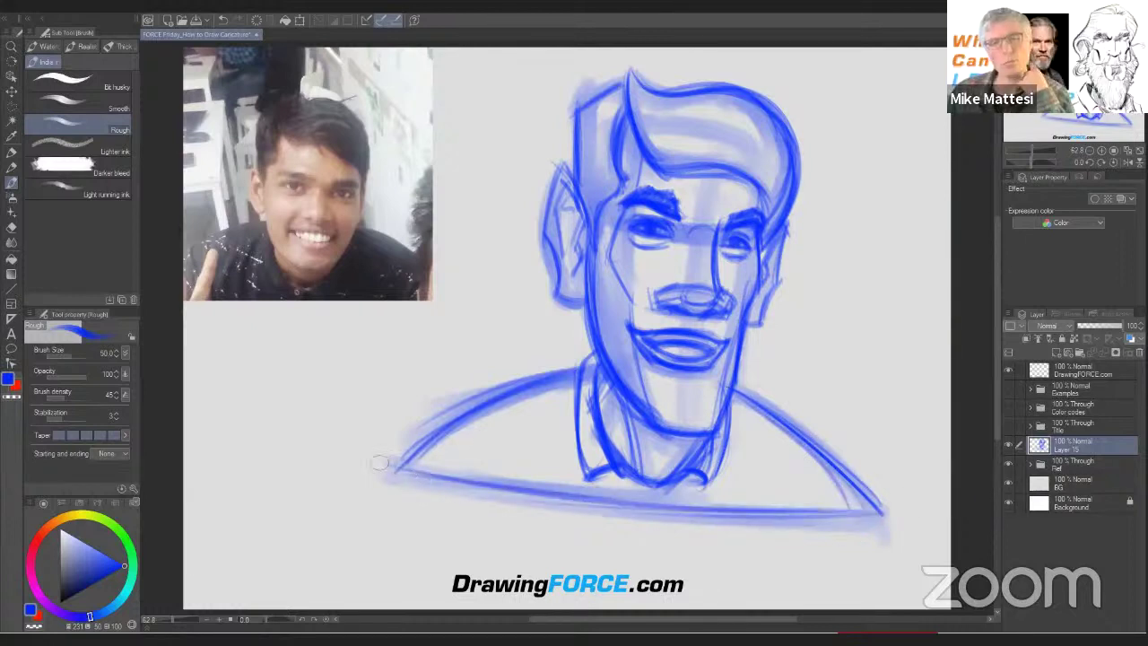
pyautogui.moveTo(693, 488)
pyautogui.mouseDown()
pyautogui.moveTo(671, 465)
pyautogui.moveTo(644, 482)
pyautogui.mouseUp()
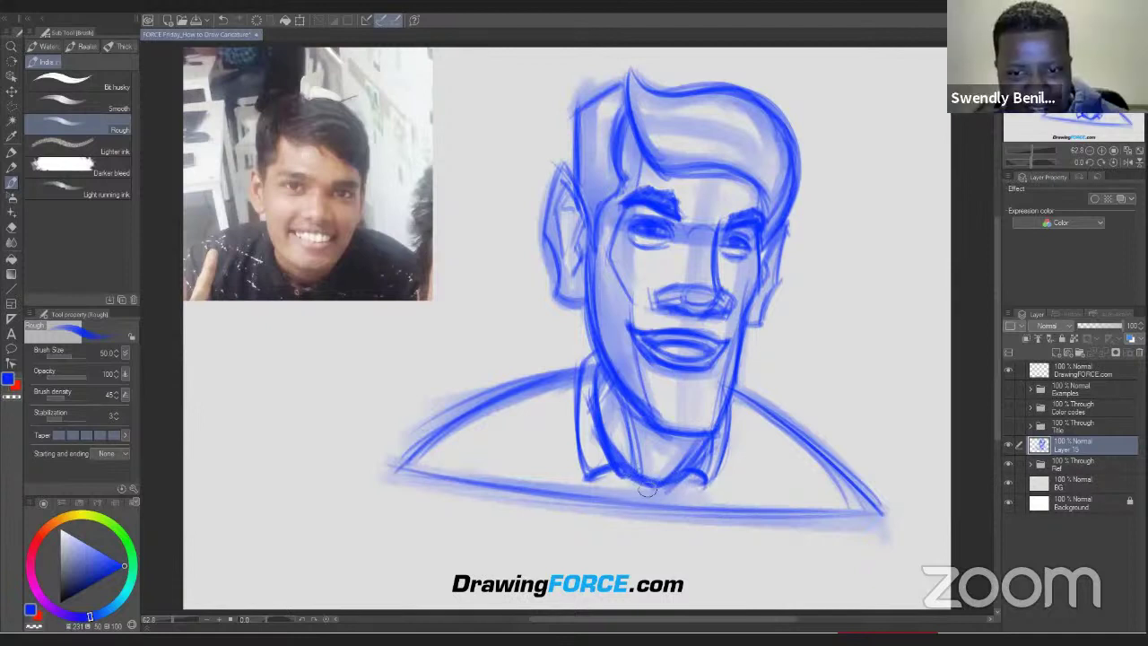
pyautogui.moveTo(656, 480)
pyautogui.mouseDown()
pyautogui.moveTo(657, 512)
pyautogui.moveTo(655, 485)
pyautogui.moveTo(629, 478)
pyautogui.moveTo(633, 492)
pyautogui.moveTo(631, 468)
pyautogui.moveTo(646, 502)
pyautogui.mouseUp()
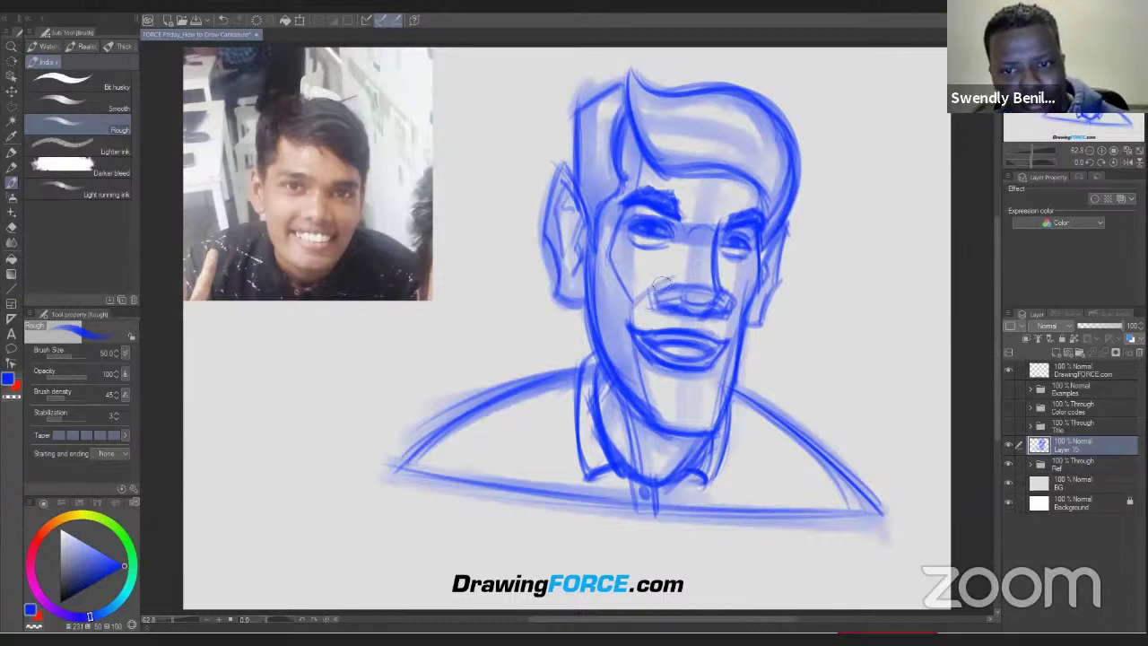
# Draw the smile fold from the near nostril around the mouth corner and reinforce the far cheek and jaw.
pyautogui.moveTo(629, 304)
pyautogui.mouseDown()
pyautogui.moveTo(632, 364)
pyautogui.moveTo(662, 287)
pyautogui.moveTo(636, 318)
pyautogui.moveTo(634, 355)
pyautogui.mouseUp()
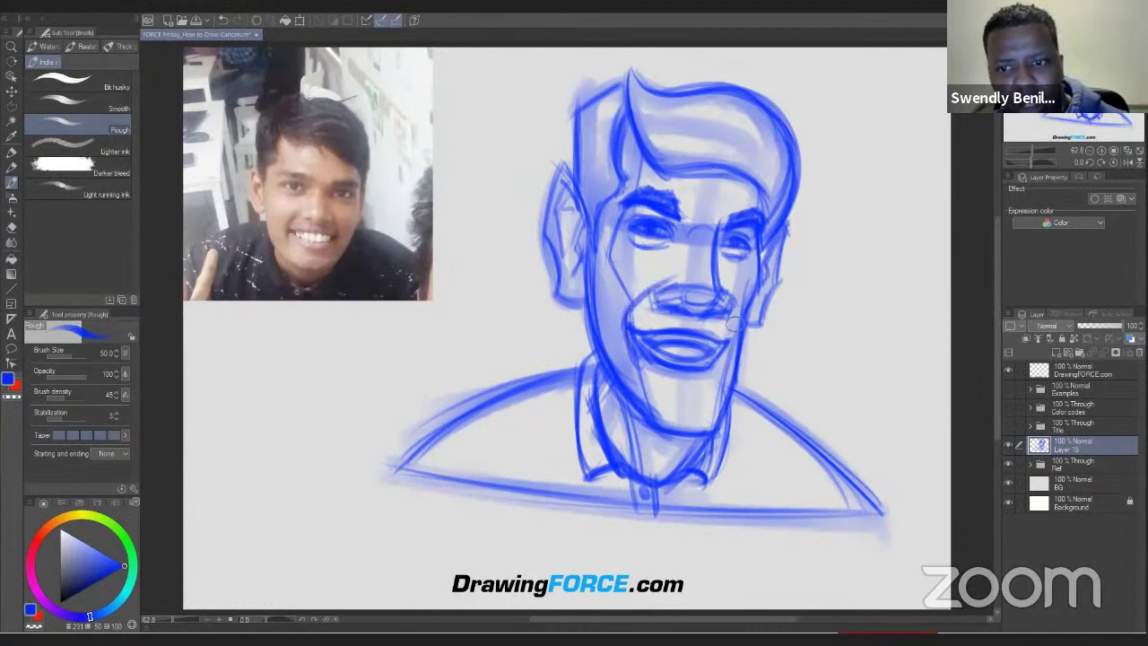
pyautogui.moveTo(754, 296); pyautogui.dragTo(713, 427)
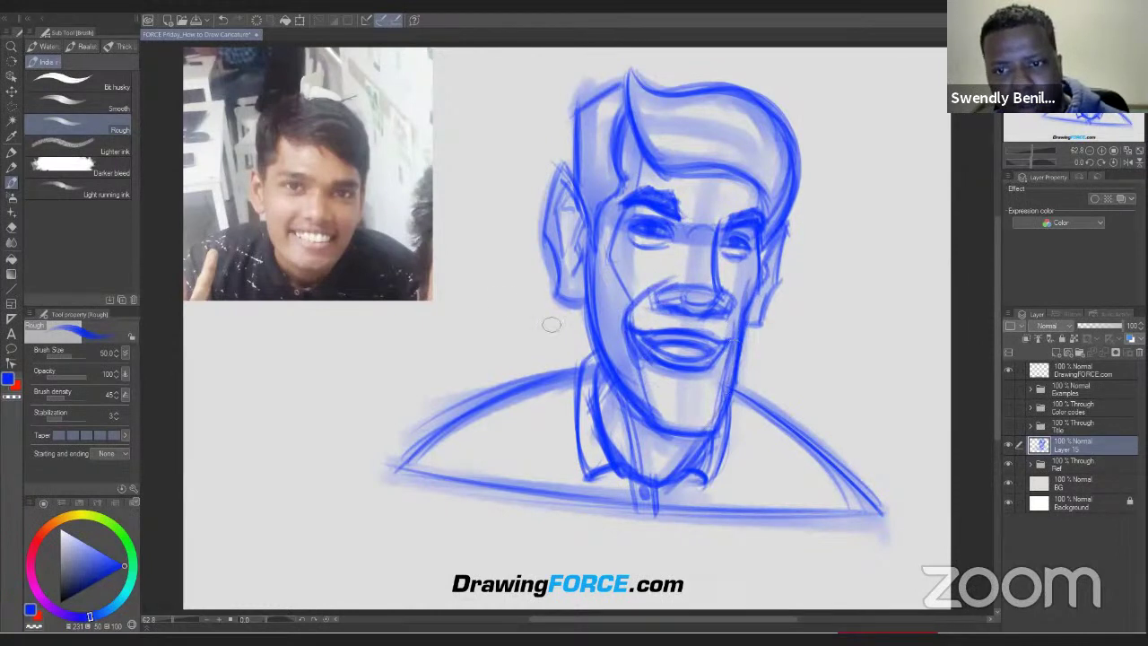
# Fill the side and top of the hair with diagonal hatching and darken the nose's bridge line.
pyautogui.moveTo(604, 106)
pyautogui.mouseDown()
pyautogui.moveTo(620, 129)
pyautogui.moveTo(594, 176)
pyautogui.moveTo(617, 169)
pyautogui.moveTo(589, 221)
pyautogui.mouseUp()
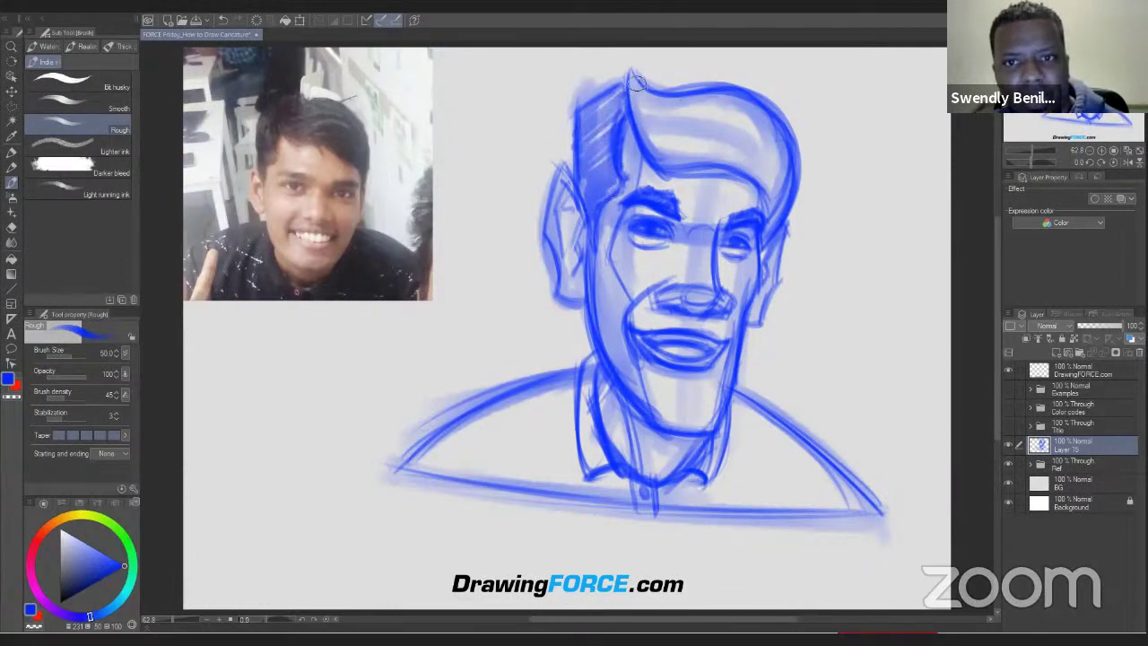
pyautogui.moveTo(639, 87)
pyautogui.mouseDown()
pyautogui.moveTo(641, 121)
pyautogui.moveTo(684, 117)
pyautogui.moveTo(673, 142)
pyautogui.moveTo(708, 128)
pyautogui.moveTo(699, 167)
pyautogui.moveTo(766, 147)
pyautogui.moveTo(784, 179)
pyautogui.moveTo(758, 253)
pyautogui.mouseUp()
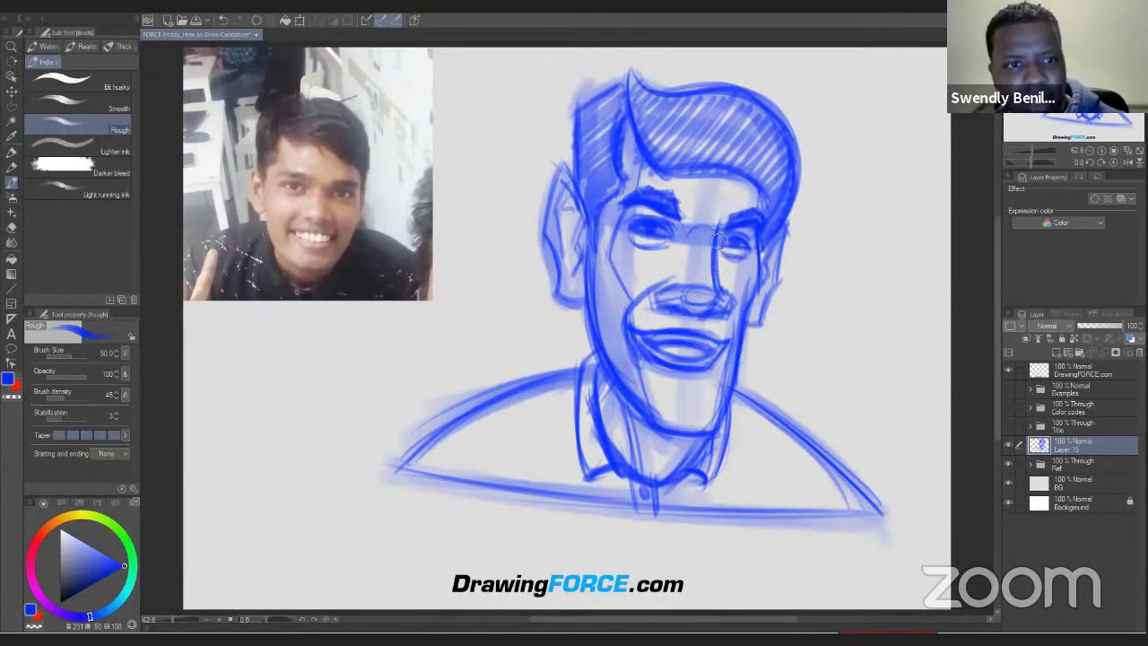
pyautogui.moveTo(718, 230); pyautogui.dragTo(718, 307)
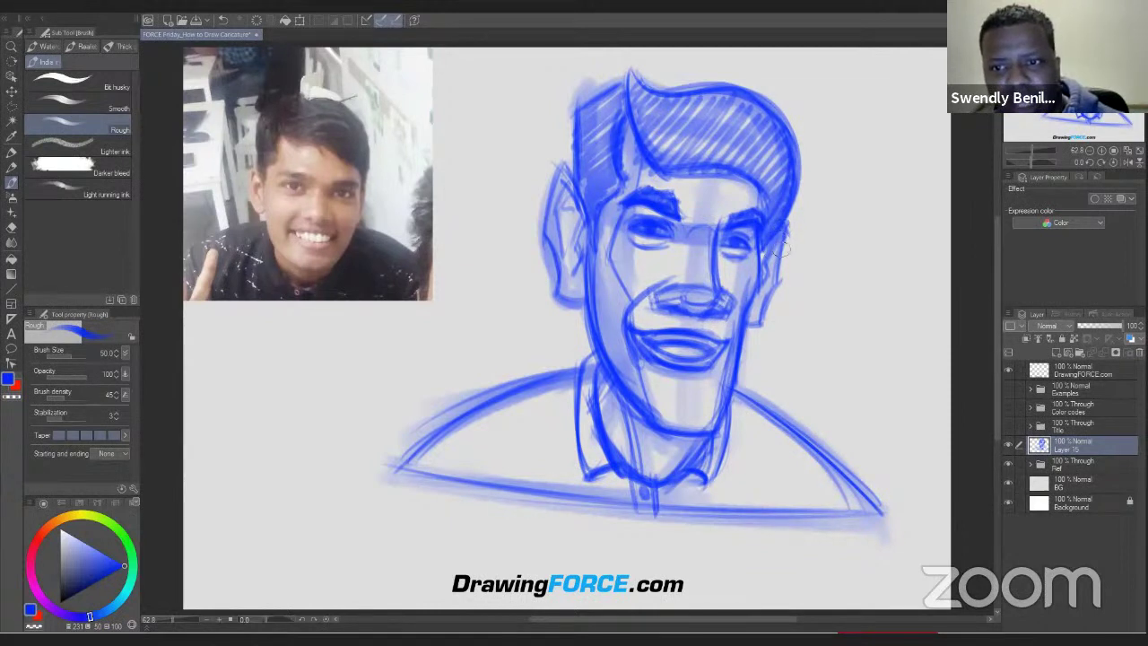
# Reinforce the outlines of both ears, the far side of the hair, the jaw and the near side of the neck.
pyautogui.moveTo(783, 242); pyautogui.dragTo(751, 325)
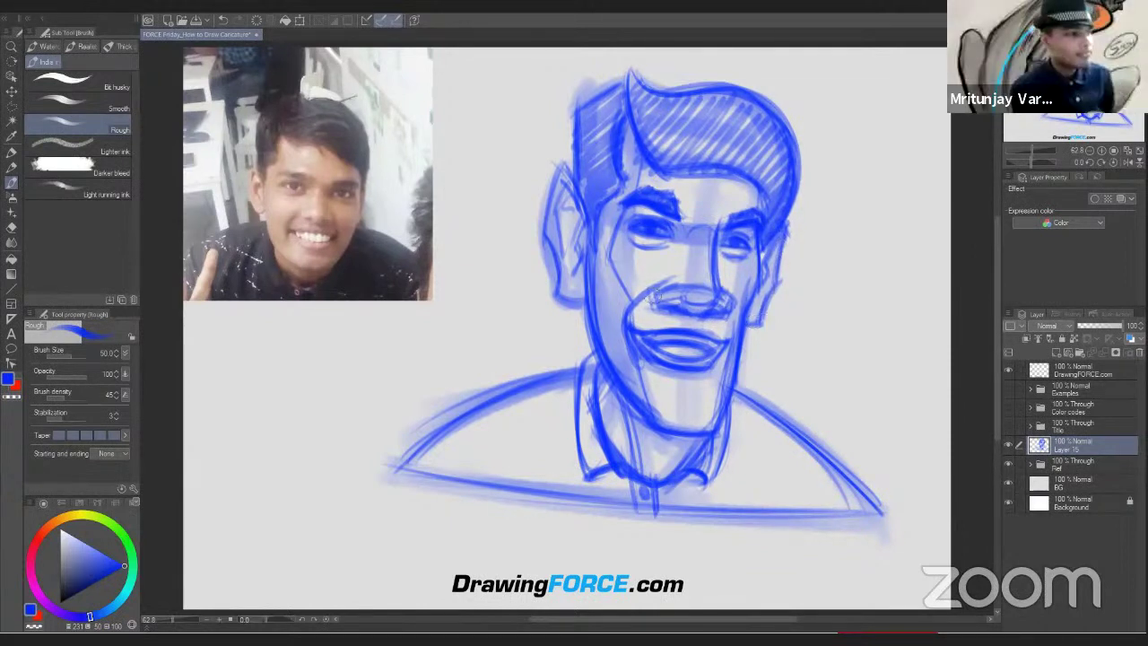
pyautogui.moveTo(559, 178); pyautogui.dragTo(547, 248)
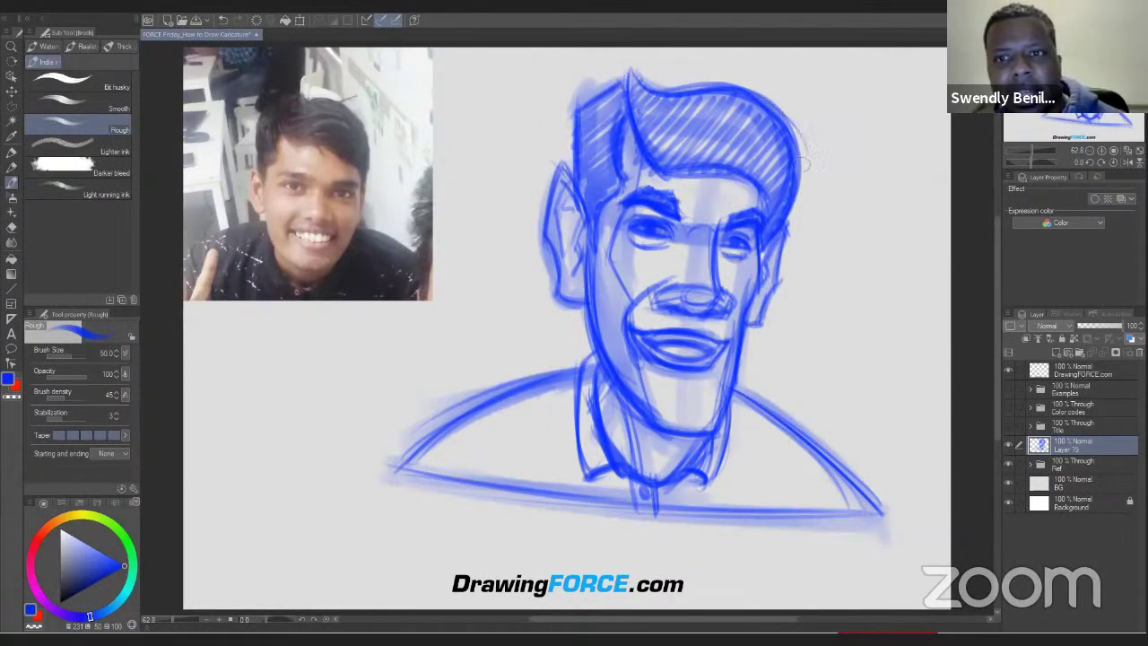
pyautogui.moveTo(797, 148); pyautogui.dragTo(779, 220)
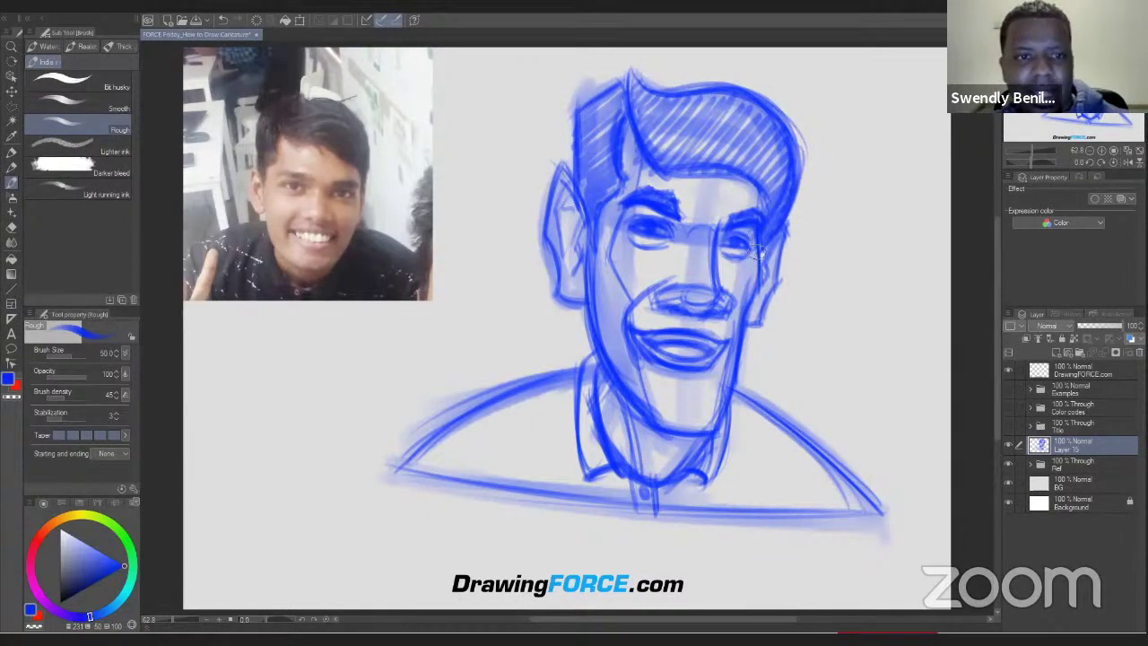
pyautogui.moveTo(599, 243)
pyautogui.mouseDown()
pyautogui.moveTo(587, 297)
pyautogui.moveTo(714, 435)
pyautogui.mouseUp()
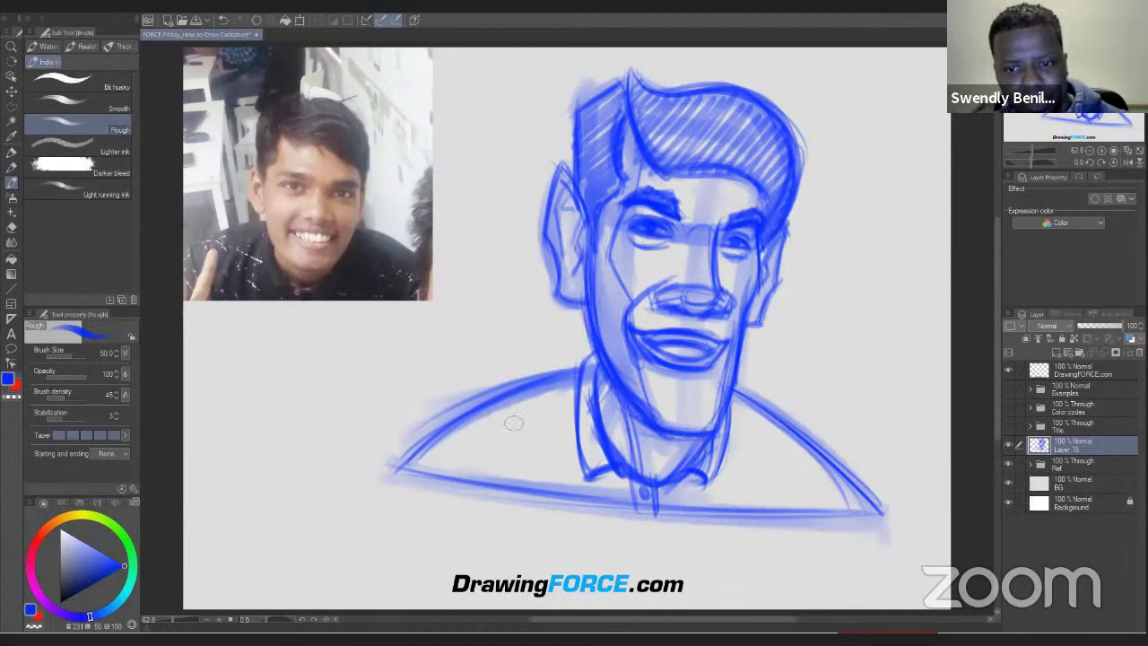
pyautogui.moveTo(600, 384); pyautogui.dragTo(606, 447)
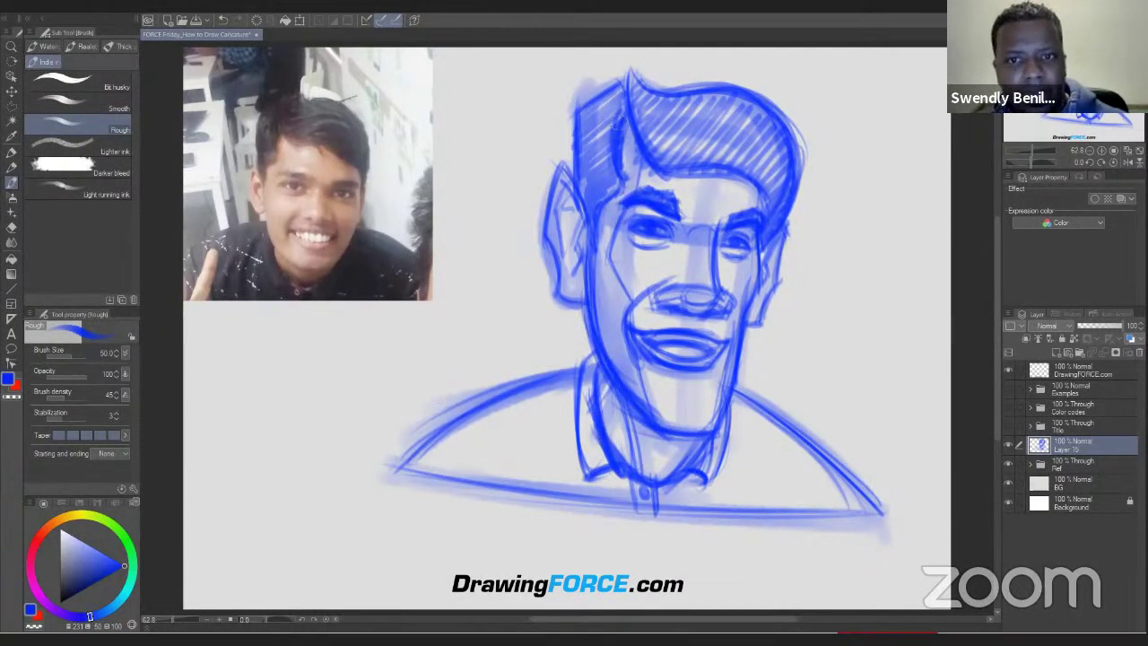
# Darken and sharpen the eyebrows and eyes, and touch up the lines of the near sideburn and the hair parting.
pyautogui.moveTo(626, 156)
pyautogui.mouseDown()
pyautogui.moveTo(619, 190)
pyautogui.moveTo(601, 203)
pyautogui.mouseUp()
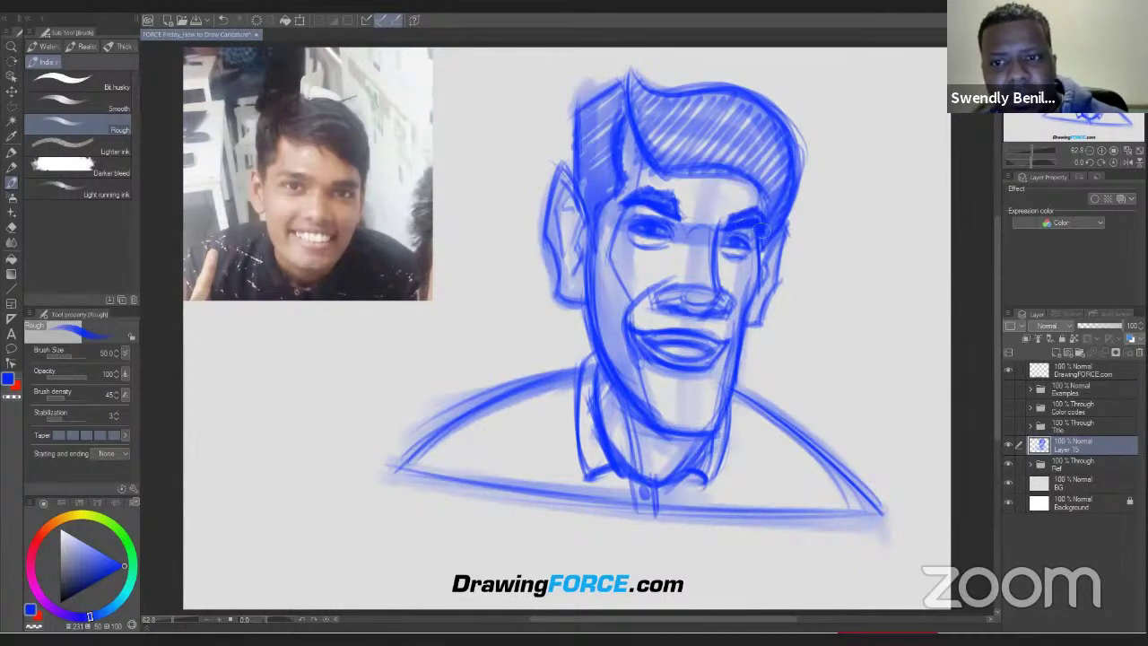
pyautogui.moveTo(628, 205); pyautogui.dragTo(687, 194)
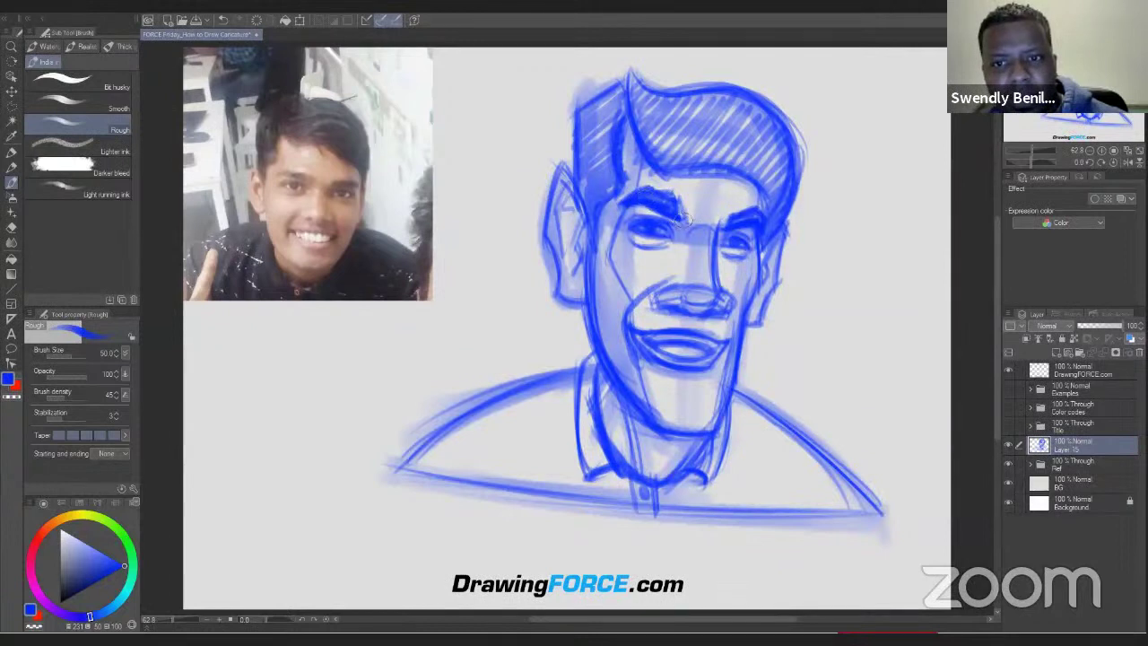
pyautogui.moveTo(675, 203)
pyautogui.mouseDown()
pyautogui.moveTo(720, 224)
pyautogui.moveTo(752, 211)
pyautogui.mouseUp()
pyautogui.moveTo(669, 199); pyautogui.dragTo(678, 216)
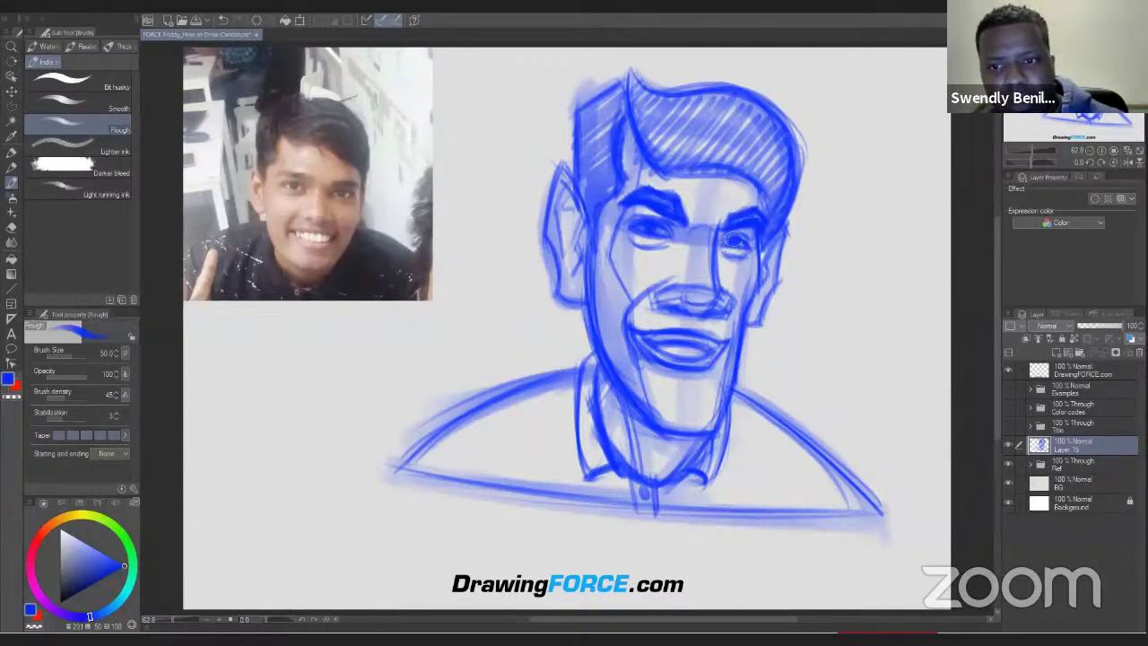
pyautogui.moveTo(732, 244); pyautogui.dragTo(748, 246)
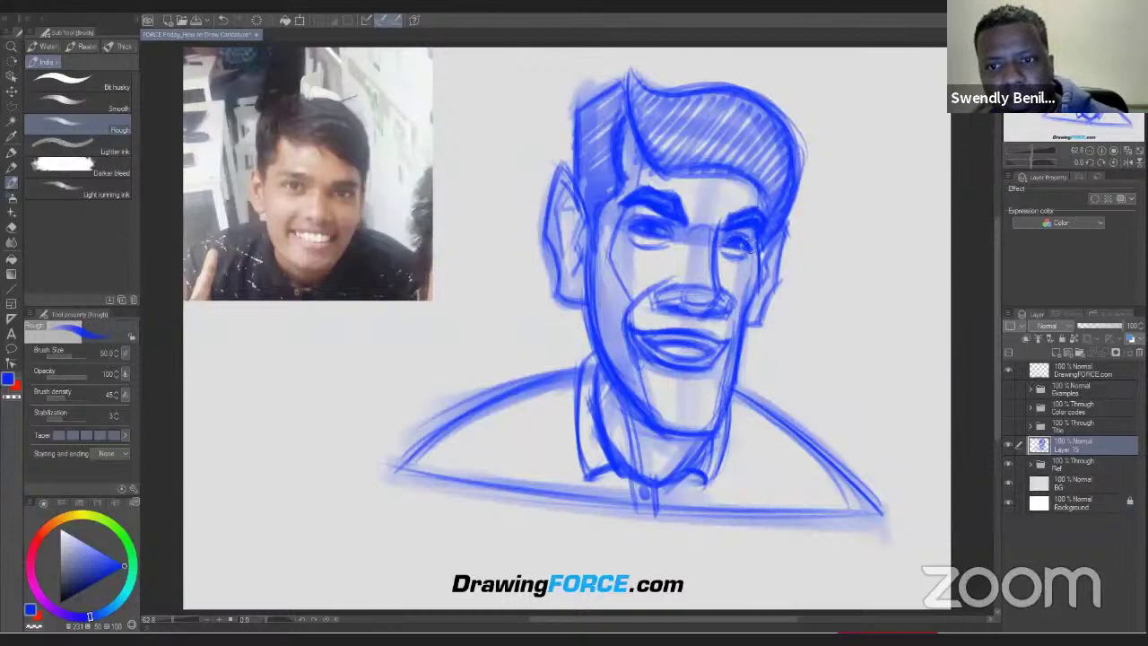
pyautogui.moveTo(666, 232)
pyautogui.mouseDown()
pyautogui.moveTo(632, 231)
pyautogui.moveTo(632, 247)
pyautogui.moveTo(747, 256)
pyautogui.mouseUp()
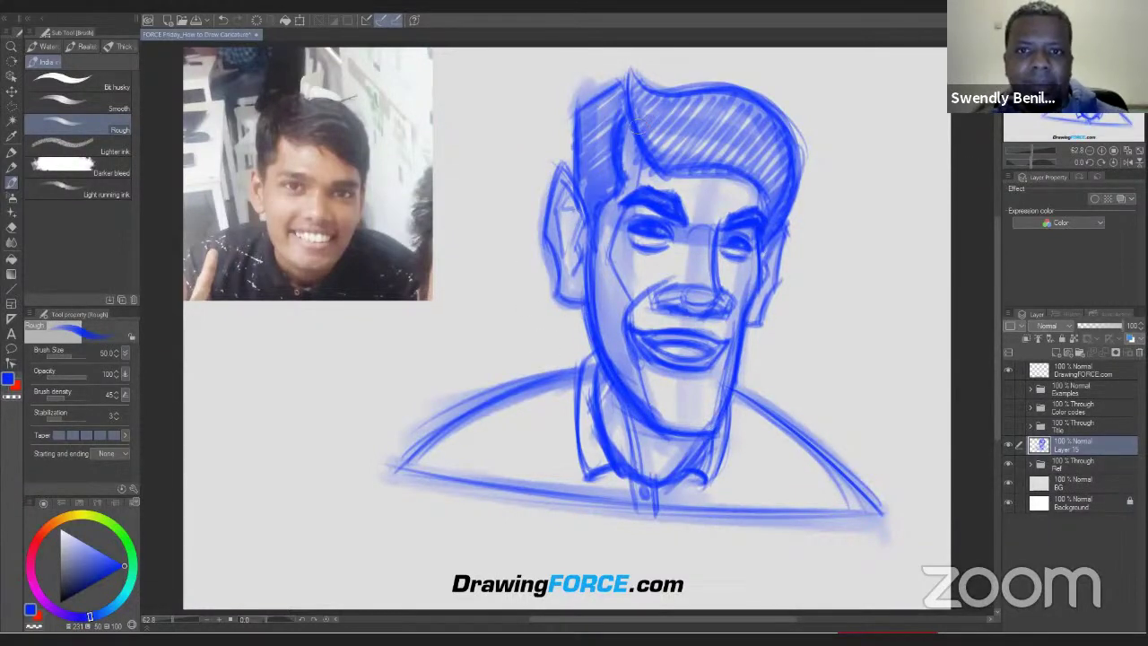
pyautogui.moveTo(631, 119); pyautogui.dragTo(628, 175)
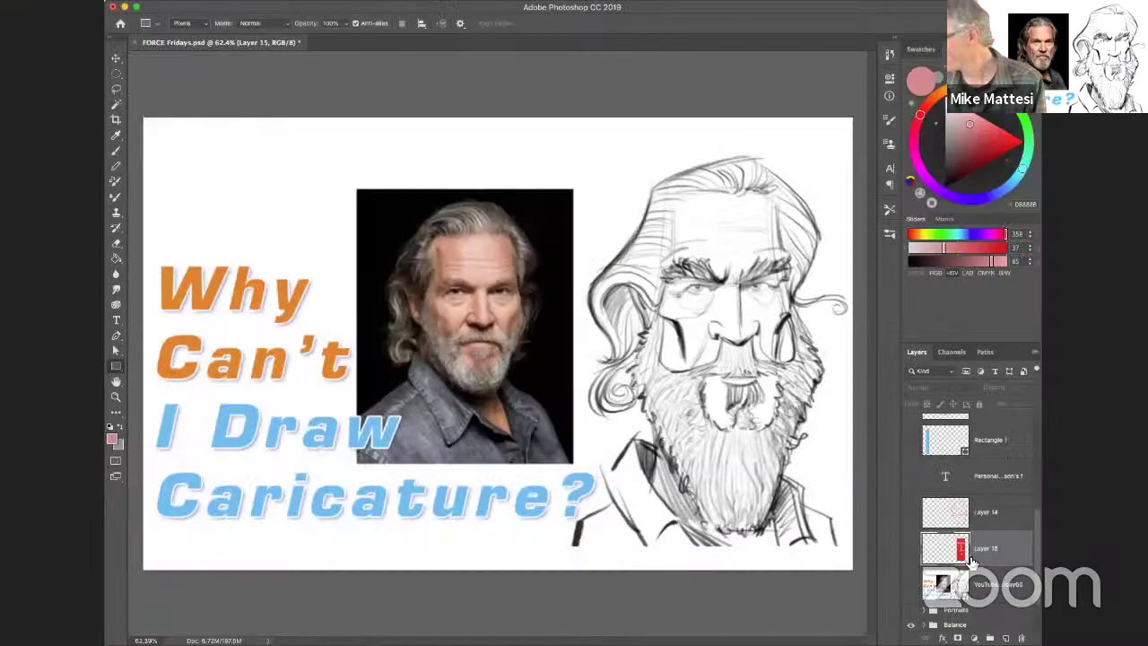
# Switch to Photoshop, show and expand the MRIT layer group, and add a new layer above Layer 10 in it.
pyautogui.moveTo(1037, 536); pyautogui.dragTo(1033, 494)
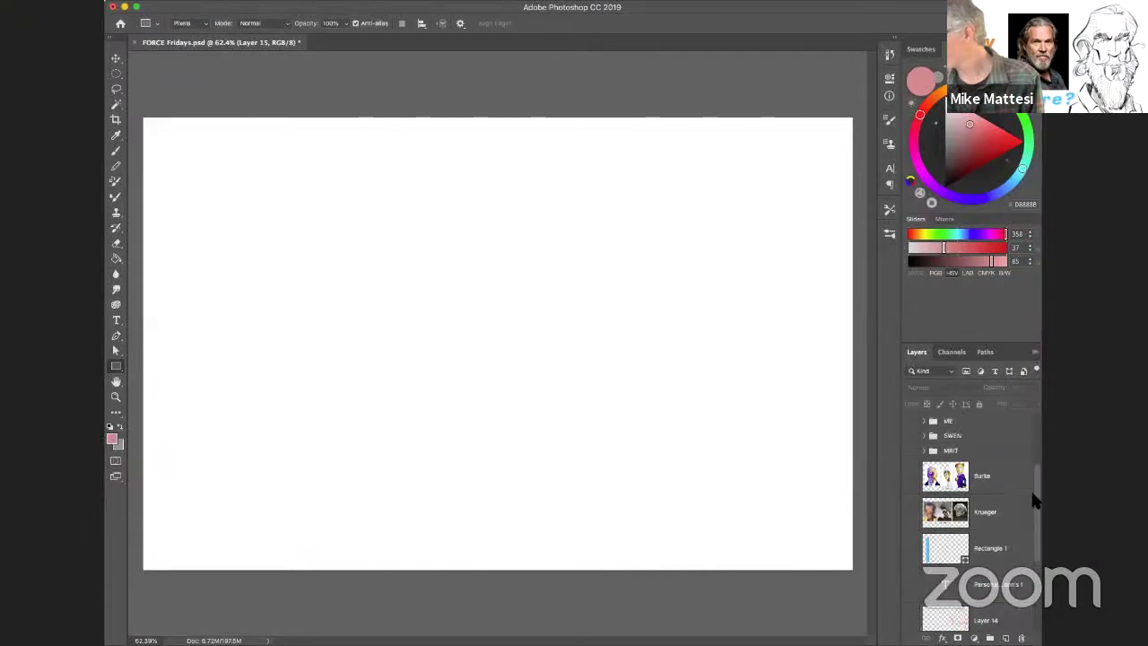
pyautogui.scroll(3, 1032, 498)
pyautogui.click(910, 524)
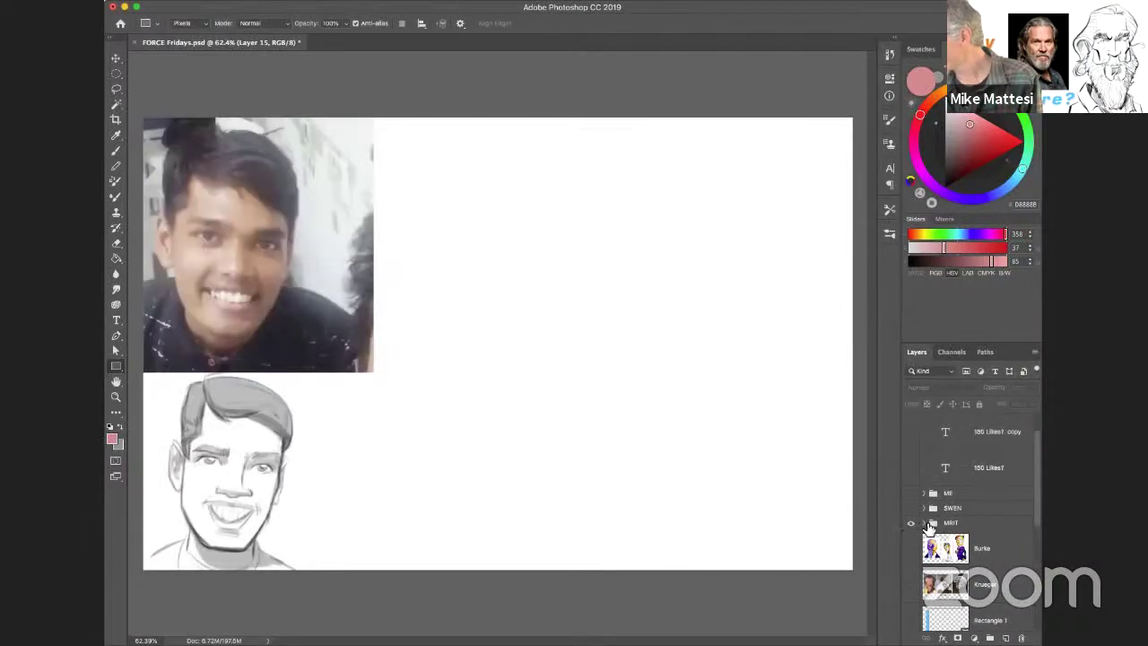
pyautogui.click(925, 523)
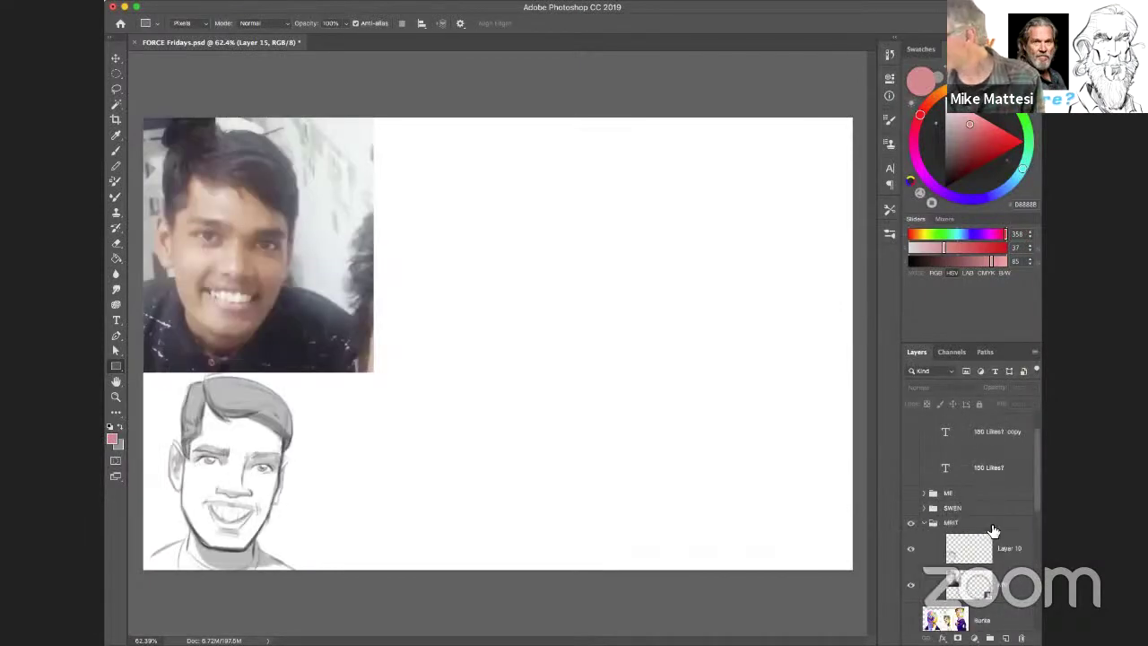
pyautogui.click(994, 532)
pyautogui.click(1015, 545)
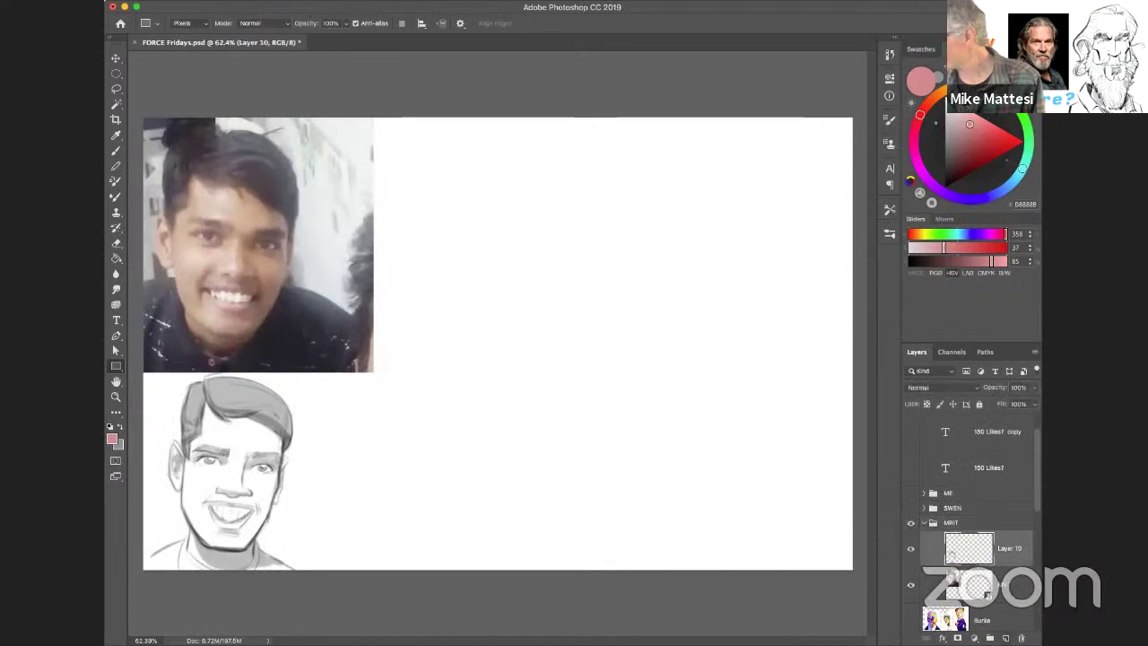
pyautogui.press('super+shift+alt+n')
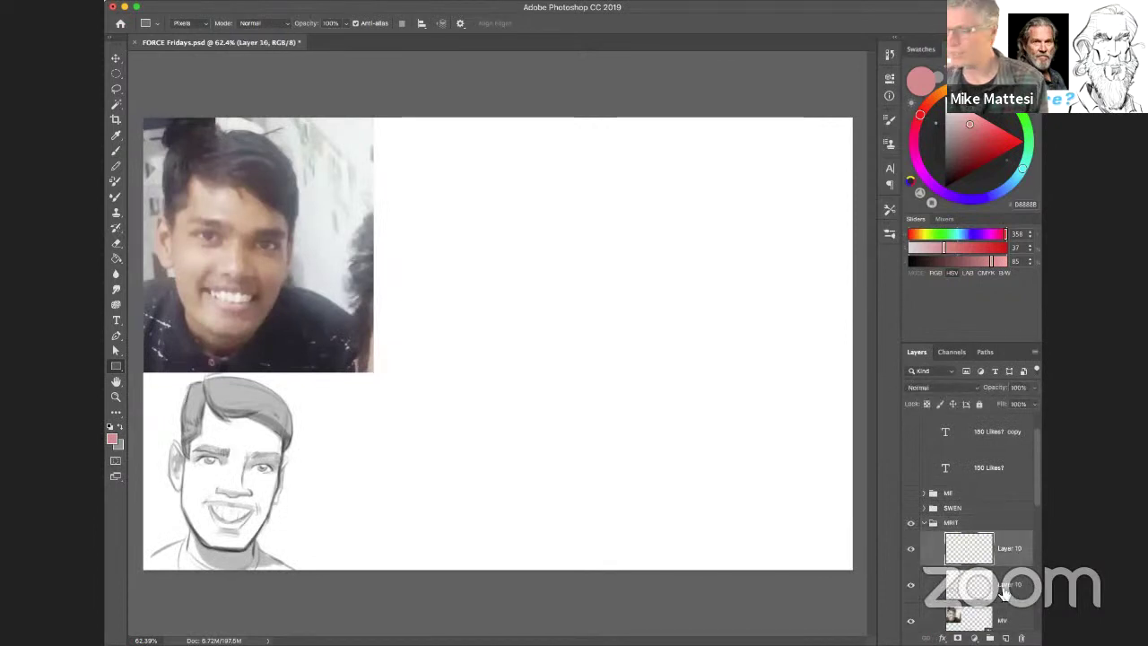
# Reset the colours to black and white, choose the Brush, and make and undo a test scribble on the canvas.
pyautogui.click(110, 427)
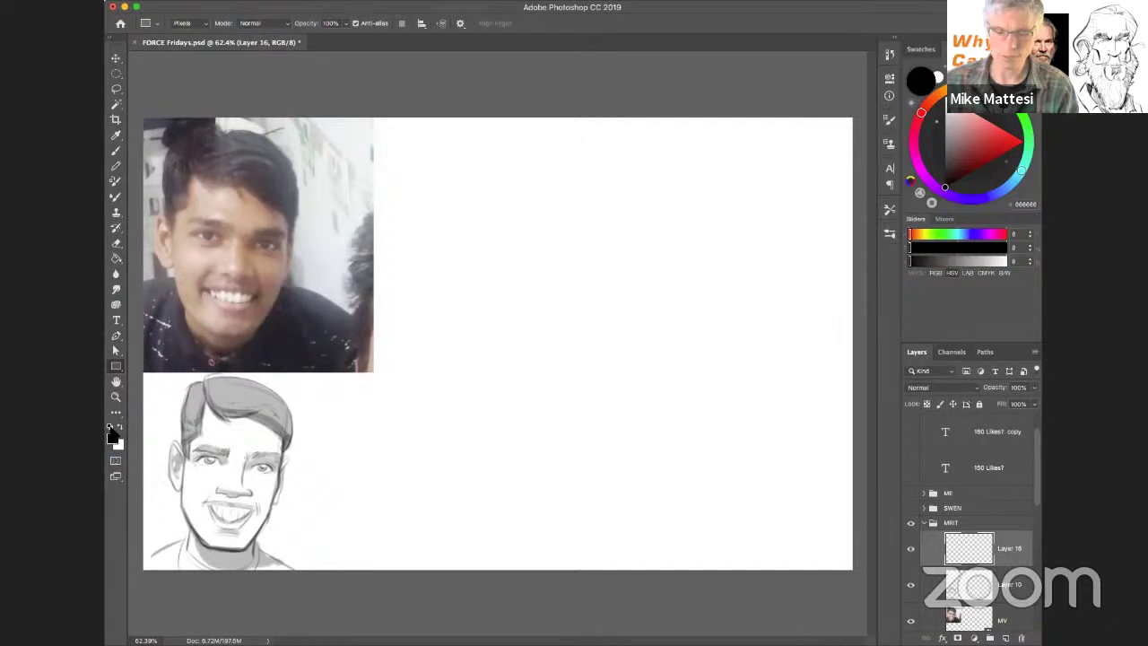
pyautogui.click(431, 315)
pyautogui.click(539, 330)
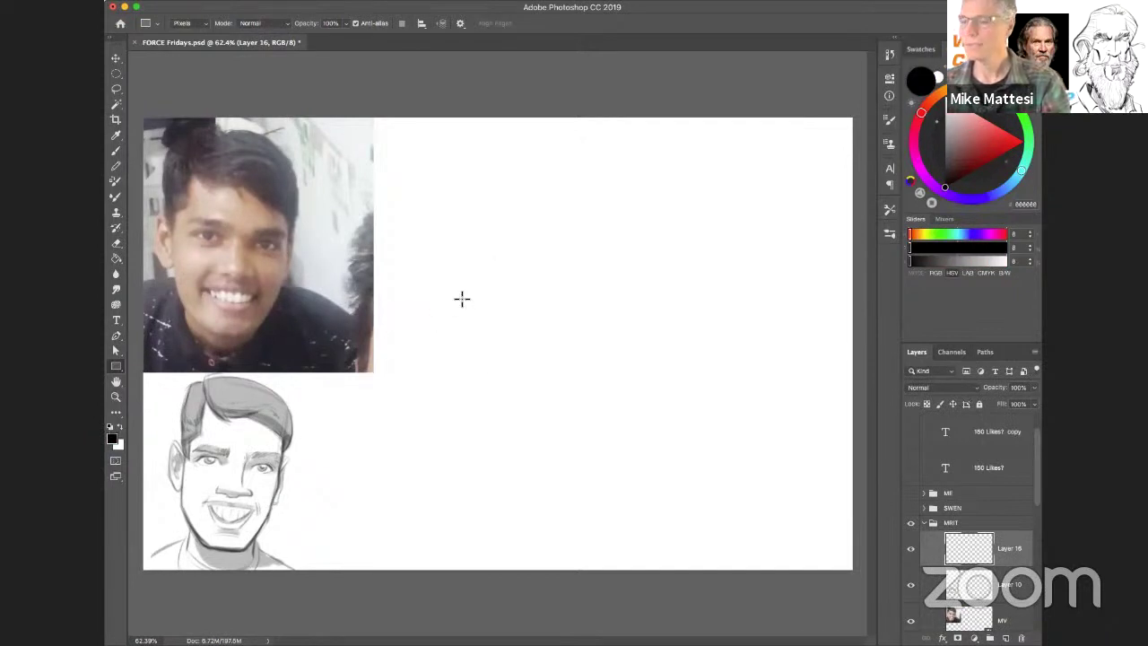
pyautogui.click(116, 151)
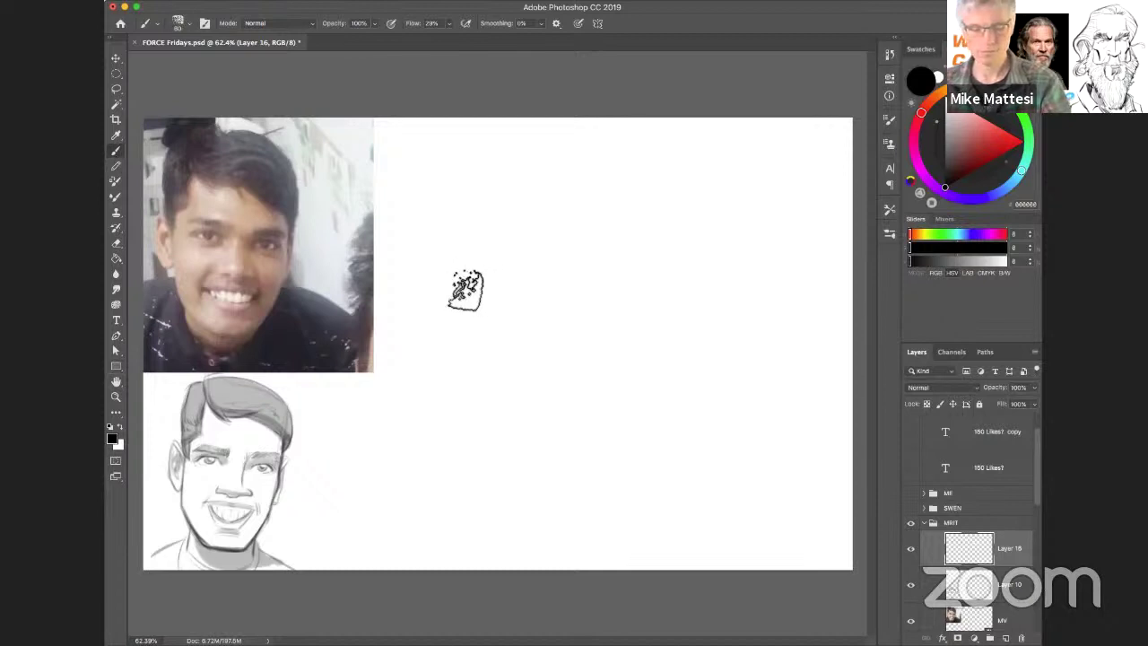
pyautogui.moveTo(440, 229)
pyautogui.mouseDown()
pyautogui.moveTo(436, 413)
pyautogui.moveTo(520, 418)
pyautogui.moveTo(585, 403)
pyautogui.mouseUp()
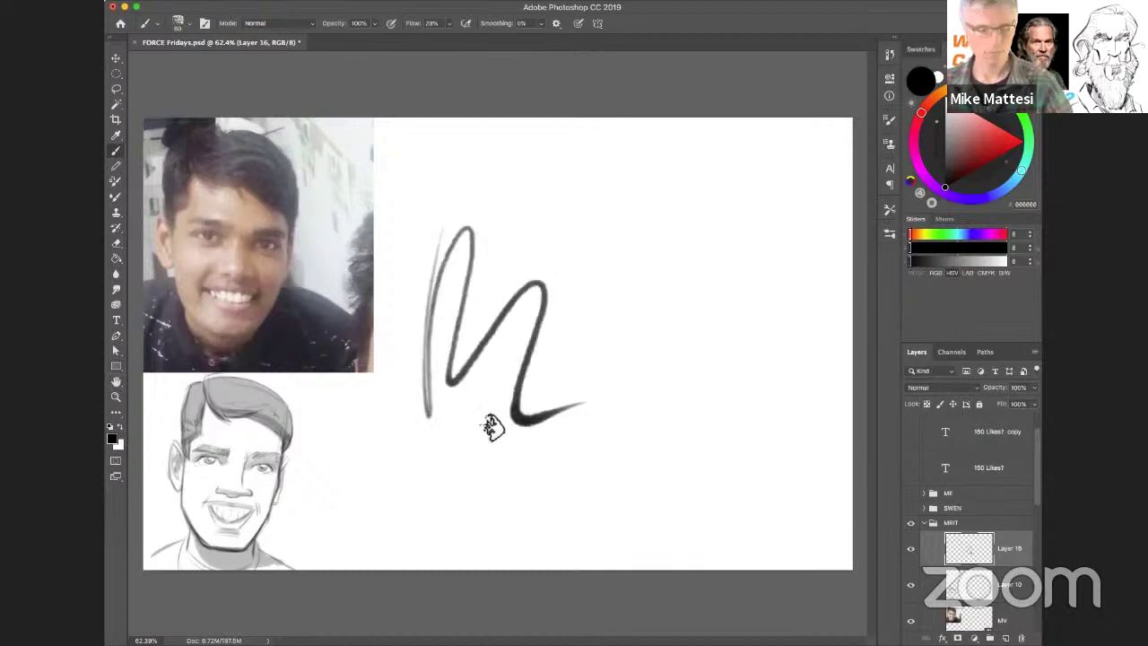
pyautogui.press('super+z')
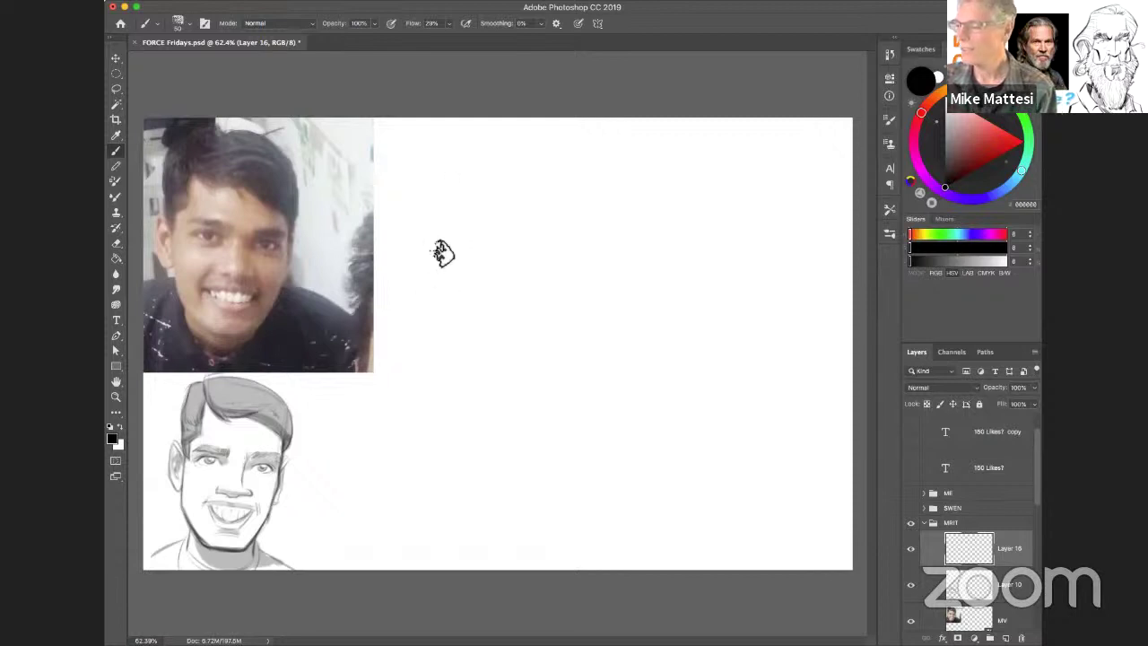
# Lightly sketch a long, narrow head shape beside the photo, with a rounded chin and a guideline across the forehead.
pyautogui.moveTo(443, 204)
pyautogui.mouseDown()
pyautogui.moveTo(430, 490)
pyautogui.moveTo(429, 278)
pyautogui.moveTo(449, 192)
pyautogui.moveTo(576, 214)
pyautogui.moveTo(596, 178)
pyautogui.moveTo(576, 192)
pyautogui.moveTo(537, 472)
pyautogui.moveTo(581, 210)
pyautogui.moveTo(554, 415)
pyautogui.mouseUp()
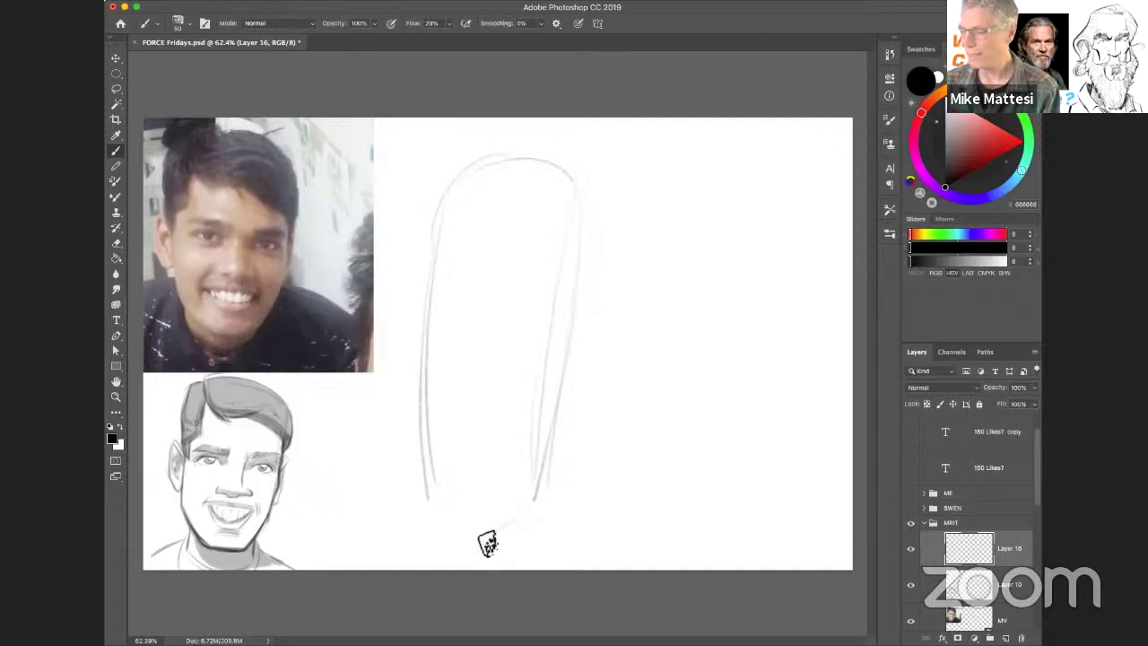
pyautogui.moveTo(427, 493)
pyautogui.mouseDown()
pyautogui.moveTo(495, 530)
pyautogui.moveTo(536, 517)
pyautogui.mouseUp()
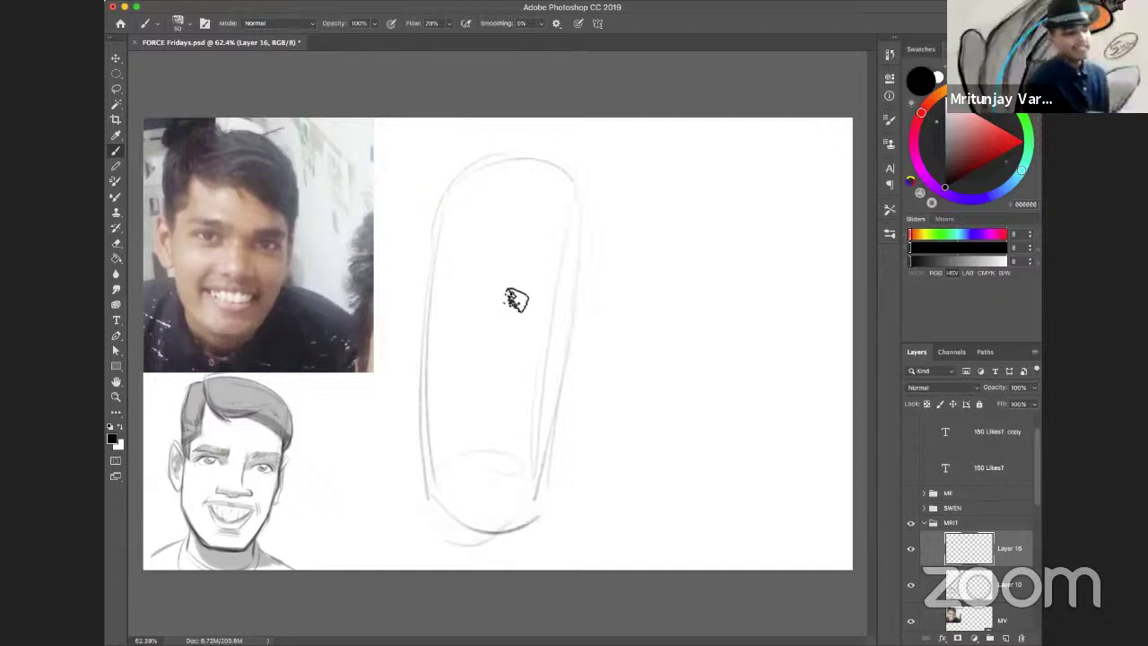
pyautogui.moveTo(433, 281)
pyautogui.mouseDown()
pyautogui.moveTo(547, 289)
pyautogui.moveTo(464, 283)
pyautogui.mouseUp()
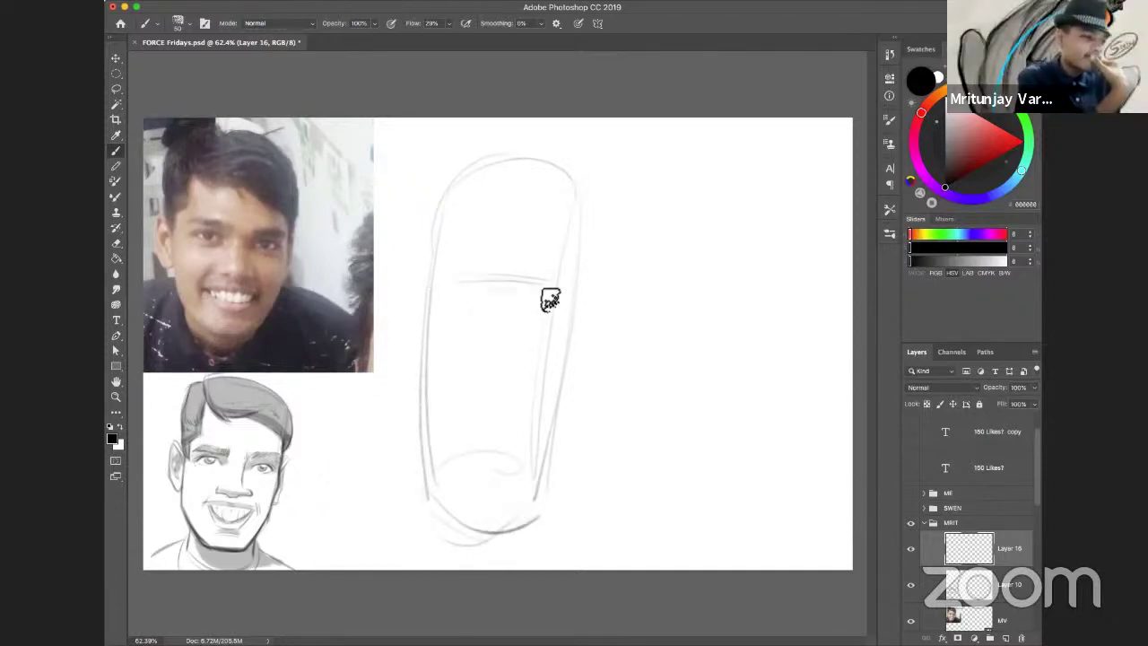
# Draw the hair as a large swooping fringe bulging past the far temple, with side strands, sideburns and a slanted brow guideline.
pyautogui.moveTo(555, 275)
pyautogui.mouseDown()
pyautogui.moveTo(467, 243)
pyautogui.moveTo(571, 275)
pyautogui.moveTo(442, 196)
pyautogui.moveTo(442, 216)
pyautogui.moveTo(465, 169)
pyautogui.moveTo(569, 194)
pyautogui.moveTo(567, 164)
pyautogui.moveTo(567, 183)
pyautogui.moveTo(588, 182)
pyautogui.moveTo(593, 277)
pyautogui.mouseUp()
pyautogui.moveTo(597, 195); pyautogui.dragTo(572, 277)
pyautogui.moveTo(474, 242); pyautogui.dragTo(579, 345)
pyautogui.moveTo(594, 270); pyautogui.dragTo(576, 311)
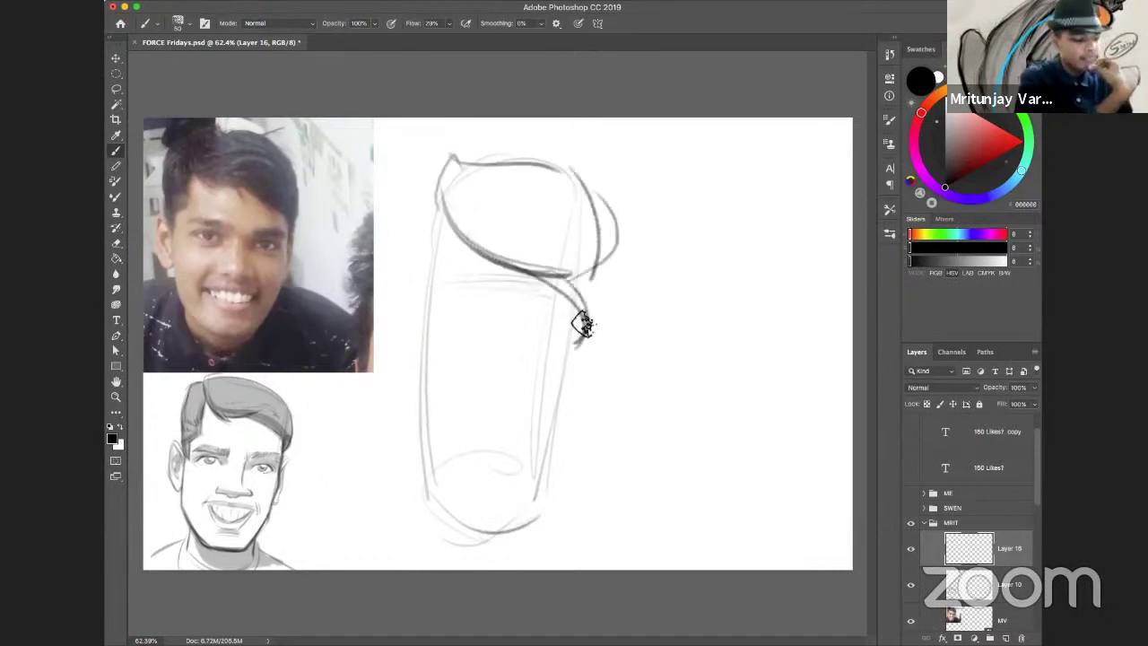
pyautogui.moveTo(443, 224)
pyautogui.mouseDown()
pyautogui.moveTo(428, 321)
pyautogui.moveTo(565, 329)
pyautogui.mouseUp()
pyautogui.moveTo(460, 311); pyautogui.dragTo(575, 332)
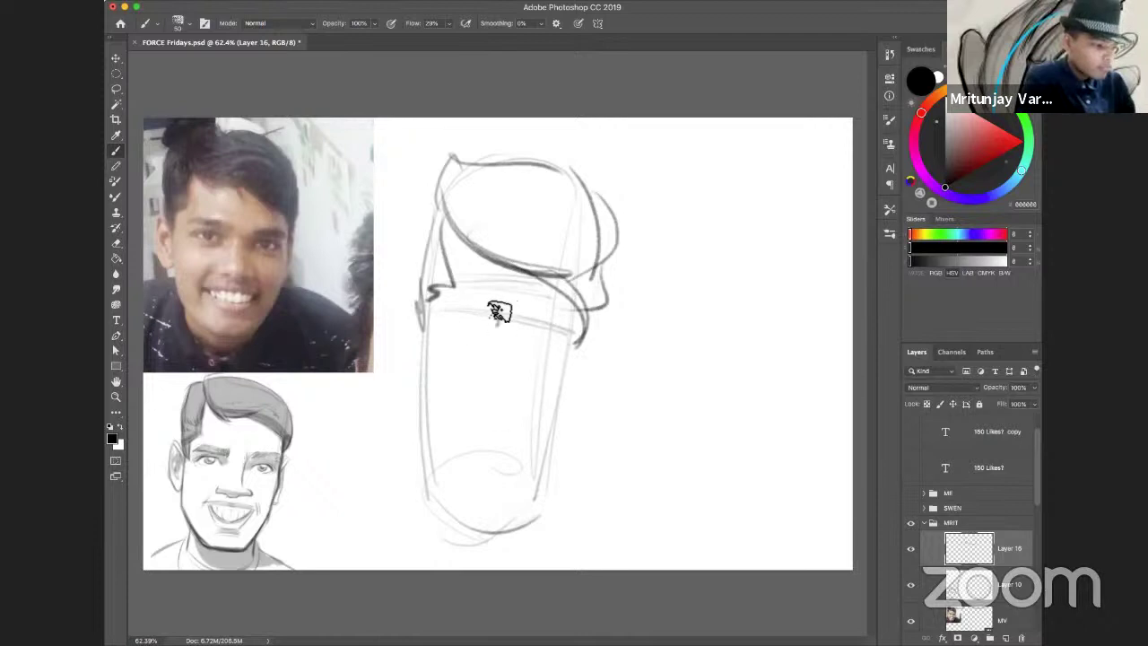
# Fill in two thick, dark eyebrows along the brow guideline and restate the fringe and the top edge of the hair.
pyautogui.moveTo(466, 316); pyautogui.dragTo(431, 313)
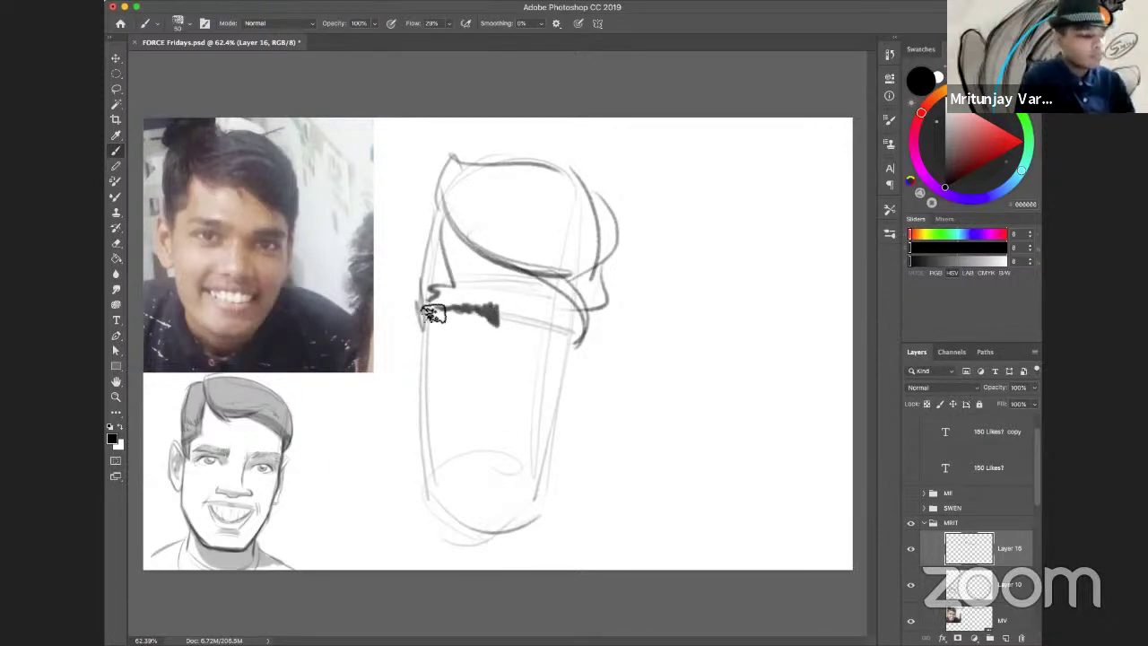
pyautogui.moveTo(549, 325); pyautogui.dragTo(586, 330)
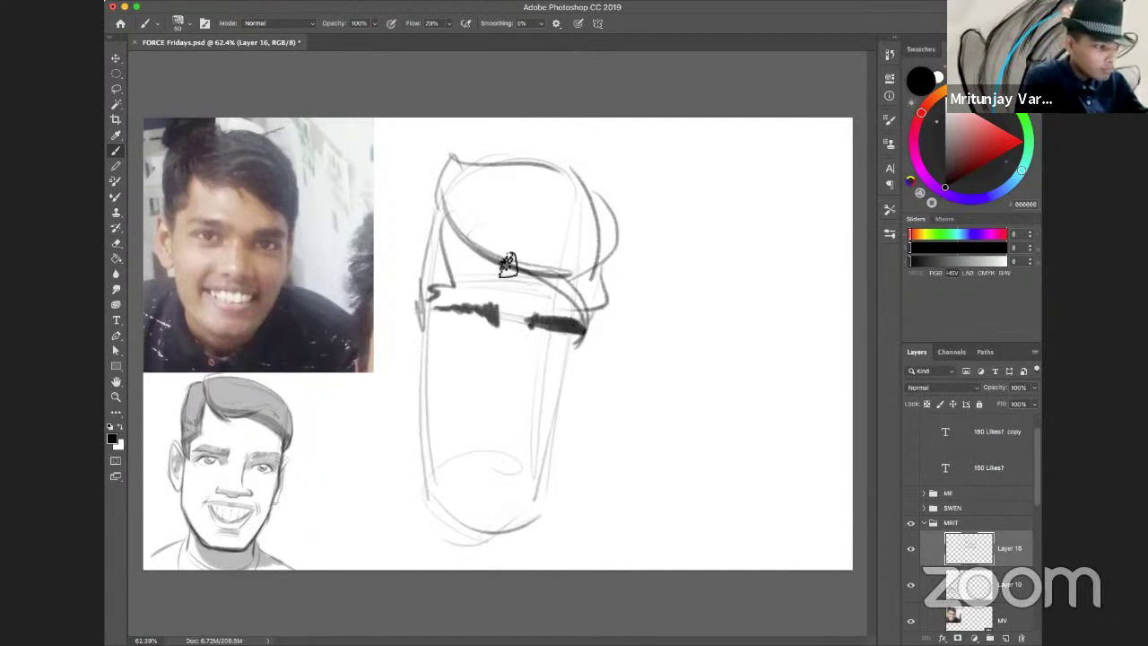
pyautogui.moveTo(454, 225)
pyautogui.mouseDown()
pyautogui.moveTo(461, 170)
pyautogui.moveTo(458, 232)
pyautogui.mouseUp()
pyautogui.moveTo(466, 235)
pyautogui.mouseDown()
pyautogui.moveTo(470, 256)
pyautogui.moveTo(493, 257)
pyautogui.mouseUp()
pyautogui.moveTo(478, 171); pyautogui.dragTo(600, 188)
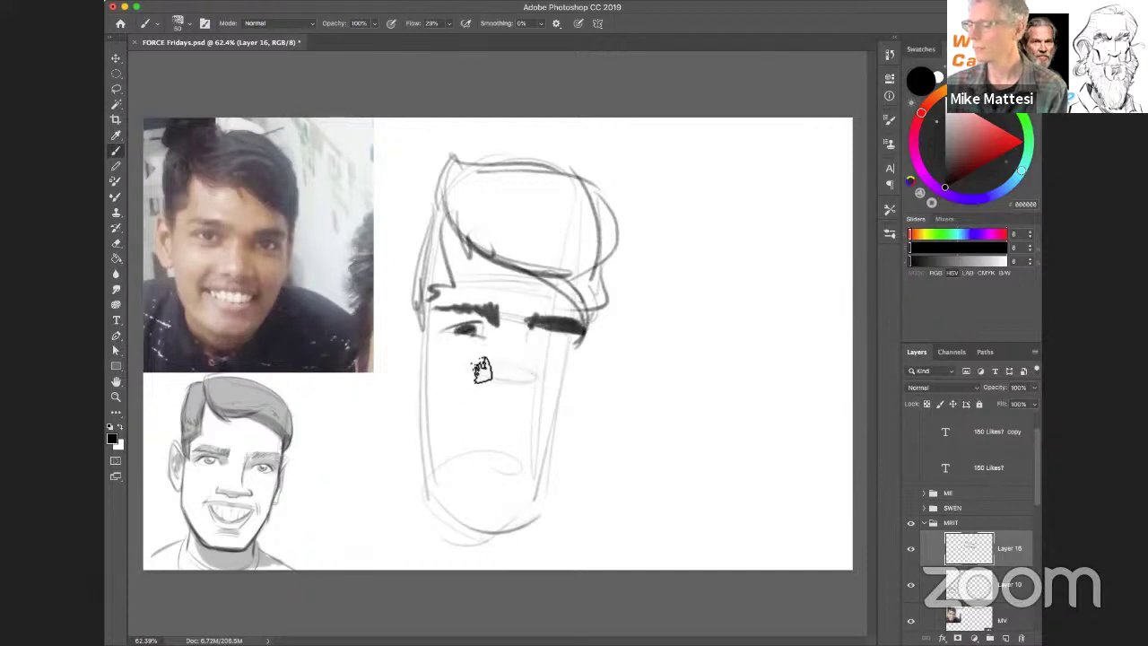
# Draw the wide, rounded nose below the eyes, the far cheek's edge beside the eye, and the inner eye-socket line.
pyautogui.moveTo(469, 364); pyautogui.dragTo(504, 374)
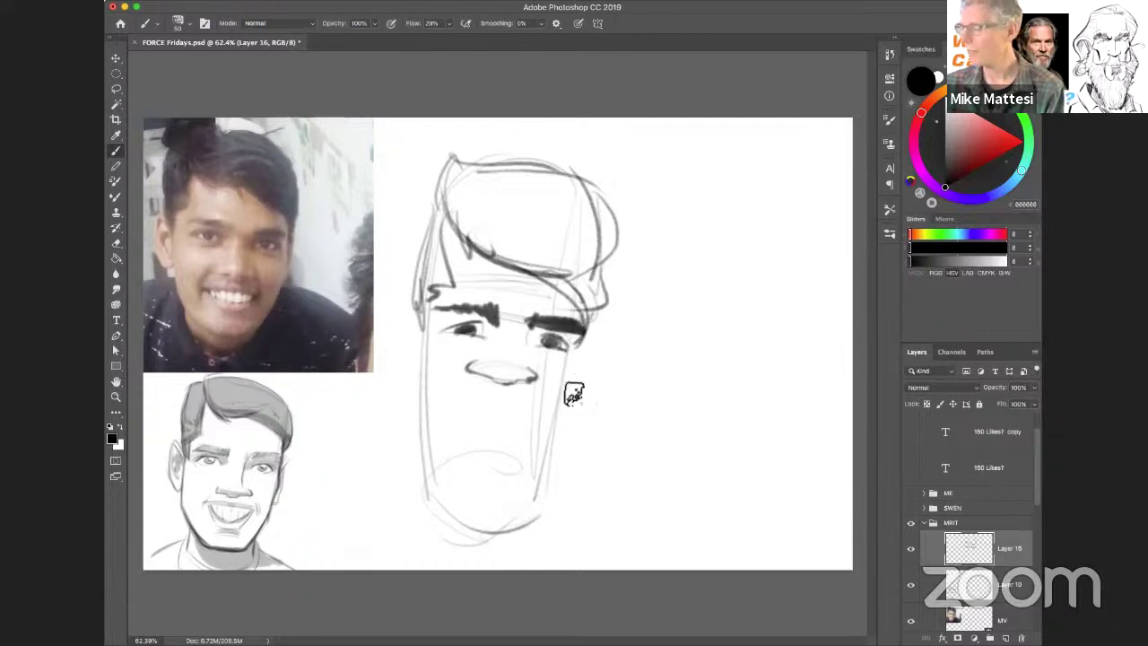
pyautogui.moveTo(585, 334); pyautogui.dragTo(575, 366)
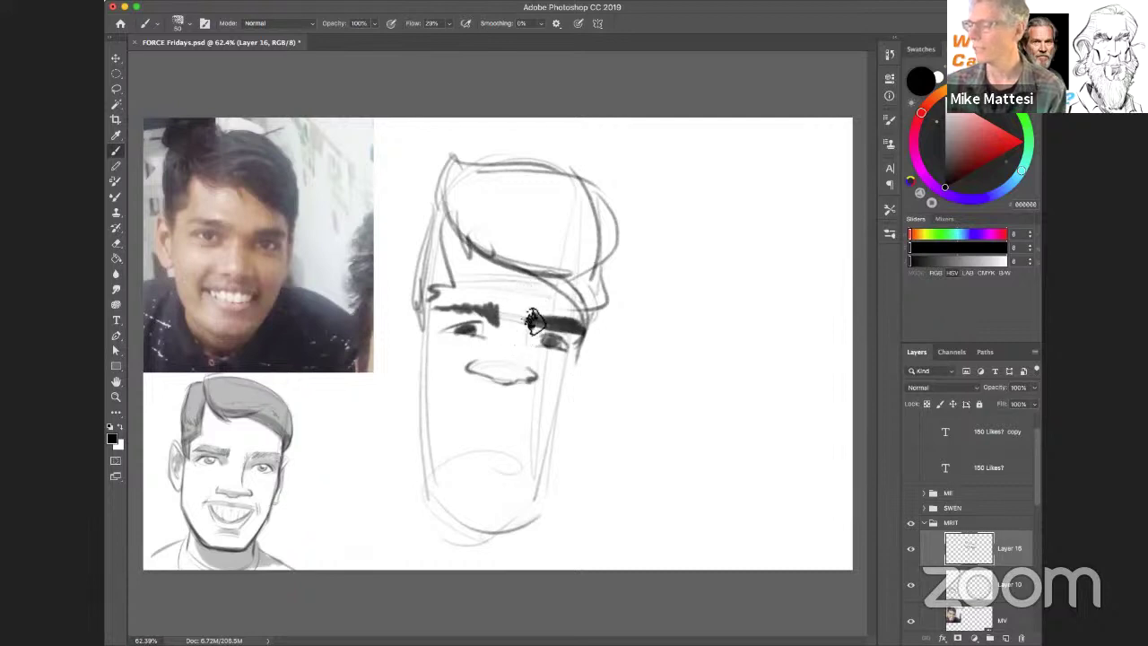
pyautogui.moveTo(531, 321); pyautogui.dragTo(522, 358)
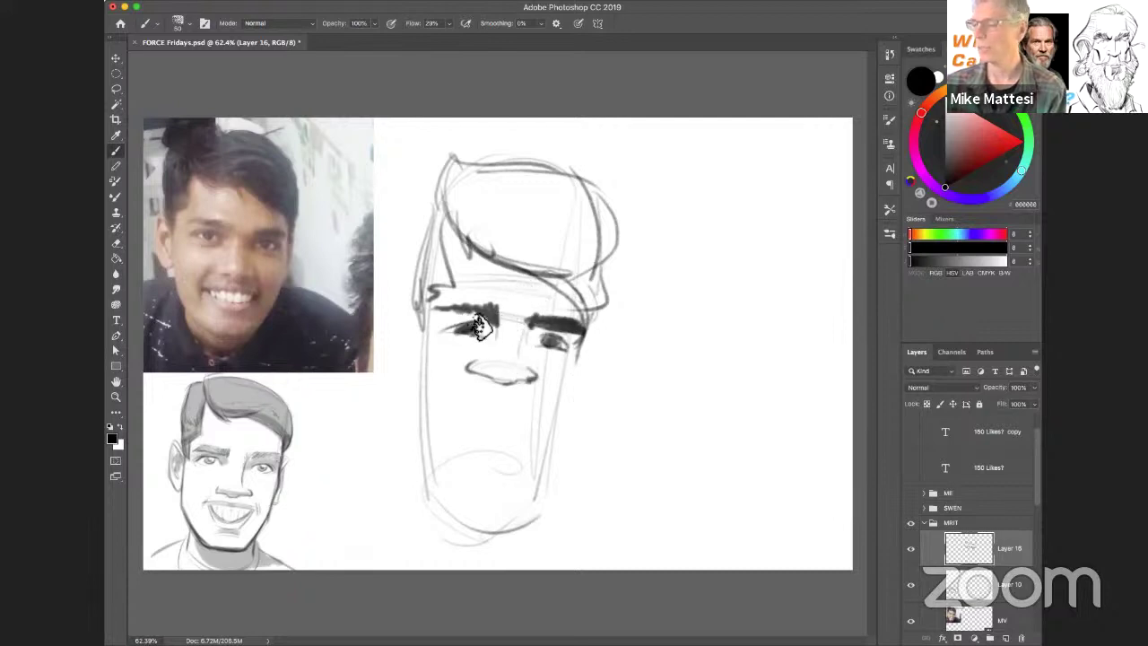
# Draw a wide, open smile below the nose with a curved upper lip, tapering sides and light tooth divisions.
pyautogui.moveTo(460, 408)
pyautogui.mouseDown()
pyautogui.moveTo(556, 406)
pyautogui.moveTo(447, 394)
pyautogui.mouseUp()
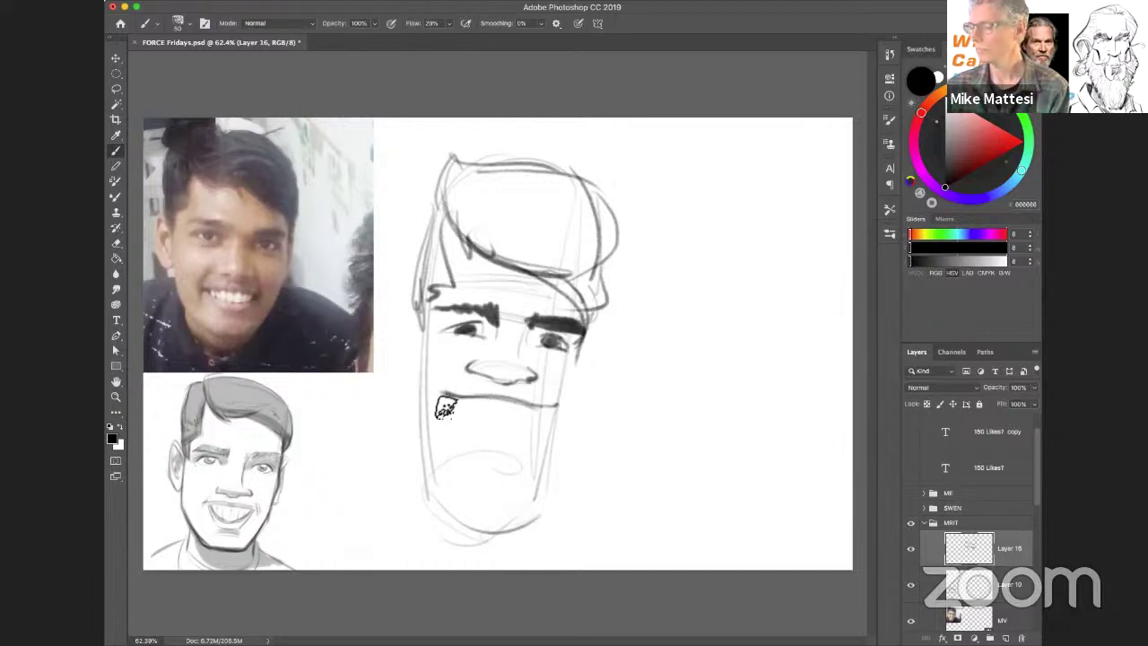
pyautogui.moveTo(548, 405); pyautogui.dragTo(518, 460)
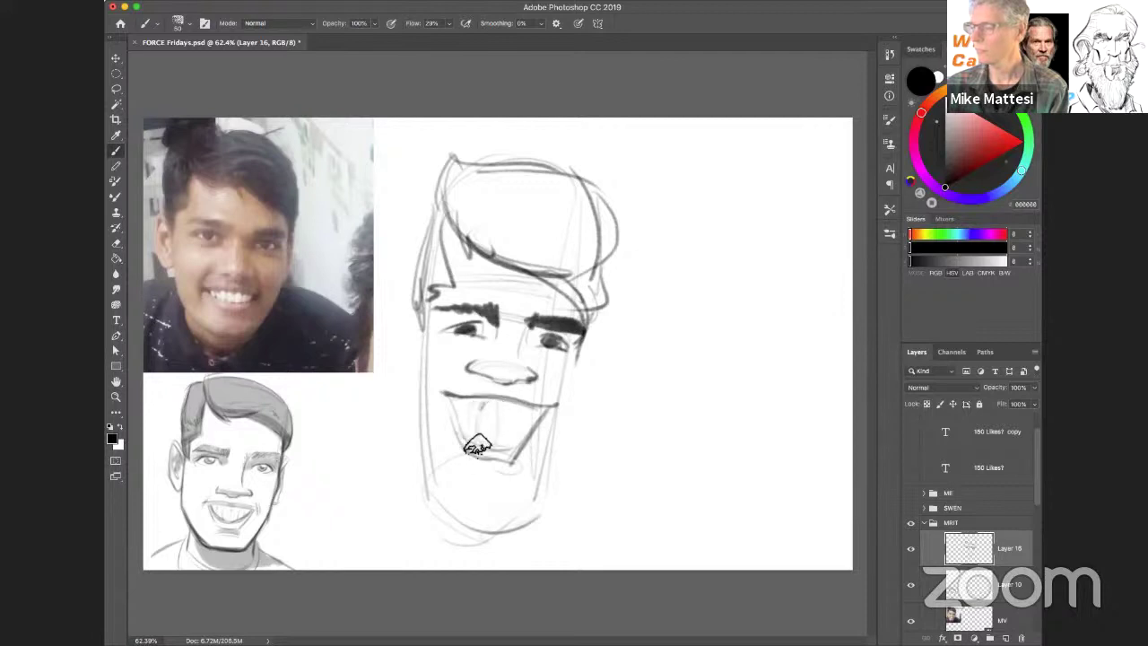
pyautogui.moveTo(471, 423)
pyautogui.mouseDown()
pyautogui.moveTo(533, 410)
pyautogui.moveTo(510, 418)
pyautogui.moveTo(518, 413)
pyautogui.moveTo(507, 444)
pyautogui.mouseUp()
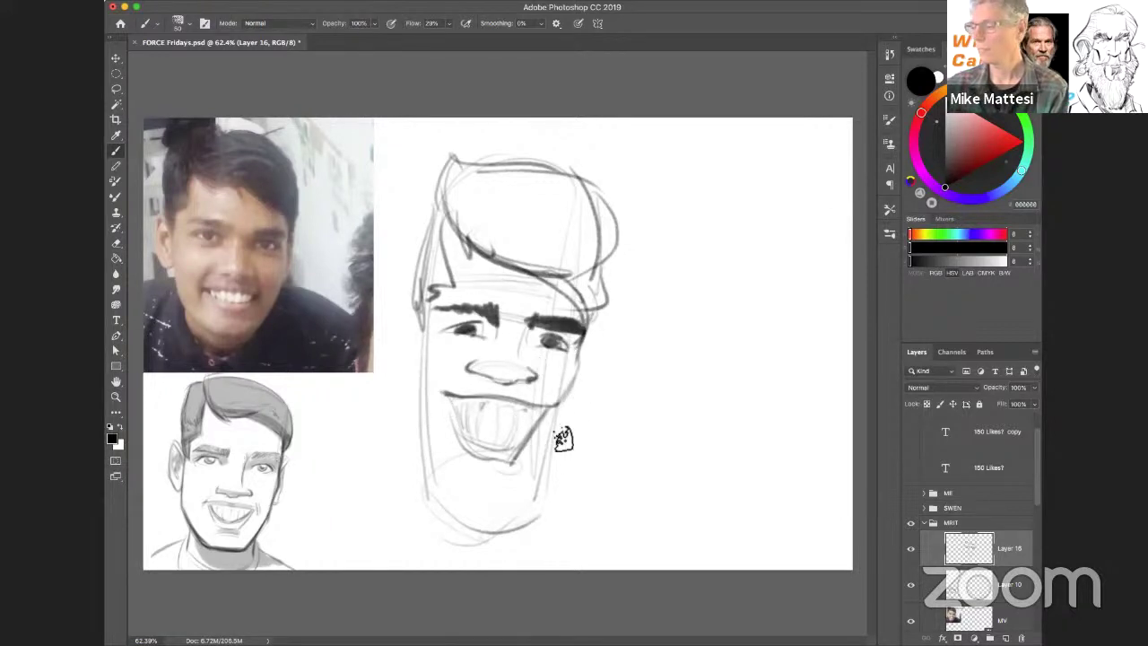
# Darken the far jaw line and the underside of the chin, mark the crease below the mouth, and outline both ears.
pyautogui.moveTo(576, 389); pyautogui.dragTo(529, 513)
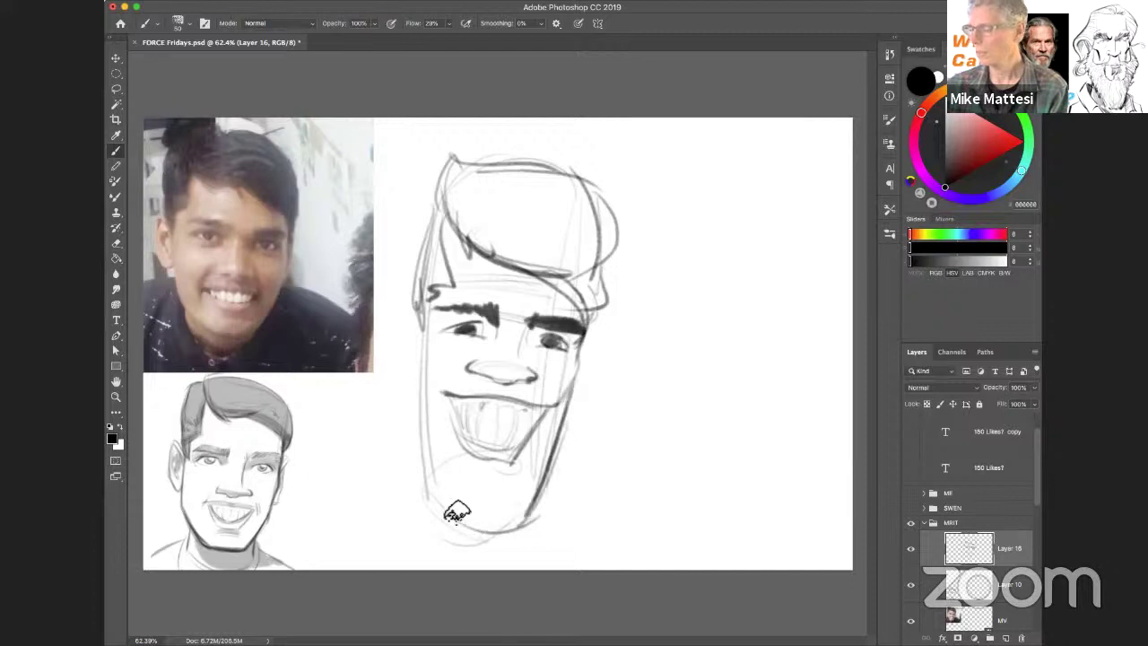
pyautogui.moveTo(459, 529); pyautogui.dragTo(514, 532)
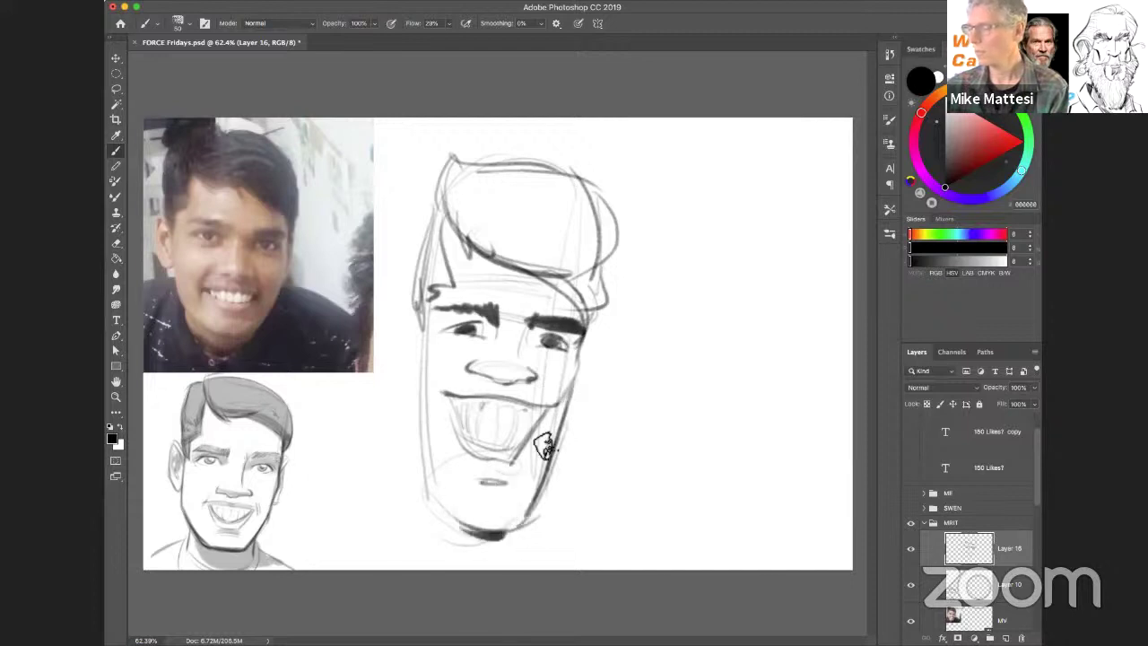
pyautogui.moveTo(395, 296)
pyautogui.mouseDown()
pyautogui.moveTo(414, 358)
pyautogui.moveTo(406, 375)
pyautogui.moveTo(399, 330)
pyautogui.moveTo(397, 375)
pyautogui.moveTo(419, 396)
pyautogui.mouseUp()
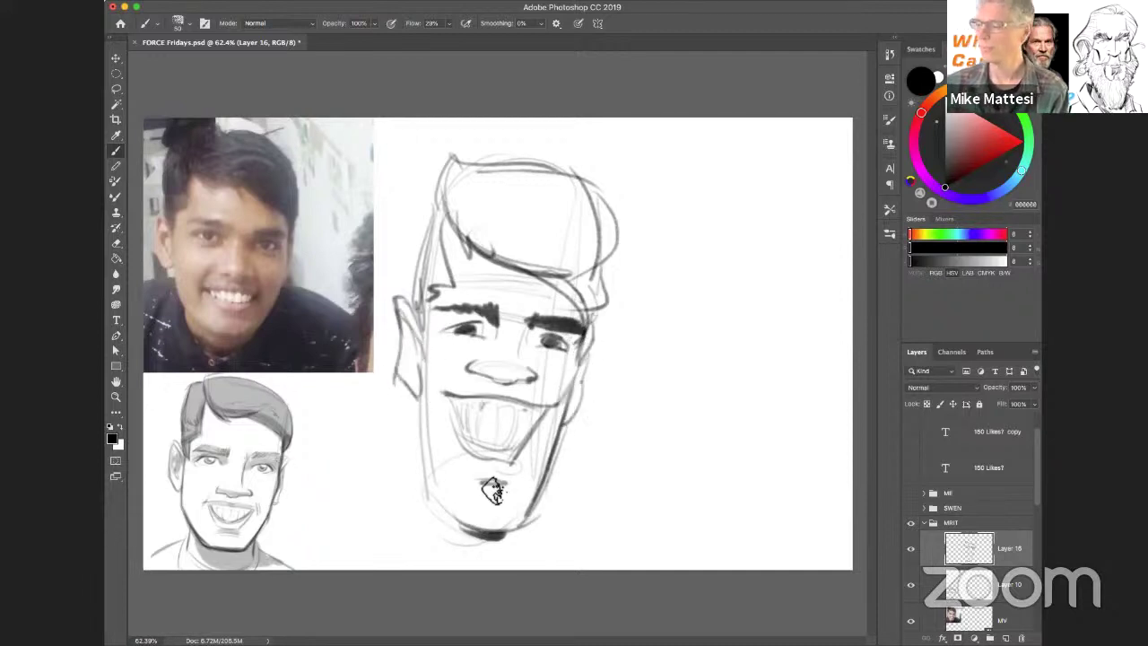
# Draw a short, narrow neck beneath the chin with a pointed, open shirt collar around it.
pyautogui.moveTo(451, 518); pyautogui.dragTo(448, 543)
pyautogui.moveTo(478, 537)
pyautogui.mouseDown()
pyautogui.moveTo(489, 555)
pyautogui.moveTo(475, 543)
pyautogui.moveTo(479, 553)
pyautogui.mouseUp()
pyautogui.moveTo(436, 496); pyautogui.dragTo(509, 524)
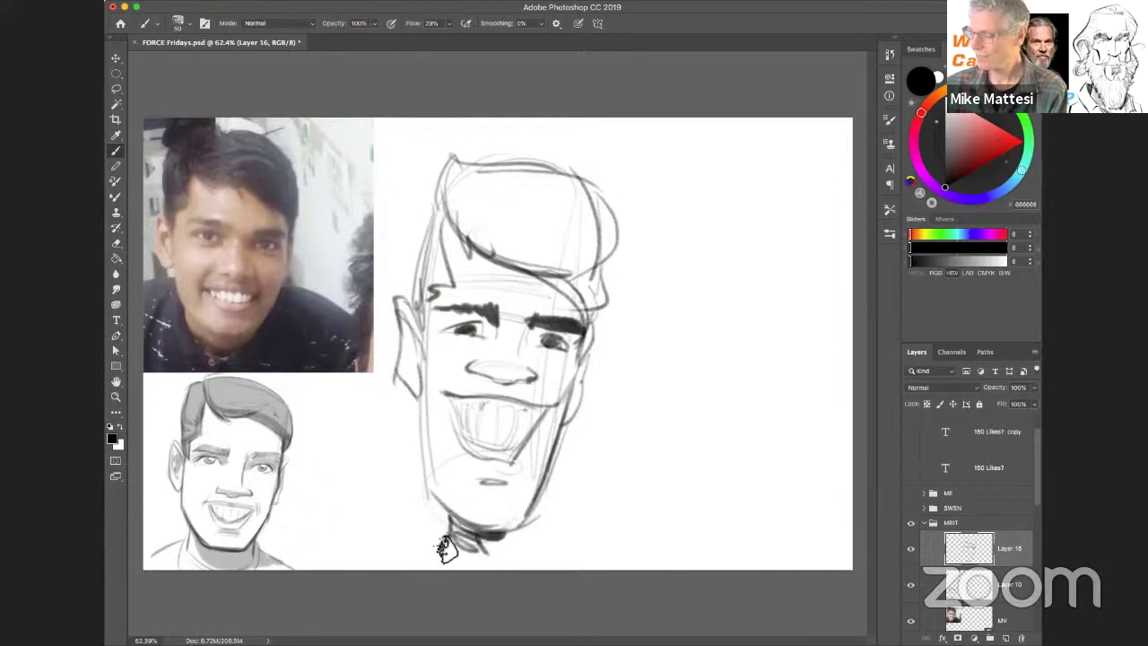
pyautogui.moveTo(432, 542)
pyautogui.mouseDown()
pyautogui.moveTo(482, 563)
pyautogui.moveTo(499, 538)
pyautogui.mouseUp()
pyautogui.moveTo(443, 538); pyautogui.dragTo(419, 538)
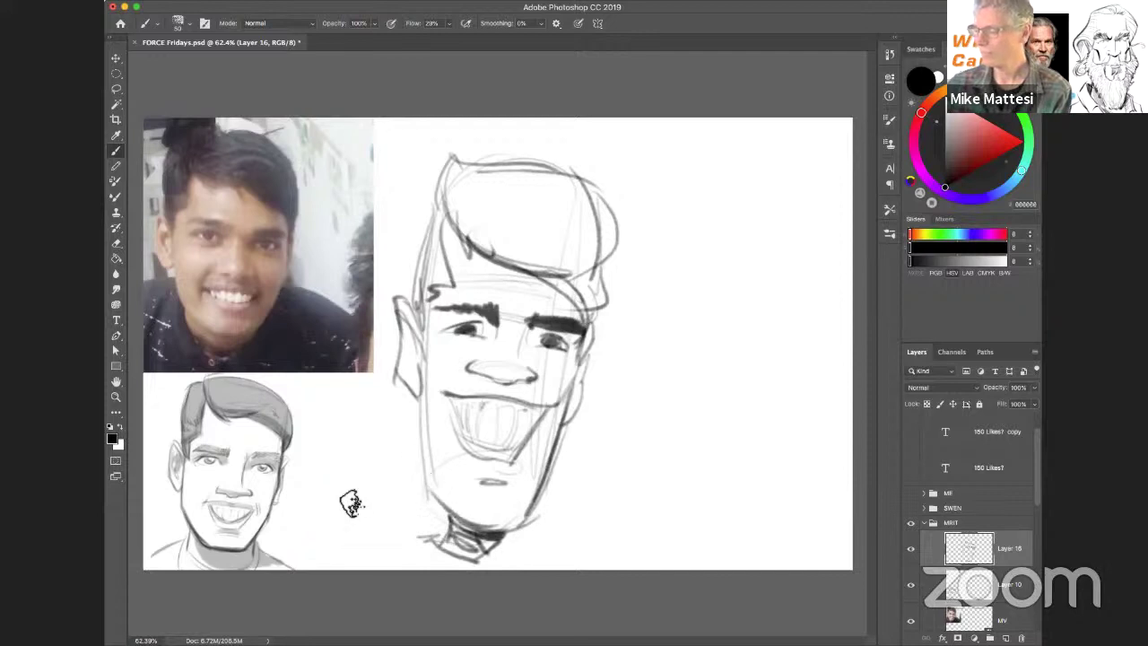
# Draw small shoulders sloping down from both sides of the collar and restate the near jaw line.
pyautogui.moveTo(309, 529); pyautogui.dragTo(414, 476)
pyautogui.moveTo(382, 538)
pyautogui.mouseDown()
pyautogui.moveTo(456, 530)
pyautogui.moveTo(382, 566)
pyautogui.mouseUp()
pyautogui.moveTo(503, 544); pyautogui.dragTo(543, 564)
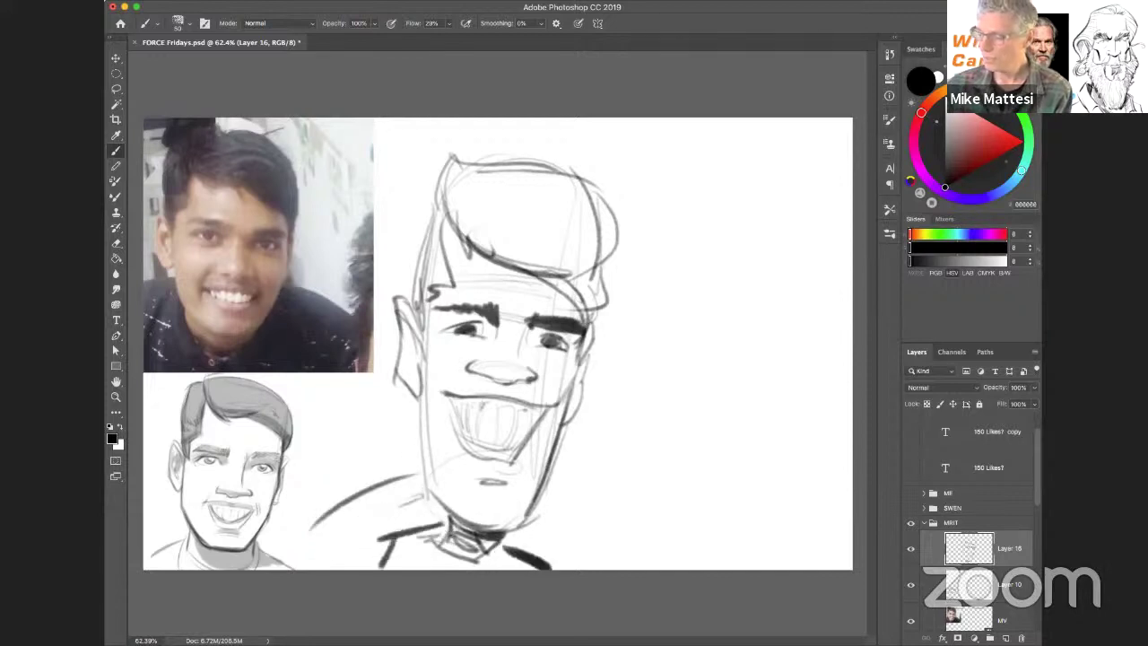
pyautogui.moveTo(318, 515); pyautogui.dragTo(367, 475)
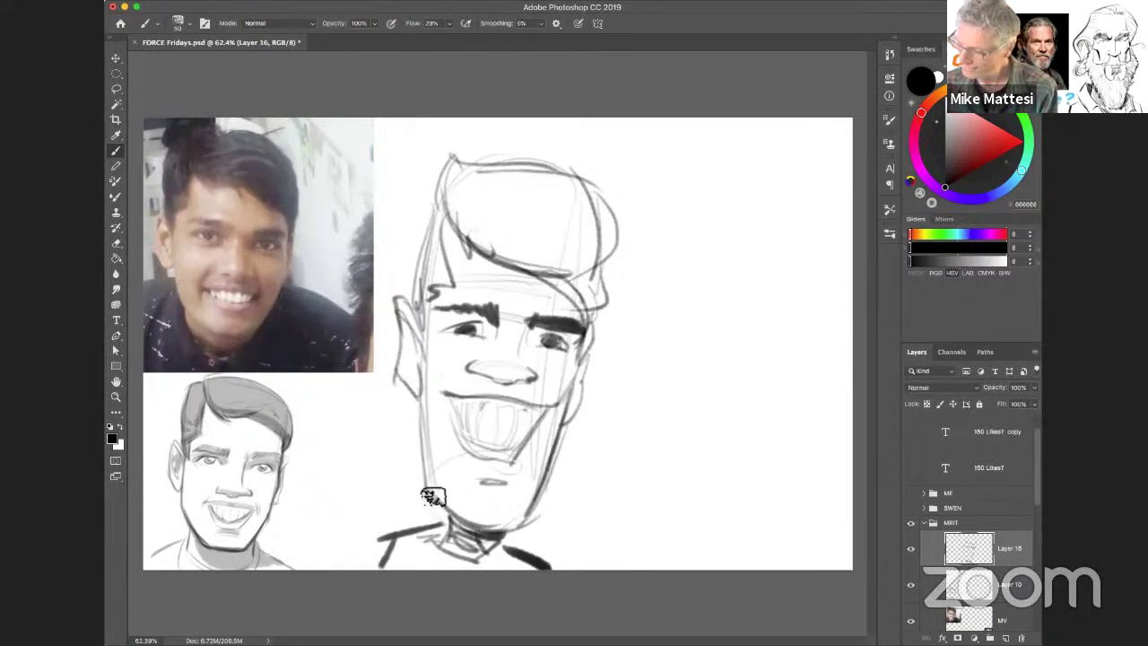
pyautogui.moveTo(441, 537); pyautogui.dragTo(391, 566)
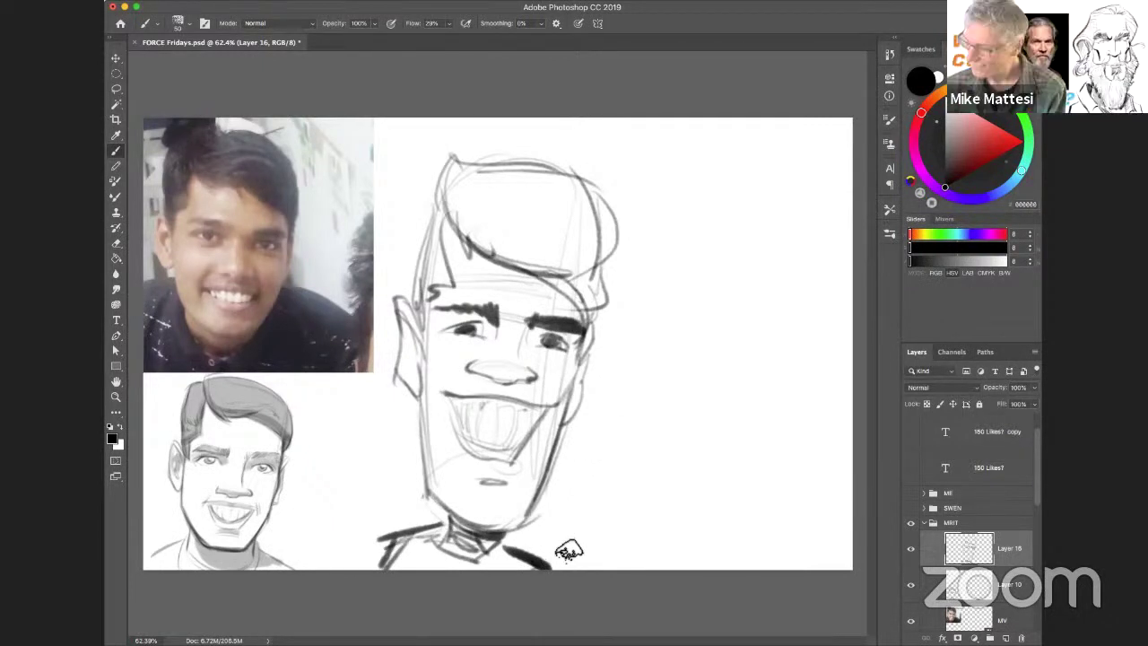
# Sketch a small raised hand holding an upright pencil beside the far shoulder.
pyautogui.moveTo(594, 514)
pyautogui.mouseDown()
pyautogui.moveTo(609, 516)
pyautogui.moveTo(628, 507)
pyautogui.moveTo(613, 516)
pyautogui.moveTo(634, 532)
pyautogui.moveTo(594, 558)
pyautogui.mouseUp()
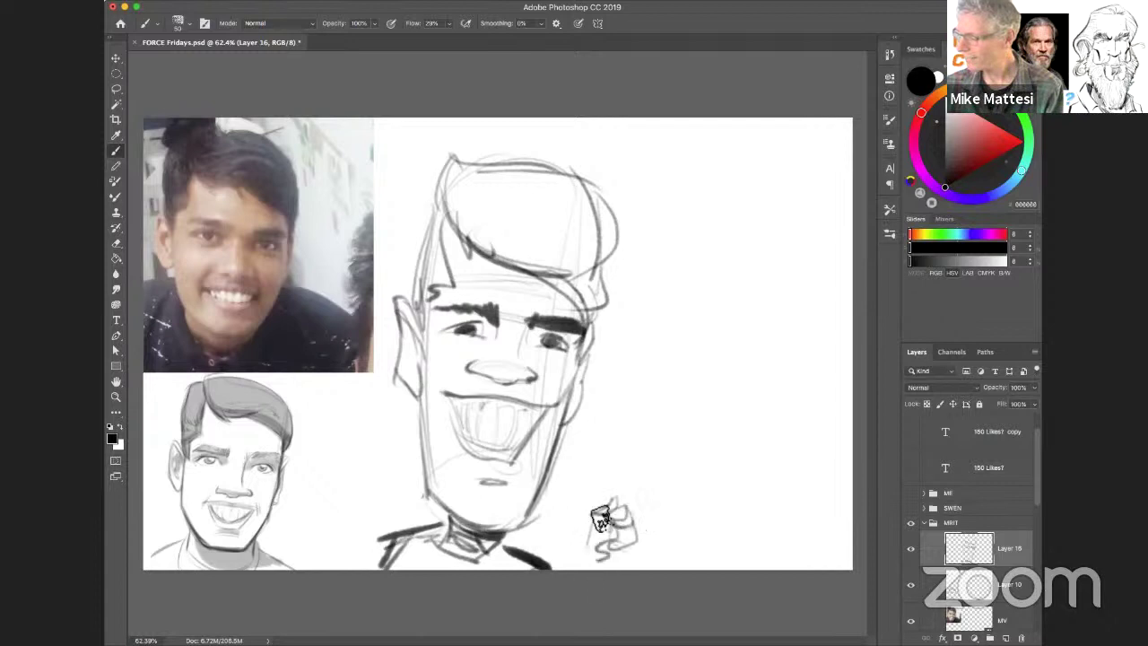
pyautogui.moveTo(608, 508)
pyautogui.mouseDown()
pyautogui.moveTo(606, 465)
pyautogui.moveTo(616, 501)
pyautogui.mouseUp()
pyautogui.moveTo(608, 439)
pyautogui.mouseDown()
pyautogui.moveTo(618, 516)
pyautogui.moveTo(601, 551)
pyautogui.moveTo(608, 563)
pyautogui.moveTo(586, 551)
pyautogui.moveTo(628, 530)
pyautogui.moveTo(640, 544)
pyautogui.mouseUp()
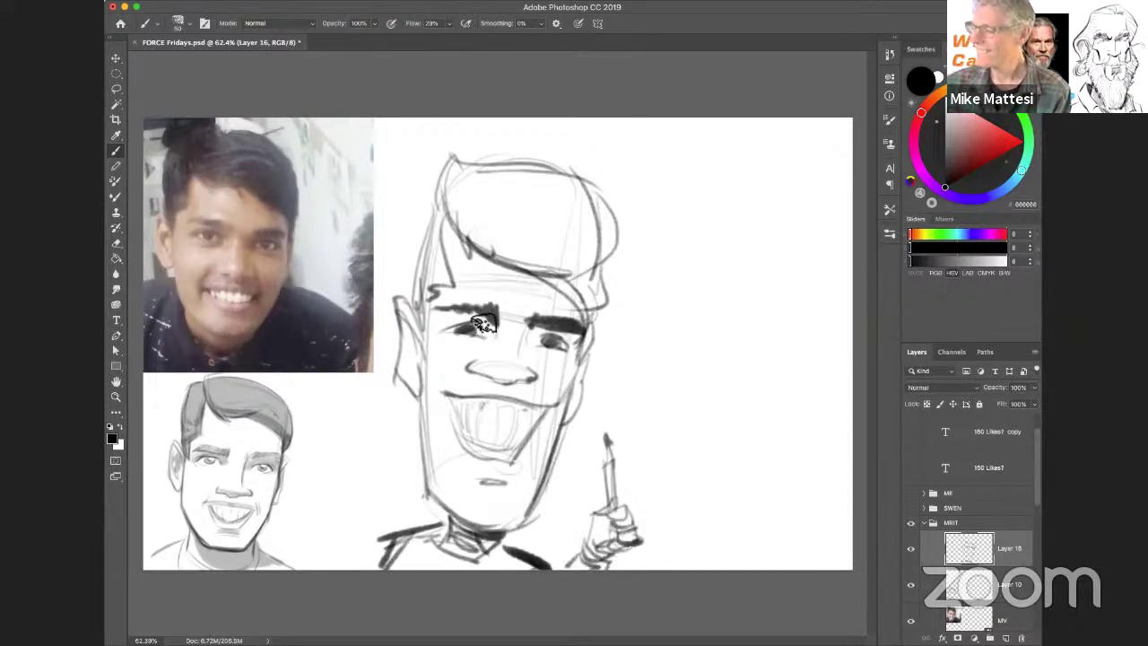
# Darken the near eye, hatch the side hair, and fill the swooping fringe with streaky dark grey using a larger brush.
pyautogui.moveTo(445, 334); pyautogui.dragTo(483, 330)
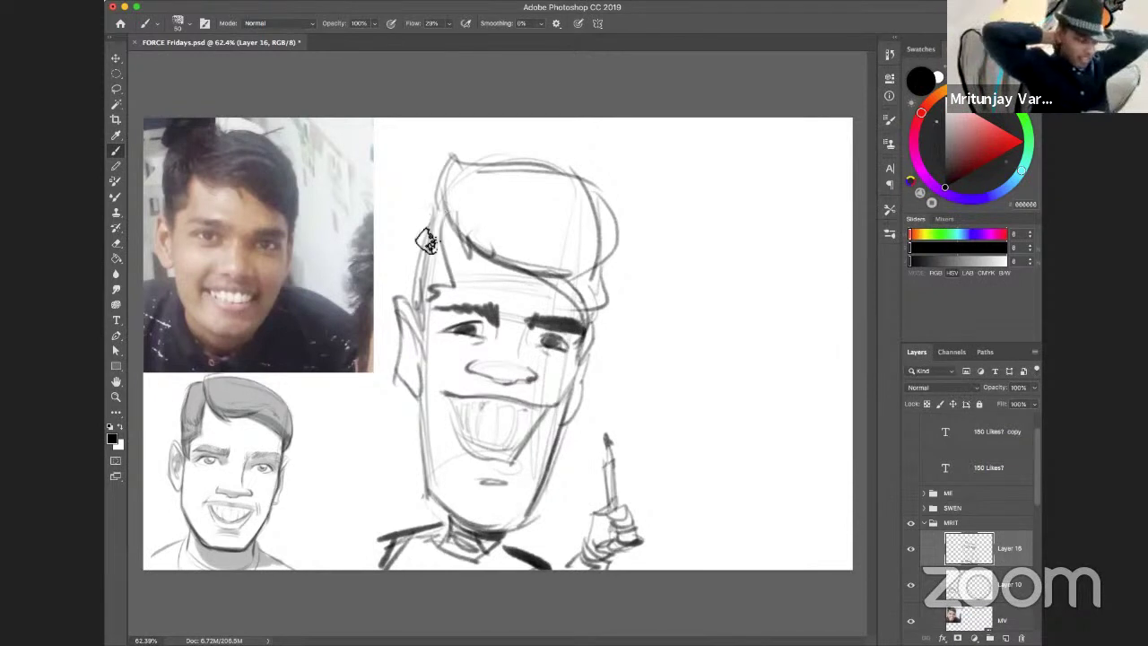
pyautogui.moveTo(427, 240)
pyautogui.mouseDown()
pyautogui.moveTo(440, 229)
pyautogui.moveTo(430, 278)
pyautogui.moveTo(443, 285)
pyautogui.moveTo(421, 300)
pyautogui.mouseUp()
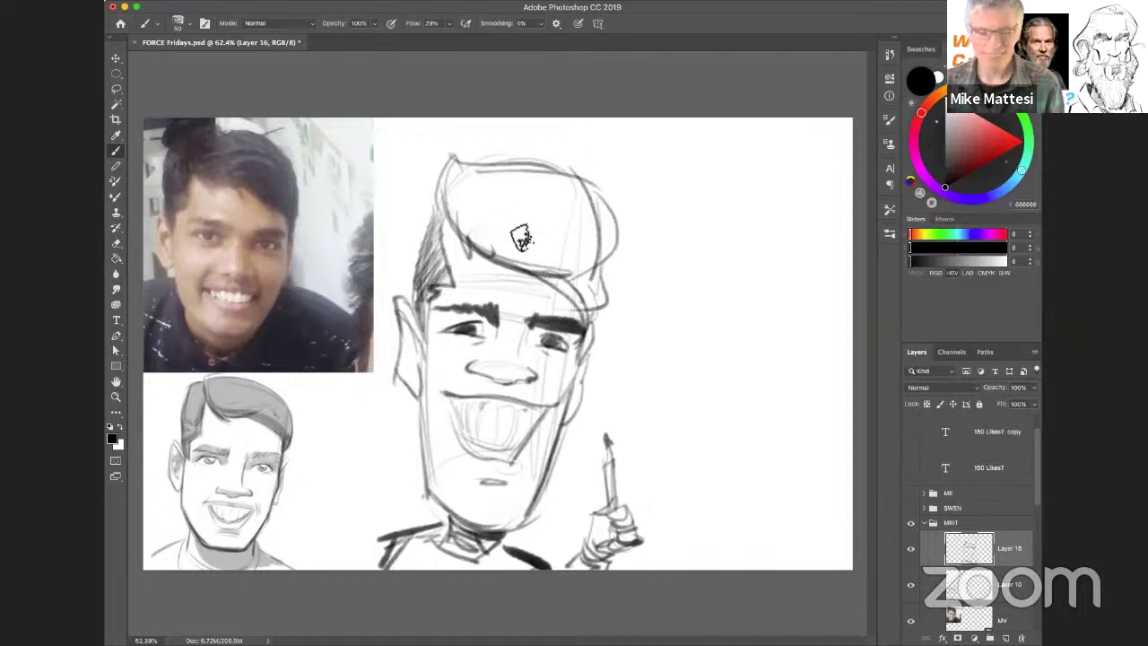
pyautogui.moveTo(529, 238); pyautogui.dragTo(563, 237)
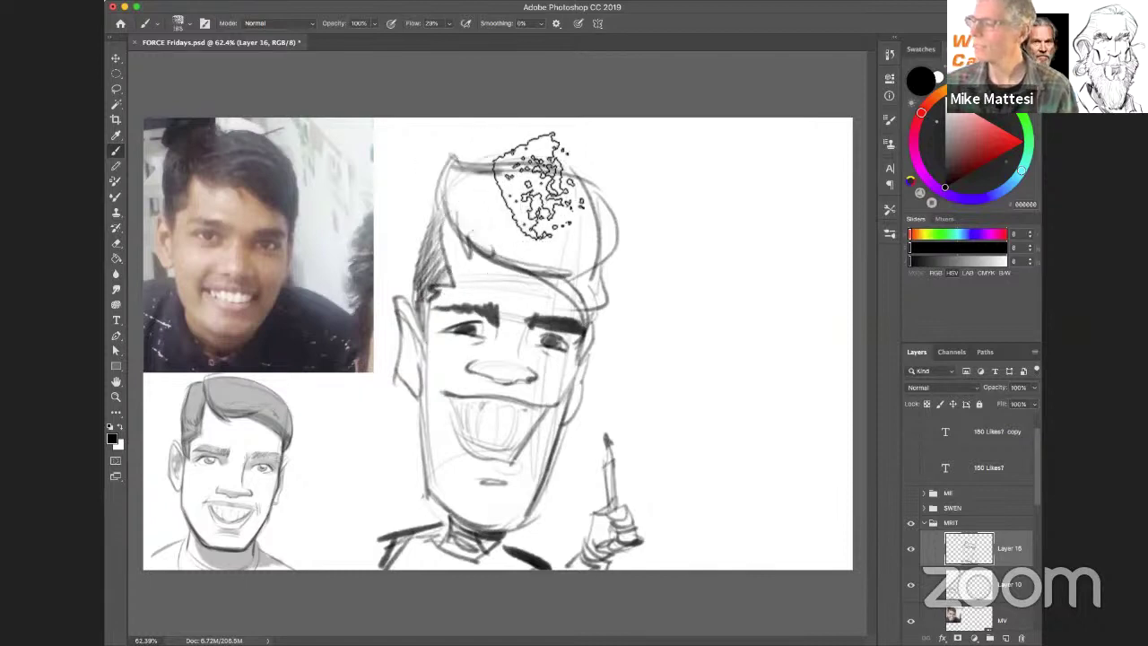
pyautogui.moveTo(531, 185)
pyautogui.mouseDown()
pyautogui.moveTo(487, 186)
pyautogui.moveTo(575, 197)
pyautogui.moveTo(482, 192)
pyautogui.moveTo(583, 204)
pyautogui.moveTo(464, 206)
pyautogui.moveTo(553, 208)
pyautogui.moveTo(560, 222)
pyautogui.moveTo(505, 209)
pyautogui.moveTo(596, 231)
pyautogui.moveTo(492, 235)
pyautogui.moveTo(544, 268)
pyautogui.moveTo(492, 252)
pyautogui.moveTo(606, 258)
pyautogui.moveTo(521, 229)
pyautogui.moveTo(551, 208)
pyautogui.moveTo(618, 246)
pyautogui.moveTo(616, 222)
pyautogui.moveTo(585, 202)
pyautogui.moveTo(607, 258)
pyautogui.moveTo(570, 281)
pyautogui.moveTo(600, 283)
pyautogui.moveTo(608, 323)
pyautogui.moveTo(616, 258)
pyautogui.moveTo(596, 268)
pyautogui.moveTo(459, 203)
pyautogui.moveTo(481, 242)
pyautogui.moveTo(472, 186)
pyautogui.moveTo(524, 178)
pyautogui.moveTo(608, 226)
pyautogui.moveTo(509, 246)
pyautogui.moveTo(467, 233)
pyautogui.moveTo(456, 281)
pyautogui.moveTo(453, 248)
pyautogui.moveTo(445, 258)
pyautogui.moveTo(458, 291)
pyautogui.moveTo(453, 333)
pyautogui.mouseUp()
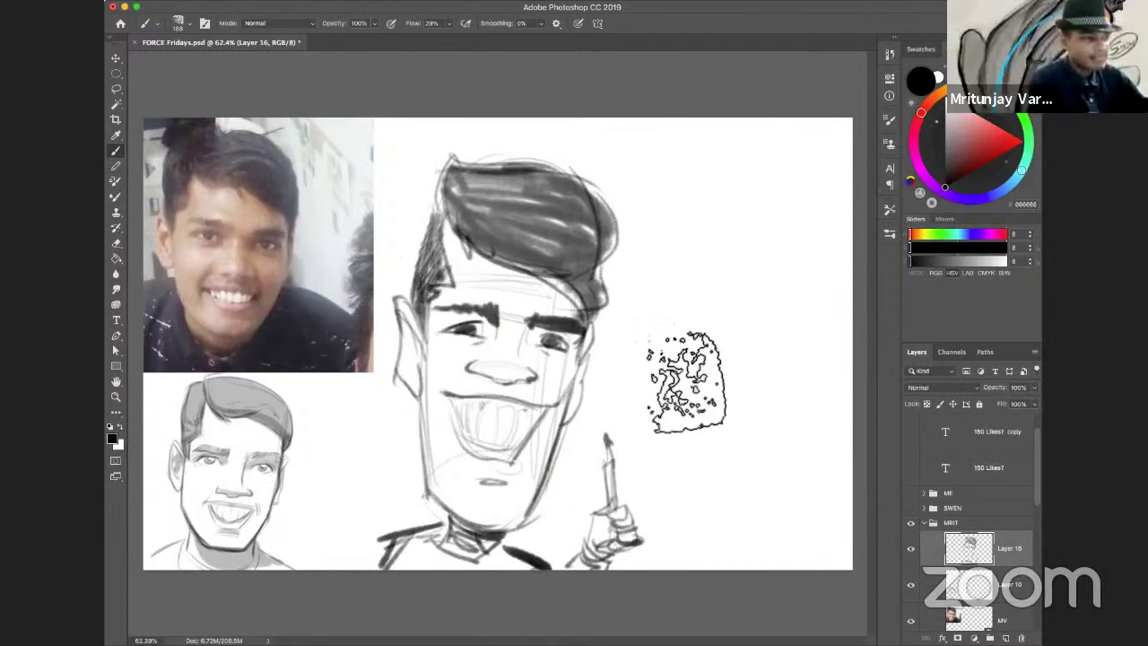
# Move the finished caricature towards the photo to free space for another head, and reduce the brush size for line work.
pyautogui.press('v')
pyautogui.moveTo(660, 400); pyautogui.dragTo(558, 408)
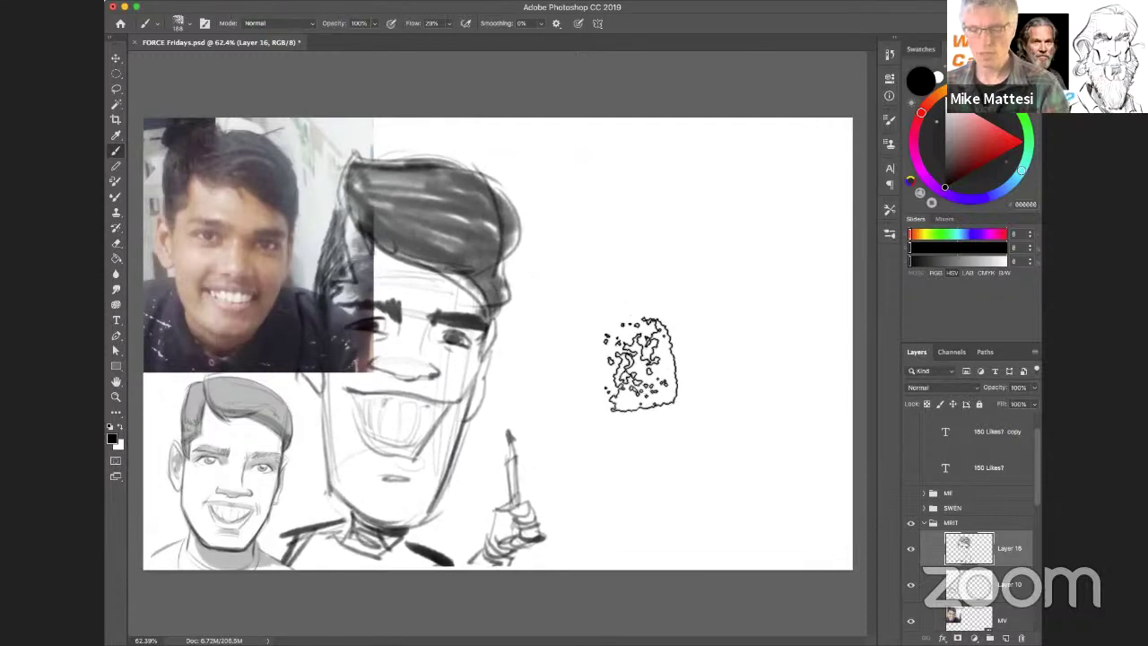
pyautogui.press('[')
pyautogui.press('[')
pyautogui.press('[')
pyautogui.press('[')
pyautogui.press('[')
pyautogui.press('[')
pyautogui.press('[')
pyautogui.press('[')
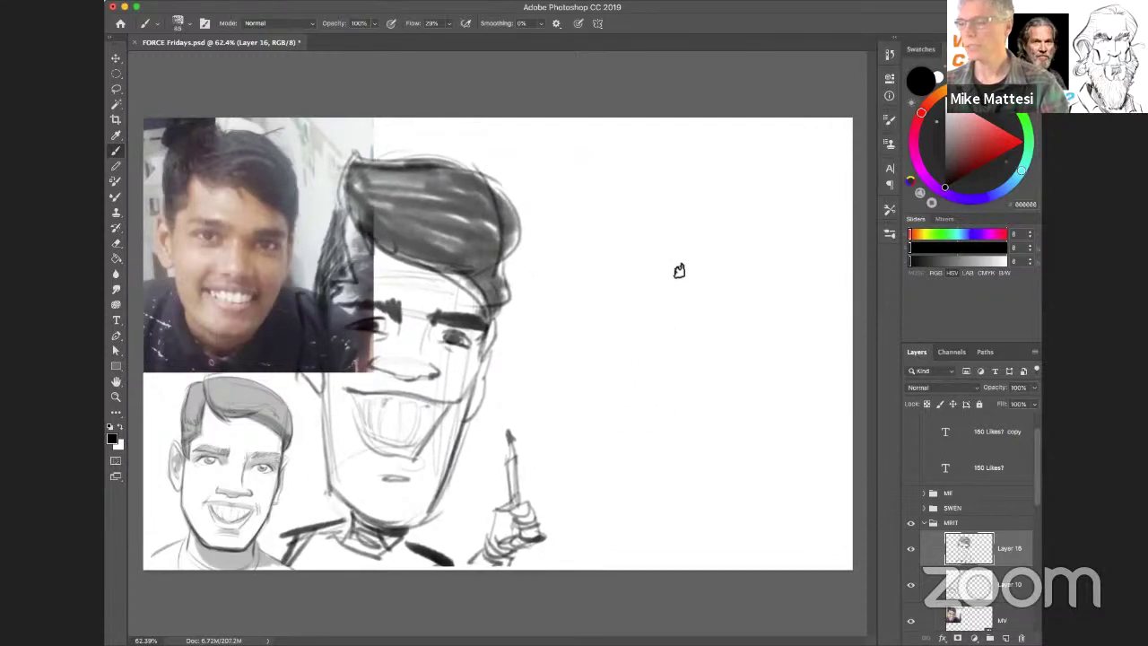
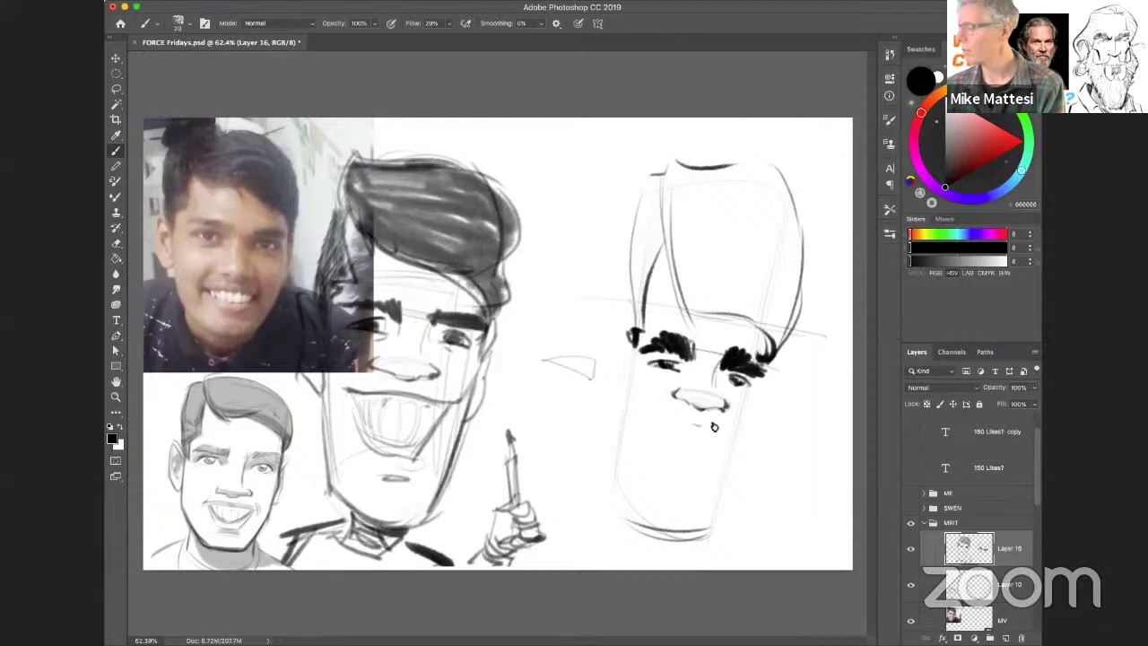
# Draw a deep, wide-open smile with tooth lines below the long head's nose, and outline the near ear.
pyautogui.moveTo(695, 423); pyautogui.dragTo(645, 411)
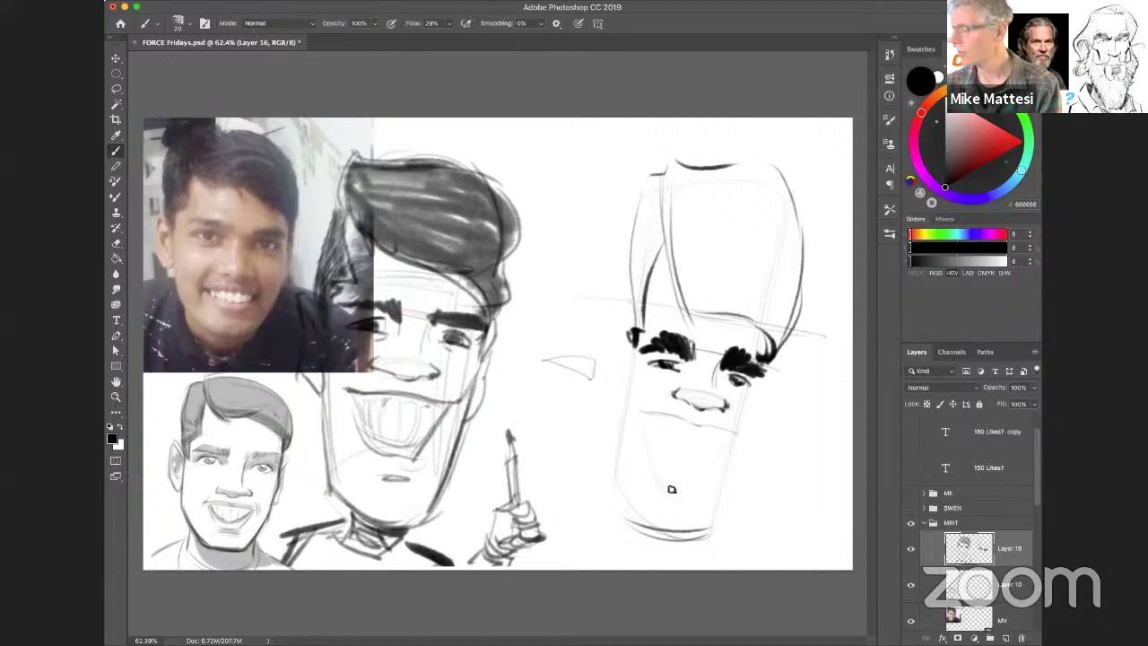
pyautogui.moveTo(735, 435)
pyautogui.mouseDown()
pyautogui.moveTo(700, 491)
pyautogui.moveTo(662, 476)
pyautogui.mouseUp()
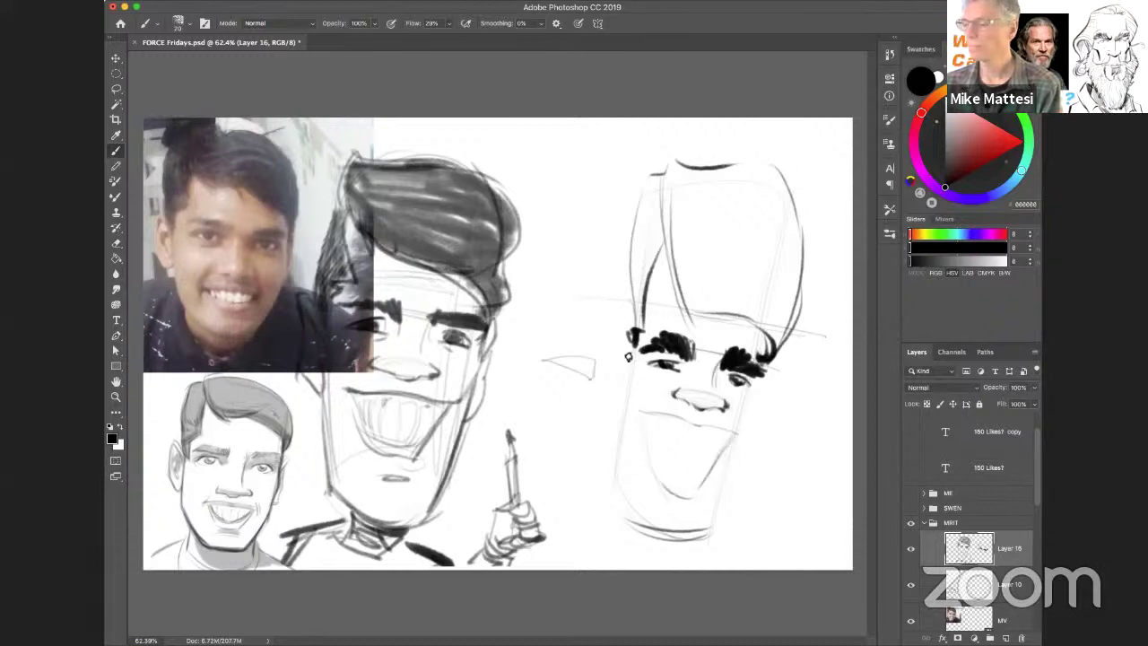
pyautogui.moveTo(613, 337); pyautogui.dragTo(616, 415)
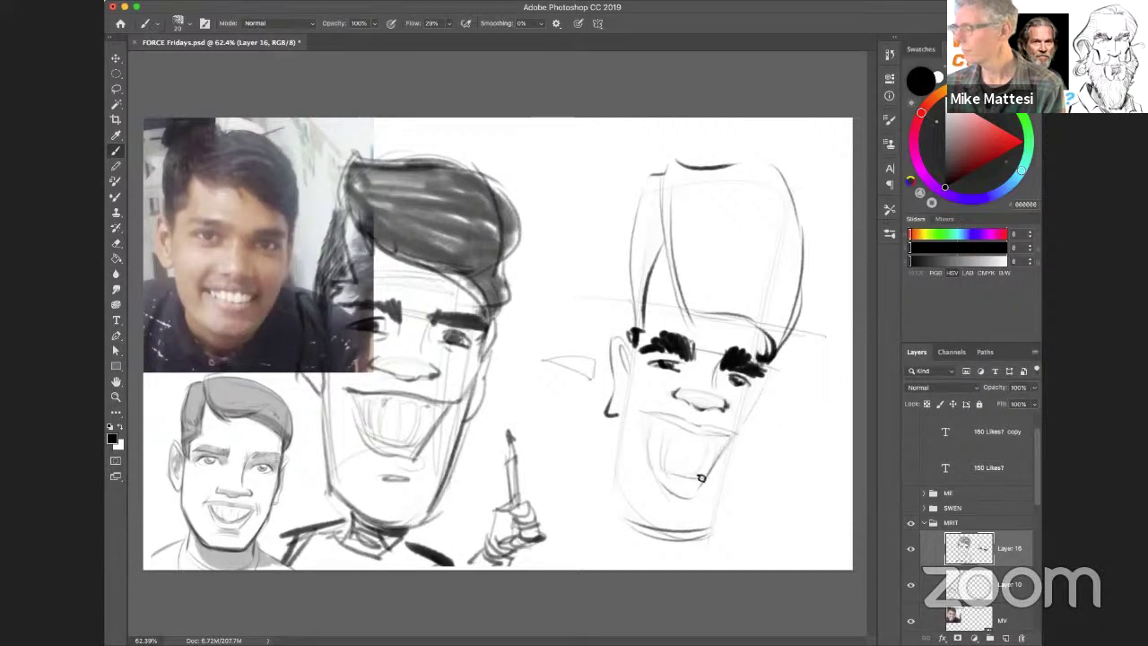
pyautogui.moveTo(731, 438)
pyautogui.mouseDown()
pyautogui.moveTo(681, 496)
pyautogui.moveTo(666, 492)
pyautogui.mouseUp()
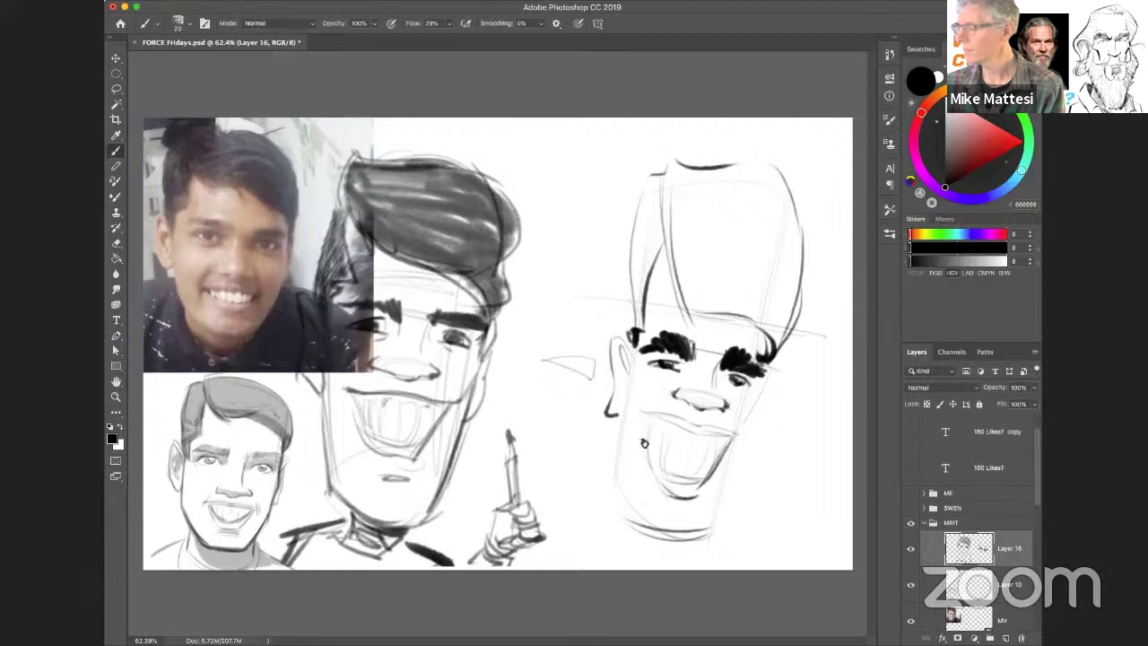
pyautogui.moveTo(642, 418); pyautogui.dragTo(680, 497)
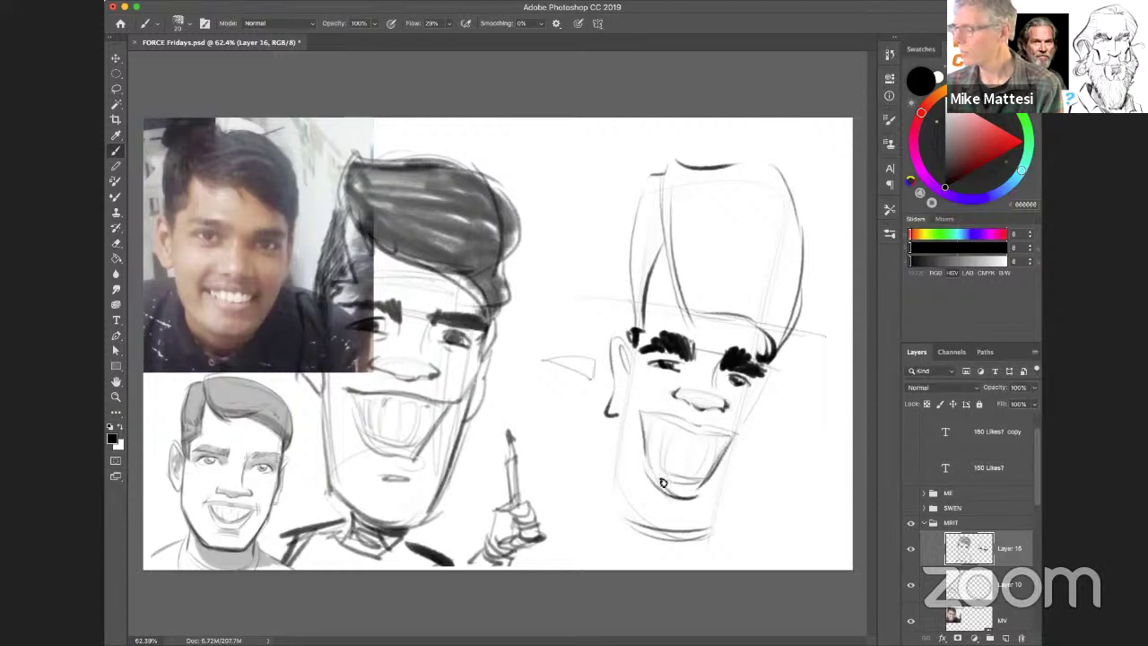
# Ink the jaw and chin outline around the smile and add a small neck, collar and shoulders beneath it.
pyautogui.moveTo(639, 416)
pyautogui.mouseDown()
pyautogui.moveTo(741, 437)
pyautogui.moveTo(648, 412)
pyautogui.moveTo(615, 485)
pyautogui.moveTo(662, 529)
pyautogui.moveTo(707, 530)
pyautogui.mouseUp()
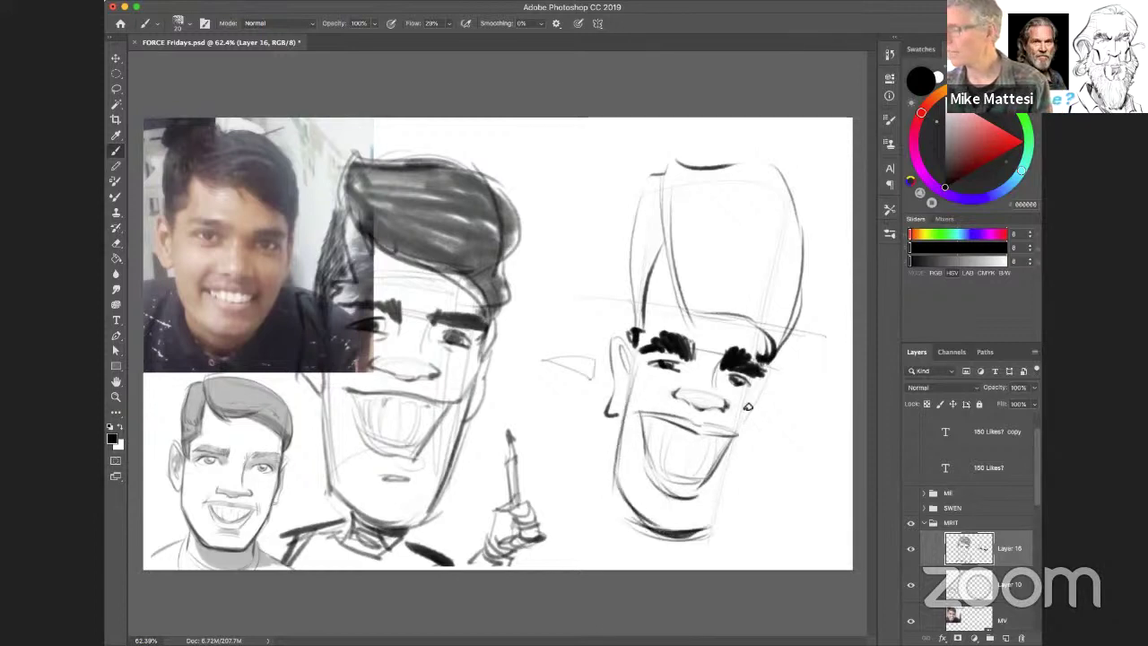
pyautogui.moveTo(753, 391); pyautogui.dragTo(716, 525)
pyautogui.moveTo(750, 407); pyautogui.dragTo(705, 531)
pyautogui.moveTo(725, 493)
pyautogui.mouseDown()
pyautogui.moveTo(700, 523)
pyautogui.moveTo(638, 538)
pyautogui.moveTo(638, 550)
pyautogui.moveTo(691, 567)
pyautogui.mouseUp()
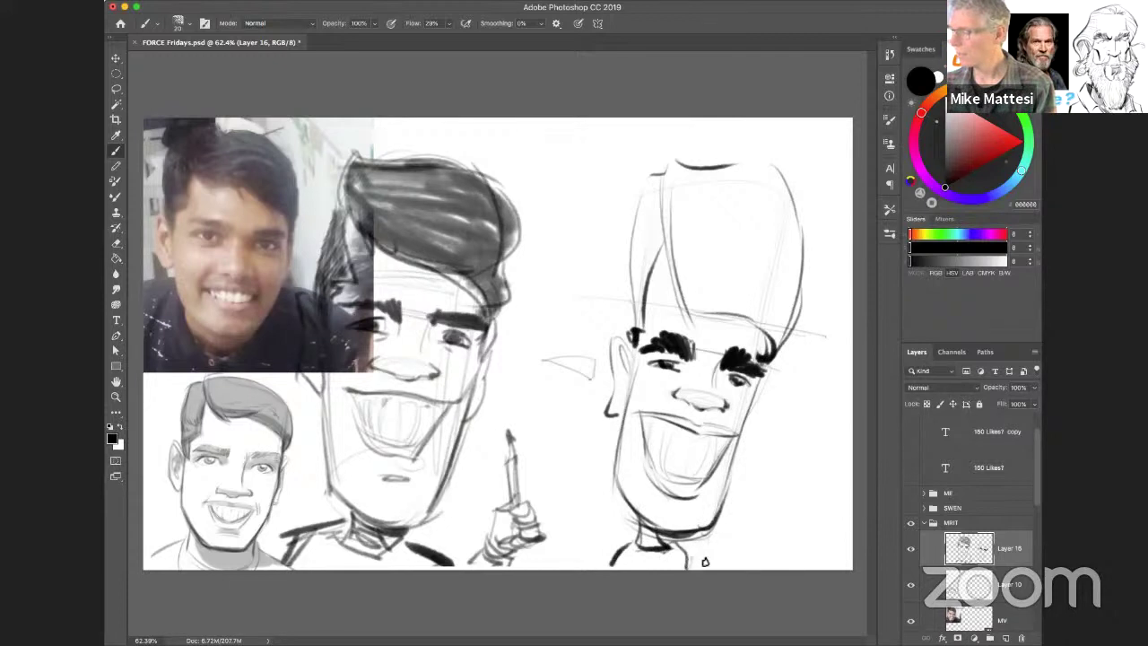
# Sketch a small raised hand holding an upright paintbrush beside the chin, and thicken the near shoulder line.
pyautogui.moveTo(741, 519)
pyautogui.mouseDown()
pyautogui.moveTo(767, 511)
pyautogui.moveTo(747, 520)
pyautogui.moveTo(772, 529)
pyautogui.moveTo(740, 542)
pyautogui.mouseUp()
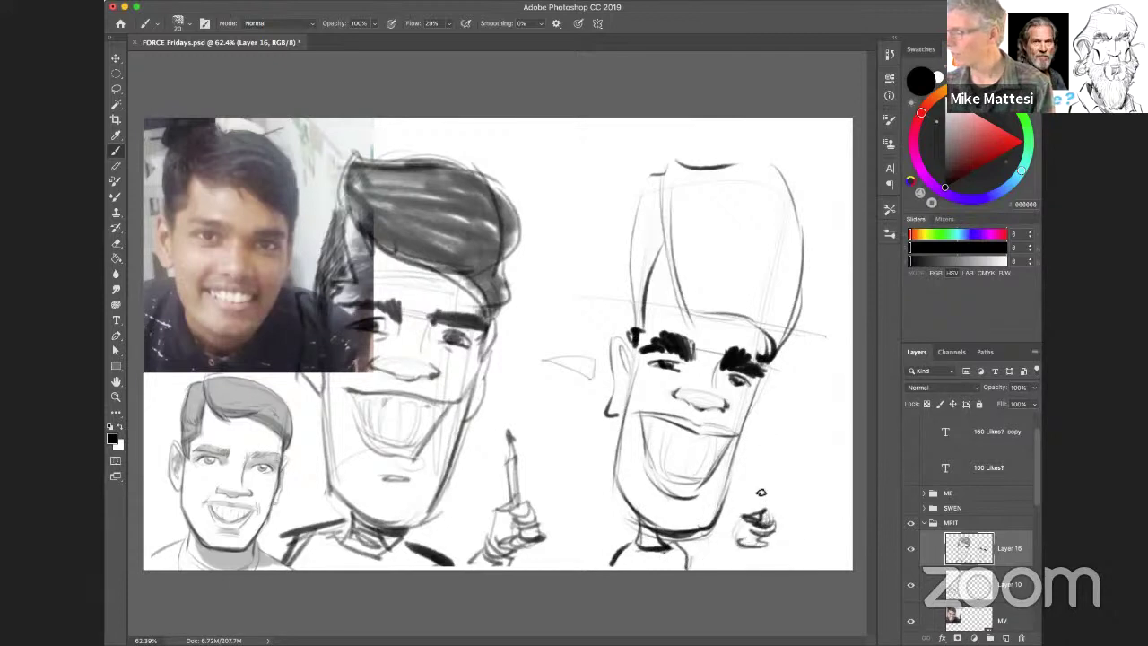
pyautogui.moveTo(759, 486)
pyautogui.mouseDown()
pyautogui.moveTo(770, 427)
pyautogui.moveTo(761, 477)
pyautogui.moveTo(770, 465)
pyautogui.moveTo(758, 461)
pyautogui.moveTo(778, 448)
pyautogui.moveTo(772, 456)
pyautogui.moveTo(775, 439)
pyautogui.moveTo(760, 449)
pyautogui.moveTo(771, 446)
pyautogui.moveTo(734, 551)
pyautogui.mouseUp()
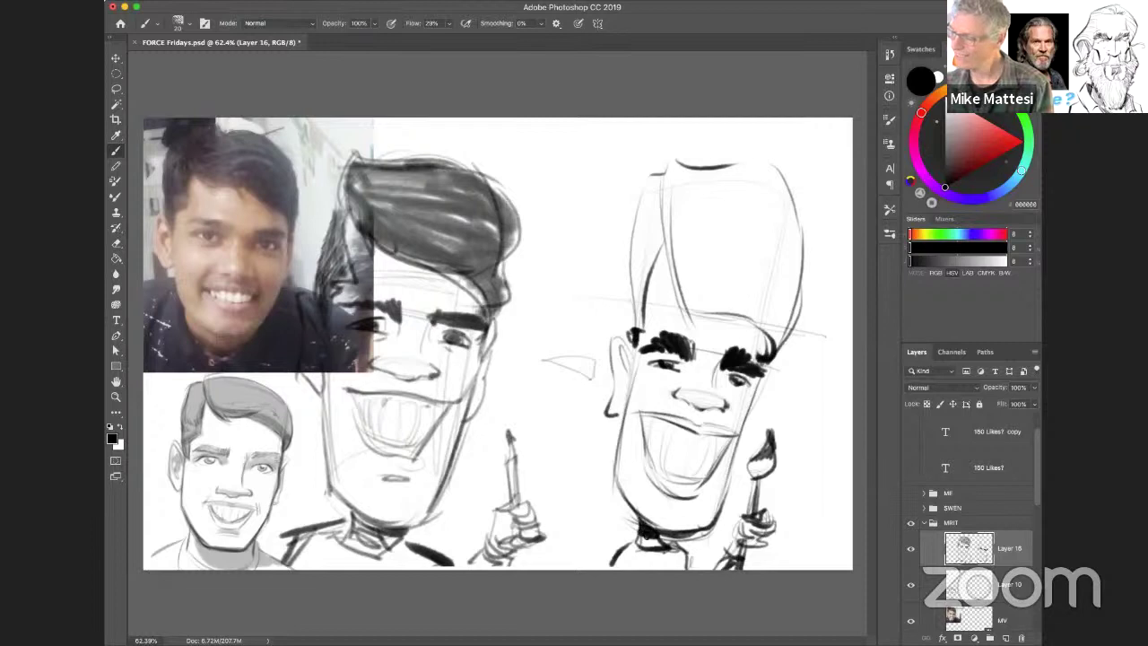
pyautogui.moveTo(621, 550); pyautogui.dragTo(630, 552)
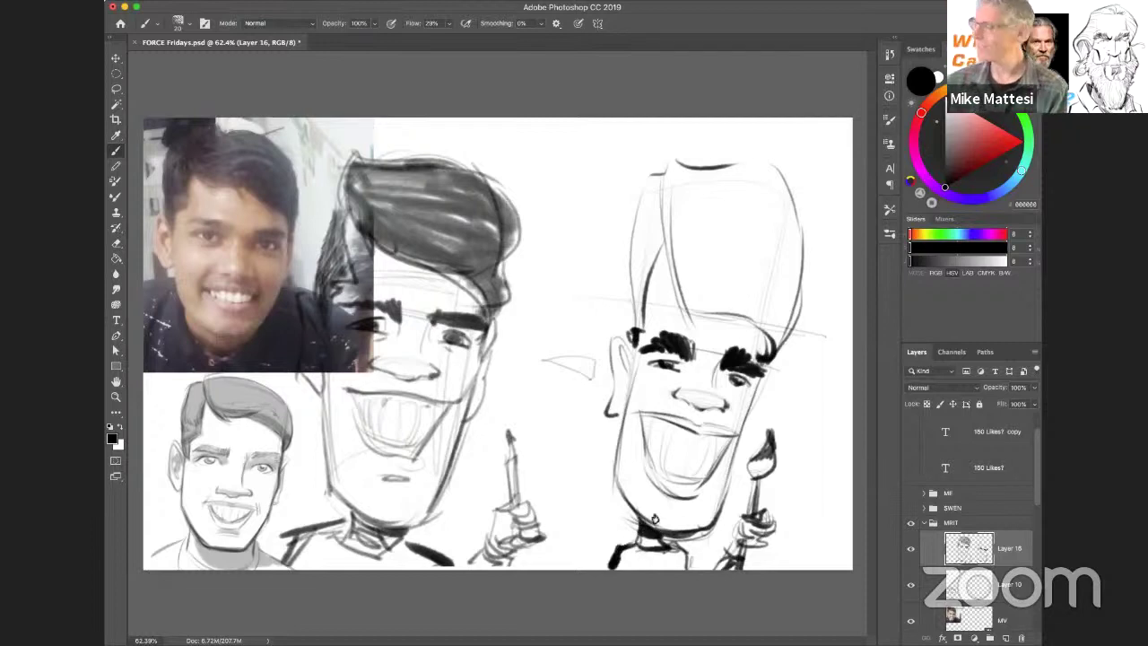
# Shade the side hair and fill the tall fringe with layered grey streaks, using a 200 px brush at 20% and 50% opacity.
pyautogui.keyDown('ctrl'); pyautogui.keyDown('alt'); pyautogui.moveTo(774, 324); pyautogui.dragTo(818, 325); pyautogui.keyUp('alt'); pyautogui.keyUp('ctrl')
pyautogui.moveTo(686, 187)
pyautogui.mouseDown()
pyautogui.moveTo(667, 220)
pyautogui.moveTo(667, 193)
pyautogui.moveTo(673, 256)
pyautogui.moveTo(663, 184)
pyautogui.moveTo(665, 273)
pyautogui.moveTo(654, 273)
pyautogui.moveTo(652, 202)
pyautogui.moveTo(649, 305)
pyautogui.moveTo(642, 247)
pyautogui.moveTo(663, 260)
pyautogui.moveTo(645, 316)
pyautogui.mouseUp()
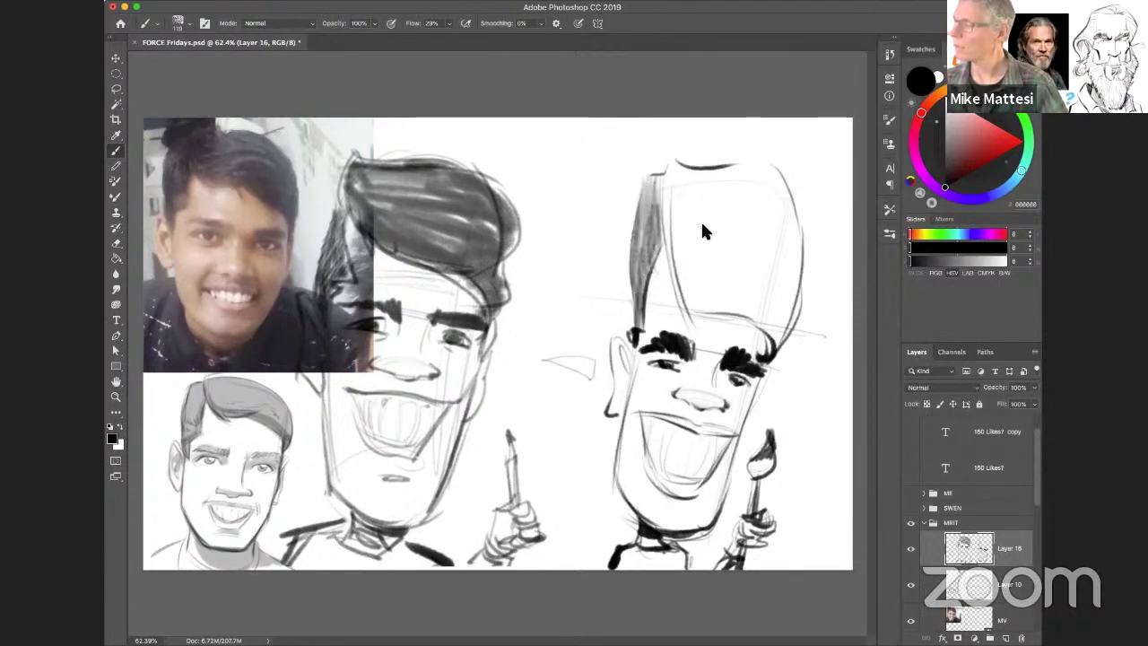
pyautogui.keyDown('ctrl'); pyautogui.keyDown('alt'); pyautogui.moveTo(718, 224); pyautogui.dragTo(741, 224); pyautogui.keyUp('alt'); pyautogui.keyUp('ctrl')
pyautogui.press('2')
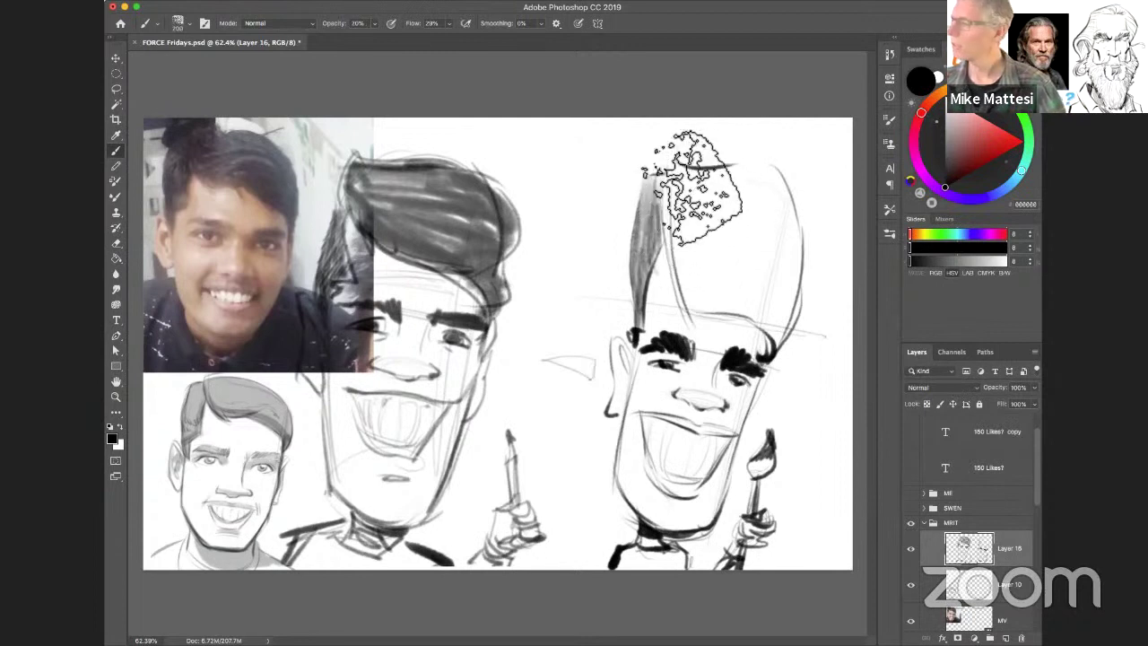
pyautogui.moveTo(698, 187); pyautogui.dragTo(712, 324)
pyautogui.moveTo(708, 190)
pyautogui.mouseDown()
pyautogui.moveTo(731, 215)
pyautogui.moveTo(722, 309)
pyautogui.moveTo(749, 306)
pyautogui.moveTo(723, 234)
pyautogui.moveTo(728, 201)
pyautogui.moveTo(767, 199)
pyautogui.moveTo(755, 197)
pyautogui.moveTo(778, 212)
pyautogui.moveTo(748, 238)
pyautogui.moveTo(742, 211)
pyautogui.moveTo(736, 226)
pyautogui.moveTo(767, 217)
pyautogui.moveTo(785, 236)
pyautogui.moveTo(788, 207)
pyautogui.moveTo(804, 246)
pyautogui.moveTo(801, 342)
pyautogui.moveTo(738, 265)
pyautogui.moveTo(703, 251)
pyautogui.moveTo(707, 275)
pyautogui.moveTo(700, 192)
pyautogui.moveTo(715, 318)
pyautogui.moveTo(694, 226)
pyautogui.moveTo(700, 184)
pyautogui.moveTo(729, 305)
pyautogui.moveTo(708, 186)
pyautogui.moveTo(751, 327)
pyautogui.moveTo(720, 215)
pyautogui.moveTo(769, 314)
pyautogui.moveTo(724, 224)
pyautogui.moveTo(764, 310)
pyautogui.moveTo(724, 305)
pyautogui.moveTo(791, 336)
pyautogui.moveTo(706, 283)
pyautogui.moveTo(805, 330)
pyautogui.moveTo(742, 259)
pyautogui.moveTo(787, 289)
pyautogui.moveTo(709, 218)
pyautogui.moveTo(806, 294)
pyautogui.moveTo(761, 218)
pyautogui.moveTo(819, 278)
pyautogui.moveTo(785, 186)
pyautogui.moveTo(803, 319)
pyautogui.moveTo(742, 189)
pyautogui.moveTo(785, 196)
pyautogui.moveTo(753, 237)
pyautogui.moveTo(734, 203)
pyautogui.moveTo(767, 236)
pyautogui.moveTo(772, 269)
pyautogui.moveTo(800, 232)
pyautogui.moveTo(792, 225)
pyautogui.moveTo(788, 344)
pyautogui.moveTo(787, 316)
pyautogui.moveTo(766, 341)
pyautogui.moveTo(799, 346)
pyautogui.mouseUp()
pyautogui.press('5')
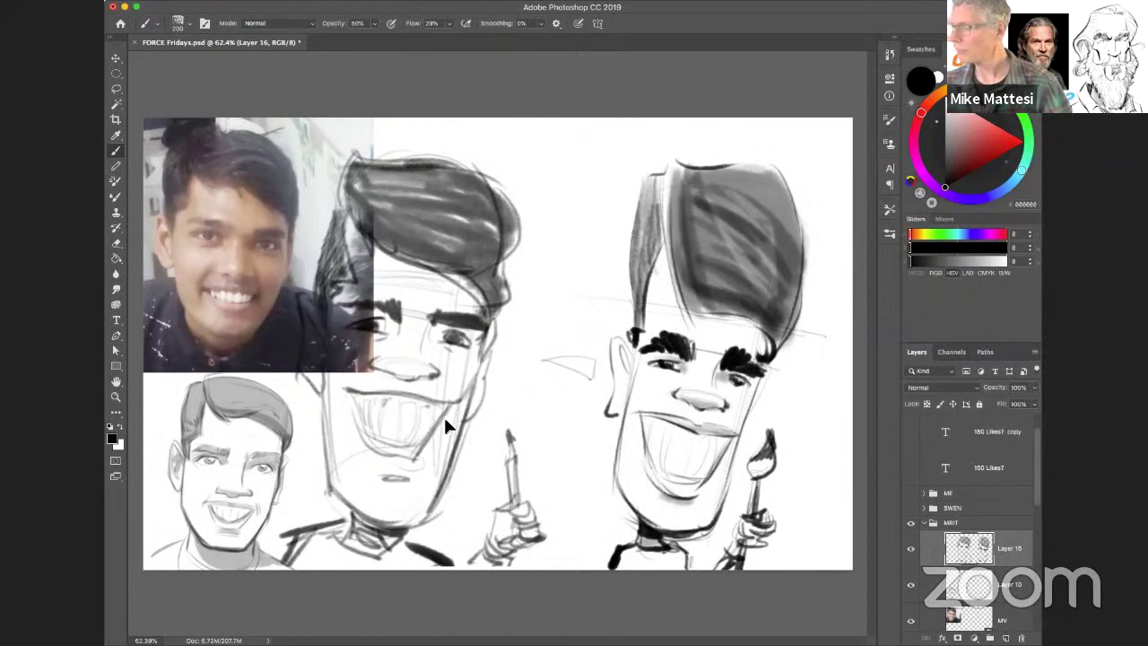
# Clear both caricatures from the canvas and lightly sketch a tall, leaning head shape with a 94 px brush at 100% opacity.
pyautogui.moveTo(444, 417)
pyautogui.mouseDown()
pyautogui.moveTo(763, 405)
pyautogui.moveTo(685, 425)
pyautogui.moveTo(734, 431)
pyautogui.mouseUp()
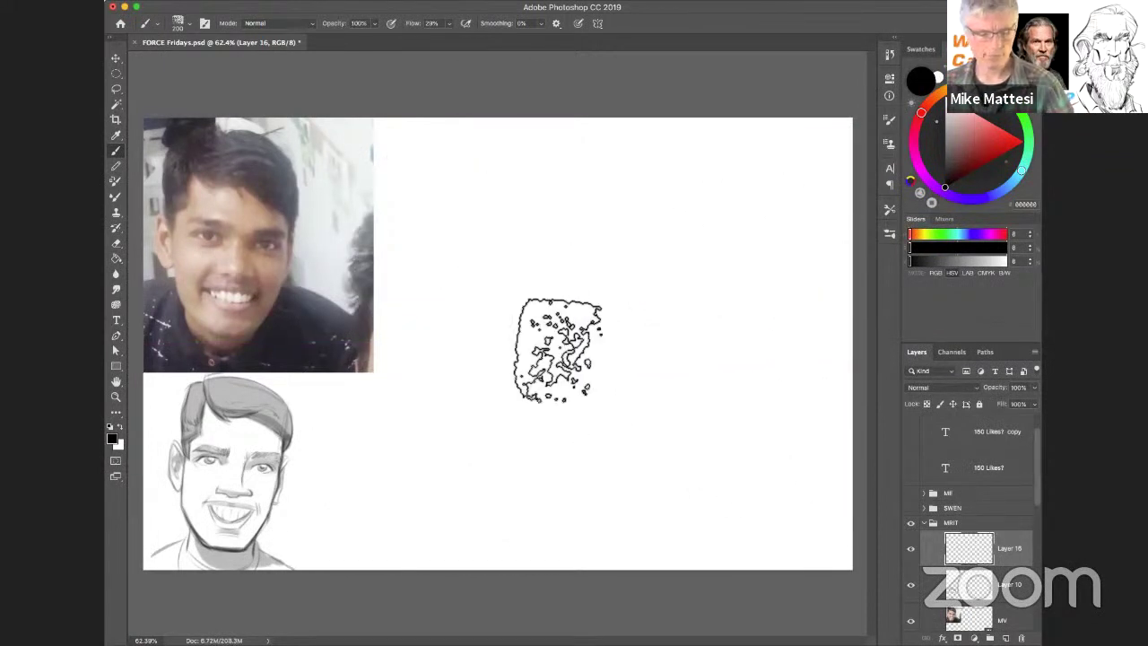
pyautogui.moveTo(555, 344); pyautogui.dragTo(531, 355)
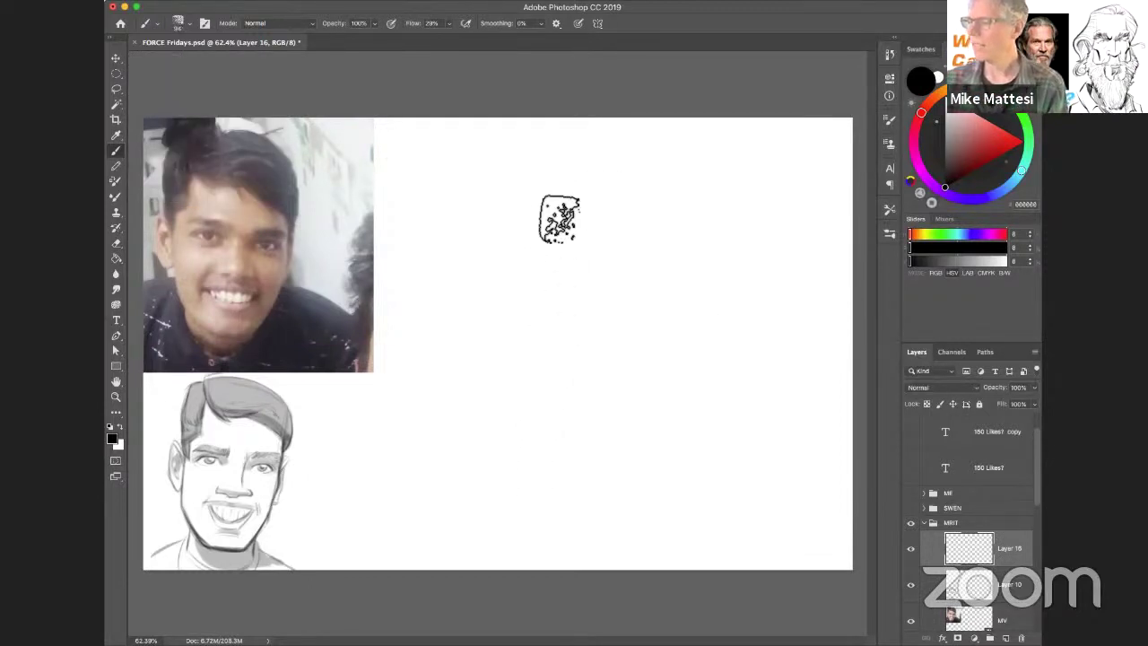
pyautogui.moveTo(543, 182); pyautogui.dragTo(495, 528)
pyautogui.moveTo(493, 448); pyautogui.dragTo(628, 158)
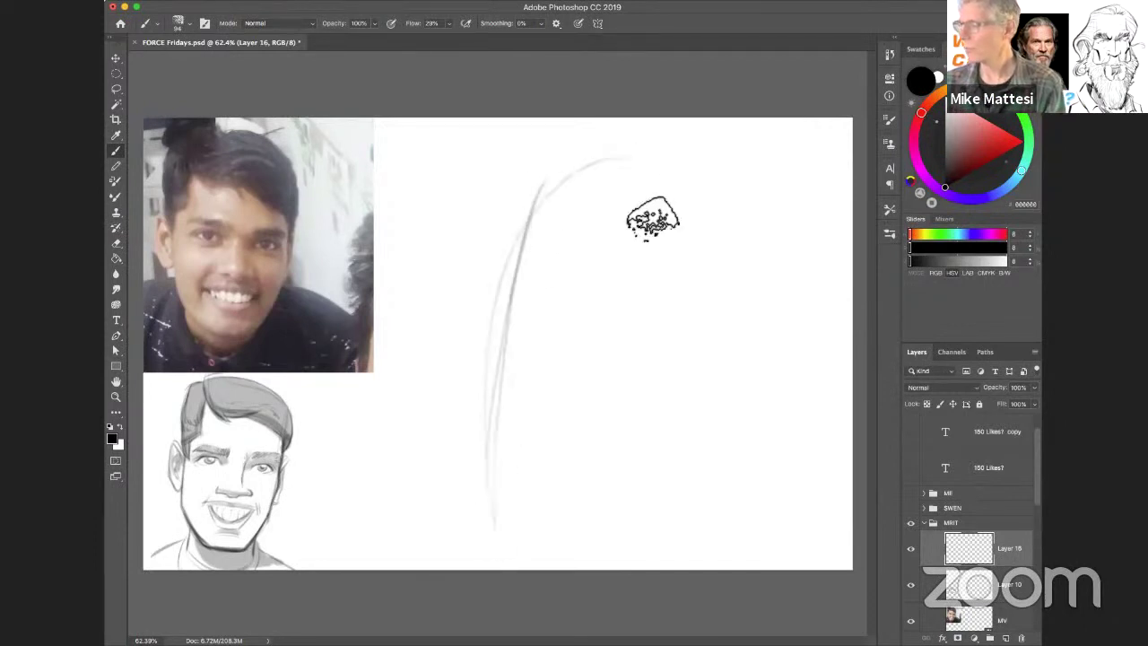
pyautogui.moveTo(654, 218)
pyautogui.mouseDown()
pyautogui.moveTo(688, 188)
pyautogui.moveTo(652, 341)
pyautogui.moveTo(623, 392)
pyautogui.moveTo(648, 419)
pyautogui.moveTo(598, 538)
pyautogui.moveTo(585, 505)
pyautogui.mouseUp()
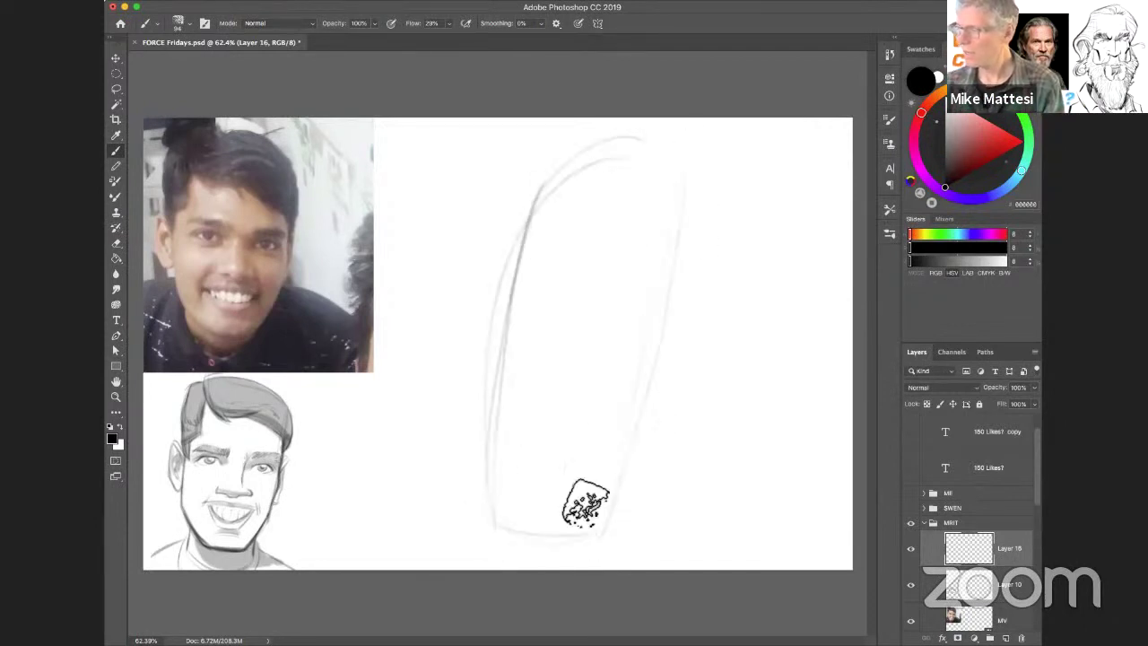
# Draw a short, low cap of hair across the top of the tall head with a parted fringe and a light brow guideline.
pyautogui.moveTo(563, 146)
pyautogui.mouseDown()
pyautogui.moveTo(606, 212)
pyautogui.moveTo(594, 193)
pyautogui.moveTo(685, 213)
pyautogui.moveTo(689, 226)
pyautogui.moveTo(612, 164)
pyautogui.moveTo(657, 155)
pyautogui.moveTo(679, 170)
pyautogui.moveTo(691, 244)
pyautogui.moveTo(683, 225)
pyautogui.moveTo(597, 179)
pyautogui.moveTo(558, 199)
pyautogui.moveTo(564, 155)
pyautogui.moveTo(541, 165)
pyautogui.moveTo(536, 229)
pyautogui.moveTo(536, 212)
pyautogui.moveTo(668, 264)
pyautogui.moveTo(645, 246)
pyautogui.moveTo(543, 240)
pyautogui.moveTo(681, 258)
pyautogui.mouseUp()
pyautogui.moveTo(536, 232); pyautogui.dragTo(675, 252)
pyautogui.moveTo(573, 168)
pyautogui.mouseDown()
pyautogui.moveTo(611, 213)
pyautogui.moveTo(691, 223)
pyautogui.mouseUp()
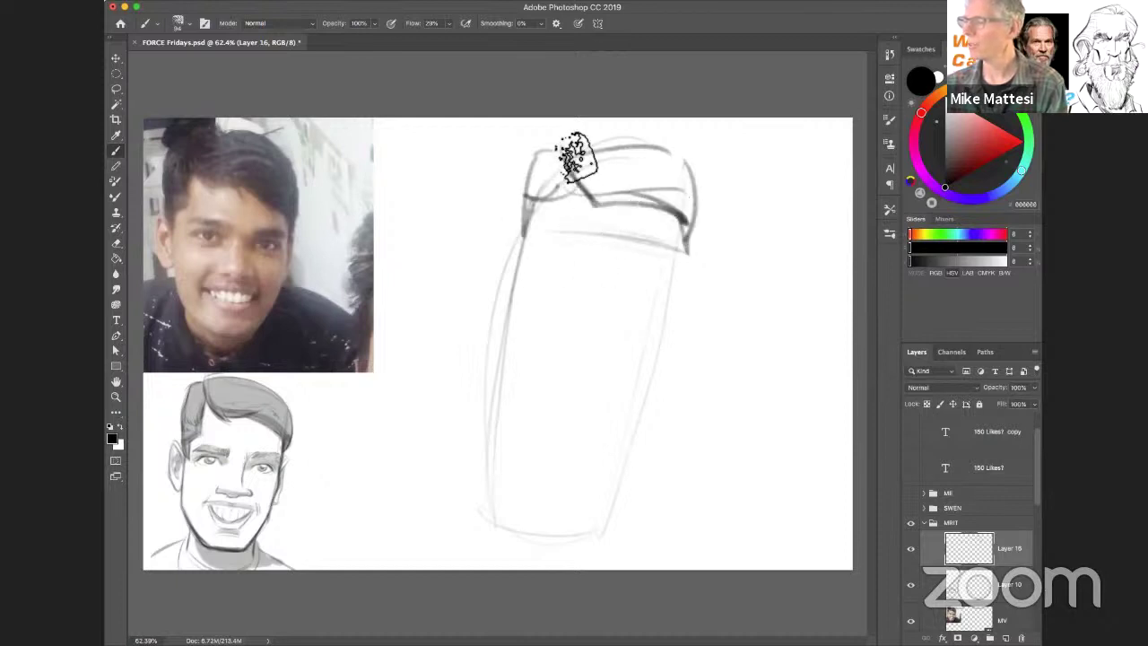
# Complete the parted fringe outline and draw the upper face with thick black eyebrows, small eyes beneath them and a flat nose.
pyautogui.moveTo(556, 142)
pyautogui.mouseDown()
pyautogui.moveTo(689, 166)
pyautogui.moveTo(703, 188)
pyautogui.moveTo(608, 205)
pyautogui.mouseUp()
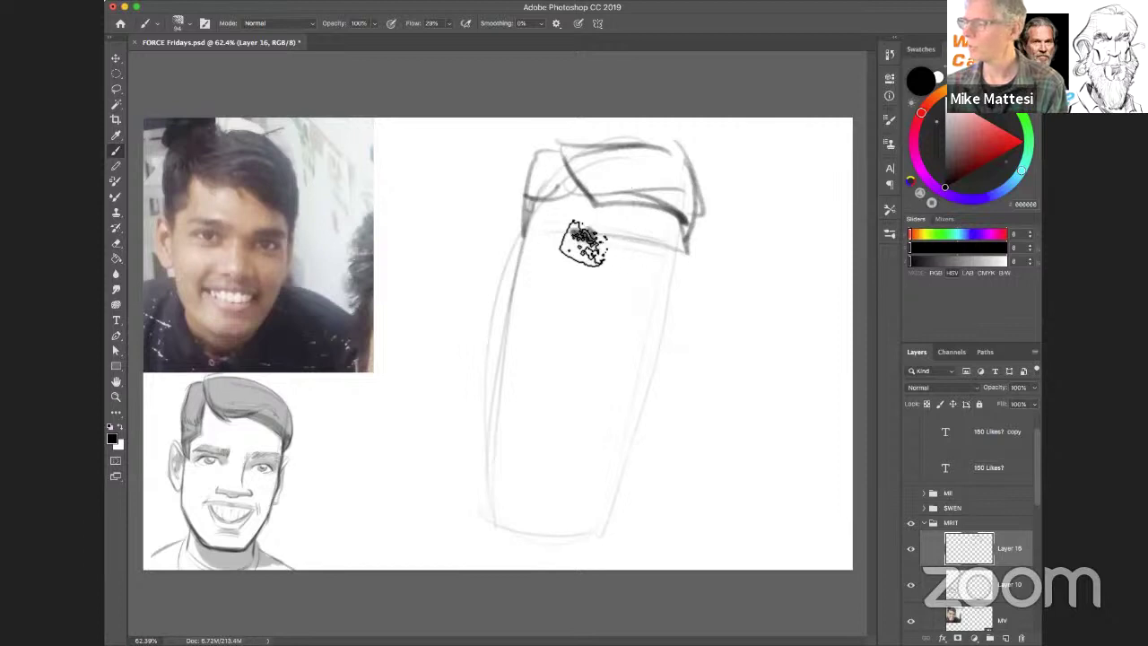
pyautogui.moveTo(583, 240)
pyautogui.mouseDown()
pyautogui.moveTo(554, 237)
pyautogui.moveTo(588, 250)
pyautogui.moveTo(551, 236)
pyautogui.mouseUp()
pyautogui.moveTo(644, 261); pyautogui.dragTo(685, 253)
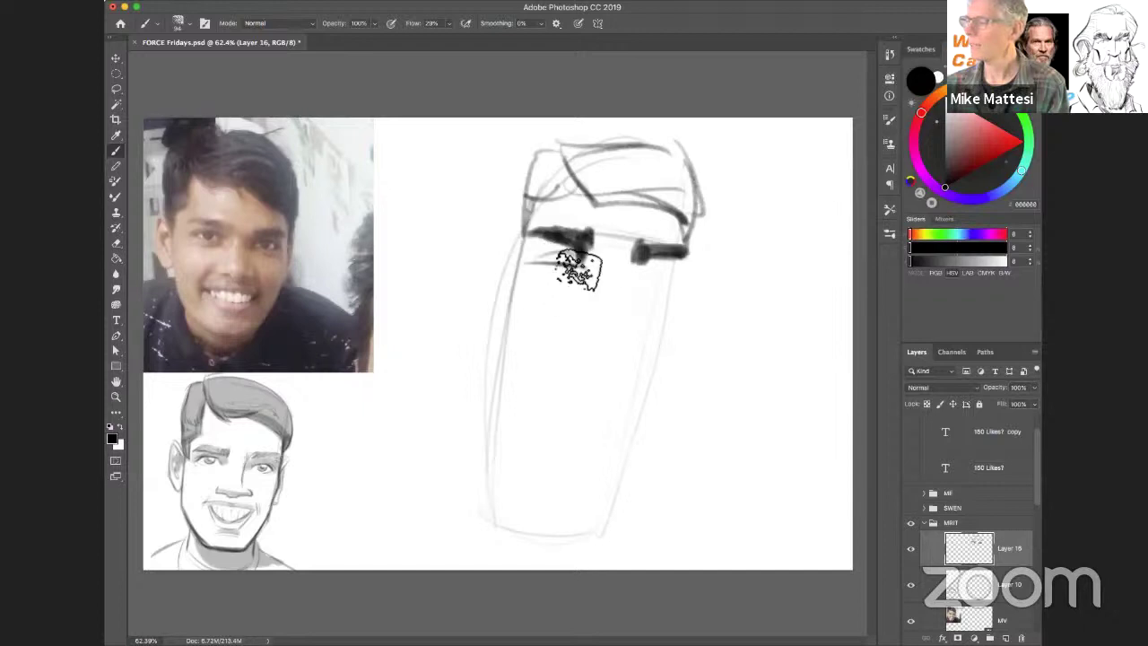
pyautogui.moveTo(579, 269); pyautogui.dragTo(563, 261)
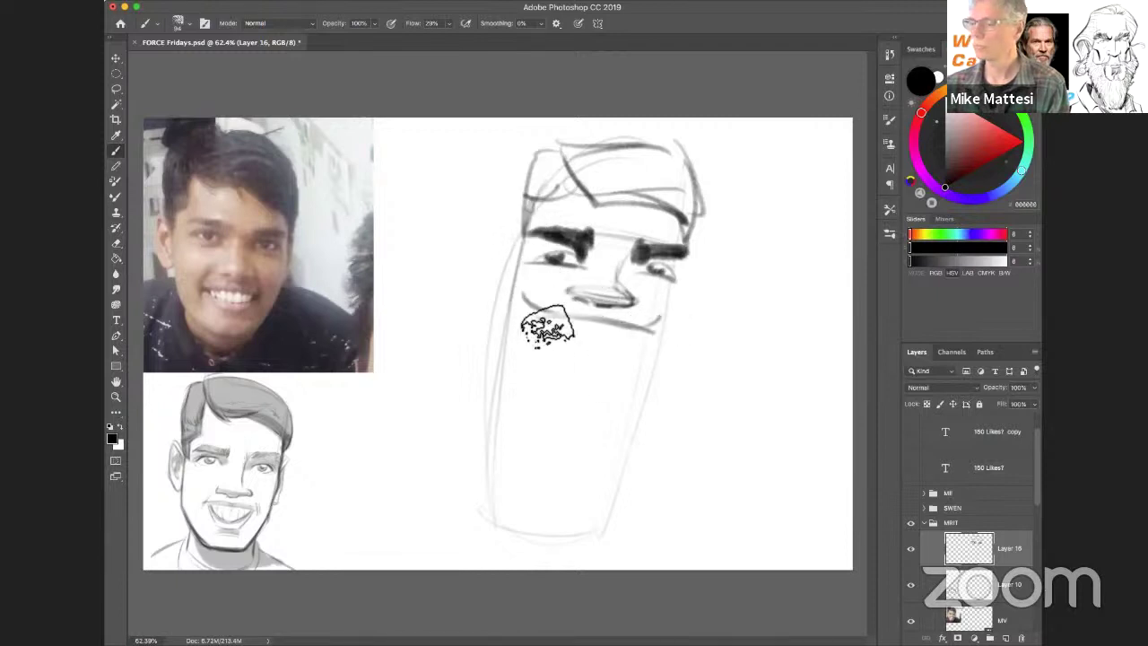
# Draw a huge open grin reaching down almost to the chin, filled with long narrow teeth.
pyautogui.moveTo(534, 314); pyautogui.dragTo(553, 484)
pyautogui.moveTo(650, 336)
pyautogui.mouseDown()
pyautogui.moveTo(601, 495)
pyautogui.moveTo(554, 489)
pyautogui.mouseUp()
pyautogui.moveTo(531, 307); pyautogui.dragTo(542, 443)
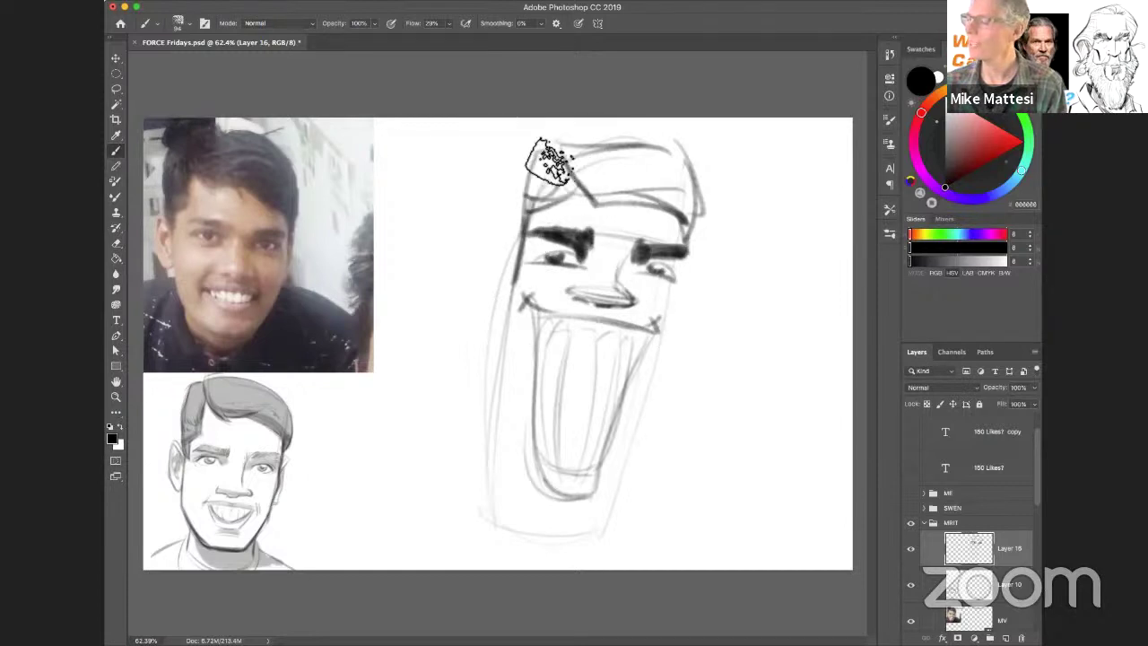
# Add the near ear and strengthen the head's outline from the side hair down the long jaw and around the chin.
pyautogui.moveTo(536, 182)
pyautogui.mouseDown()
pyautogui.moveTo(581, 187)
pyautogui.moveTo(533, 218)
pyautogui.moveTo(559, 185)
pyautogui.mouseUp()
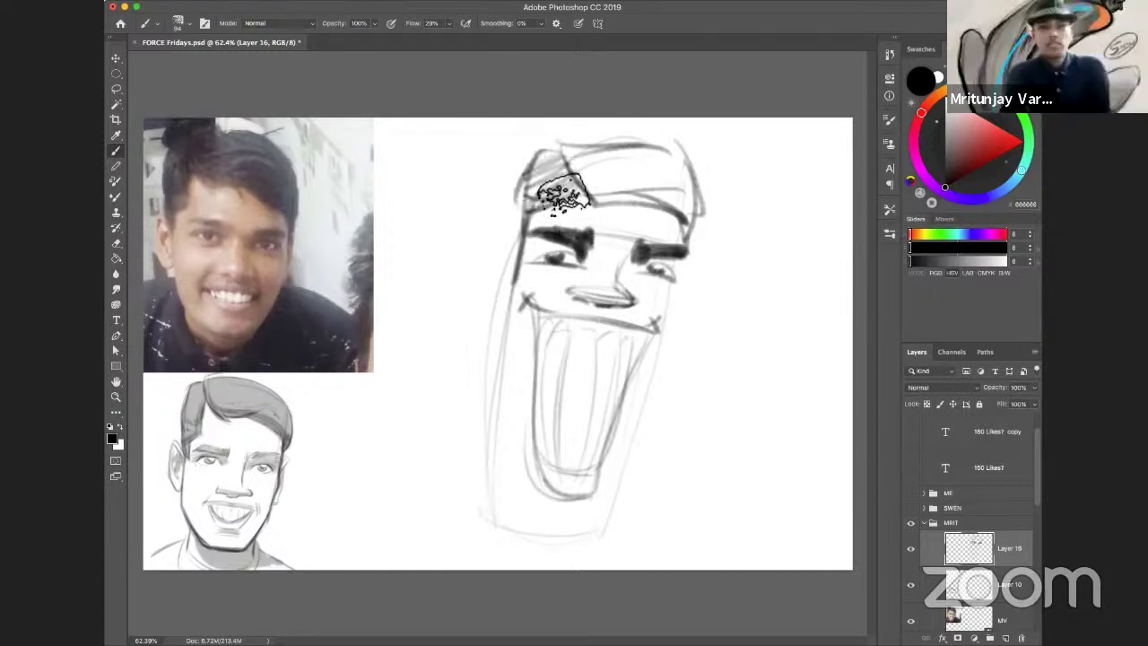
pyautogui.moveTo(513, 278)
pyautogui.mouseDown()
pyautogui.moveTo(496, 258)
pyautogui.moveTo(502, 350)
pyautogui.mouseUp()
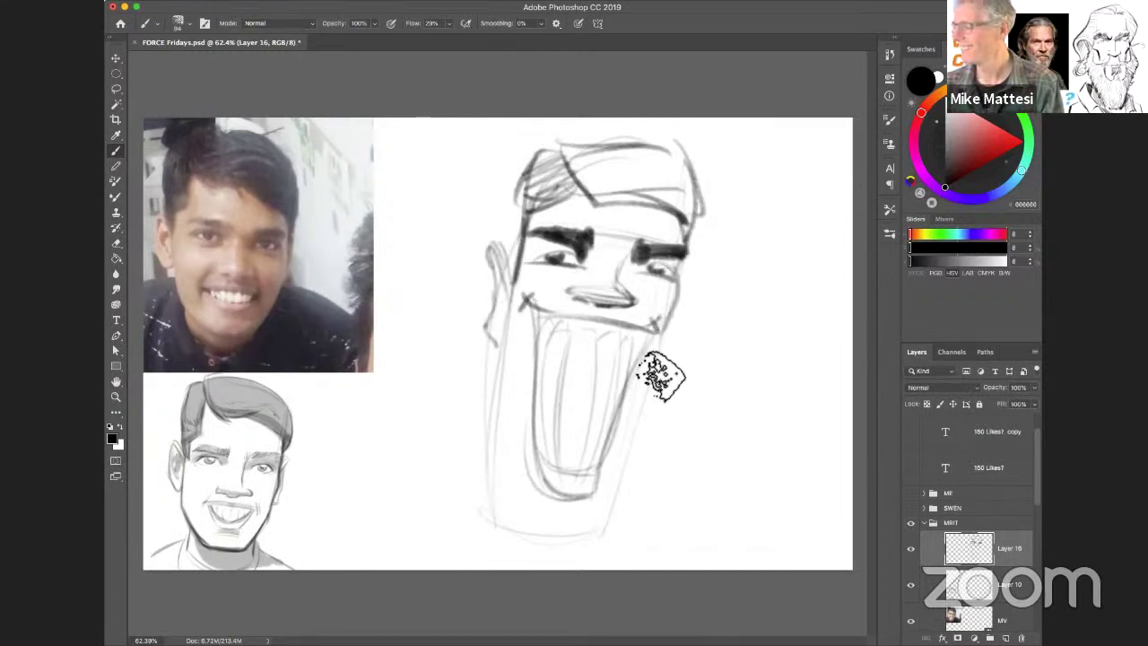
pyautogui.moveTo(512, 516); pyautogui.dragTo(594, 540)
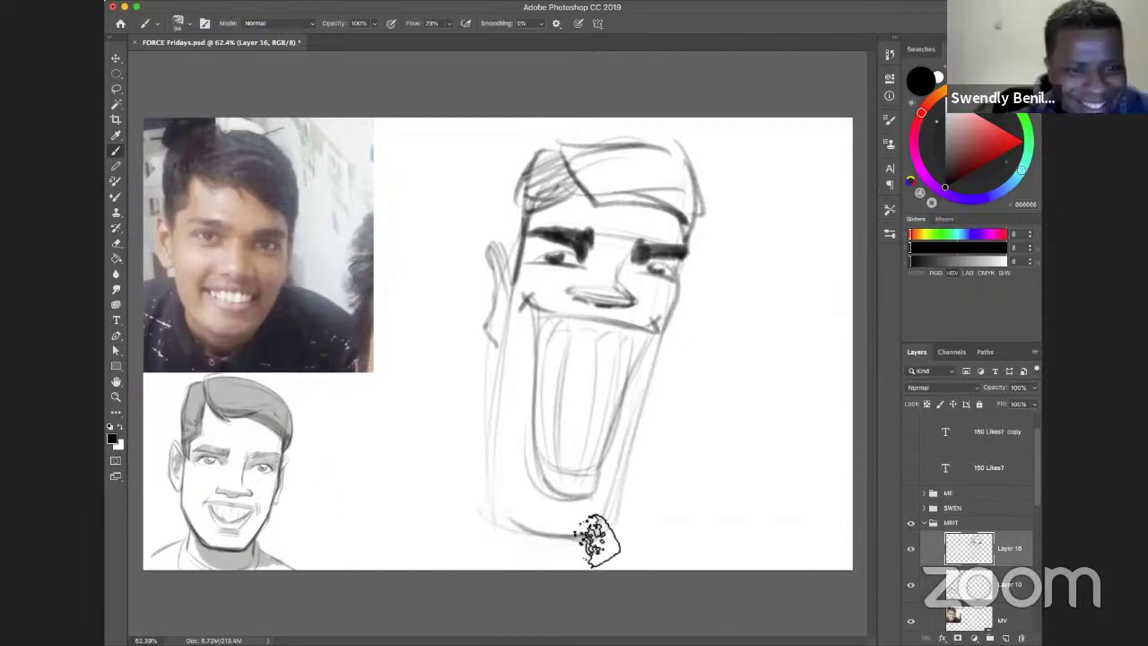
pyautogui.moveTo(514, 289); pyautogui.dragTo(497, 498)
pyautogui.moveTo(502, 334)
pyautogui.mouseDown()
pyautogui.moveTo(511, 515)
pyautogui.moveTo(532, 546)
pyautogui.moveTo(640, 410)
pyautogui.moveTo(671, 350)
pyautogui.moveTo(612, 510)
pyautogui.mouseUp()
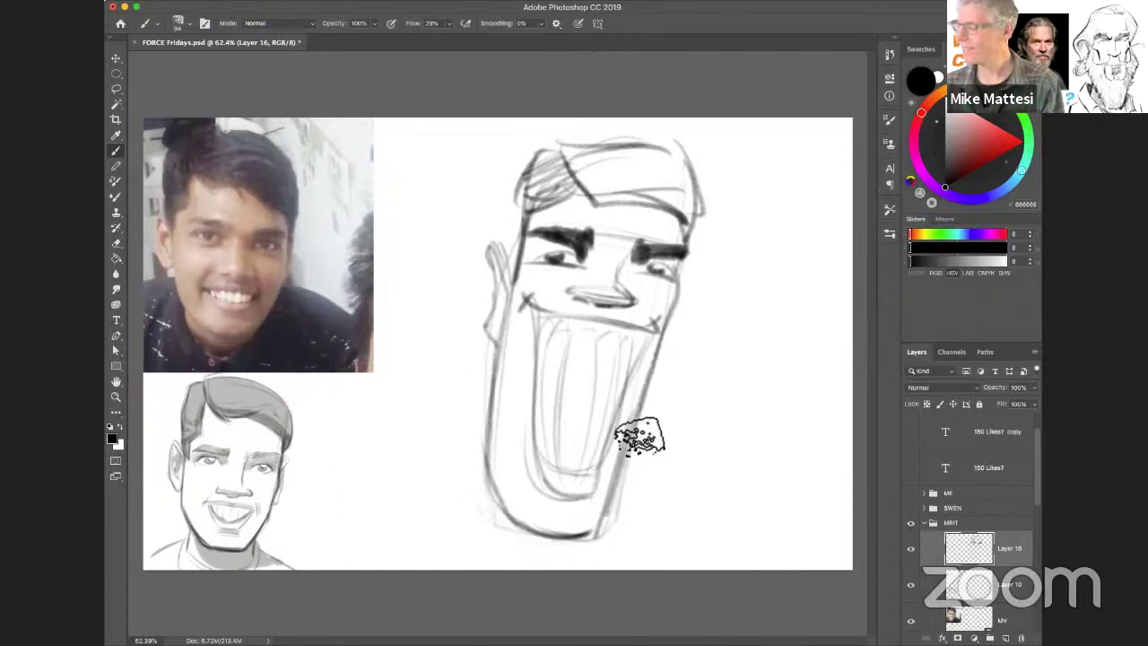
pyautogui.moveTo(662, 357); pyautogui.dragTo(604, 531)
pyautogui.moveTo(571, 314)
pyautogui.mouseDown()
pyautogui.moveTo(622, 323)
pyautogui.moveTo(650, 337)
pyautogui.moveTo(566, 319)
pyautogui.moveTo(655, 335)
pyautogui.moveTo(601, 319)
pyautogui.moveTo(659, 323)
pyautogui.mouseUp()
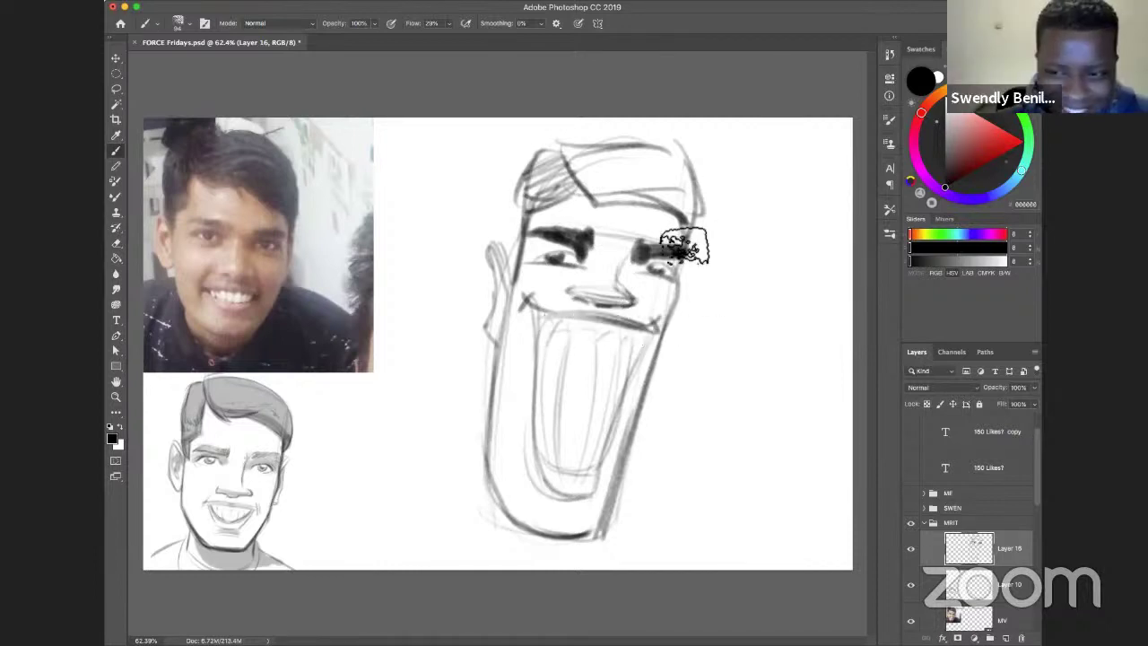
# Fill the low fringe with dark sweeping hair streaks and darken the near sideburn.
pyautogui.moveTo(590, 190)
pyautogui.mouseDown()
pyautogui.moveTo(682, 199)
pyautogui.moveTo(685, 217)
pyautogui.mouseUp()
pyautogui.moveTo(574, 158)
pyautogui.mouseDown()
pyautogui.moveTo(653, 161)
pyautogui.moveTo(608, 166)
pyautogui.moveTo(616, 172)
pyautogui.moveTo(588, 179)
pyautogui.moveTo(602, 191)
pyautogui.moveTo(702, 191)
pyautogui.moveTo(656, 160)
pyautogui.moveTo(709, 220)
pyautogui.moveTo(665, 174)
pyautogui.moveTo(694, 220)
pyautogui.moveTo(646, 193)
pyautogui.moveTo(688, 197)
pyautogui.moveTo(644, 193)
pyautogui.mouseUp()
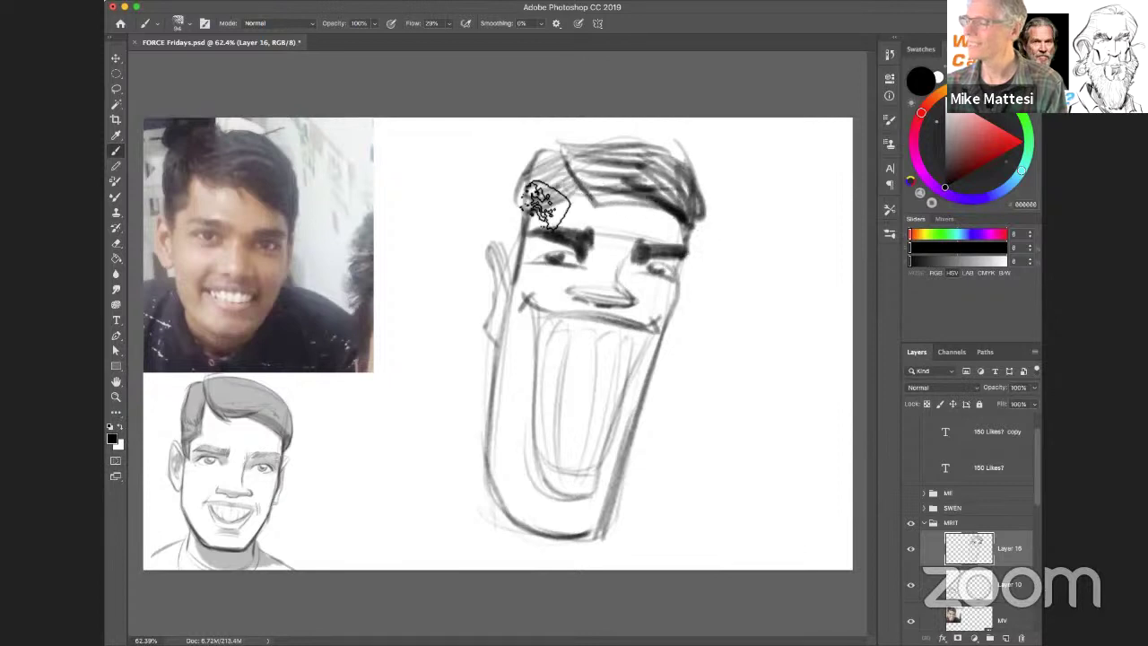
pyautogui.moveTo(531, 216); pyautogui.dragTo(525, 224)
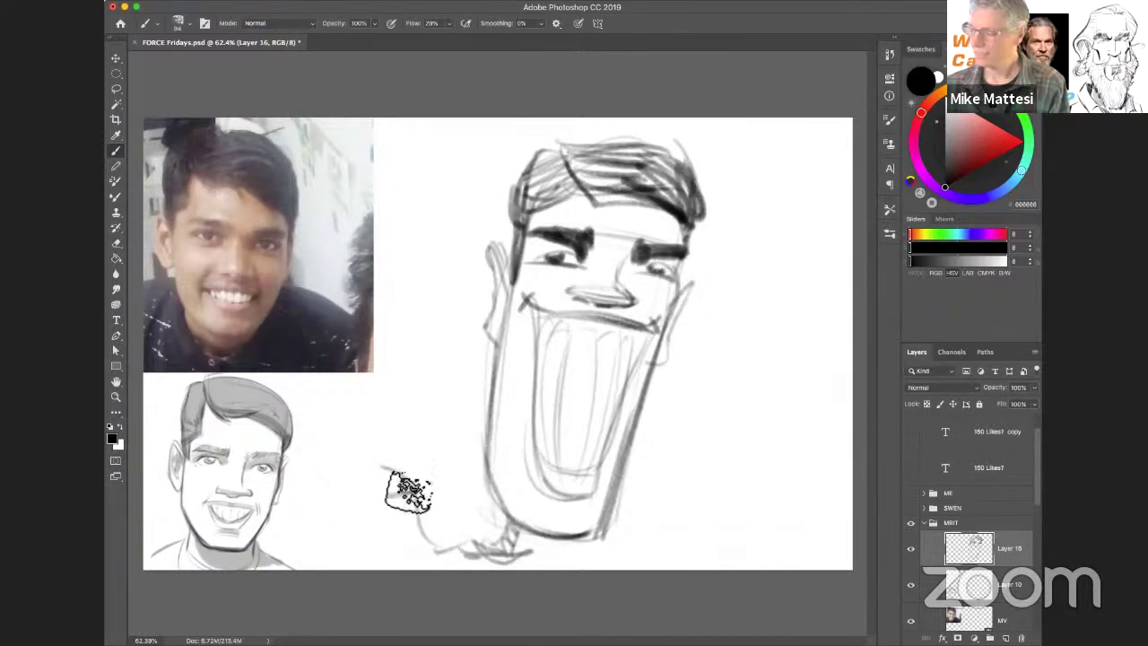
# Sketch a thin bent arm beside the chin, its small hand holding up a large toothbrush.
pyautogui.moveTo(396, 487); pyautogui.dragTo(426, 487)
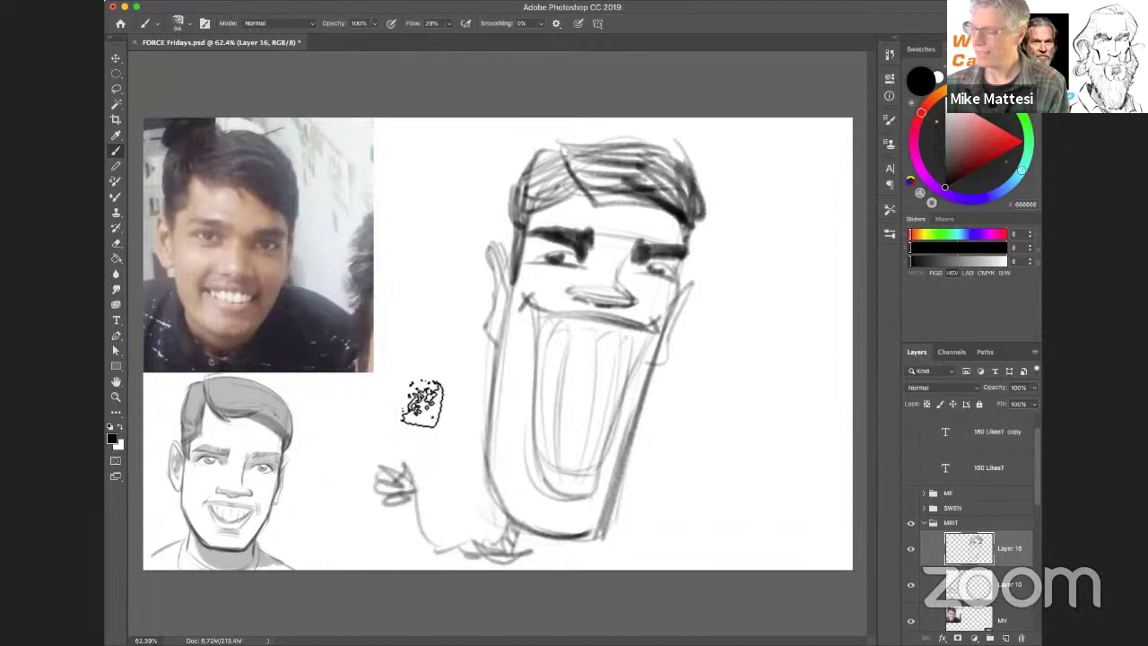
pyautogui.moveTo(421, 394)
pyautogui.mouseDown()
pyautogui.moveTo(408, 486)
pyautogui.moveTo(430, 361)
pyautogui.moveTo(385, 413)
pyautogui.moveTo(411, 388)
pyautogui.moveTo(417, 357)
pyautogui.moveTo(399, 426)
pyautogui.moveTo(410, 359)
pyautogui.moveTo(385, 414)
pyautogui.moveTo(406, 408)
pyautogui.moveTo(430, 365)
pyautogui.moveTo(404, 440)
pyautogui.mouseUp()
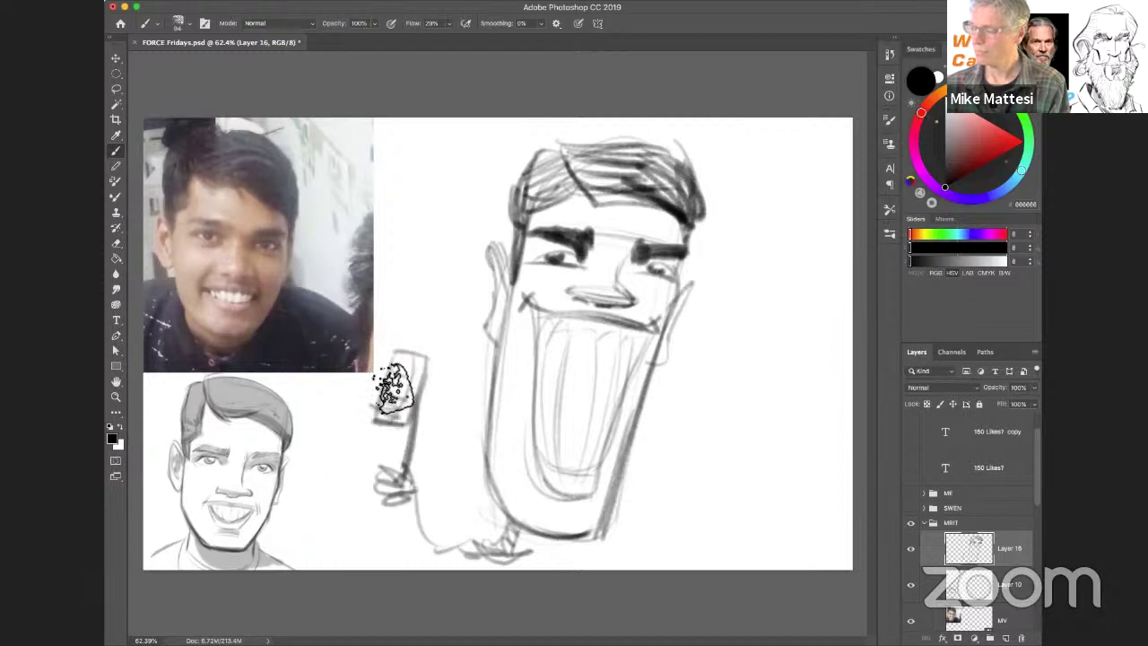
pyautogui.moveTo(393, 387)
pyautogui.mouseDown()
pyautogui.moveTo(413, 360)
pyautogui.moveTo(377, 403)
pyautogui.moveTo(440, 363)
pyautogui.moveTo(404, 502)
pyautogui.mouseUp()
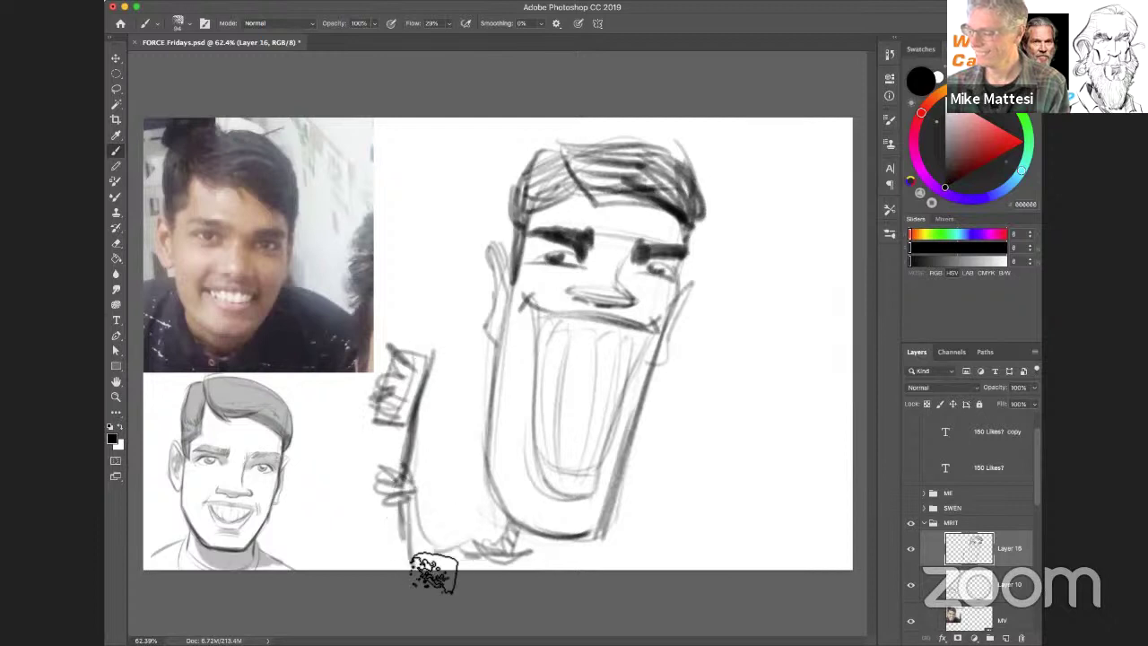
pyautogui.moveTo(452, 572)
pyautogui.mouseDown()
pyautogui.moveTo(507, 546)
pyautogui.moveTo(495, 547)
pyautogui.moveTo(531, 553)
pyautogui.mouseUp()
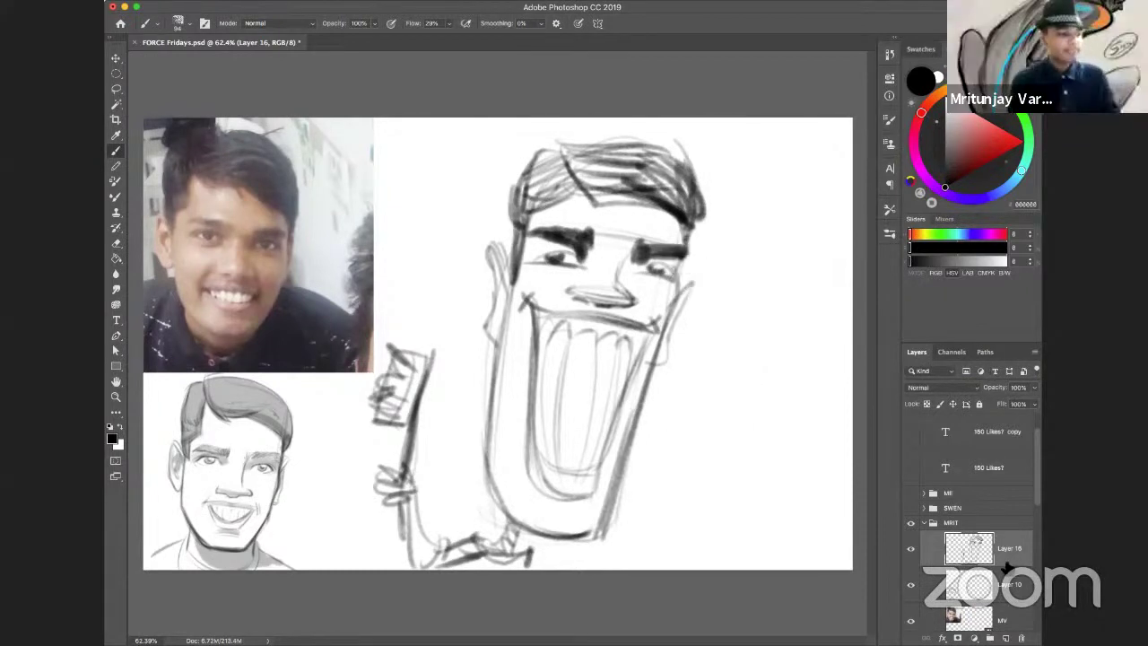
# Mark the caricature's block shapes and facial divisions in thick red, then circle the small reference sketch and link it to the head.
pyautogui.click(1024, 142)
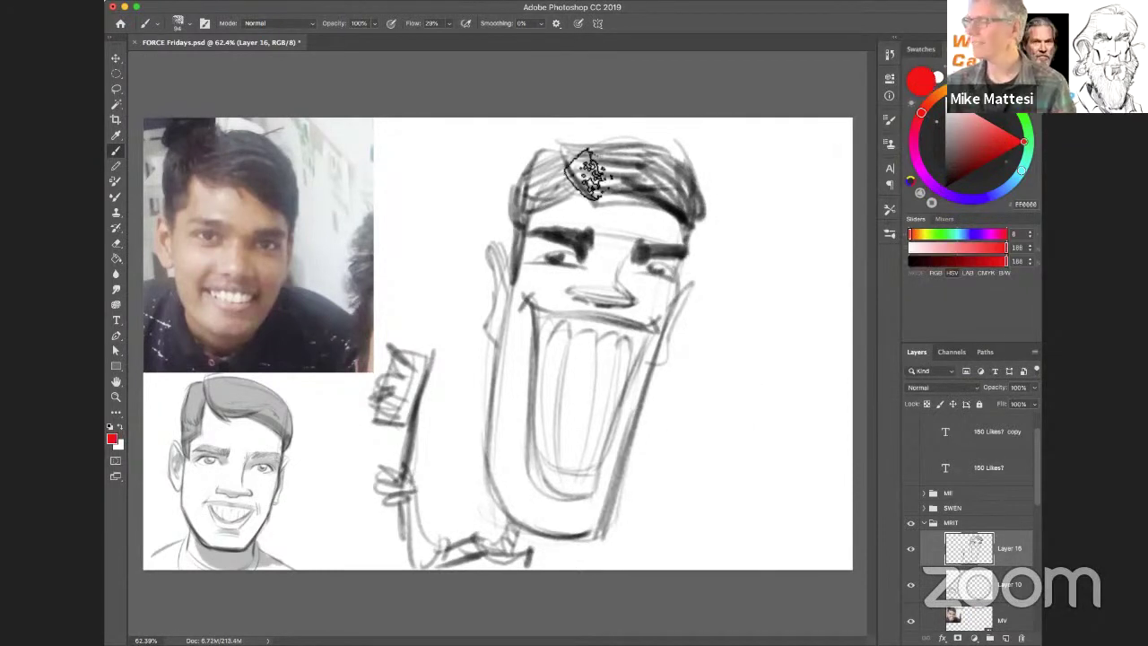
pyautogui.moveTo(546, 123)
pyautogui.mouseDown()
pyautogui.moveTo(620, 551)
pyautogui.moveTo(610, 141)
pyautogui.moveTo(544, 125)
pyautogui.mouseUp()
pyautogui.moveTo(637, 237)
pyautogui.mouseDown()
pyautogui.moveTo(565, 142)
pyautogui.moveTo(534, 268)
pyautogui.moveTo(693, 285)
pyautogui.moveTo(564, 231)
pyautogui.moveTo(605, 299)
pyautogui.moveTo(596, 289)
pyautogui.moveTo(591, 305)
pyautogui.moveTo(645, 291)
pyautogui.moveTo(549, 294)
pyautogui.moveTo(525, 339)
pyautogui.moveTo(517, 443)
pyautogui.moveTo(621, 510)
pyautogui.moveTo(673, 348)
pyautogui.moveTo(542, 314)
pyautogui.mouseUp()
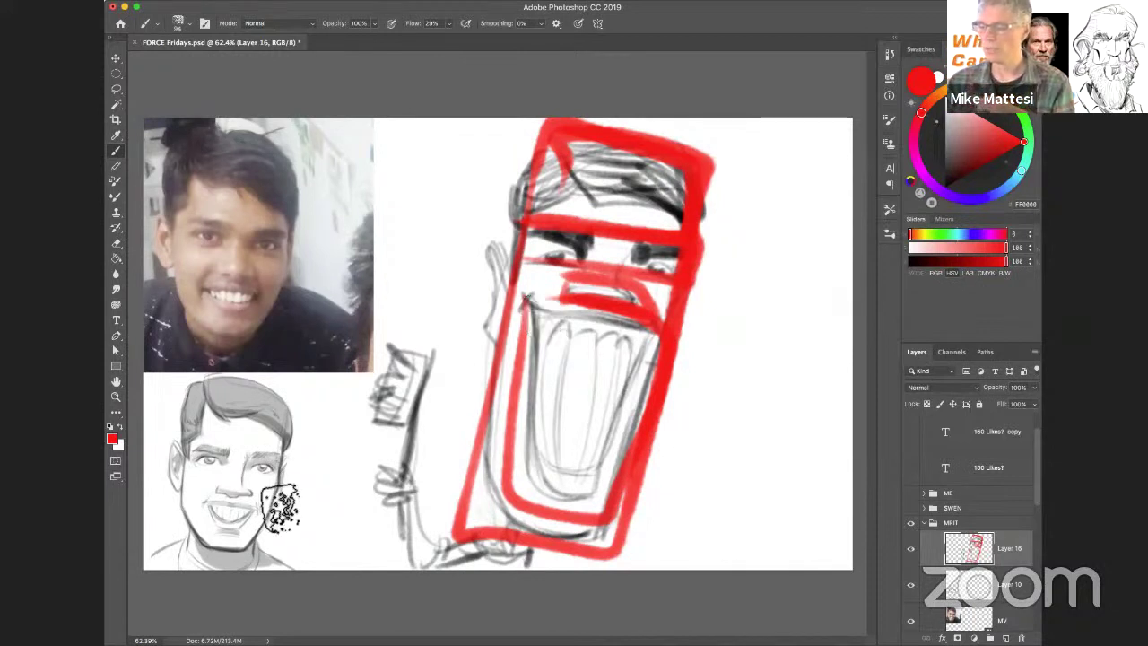
pyautogui.moveTo(224, 543)
pyautogui.mouseDown()
pyautogui.moveTo(265, 416)
pyautogui.moveTo(309, 404)
pyautogui.mouseUp()
pyautogui.moveTo(258, 485); pyautogui.dragTo(470, 415)
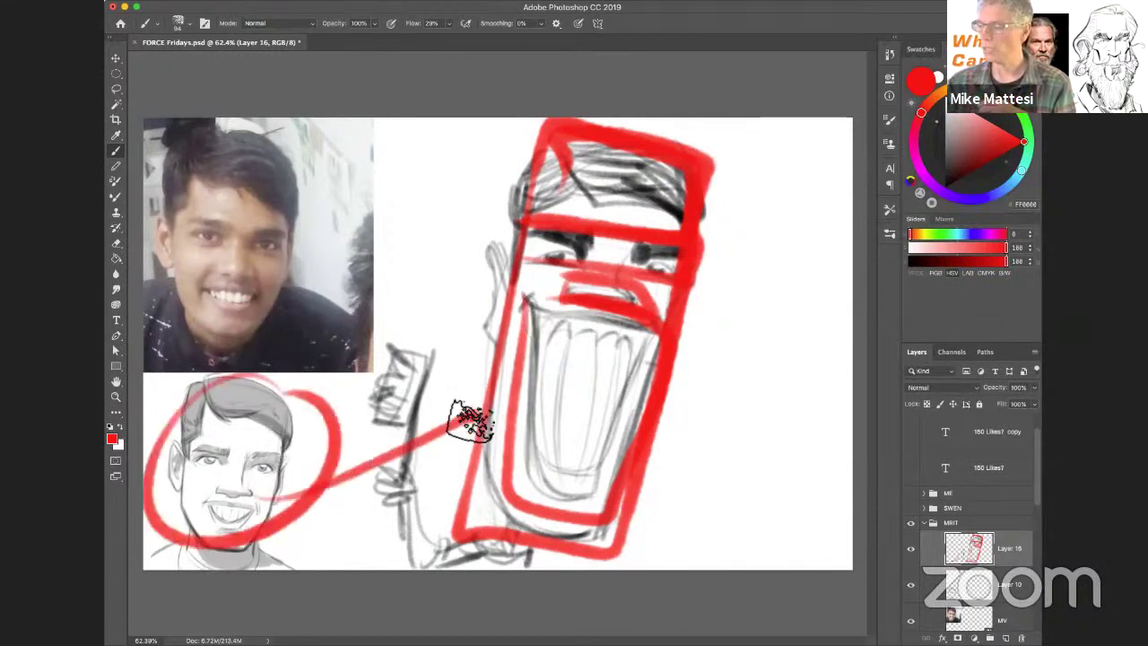
# Undo all the red markup strokes.
pyautogui.press('super+z')
pyautogui.press('super+z')
pyautogui.press('super+z')
pyautogui.press('super+z')
pyautogui.press('super+z')
pyautogui.press('super+z')
pyautogui.press('super+z')
pyautogui.press('super+z')
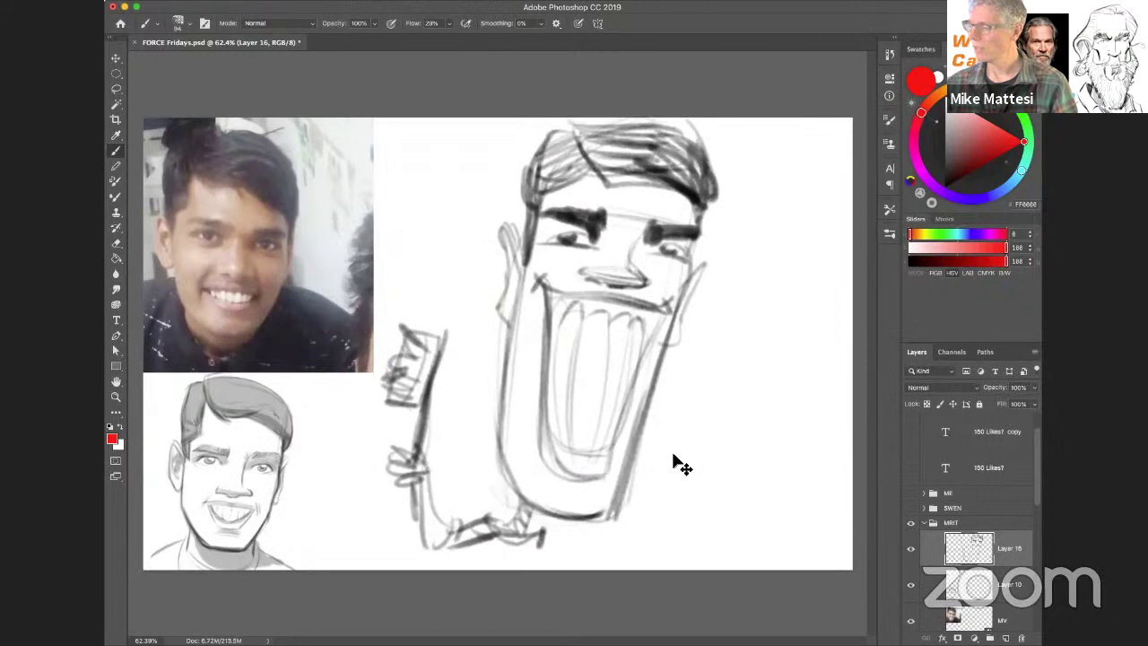
# Number the three caricatures 1, 2 and 3 in red and scale them to about 53% in a row along the lower canvas.
pyautogui.moveTo(674, 456); pyautogui.dragTo(603, 468)
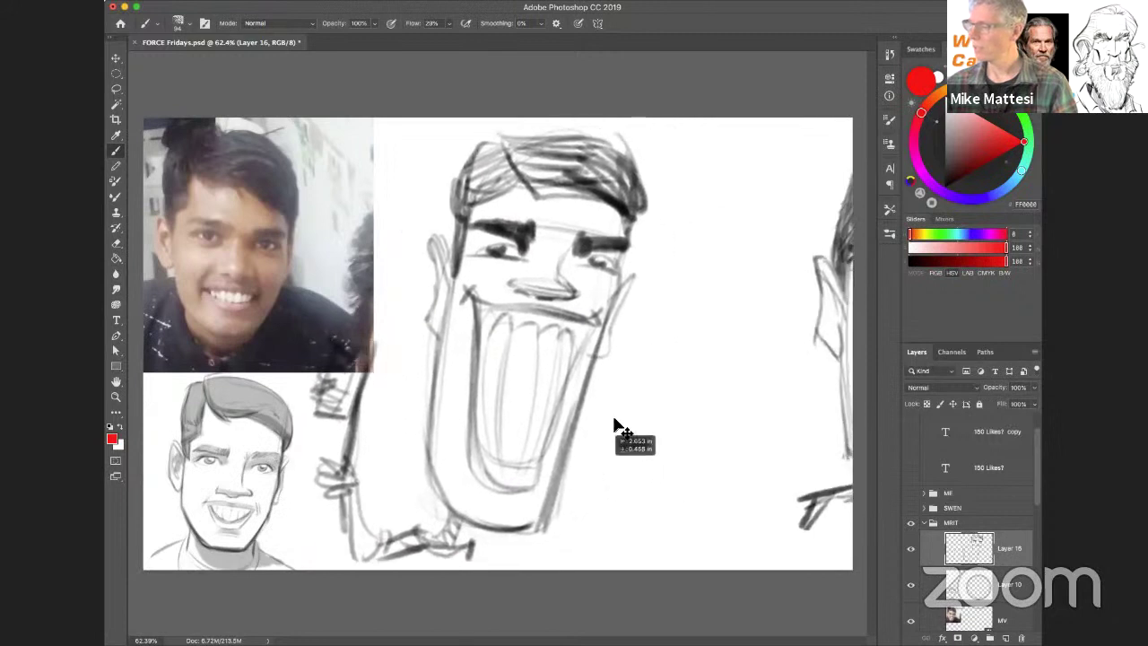
pyautogui.hscroll(3, 667, 371)
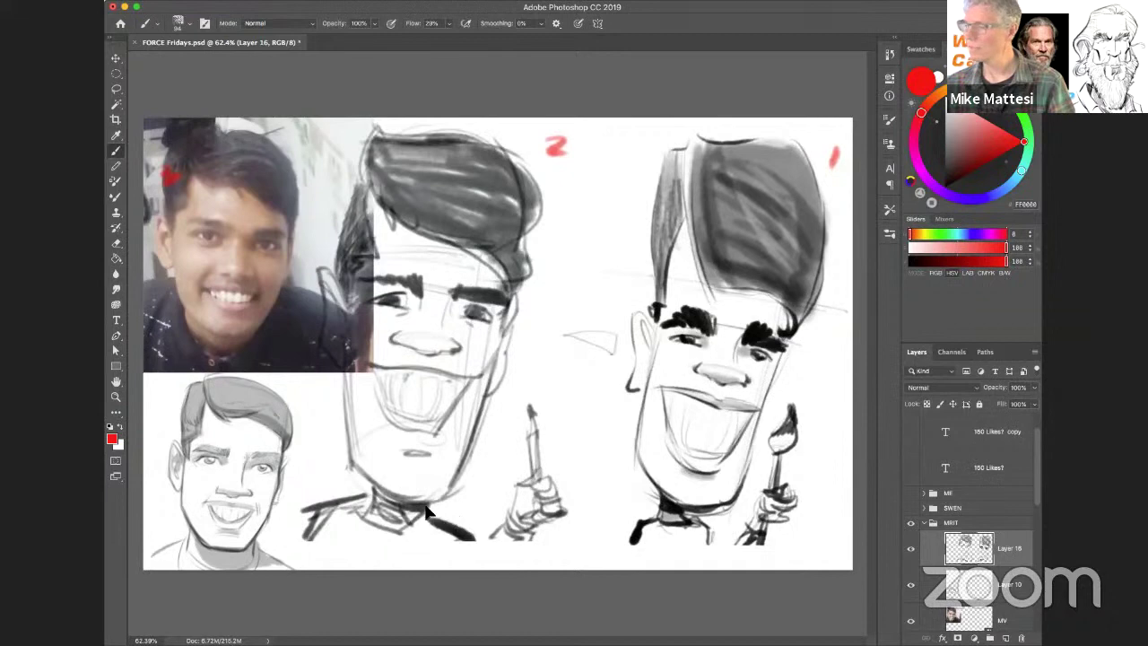
pyautogui.hotkey('ctrl', 't')
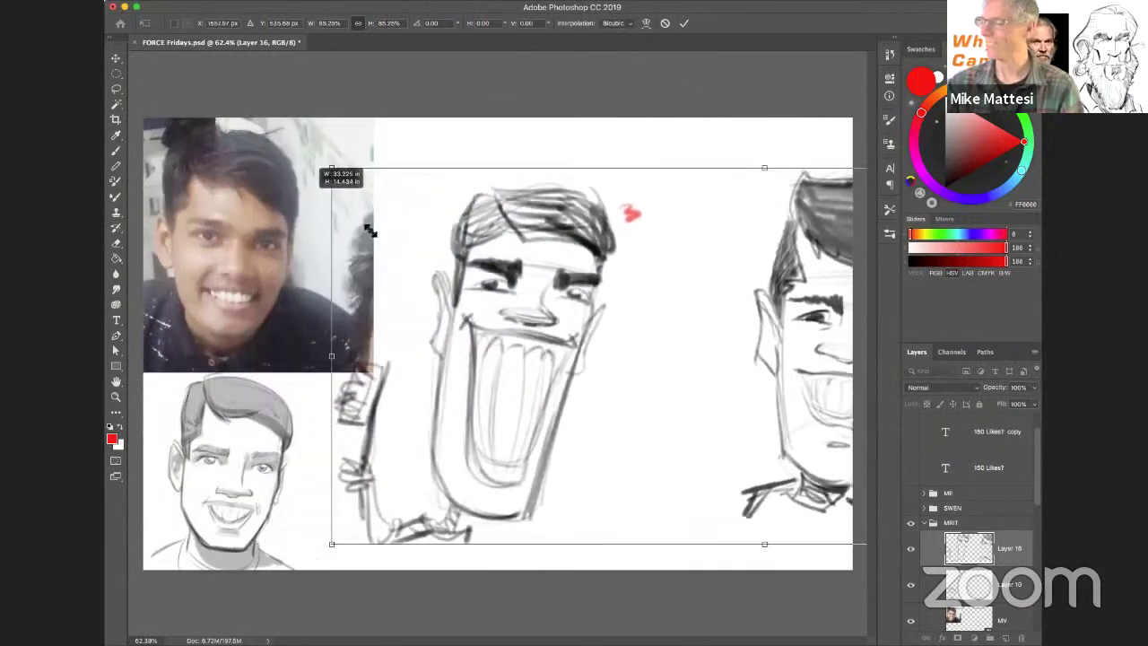
pyautogui.moveTo(370, 231); pyautogui.dragTo(550, 306)
pyautogui.moveTo(737, 390)
pyautogui.mouseDown()
pyautogui.moveTo(531, 380)
pyautogui.moveTo(573, 399)
pyautogui.mouseUp()
pyautogui.moveTo(353, 256); pyautogui.dragTo(494, 337)
pyautogui.moveTo(644, 394); pyautogui.dragTo(499, 403)
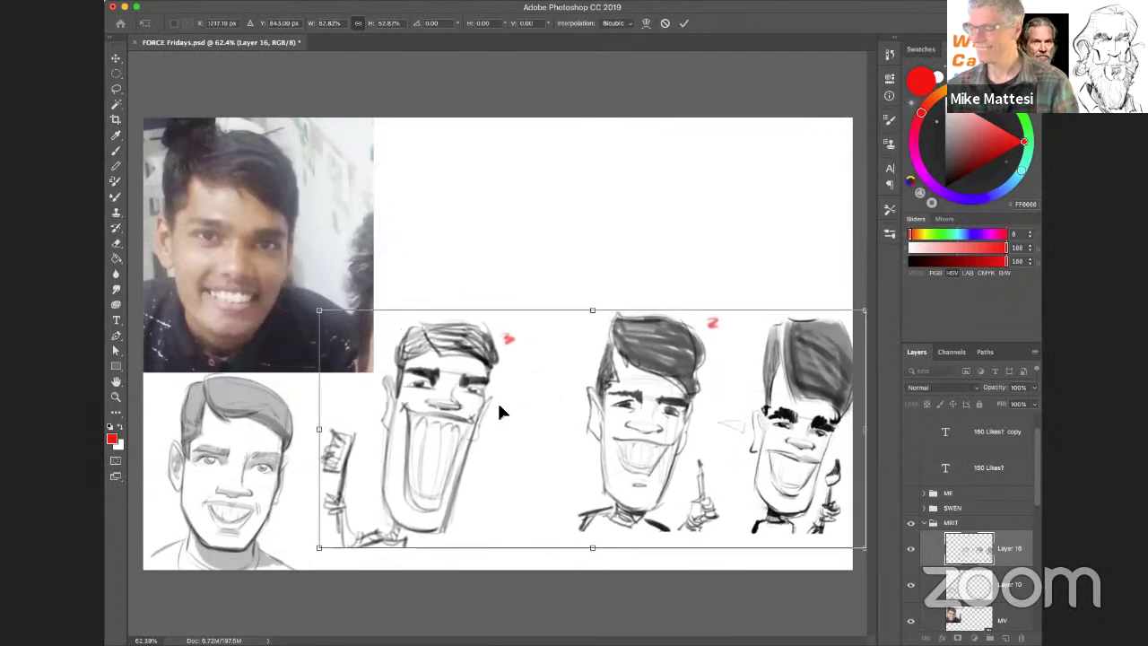
pyautogui.moveTo(544, 459)
pyautogui.mouseDown()
pyautogui.moveTo(531, 467)
pyautogui.moveTo(546, 464)
pyautogui.mouseUp()
pyautogui.press('Return')
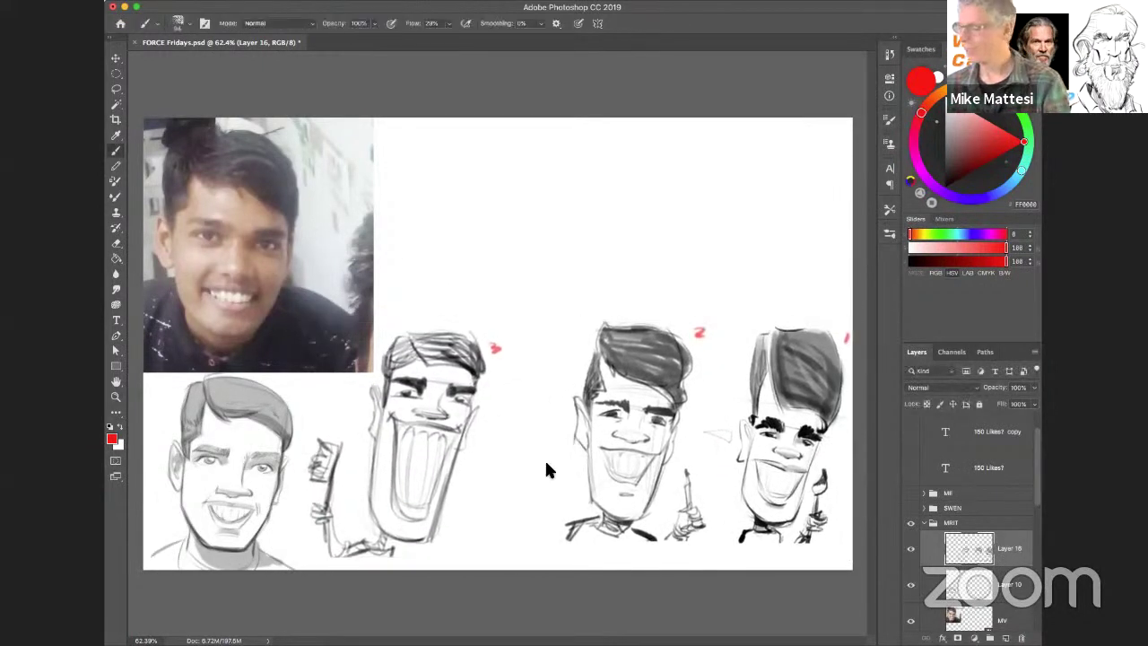
# Hide the finished portrait's layer group, show and expand the group directly above it, and add a new layer at its top.
pyautogui.press('b')
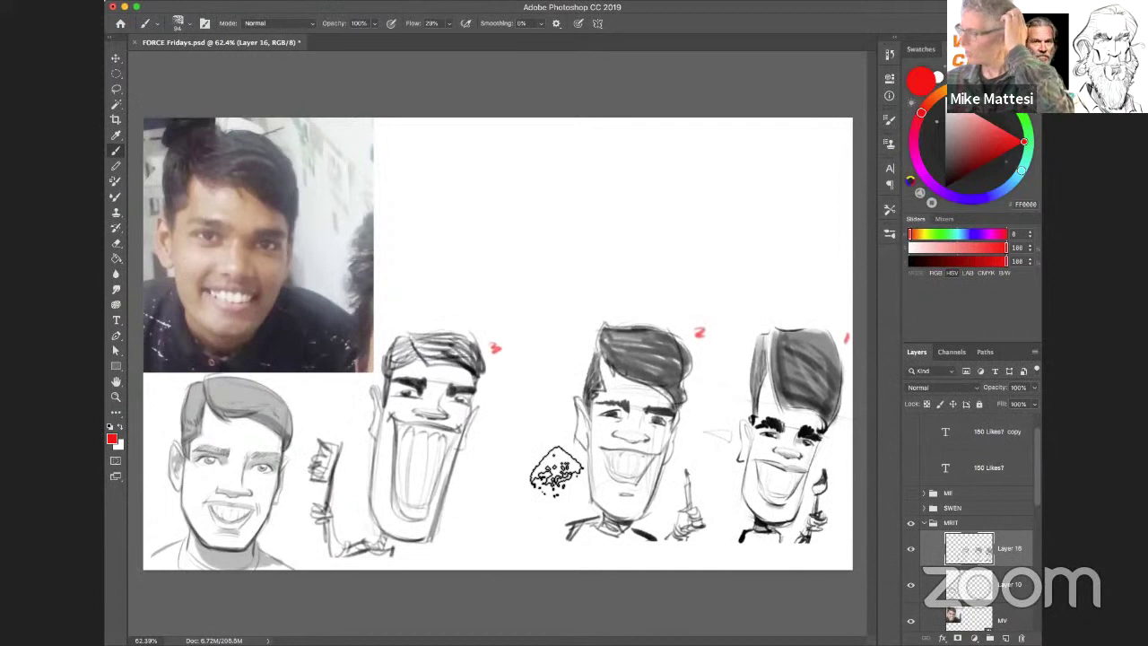
pyautogui.click(927, 523)
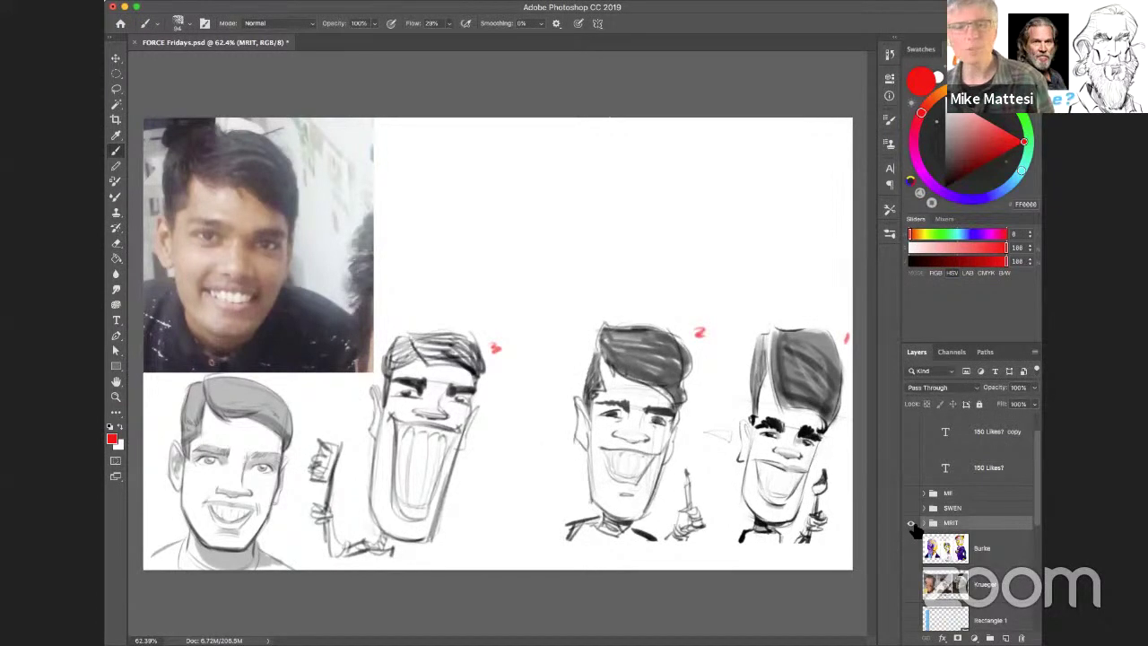
pyautogui.click(911, 523)
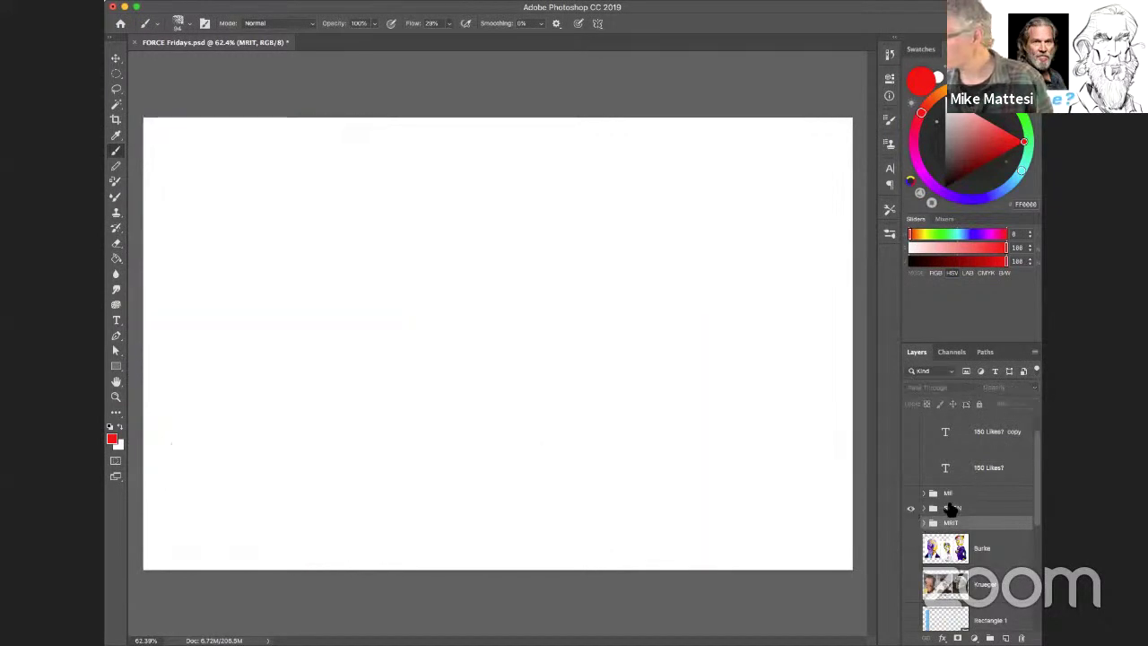
pyautogui.click(951, 509)
pyautogui.click(924, 509)
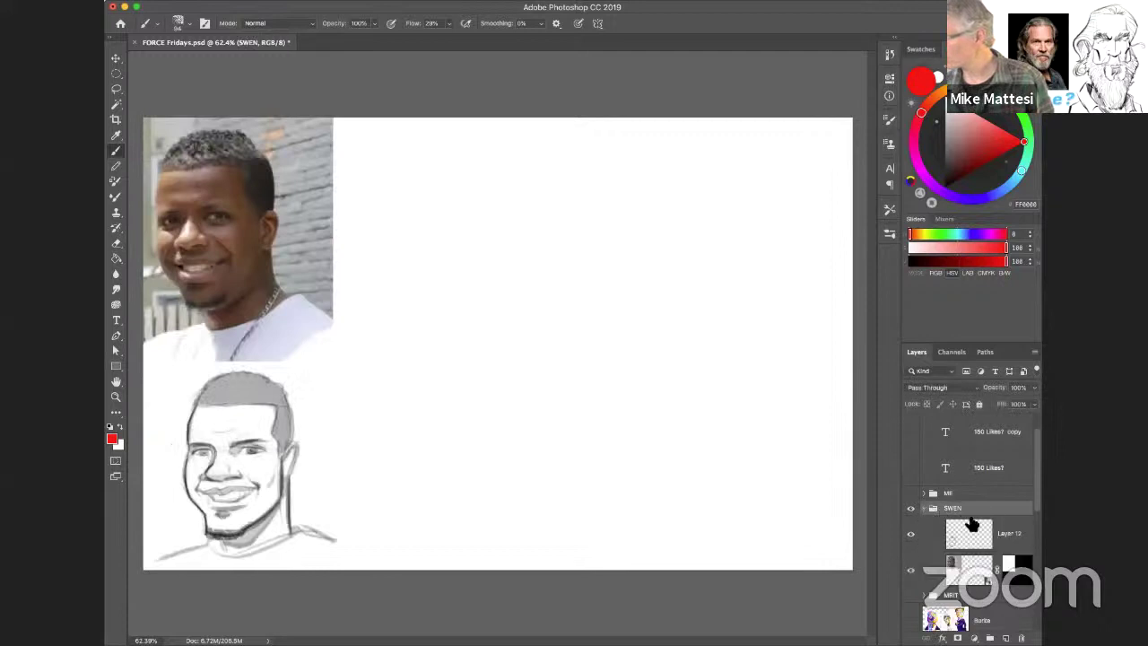
pyautogui.click(1024, 530)
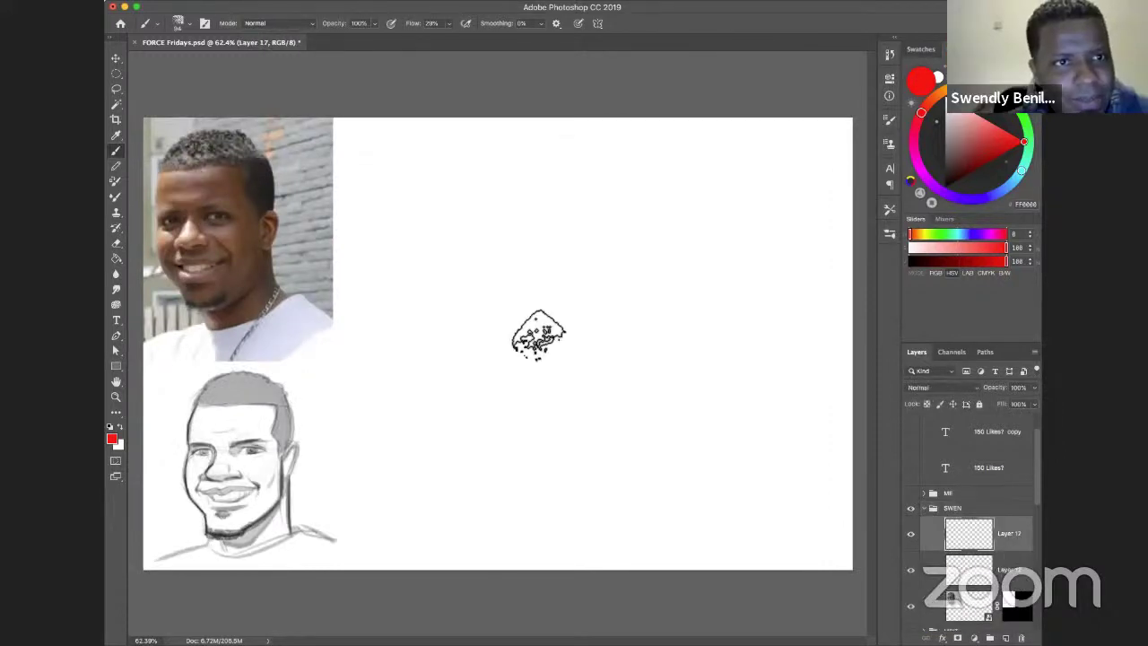
# Sketch the new head's crown, slanted forehead, protruding mouth area and chin in black with the 94 px brush.
pyautogui.click(109, 428)
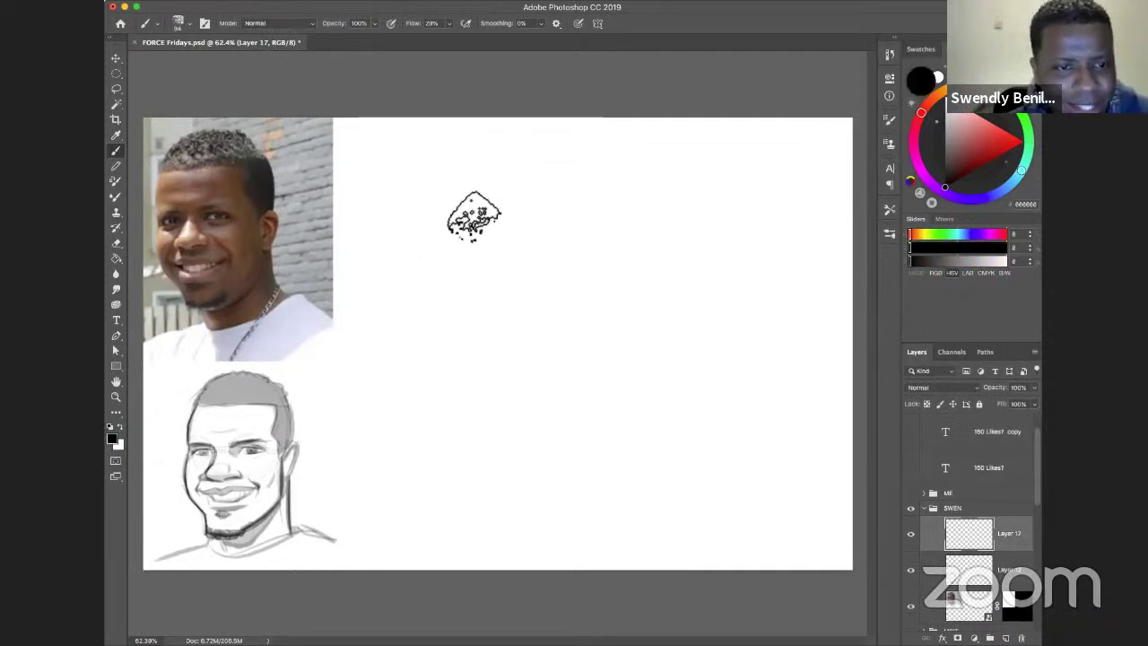
pyautogui.moveTo(436, 168); pyautogui.dragTo(592, 190)
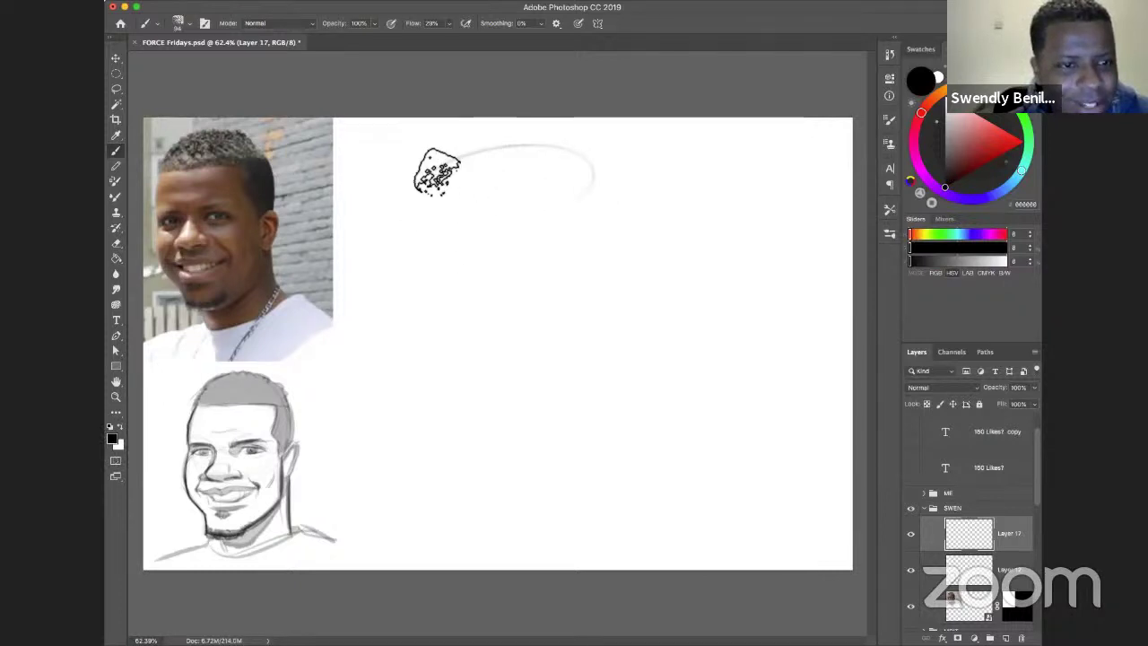
pyautogui.moveTo(435, 161)
pyautogui.mouseDown()
pyautogui.moveTo(398, 356)
pyautogui.moveTo(382, 372)
pyautogui.mouseUp()
pyautogui.moveTo(364, 274); pyautogui.dragTo(461, 410)
pyautogui.moveTo(359, 334)
pyautogui.mouseDown()
pyautogui.moveTo(479, 425)
pyautogui.moveTo(437, 399)
pyautogui.moveTo(474, 465)
pyautogui.moveTo(577, 490)
pyautogui.mouseUp()
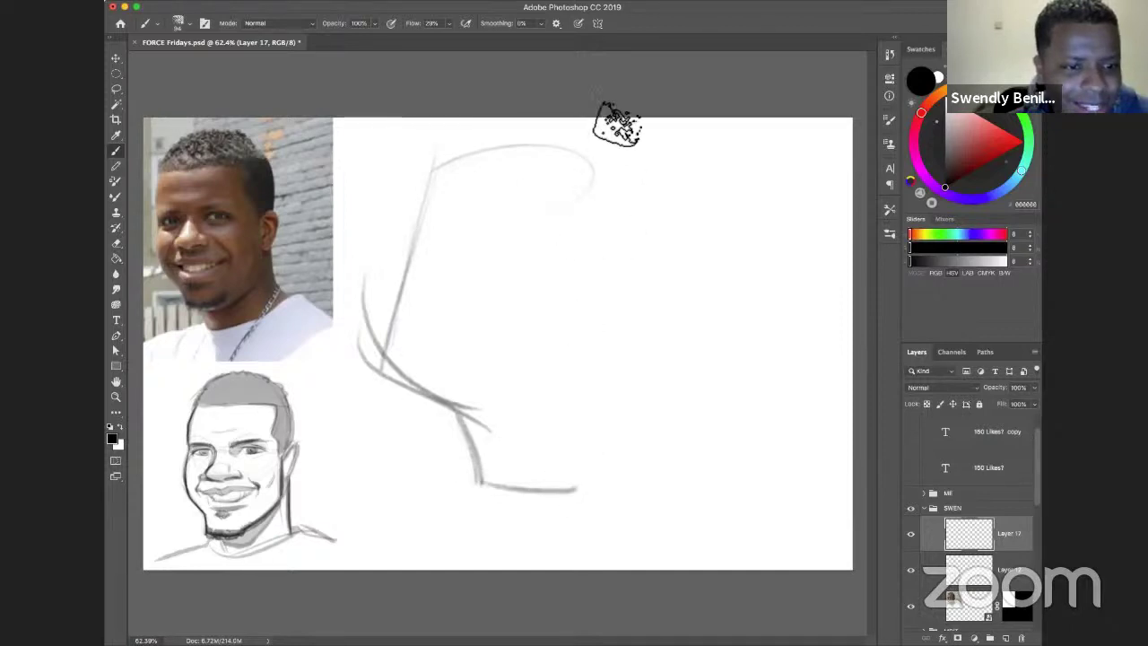
# Draw long, straight vertical strokes for the back of the head from the crown down to neck level.
pyautogui.moveTo(603, 130)
pyautogui.mouseDown()
pyautogui.moveTo(601, 499)
pyautogui.moveTo(603, 135)
pyautogui.mouseUp()
pyautogui.moveTo(625, 431); pyautogui.dragTo(620, 507)
pyautogui.moveTo(628, 128)
pyautogui.mouseDown()
pyautogui.moveTo(633, 461)
pyautogui.moveTo(618, 130)
pyautogui.moveTo(634, 498)
pyautogui.mouseUp()
pyautogui.moveTo(617, 128); pyautogui.dragTo(624, 504)
pyautogui.moveTo(613, 163); pyautogui.dragTo(619, 499)
# Outline a thin, flat band of short hair across the head, with a firm hairline and a notched front corner.
pyautogui.moveTo(598, 139); pyautogui.dragTo(436, 167)
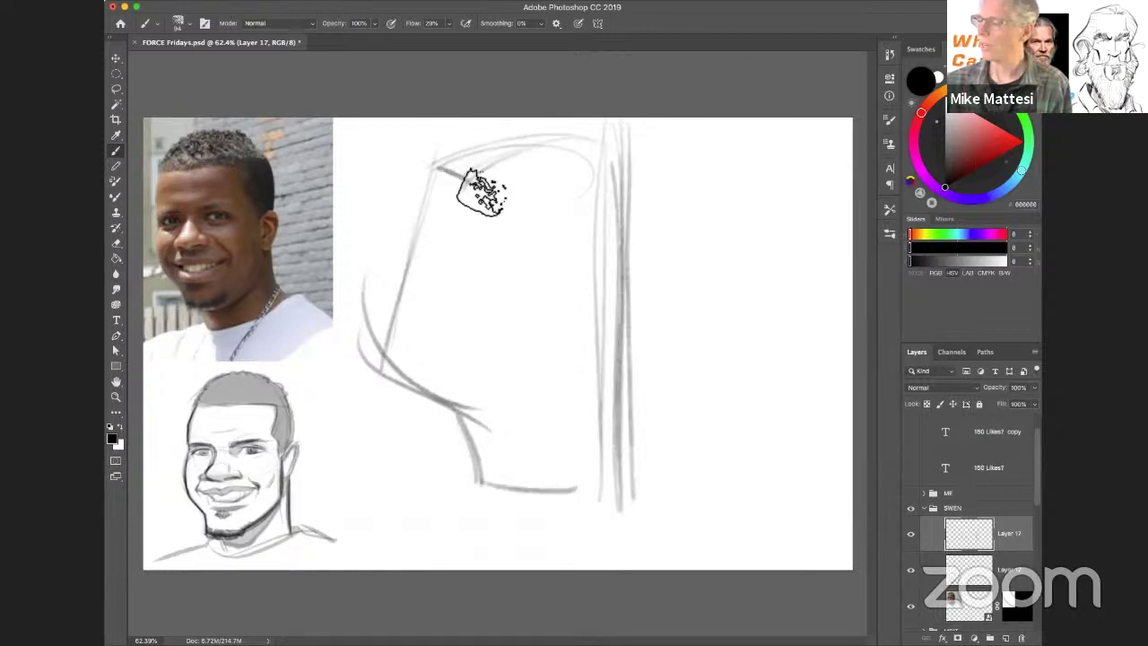
pyautogui.moveTo(630, 168); pyautogui.dragTo(453, 185)
pyautogui.moveTo(612, 141); pyautogui.dragTo(471, 148)
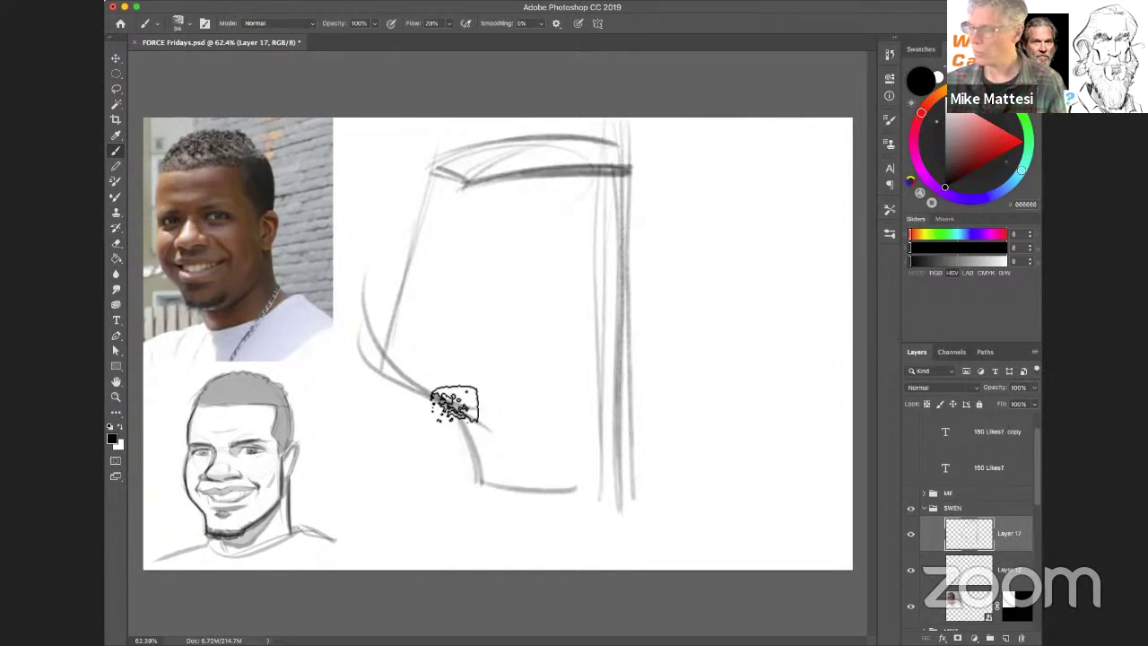
pyautogui.moveTo(386, 433); pyautogui.dragTo(448, 361)
pyautogui.press('super+z')
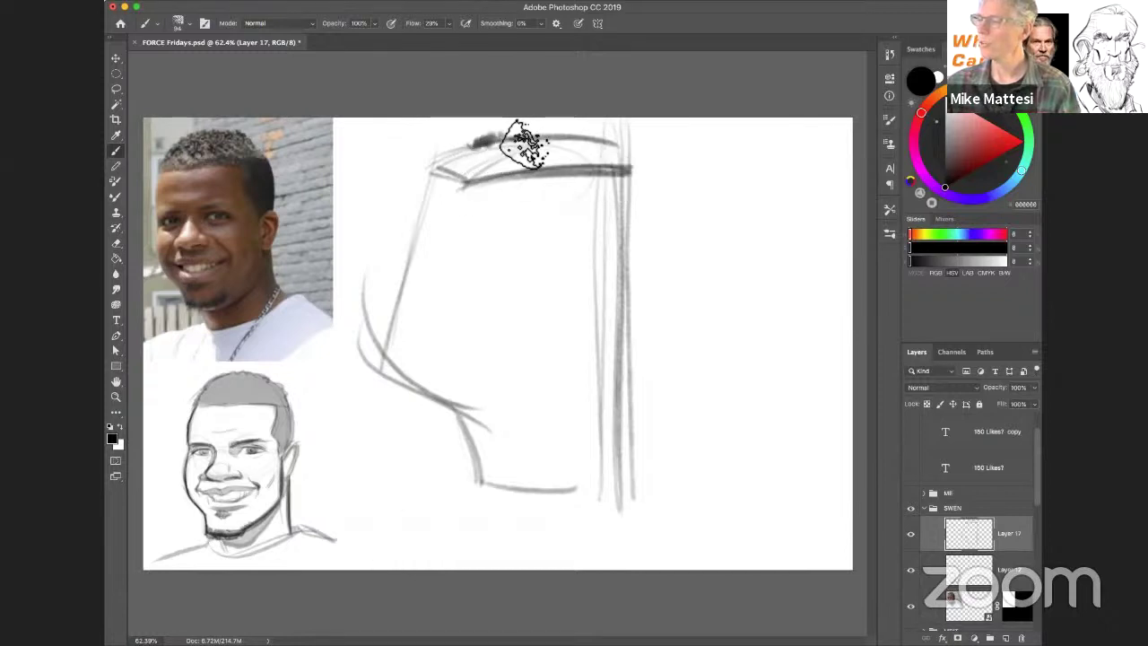
# Roughen the top of the hair with dark, curly strokes, and draw a brow line with two thick, inward-slanting eyebrows.
pyautogui.moveTo(521, 147)
pyautogui.mouseDown()
pyautogui.moveTo(441, 173)
pyautogui.moveTo(502, 146)
pyautogui.moveTo(632, 157)
pyautogui.mouseUp()
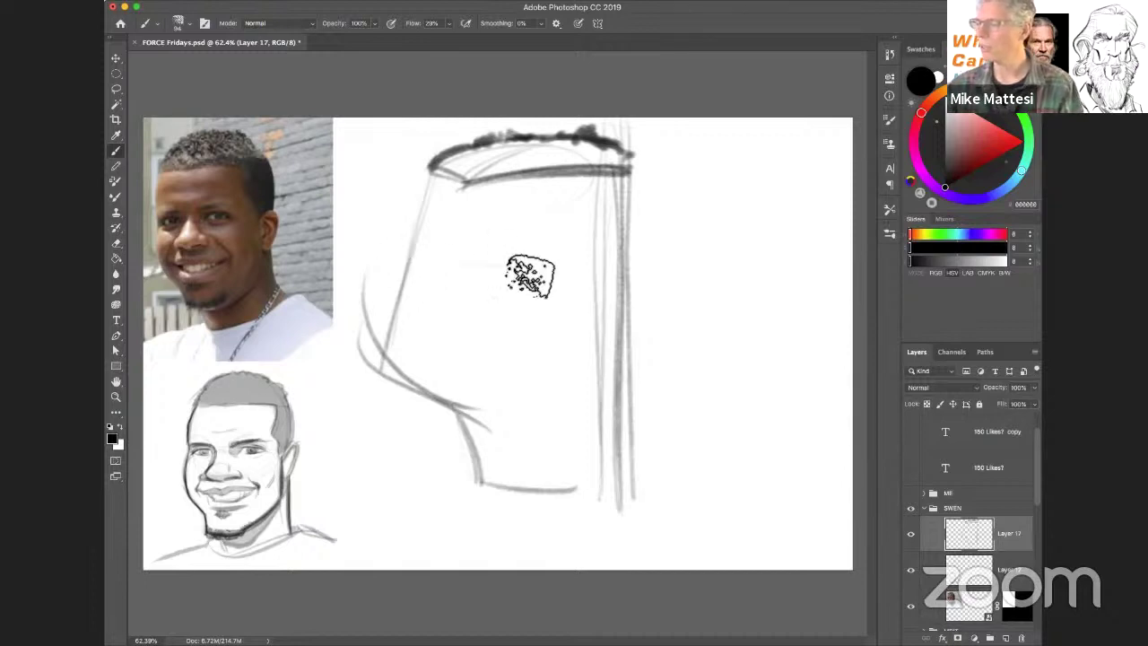
pyautogui.moveTo(422, 269)
pyautogui.mouseDown()
pyautogui.moveTo(567, 280)
pyautogui.moveTo(480, 275)
pyautogui.moveTo(541, 278)
pyautogui.moveTo(529, 276)
pyautogui.moveTo(535, 256)
pyautogui.moveTo(511, 275)
pyautogui.moveTo(584, 259)
pyautogui.mouseUp()
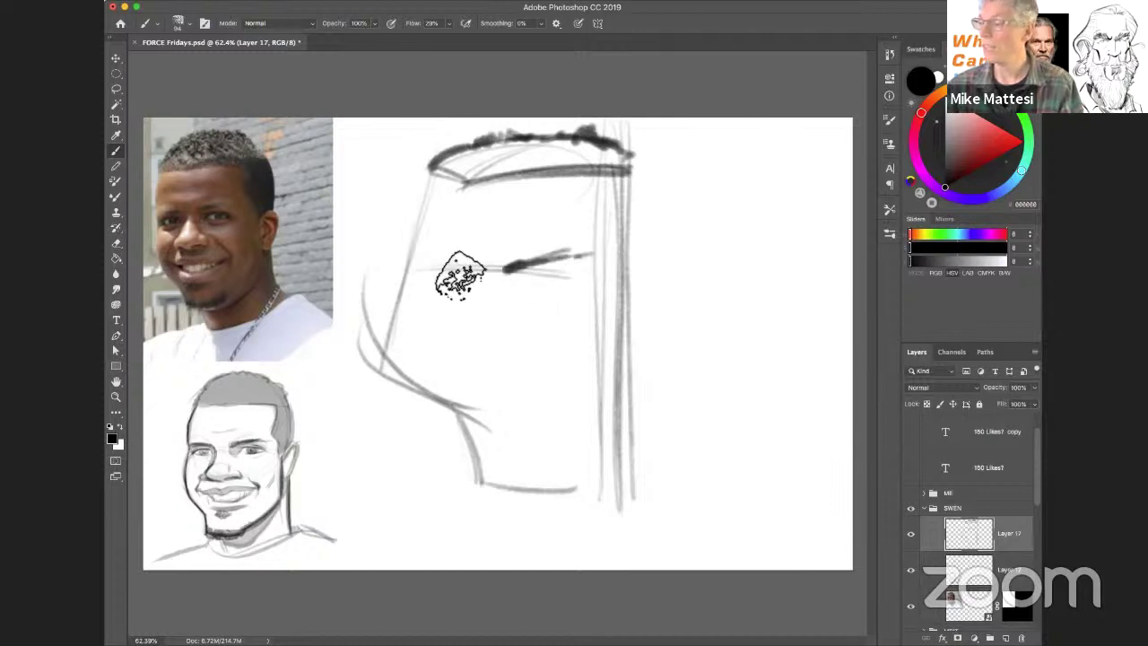
pyautogui.moveTo(390, 263); pyautogui.dragTo(453, 266)
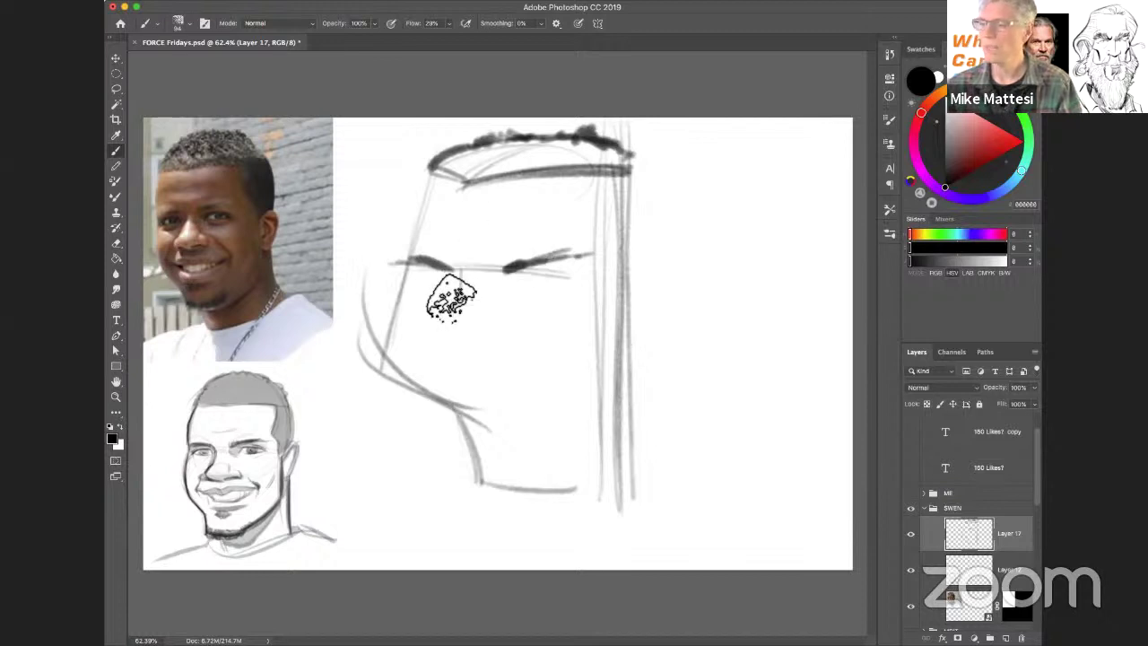
# Draw a round, bulbous nose with wide dark nostrils, and add two narrow eyes with dark pupils beneath the eyebrows.
pyautogui.moveTo(458, 278)
pyautogui.mouseDown()
pyautogui.moveTo(430, 338)
pyautogui.moveTo(475, 311)
pyautogui.moveTo(488, 322)
pyautogui.moveTo(461, 356)
pyautogui.moveTo(445, 334)
pyautogui.moveTo(425, 333)
pyautogui.moveTo(479, 315)
pyautogui.moveTo(452, 356)
pyautogui.moveTo(508, 332)
pyautogui.mouseUp()
pyautogui.moveTo(420, 339); pyautogui.dragTo(454, 350)
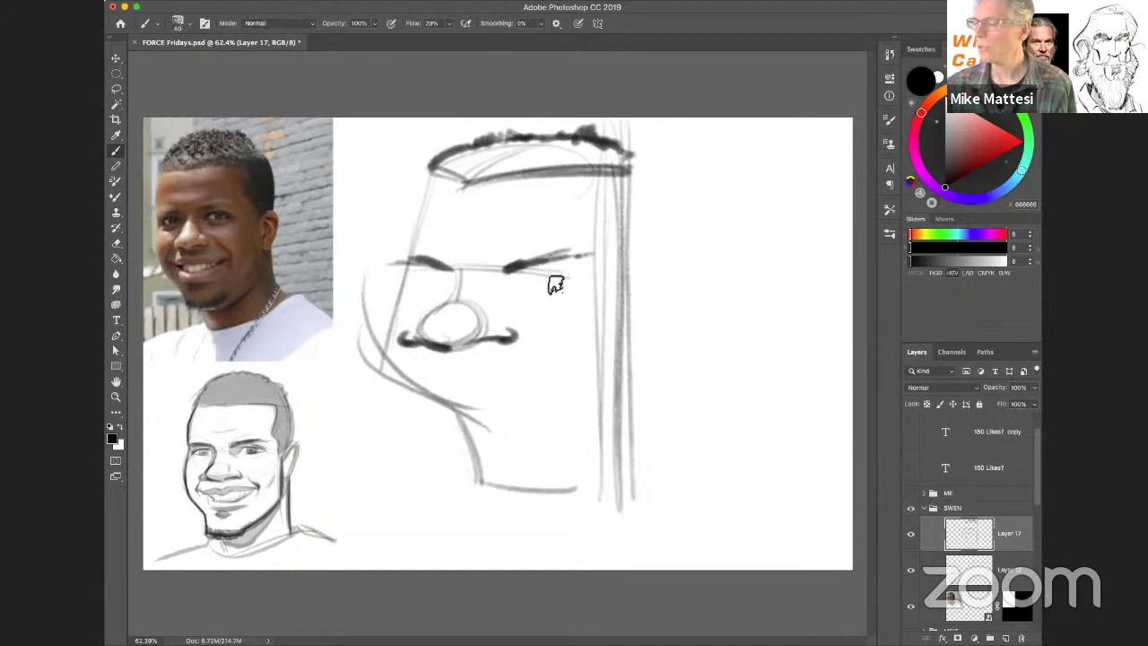
pyautogui.moveTo(545, 288); pyautogui.dragTo(581, 284)
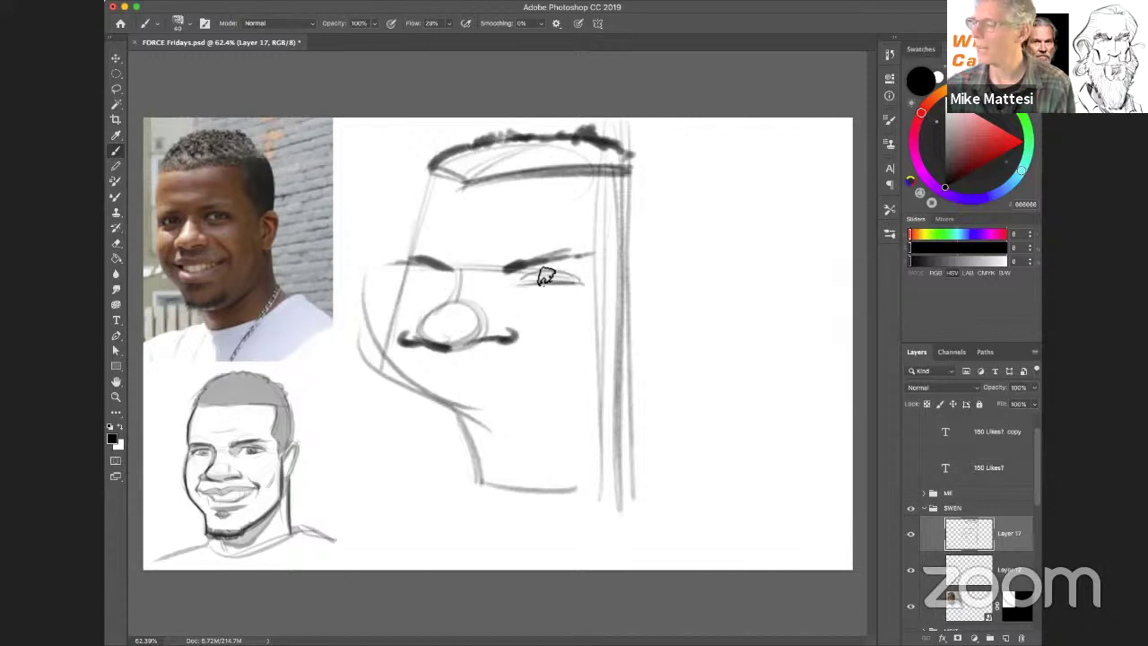
pyautogui.moveTo(541, 274); pyautogui.dragTo(556, 280)
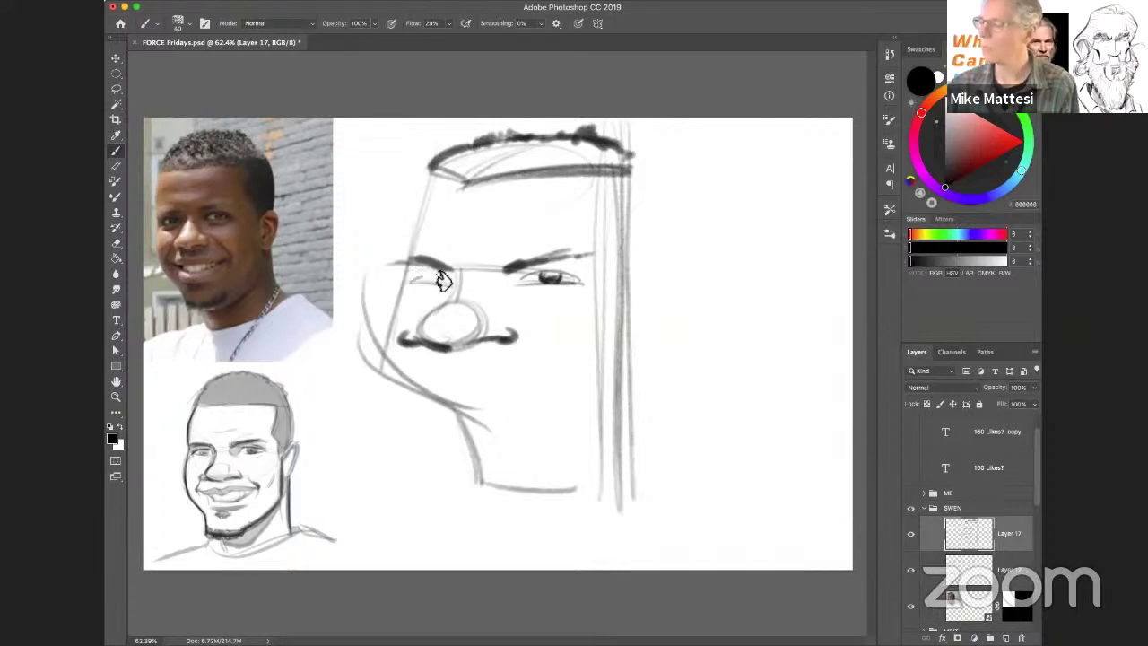
pyautogui.moveTo(425, 274); pyautogui.dragTo(439, 278)
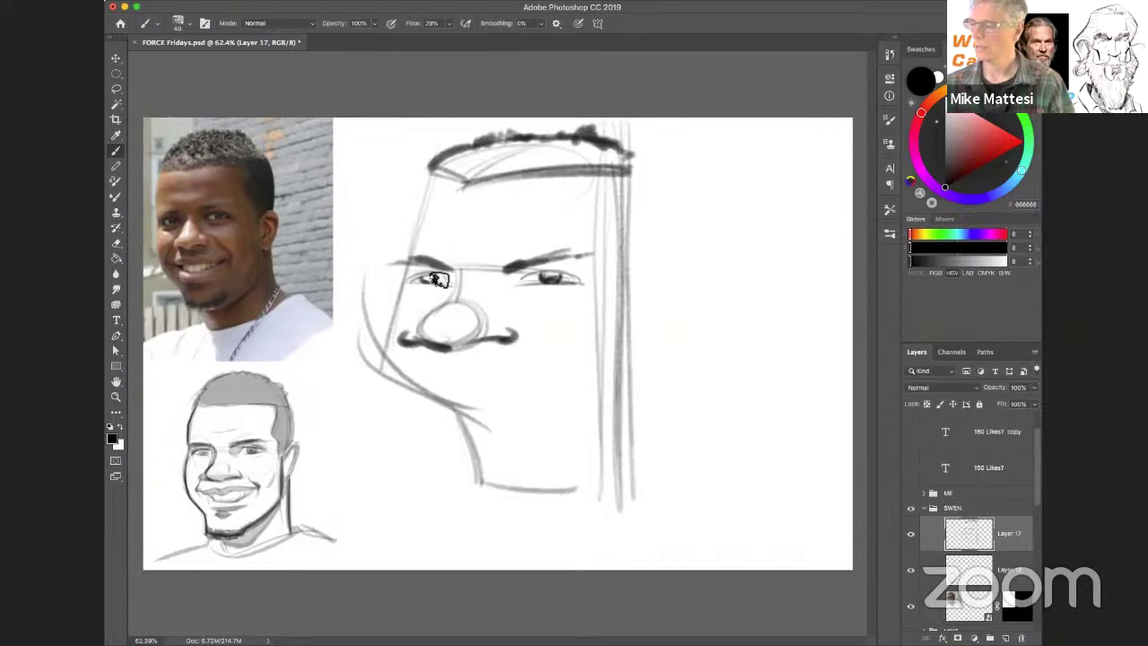
# Erase the old lower-face lines, darken the nose base, and redraw the front cheek contour, jaw and a lower chin.
pyautogui.moveTo(484, 418); pyautogui.dragTo(374, 398)
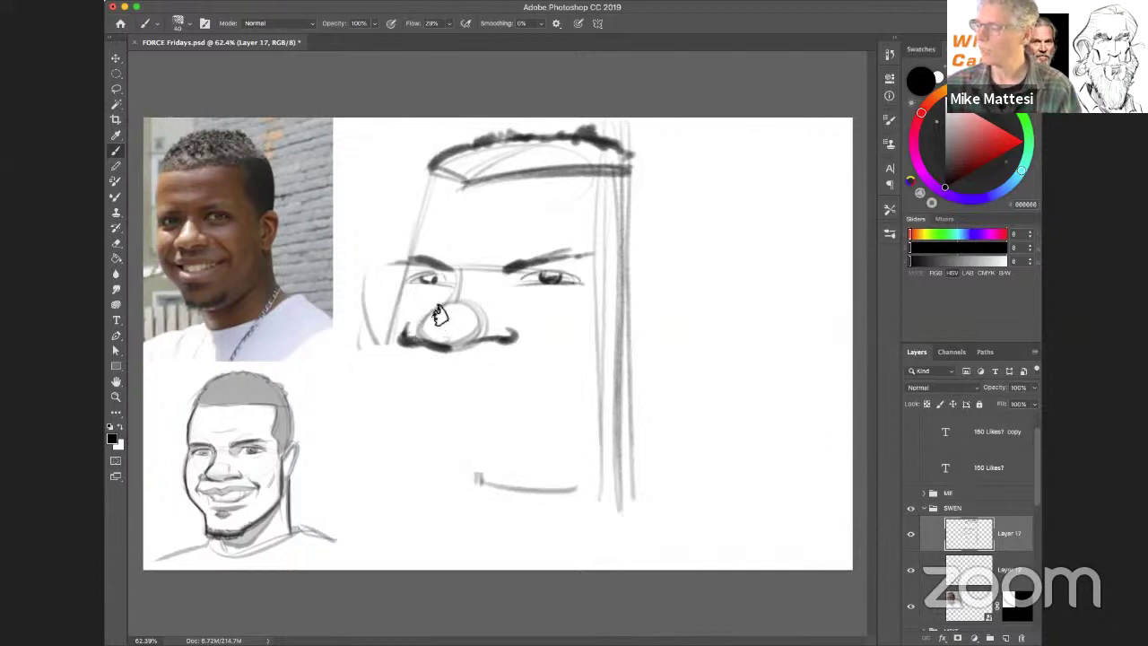
pyautogui.moveTo(417, 333)
pyautogui.mouseDown()
pyautogui.moveTo(457, 351)
pyautogui.moveTo(502, 339)
pyautogui.mouseUp()
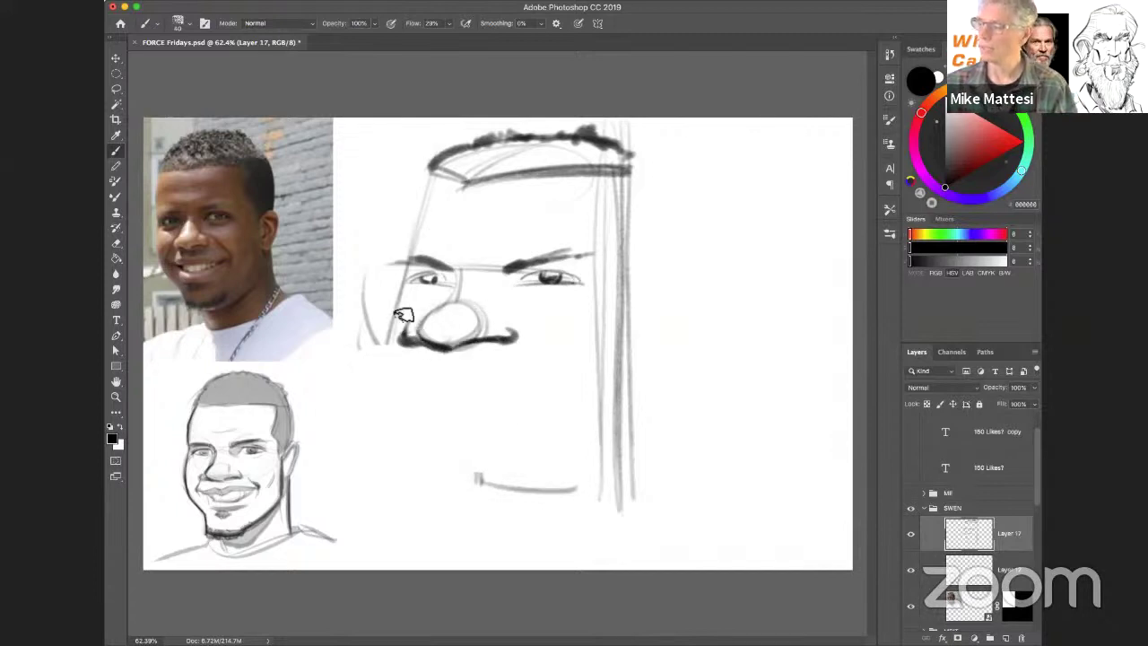
pyautogui.moveTo(408, 278)
pyautogui.mouseDown()
pyautogui.moveTo(385, 379)
pyautogui.moveTo(474, 455)
pyautogui.mouseUp()
pyautogui.moveTo(380, 368)
pyautogui.mouseDown()
pyautogui.moveTo(470, 451)
pyautogui.moveTo(470, 500)
pyautogui.moveTo(547, 513)
pyautogui.mouseUp()
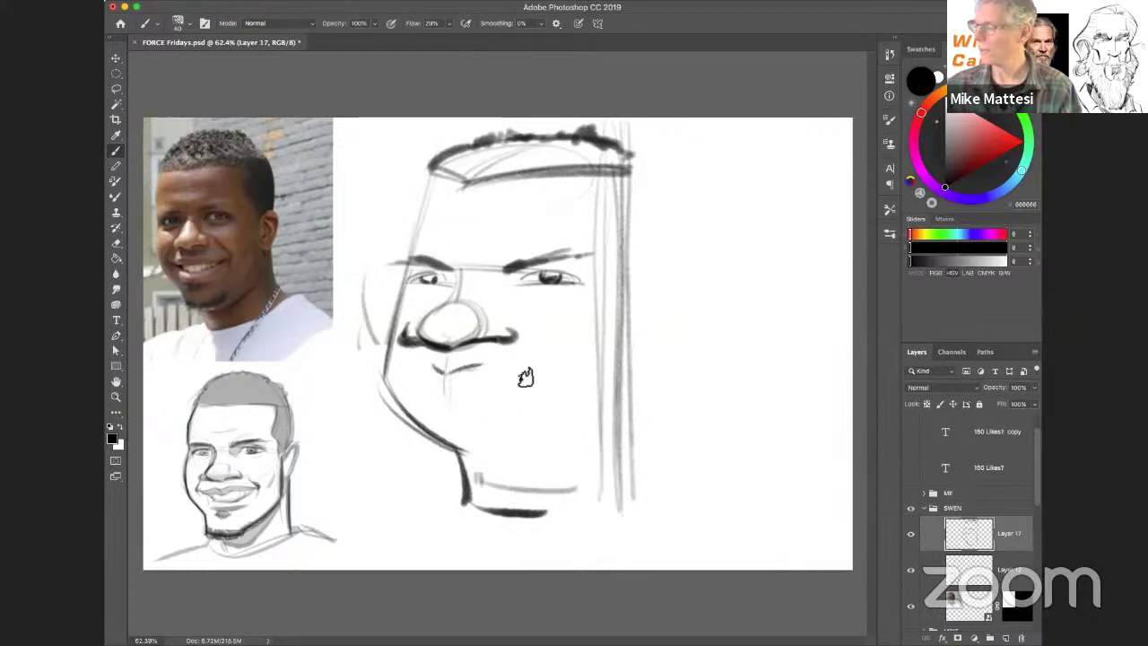
# Draw a very wide smiling mouth with full upper and lower lips, upturned corners and front teeth.
pyautogui.moveTo(467, 365); pyautogui.dragTo(587, 377)
pyautogui.moveTo(440, 369); pyautogui.dragTo(395, 365)
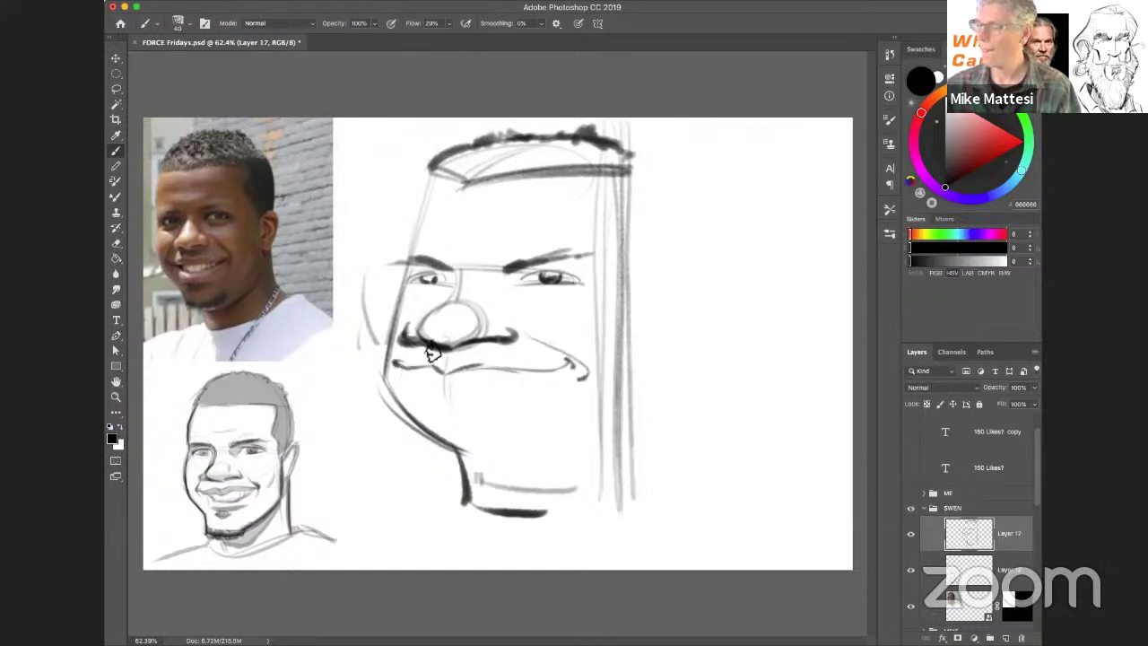
pyautogui.moveTo(472, 383); pyautogui.dragTo(592, 379)
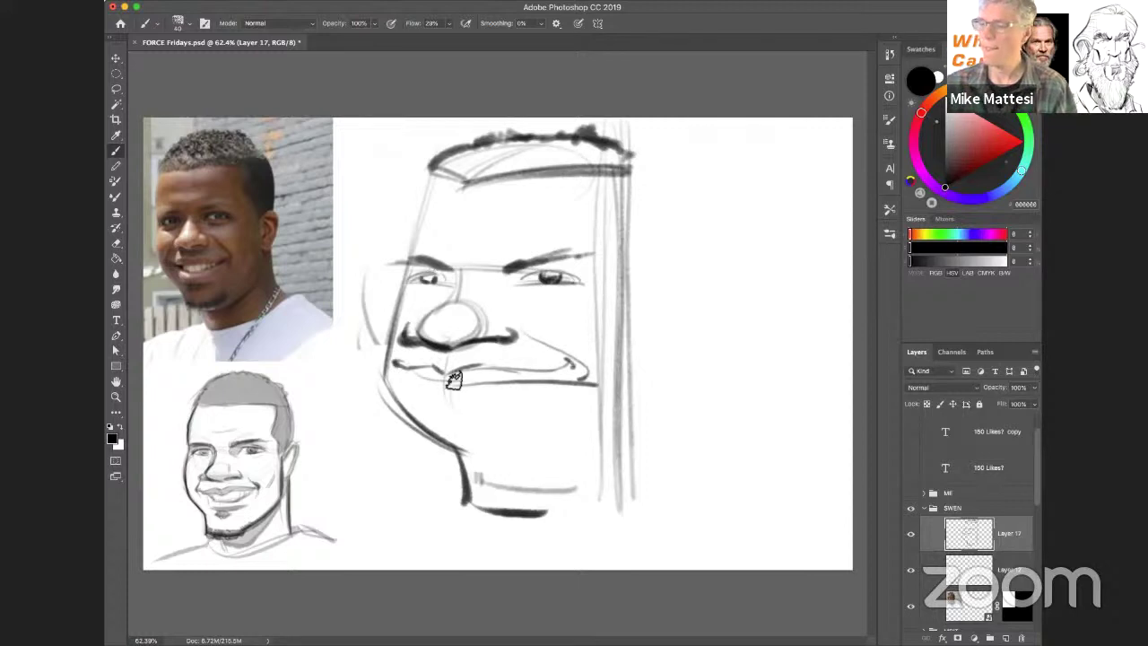
pyautogui.moveTo(444, 395)
pyautogui.mouseDown()
pyautogui.moveTo(543, 404)
pyautogui.moveTo(567, 389)
pyautogui.mouseUp()
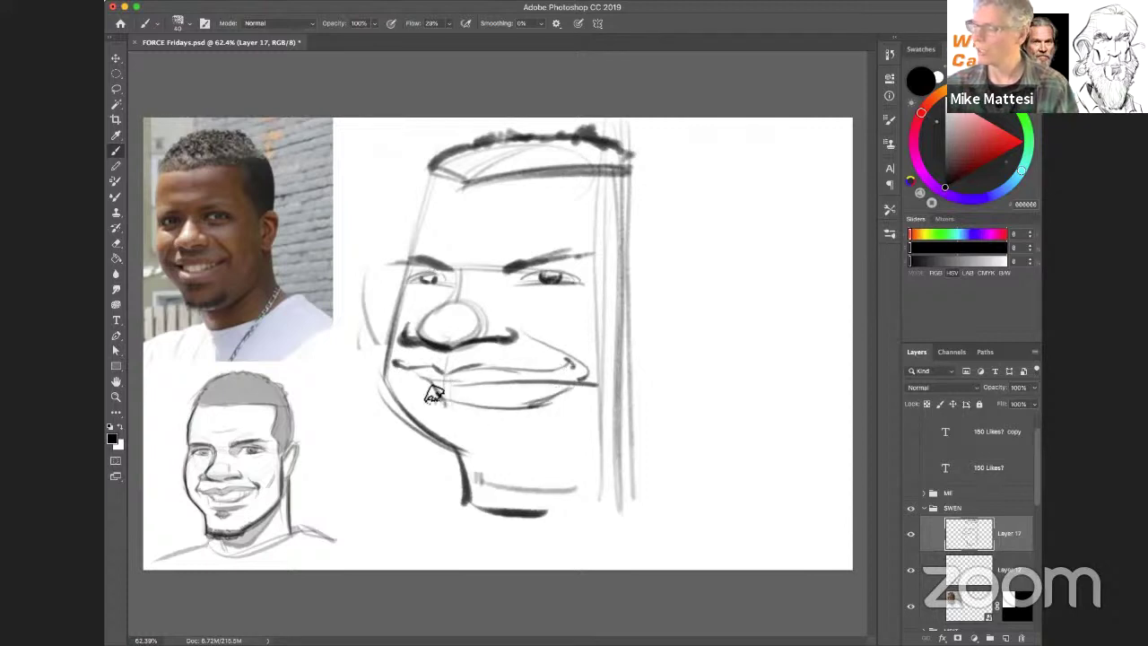
pyautogui.moveTo(436, 393)
pyautogui.mouseDown()
pyautogui.moveTo(436, 425)
pyautogui.moveTo(568, 417)
pyautogui.moveTo(583, 381)
pyautogui.moveTo(543, 422)
pyautogui.mouseUp()
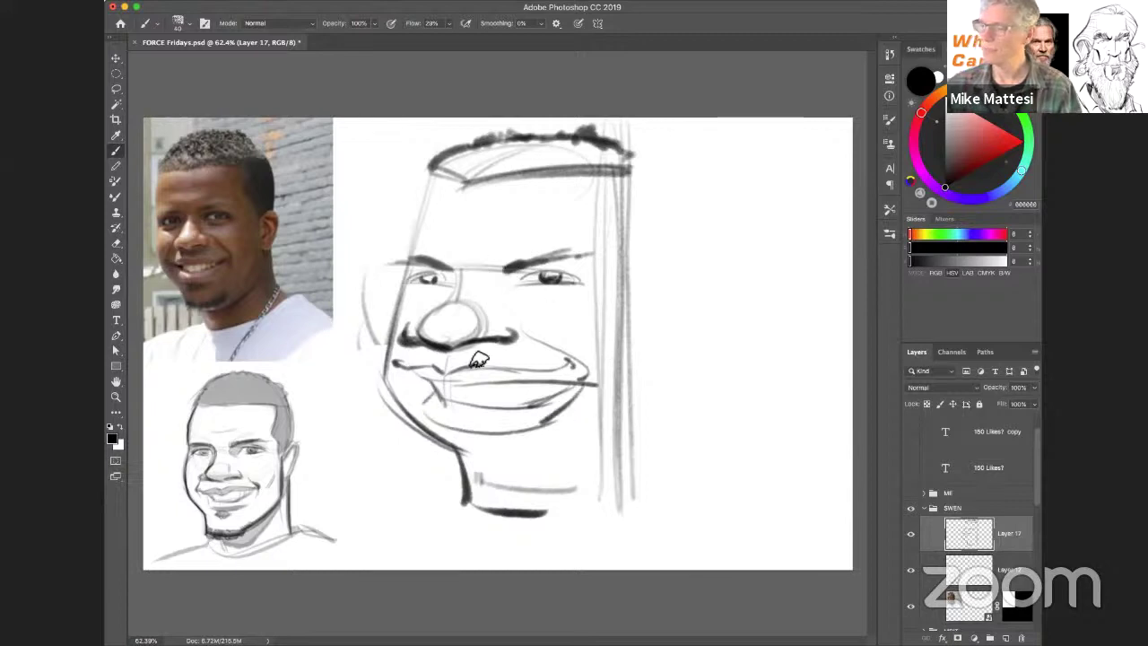
pyautogui.moveTo(484, 387)
pyautogui.mouseDown()
pyautogui.moveTo(474, 408)
pyautogui.moveTo(500, 407)
pyautogui.mouseUp()
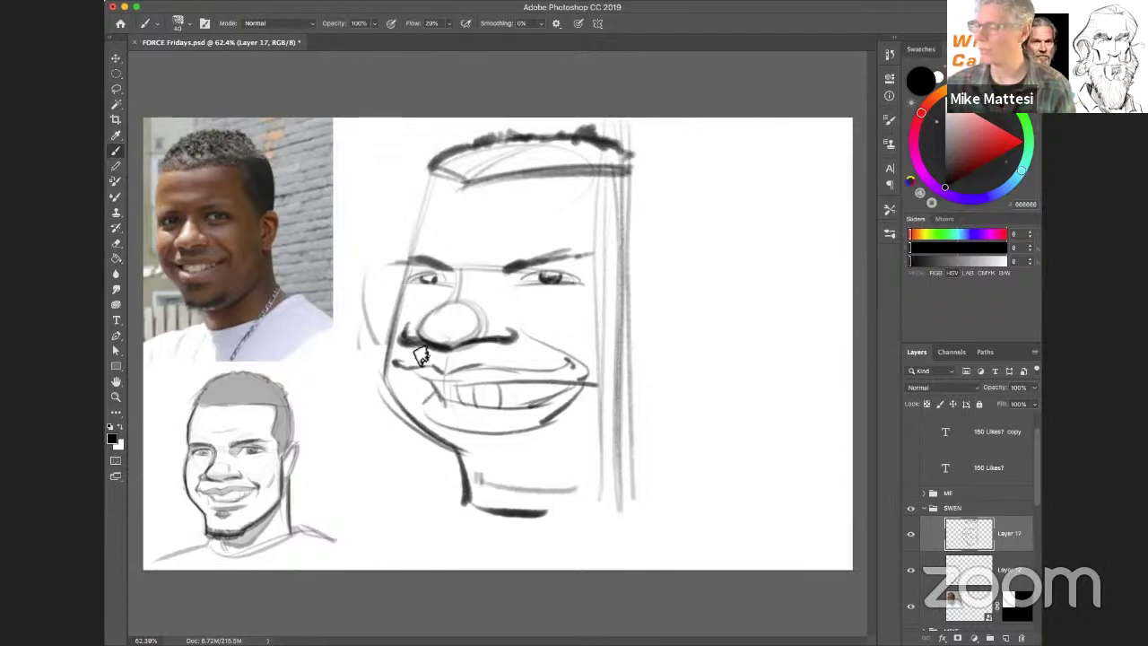
# Try framing the mouth area with a thick black box and extra marks near the jaw, and undo them.
pyautogui.moveTo(397, 363)
pyautogui.mouseDown()
pyautogui.moveTo(395, 413)
pyautogui.moveTo(586, 429)
pyautogui.moveTo(599, 368)
pyautogui.moveTo(395, 362)
pyautogui.moveTo(391, 431)
pyautogui.moveTo(593, 418)
pyautogui.mouseUp()
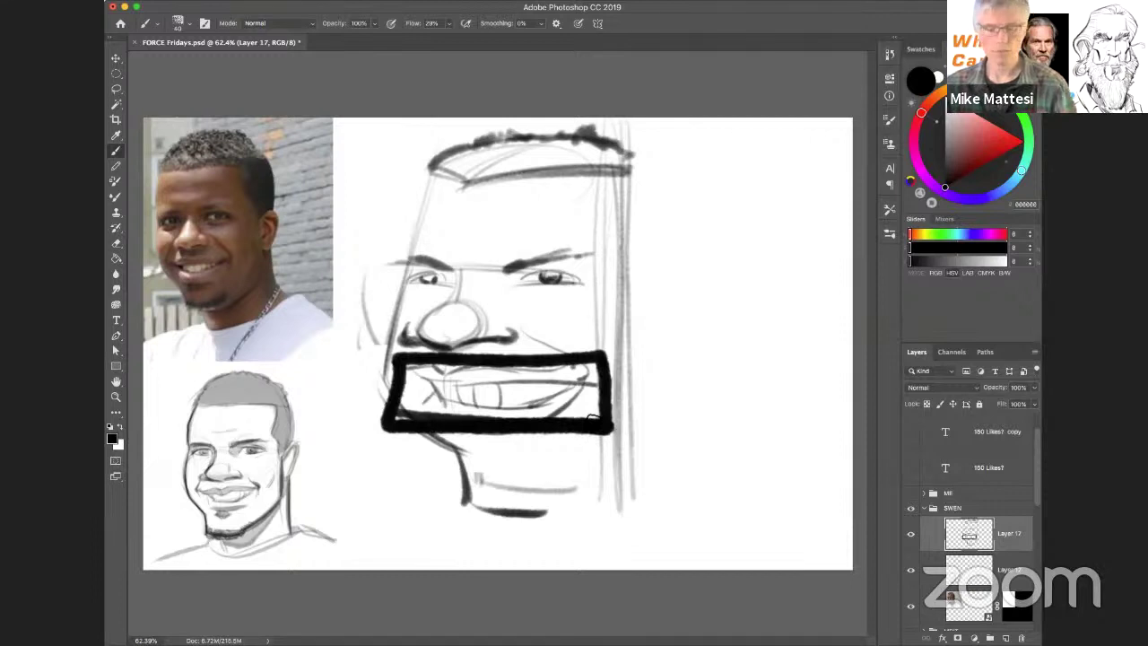
pyautogui.press('super+z')
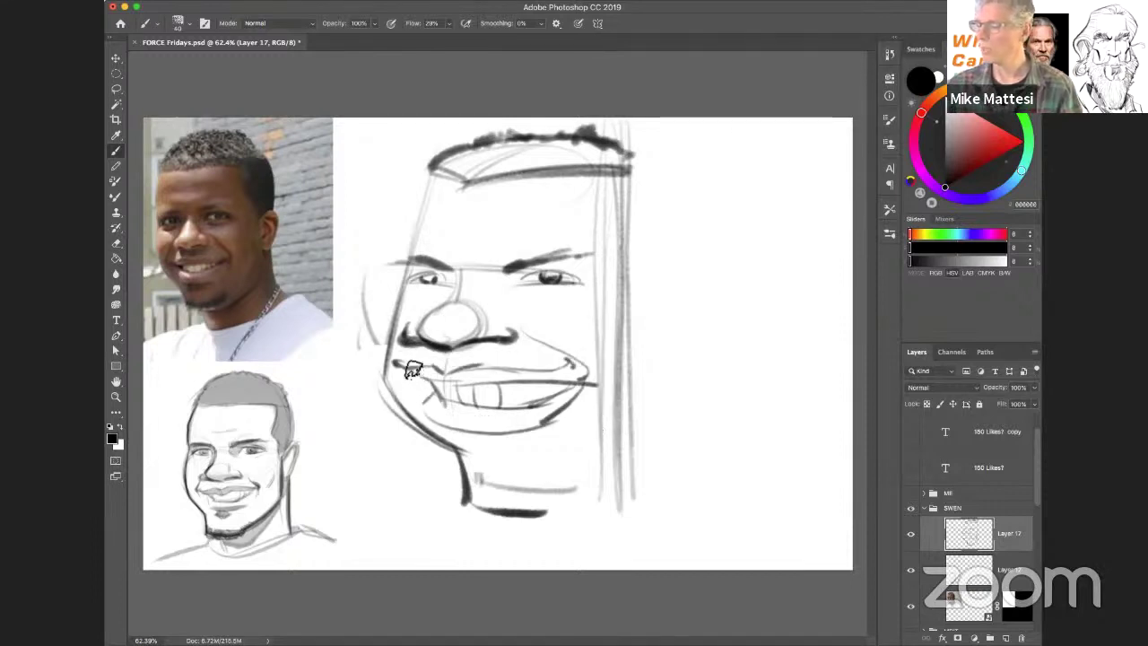
pyautogui.moveTo(411, 429)
pyautogui.mouseDown()
pyautogui.moveTo(609, 427)
pyautogui.moveTo(691, 411)
pyautogui.moveTo(706, 343)
pyautogui.moveTo(487, 363)
pyautogui.moveTo(741, 350)
pyautogui.moveTo(730, 373)
pyautogui.moveTo(653, 430)
pyautogui.moveTo(372, 436)
pyautogui.mouseUp()
pyautogui.press('super+z')
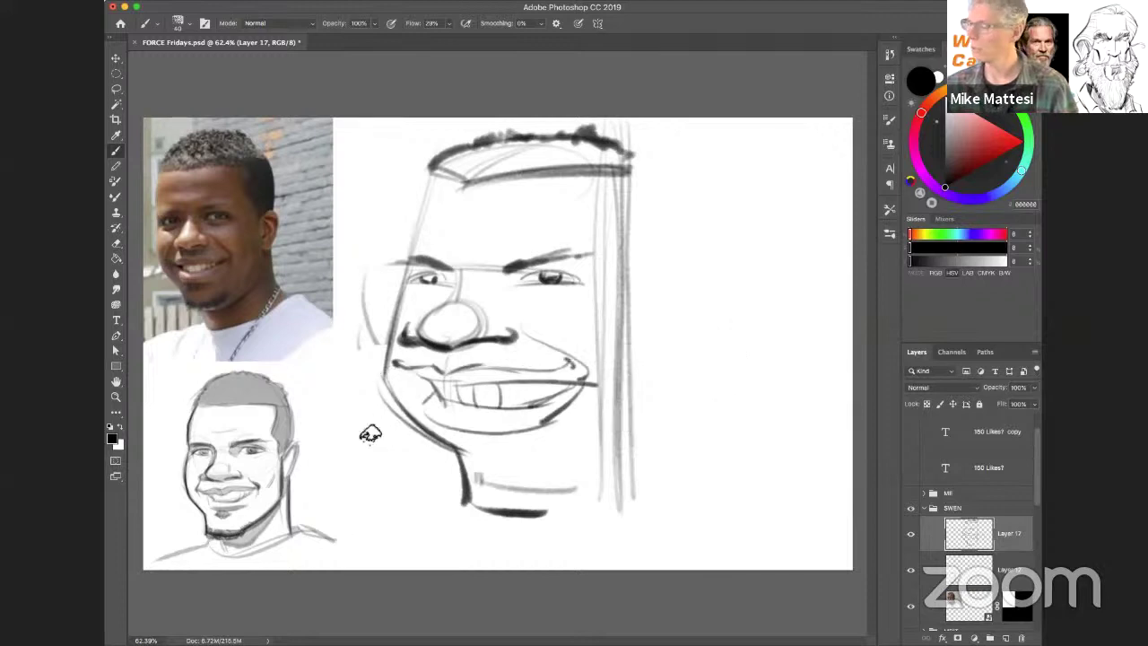
# Draw the pointed temple hairline, a small ear, and the dark back-of-head and neck contour.
pyautogui.moveTo(617, 187)
pyautogui.mouseDown()
pyautogui.moveTo(594, 237)
pyautogui.moveTo(608, 256)
pyautogui.moveTo(593, 236)
pyautogui.moveTo(616, 299)
pyautogui.moveTo(646, 275)
pyautogui.moveTo(646, 353)
pyautogui.moveTo(646, 290)
pyautogui.moveTo(640, 328)
pyautogui.mouseUp()
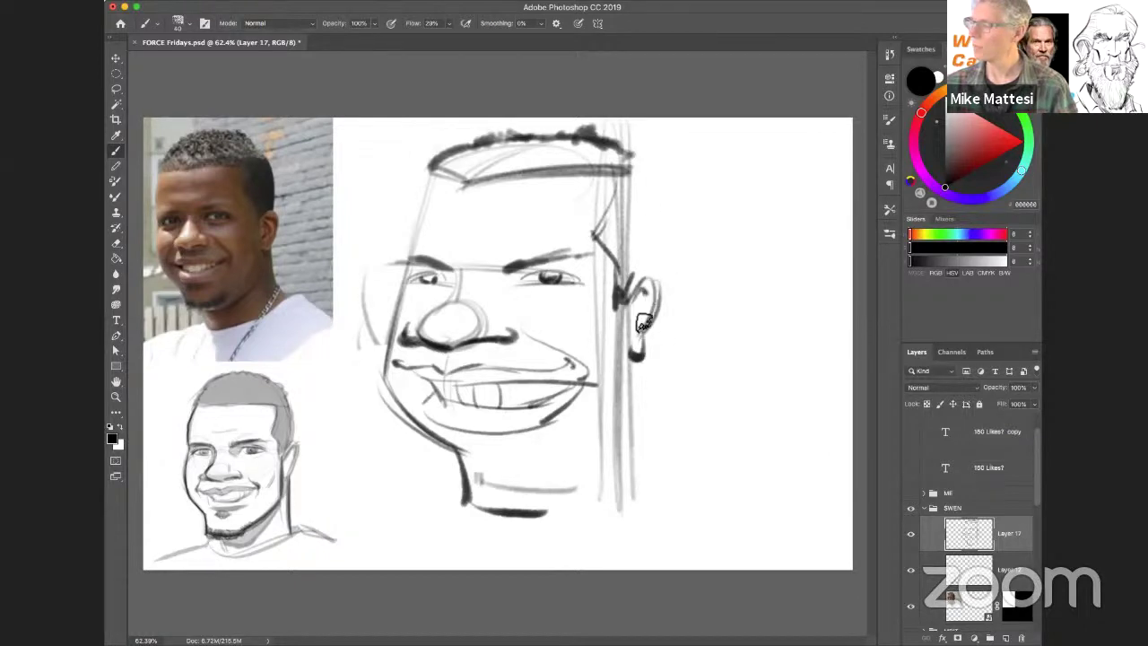
pyautogui.moveTo(634, 149); pyautogui.dragTo(646, 295)
pyautogui.moveTo(648, 359); pyautogui.dragTo(639, 515)
# Ink a heavy jawline from the ear to the chin, and thicken the front contour from forehead to chin.
pyautogui.moveTo(623, 348)
pyautogui.mouseDown()
pyautogui.moveTo(627, 445)
pyautogui.moveTo(534, 513)
pyautogui.mouseUp()
pyautogui.moveTo(628, 441)
pyautogui.mouseDown()
pyautogui.moveTo(548, 510)
pyautogui.moveTo(450, 441)
pyautogui.moveTo(386, 373)
pyautogui.mouseUp()
pyautogui.moveTo(438, 185); pyautogui.dragTo(395, 366)
pyautogui.moveTo(445, 176)
pyautogui.mouseDown()
pyautogui.moveTo(385, 388)
pyautogui.moveTo(454, 468)
pyautogui.moveTo(458, 506)
pyautogui.mouseUp()
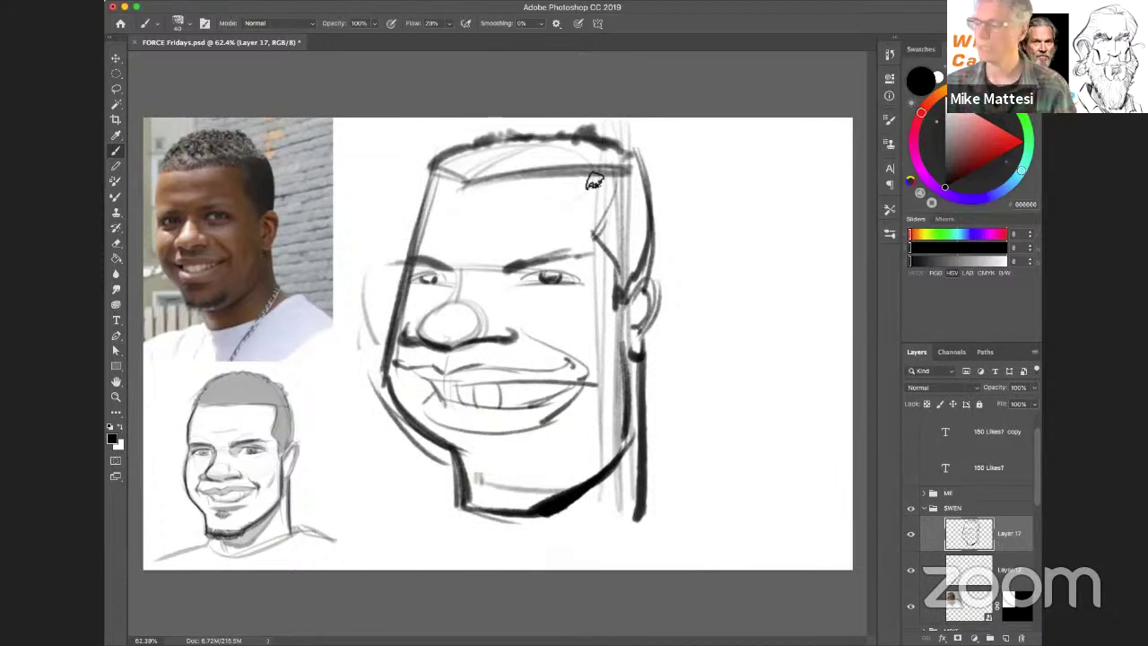
# Enlarge the brush to 120 px and shade the top hair band and side hair down to the ear in gray.
pyautogui.press(']')
pyautogui.press(']')
pyautogui.press(']')
pyautogui.press(']')
pyautogui.press(']')
pyautogui.press(']')
pyautogui.press(']')
pyautogui.moveTo(486, 156)
pyautogui.mouseDown()
pyautogui.moveTo(580, 149)
pyautogui.moveTo(528, 164)
pyautogui.moveTo(623, 164)
pyautogui.moveTo(546, 176)
pyautogui.moveTo(635, 166)
pyautogui.moveTo(627, 175)
pyautogui.moveTo(654, 183)
pyautogui.moveTo(623, 225)
pyautogui.mouseUp()
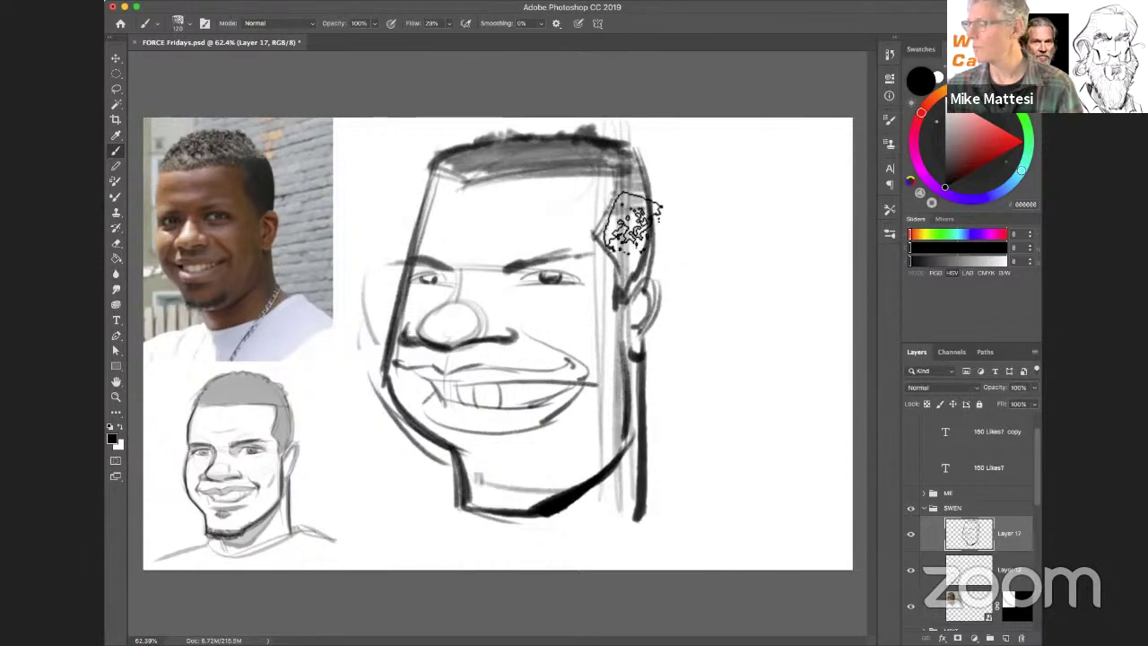
pyautogui.moveTo(647, 265)
pyautogui.mouseDown()
pyautogui.moveTo(649, 289)
pyautogui.moveTo(623, 278)
pyautogui.mouseUp()
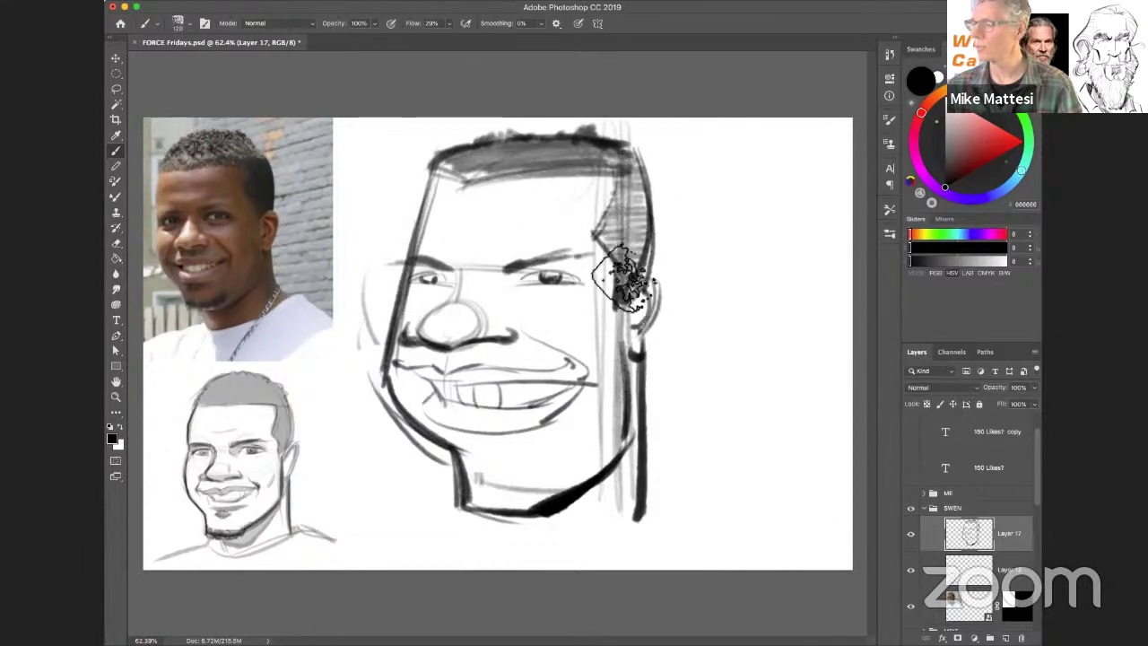
# Reduce the brush to 39 px, refine the inner brow and nose bridge, and add a curved wrinkle across the forehead.
pyautogui.press('[')
pyautogui.press('[')
pyautogui.press('[')
pyautogui.press('[')
pyautogui.press('[')
pyautogui.press('[')
pyautogui.press('[')
pyautogui.press('[')
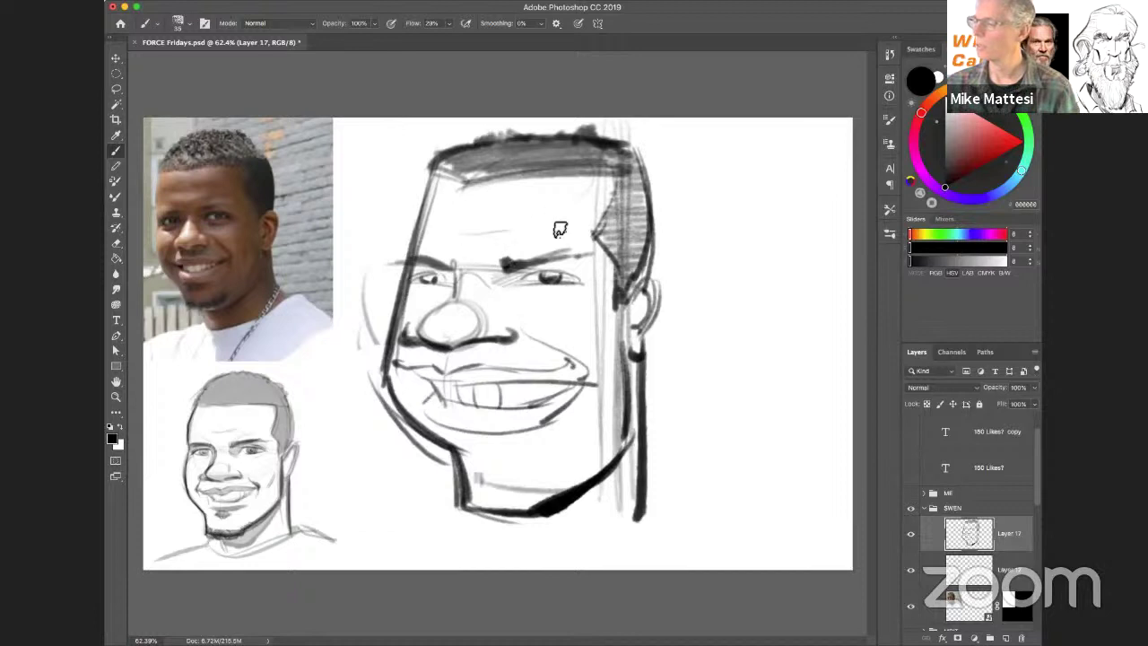
pyautogui.moveTo(559, 230)
pyautogui.mouseDown()
pyautogui.moveTo(436, 235)
pyautogui.moveTo(569, 223)
pyautogui.mouseUp()
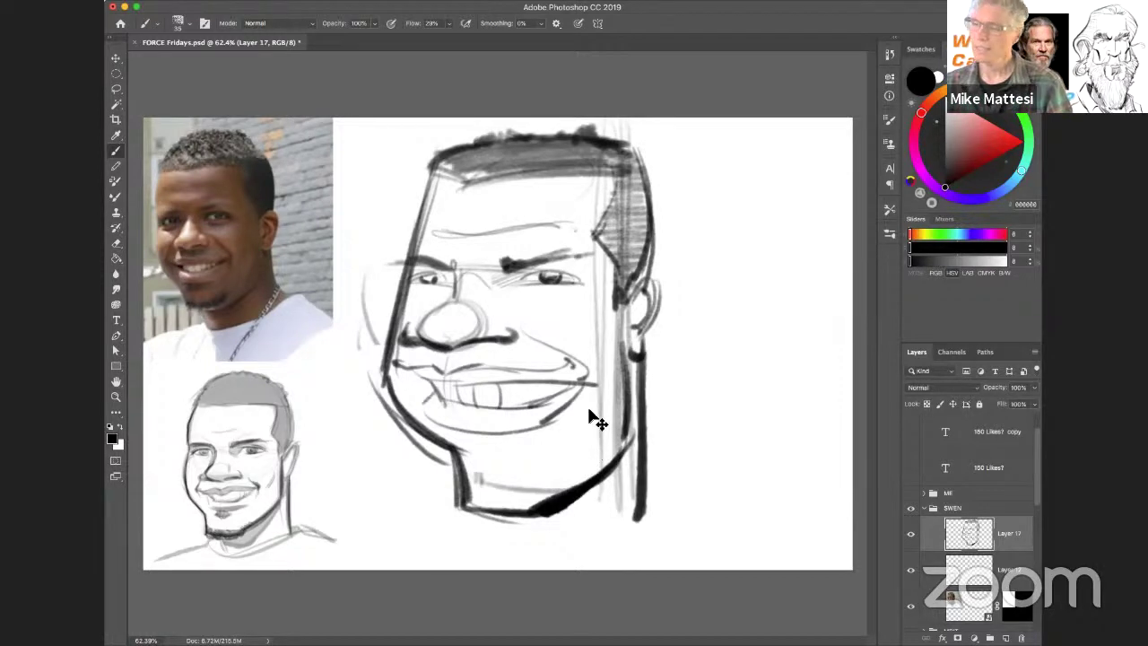
# Move the finished caricature to the right side of the canvas, and clear the stray construction lines outside the cheek.
pyautogui.moveTo(575, 462); pyautogui.dragTo(781, 476)
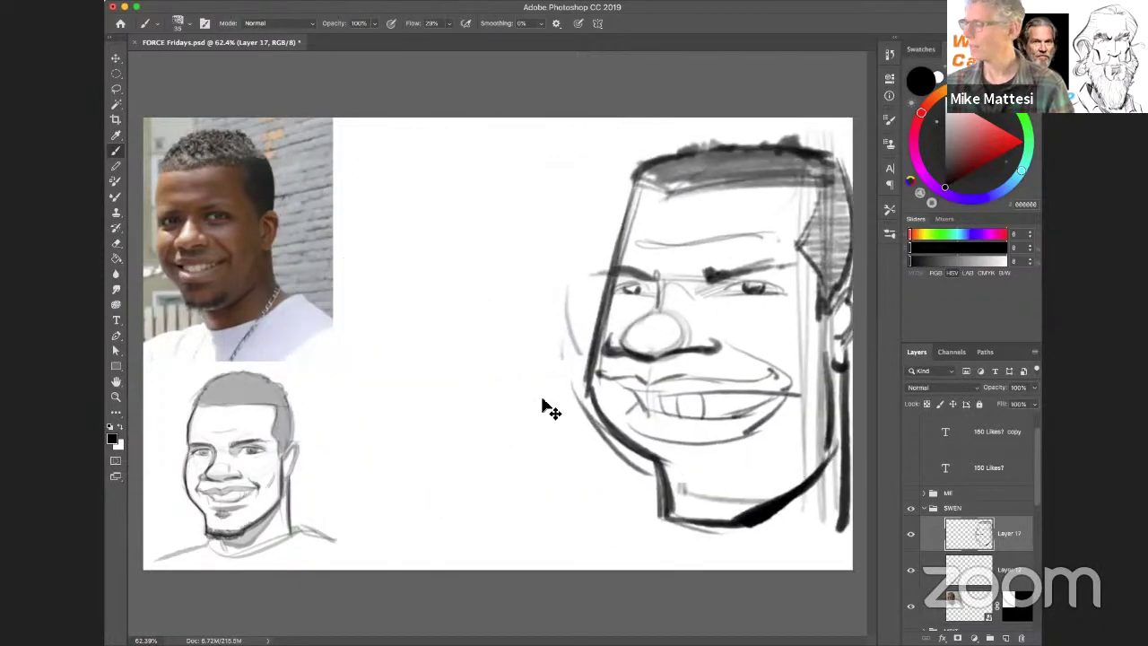
pyautogui.moveTo(465, 415); pyautogui.dragTo(462, 366)
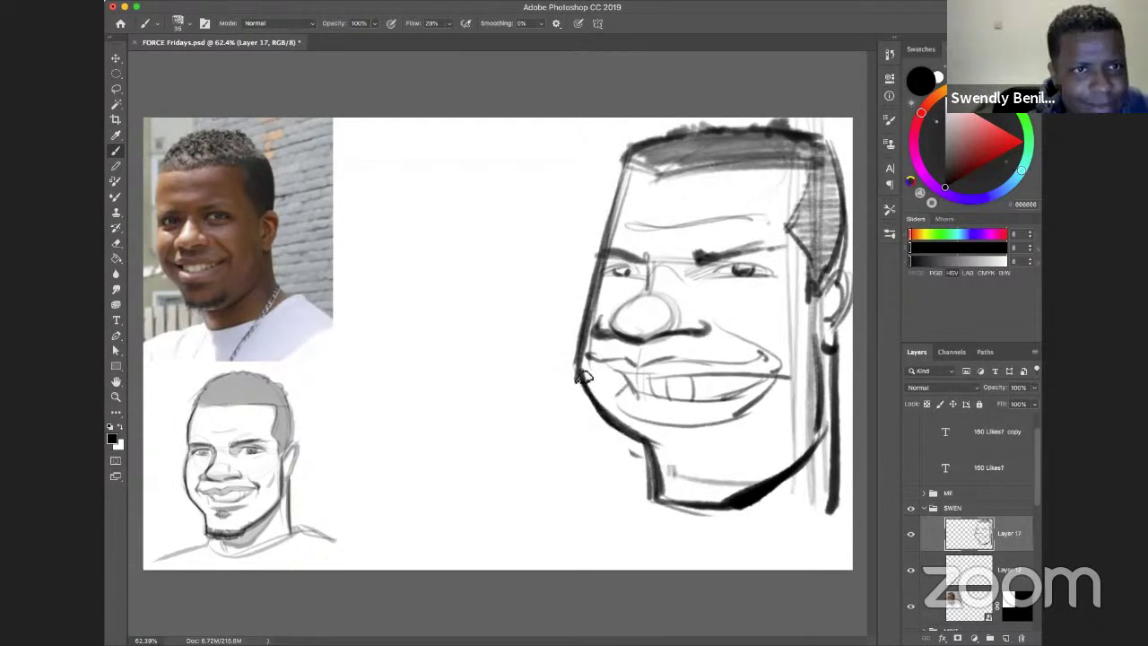
pyautogui.moveTo(444, 418)
pyautogui.mouseDown()
pyautogui.moveTo(781, 411)
pyautogui.moveTo(525, 410)
pyautogui.mouseUp()
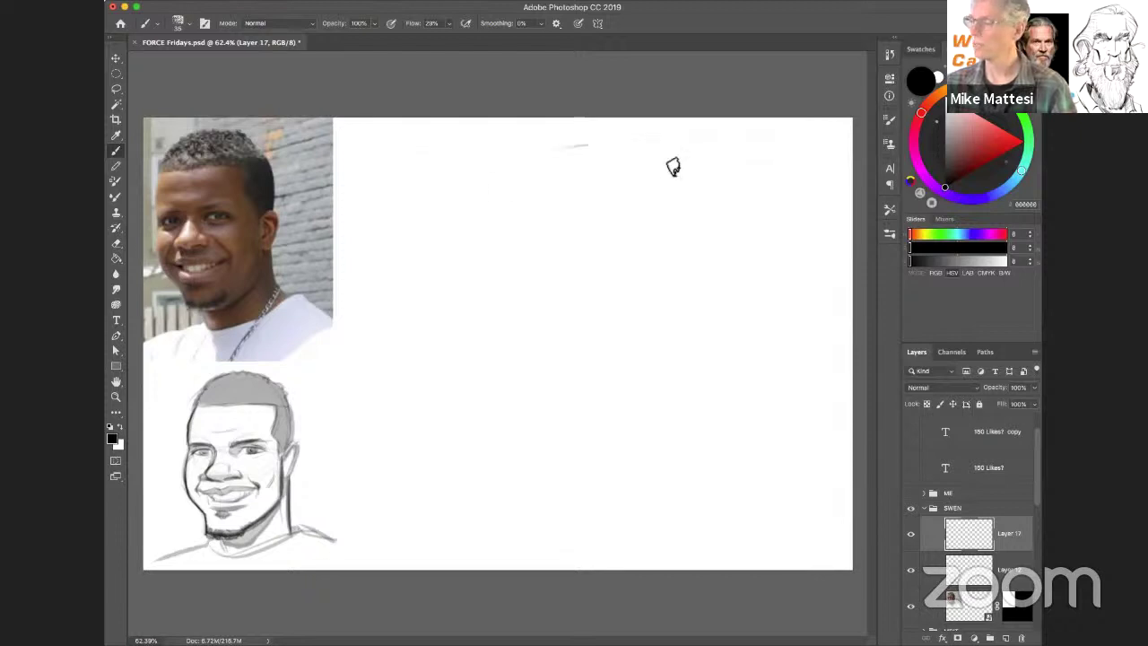
# Sketch a second head's small curved crown, S-shaped face contour with protruding mouth area, short flat chin, and long vertical back.
pyautogui.moveTo(673, 167); pyautogui.dragTo(636, 148)
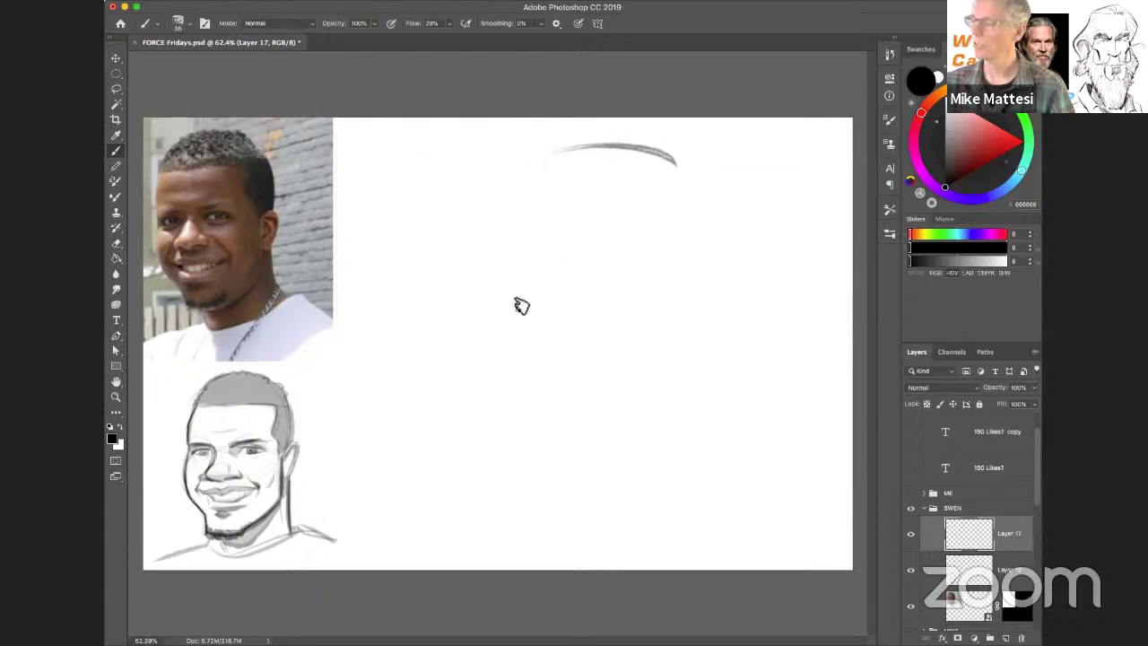
pyautogui.moveTo(545, 160); pyautogui.dragTo(507, 332)
pyautogui.moveTo(535, 212); pyautogui.dragTo(475, 362)
pyautogui.moveTo(522, 283); pyautogui.dragTo(461, 408)
pyautogui.moveTo(478, 354); pyautogui.dragTo(567, 475)
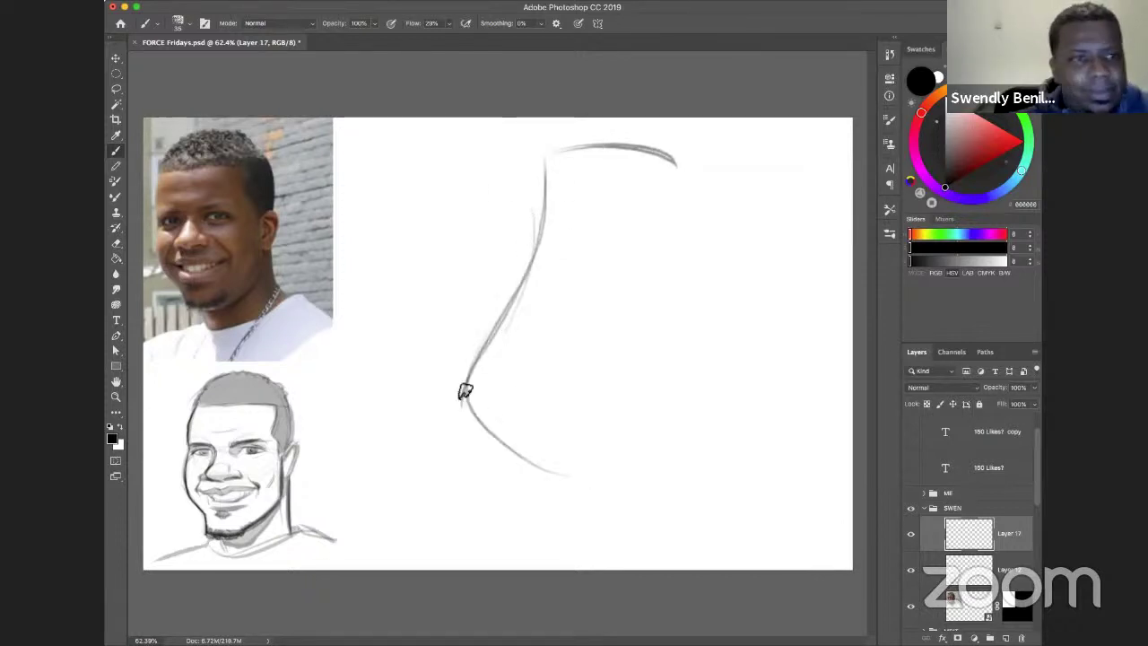
pyautogui.moveTo(502, 447)
pyautogui.mouseDown()
pyautogui.moveTo(618, 515)
pyautogui.moveTo(577, 510)
pyautogui.moveTo(660, 516)
pyautogui.mouseUp()
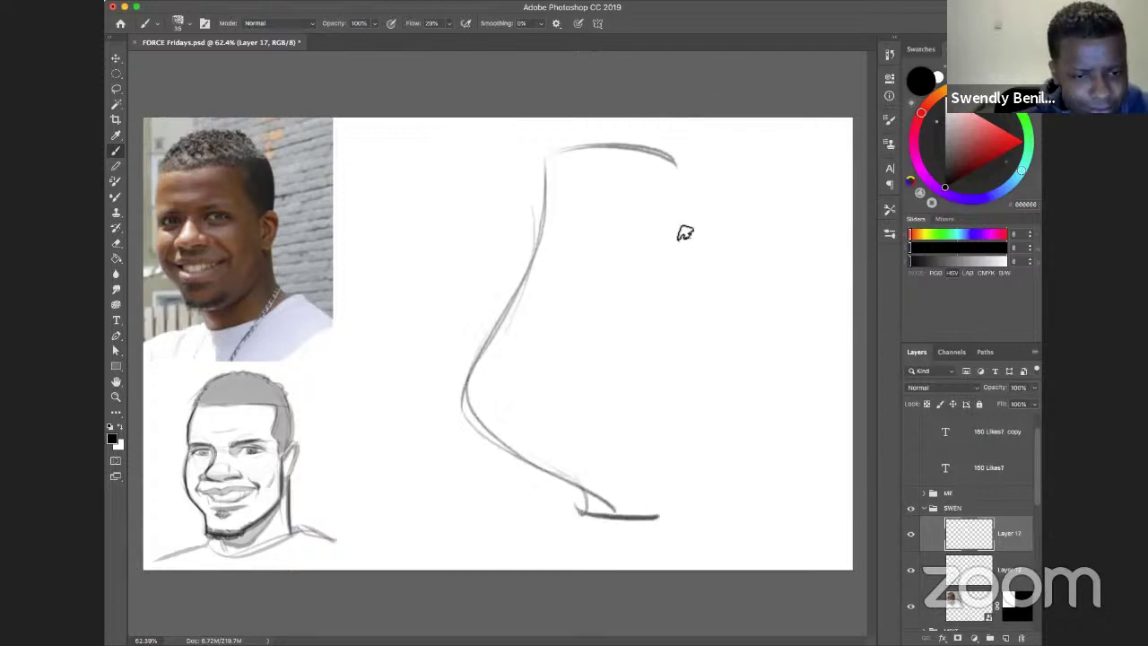
pyautogui.moveTo(692, 146); pyautogui.dragTo(702, 564)
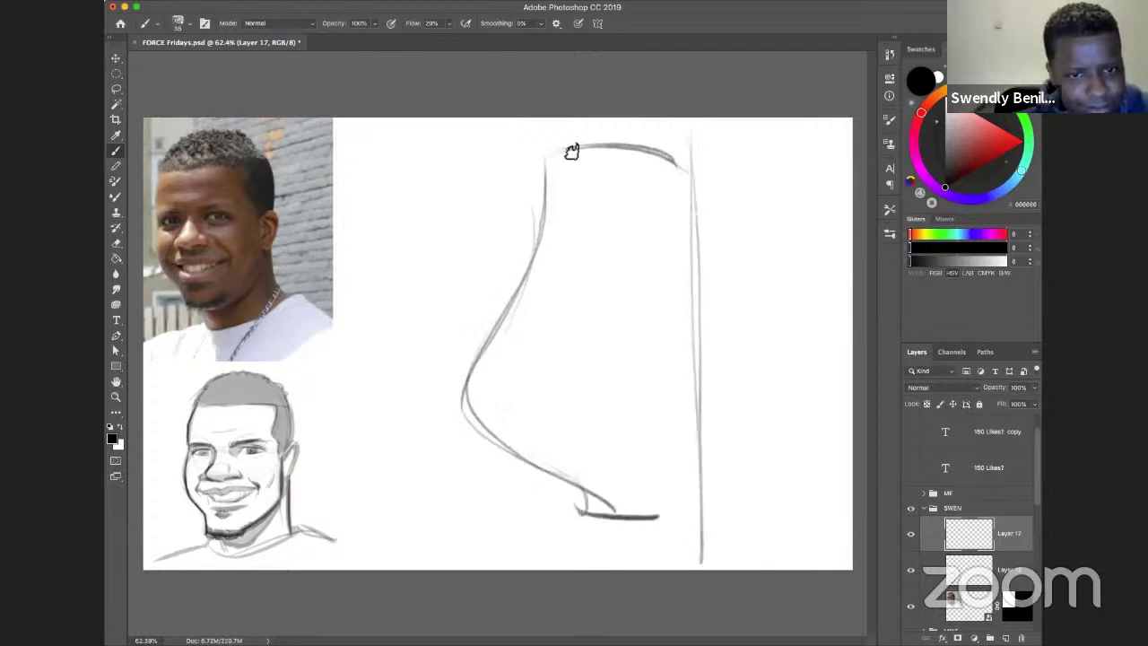
# Draw a thin, shaded hair cap with curly dark bumps on the crown, and add light horizontal brow guidelines.
pyautogui.moveTo(546, 162)
pyautogui.mouseDown()
pyautogui.moveTo(594, 174)
pyautogui.moveTo(683, 165)
pyautogui.moveTo(594, 174)
pyautogui.moveTo(604, 144)
pyautogui.moveTo(646, 148)
pyautogui.moveTo(579, 146)
pyautogui.moveTo(700, 163)
pyautogui.moveTo(621, 139)
pyautogui.mouseUp()
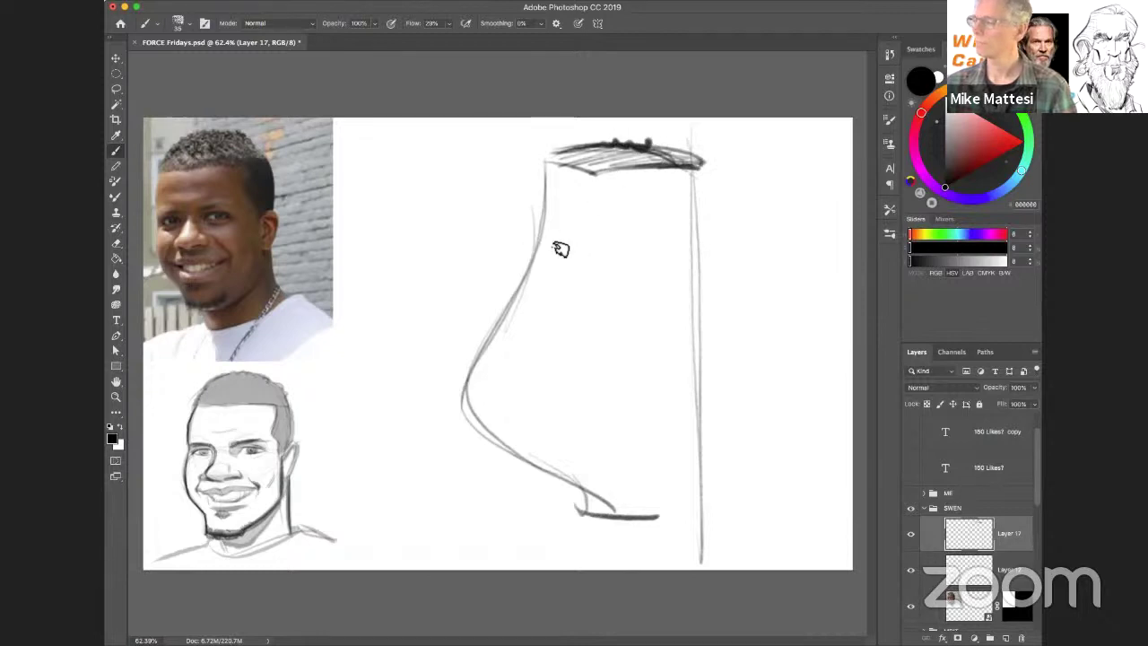
pyautogui.moveTo(658, 244); pyautogui.dragTo(542, 244)
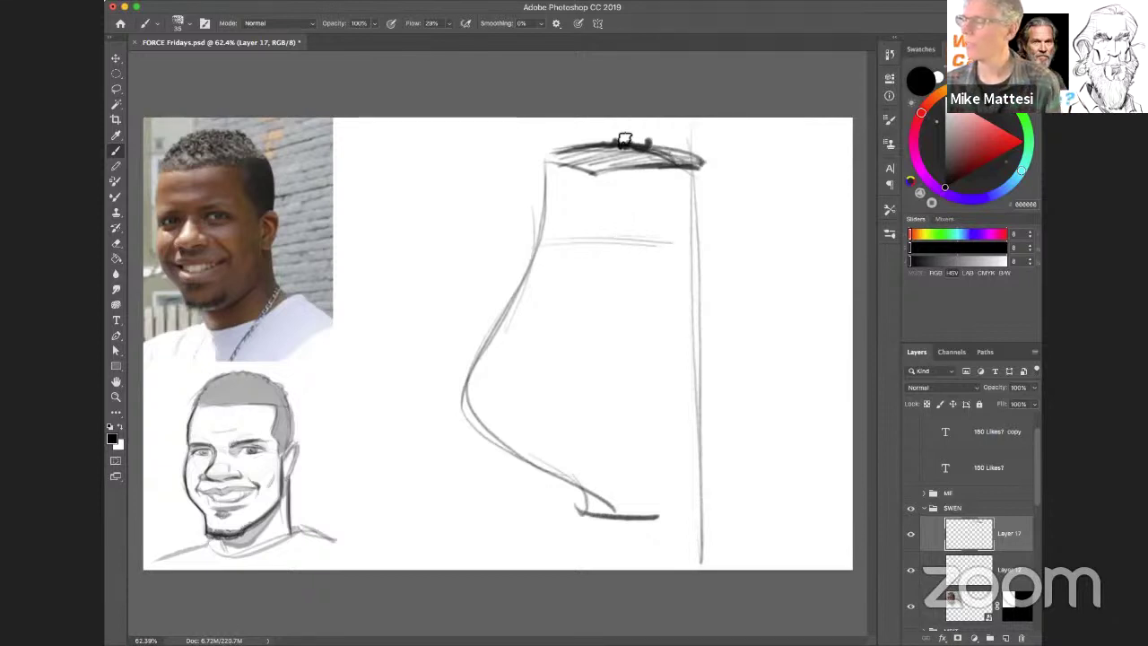
# Thicken the front hairline of the caricature and draw the near-side hair edge with its angular point at the temple.
pyautogui.moveTo(561, 173); pyautogui.dragTo(706, 161)
pyautogui.moveTo(702, 260); pyautogui.dragTo(705, 173)
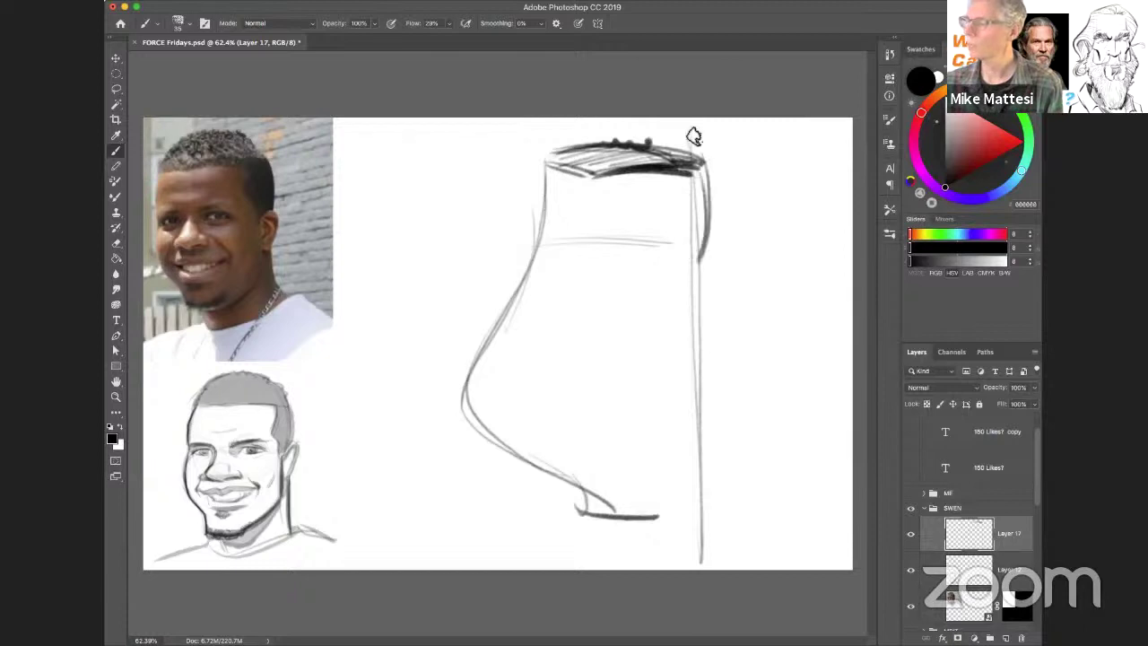
pyautogui.moveTo(669, 215); pyautogui.dragTo(696, 262)
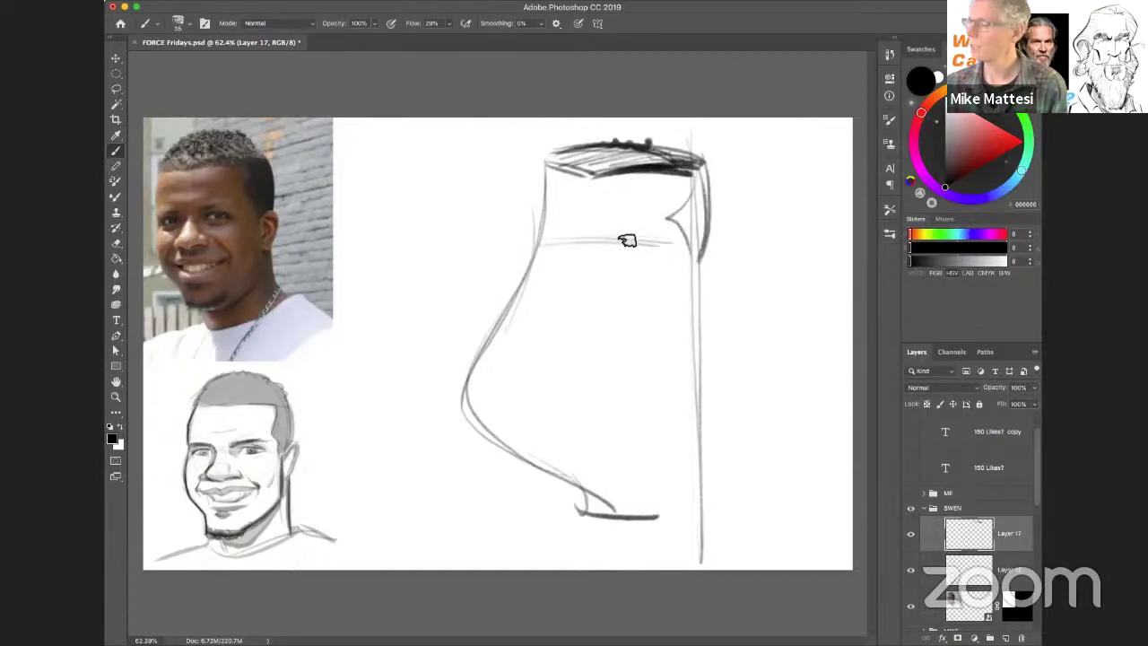
# Draw the eyebrows along the upper face guide, with small dark-pupiled eyes beneath them and a wide rounded nose.
pyautogui.moveTo(664, 237)
pyautogui.mouseDown()
pyautogui.moveTo(538, 241)
pyautogui.moveTo(571, 282)
pyautogui.mouseUp()
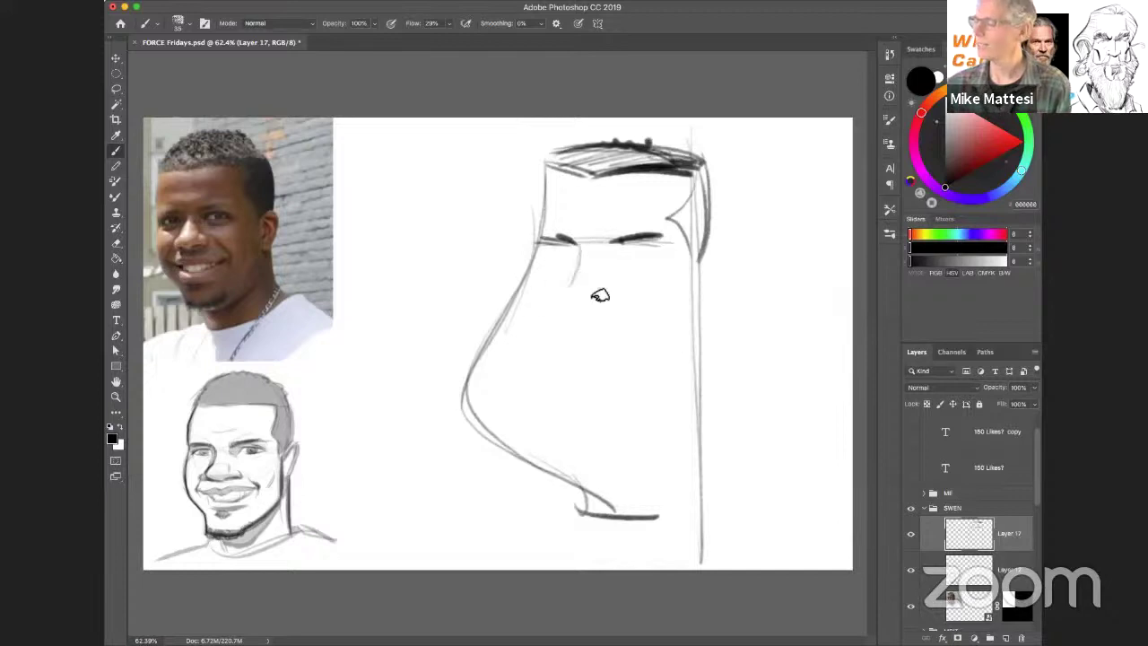
pyautogui.moveTo(611, 289)
pyautogui.mouseDown()
pyautogui.moveTo(549, 290)
pyautogui.moveTo(566, 265)
pyautogui.moveTo(572, 297)
pyautogui.moveTo(610, 294)
pyautogui.moveTo(568, 293)
pyautogui.mouseUp()
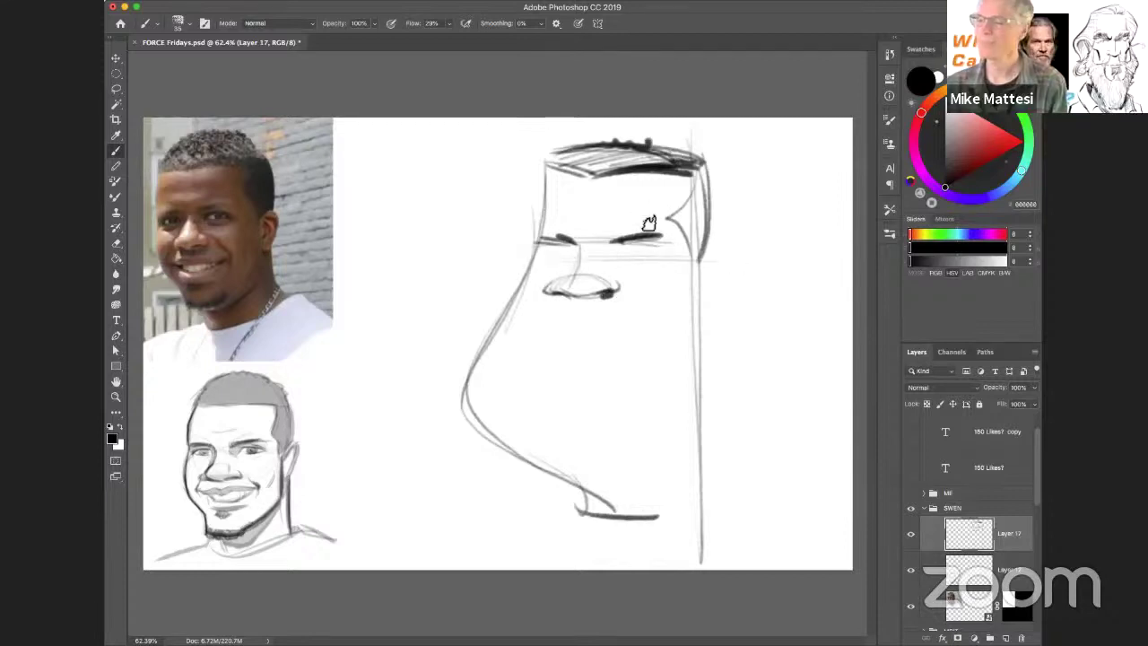
pyautogui.moveTo(624, 254); pyautogui.dragTo(657, 256)
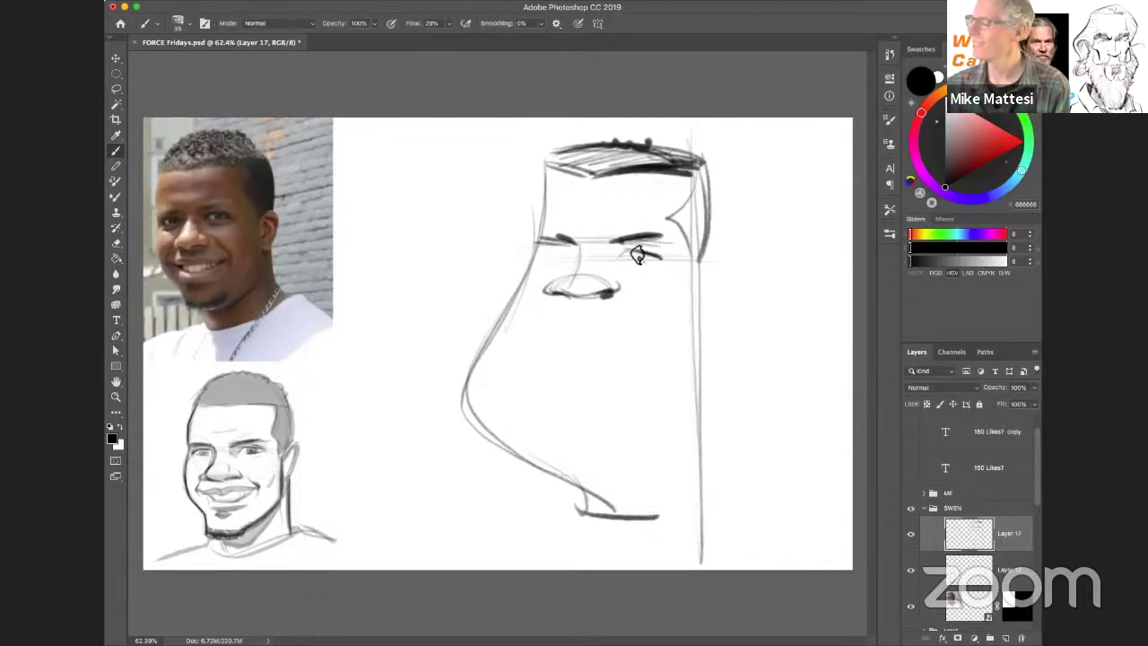
pyautogui.moveTo(646, 258); pyautogui.dragTo(639, 258)
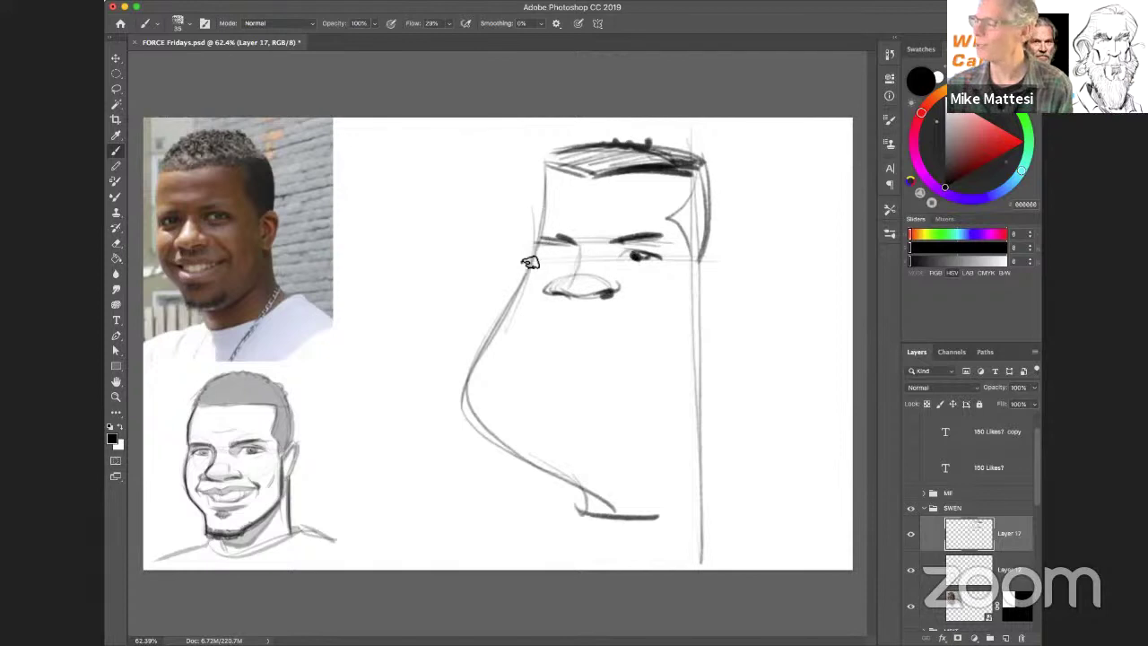
pyautogui.moveTo(538, 263); pyautogui.dragTo(555, 263)
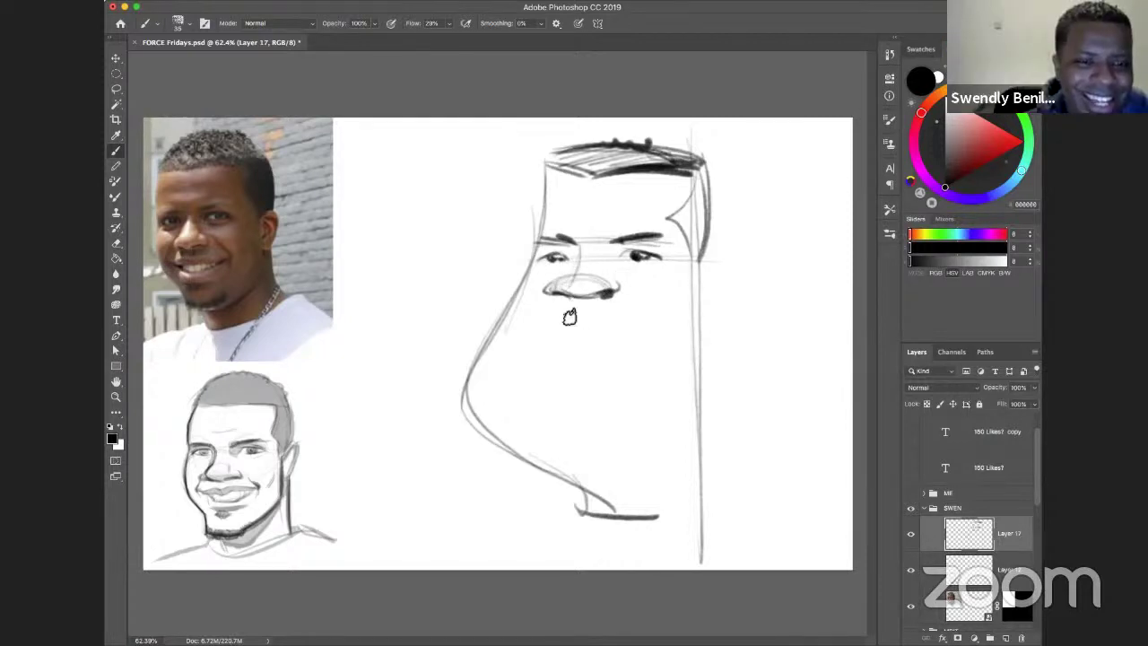
# Draw a wide toothy smile with lips and cheek creases, and scribble a small beard patch below the lower lip.
pyautogui.moveTo(565, 312)
pyautogui.mouseDown()
pyautogui.moveTo(685, 313)
pyautogui.moveTo(515, 312)
pyautogui.moveTo(537, 306)
pyautogui.moveTo(552, 314)
pyautogui.moveTo(530, 323)
pyautogui.moveTo(523, 316)
pyautogui.moveTo(591, 324)
pyautogui.moveTo(584, 334)
pyautogui.moveTo(673, 316)
pyautogui.mouseUp()
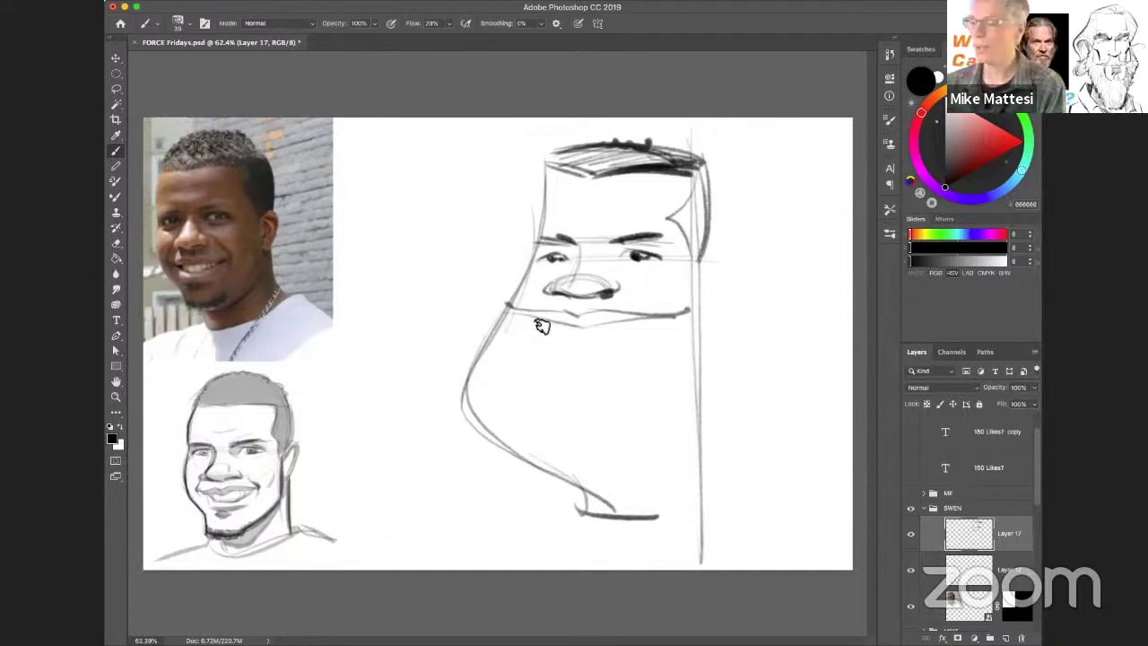
pyautogui.moveTo(536, 339); pyautogui.dragTo(617, 355)
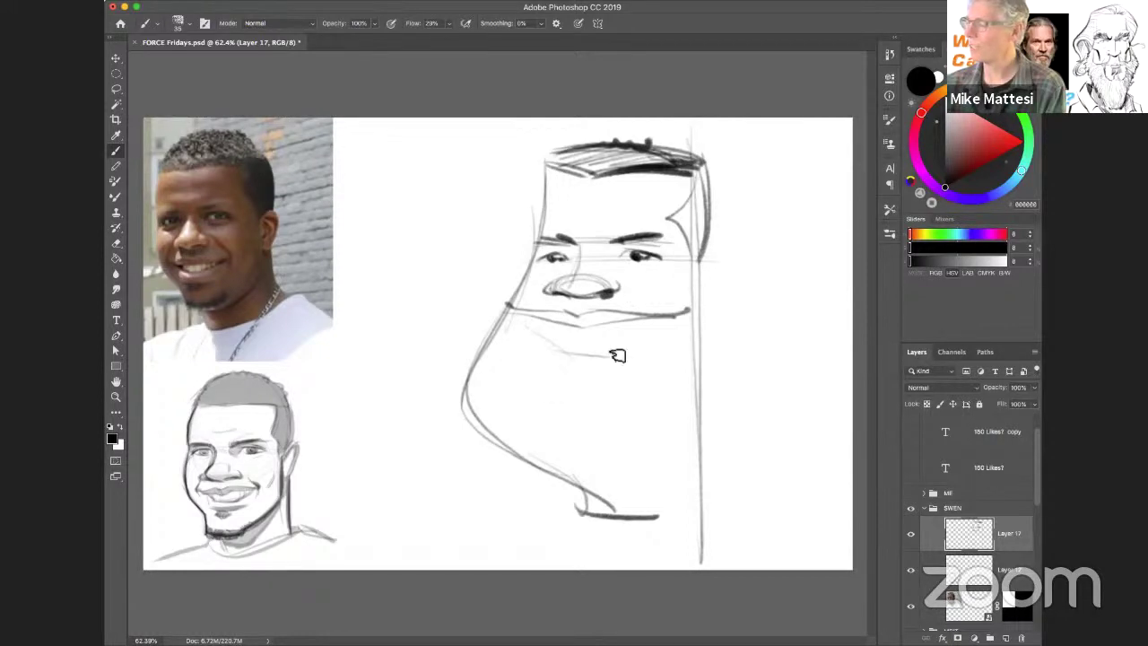
pyautogui.moveTo(673, 319)
pyautogui.mouseDown()
pyautogui.moveTo(593, 356)
pyautogui.moveTo(553, 349)
pyautogui.moveTo(530, 322)
pyautogui.moveTo(536, 341)
pyautogui.moveTo(575, 321)
pyautogui.moveTo(562, 263)
pyautogui.moveTo(581, 362)
pyautogui.moveTo(558, 346)
pyautogui.mouseUp()
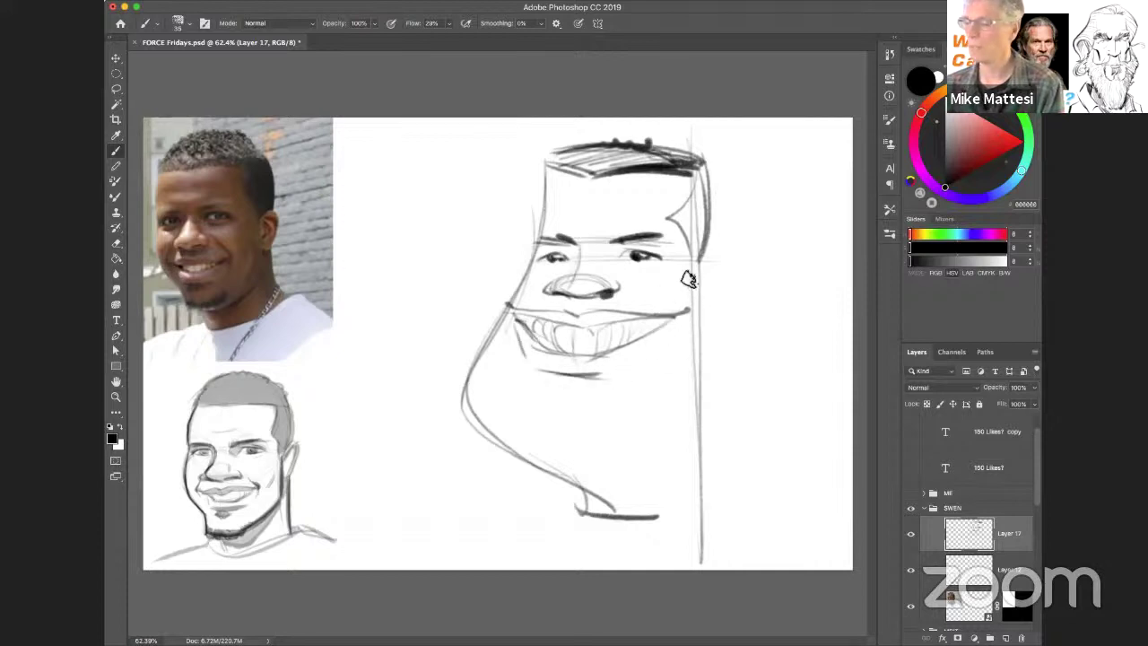
pyautogui.moveTo(686, 314); pyautogui.dragTo(529, 297)
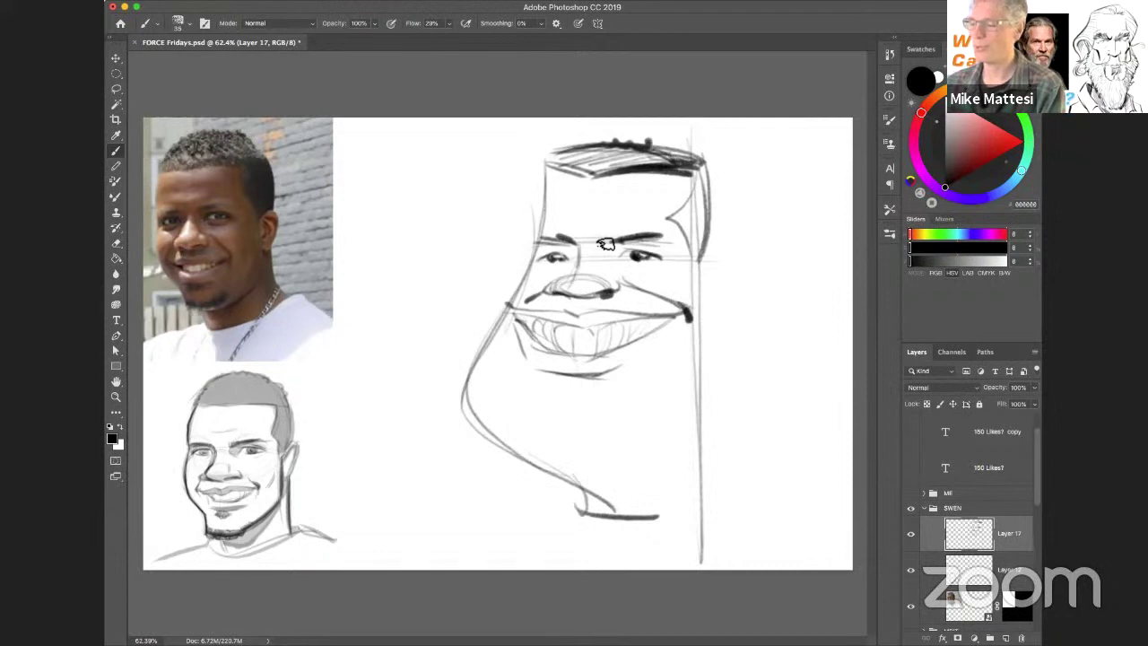
pyautogui.moveTo(560, 370)
pyautogui.mouseDown()
pyautogui.moveTo(583, 391)
pyautogui.moveTo(602, 384)
pyautogui.mouseUp()
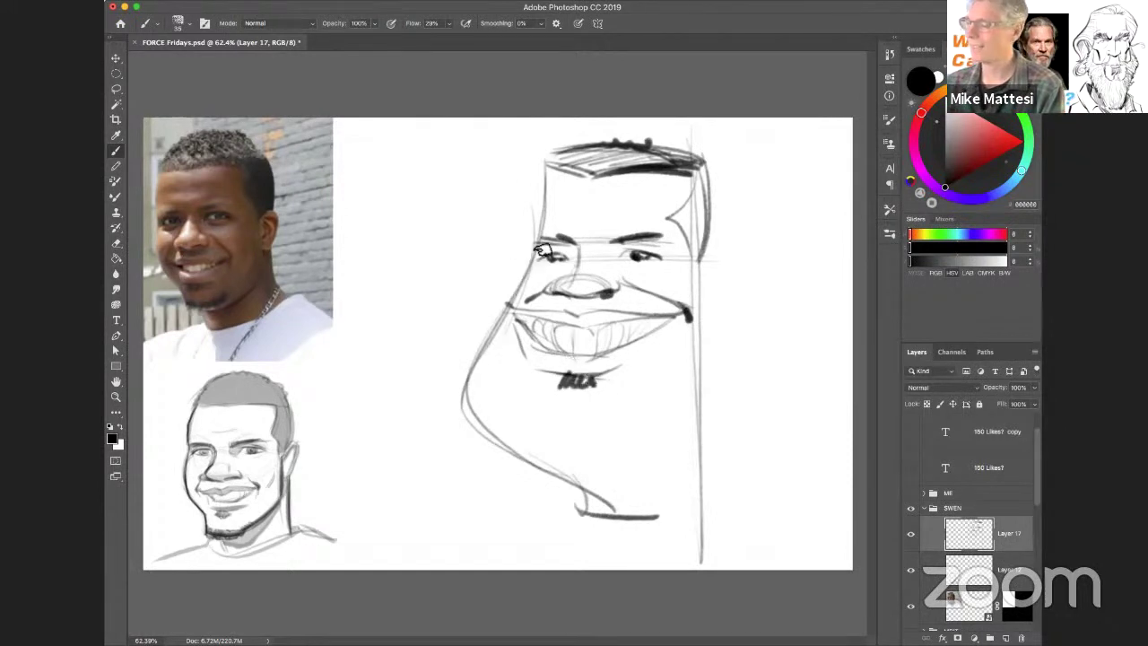
# Darken the far cheek and jaw contour in heavy black and fill in the goatee at the chin.
pyautogui.moveTo(540, 254)
pyautogui.mouseDown()
pyautogui.moveTo(495, 380)
pyautogui.moveTo(506, 300)
pyautogui.moveTo(529, 428)
pyautogui.moveTo(460, 359)
pyautogui.moveTo(577, 466)
pyautogui.mouseUp()
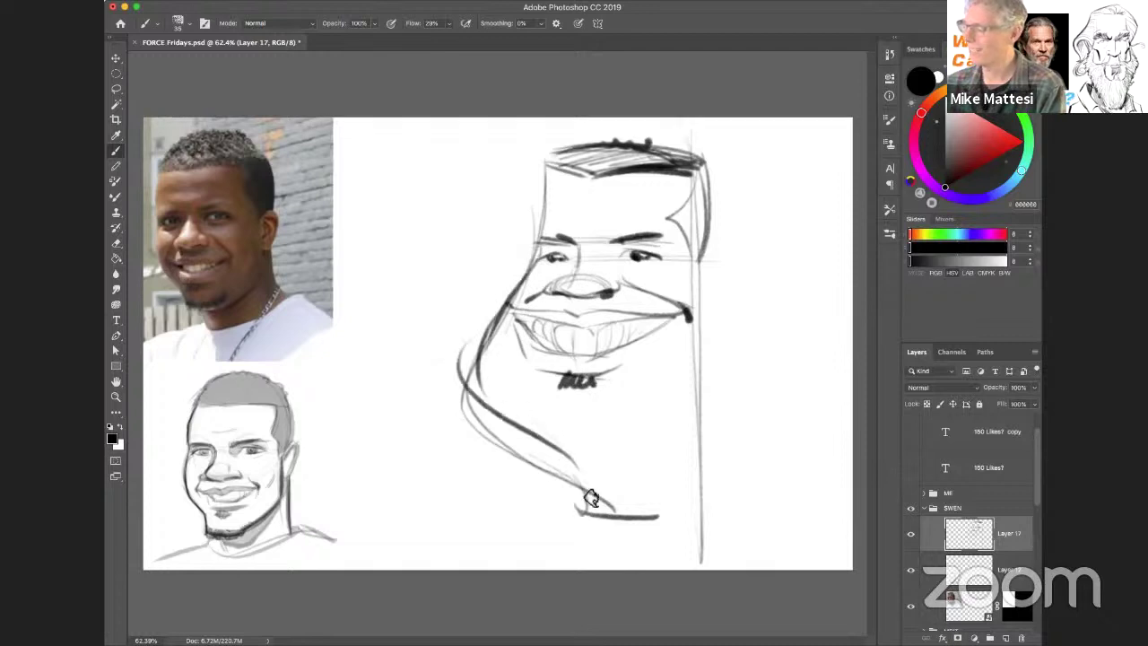
pyautogui.moveTo(534, 261)
pyautogui.mouseDown()
pyautogui.moveTo(493, 405)
pyautogui.moveTo(486, 331)
pyautogui.moveTo(593, 487)
pyautogui.moveTo(522, 513)
pyautogui.moveTo(442, 448)
pyautogui.mouseUp()
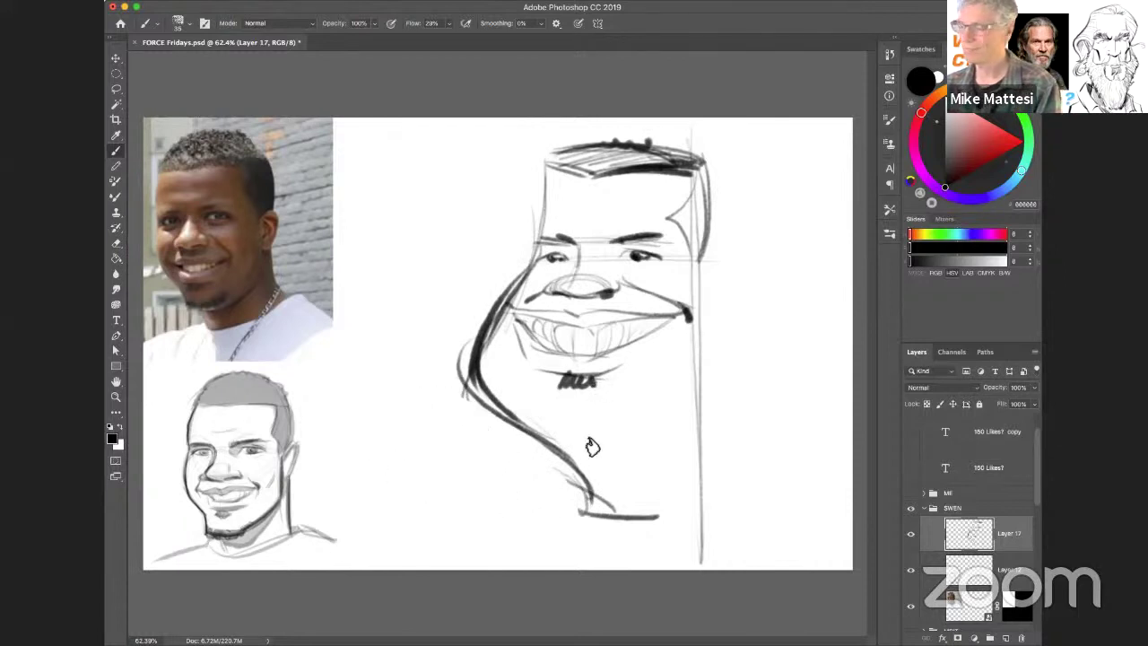
pyautogui.moveTo(601, 479)
pyautogui.mouseDown()
pyautogui.moveTo(612, 524)
pyautogui.moveTo(672, 516)
pyautogui.mouseUp()
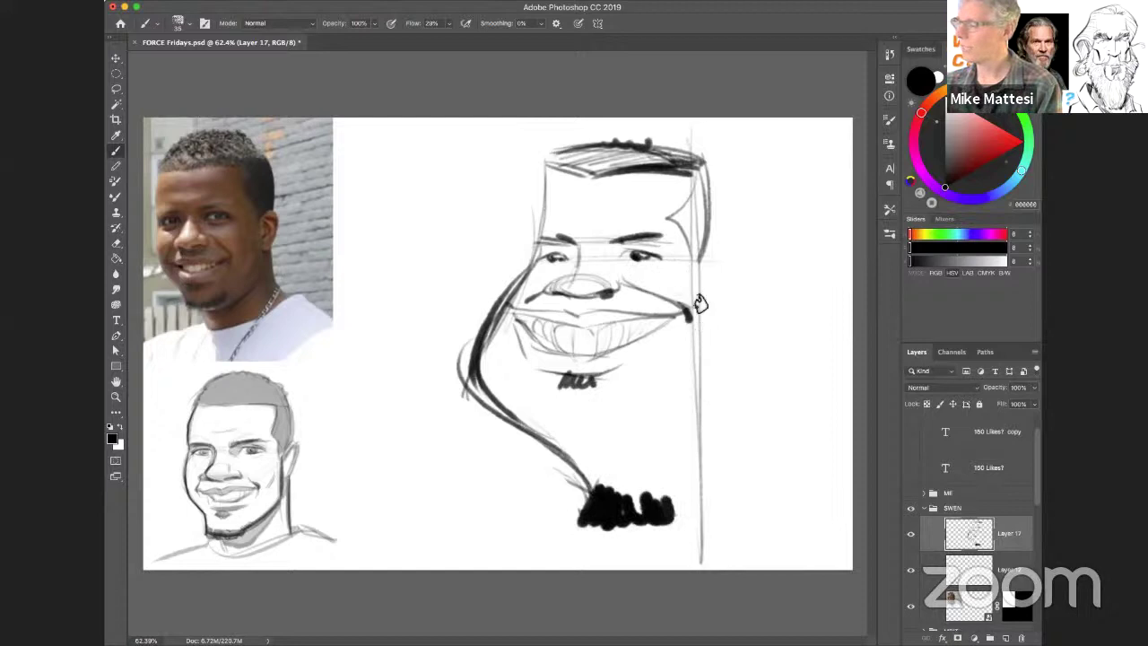
# Draw the near ear with hatched hair above it, and darken the far contour of the forehead.
pyautogui.moveTo(705, 260)
pyautogui.mouseDown()
pyautogui.moveTo(728, 251)
pyautogui.moveTo(707, 290)
pyautogui.mouseUp()
pyautogui.moveTo(716, 174)
pyautogui.mouseDown()
pyautogui.moveTo(700, 244)
pyautogui.moveTo(702, 169)
pyautogui.moveTo(683, 209)
pyautogui.moveTo(707, 209)
pyautogui.moveTo(716, 235)
pyautogui.mouseUp()
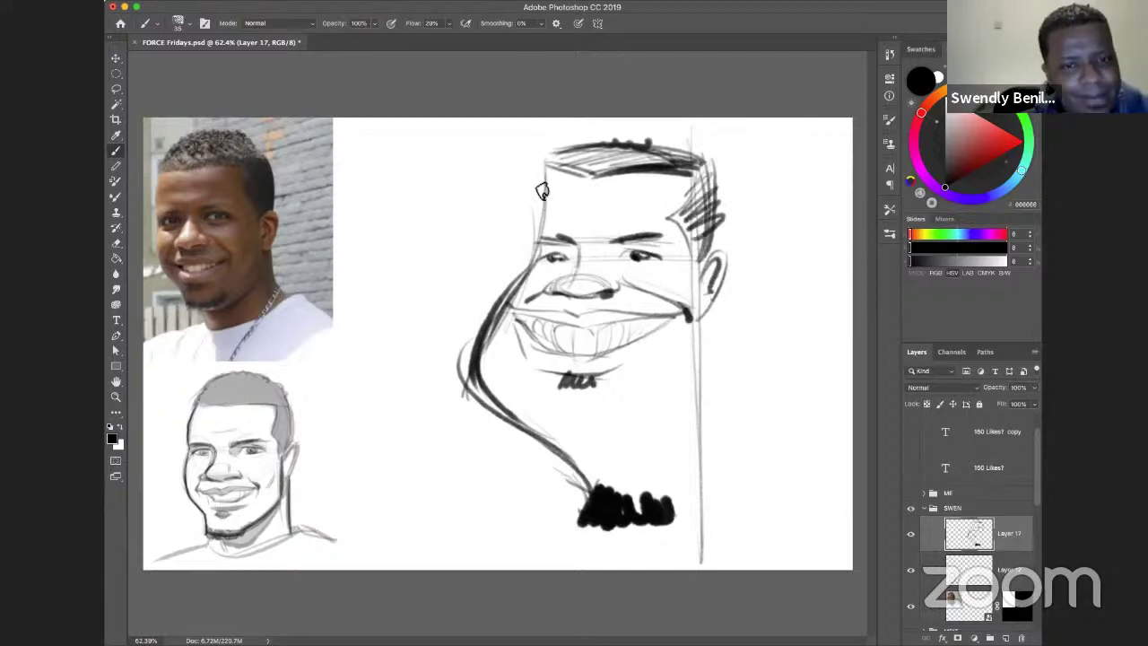
pyautogui.moveTo(536, 224)
pyautogui.mouseDown()
pyautogui.moveTo(551, 163)
pyautogui.moveTo(544, 227)
pyautogui.moveTo(553, 161)
pyautogui.moveTo(538, 250)
pyautogui.moveTo(539, 193)
pyautogui.moveTo(537, 267)
pyautogui.moveTo(533, 238)
pyautogui.moveTo(516, 288)
pyautogui.mouseUp()
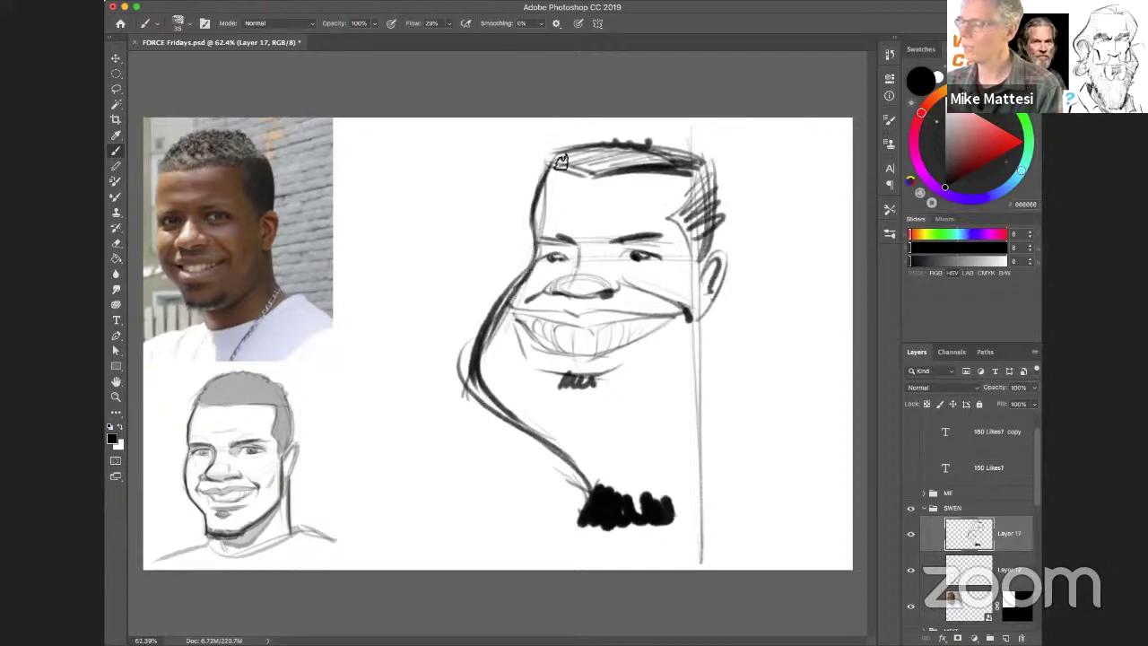
pyautogui.moveTo(560, 162)
pyautogui.mouseDown()
pyautogui.moveTo(531, 269)
pyautogui.moveTo(489, 334)
pyautogui.moveTo(477, 382)
pyautogui.moveTo(508, 419)
pyautogui.mouseUp()
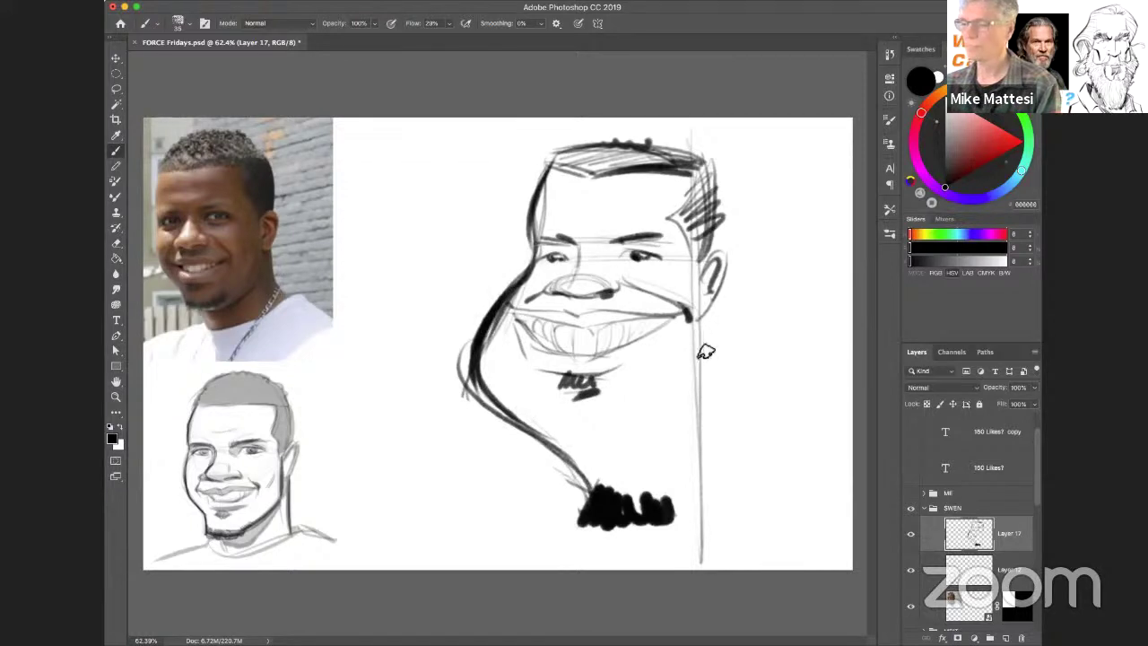
# Draw the near jaw contour as a bulging heavy line from the mouth corner down to the goatee.
pyautogui.moveTo(686, 309); pyautogui.dragTo(723, 422)
pyautogui.moveTo(700, 331); pyautogui.dragTo(734, 429)
pyautogui.moveTo(731, 417); pyautogui.dragTo(657, 501)
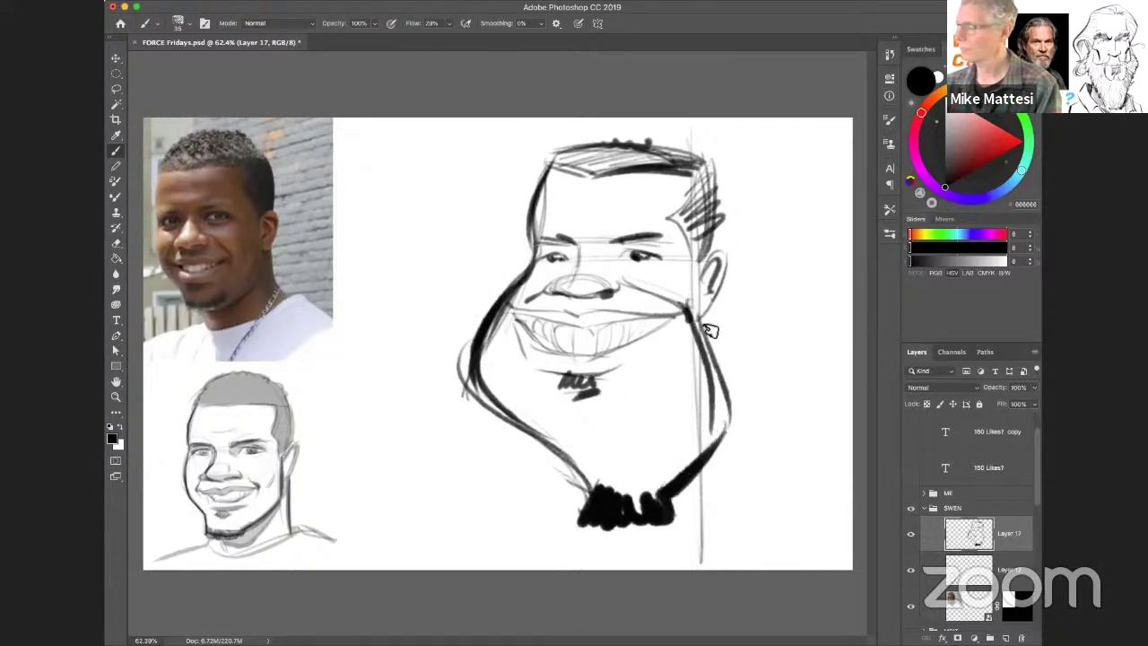
pyautogui.moveTo(689, 327); pyautogui.dragTo(725, 440)
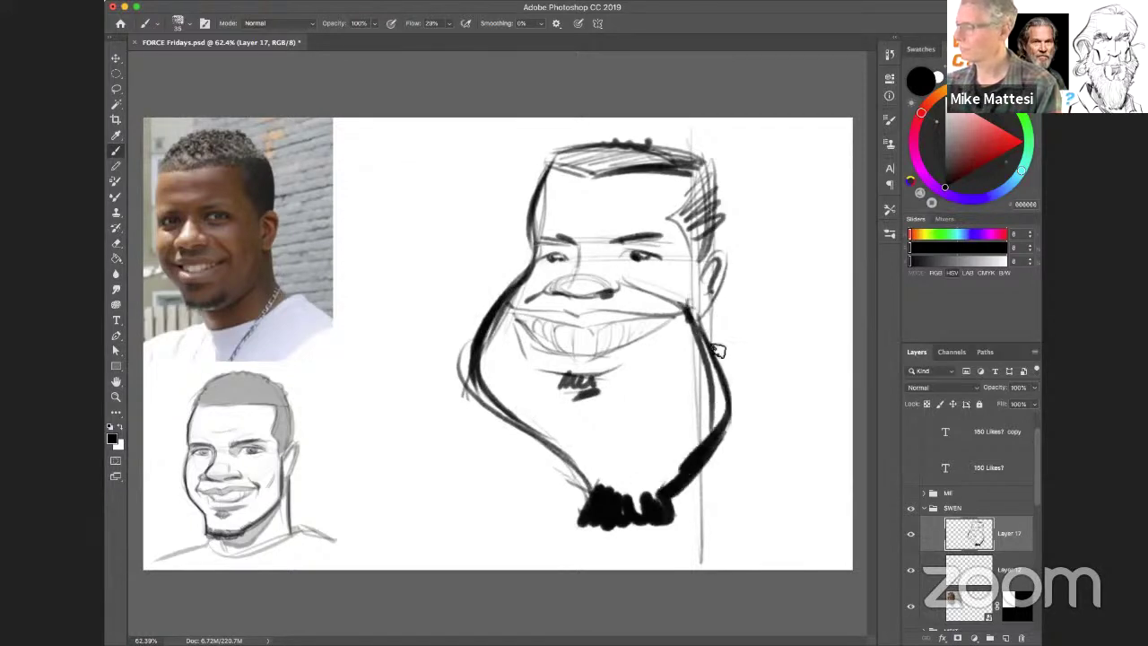
# Draw the neck below the near ear, with the shirt collar and sloping shoulder lines under the chin.
pyautogui.moveTo(718, 296); pyautogui.dragTo(719, 511)
pyautogui.moveTo(629, 530)
pyautogui.mouseDown()
pyautogui.moveTo(633, 553)
pyautogui.moveTo(717, 502)
pyautogui.mouseUp()
pyautogui.moveTo(708, 458); pyautogui.dragTo(728, 531)
pyautogui.moveTo(635, 540); pyautogui.dragTo(570, 568)
pyautogui.moveTo(728, 526)
pyautogui.mouseDown()
pyautogui.moveTo(789, 547)
pyautogui.moveTo(638, 542)
pyautogui.mouseUp()
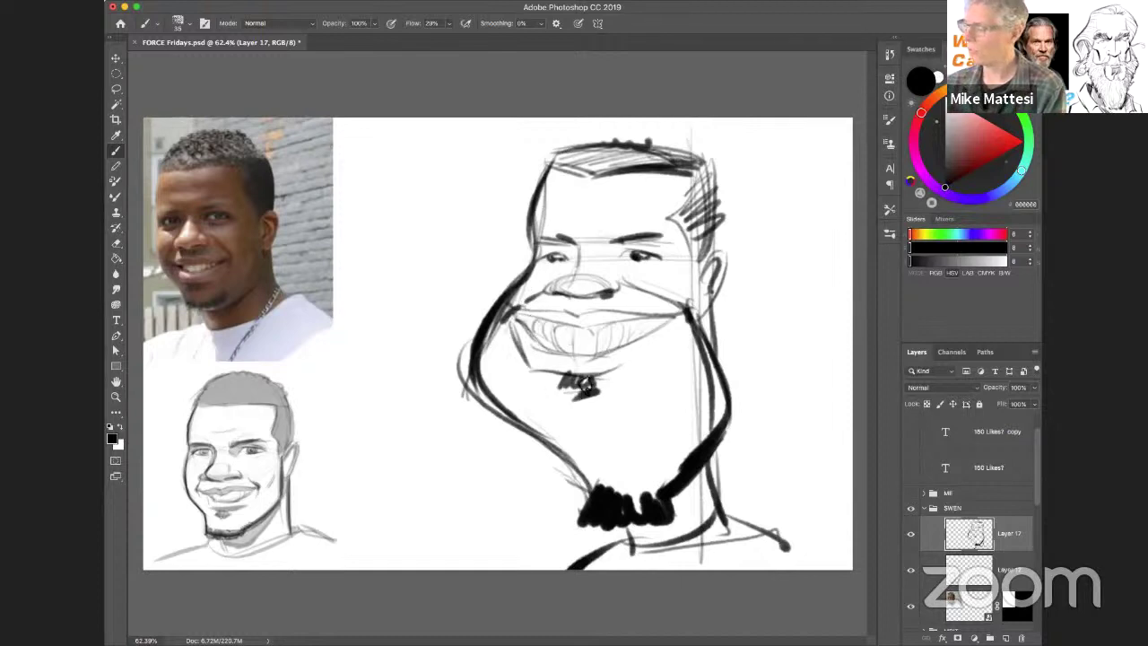
# Strengthen the lower lip line and the hair edge at the near temple of the caricature.
pyautogui.moveTo(575, 386); pyautogui.dragTo(630, 368)
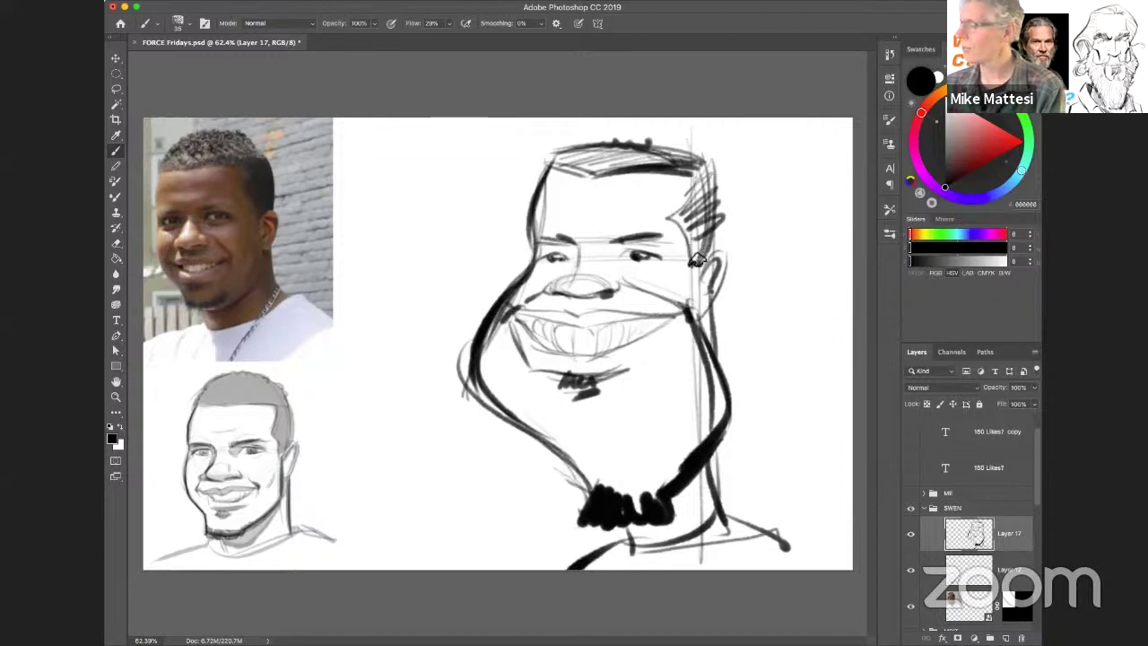
pyautogui.moveTo(682, 219); pyautogui.dragTo(687, 213)
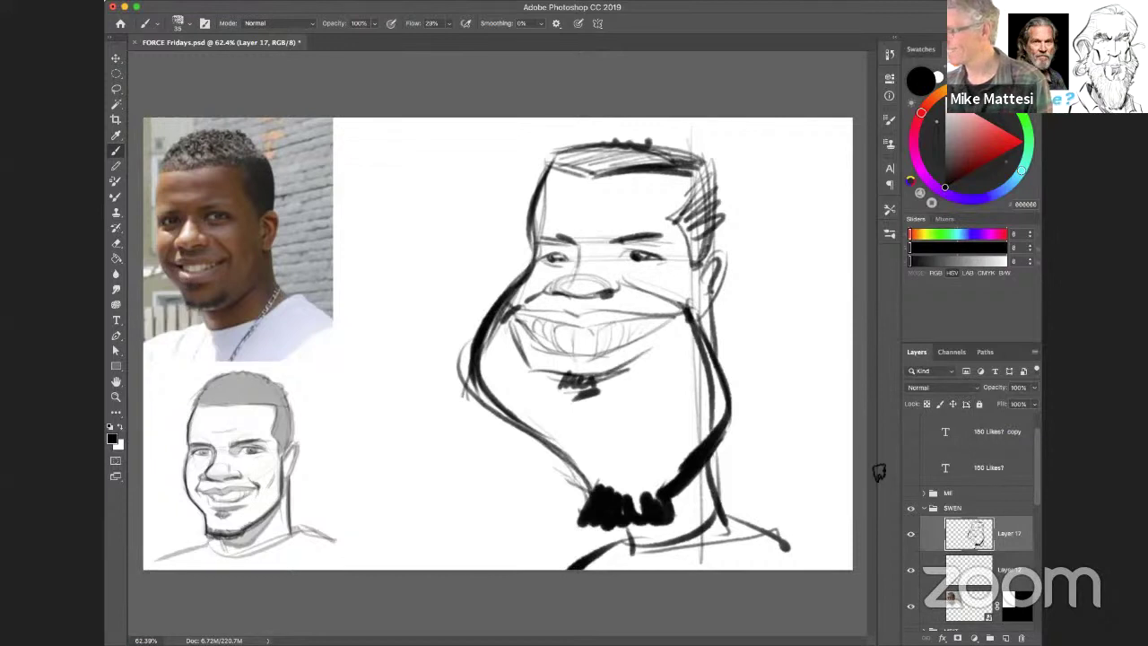
pyautogui.moveTo(676, 397); pyautogui.dragTo(759, 404)
pyautogui.press('super+z')
# On an emptied canvas, begin a second caricature with a faint head guide and the near eyebrow and eye, using black and touches of white.
pyautogui.moveTo(572, 360); pyautogui.dragTo(653, 348)
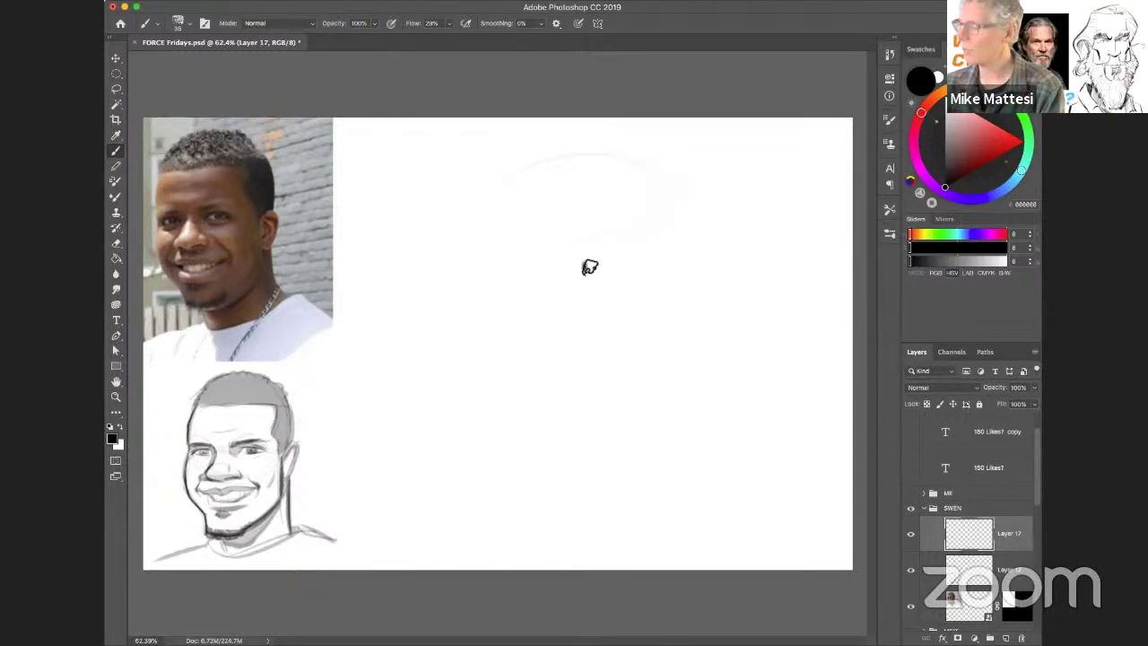
pyautogui.moveTo(584, 265)
pyautogui.mouseDown()
pyautogui.moveTo(647, 250)
pyautogui.moveTo(612, 257)
pyautogui.mouseUp()
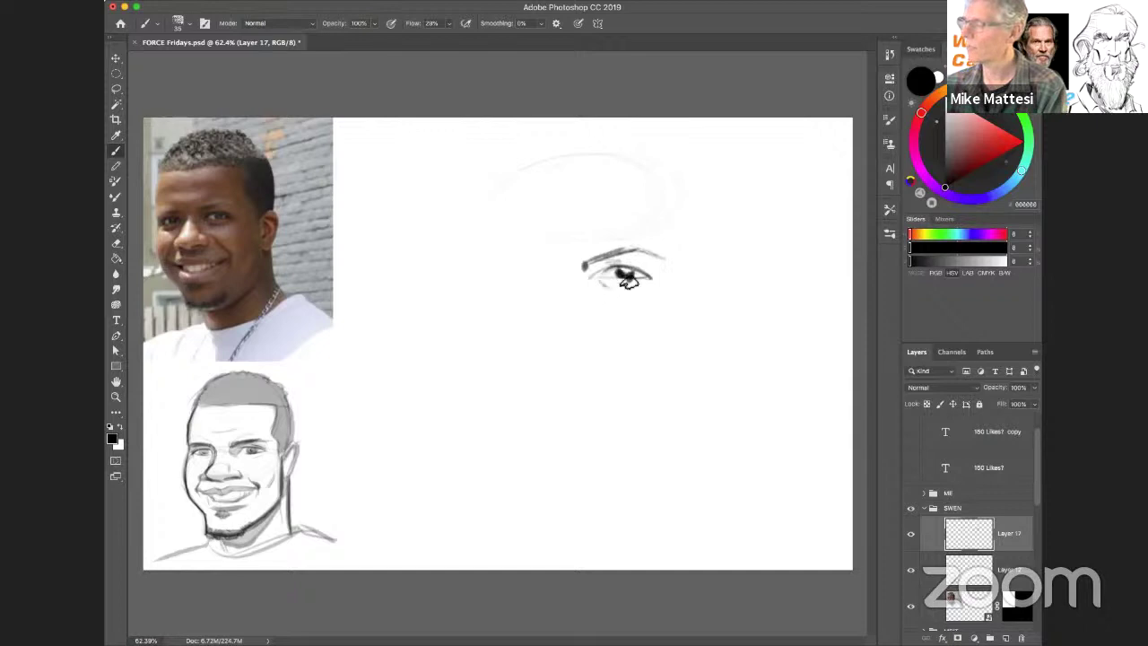
pyautogui.keyDown('alt'); pyautogui.click(677, 305); pyautogui.keyUp('alt')
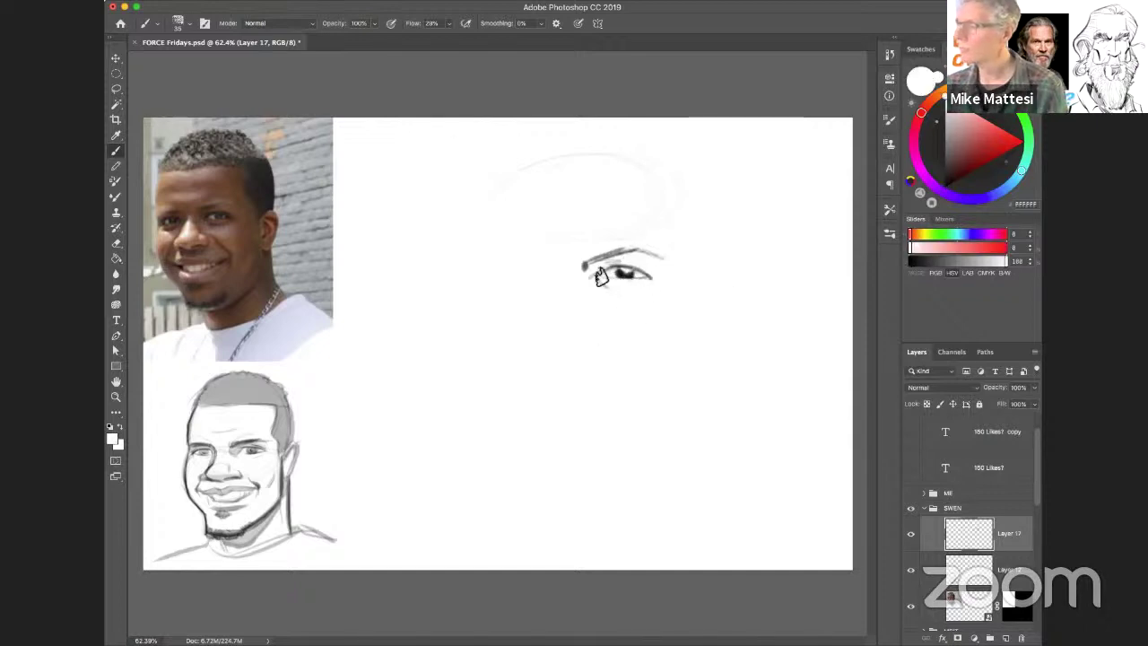
pyautogui.click(111, 428)
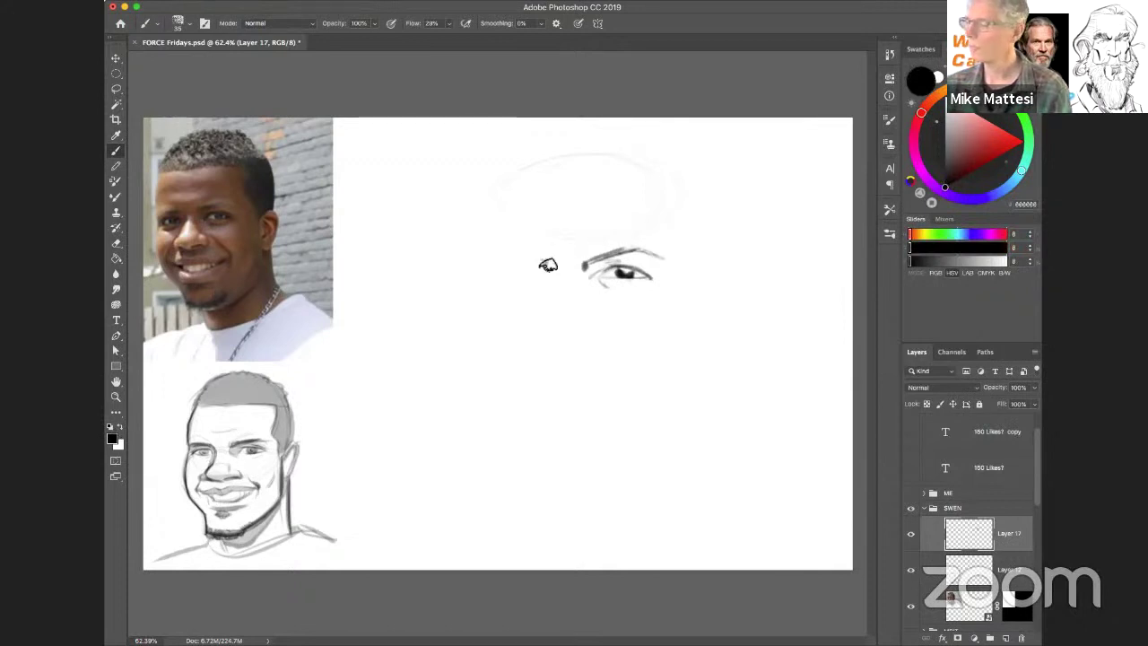
# Draw the far eyebrow and eye, and a large bulbous nose with a dark underside and nostril wing.
pyautogui.moveTo(512, 258)
pyautogui.mouseDown()
pyautogui.moveTo(548, 265)
pyautogui.moveTo(497, 266)
pyautogui.mouseUp()
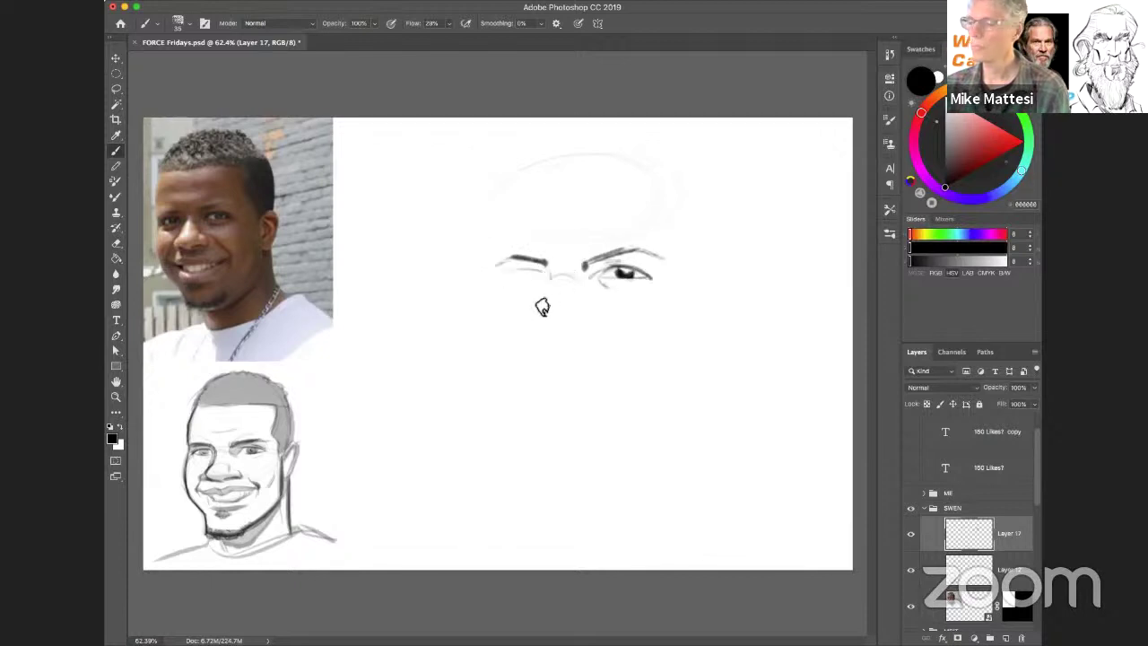
pyautogui.moveTo(549, 275)
pyautogui.mouseDown()
pyautogui.moveTo(533, 351)
pyautogui.moveTo(604, 345)
pyautogui.mouseUp()
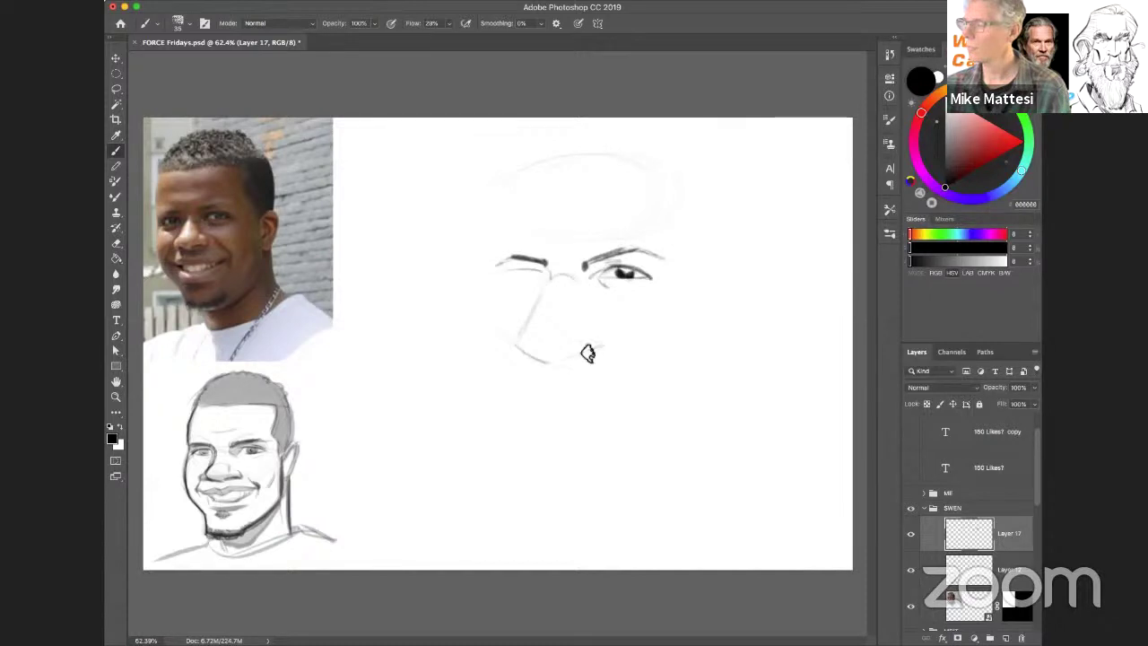
pyautogui.moveTo(539, 366)
pyautogui.mouseDown()
pyautogui.moveTo(522, 333)
pyautogui.moveTo(570, 319)
pyautogui.moveTo(552, 361)
pyautogui.moveTo(612, 345)
pyautogui.moveTo(610, 328)
pyautogui.moveTo(607, 343)
pyautogui.moveTo(597, 319)
pyautogui.moveTo(605, 344)
pyautogui.moveTo(574, 362)
pyautogui.moveTo(518, 342)
pyautogui.mouseUp()
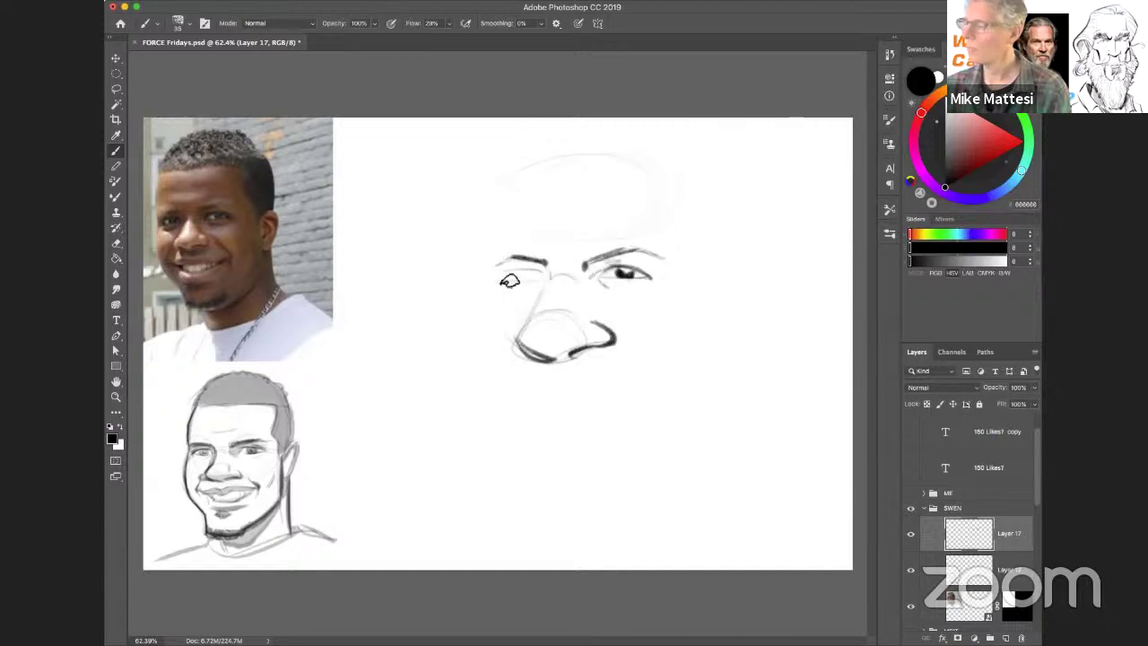
pyautogui.moveTo(492, 280); pyautogui.dragTo(540, 273)
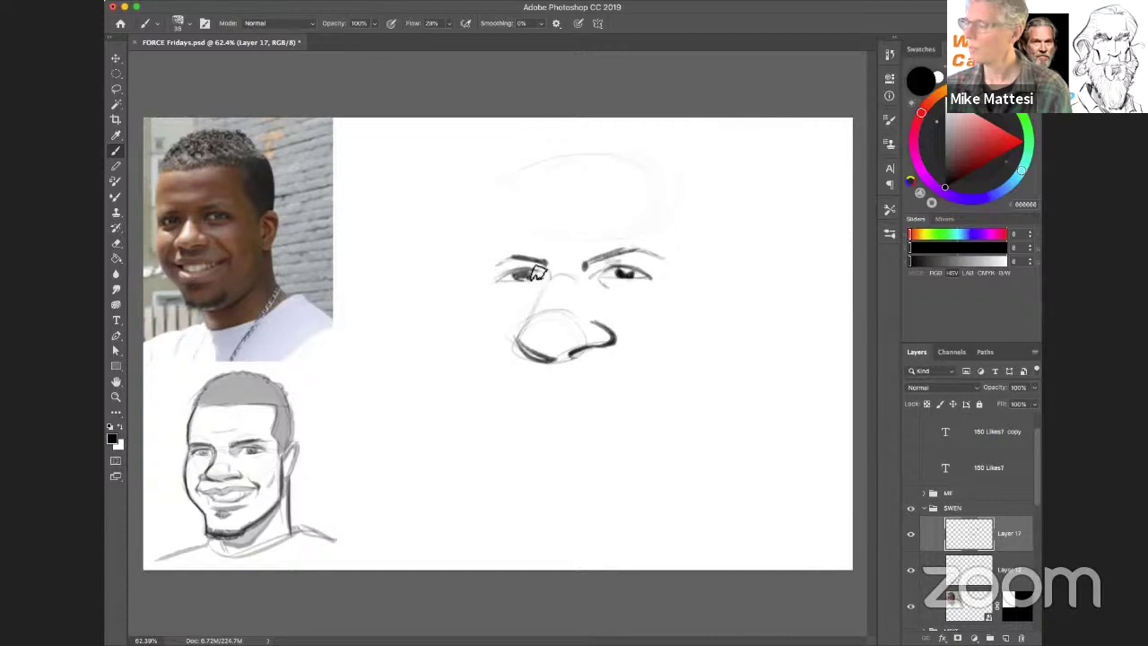
# Outline the far side of the face from forehead to cheek, and draw a curved crease above the eyebrows.
pyautogui.moveTo(487, 251)
pyautogui.mouseDown()
pyautogui.moveTo(489, 275)
pyautogui.moveTo(507, 172)
pyautogui.moveTo(487, 244)
pyautogui.moveTo(492, 291)
pyautogui.moveTo(471, 346)
pyautogui.mouseUp()
pyautogui.moveTo(483, 282); pyautogui.dragTo(467, 357)
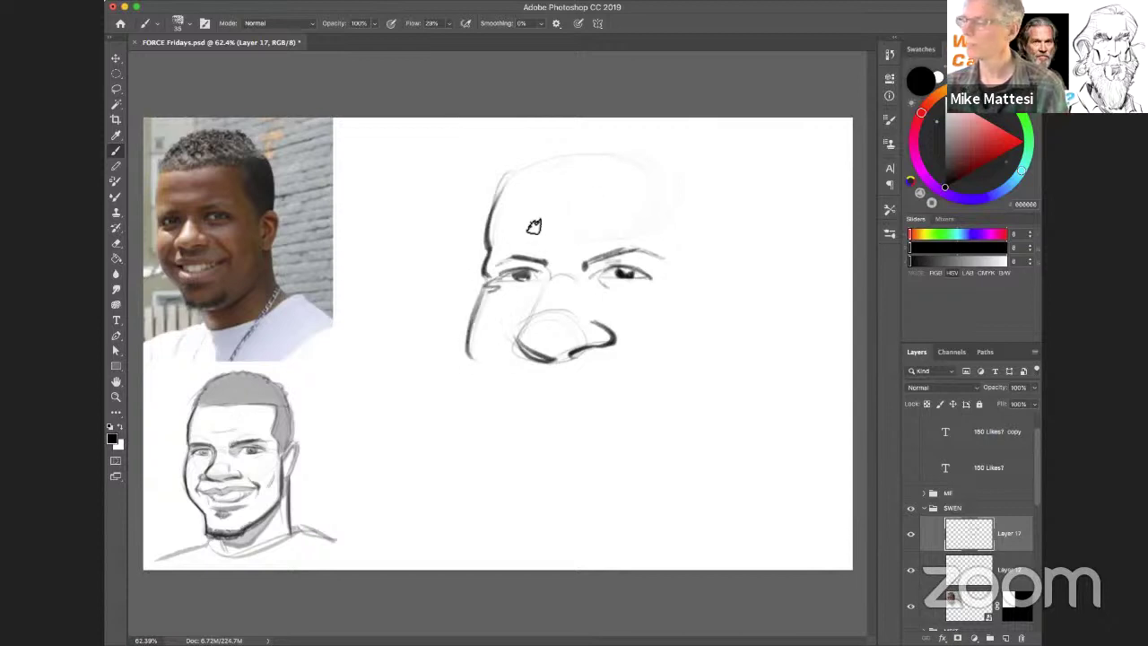
pyautogui.moveTo(517, 235); pyautogui.dragTo(641, 222)
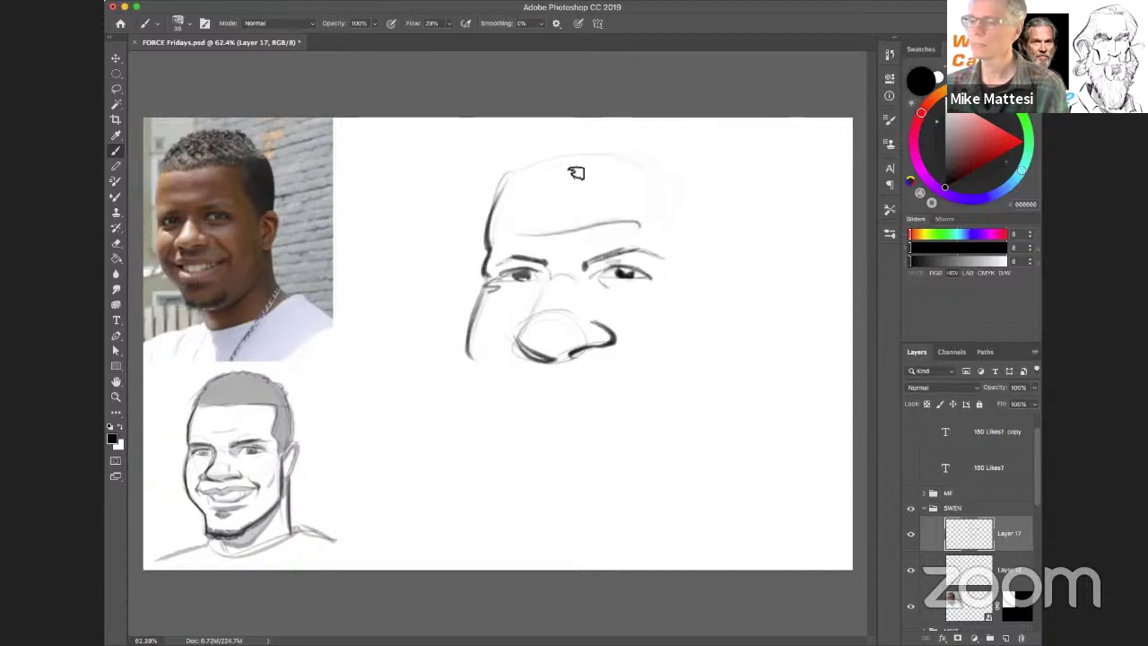
# Draw the hairline across the forehead, light curves for the top of the hair, and the near temple line.
pyautogui.moveTo(567, 177); pyautogui.dragTo(679, 162)
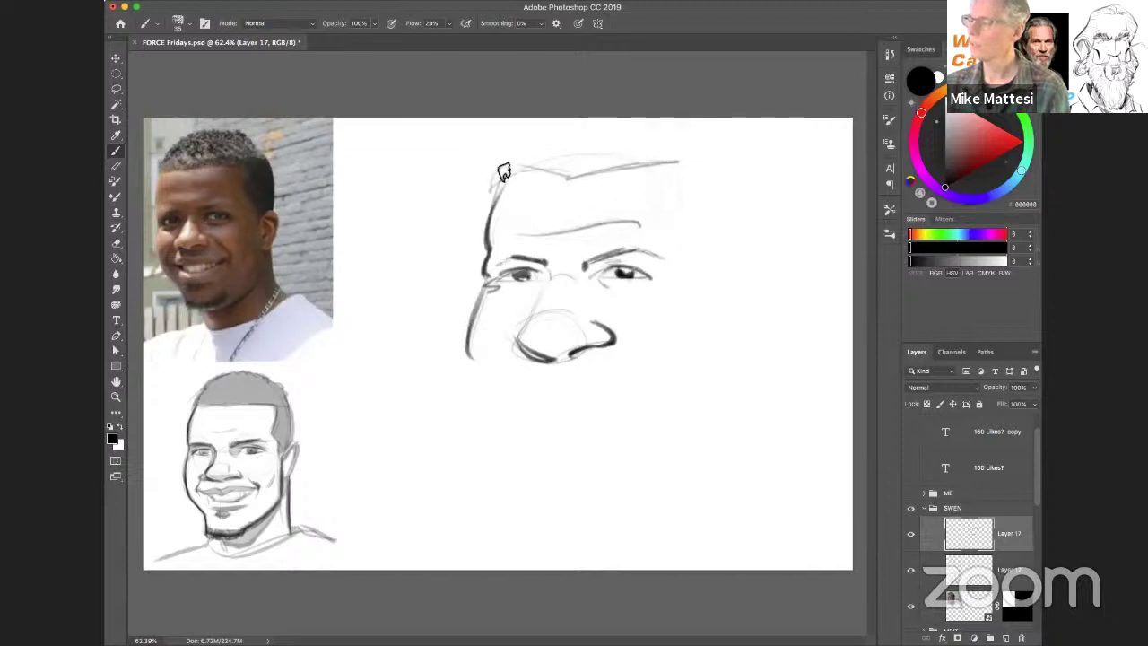
pyautogui.moveTo(484, 184)
pyautogui.mouseDown()
pyautogui.moveTo(522, 167)
pyautogui.moveTo(608, 158)
pyautogui.moveTo(563, 136)
pyautogui.moveTo(664, 133)
pyautogui.mouseUp()
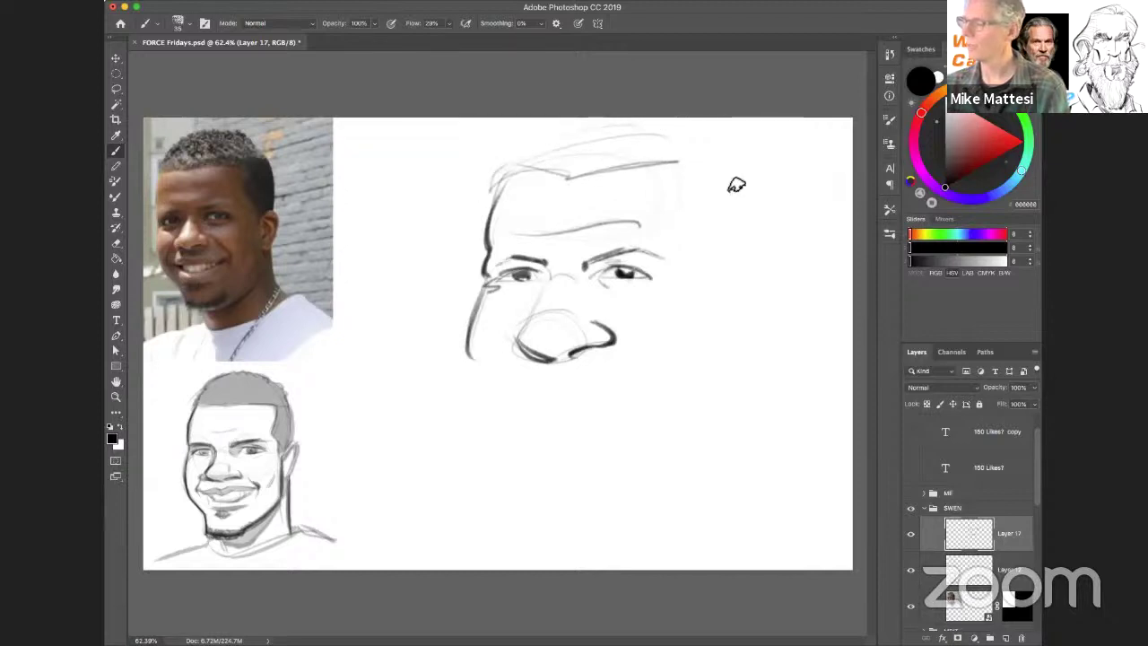
pyautogui.moveTo(701, 170); pyautogui.dragTo(680, 253)
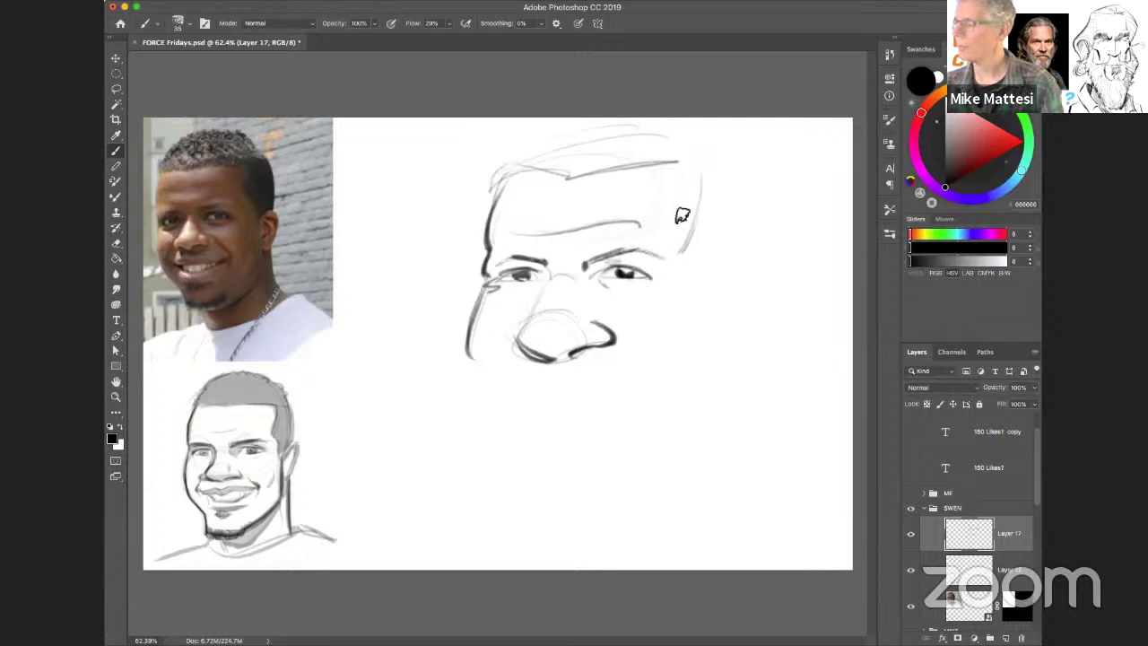
# Darken both eyebrows and add lower eyelid creases beneath the near eye.
pyautogui.moveTo(586, 267); pyautogui.dragTo(656, 258)
pyautogui.moveTo(506, 255)
pyautogui.mouseDown()
pyautogui.moveTo(538, 261)
pyautogui.moveTo(493, 265)
pyautogui.mouseUp()
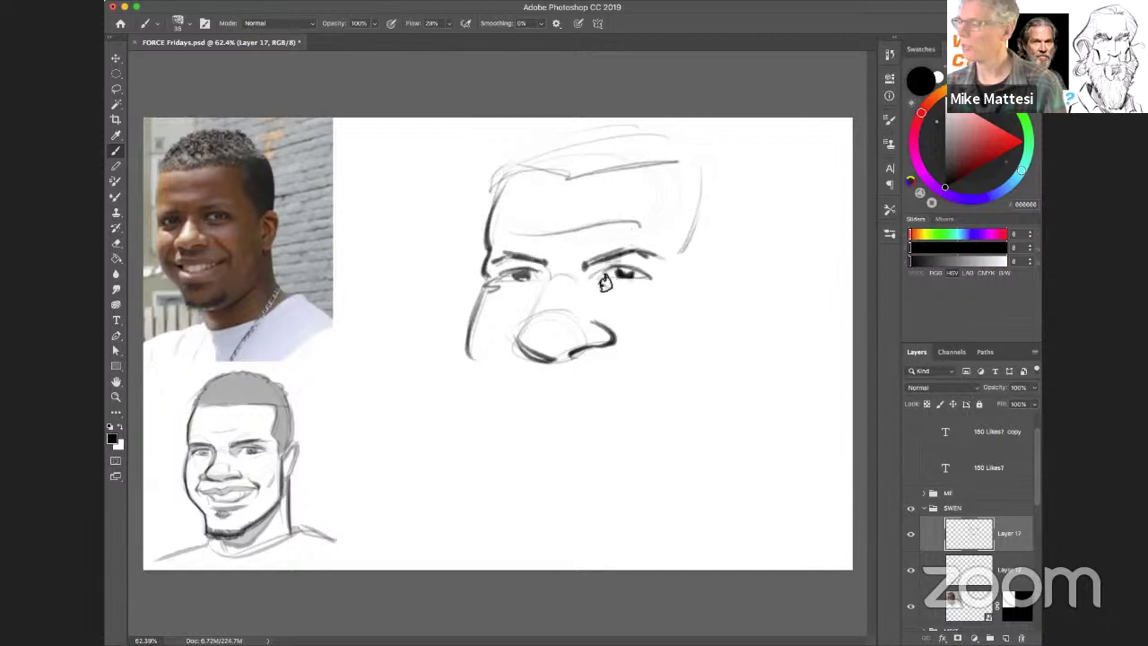
pyautogui.moveTo(597, 281); pyautogui.dragTo(656, 282)
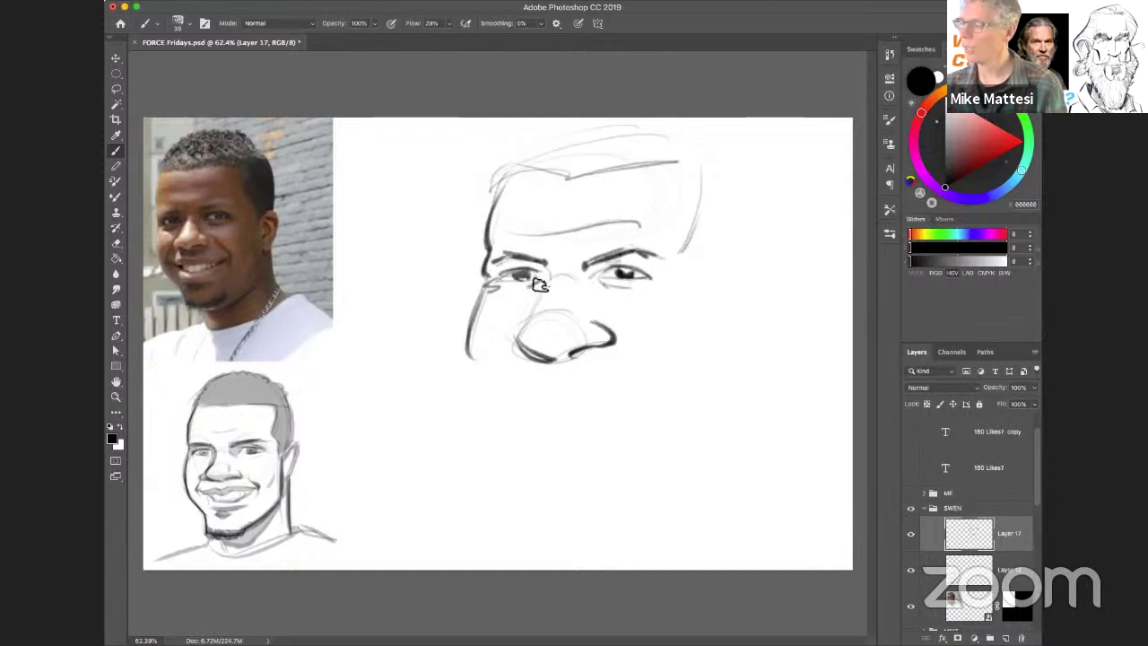
# Complete the nose's bridge and far wing, and draw a wide smile with a long upper lip, teeth and full lower lip.
pyautogui.moveTo(553, 271)
pyautogui.mouseDown()
pyautogui.moveTo(504, 339)
pyautogui.moveTo(524, 358)
pyautogui.moveTo(585, 348)
pyautogui.moveTo(579, 372)
pyautogui.moveTo(556, 378)
pyautogui.moveTo(703, 373)
pyautogui.mouseUp()
pyautogui.moveTo(548, 377)
pyautogui.mouseDown()
pyautogui.moveTo(495, 373)
pyautogui.moveTo(549, 373)
pyautogui.moveTo(492, 373)
pyautogui.moveTo(571, 403)
pyautogui.moveTo(691, 374)
pyautogui.mouseUp()
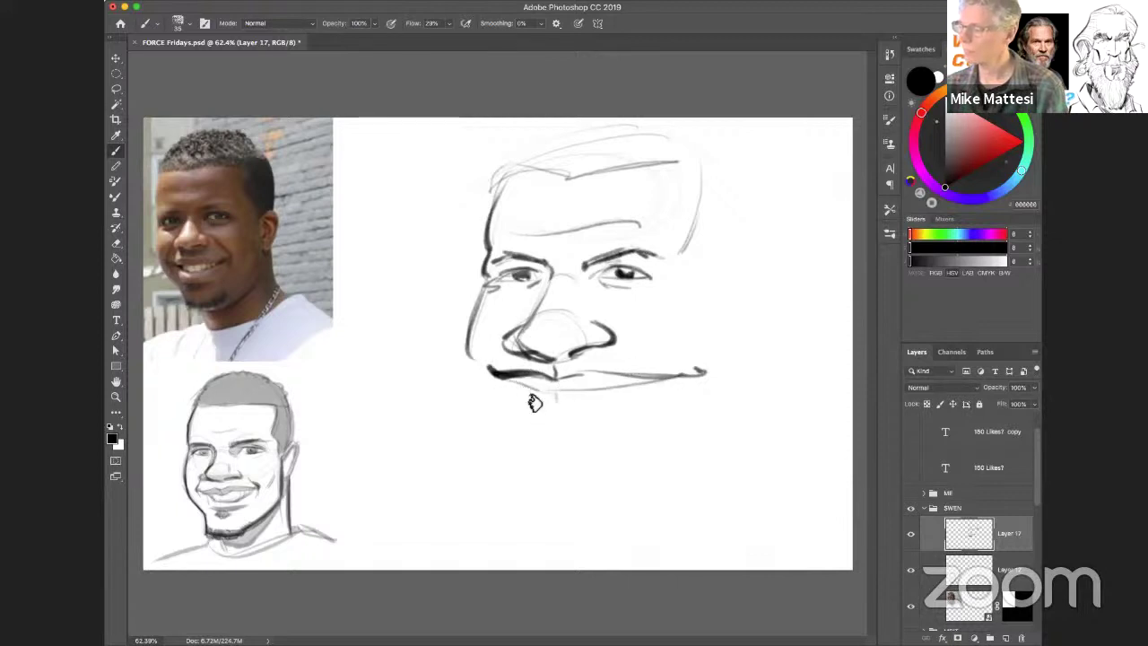
pyautogui.moveTo(522, 393)
pyautogui.mouseDown()
pyautogui.moveTo(574, 405)
pyautogui.moveTo(681, 379)
pyautogui.moveTo(542, 391)
pyautogui.moveTo(551, 403)
pyautogui.moveTo(530, 394)
pyautogui.moveTo(637, 397)
pyautogui.mouseUp()
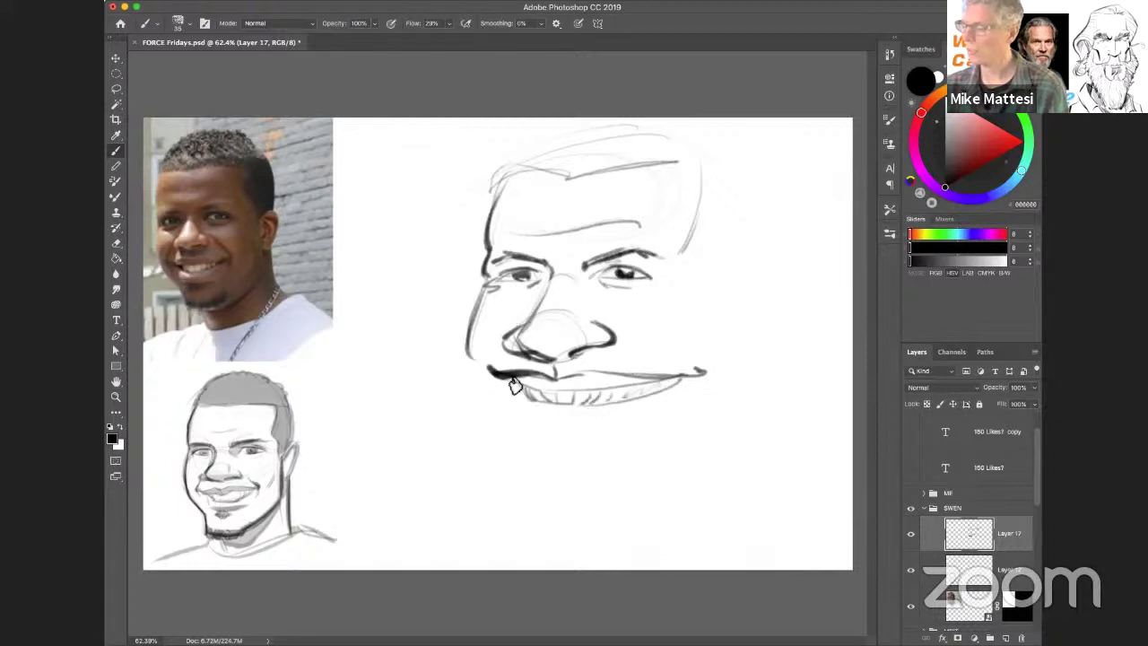
pyautogui.moveTo(513, 382)
pyautogui.mouseDown()
pyautogui.moveTo(509, 414)
pyautogui.moveTo(633, 422)
pyautogui.mouseUp()
pyautogui.moveTo(696, 363); pyautogui.dragTo(633, 421)
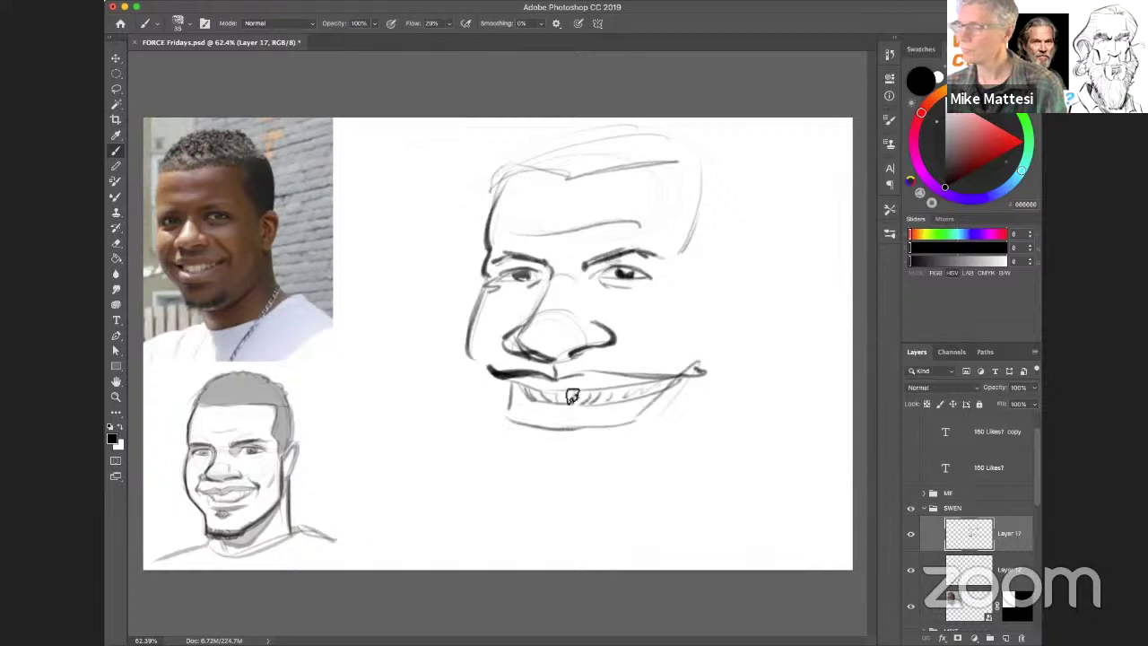
# Outline the chin, with a small hair tuft under the lower lip and a solid black beard along the chin's edge.
pyautogui.moveTo(524, 448)
pyautogui.mouseDown()
pyautogui.moveTo(534, 477)
pyautogui.moveTo(563, 475)
pyautogui.moveTo(544, 482)
pyautogui.moveTo(640, 479)
pyautogui.mouseUp()
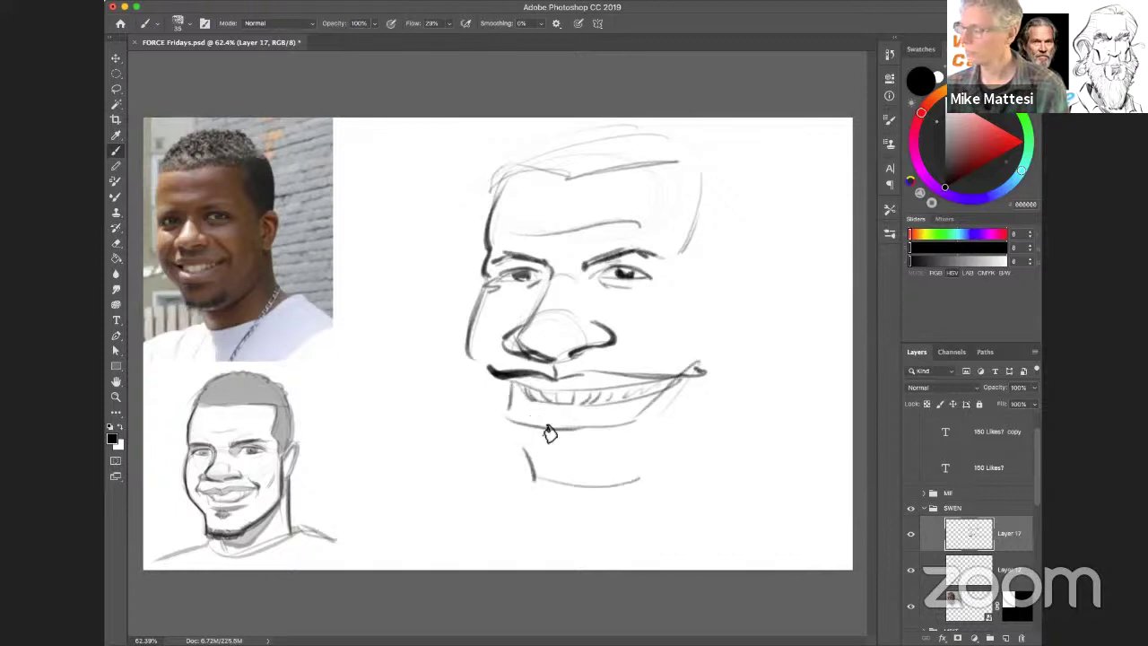
pyautogui.moveTo(550, 434); pyautogui.dragTo(596, 434)
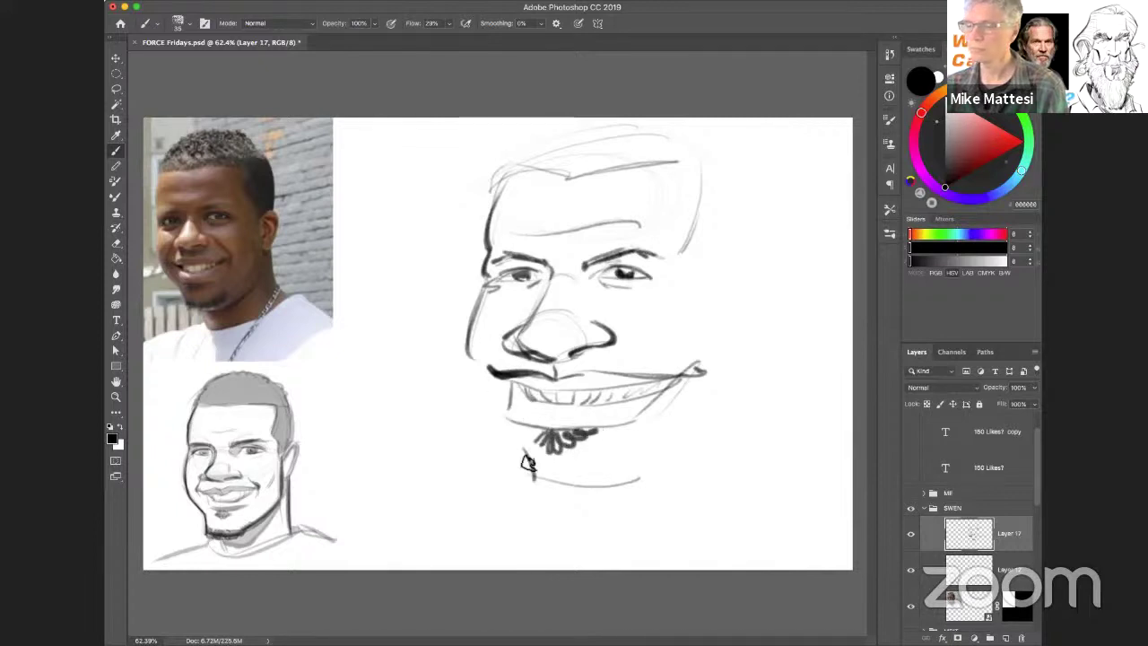
pyautogui.moveTo(517, 440)
pyautogui.mouseDown()
pyautogui.moveTo(528, 473)
pyautogui.moveTo(628, 498)
pyautogui.mouseUp()
pyautogui.moveTo(545, 480); pyautogui.dragTo(540, 502)
pyautogui.moveTo(552, 480)
pyautogui.mouseDown()
pyautogui.moveTo(566, 504)
pyautogui.moveTo(597, 488)
pyautogui.moveTo(622, 507)
pyautogui.moveTo(662, 489)
pyautogui.mouseUp()
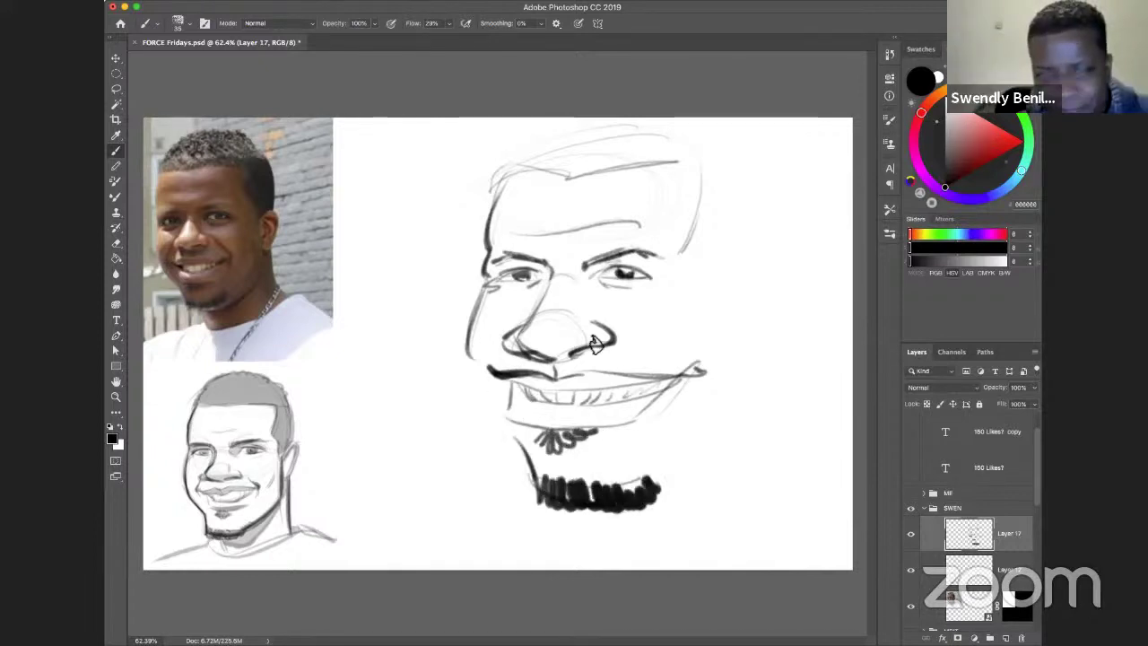
# Draw a thick contour for the far cheek and jaw, from the eye down to the bearded chin.
pyautogui.moveTo(492, 269); pyautogui.dragTo(466, 383)
pyautogui.moveTo(483, 303)
pyautogui.mouseDown()
pyautogui.moveTo(468, 409)
pyautogui.moveTo(547, 450)
pyautogui.mouseUp()
pyautogui.moveTo(490, 269); pyautogui.dragTo(478, 406)
pyautogui.moveTo(479, 314)
pyautogui.mouseDown()
pyautogui.moveTo(484, 423)
pyautogui.moveTo(546, 483)
pyautogui.mouseUp()
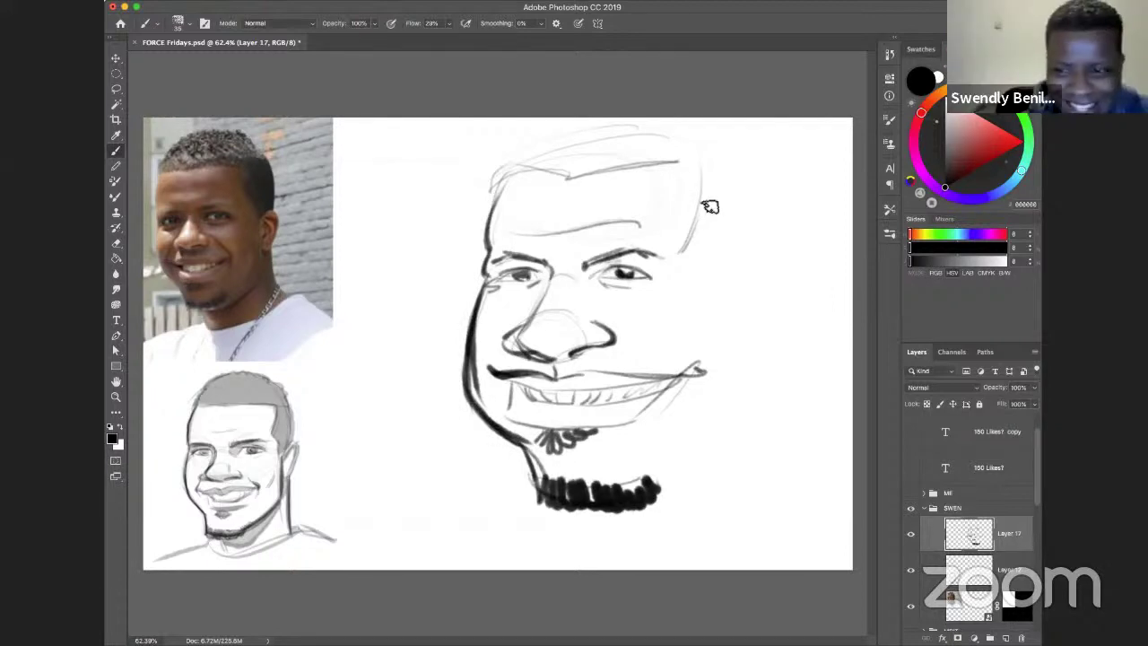
# Outline the near temple, flat-topped hair and vertical back of the head, and add the near ear.
pyautogui.moveTo(702, 208)
pyautogui.mouseDown()
pyautogui.moveTo(685, 255)
pyautogui.moveTo(715, 299)
pyautogui.mouseUp()
pyautogui.moveTo(688, 257); pyautogui.dragTo(723, 295)
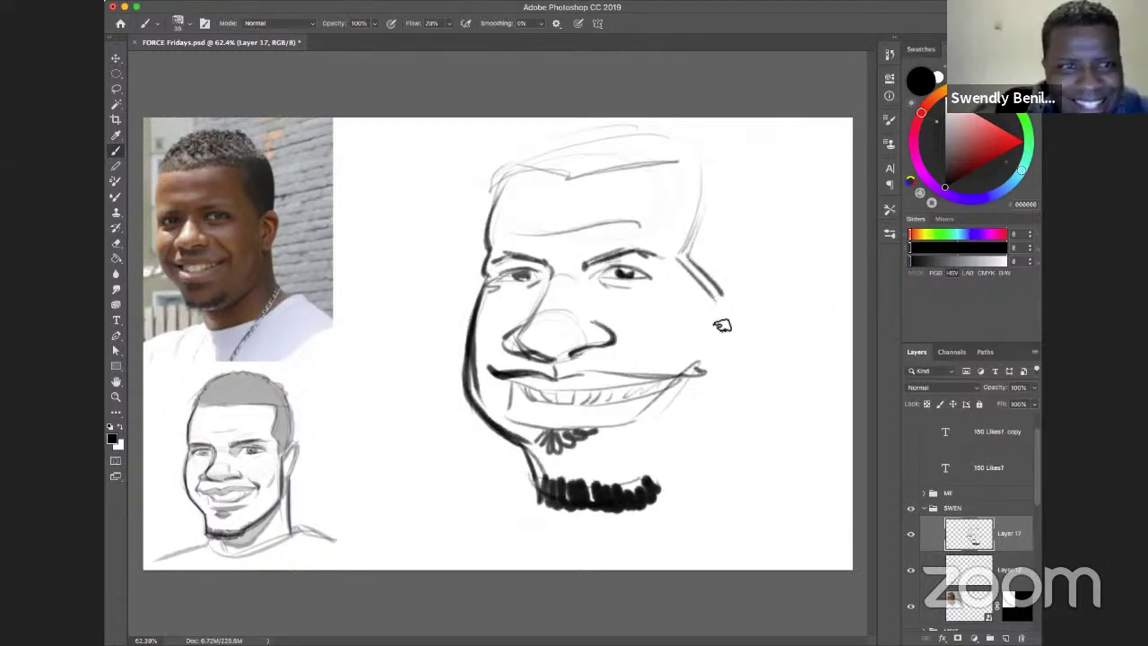
pyautogui.moveTo(496, 202)
pyautogui.mouseDown()
pyautogui.moveTo(566, 152)
pyautogui.moveTo(549, 137)
pyautogui.moveTo(678, 134)
pyautogui.moveTo(726, 166)
pyautogui.moveTo(725, 529)
pyautogui.mouseUp()
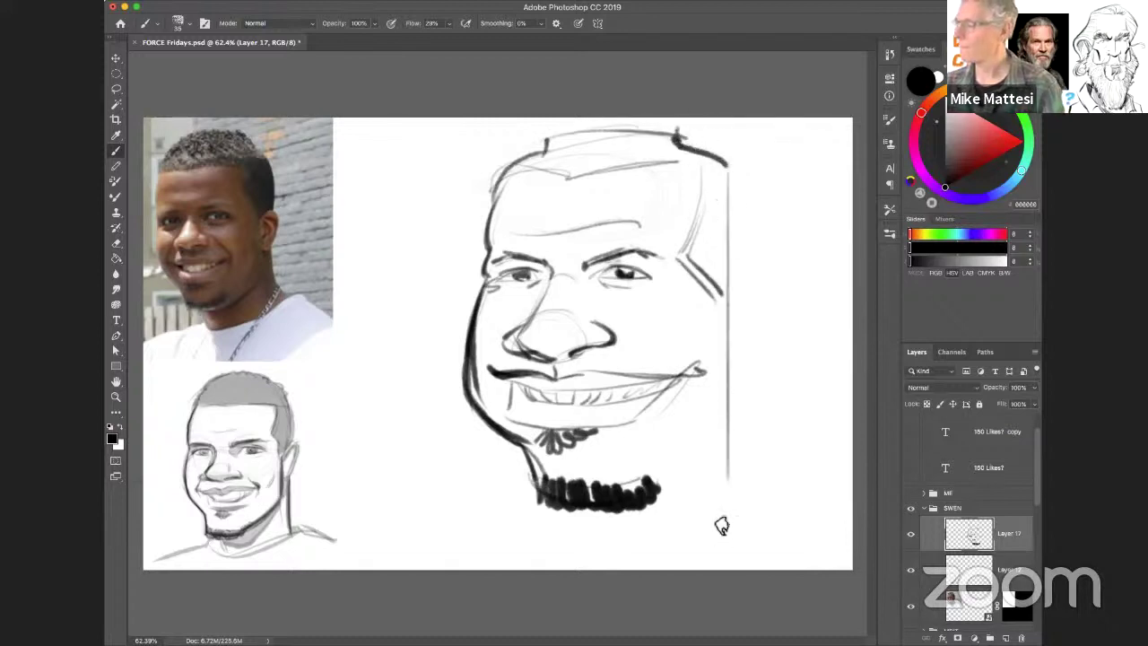
pyautogui.moveTo(726, 311)
pyautogui.mouseDown()
pyautogui.moveTo(730, 348)
pyautogui.moveTo(728, 315)
pyautogui.moveTo(713, 323)
pyautogui.mouseUp()
pyautogui.moveTo(644, 173); pyautogui.dragTo(691, 247)
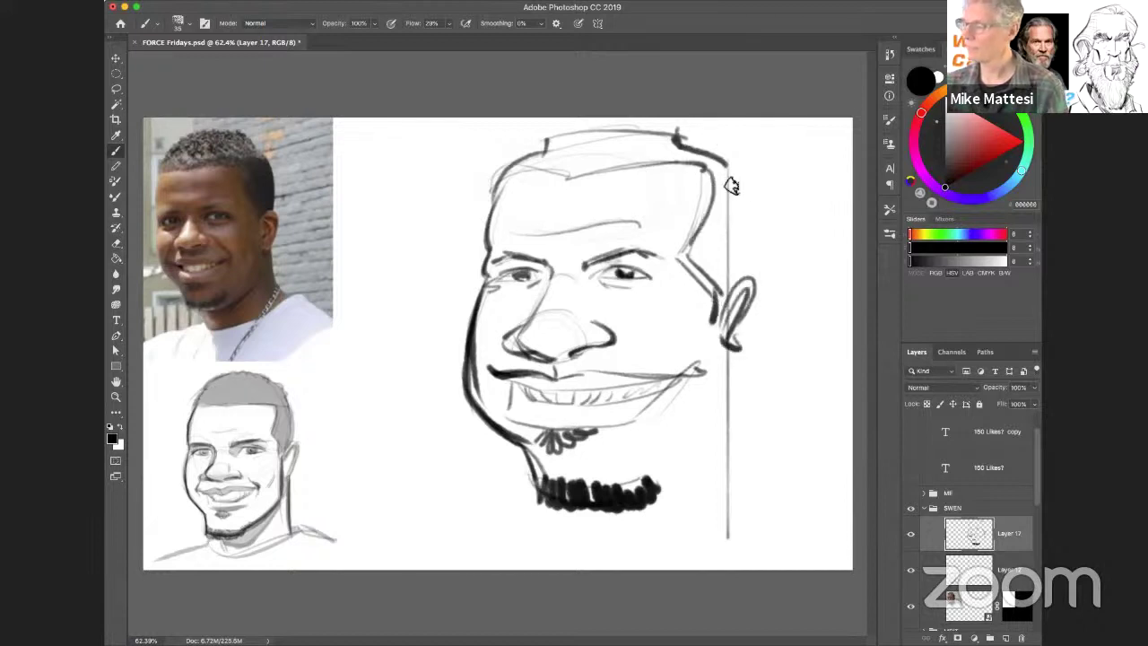
# Draw the near smile crease and heavy jawline, and add a straight neck with a collar and far shoulder.
pyautogui.moveTo(617, 344)
pyautogui.mouseDown()
pyautogui.moveTo(711, 384)
pyautogui.moveTo(712, 438)
pyautogui.moveTo(657, 490)
pyautogui.mouseUp()
pyautogui.moveTo(692, 455); pyautogui.dragTo(653, 490)
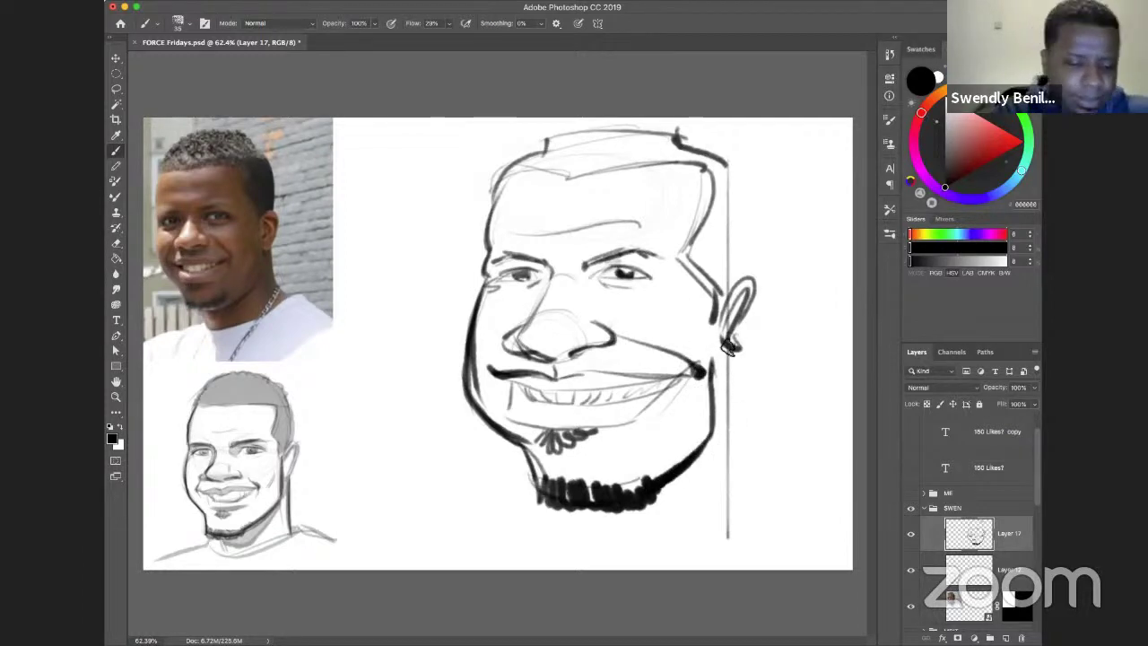
pyautogui.moveTo(729, 352); pyautogui.dragTo(728, 529)
pyautogui.moveTo(629, 512)
pyautogui.mouseDown()
pyautogui.moveTo(625, 537)
pyautogui.moveTo(729, 540)
pyautogui.moveTo(557, 565)
pyautogui.mouseUp()
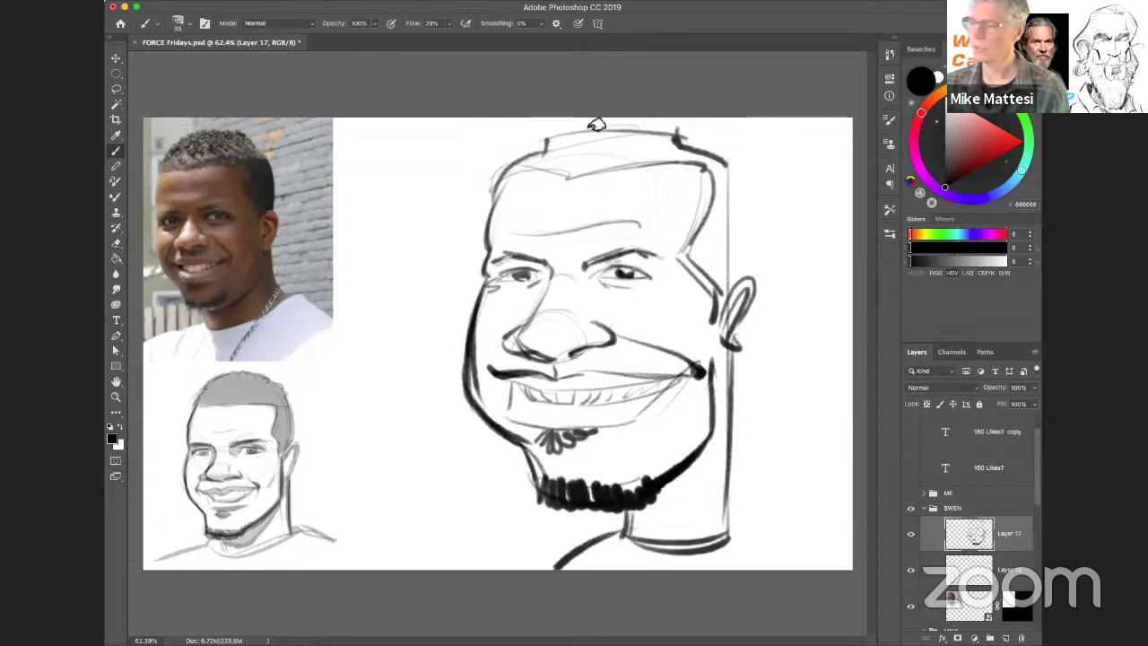
# Shade the hair on the crown and near side in grey with a much larger brush.
pyautogui.moveTo(627, 183)
pyautogui.mouseDown()
pyautogui.moveTo(632, 193)
pyautogui.moveTo(638, 180)
pyautogui.mouseUp()
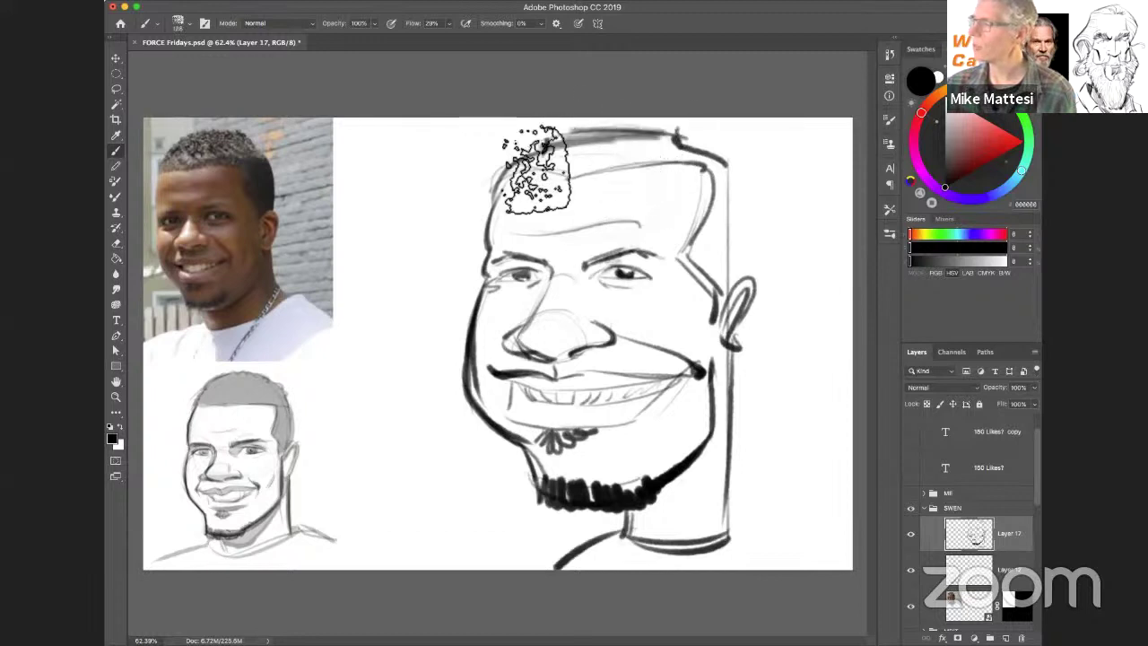
pyautogui.moveTo(533, 172)
pyautogui.mouseDown()
pyautogui.moveTo(614, 172)
pyautogui.moveTo(591, 181)
pyautogui.moveTo(730, 174)
pyautogui.moveTo(740, 184)
pyautogui.moveTo(723, 226)
pyautogui.moveTo(735, 244)
pyautogui.moveTo(718, 260)
pyautogui.moveTo(727, 314)
pyautogui.mouseUp()
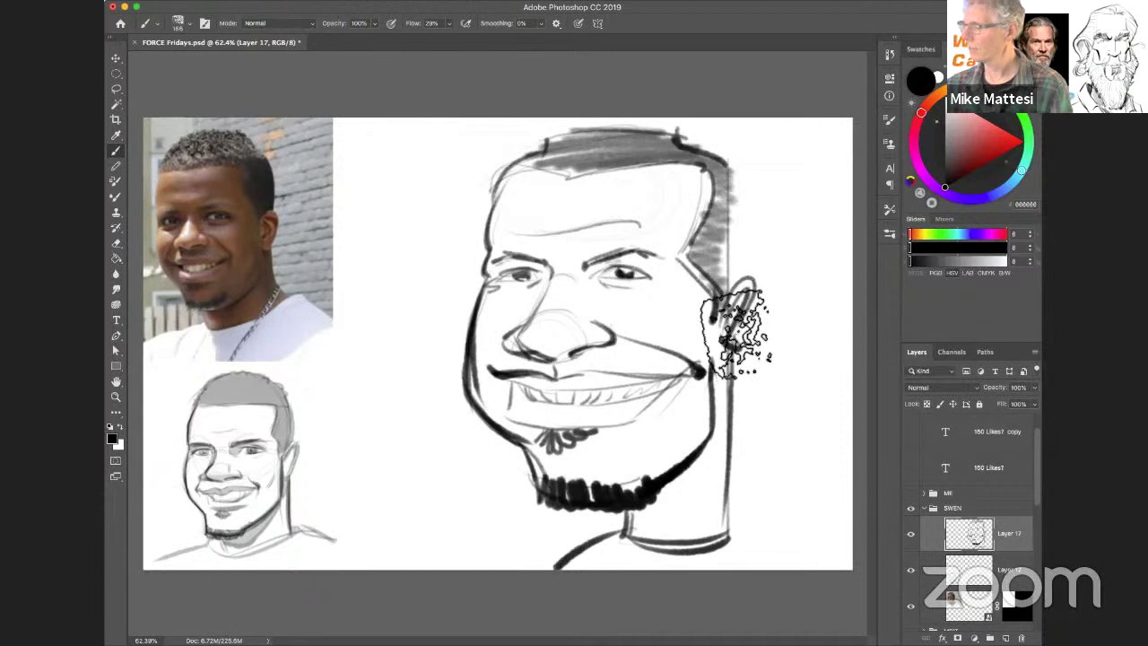
# Scale the caricature layer down to about 48% and position all three heads in a row beside the small portrait sketch.
pyautogui.press('z')
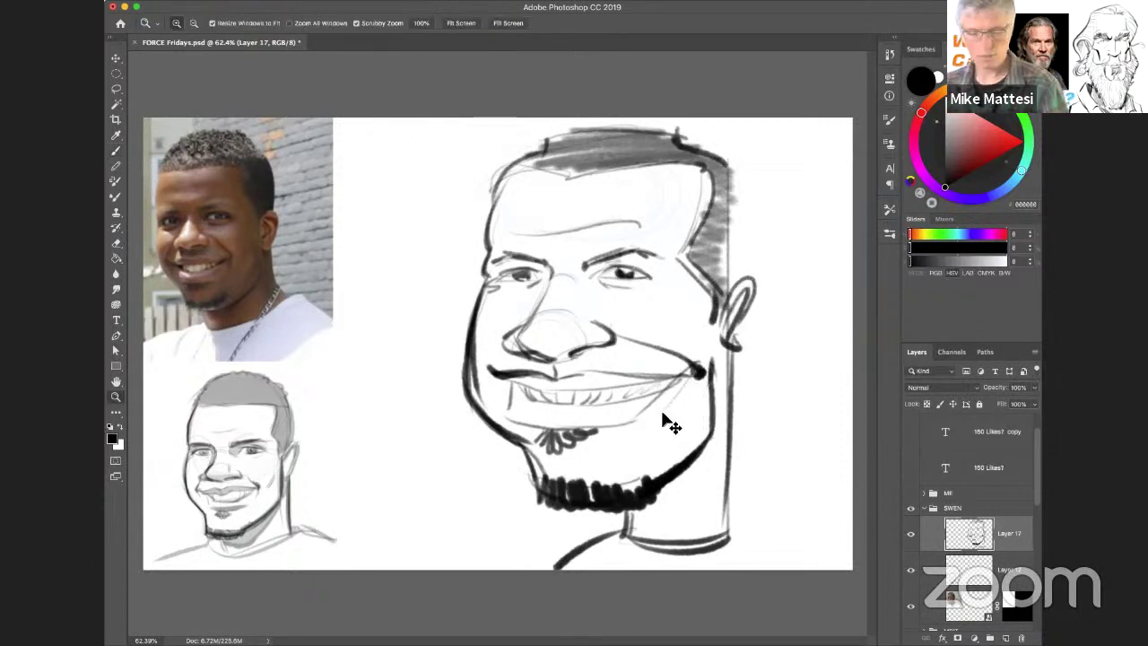
pyautogui.hotkey('ctrl', 't')
pyautogui.moveTo(499, 133)
pyautogui.mouseDown()
pyautogui.moveTo(687, 296)
pyautogui.moveTo(762, 340)
pyautogui.mouseUp()
pyautogui.moveTo(820, 383); pyautogui.dragTo(375, 360)
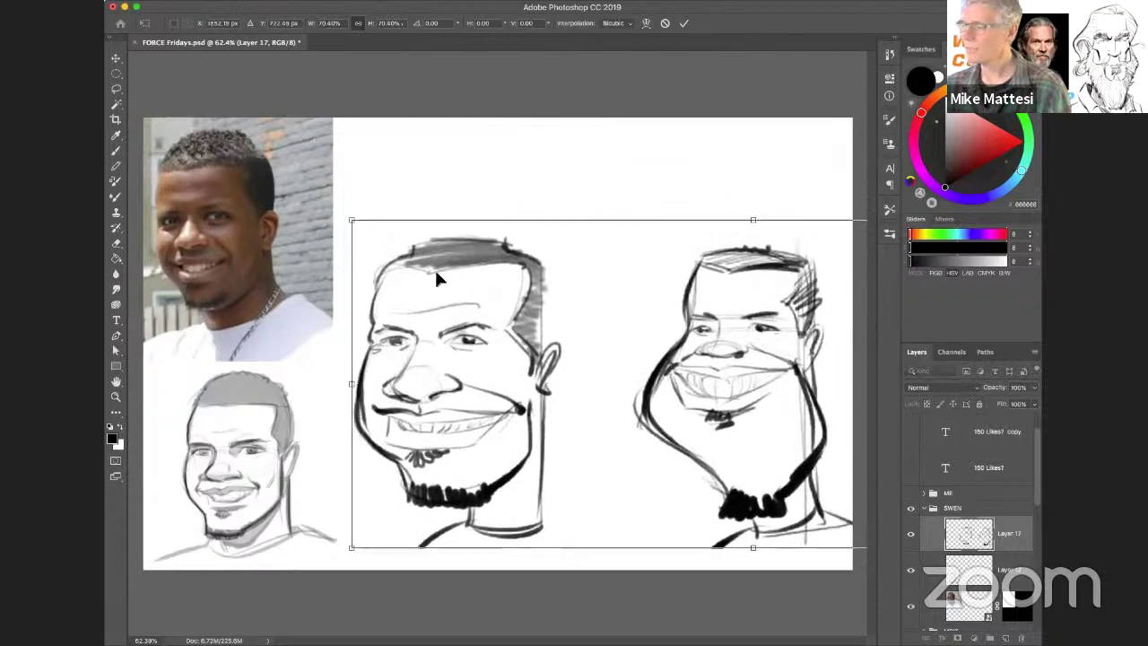
pyautogui.moveTo(351, 222); pyautogui.dragTo(490, 276)
pyautogui.moveTo(710, 423); pyautogui.dragTo(525, 413)
pyautogui.moveTo(299, 273); pyautogui.dragTo(420, 321)
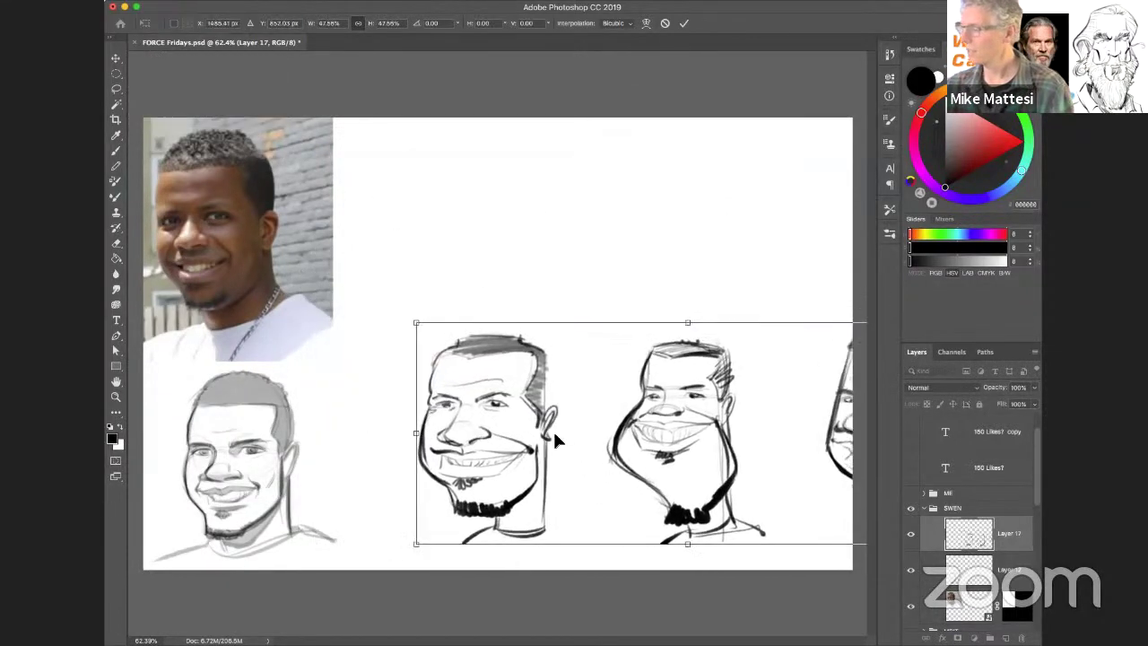
pyautogui.moveTo(618, 437); pyautogui.dragTo(515, 428)
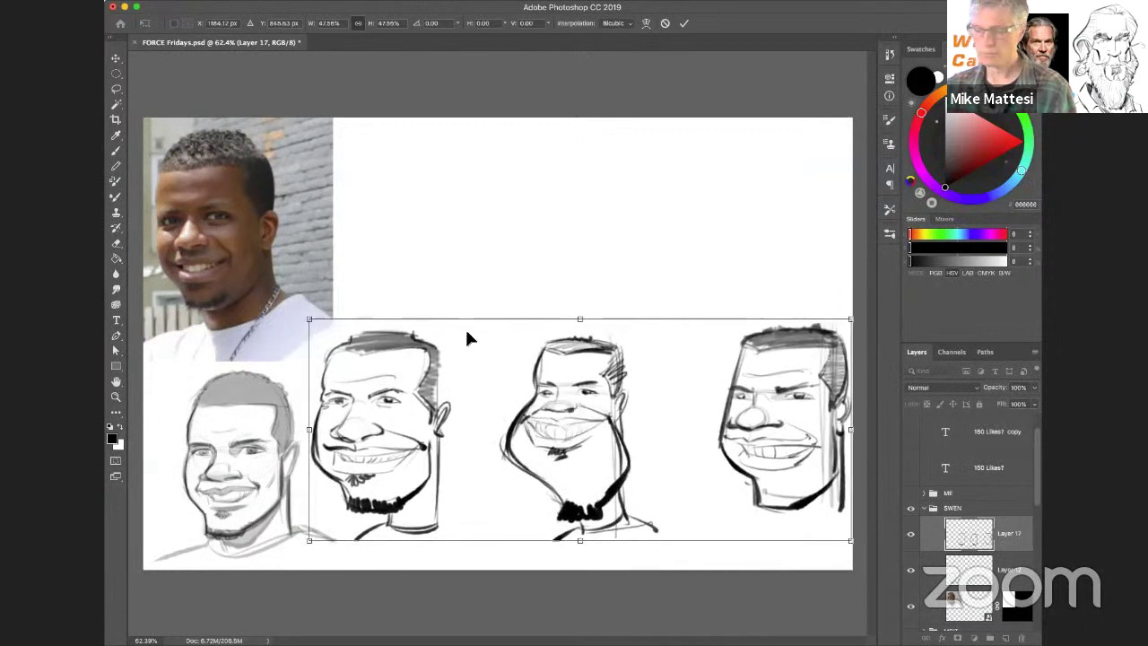
pyautogui.press('Return')
# Number the row of caricatures by hand 3, 2 and 1 with a small brush.
pyautogui.press('b')
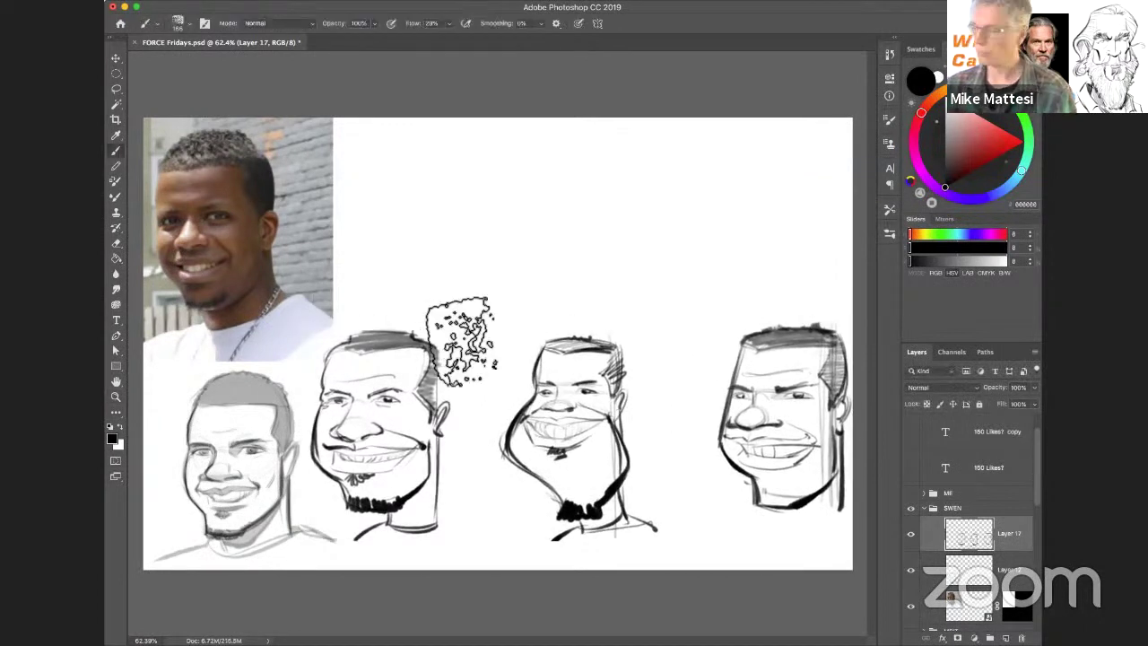
pyautogui.moveTo(470, 337); pyautogui.dragTo(438, 331)
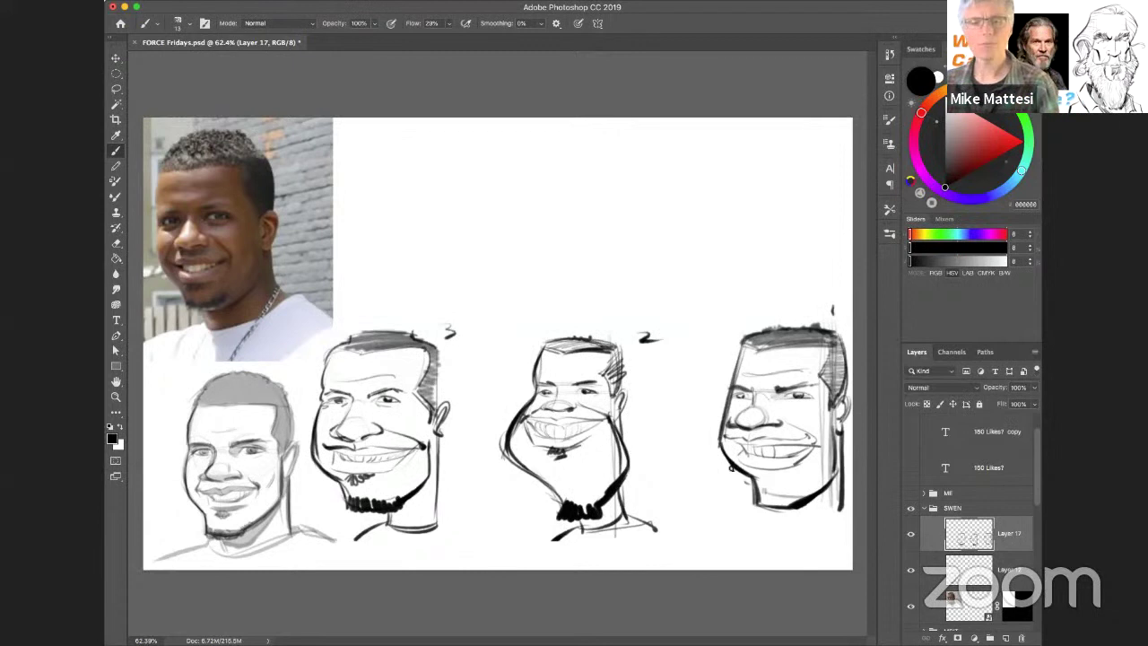
# Hide the finished subject's layer group, show and expand the ME group, and add a new layer above Layer 13.
pyautogui.click(925, 507)
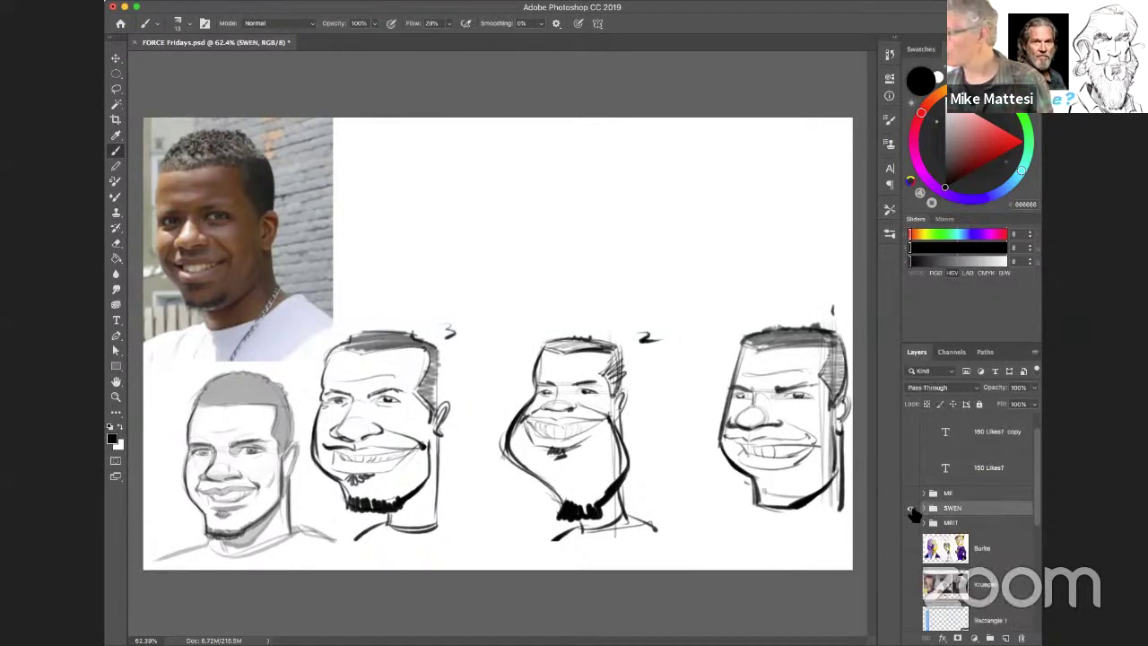
pyautogui.click(912, 507)
pyautogui.click(911, 492)
pyautogui.click(925, 492)
pyautogui.click(982, 495)
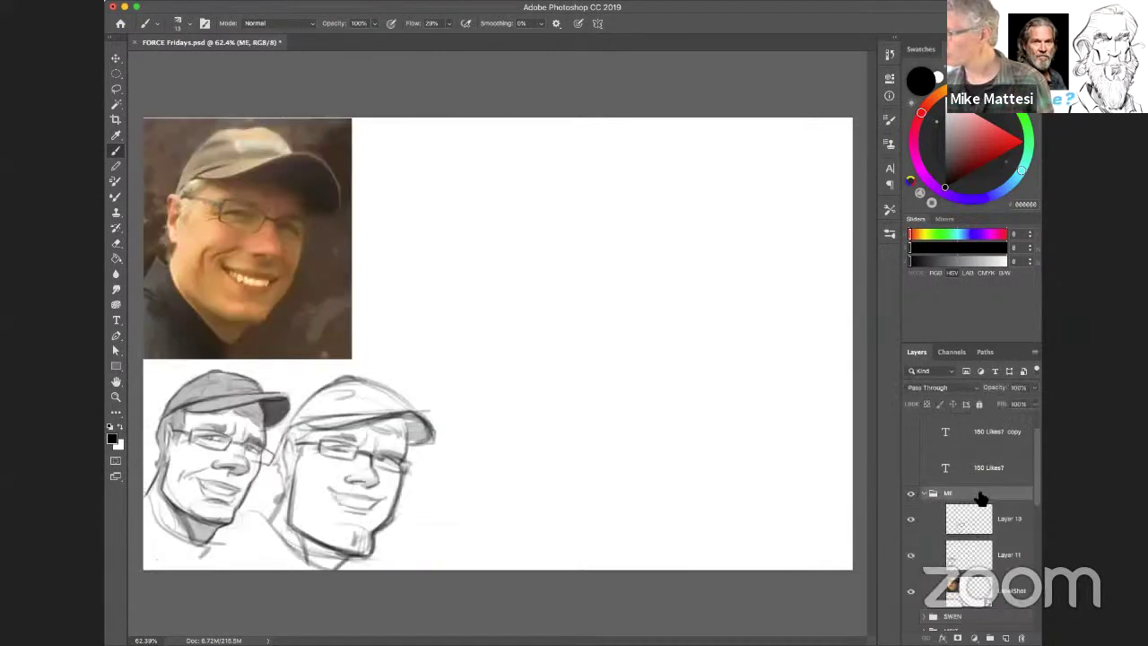
pyautogui.click(1023, 519)
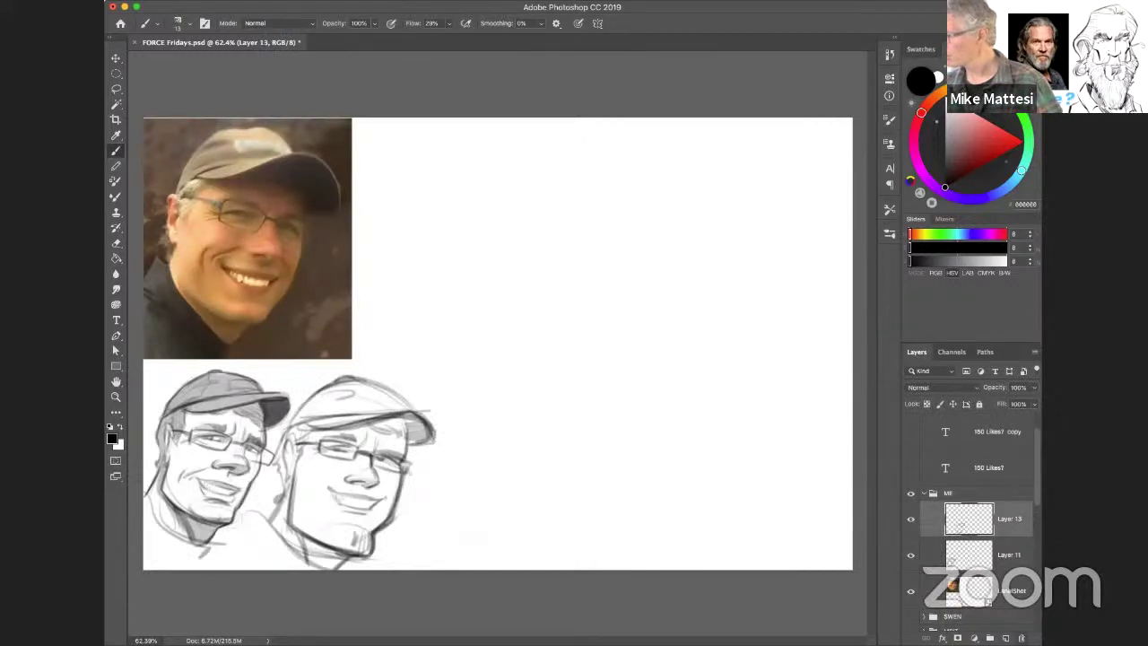
pyautogui.click(1006, 638)
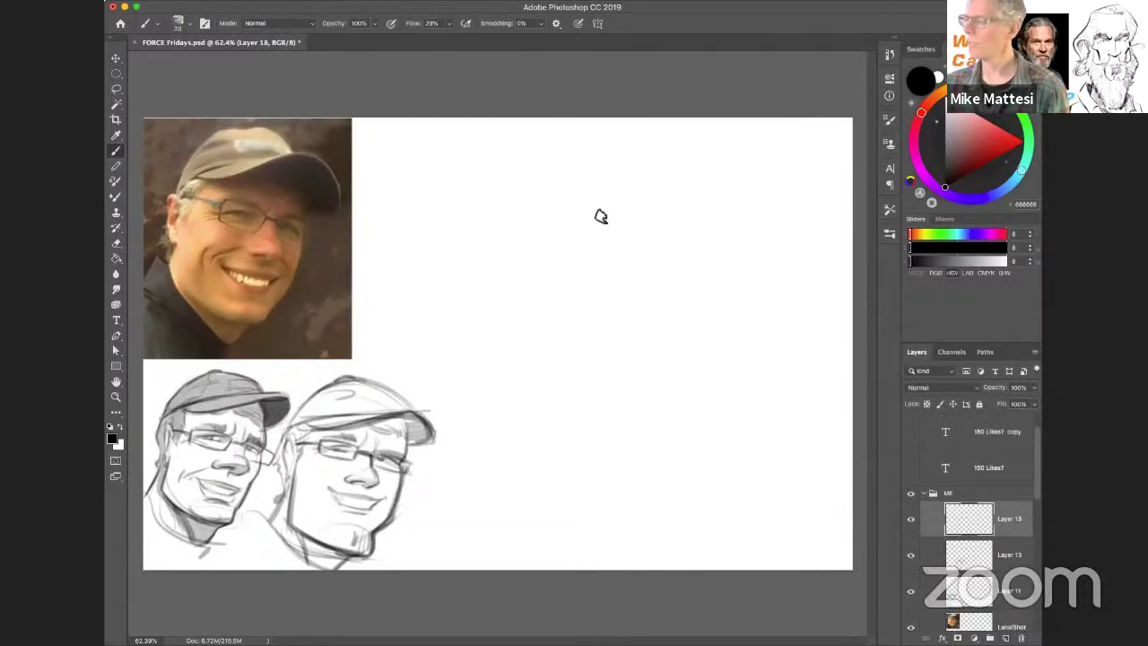
# Sketch a faint head guide for the man in the cap, with a curved top, straight slanting near side and bulging far side.
pyautogui.moveTo(527, 197); pyautogui.dragTo(700, 190)
pyautogui.moveTo(578, 168); pyautogui.dragTo(702, 187)
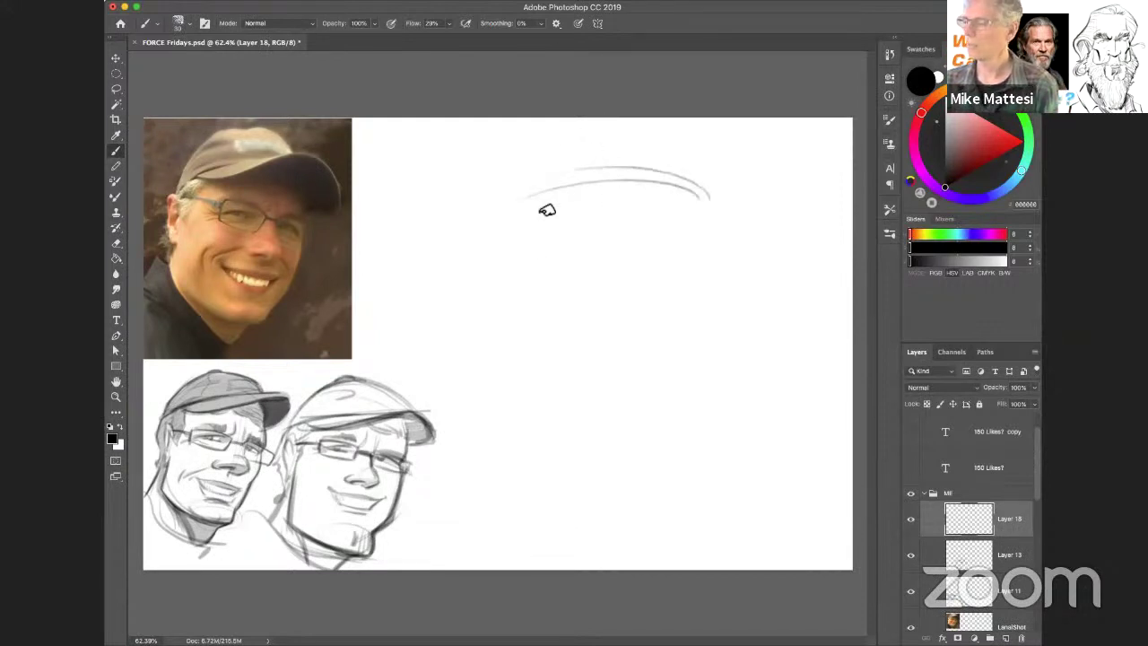
pyautogui.moveTo(542, 206)
pyautogui.mouseDown()
pyautogui.moveTo(476, 420)
pyautogui.moveTo(453, 424)
pyautogui.mouseUp()
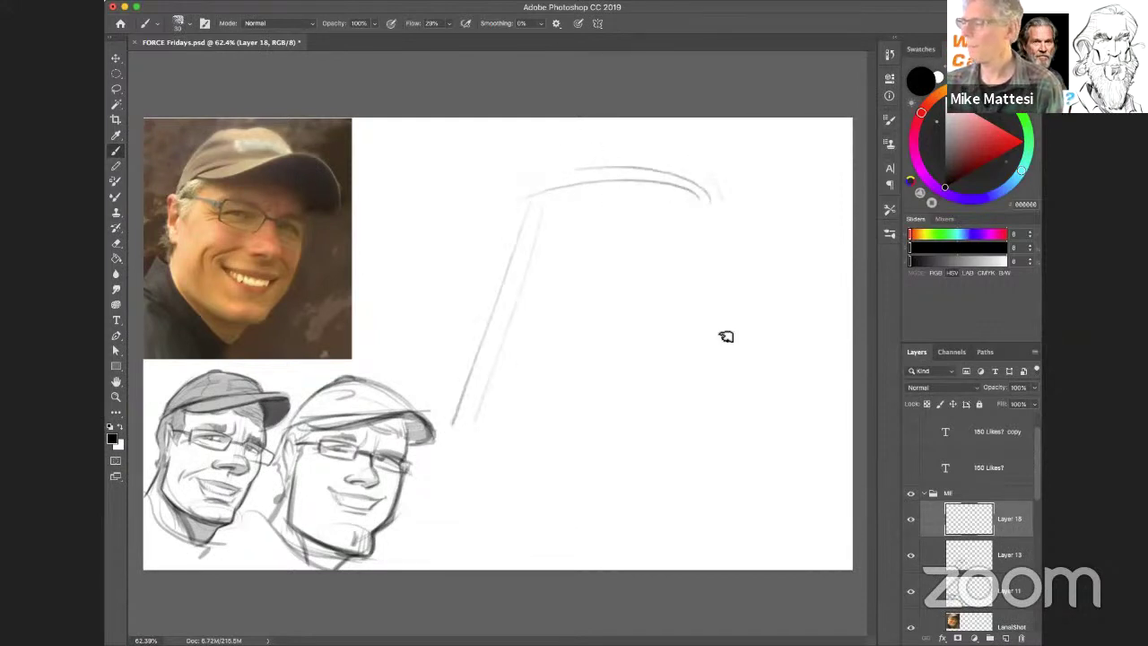
pyautogui.moveTo(711, 190); pyautogui.dragTo(602, 466)
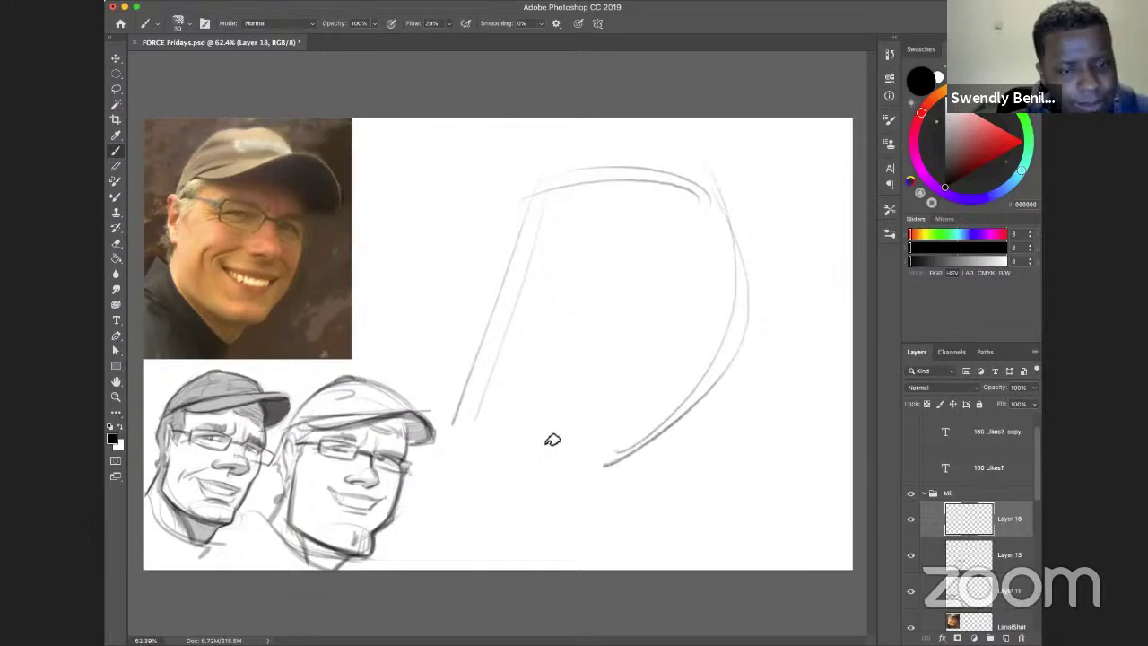
# Add a tilted oval for the protruding chin, and reinforce the far cheek curve and slanting near side with light strokes.
pyautogui.moveTo(511, 458); pyautogui.dragTo(544, 461)
pyautogui.moveTo(705, 174)
pyautogui.mouseDown()
pyautogui.moveTo(666, 437)
pyautogui.moveTo(633, 499)
pyautogui.mouseUp()
pyautogui.moveTo(753, 253); pyautogui.dragTo(668, 415)
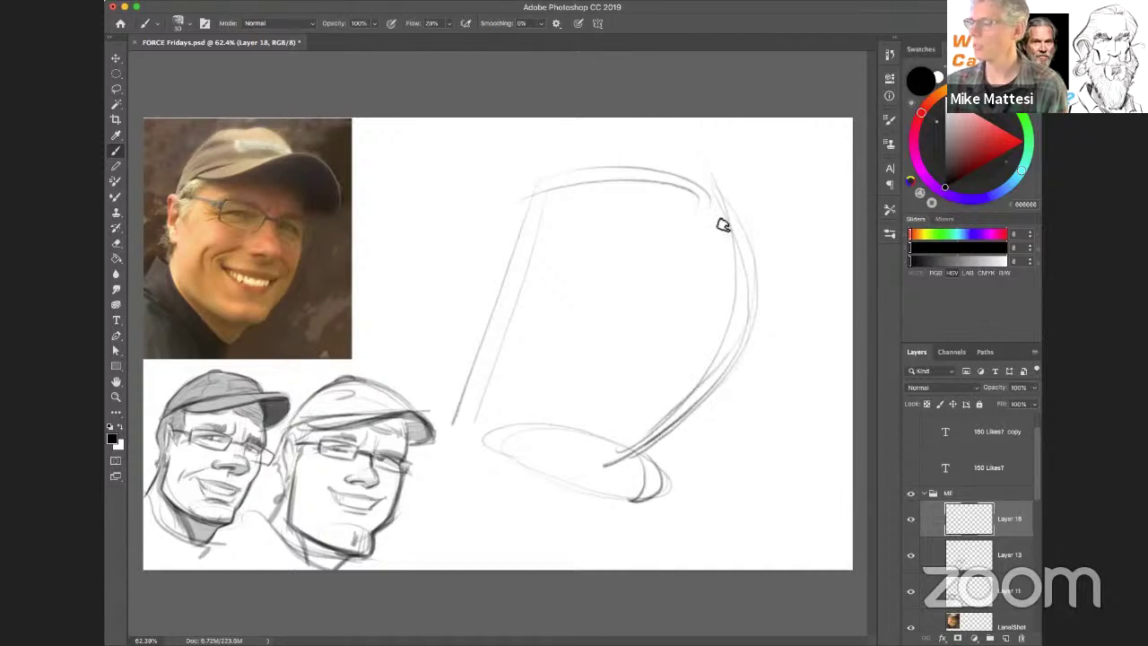
pyautogui.moveTo(706, 361); pyautogui.dragTo(603, 449)
pyautogui.moveTo(498, 346); pyautogui.dragTo(438, 521)
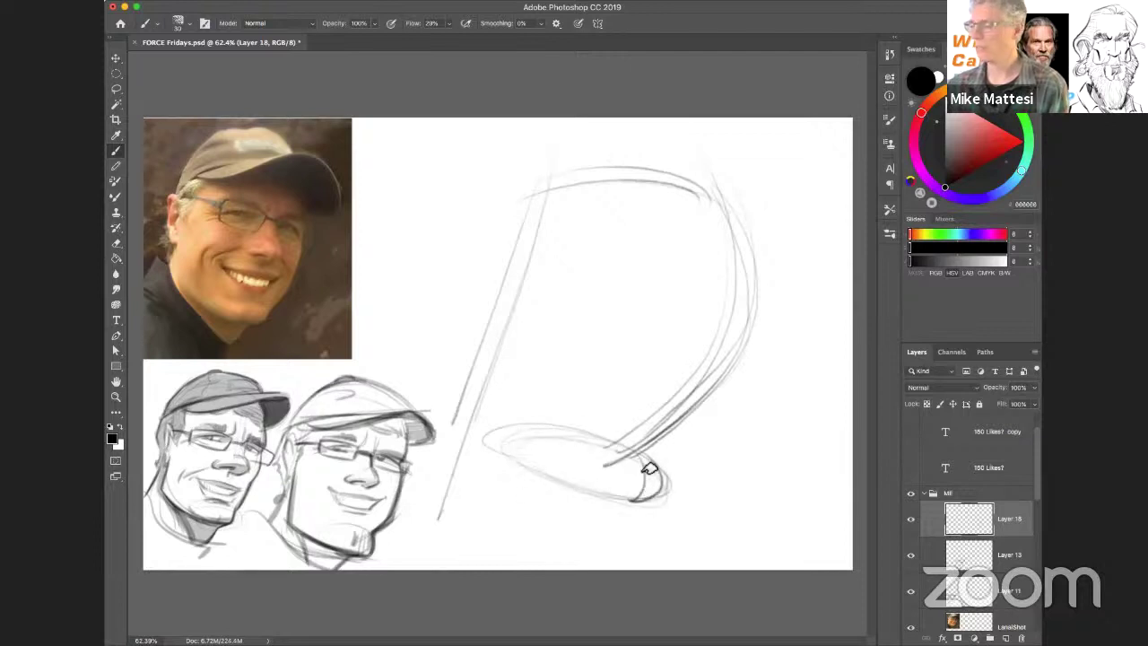
# Darken the near jaw, underside of the protruding chin and far cheek with thick contour lines.
pyautogui.moveTo(519, 313)
pyautogui.mouseDown()
pyautogui.moveTo(482, 379)
pyautogui.moveTo(526, 464)
pyautogui.moveTo(558, 477)
pyautogui.moveTo(647, 459)
pyautogui.moveTo(643, 502)
pyautogui.moveTo(669, 480)
pyautogui.mouseUp()
pyautogui.moveTo(750, 220); pyautogui.dragTo(685, 392)
pyautogui.moveTo(753, 284); pyautogui.dragTo(638, 443)
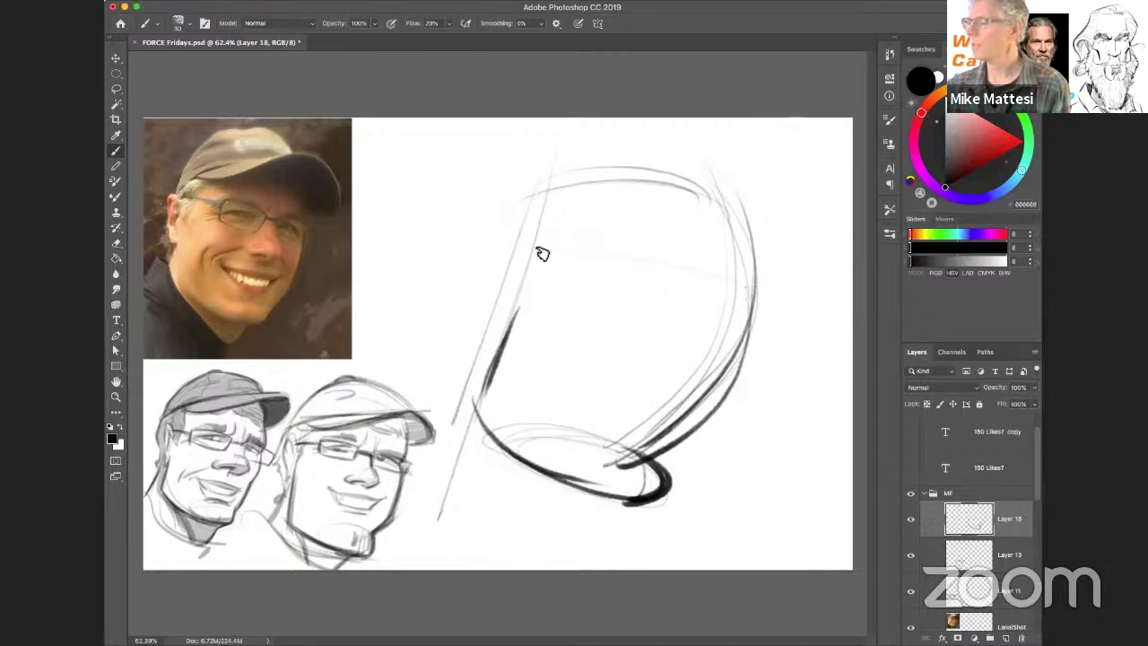
# Sketch a slanting eye-line guide and nose oval, and darken the bridge, protruding tip, nostril and underside of the large nose.
pyautogui.moveTo(628, 256); pyautogui.dragTo(773, 296)
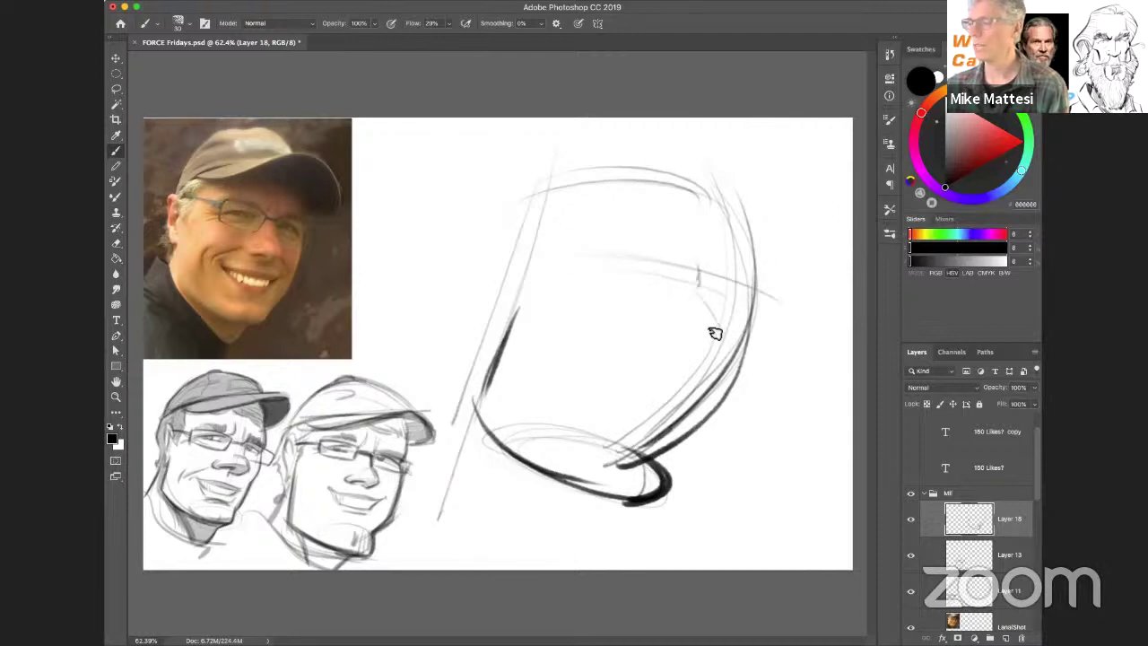
pyautogui.moveTo(678, 333)
pyautogui.mouseDown()
pyautogui.moveTo(759, 362)
pyautogui.moveTo(713, 318)
pyautogui.moveTo(680, 342)
pyautogui.mouseUp()
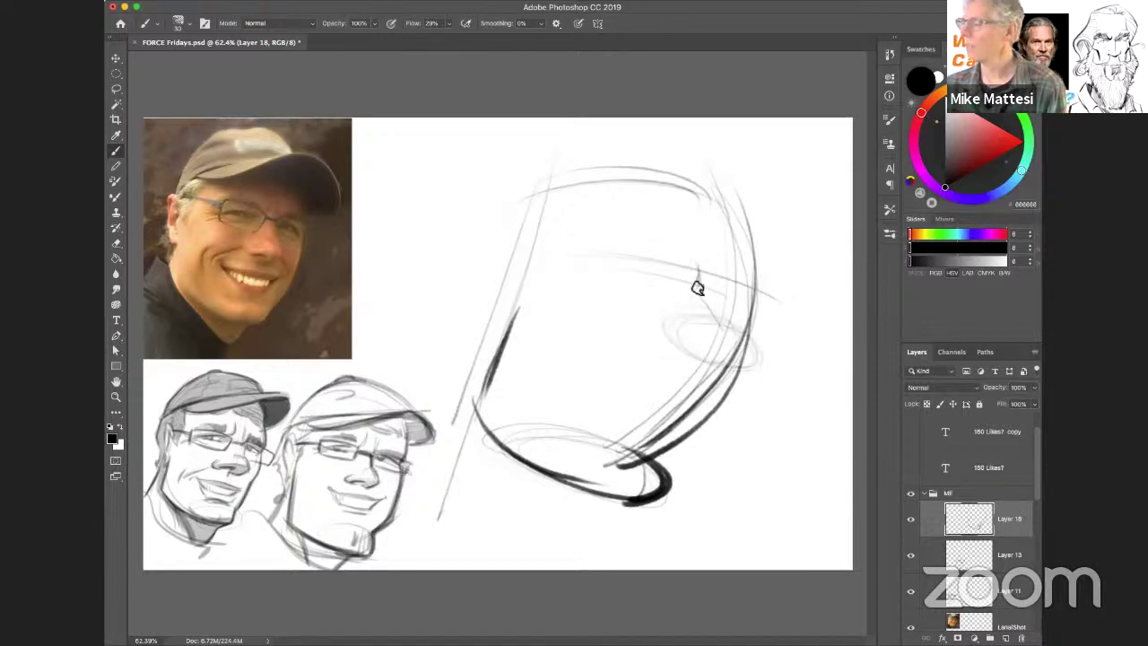
pyautogui.moveTo(696, 282); pyautogui.dragTo(718, 323)
pyautogui.moveTo(714, 316); pyautogui.dragTo(763, 361)
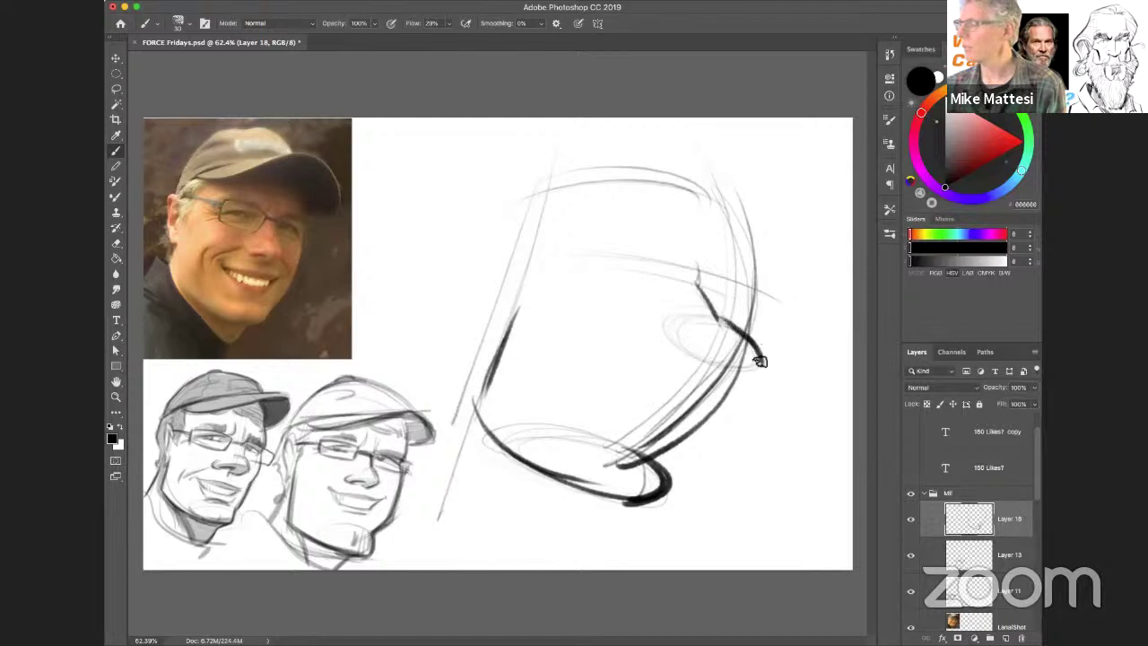
pyautogui.moveTo(687, 371)
pyautogui.mouseDown()
pyautogui.moveTo(764, 359)
pyautogui.moveTo(679, 372)
pyautogui.mouseUp()
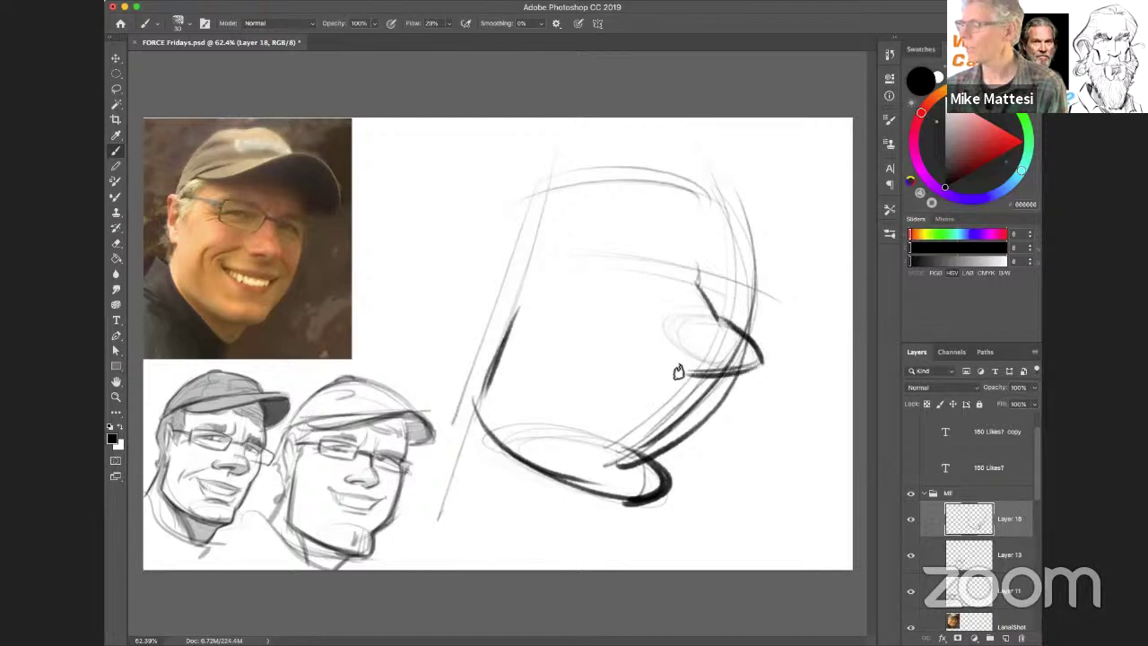
pyautogui.moveTo(759, 365); pyautogui.dragTo(655, 355)
pyautogui.moveTo(709, 319); pyautogui.dragTo(708, 335)
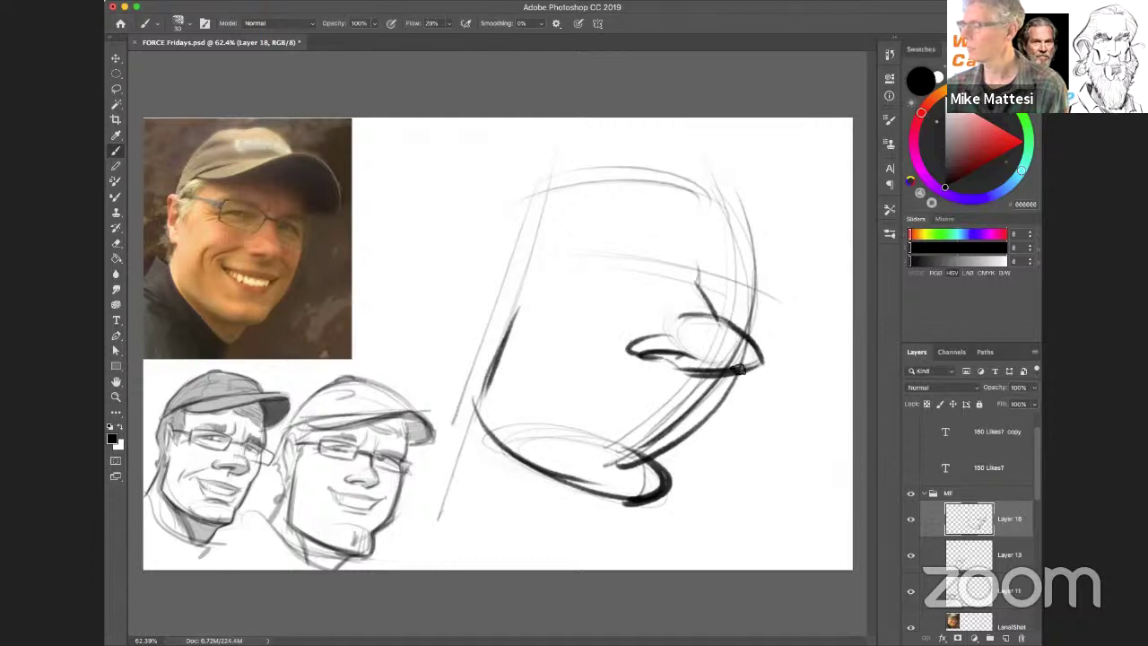
pyautogui.moveTo(761, 364); pyautogui.dragTo(678, 368)
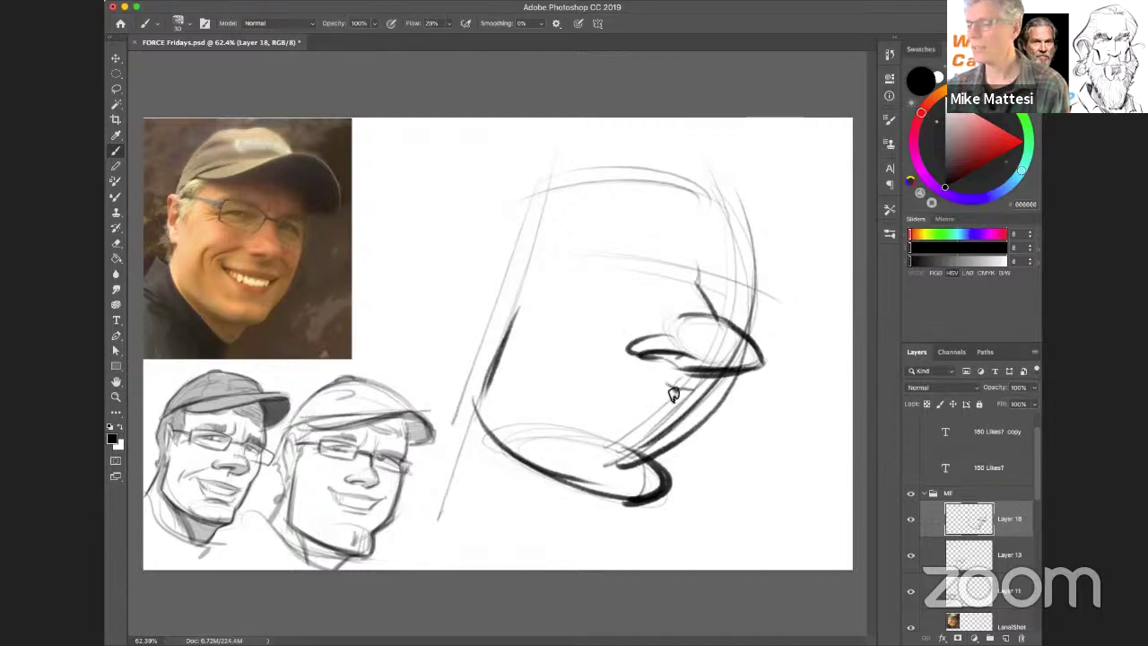
# Draw a wide slanted grin below the nose, with a dark near corner, lower lip lines and short tooth divisions.
pyautogui.moveTo(633, 373); pyautogui.dragTo(566, 353)
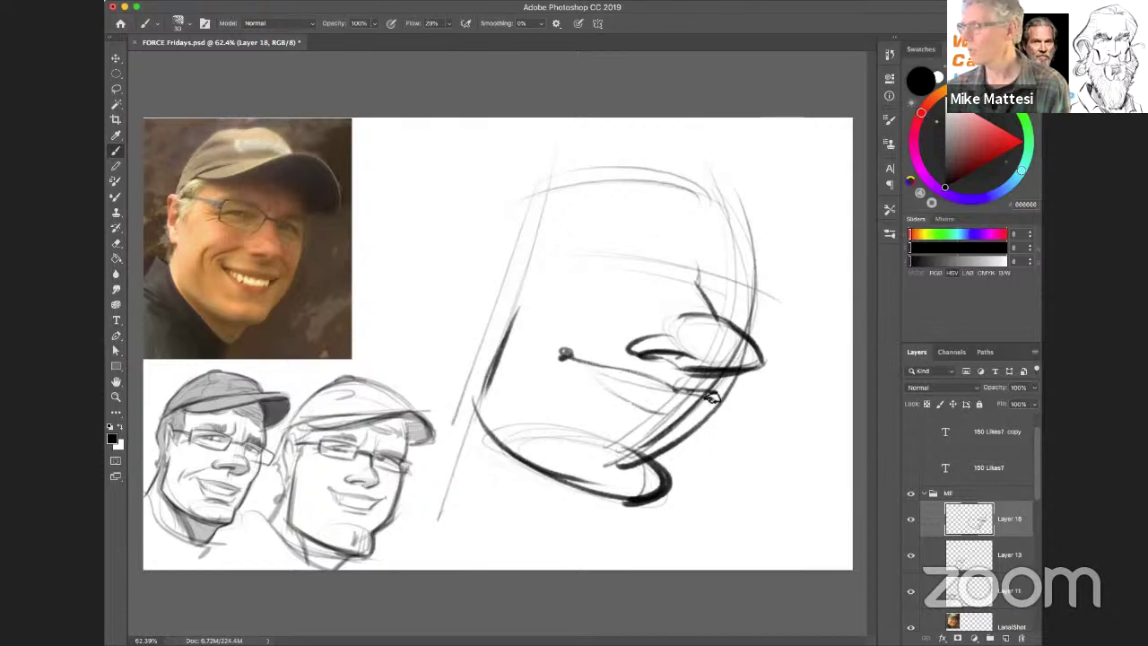
pyautogui.moveTo(713, 398)
pyautogui.mouseDown()
pyautogui.moveTo(672, 415)
pyautogui.moveTo(608, 397)
pyautogui.mouseUp()
pyautogui.moveTo(576, 360)
pyautogui.mouseDown()
pyautogui.moveTo(612, 397)
pyautogui.moveTo(601, 404)
pyautogui.moveTo(648, 426)
pyautogui.mouseUp()
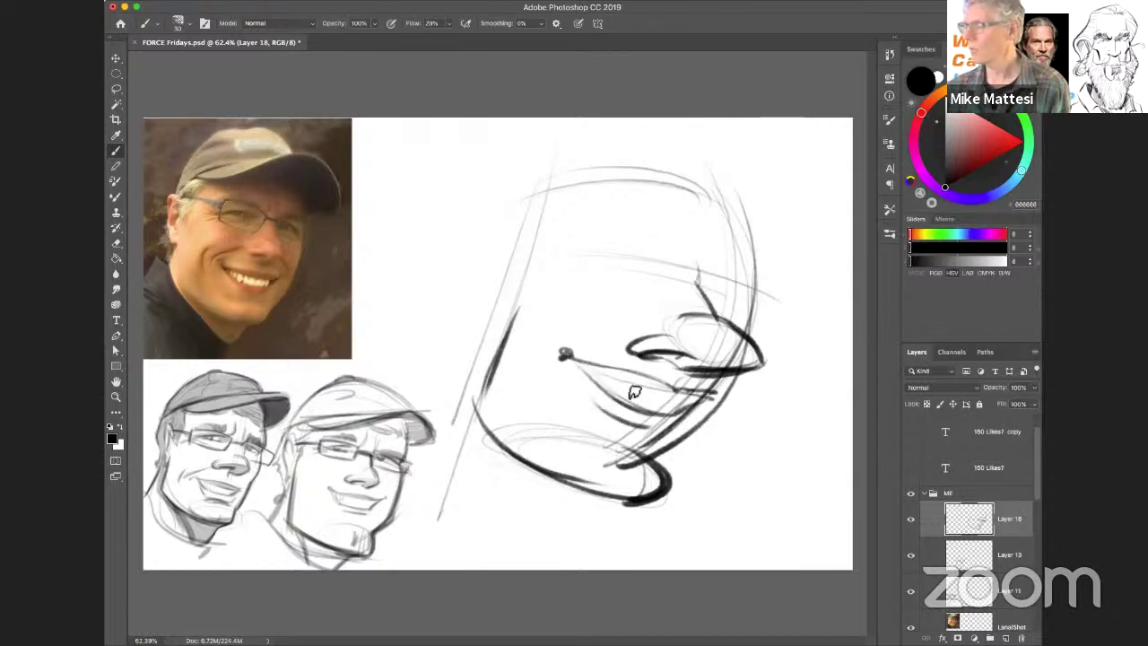
pyautogui.moveTo(621, 386)
pyautogui.mouseDown()
pyautogui.moveTo(675, 399)
pyautogui.moveTo(647, 407)
pyautogui.moveTo(646, 393)
pyautogui.moveTo(605, 364)
pyautogui.moveTo(609, 397)
pyautogui.mouseUp()
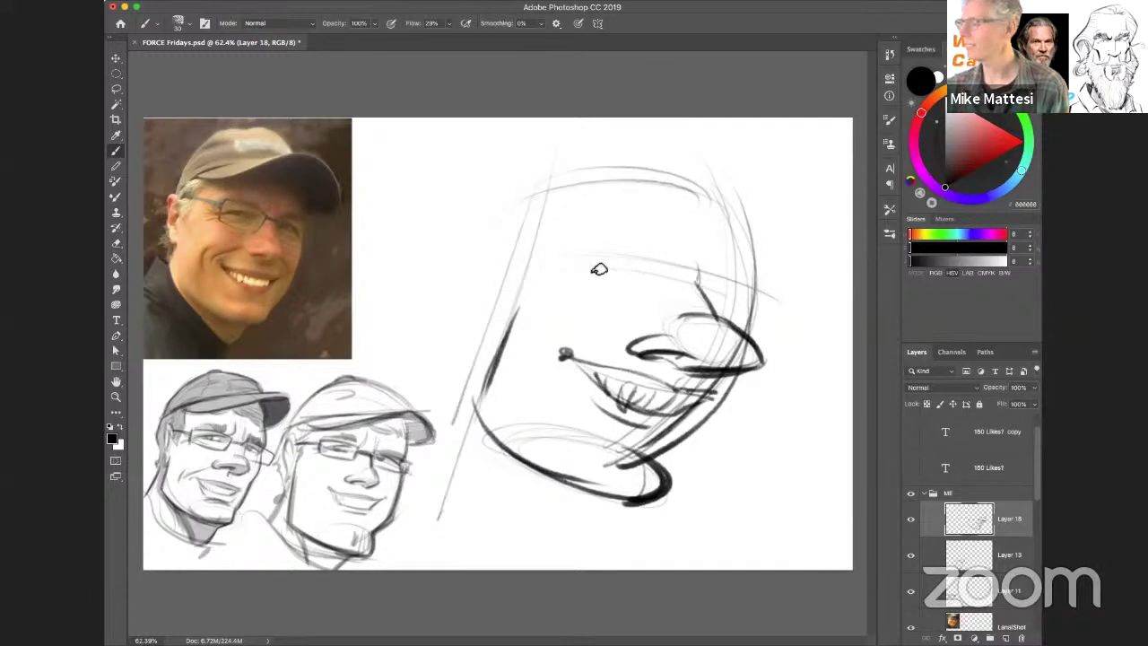
# Draw both squinting eyes with frown and corner creases, and top them with thick, nearly straight dark eyebrows.
pyautogui.moveTo(743, 307)
pyautogui.mouseDown()
pyautogui.moveTo(596, 272)
pyautogui.moveTo(634, 277)
pyautogui.mouseUp()
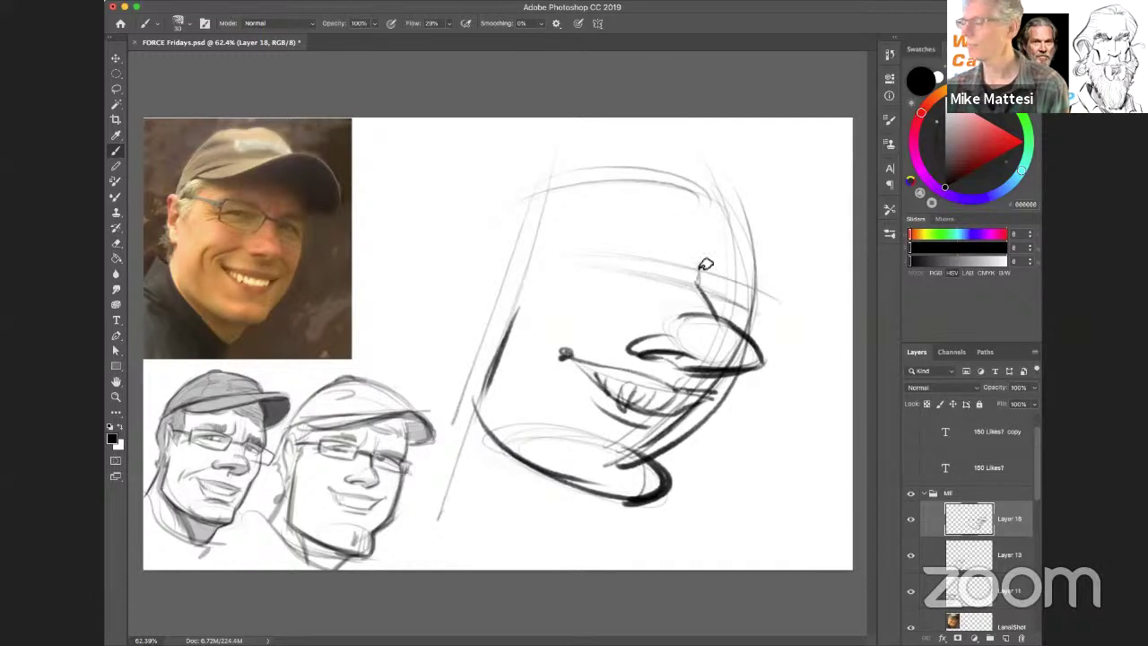
pyautogui.moveTo(691, 248)
pyautogui.mouseDown()
pyautogui.moveTo(685, 269)
pyautogui.moveTo(706, 260)
pyautogui.moveTo(703, 280)
pyautogui.mouseUp()
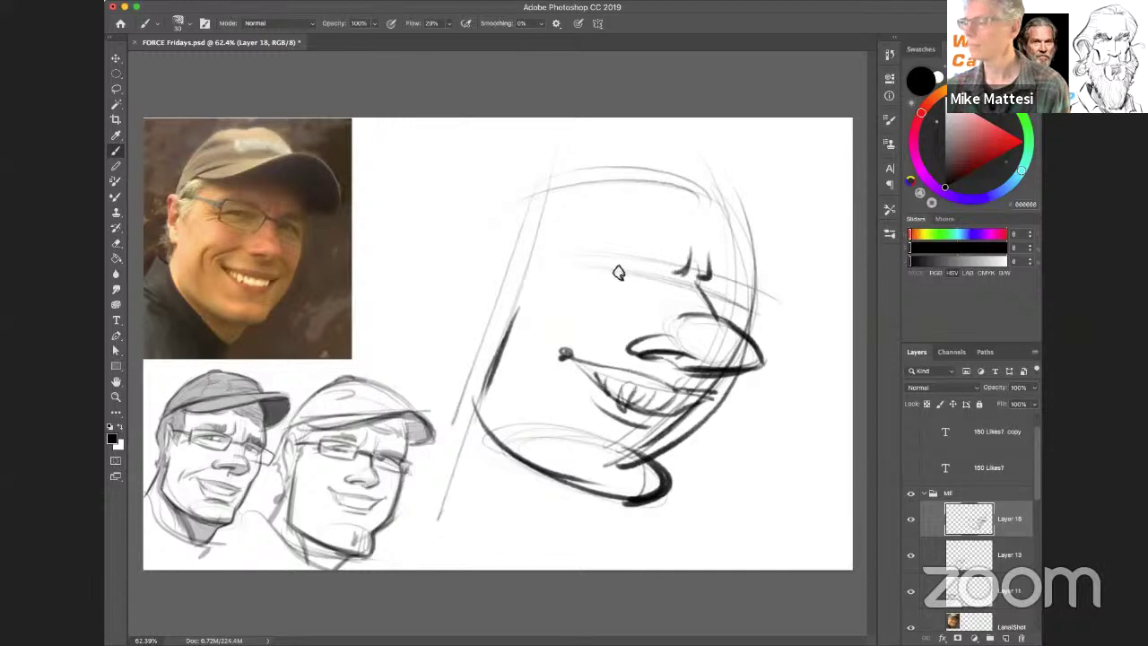
pyautogui.moveTo(585, 269)
pyautogui.mouseDown()
pyautogui.moveTo(668, 275)
pyautogui.moveTo(584, 273)
pyautogui.moveTo(649, 282)
pyautogui.moveTo(616, 273)
pyautogui.mouseUp()
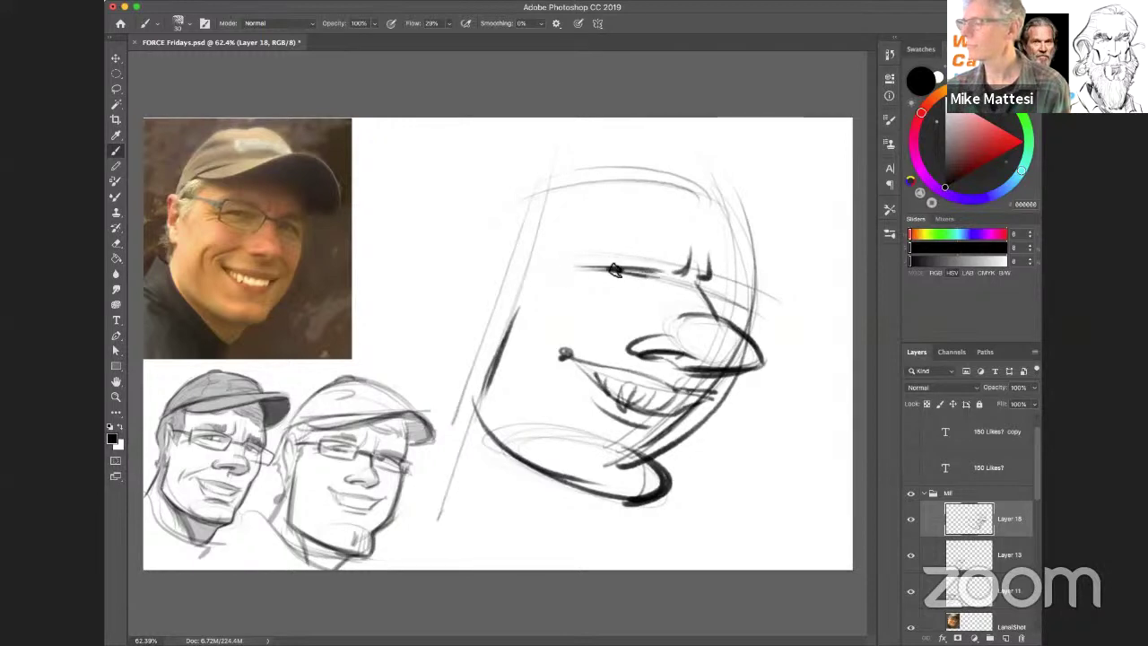
pyautogui.moveTo(642, 284)
pyautogui.mouseDown()
pyautogui.moveTo(566, 261)
pyautogui.moveTo(584, 270)
pyautogui.moveTo(543, 269)
pyautogui.moveTo(581, 271)
pyautogui.moveTo(551, 294)
pyautogui.mouseUp()
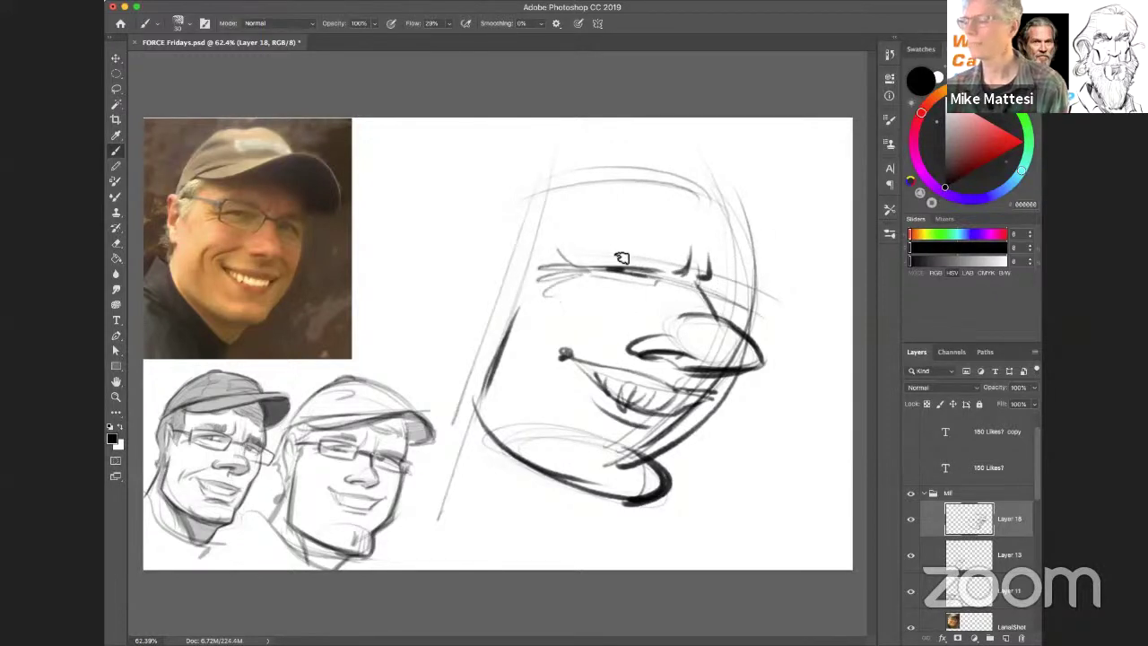
pyautogui.moveTo(622, 259)
pyautogui.mouseDown()
pyautogui.moveTo(656, 258)
pyautogui.moveTo(597, 260)
pyautogui.moveTo(670, 262)
pyautogui.moveTo(590, 248)
pyautogui.moveTo(669, 261)
pyautogui.mouseUp()
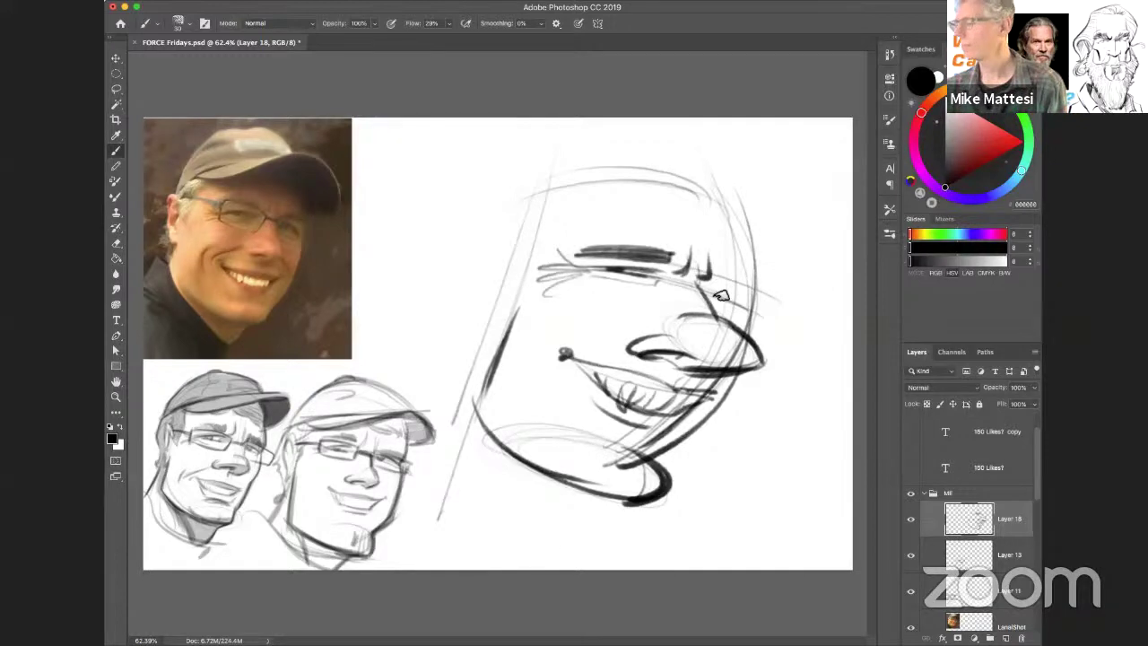
pyautogui.moveTo(717, 294)
pyautogui.mouseDown()
pyautogui.moveTo(746, 311)
pyautogui.moveTo(707, 295)
pyautogui.moveTo(744, 312)
pyautogui.moveTo(715, 298)
pyautogui.moveTo(765, 289)
pyautogui.moveTo(722, 287)
pyautogui.moveTo(754, 276)
pyautogui.moveTo(717, 268)
pyautogui.moveTo(674, 298)
pyautogui.mouseUp()
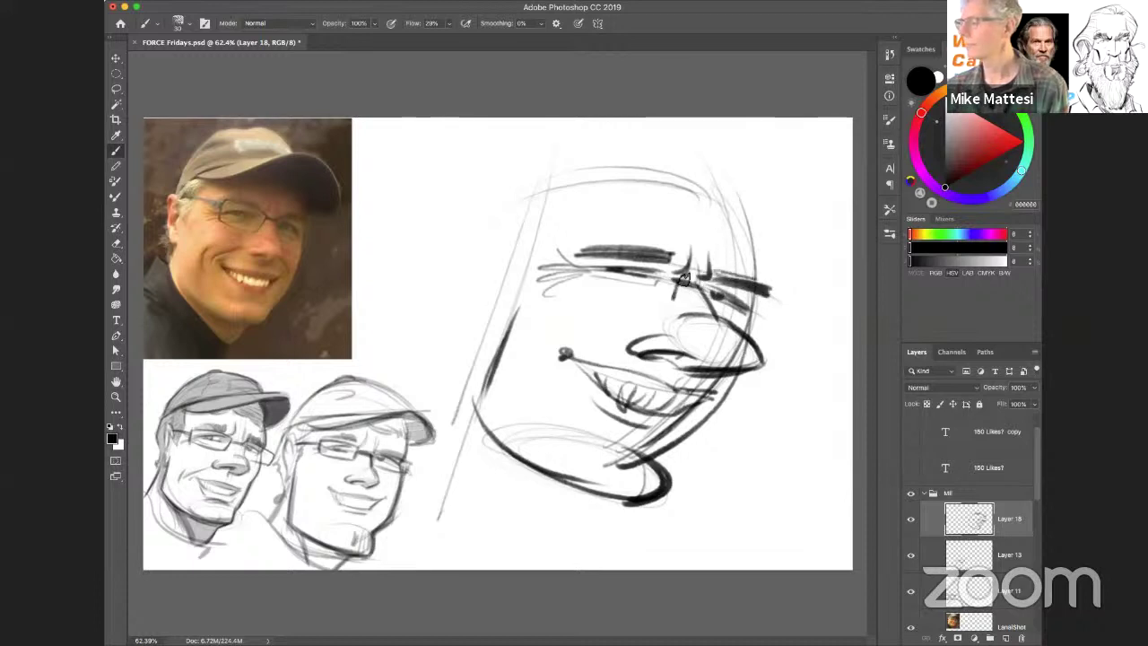
# Outline narrow rectangular glasses with the far lens projecting past the face, and draw the small near ear.
pyautogui.moveTo(627, 249)
pyautogui.mouseDown()
pyautogui.moveTo(565, 248)
pyautogui.moveTo(672, 303)
pyautogui.moveTo(577, 256)
pyautogui.mouseUp()
pyautogui.moveTo(710, 280)
pyautogui.mouseDown()
pyautogui.moveTo(797, 310)
pyautogui.moveTo(786, 339)
pyautogui.moveTo(747, 320)
pyautogui.mouseUp()
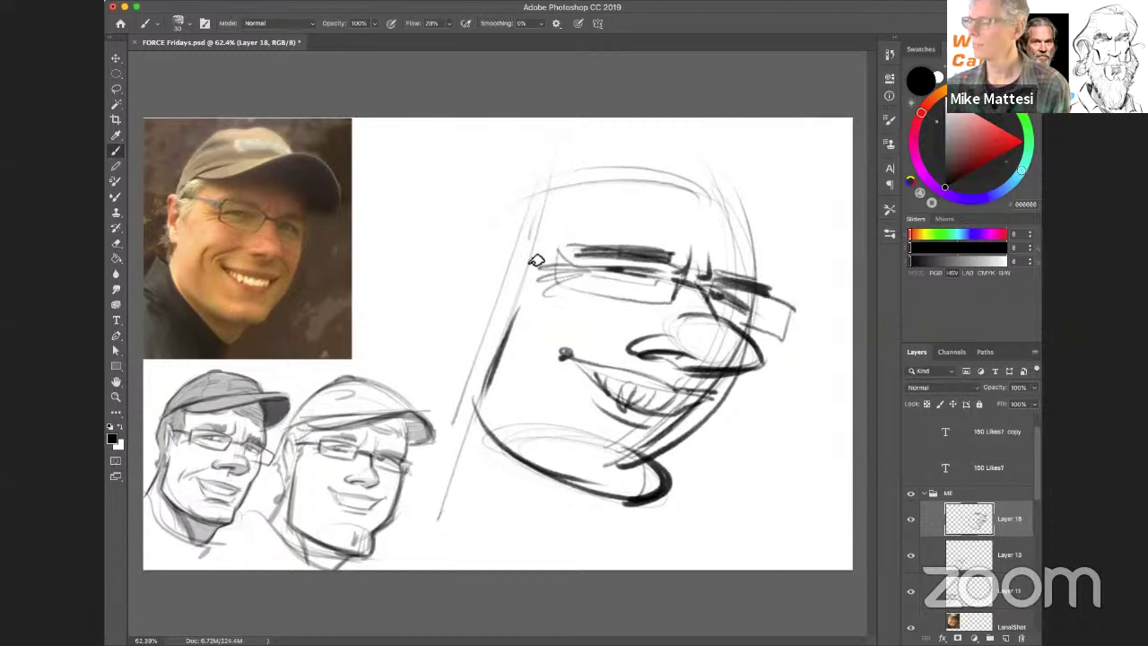
pyautogui.moveTo(540, 240); pyautogui.dragTo(519, 302)
pyautogui.moveTo(494, 249)
pyautogui.mouseDown()
pyautogui.moveTo(509, 320)
pyautogui.moveTo(500, 304)
pyautogui.moveTo(489, 343)
pyautogui.mouseUp()
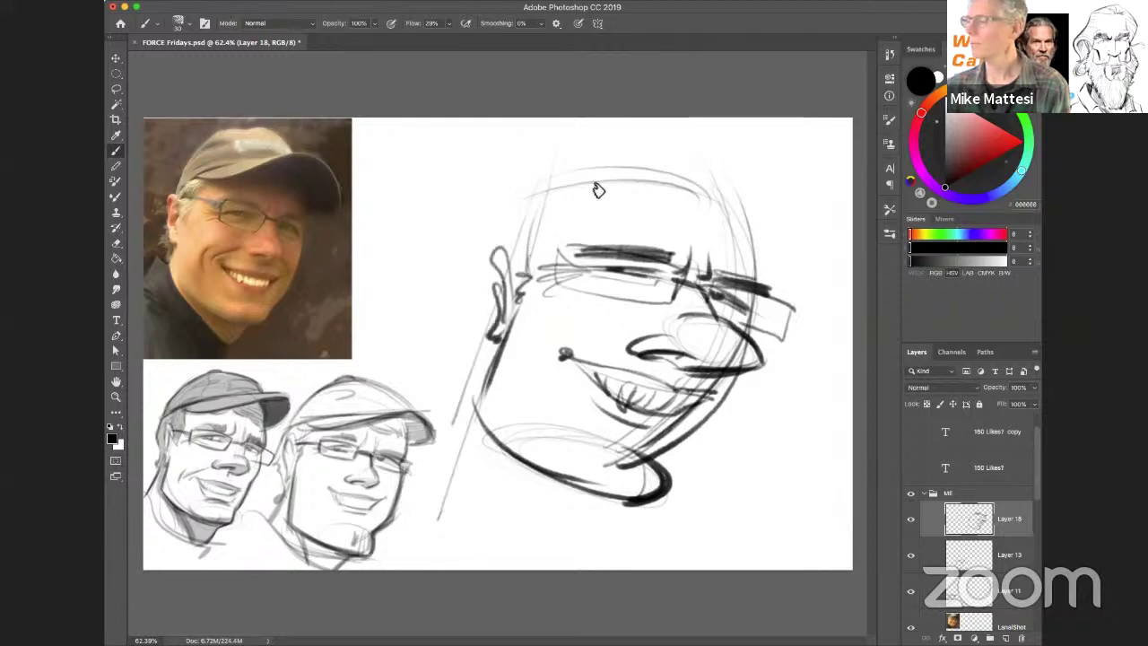
# Draw the tilted cap with a broad curved brim sweeping past the forehead and a low rounded crown, and darken the far brow contour.
pyautogui.moveTo(507, 213)
pyautogui.mouseDown()
pyautogui.moveTo(730, 154)
pyautogui.moveTo(716, 144)
pyautogui.mouseUp()
pyautogui.moveTo(547, 193); pyautogui.dragTo(715, 146)
pyautogui.moveTo(773, 183); pyautogui.dragTo(723, 250)
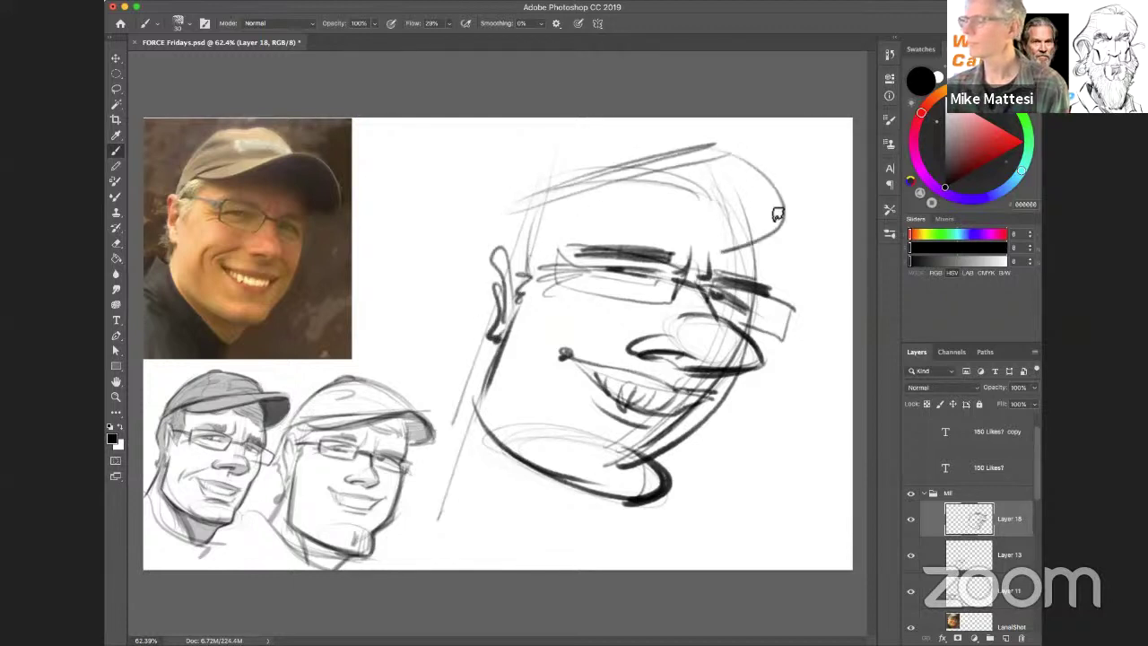
pyautogui.moveTo(674, 210)
pyautogui.mouseDown()
pyautogui.moveTo(765, 241)
pyautogui.moveTo(778, 198)
pyautogui.moveTo(776, 255)
pyautogui.moveTo(745, 274)
pyautogui.mouseUp()
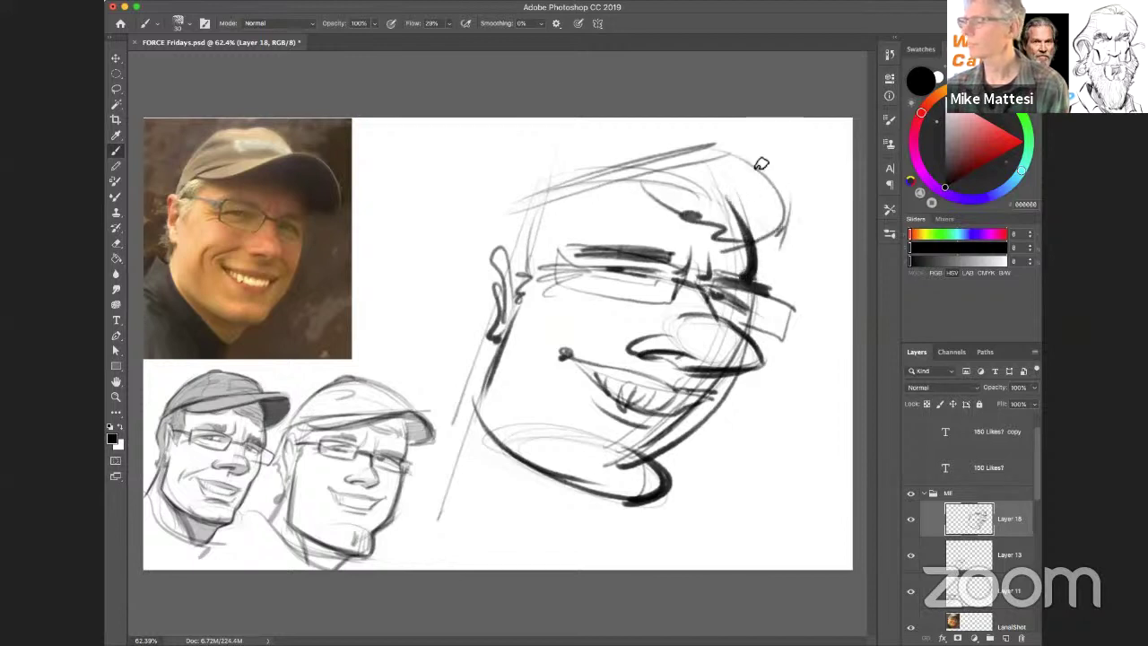
pyautogui.moveTo(783, 228)
pyautogui.mouseDown()
pyautogui.moveTo(633, 155)
pyautogui.moveTo(530, 193)
pyautogui.moveTo(736, 161)
pyautogui.mouseUp()
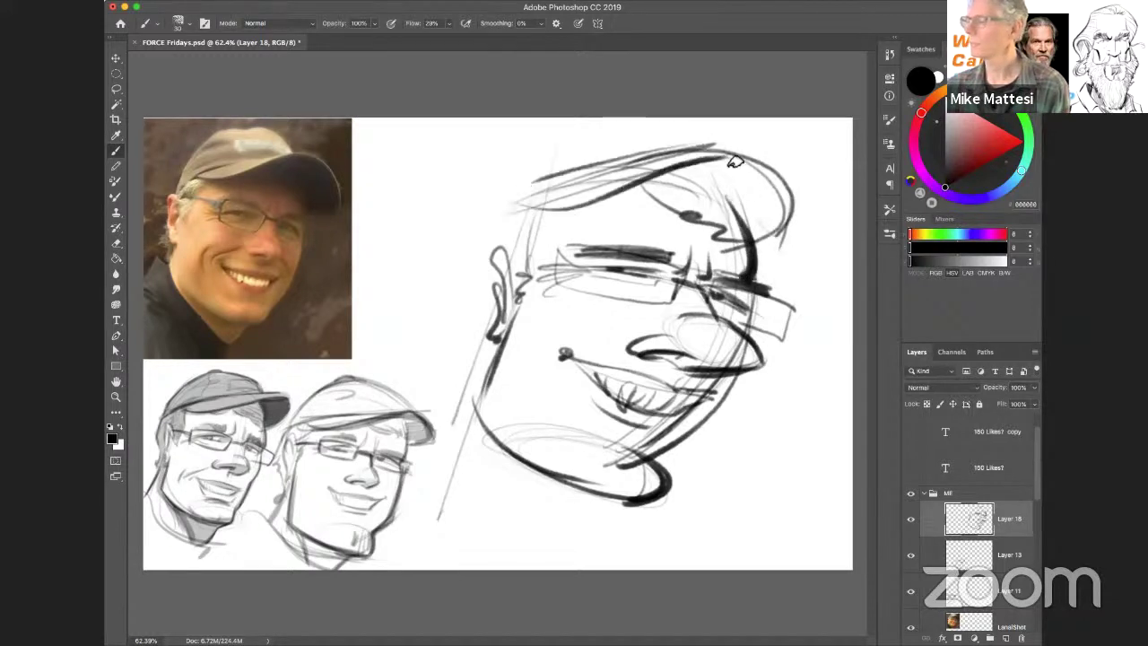
pyautogui.moveTo(580, 197)
pyautogui.mouseDown()
pyautogui.moveTo(783, 194)
pyautogui.moveTo(590, 203)
pyautogui.moveTo(548, 179)
pyautogui.moveTo(510, 262)
pyautogui.moveTo(543, 156)
pyautogui.mouseUp()
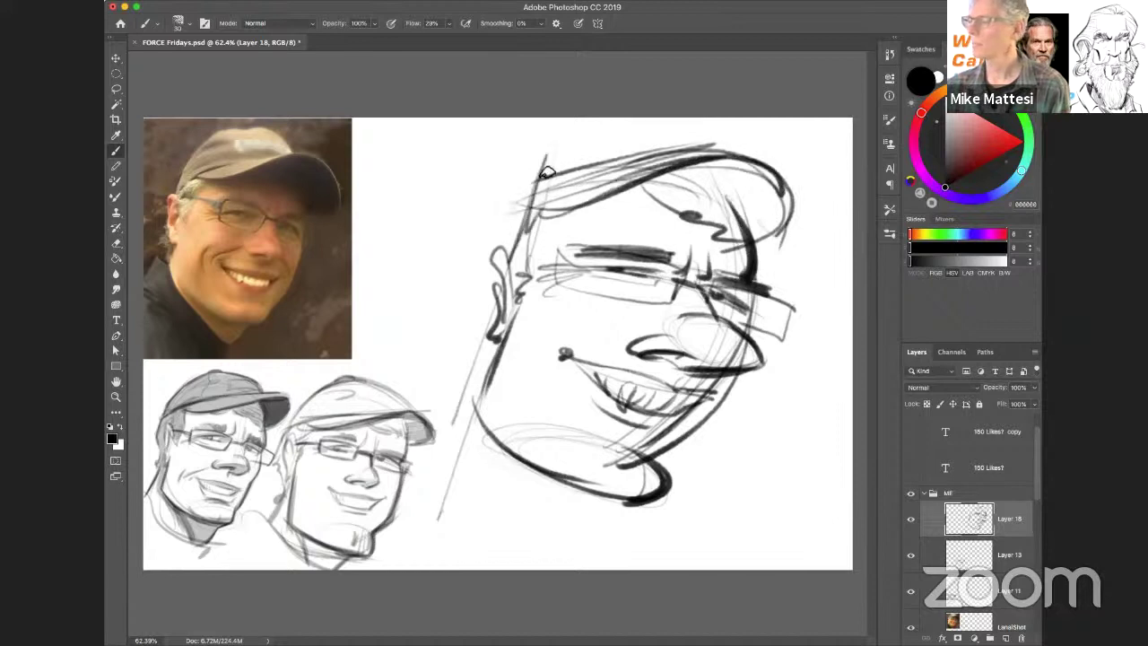
pyautogui.moveTo(647, 130)
pyautogui.mouseDown()
pyautogui.moveTo(571, 160)
pyautogui.moveTo(686, 128)
pyautogui.mouseUp()
pyautogui.moveTo(543, 176); pyautogui.dragTo(687, 134)
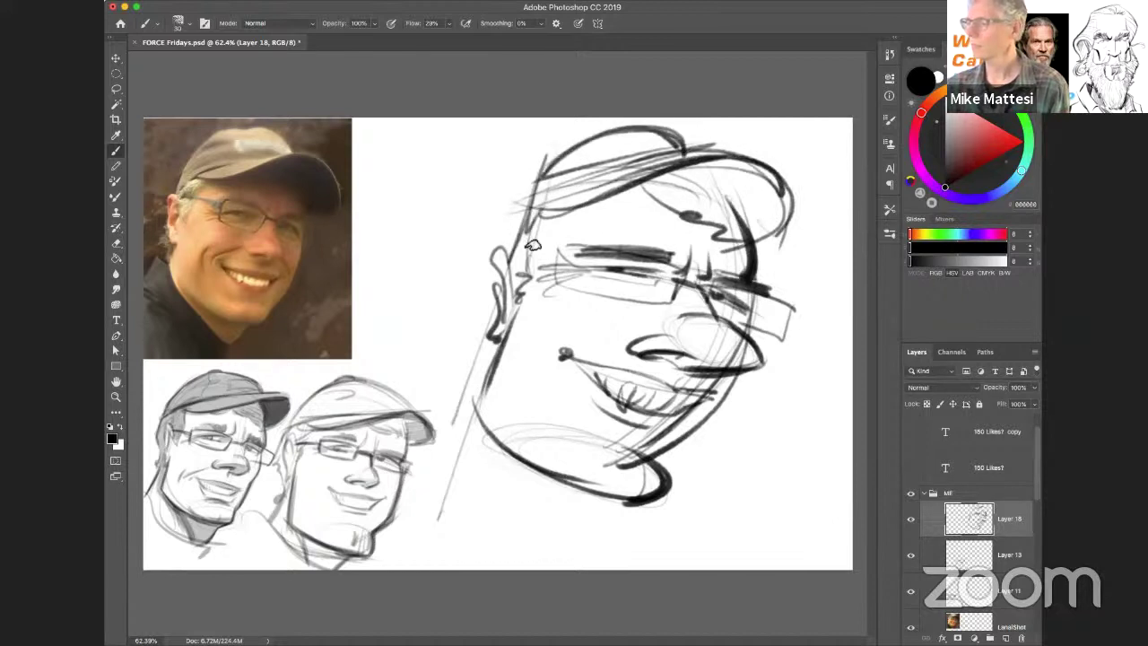
# Shade the hair and sideburn beneath the cap, and draw the slanting back of the neck with a solid black collar.
pyautogui.moveTo(541, 199); pyautogui.dragTo(520, 276)
pyautogui.moveTo(541, 213)
pyautogui.mouseDown()
pyautogui.moveTo(525, 250)
pyautogui.moveTo(520, 289)
pyautogui.mouseUp()
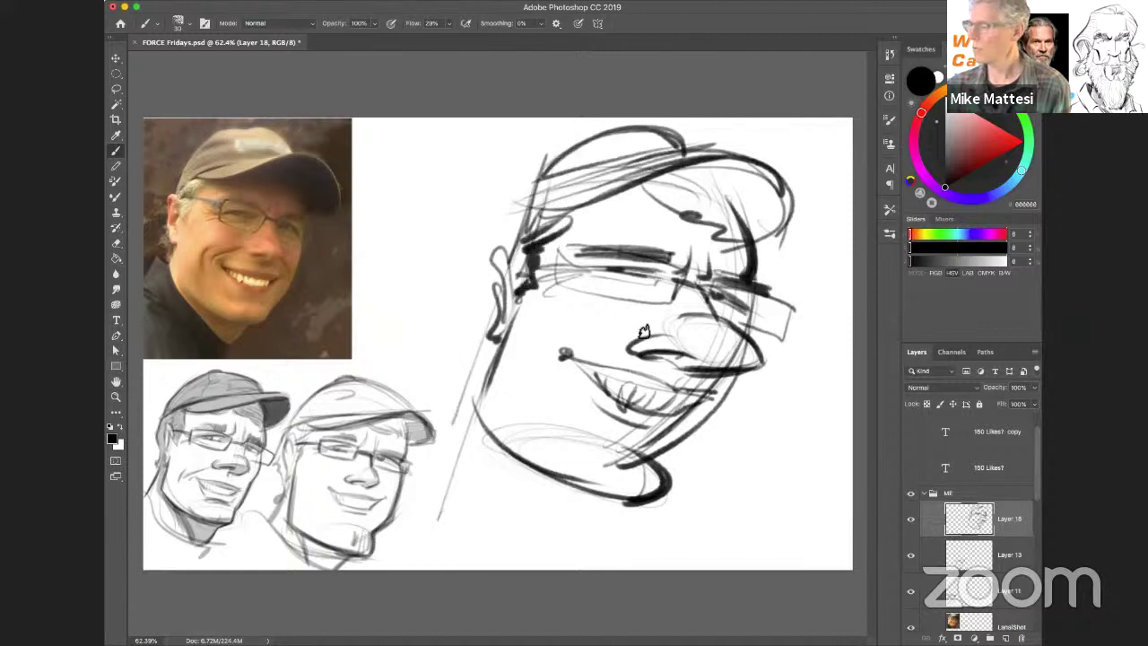
pyautogui.moveTo(642, 332)
pyautogui.mouseDown()
pyautogui.moveTo(532, 363)
pyautogui.moveTo(438, 434)
pyautogui.moveTo(549, 509)
pyautogui.moveTo(522, 503)
pyautogui.mouseUp()
pyautogui.moveTo(442, 415); pyautogui.dragTo(543, 507)
pyautogui.moveTo(433, 438)
pyautogui.mouseDown()
pyautogui.moveTo(510, 507)
pyautogui.moveTo(493, 514)
pyautogui.moveTo(515, 521)
pyautogui.moveTo(533, 503)
pyautogui.moveTo(587, 551)
pyautogui.moveTo(439, 426)
pyautogui.moveTo(557, 536)
pyautogui.moveTo(594, 543)
pyautogui.mouseUp()
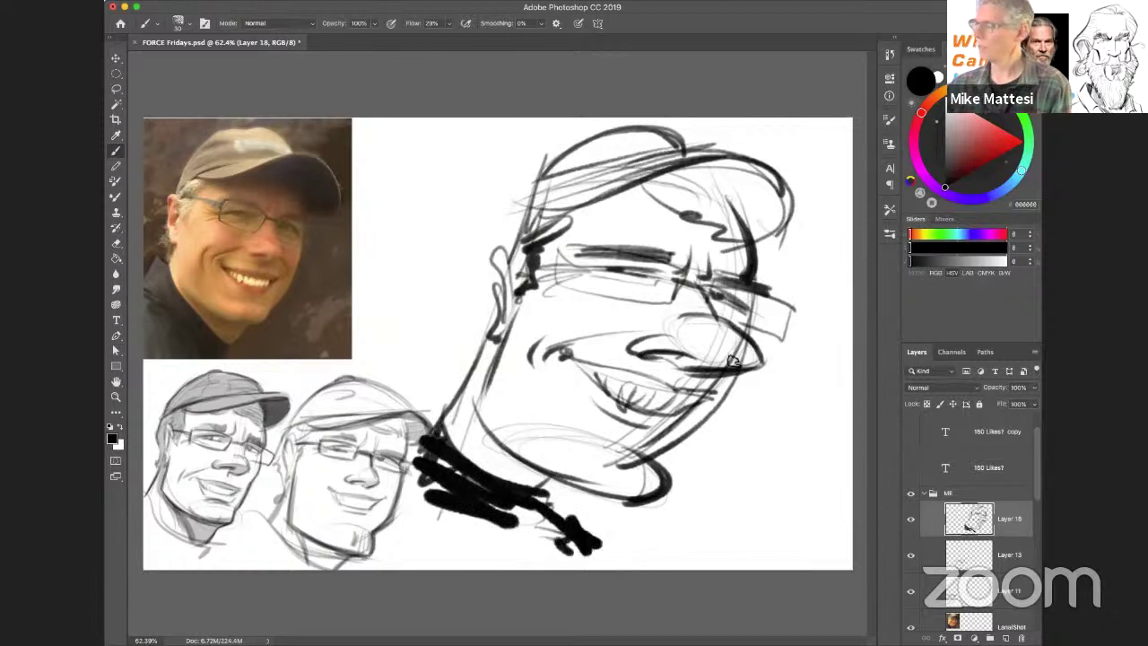
# Thicken the far jaw and mark the chin crease, and add a light arc above the near eyebrow.
pyautogui.moveTo(628, 491)
pyautogui.mouseDown()
pyautogui.moveTo(619, 464)
pyautogui.moveTo(668, 483)
pyautogui.mouseUp()
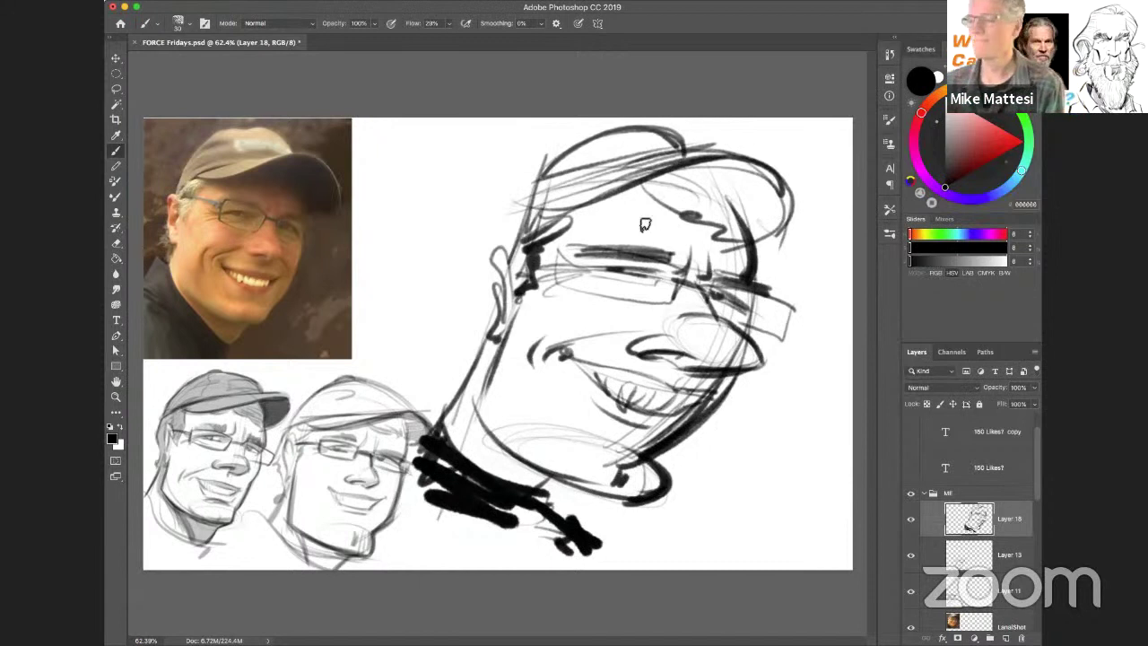
pyautogui.moveTo(576, 254); pyautogui.dragTo(685, 251)
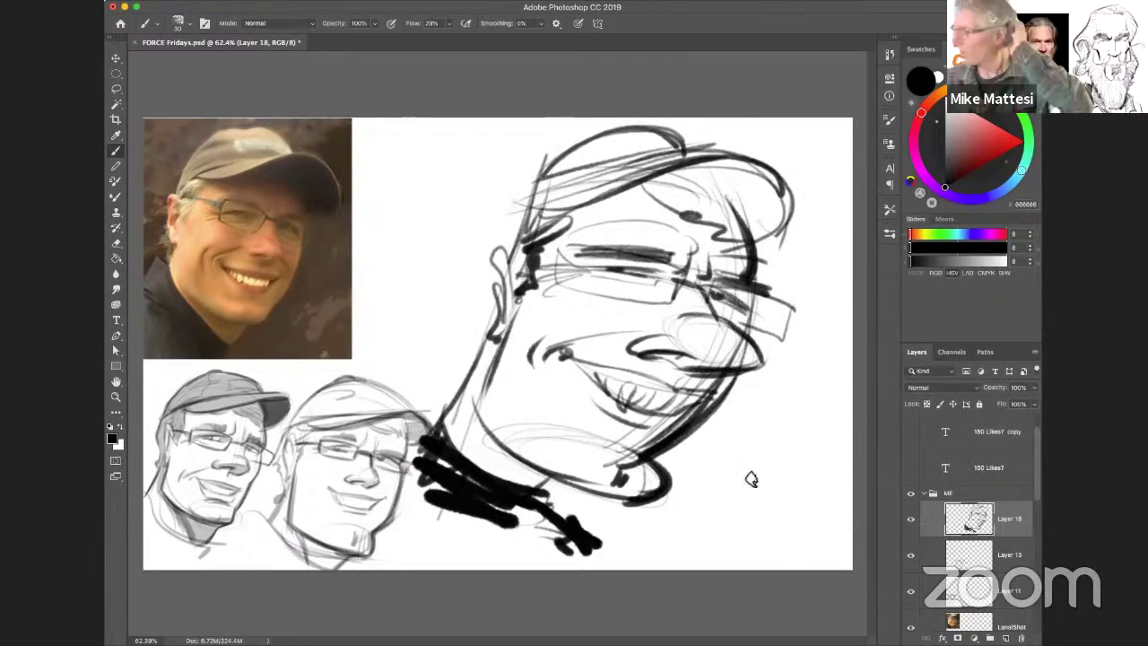
pyautogui.moveTo(763, 458)
pyautogui.mouseDown()
pyautogui.moveTo(749, 499)
pyautogui.moveTo(758, 507)
pyautogui.mouseUp()
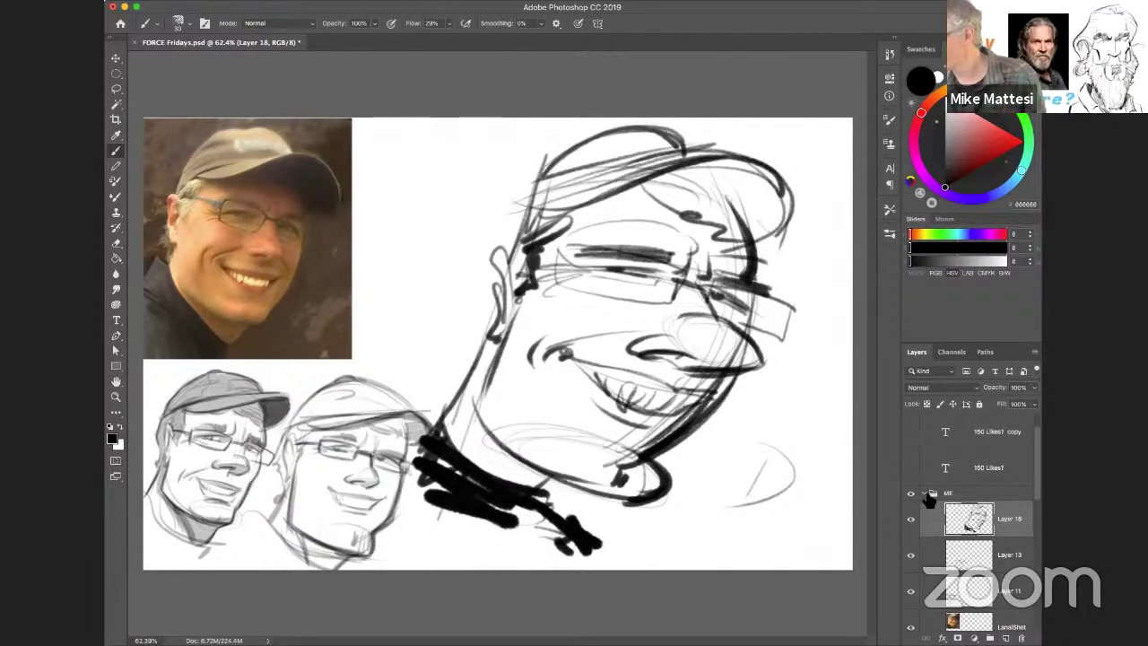
pyautogui.click(925, 494)
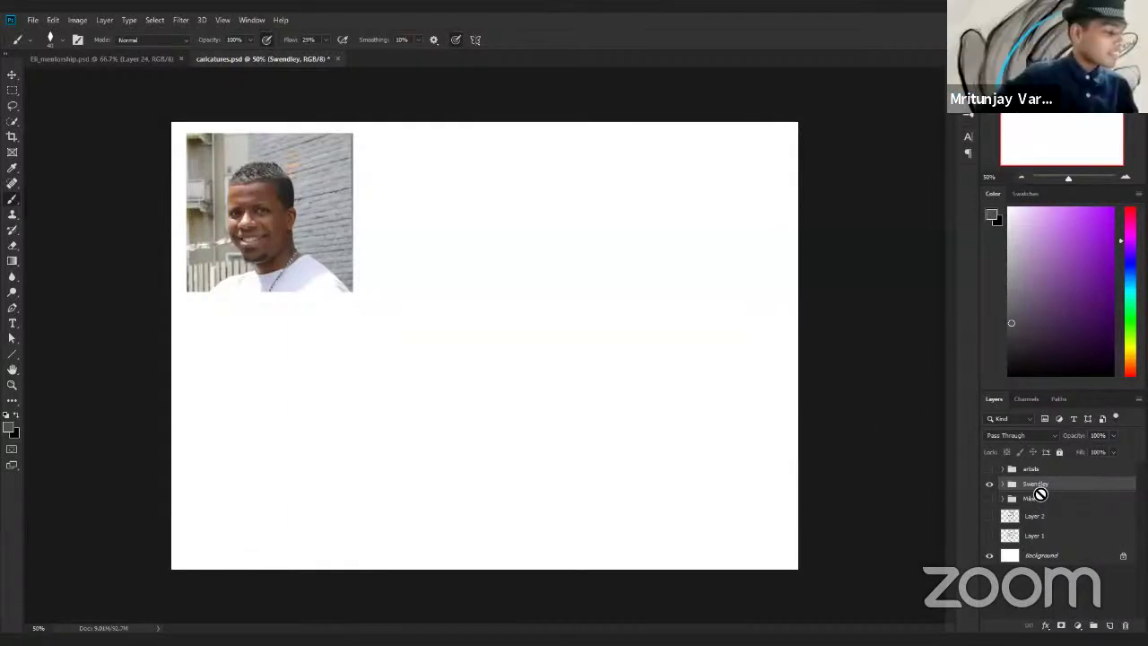
# In caricatures.psd, expand the visible subject's layer group and add a new layer above the reference photo.
pyautogui.click(1010, 502)
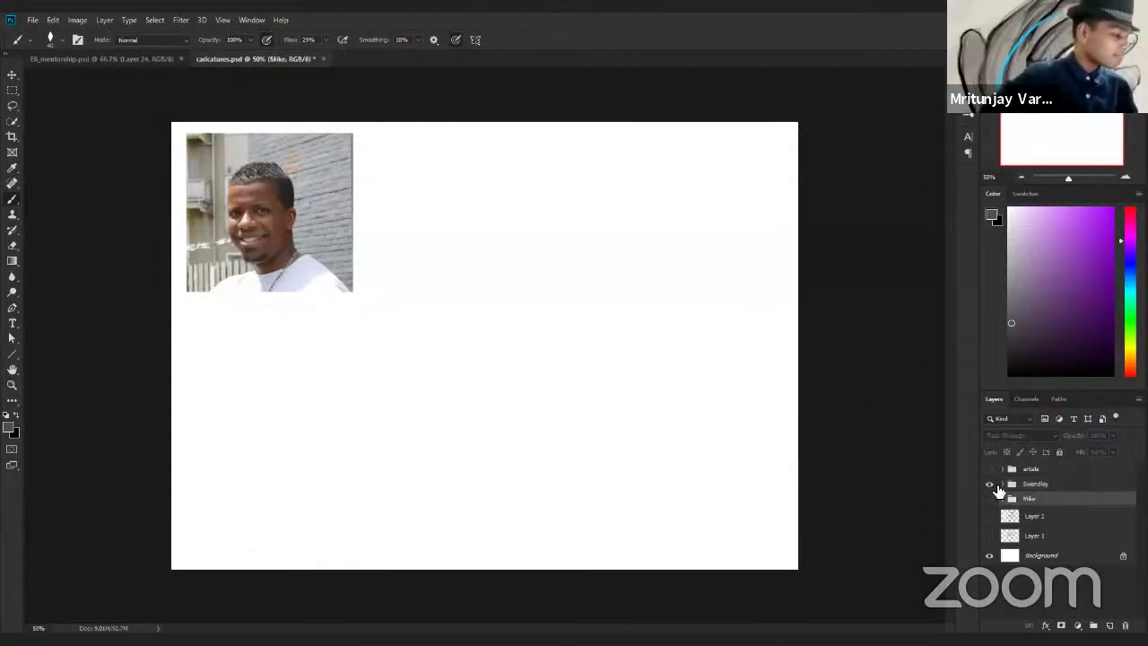
pyautogui.click(1051, 488)
pyautogui.click(1002, 484)
pyautogui.click(1057, 505)
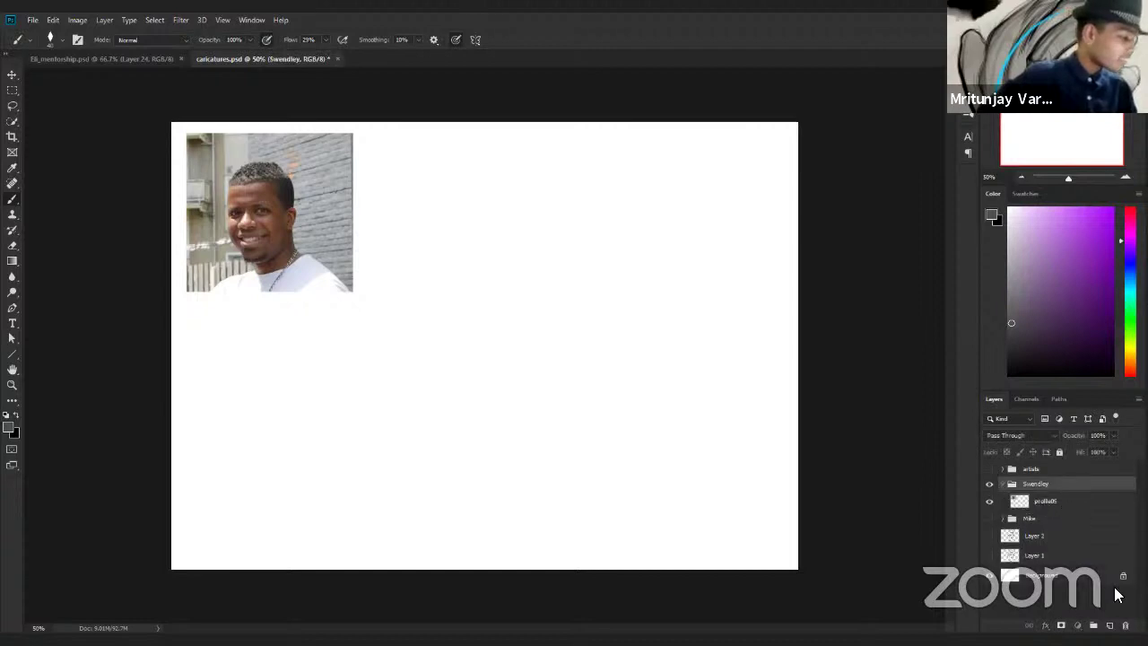
pyautogui.click(1110, 624)
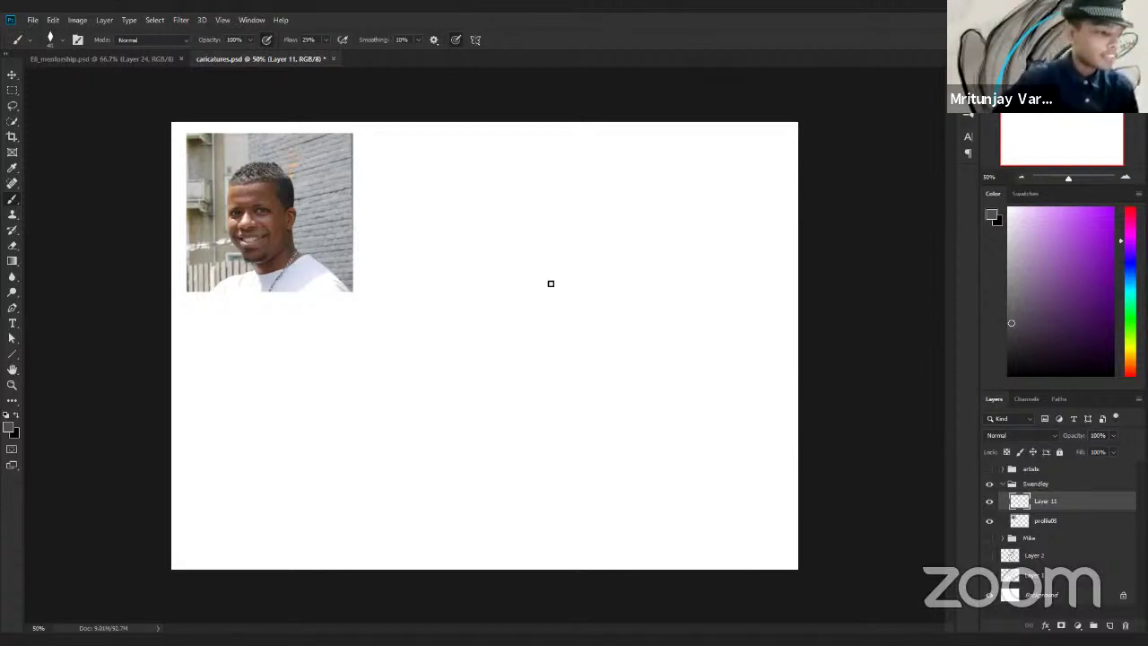
# Sketch the nose with a small arched bridge, a long slanting left side and a thick curve around the left of the tip.
pyautogui.hotkey('ctrl', 'z')
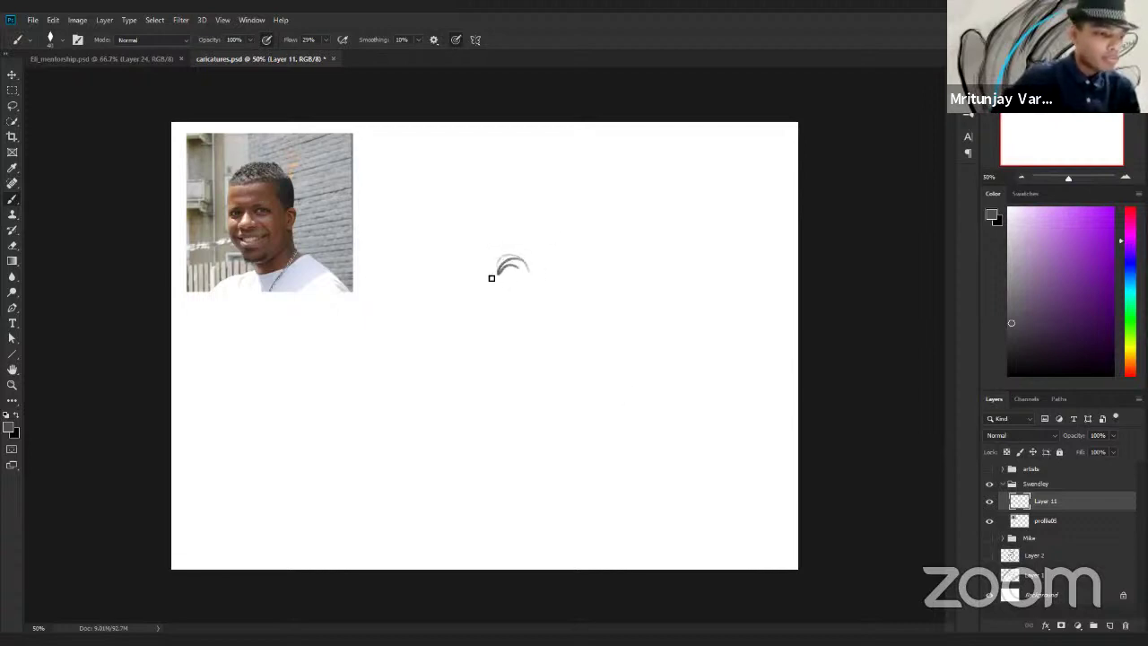
pyautogui.moveTo(492, 278); pyautogui.dragTo(393, 384)
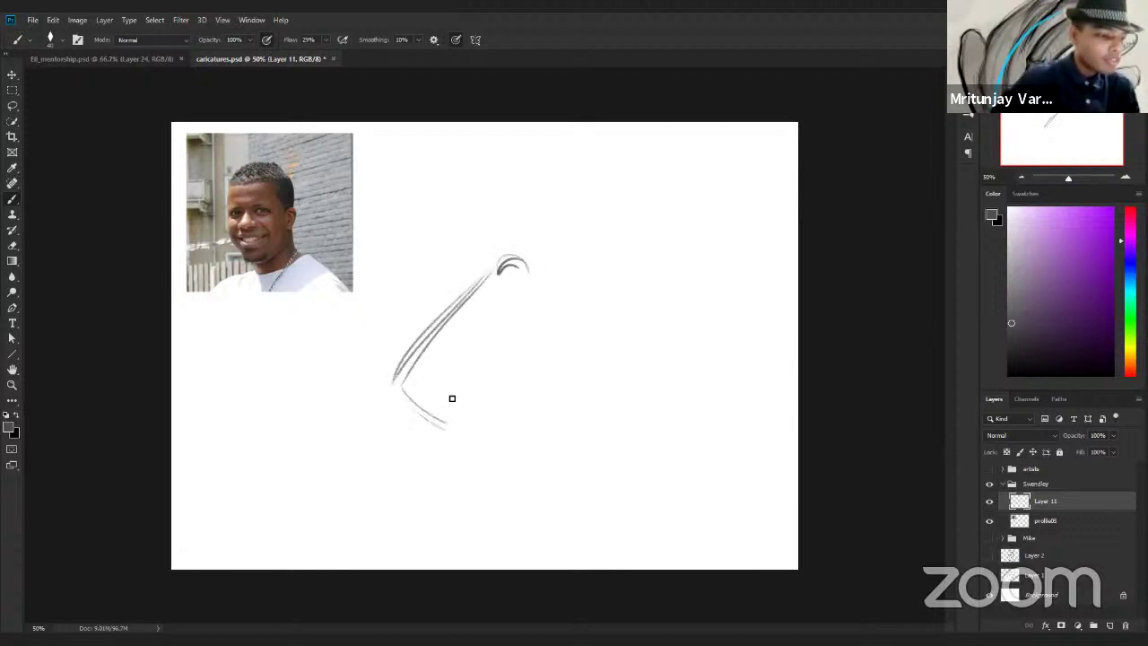
pyautogui.moveTo(457, 427)
pyautogui.mouseDown()
pyautogui.moveTo(439, 346)
pyautogui.moveTo(456, 341)
pyautogui.mouseUp()
pyautogui.moveTo(449, 335)
pyautogui.mouseDown()
pyautogui.moveTo(422, 410)
pyautogui.moveTo(445, 430)
pyautogui.mouseUp()
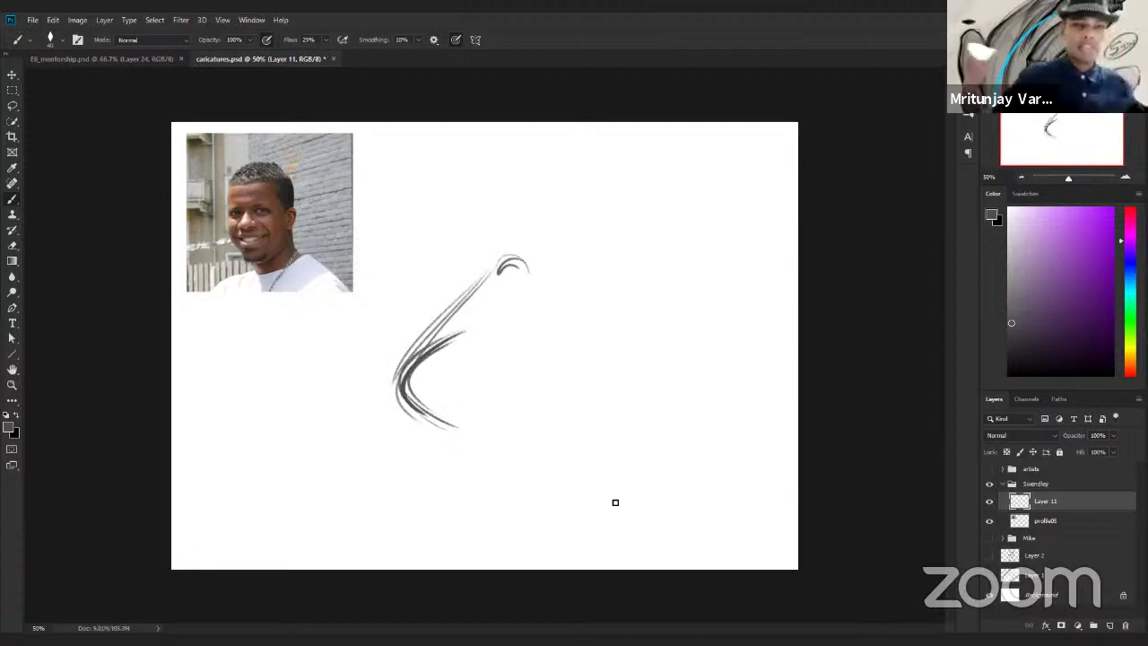
pyautogui.moveTo(253, 401); pyautogui.dragTo(459, 230)
pyautogui.moveTo(255, 404); pyautogui.dragTo(443, 513)
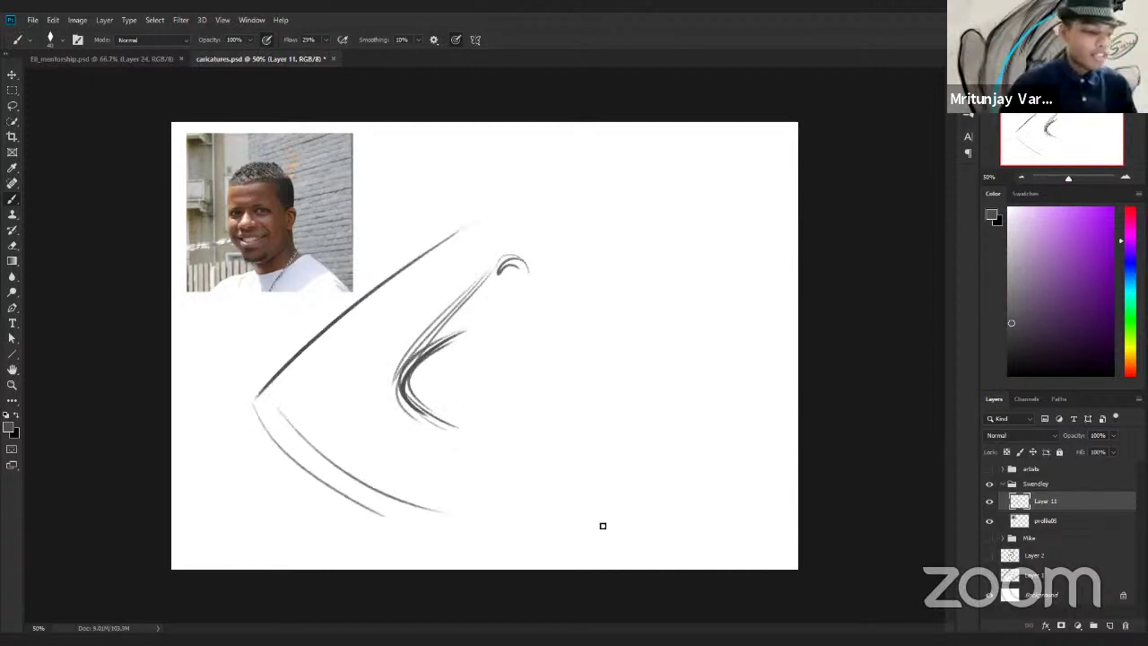
pyautogui.hotkey('ctrl', 'z')
pyautogui.hotkey('ctrl', 'z')
pyautogui.hotkey('ctrl', 'z')
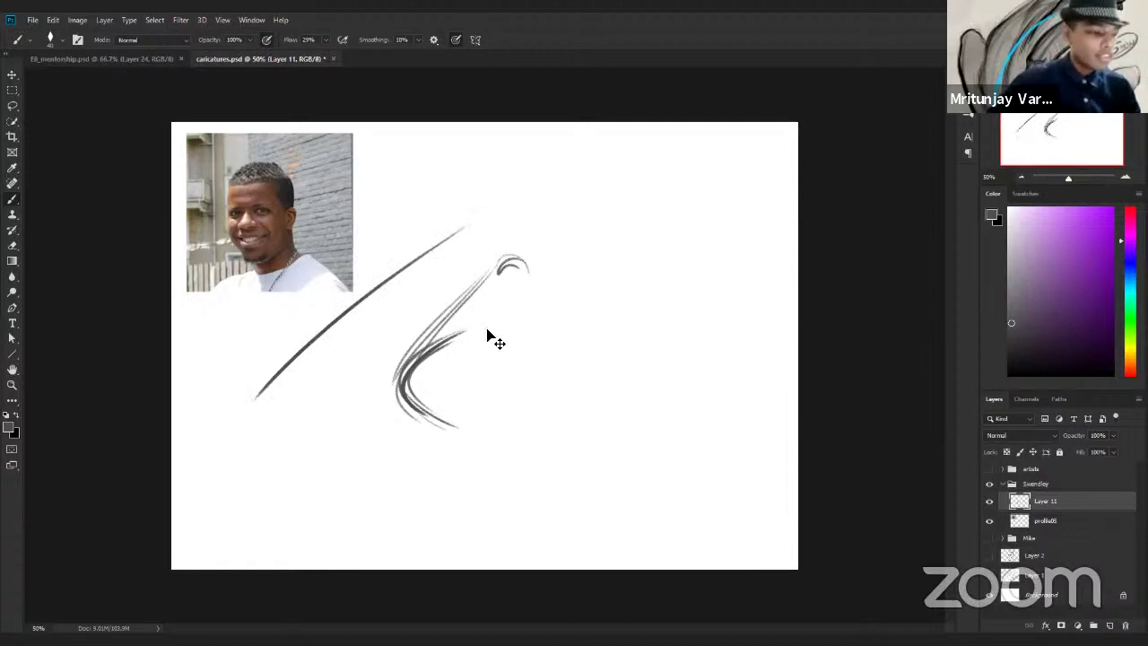
# Draw both flared nostril wings, the arched nostril edge and the right side of the nose, and rework the bridge into a cleaner arch.
pyautogui.moveTo(424, 359)
pyautogui.mouseDown()
pyautogui.moveTo(366, 389)
pyautogui.moveTo(402, 422)
pyautogui.moveTo(391, 427)
pyautogui.moveTo(449, 427)
pyautogui.mouseUp()
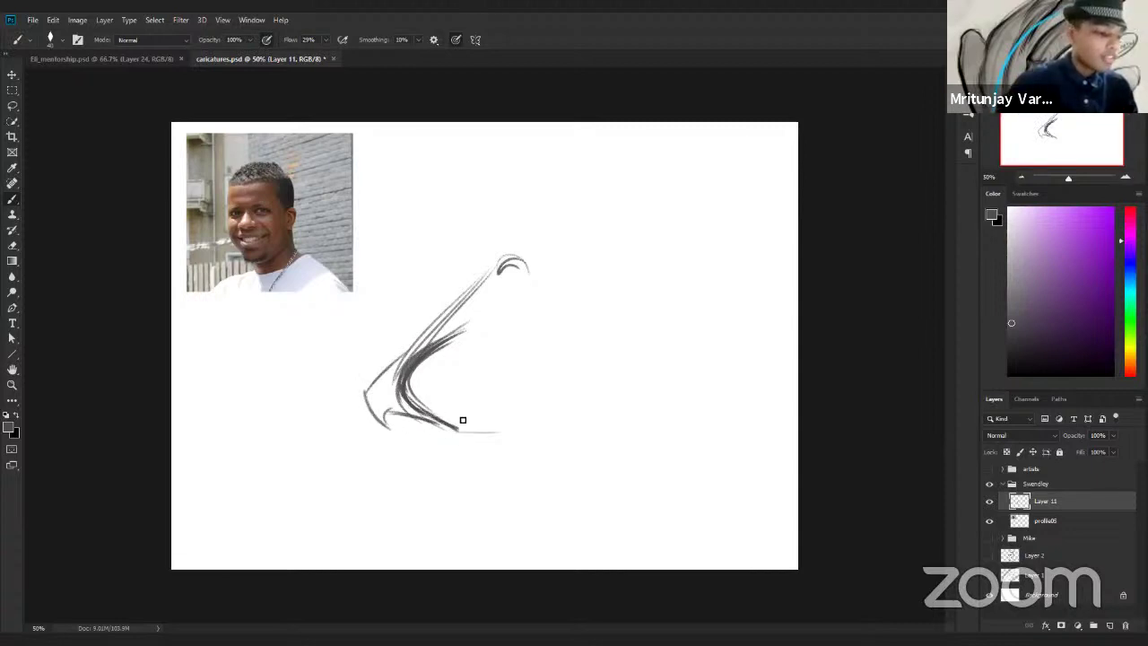
pyautogui.moveTo(492, 414)
pyautogui.mouseDown()
pyautogui.moveTo(622, 400)
pyautogui.moveTo(587, 402)
pyautogui.moveTo(614, 404)
pyautogui.mouseUp()
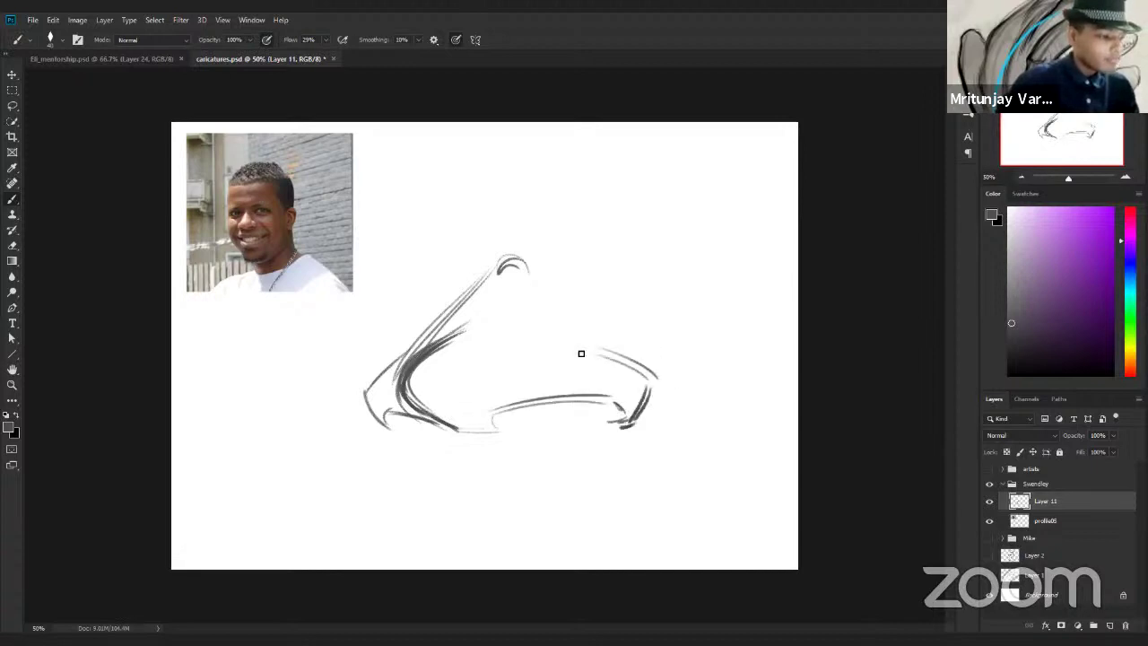
pyautogui.moveTo(596, 356)
pyautogui.mouseDown()
pyautogui.moveTo(648, 398)
pyautogui.moveTo(650, 386)
pyautogui.mouseUp()
pyautogui.moveTo(488, 265); pyautogui.dragTo(404, 357)
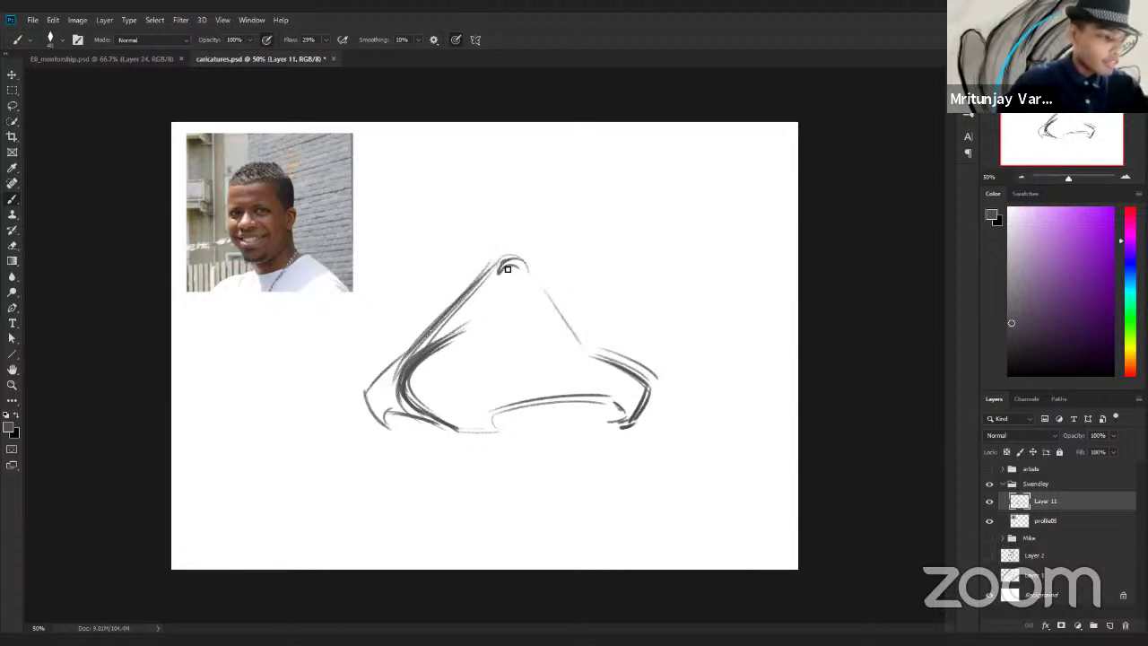
pyautogui.press('e')
pyautogui.moveTo(508, 269)
pyautogui.mouseDown()
pyautogui.moveTo(515, 282)
pyautogui.moveTo(487, 263)
pyautogui.moveTo(515, 269)
pyautogui.moveTo(496, 268)
pyautogui.moveTo(506, 258)
pyautogui.mouseUp()
pyautogui.press('b')
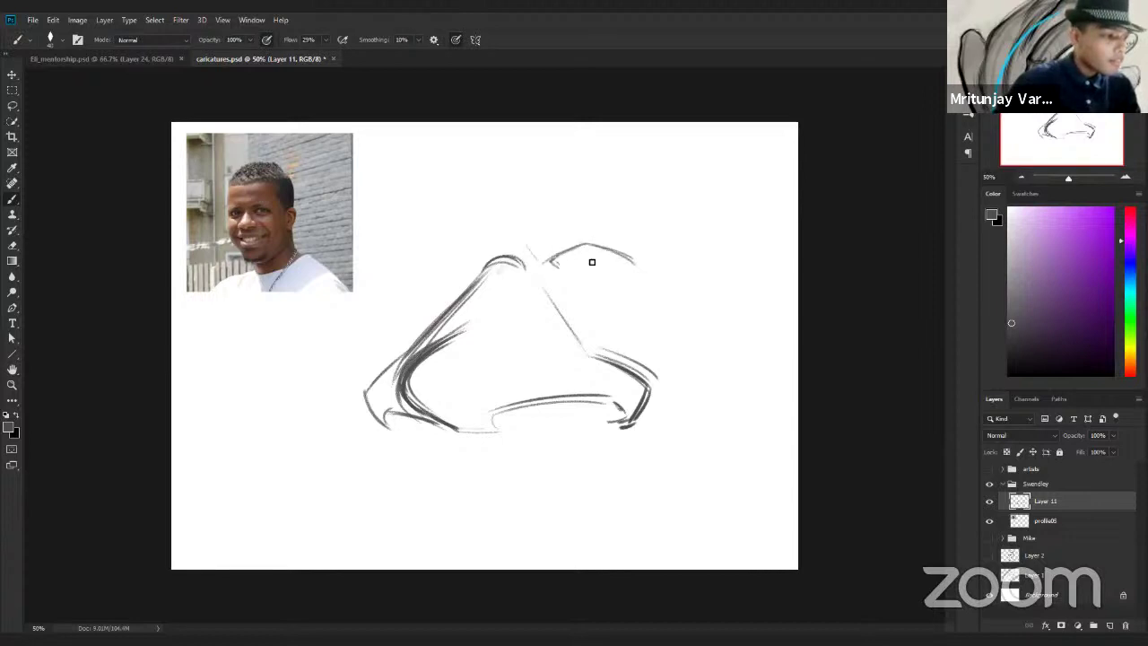
# Draw two small narrow eyes with dark irises and thick eyebrows beside the bridge, and add the forehead contour past the left eye.
pyautogui.moveTo(592, 262)
pyautogui.mouseDown()
pyautogui.moveTo(547, 262)
pyautogui.moveTo(571, 254)
pyautogui.mouseUp()
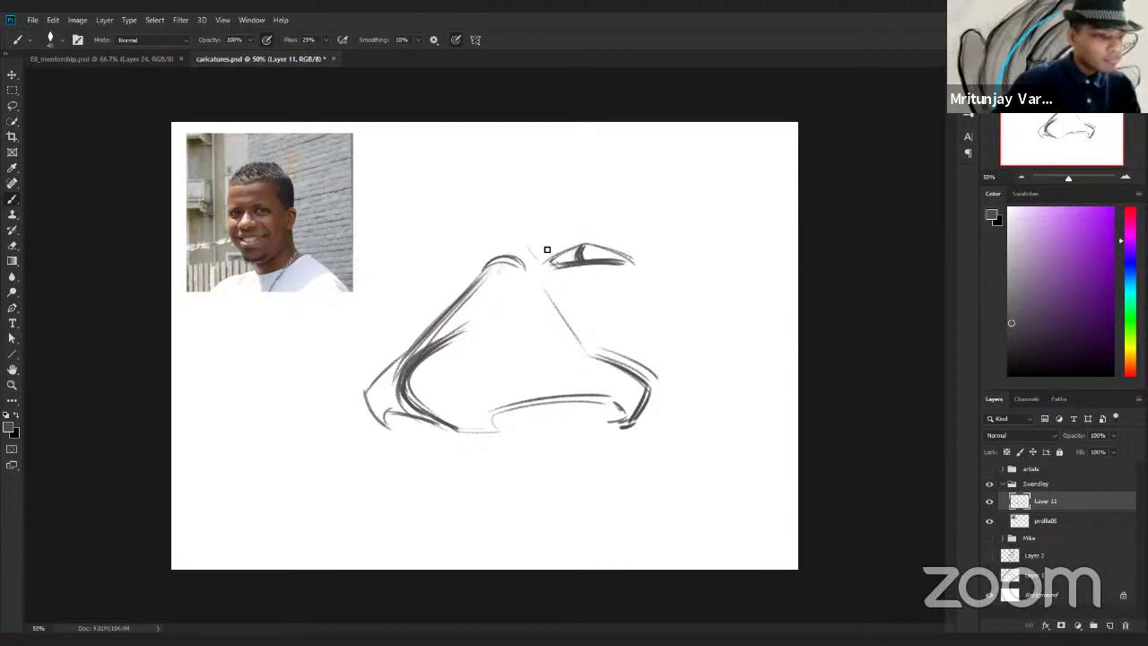
pyautogui.moveTo(542, 244); pyautogui.dragTo(599, 233)
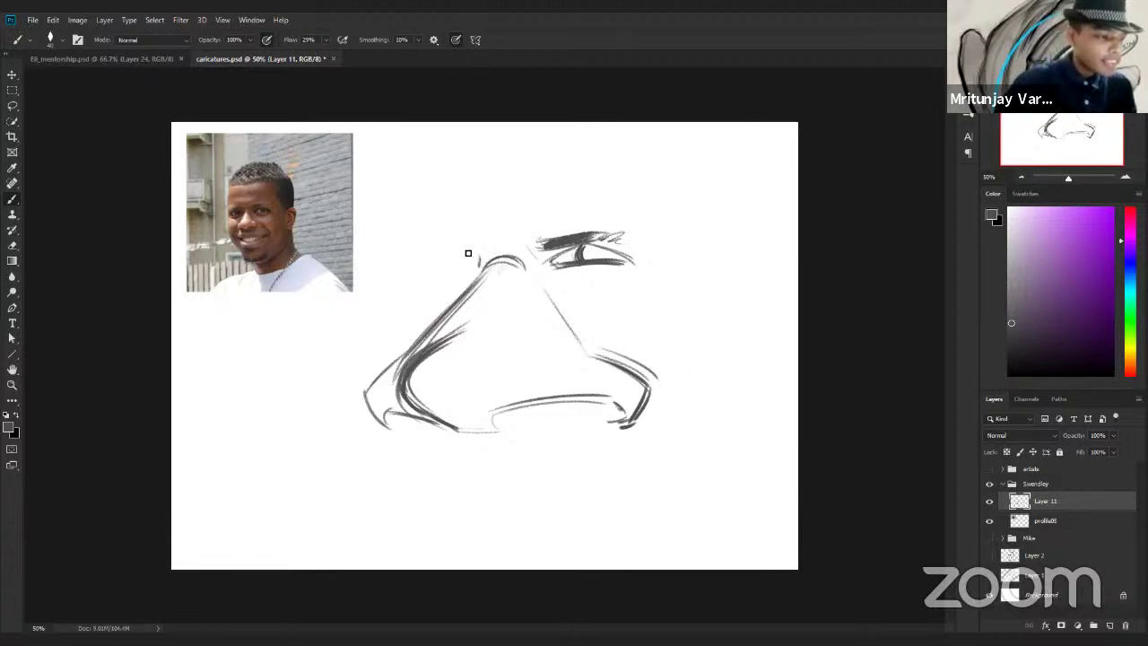
pyautogui.moveTo(482, 266)
pyautogui.mouseDown()
pyautogui.moveTo(453, 248)
pyautogui.moveTo(428, 263)
pyautogui.moveTo(481, 268)
pyautogui.moveTo(448, 261)
pyautogui.moveTo(459, 259)
pyautogui.mouseUp()
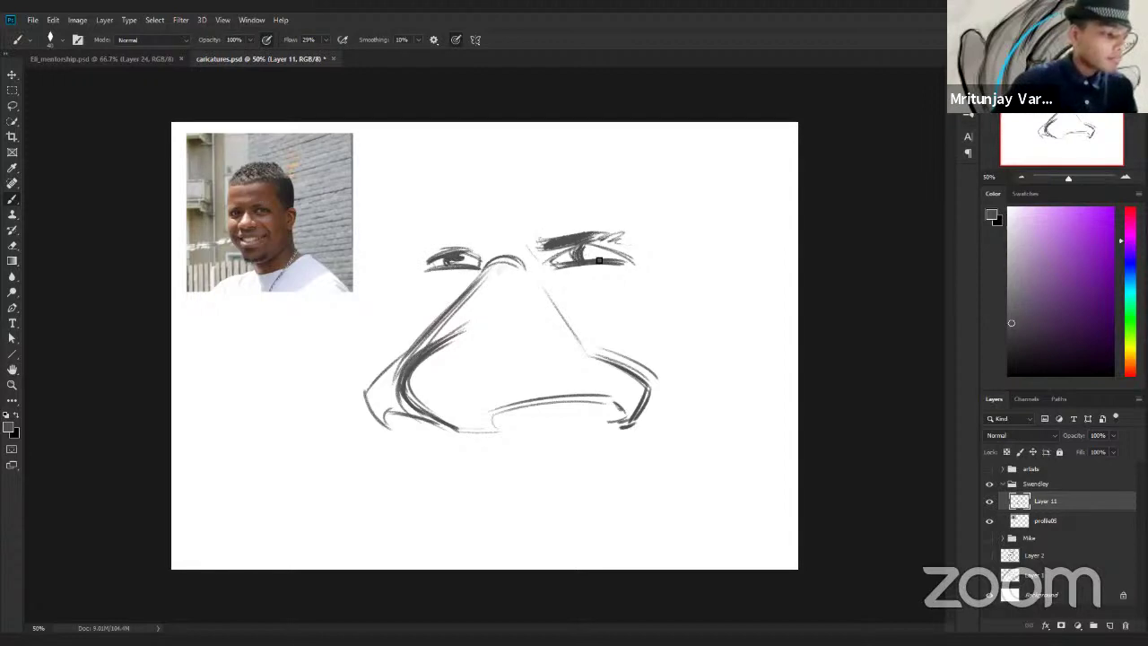
pyautogui.moveTo(585, 253)
pyautogui.mouseDown()
pyautogui.moveTo(621, 260)
pyautogui.moveTo(597, 259)
pyautogui.mouseUp()
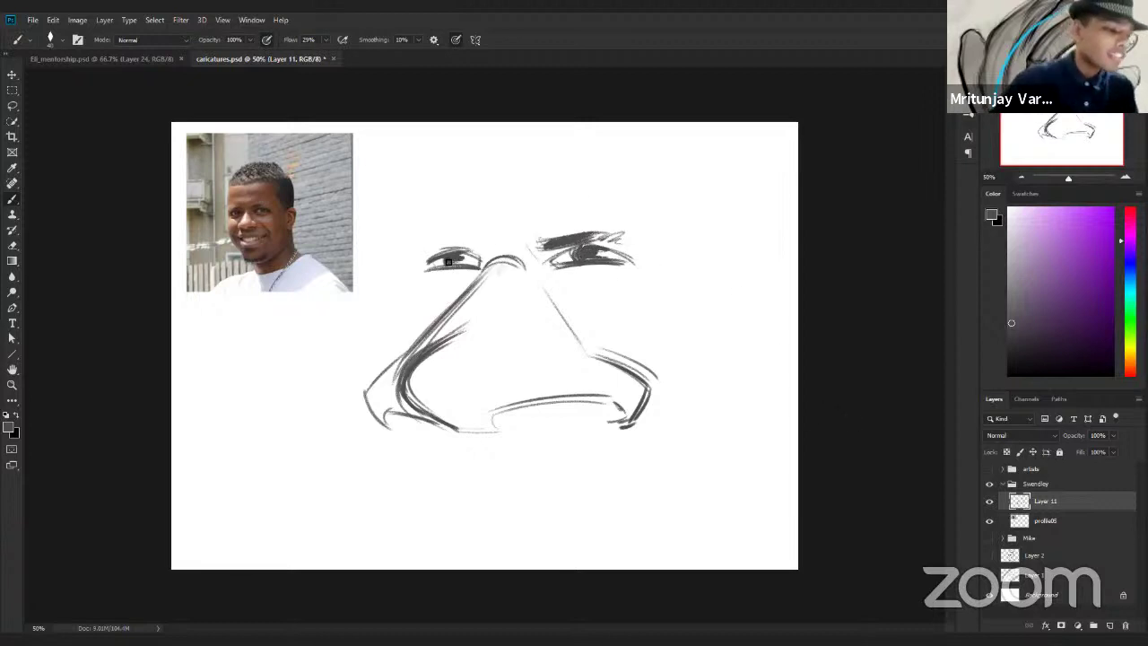
pyautogui.moveTo(448, 262)
pyautogui.mouseDown()
pyautogui.moveTo(430, 263)
pyautogui.moveTo(484, 241)
pyautogui.moveTo(440, 236)
pyautogui.moveTo(512, 240)
pyautogui.moveTo(426, 246)
pyautogui.mouseUp()
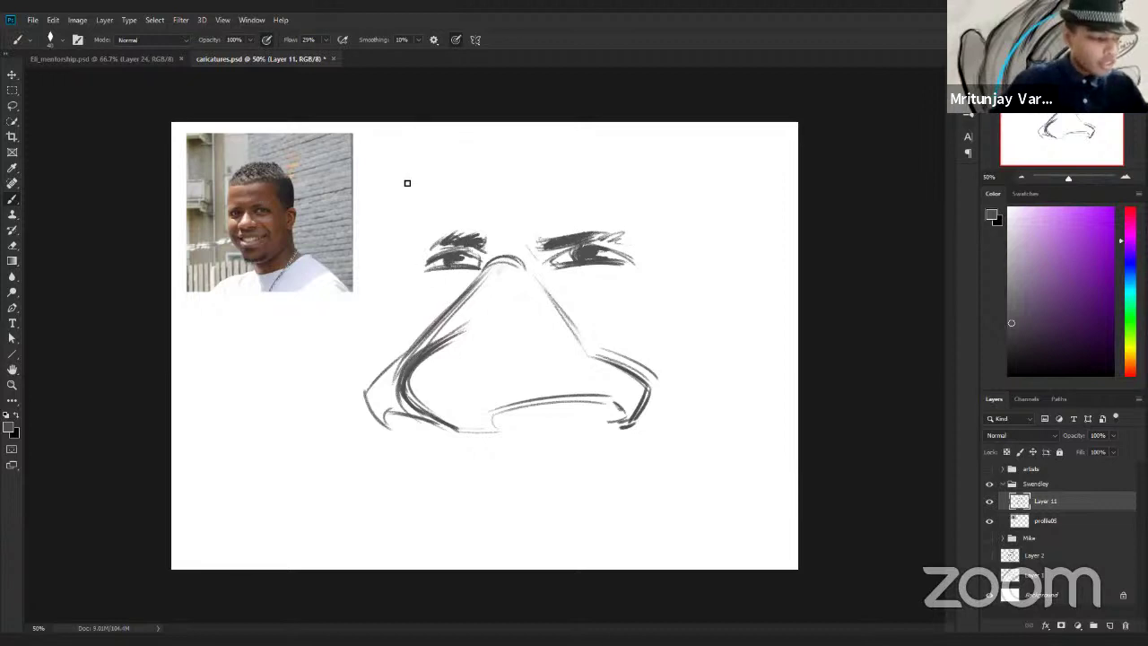
pyautogui.moveTo(417, 146)
pyautogui.mouseDown()
pyautogui.moveTo(407, 192)
pyautogui.moveTo(425, 272)
pyautogui.mouseUp()
pyautogui.moveTo(411, 196); pyautogui.dragTo(425, 267)
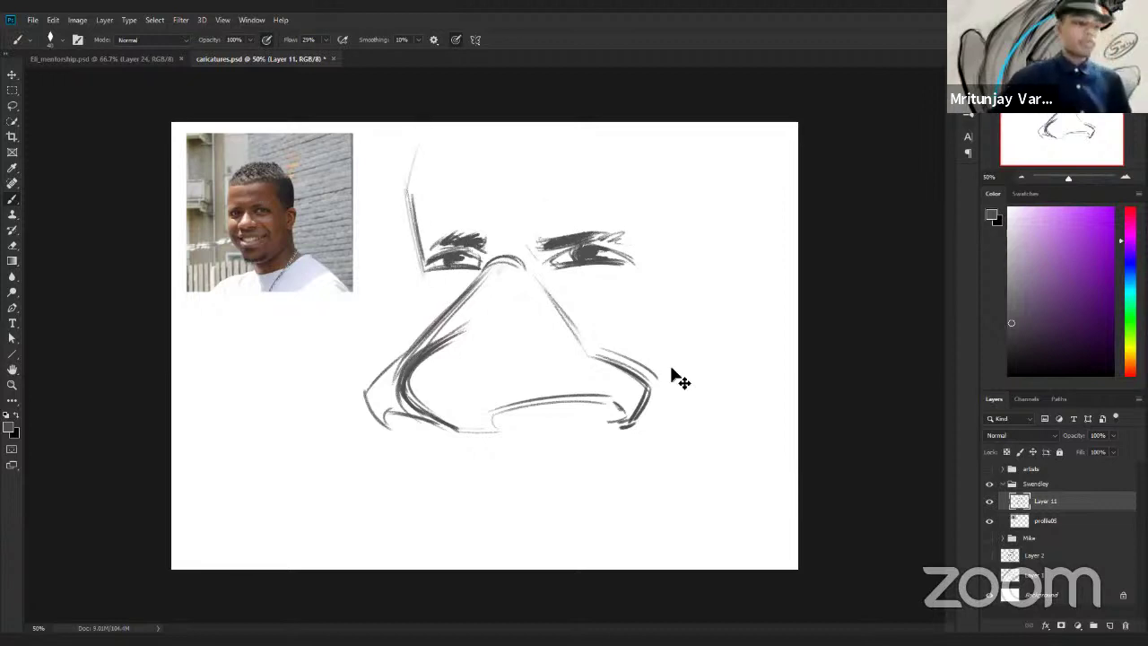
# Scale down the face sketch and move it up toward the top center of the canvas.
pyautogui.hotkey('ctrl', 't')
pyautogui.moveTo(655, 134); pyautogui.dragTo(550, 243)
pyautogui.moveTo(531, 287); pyautogui.dragTo(612, 213)
pyautogui.press('Return')
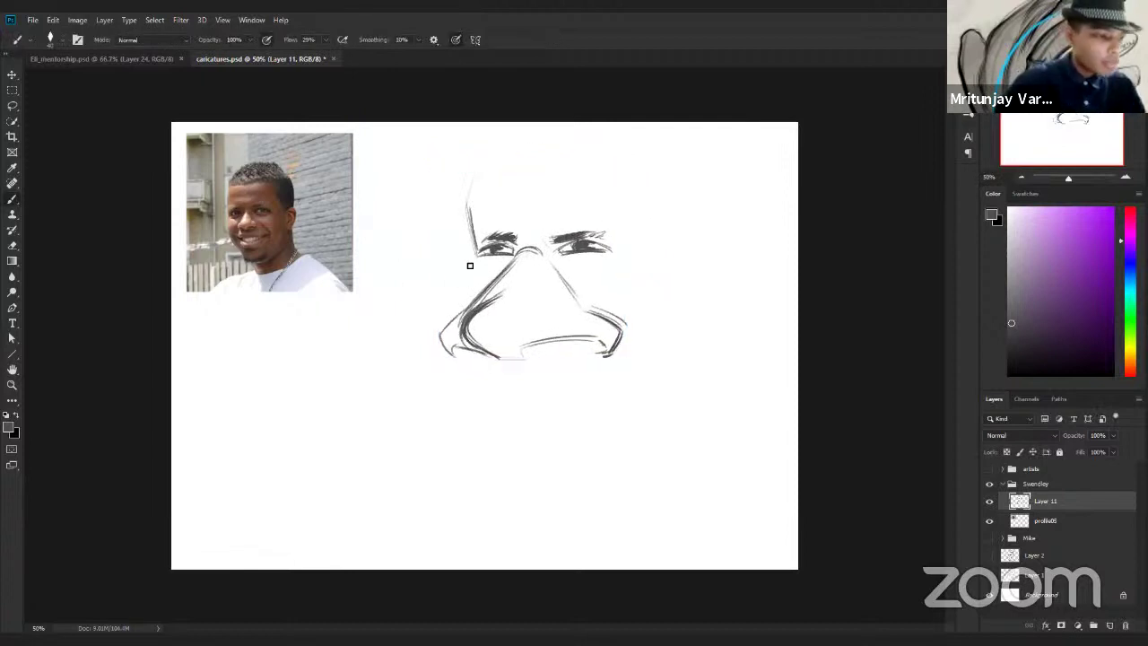
# Darken and join the underside of the nose, and draw long smile folds sloping outward from both nostrils.
pyautogui.moveTo(523, 342); pyautogui.dragTo(597, 342)
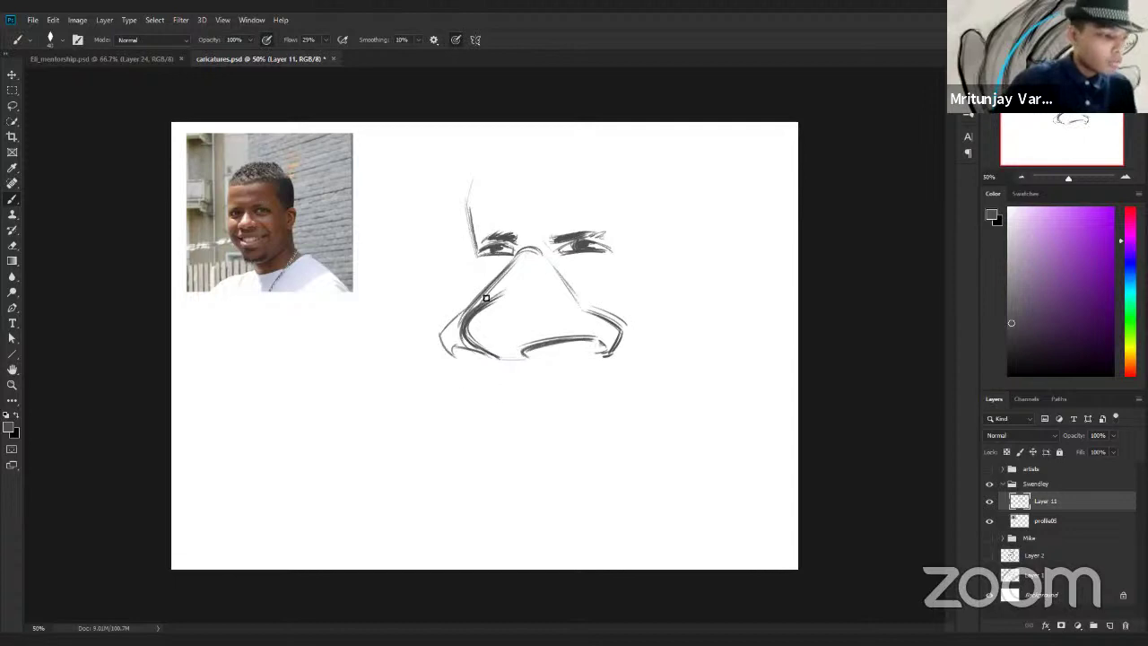
pyautogui.moveTo(486, 298); pyautogui.dragTo(400, 357)
pyautogui.moveTo(613, 311)
pyautogui.mouseDown()
pyautogui.moveTo(662, 353)
pyautogui.moveTo(695, 367)
pyautogui.mouseUp()
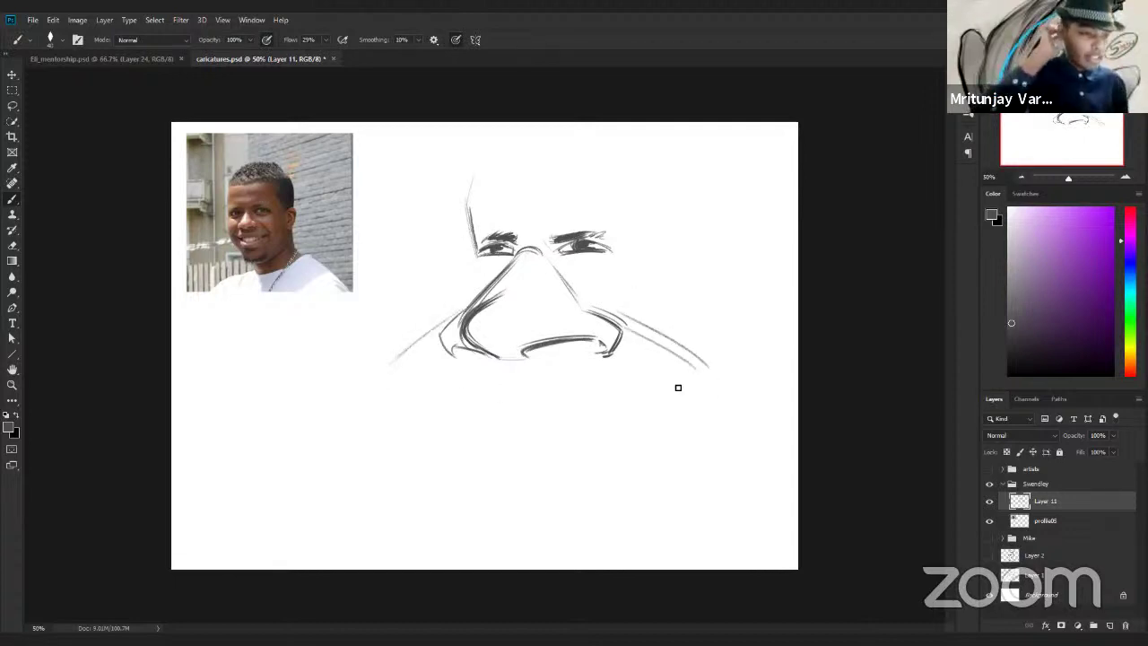
pyautogui.moveTo(470, 336); pyautogui.dragTo(526, 346)
pyautogui.moveTo(485, 342); pyautogui.dragTo(526, 345)
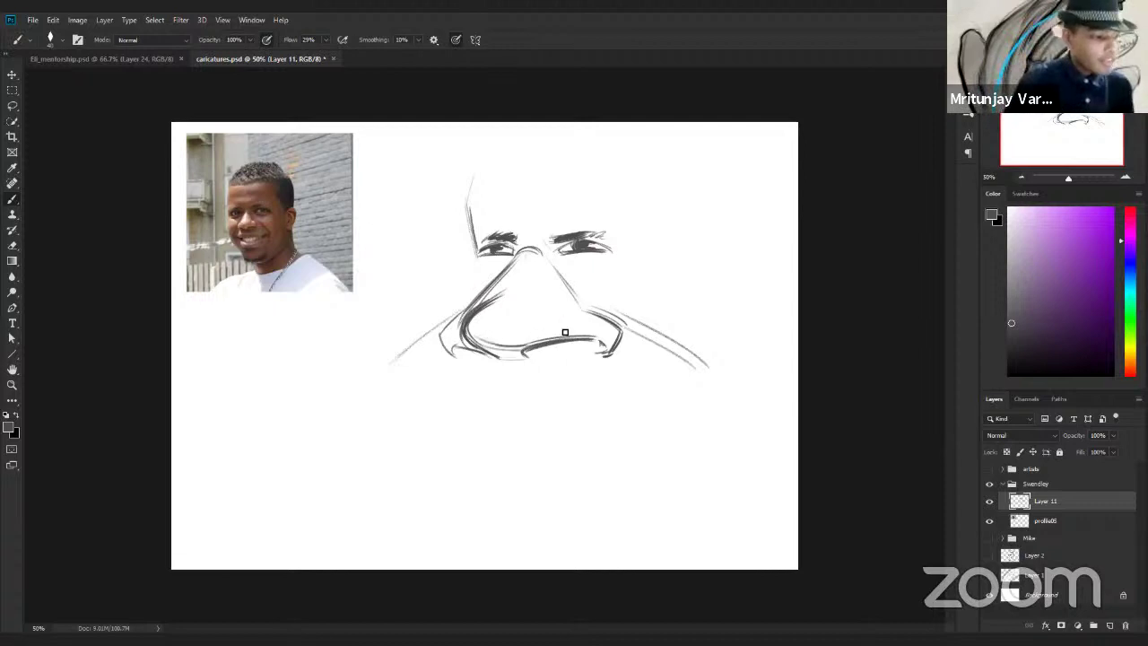
pyautogui.moveTo(443, 322); pyautogui.dragTo(386, 357)
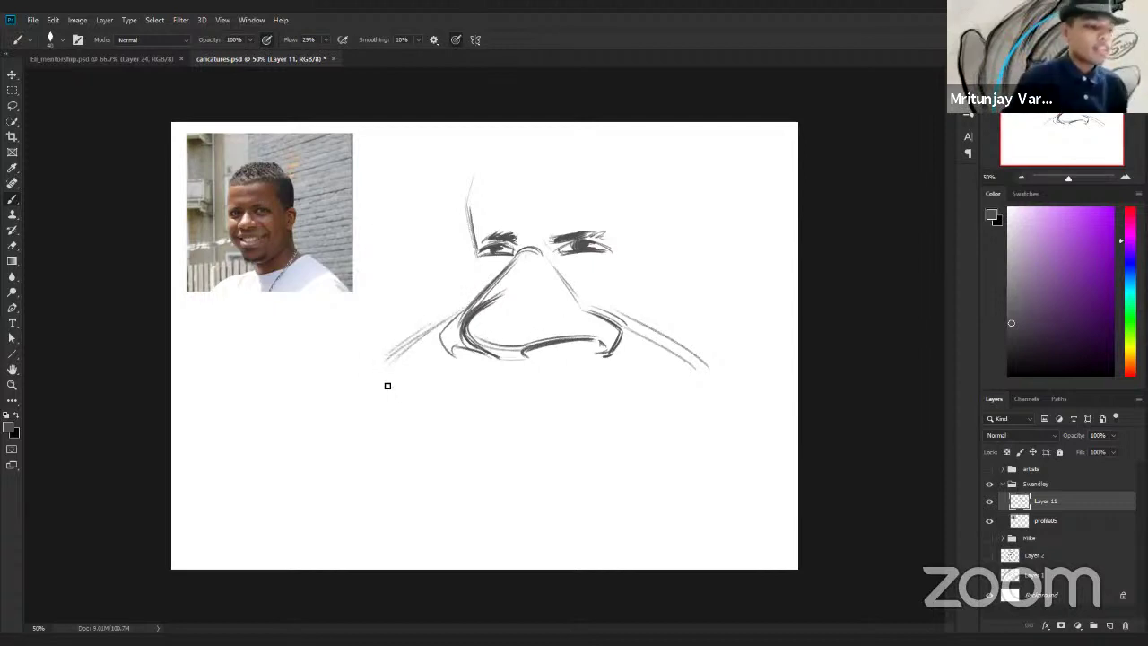
pyautogui.moveTo(221, 324)
pyautogui.mouseDown()
pyautogui.moveTo(227, 489)
pyautogui.moveTo(287, 516)
pyautogui.moveTo(349, 429)
pyautogui.mouseUp()
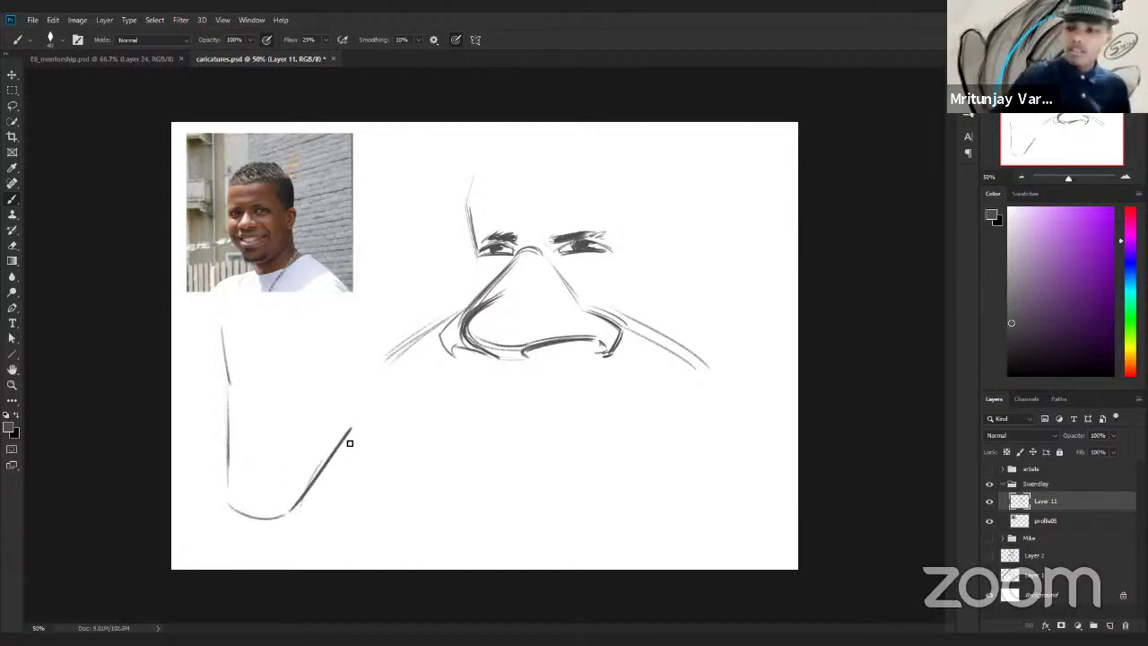
pyautogui.press('e')
pyautogui.moveTo(357, 454)
pyautogui.mouseDown()
pyautogui.moveTo(271, 425)
pyautogui.moveTo(257, 381)
pyautogui.moveTo(271, 361)
pyautogui.moveTo(361, 498)
pyautogui.mouseUp()
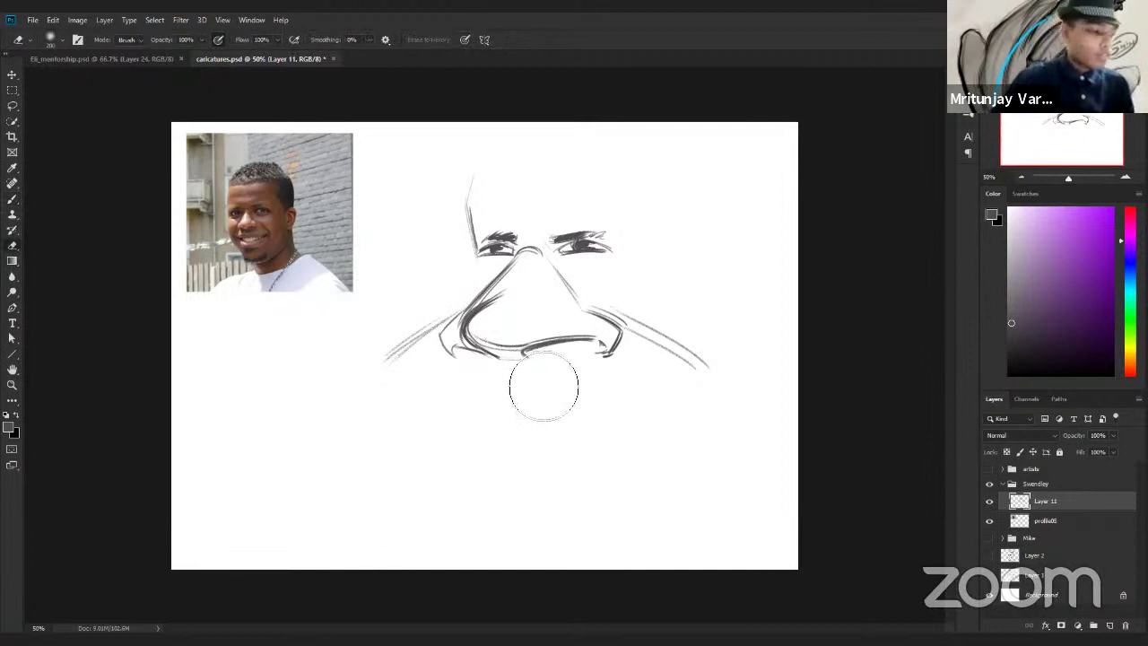
pyautogui.press('b')
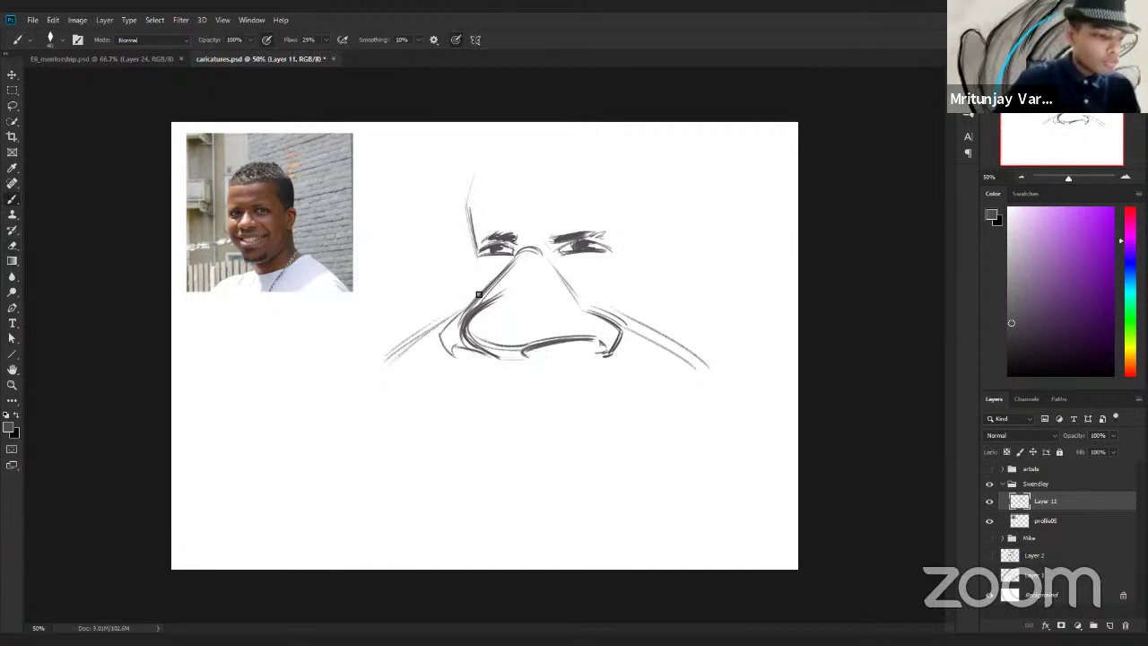
# Thicken the left smile fold and mark both corners of a very wide mouth with short dark strokes.
pyautogui.moveTo(479, 295)
pyautogui.mouseDown()
pyautogui.moveTo(392, 374)
pyautogui.moveTo(465, 306)
pyautogui.mouseUp()
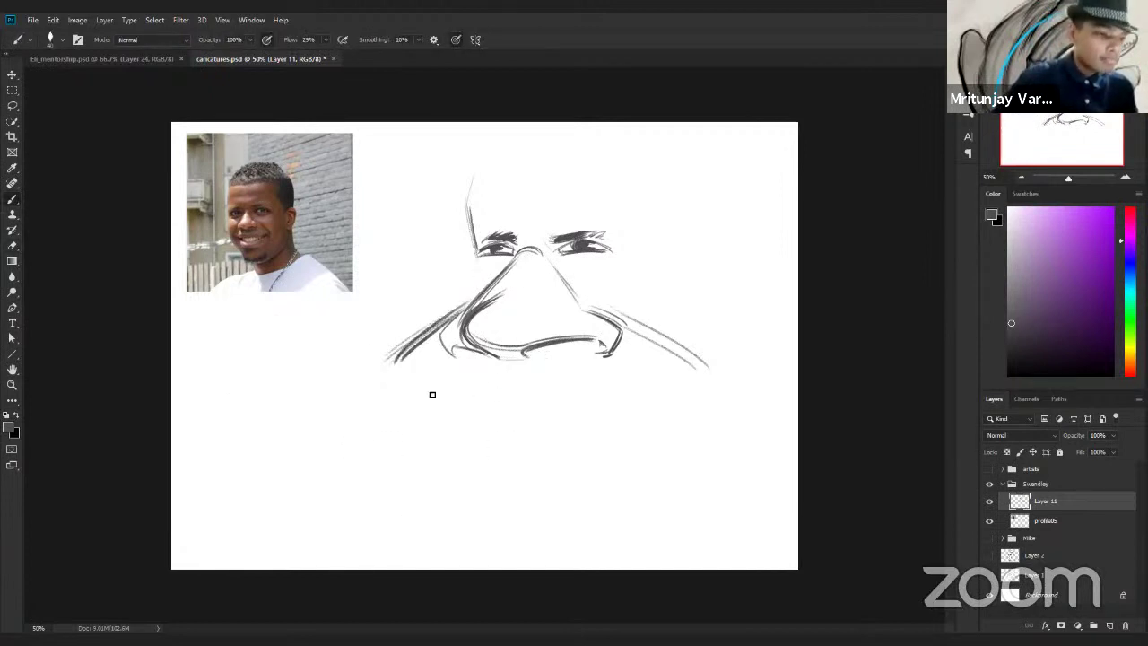
pyautogui.moveTo(416, 378); pyautogui.dragTo(404, 369)
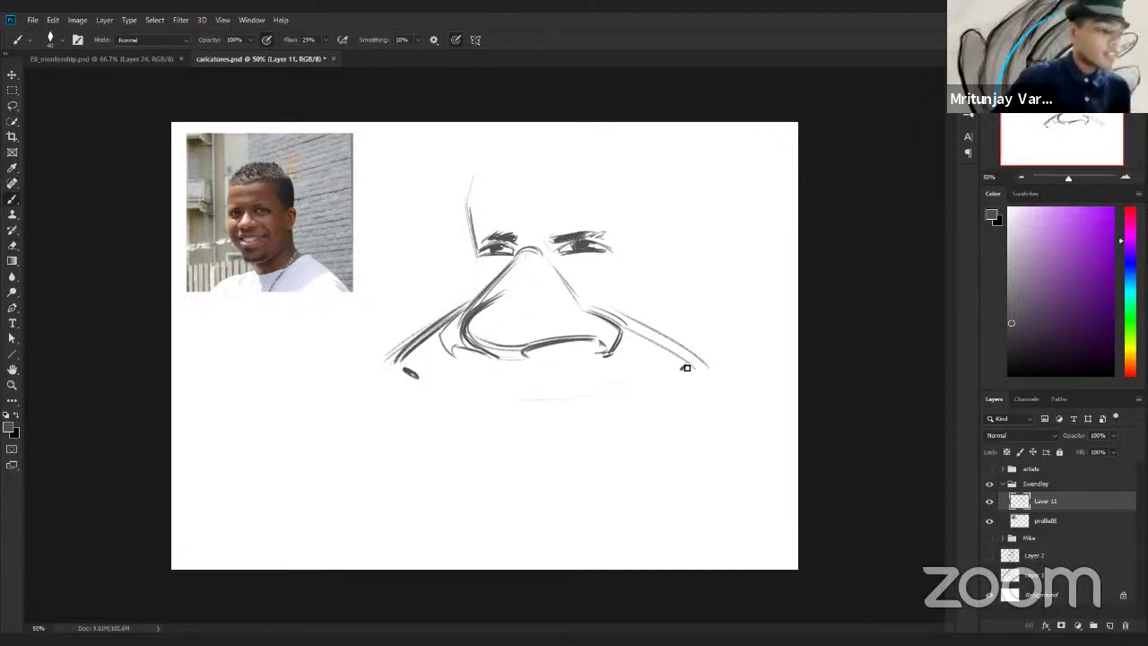
pyautogui.moveTo(684, 367); pyautogui.dragTo(677, 372)
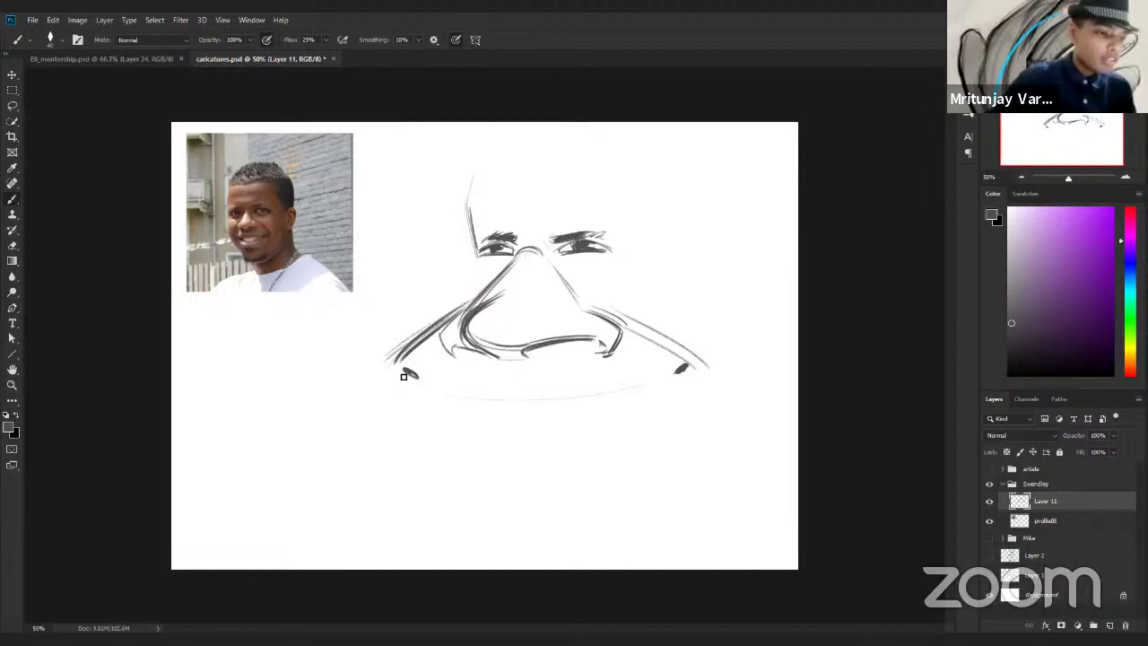
# Draw the wide upper lip between the mouth corners, with a peaked top contour and a heavier curved lower edge.
pyautogui.moveTo(404, 376)
pyautogui.mouseDown()
pyautogui.moveTo(477, 363)
pyautogui.moveTo(458, 365)
pyautogui.moveTo(520, 382)
pyautogui.moveTo(531, 383)
pyautogui.moveTo(485, 367)
pyautogui.moveTo(512, 380)
pyautogui.moveTo(617, 384)
pyautogui.moveTo(649, 368)
pyautogui.moveTo(683, 373)
pyautogui.mouseUp()
pyautogui.hotkey('ctrl', 'z')
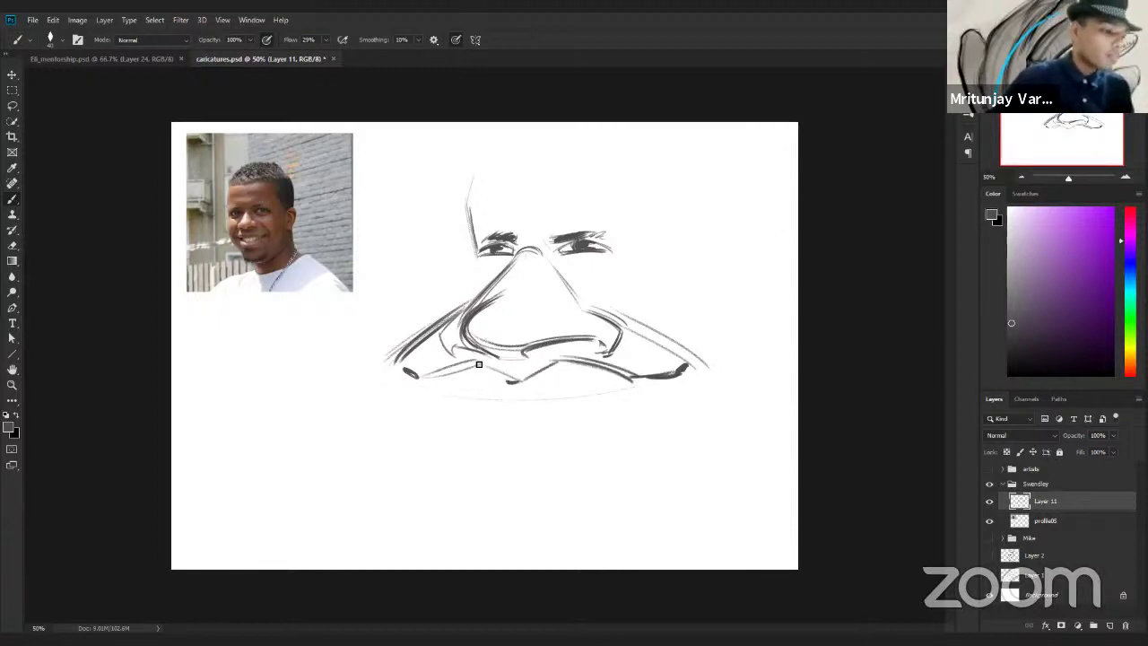
pyautogui.moveTo(479, 364)
pyautogui.mouseDown()
pyautogui.moveTo(511, 381)
pyautogui.moveTo(419, 378)
pyautogui.mouseUp()
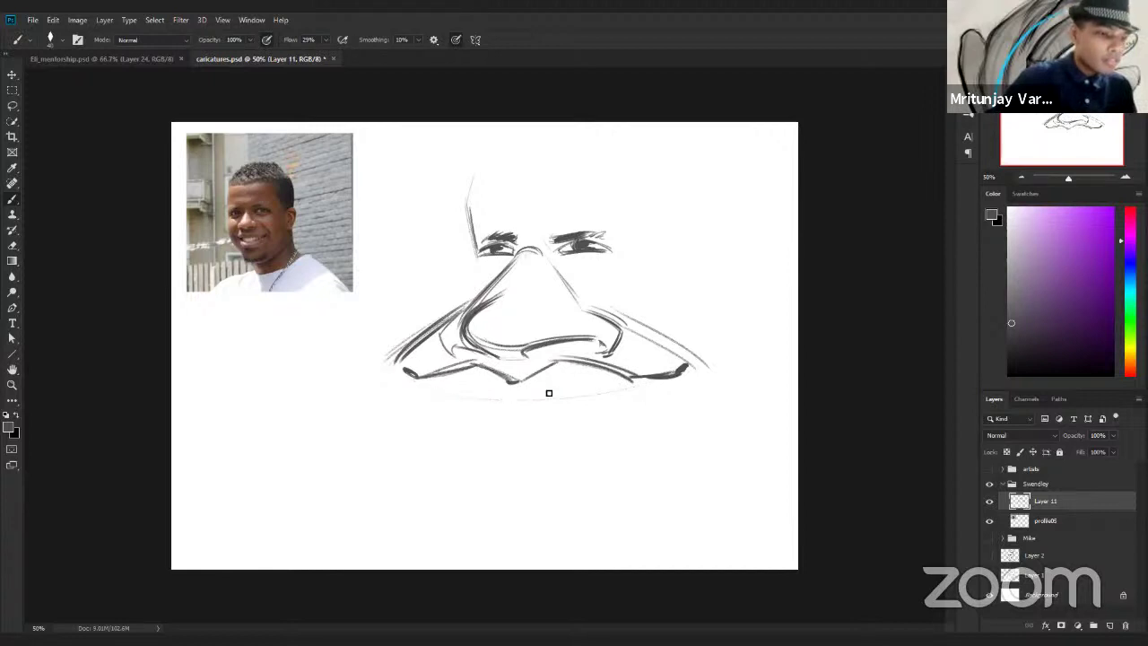
pyautogui.moveTo(506, 394)
pyautogui.mouseDown()
pyautogui.moveTo(418, 383)
pyautogui.moveTo(539, 402)
pyautogui.moveTo(578, 387)
pyautogui.mouseUp()
pyautogui.hotkey('ctrl', 'z')
pyautogui.hotkey('ctrl', 'z')
pyautogui.moveTo(679, 381); pyautogui.dragTo(549, 395)
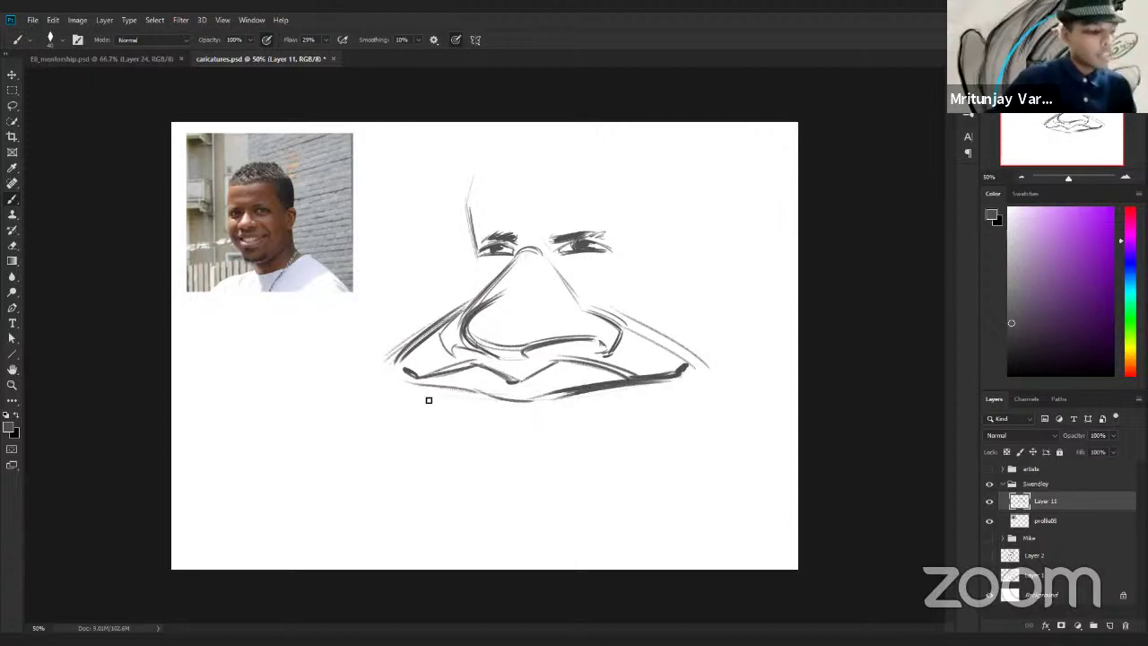
# Outline the oversized lower lip with slanting sides from the mouth corners down to a broad, nearly flat bottom edge.
pyautogui.moveTo(423, 397); pyautogui.dragTo(469, 490)
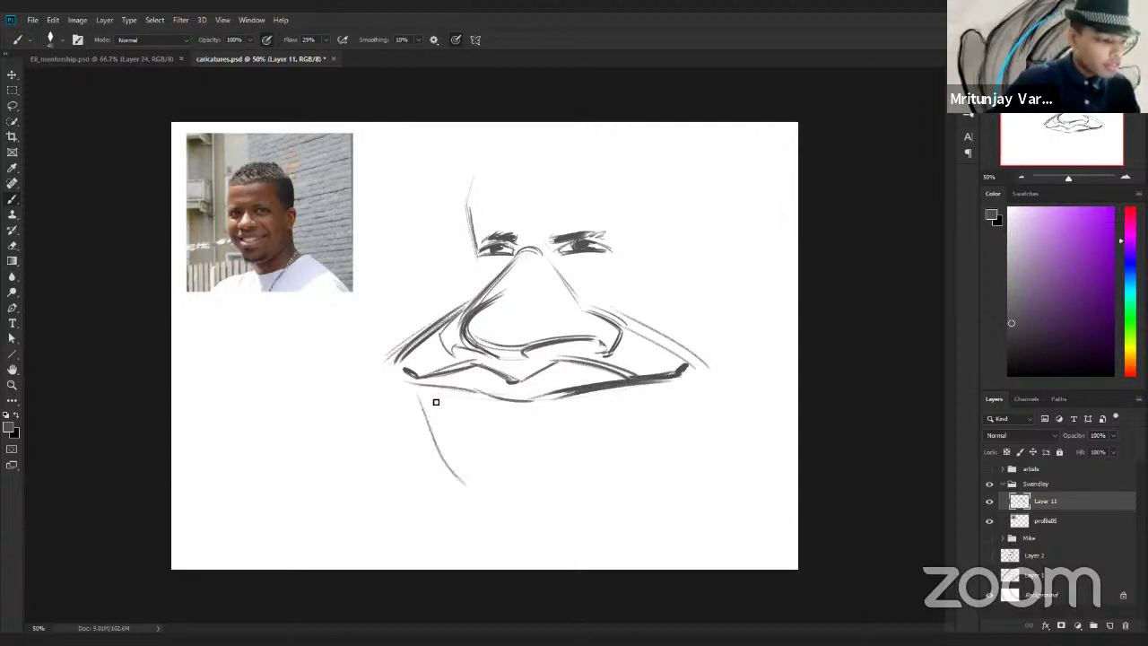
pyautogui.hotkey('ctrl', 'z')
pyautogui.moveTo(419, 390); pyautogui.dragTo(487, 486)
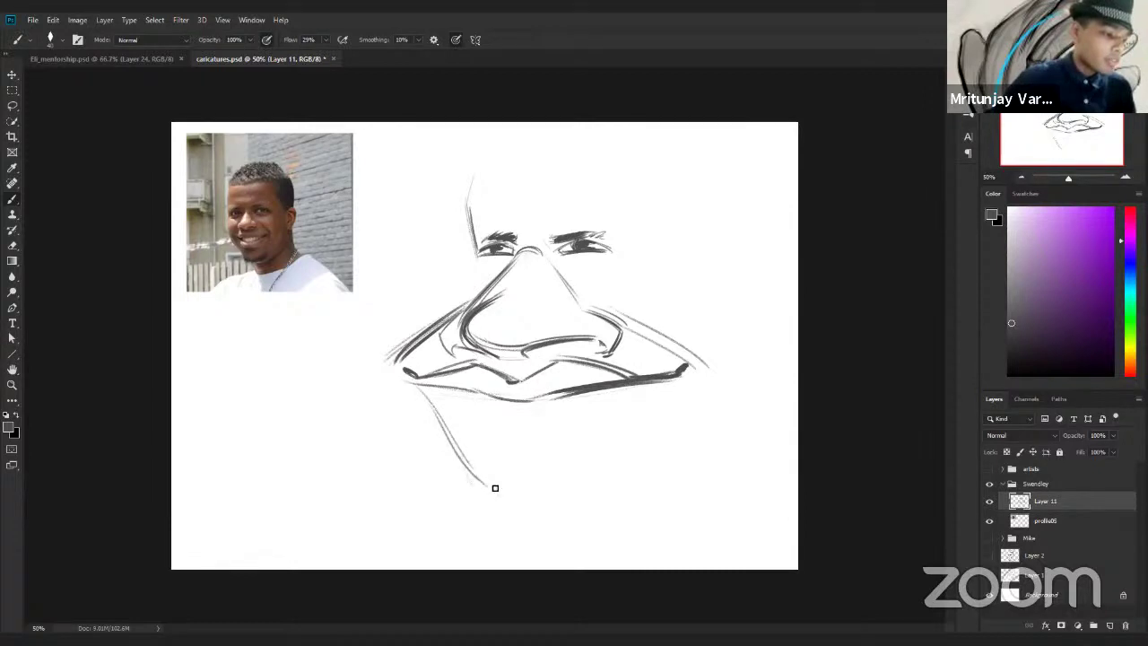
pyautogui.moveTo(492, 439); pyautogui.dragTo(463, 463)
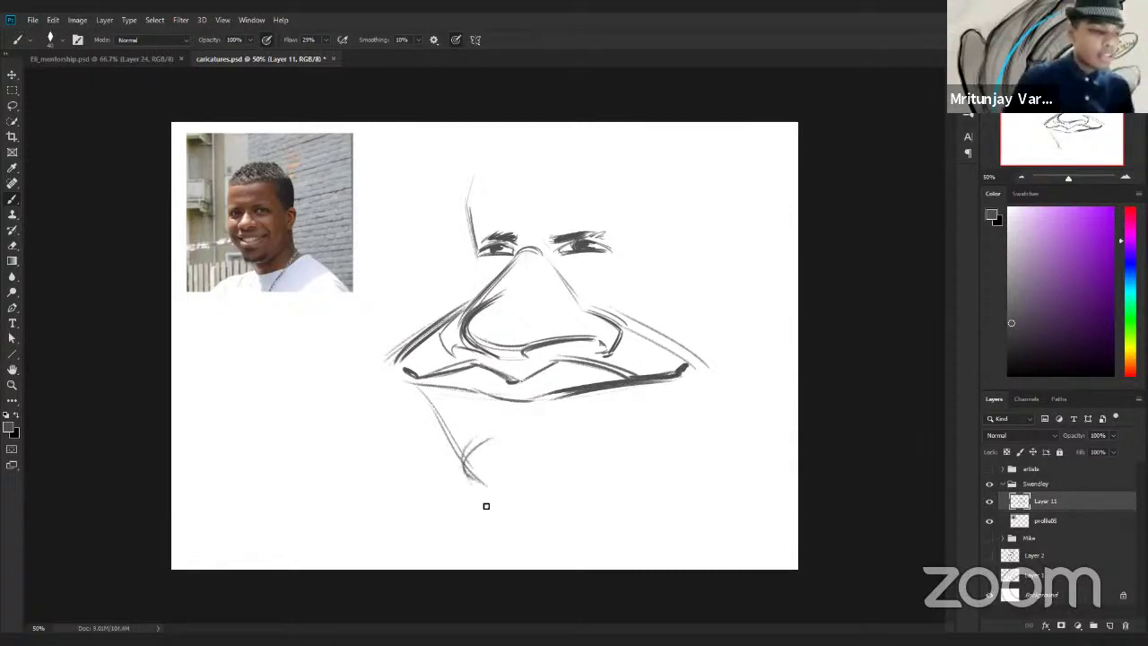
pyautogui.moveTo(488, 487); pyautogui.dragTo(556, 481)
pyautogui.moveTo(643, 481)
pyautogui.mouseDown()
pyautogui.moveTo(520, 474)
pyautogui.moveTo(667, 470)
pyautogui.mouseUp()
pyautogui.moveTo(644, 471); pyautogui.dragTo(537, 473)
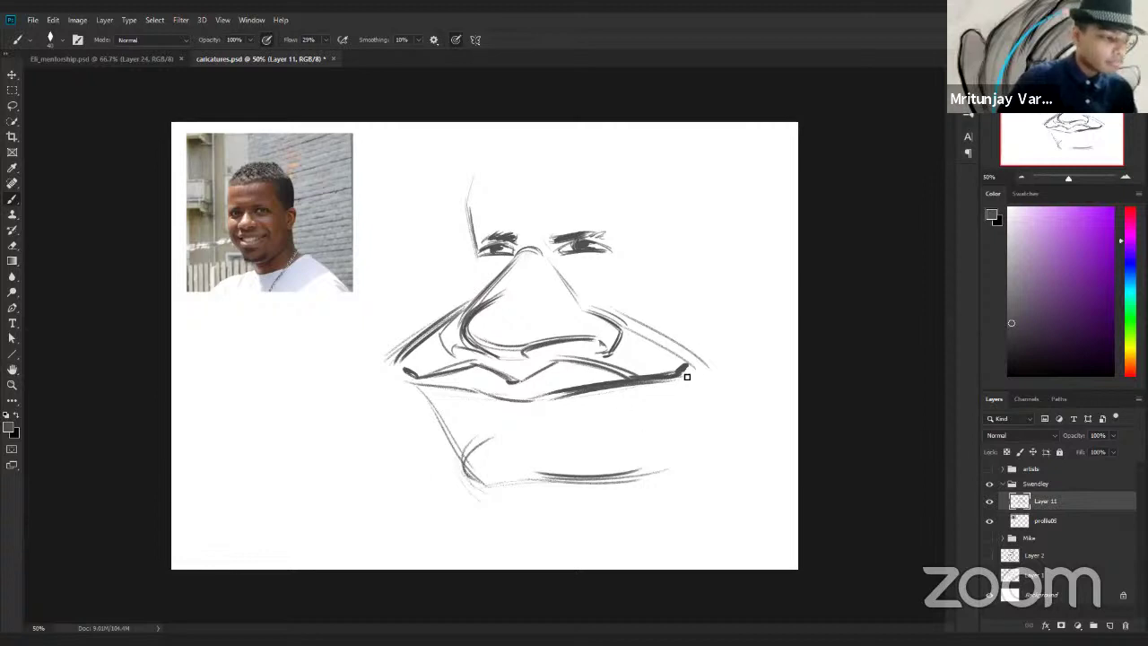
pyautogui.moveTo(687, 376)
pyautogui.mouseDown()
pyautogui.moveTo(576, 481)
pyautogui.moveTo(616, 455)
pyautogui.mouseUp()
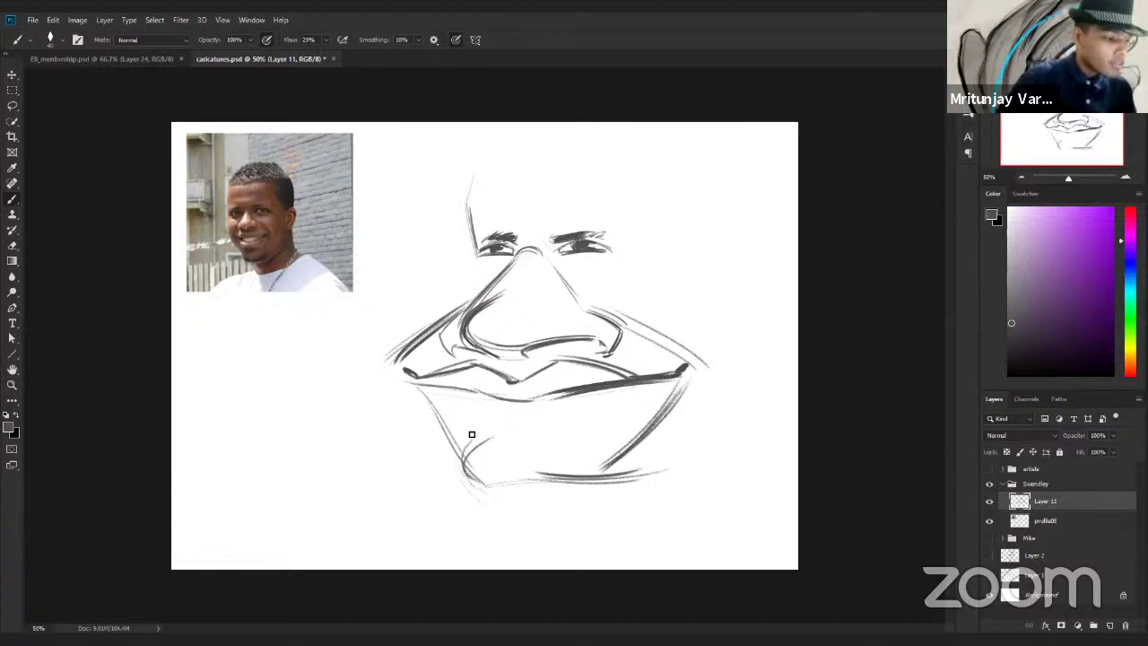
# Draw the curved inner edge of the lower lip to open the smile, and darken its right side up to the mouth corner.
pyautogui.moveTo(434, 396)
pyautogui.mouseDown()
pyautogui.moveTo(489, 433)
pyautogui.moveTo(625, 430)
pyautogui.mouseUp()
pyautogui.moveTo(505, 445)
pyautogui.mouseDown()
pyautogui.moveTo(624, 429)
pyautogui.moveTo(576, 444)
pyautogui.moveTo(676, 375)
pyautogui.mouseUp()
pyautogui.moveTo(571, 441); pyautogui.dragTo(678, 377)
pyautogui.moveTo(587, 441)
pyautogui.mouseDown()
pyautogui.moveTo(687, 368)
pyautogui.moveTo(606, 431)
pyautogui.mouseUp()
pyautogui.moveTo(676, 386); pyautogui.dragTo(608, 462)
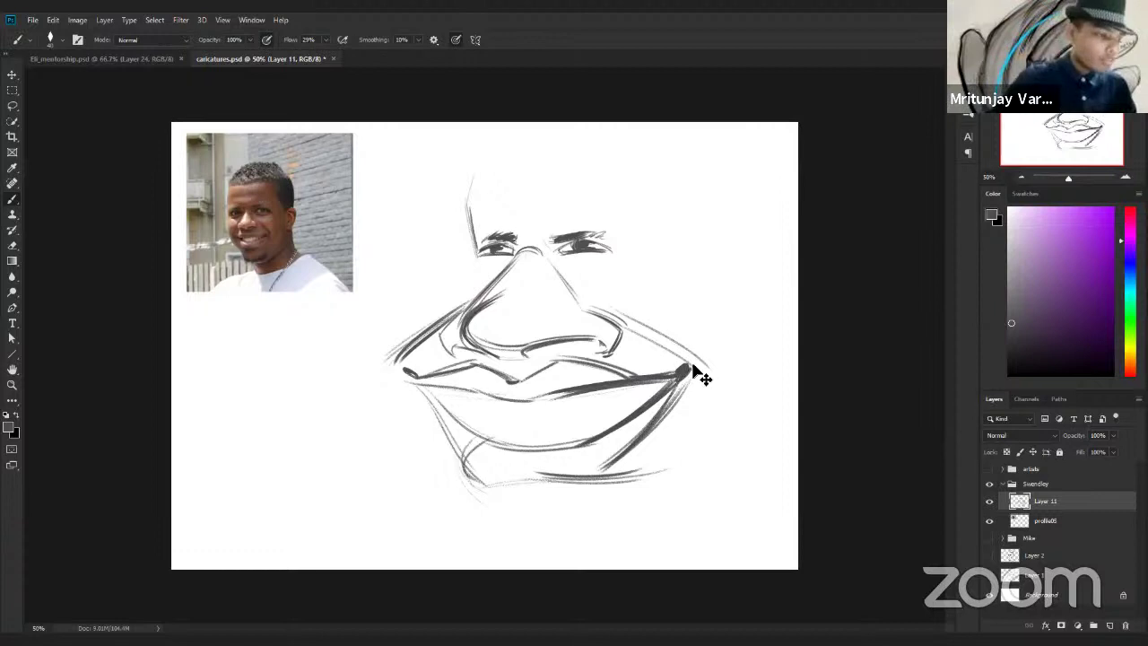
# Erase the heavy blob at the mouth's right corner and redraw it as a dark, tapered corner.
pyautogui.hotkey('ctrl', 'z')
pyautogui.moveTo(677, 380)
pyautogui.mouseDown()
pyautogui.moveTo(691, 365)
pyautogui.moveTo(675, 382)
pyautogui.moveTo(723, 375)
pyautogui.mouseUp()
pyautogui.press('e')
pyautogui.press('b')
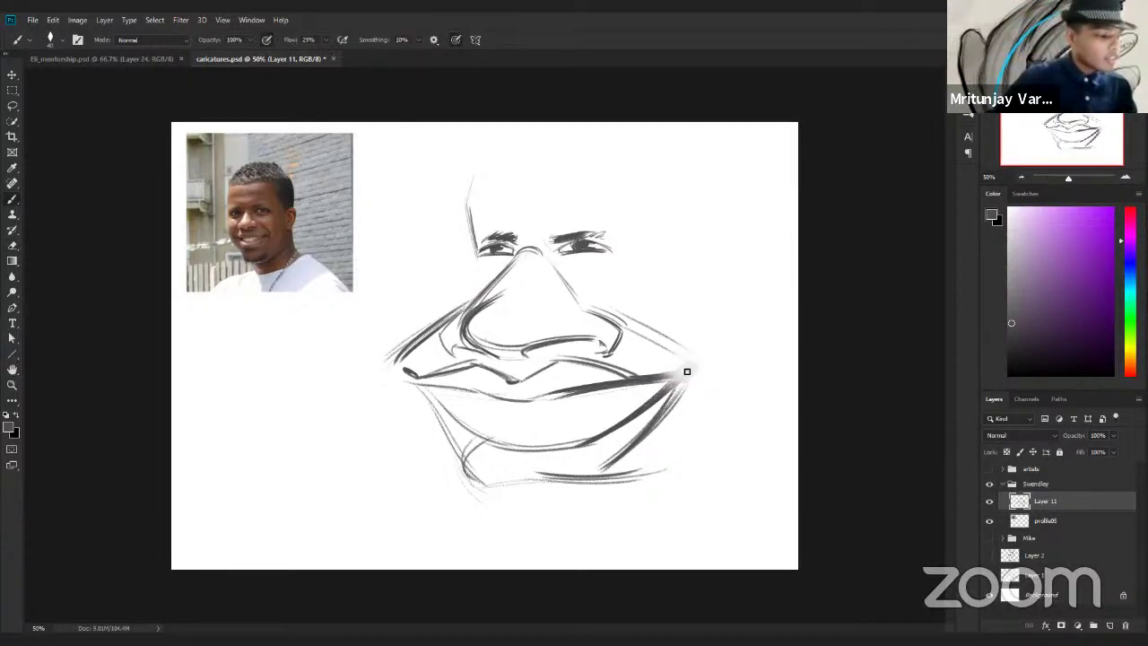
pyautogui.moveTo(649, 377)
pyautogui.mouseDown()
pyautogui.moveTo(690, 369)
pyautogui.moveTo(679, 380)
pyautogui.moveTo(694, 366)
pyautogui.mouseUp()
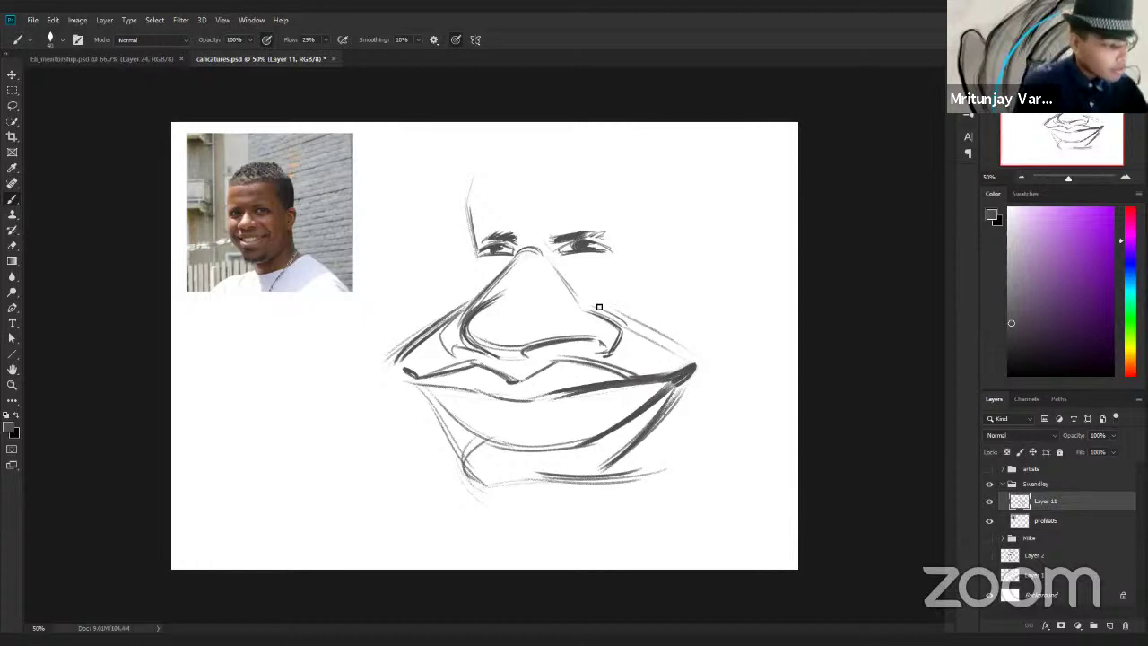
# Darken both smile folds, curving them down past the mouth corners, and strengthen the left nostril wing.
pyautogui.moveTo(592, 304); pyautogui.dragTo(695, 360)
pyautogui.moveTo(622, 318)
pyautogui.mouseDown()
pyautogui.moveTo(696, 363)
pyautogui.moveTo(622, 323)
pyautogui.moveTo(690, 358)
pyautogui.moveTo(700, 410)
pyautogui.mouseUp()
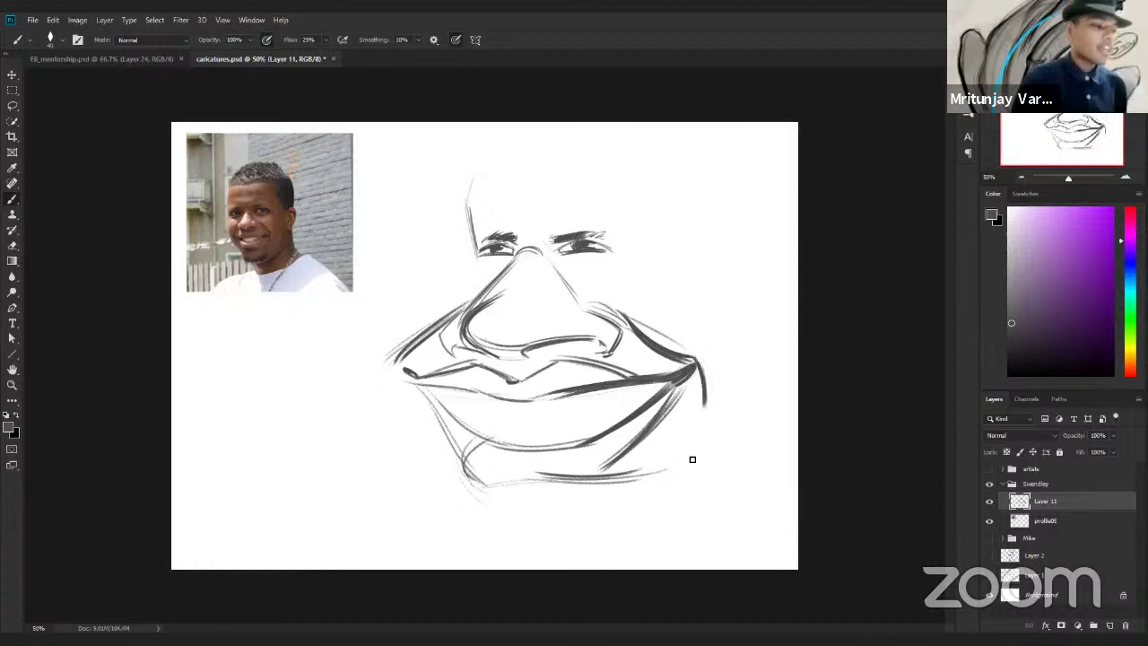
pyautogui.moveTo(415, 343)
pyautogui.mouseDown()
pyautogui.moveTo(398, 385)
pyautogui.moveTo(398, 373)
pyautogui.moveTo(405, 396)
pyautogui.moveTo(404, 354)
pyautogui.mouseUp()
pyautogui.moveTo(405, 354)
pyautogui.mouseDown()
pyautogui.moveTo(468, 308)
pyautogui.moveTo(406, 355)
pyautogui.mouseUp()
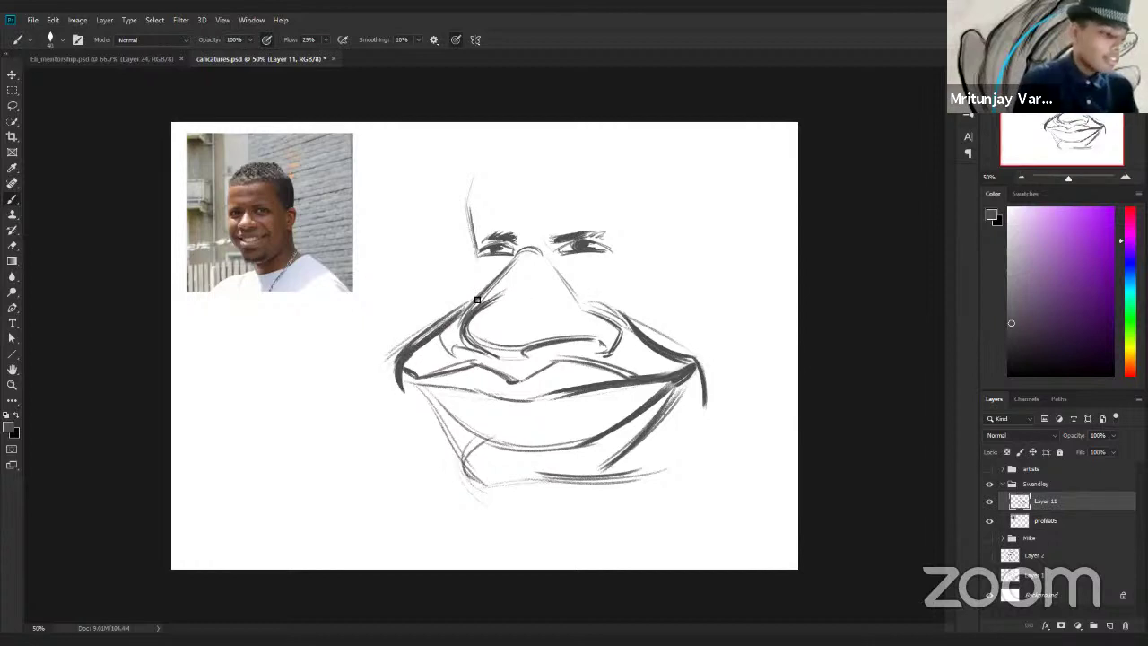
pyautogui.moveTo(477, 302)
pyautogui.mouseDown()
pyautogui.moveTo(446, 346)
pyautogui.moveTo(495, 361)
pyautogui.mouseUp()
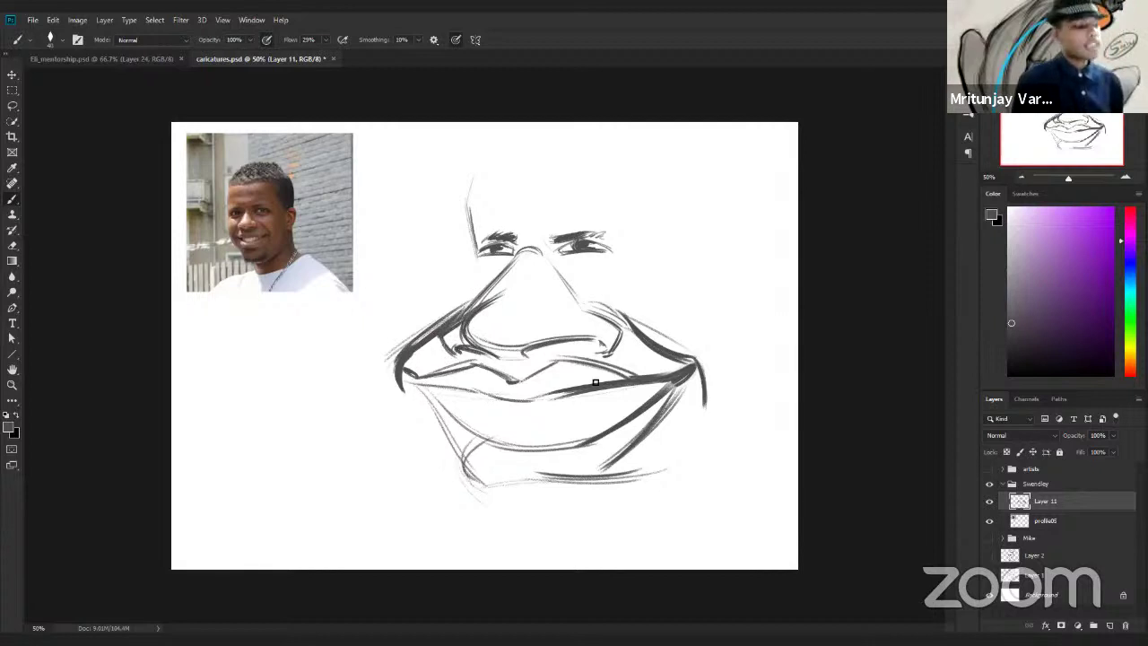
# Draw the dividing lines of the upper teeth inside the smile, with large front teeth and narrower ones on both sides.
pyautogui.moveTo(515, 454); pyautogui.dragTo(512, 406)
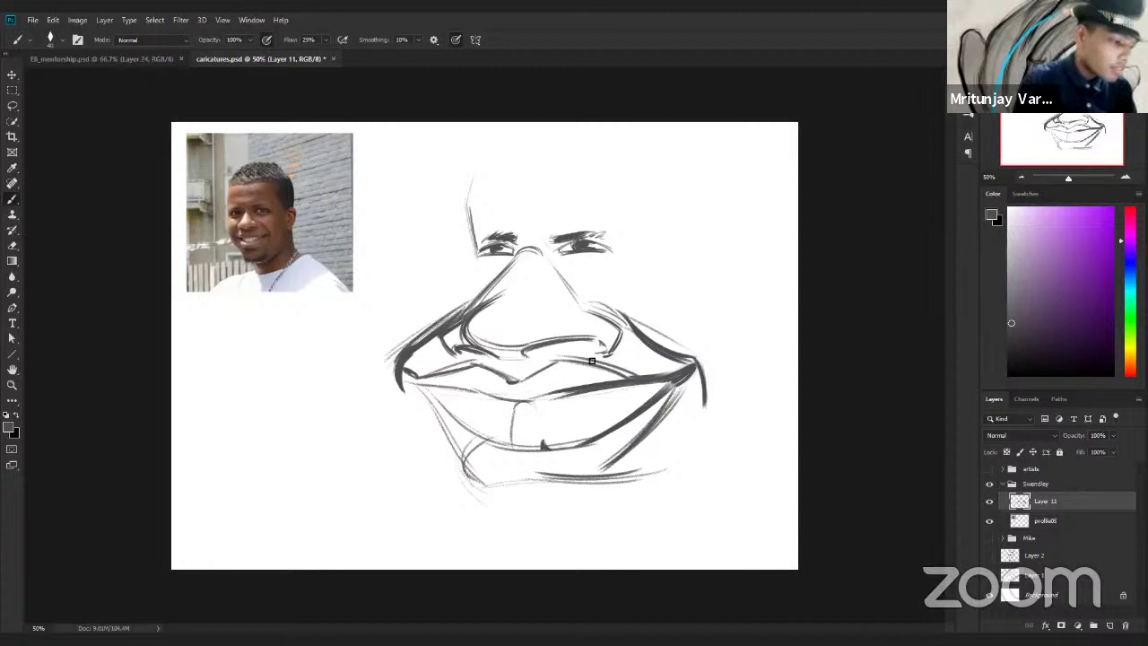
pyautogui.moveTo(570, 400); pyautogui.dragTo(580, 449)
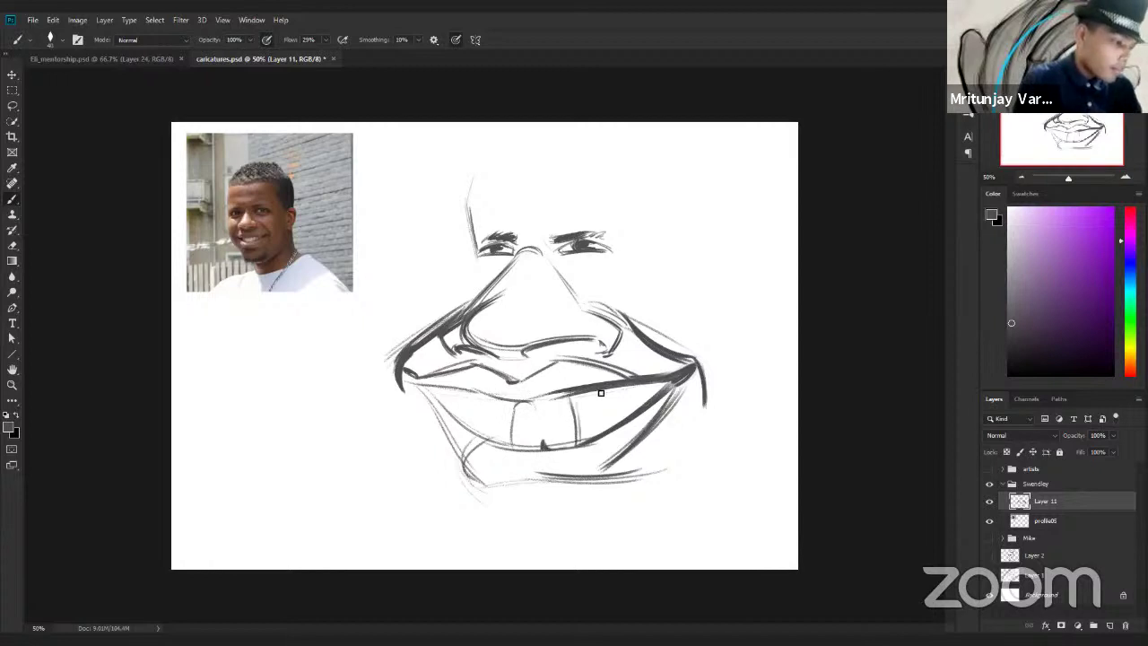
pyautogui.moveTo(592, 396); pyautogui.dragTo(599, 418)
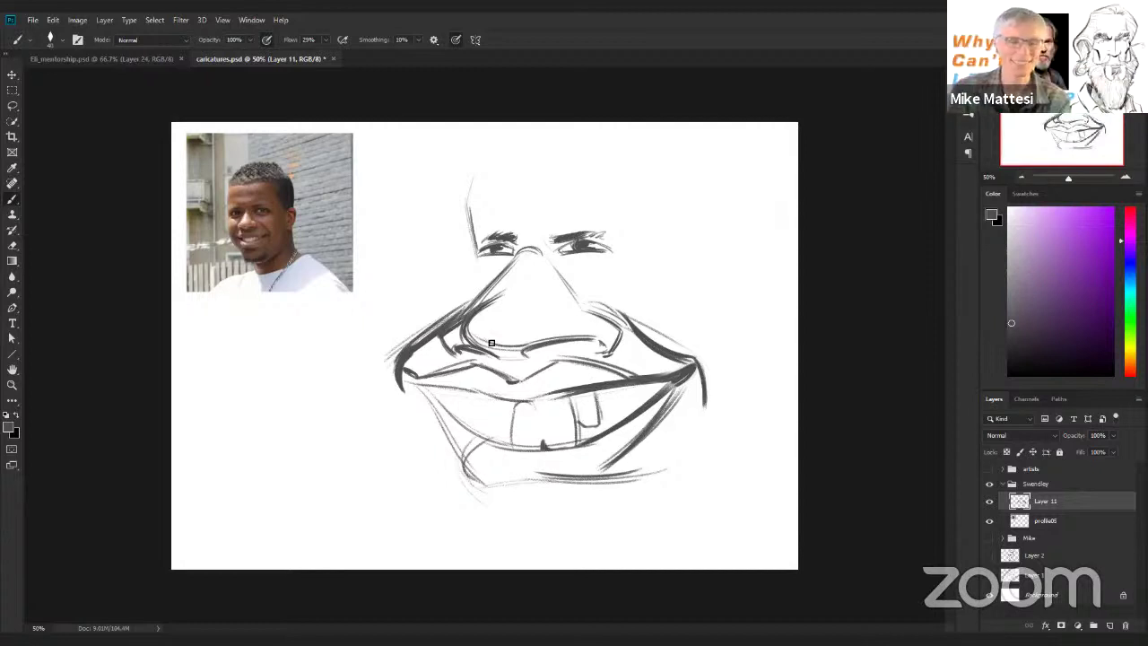
pyautogui.moveTo(491, 394); pyautogui.dragTo(506, 442)
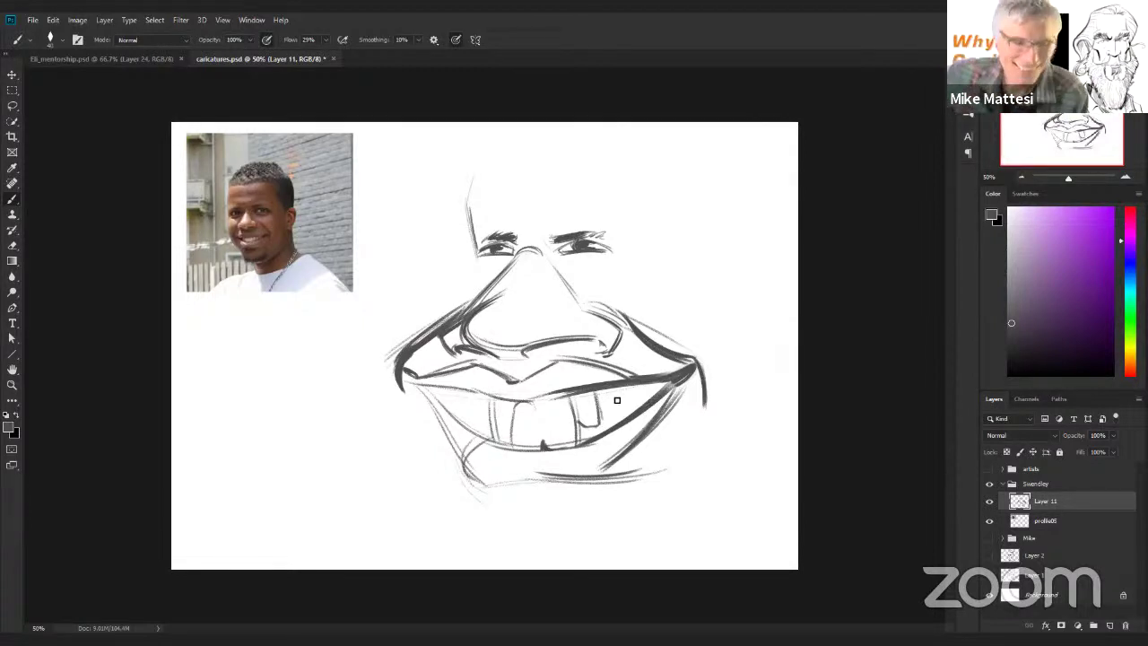
pyautogui.moveTo(612, 387)
pyautogui.mouseDown()
pyautogui.moveTo(613, 427)
pyautogui.moveTo(628, 418)
pyautogui.mouseUp()
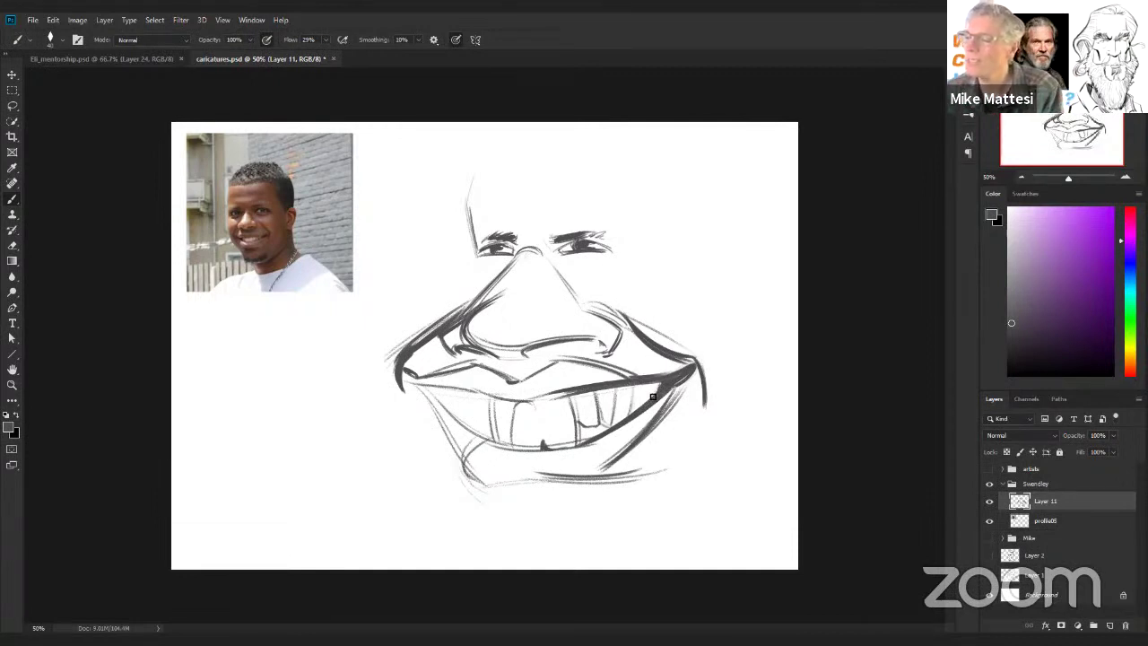
# Shade the dark gaps at both ends of the smile and split the large front tooth with a center line.
pyautogui.moveTo(646, 381); pyautogui.dragTo(634, 411)
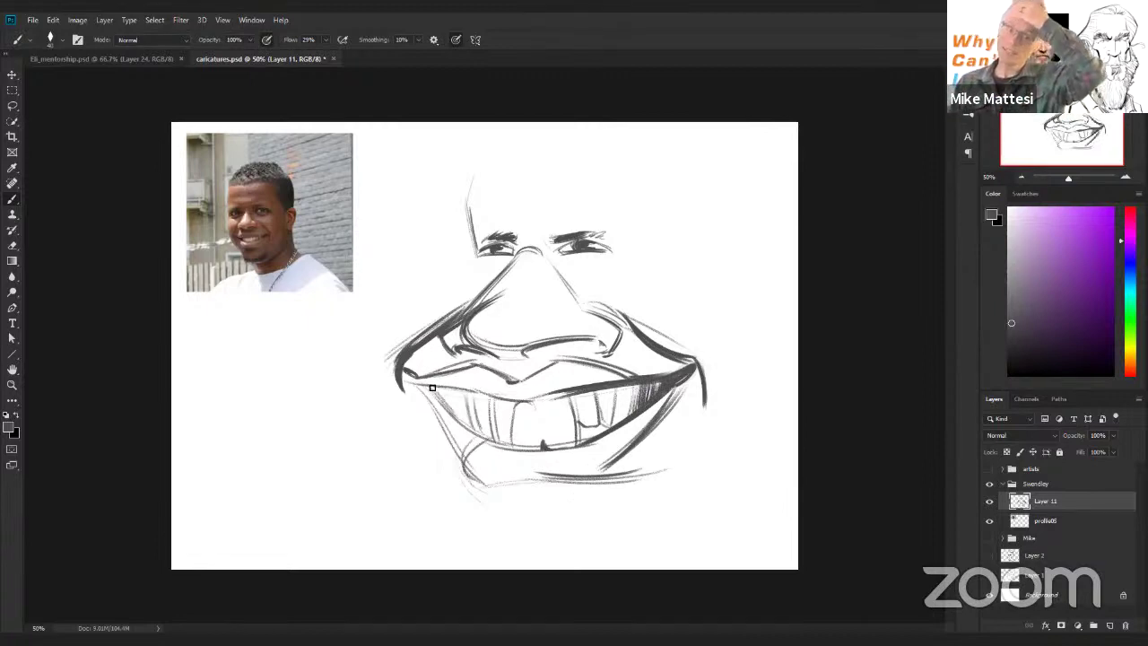
pyautogui.moveTo(433, 388)
pyautogui.mouseDown()
pyautogui.moveTo(465, 393)
pyautogui.moveTo(464, 418)
pyautogui.mouseUp()
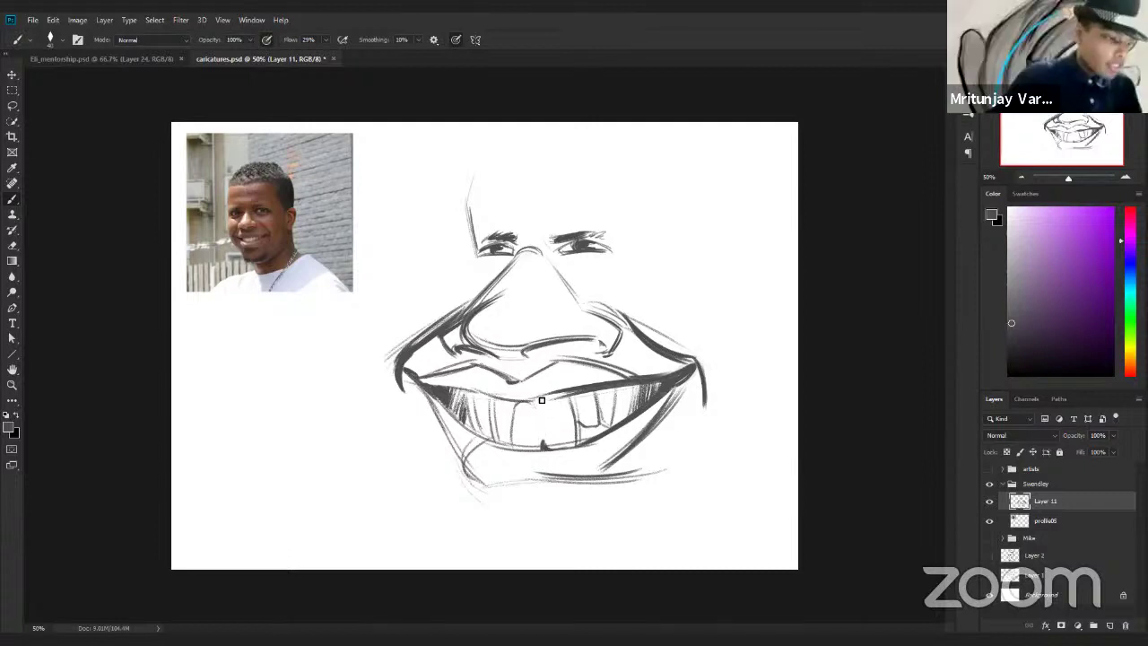
pyautogui.moveTo(544, 442); pyautogui.dragTo(544, 410)
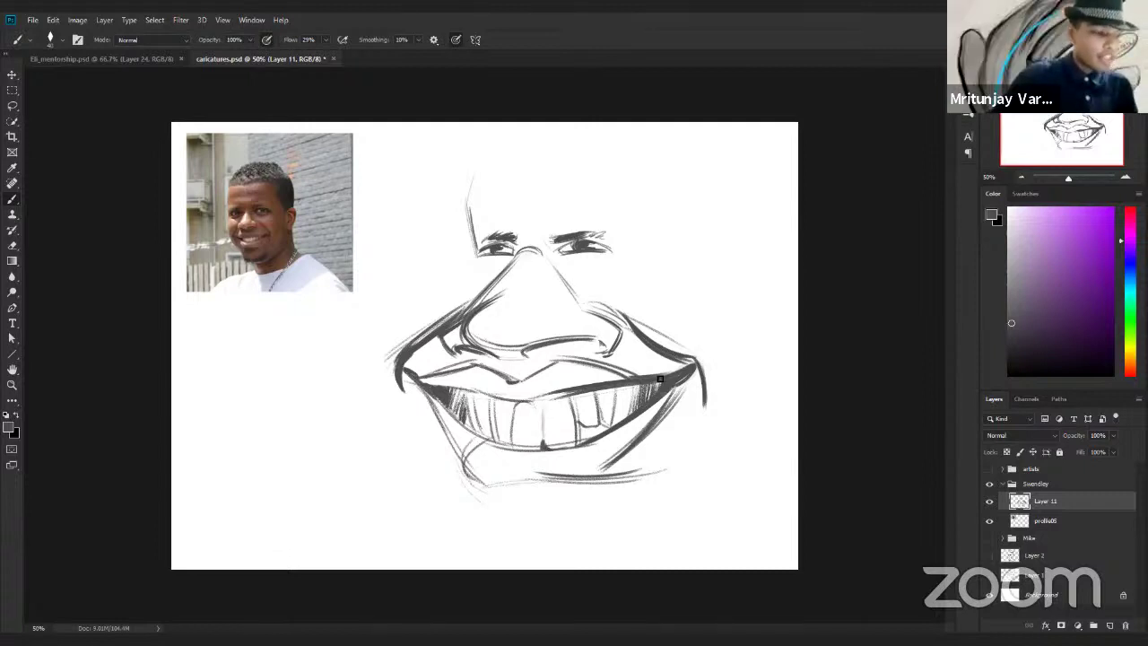
# Scale the face sketch down to about 74% and reposition it near the middle of the canvas.
pyautogui.hotkey('ctrl', 't')
pyautogui.moveTo(711, 169); pyautogui.dragTo(579, 261)
pyautogui.moveTo(549, 302); pyautogui.dragTo(633, 240)
pyautogui.press('Return')
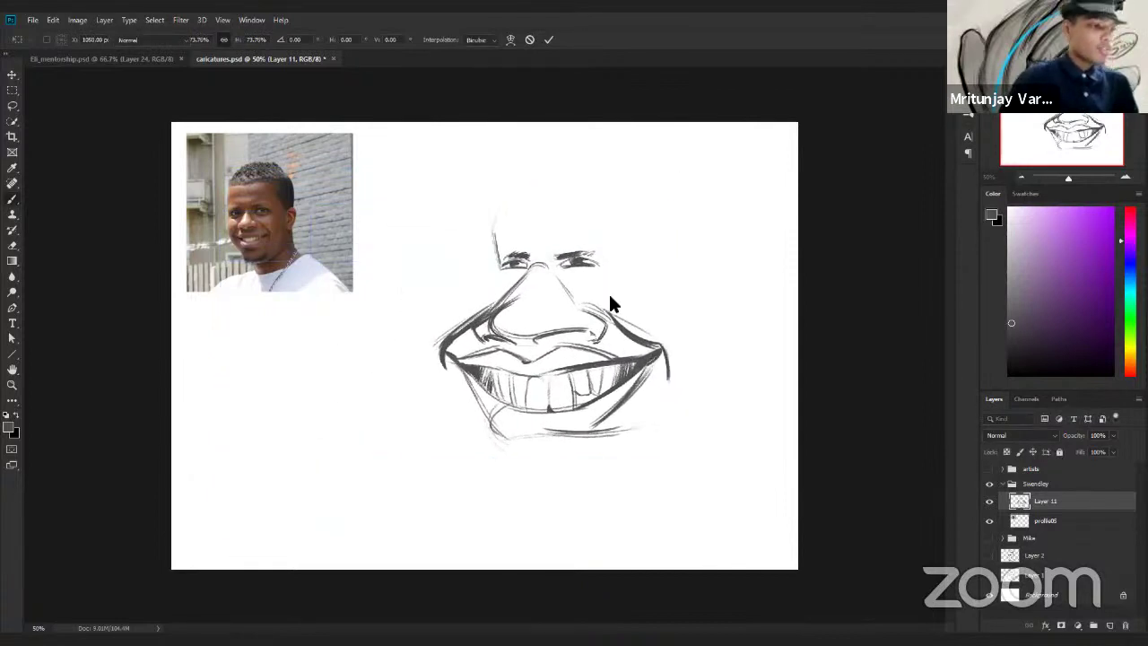
pyautogui.press('b')
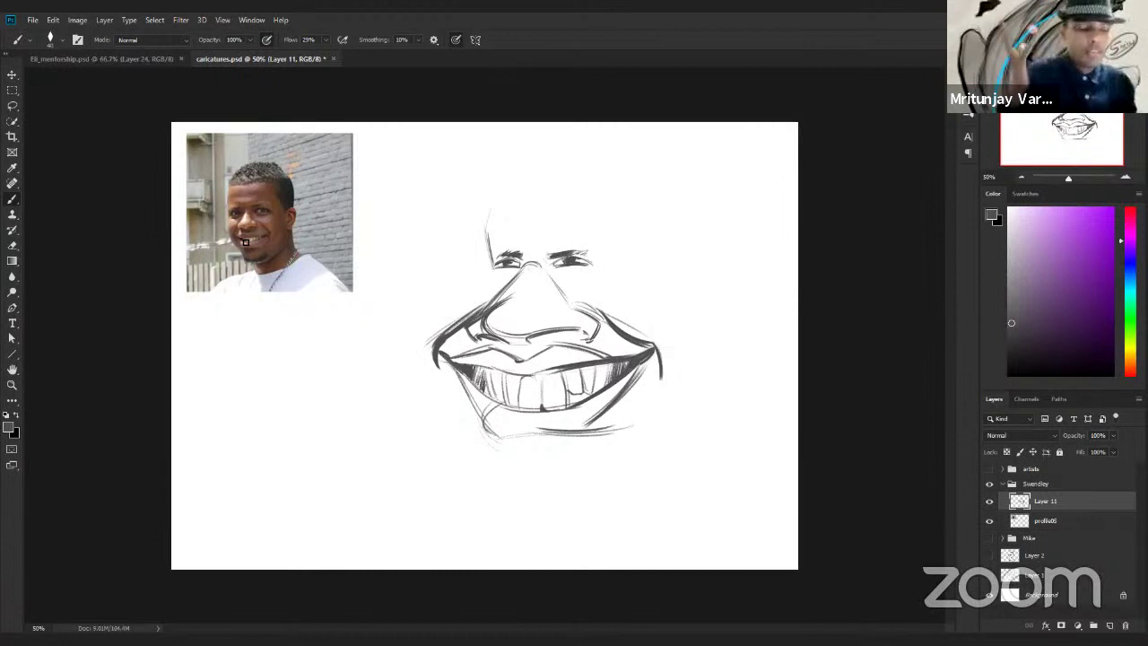
# Draw the bulging left cheek contour from the eye out past the smile fold and back in below the mouth corner.
pyautogui.moveTo(490, 262); pyautogui.dragTo(426, 339)
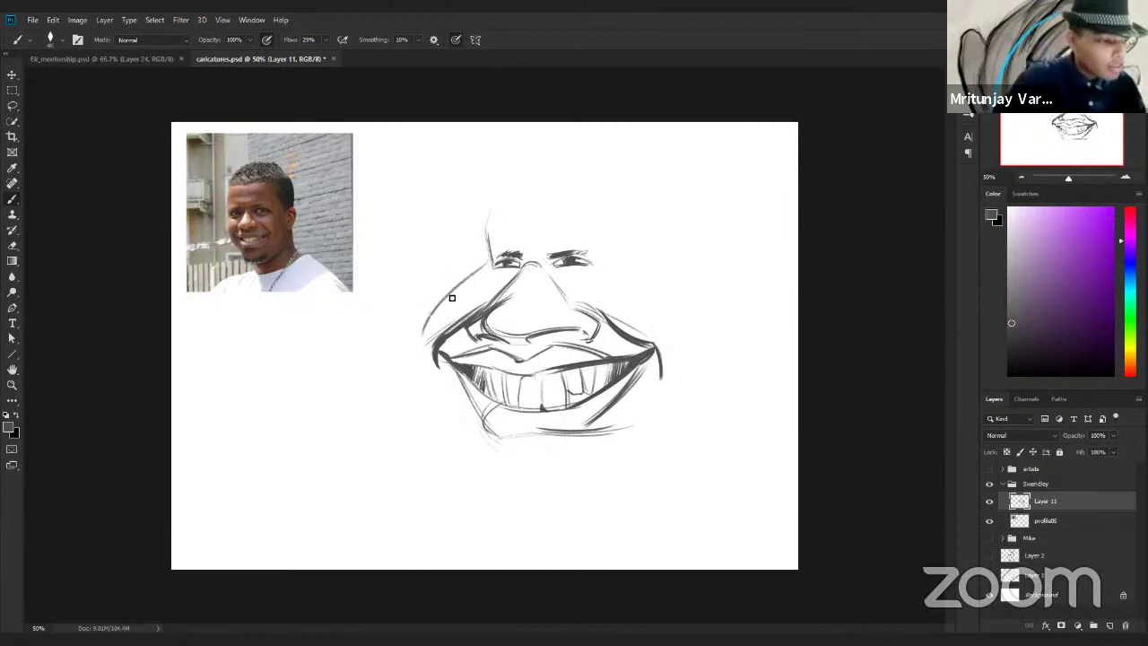
pyautogui.moveTo(487, 263); pyautogui.dragTo(422, 368)
pyautogui.moveTo(491, 260)
pyautogui.mouseDown()
pyautogui.moveTo(414, 347)
pyautogui.moveTo(420, 337)
pyautogui.moveTo(418, 375)
pyautogui.mouseUp()
pyautogui.moveTo(413, 332); pyautogui.dragTo(492, 441)
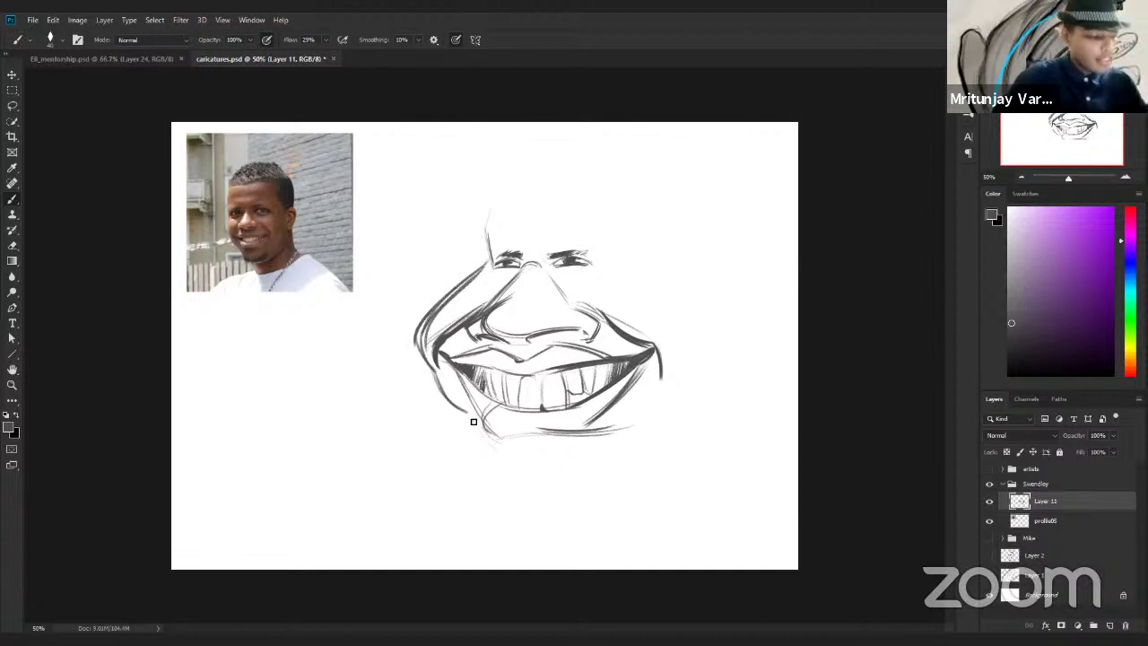
pyautogui.moveTo(434, 371); pyautogui.dragTo(472, 420)
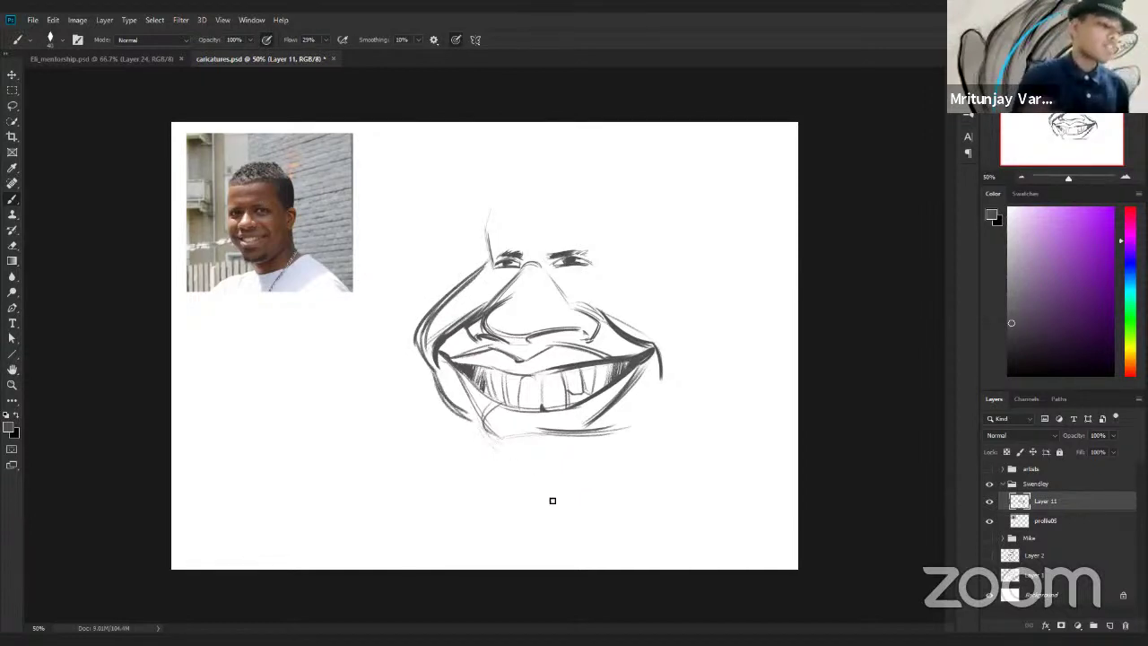
# Extend the left jawline into a long, narrow chin with a faint center line and a flat, heavy bottom edge.
pyautogui.moveTo(461, 412); pyautogui.dragTo(518, 510)
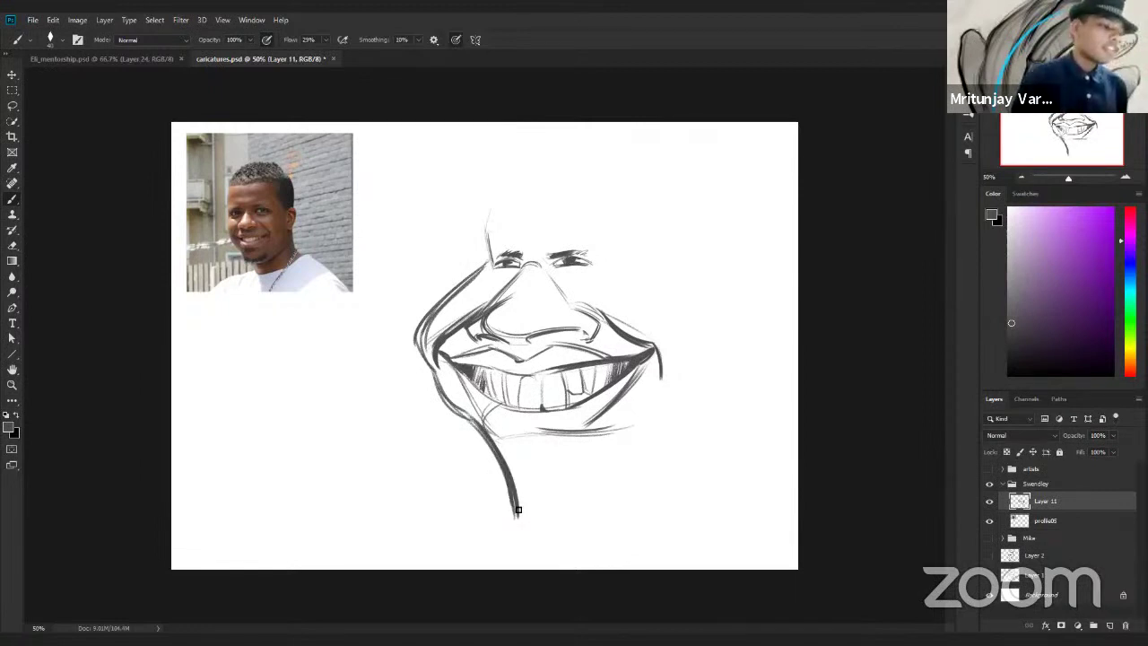
pyautogui.moveTo(511, 505)
pyautogui.mouseDown()
pyautogui.moveTo(515, 531)
pyautogui.moveTo(538, 444)
pyautogui.mouseUp()
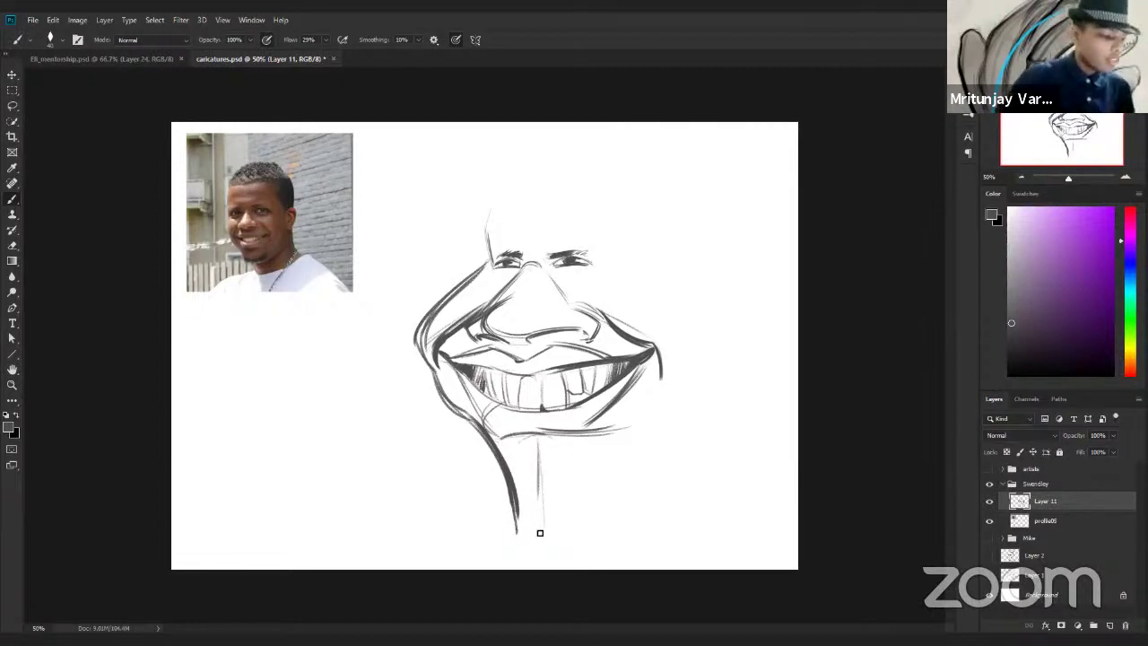
pyautogui.moveTo(540, 533)
pyautogui.mouseDown()
pyautogui.moveTo(576, 543)
pyautogui.moveTo(508, 526)
pyautogui.moveTo(593, 533)
pyautogui.moveTo(517, 529)
pyautogui.moveTo(600, 528)
pyautogui.mouseUp()
pyautogui.hotkey('ctrl', 'z')
pyautogui.moveTo(519, 533); pyautogui.dragTo(602, 529)
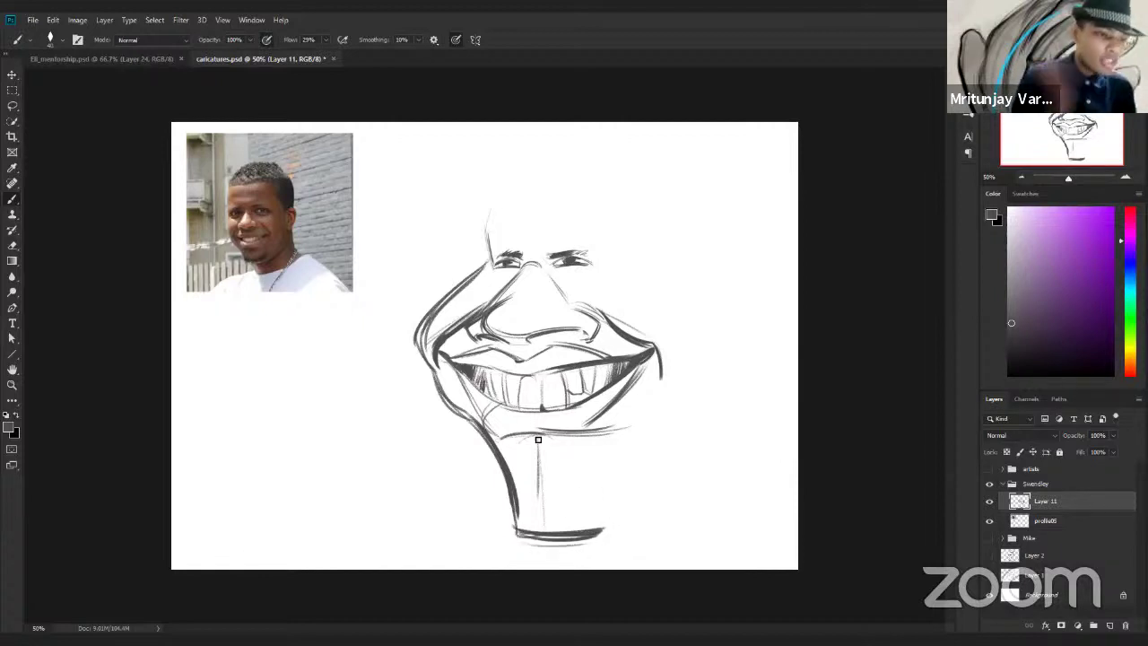
# Shade the shadow under the lower lip and hatch a short beard along the bottom of the chin.
pyautogui.moveTo(506, 443); pyautogui.dragTo(540, 436)
pyautogui.moveTo(510, 445); pyautogui.dragTo(543, 437)
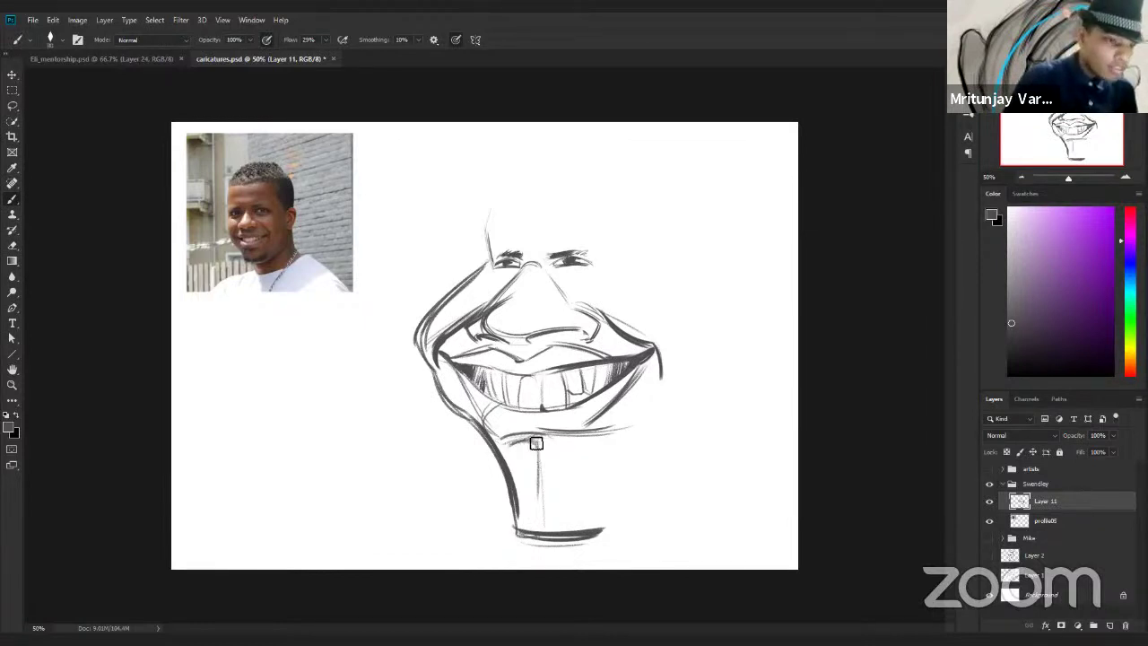
pyautogui.moveTo(536, 443)
pyautogui.mouseDown()
pyautogui.moveTo(517, 444)
pyautogui.moveTo(582, 445)
pyautogui.moveTo(513, 446)
pyautogui.moveTo(558, 443)
pyautogui.mouseUp()
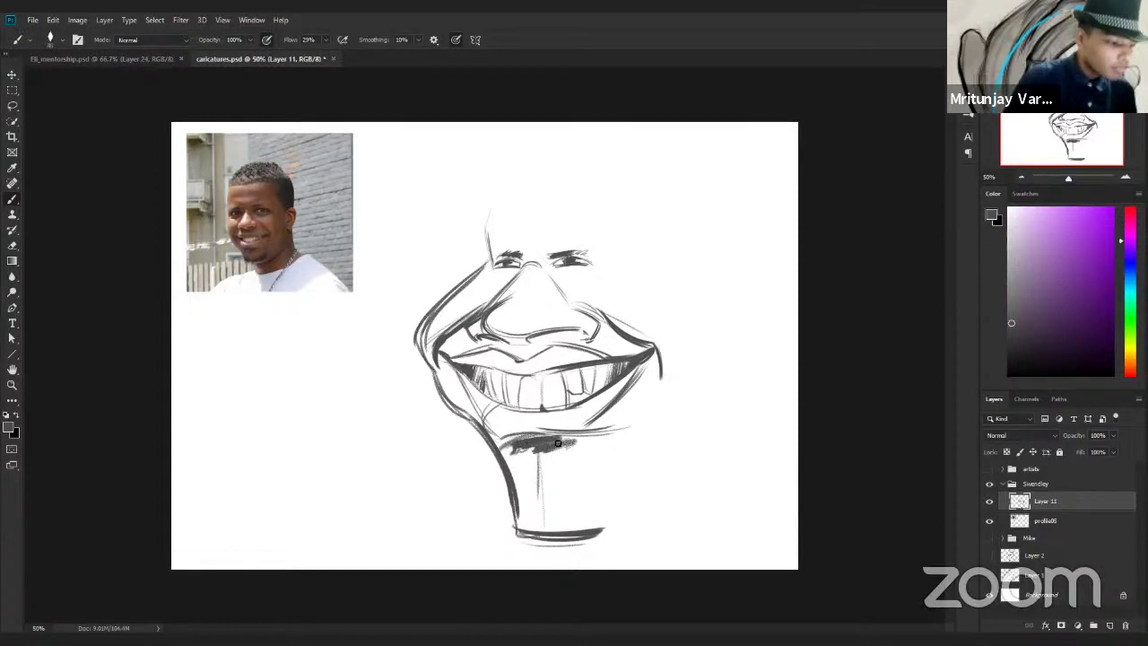
pyautogui.moveTo(525, 520)
pyautogui.mouseDown()
pyautogui.moveTo(571, 527)
pyautogui.moveTo(587, 510)
pyautogui.moveTo(580, 526)
pyautogui.moveTo(598, 488)
pyautogui.moveTo(593, 524)
pyautogui.moveTo(608, 500)
pyautogui.mouseUp()
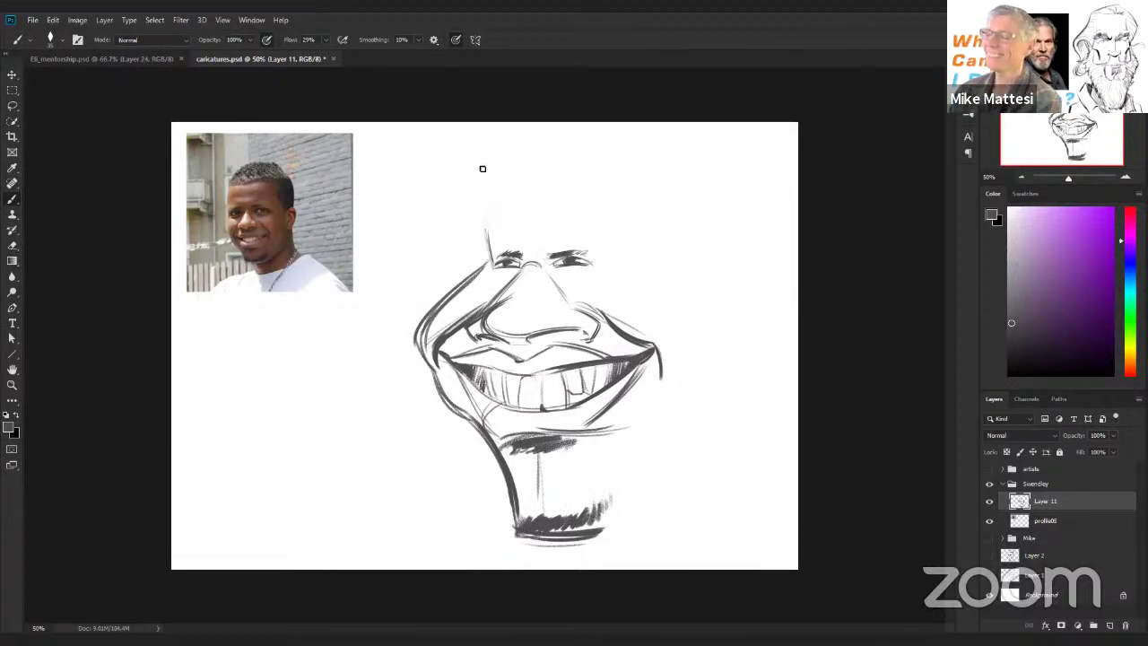
# Darken the left forehead contour, then add lower eyelid lines under both eyes and a light crease above the brows.
pyautogui.moveTo(490, 190); pyautogui.dragTo(484, 243)
pyautogui.moveTo(492, 192); pyautogui.dragTo(482, 271)
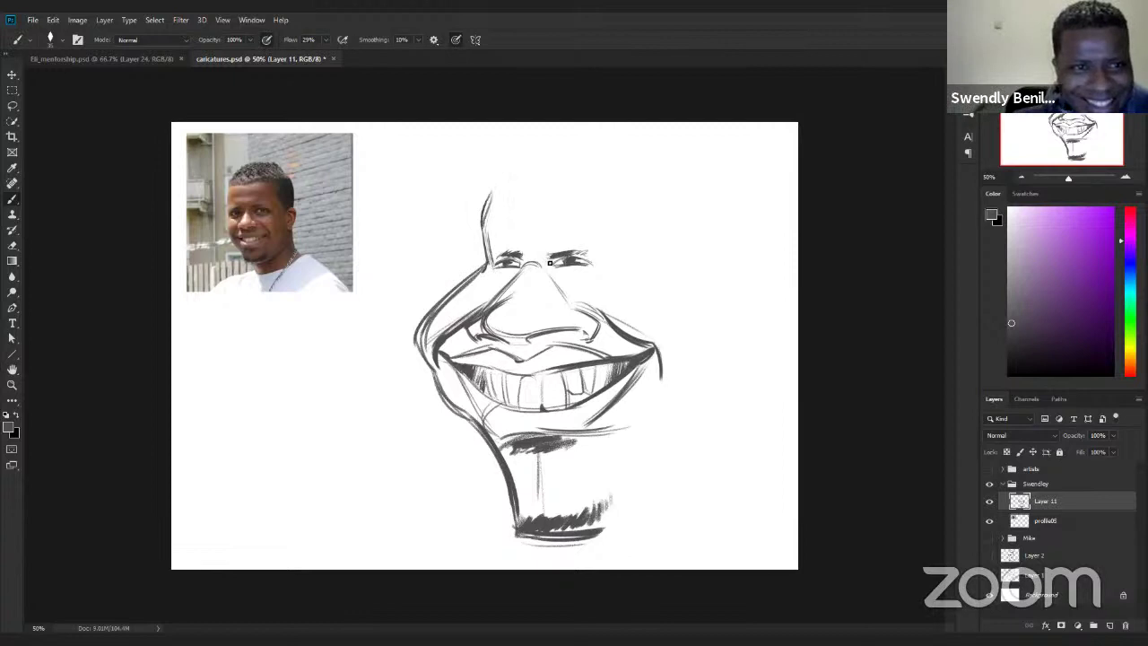
pyautogui.moveTo(489, 277); pyautogui.dragTo(518, 271)
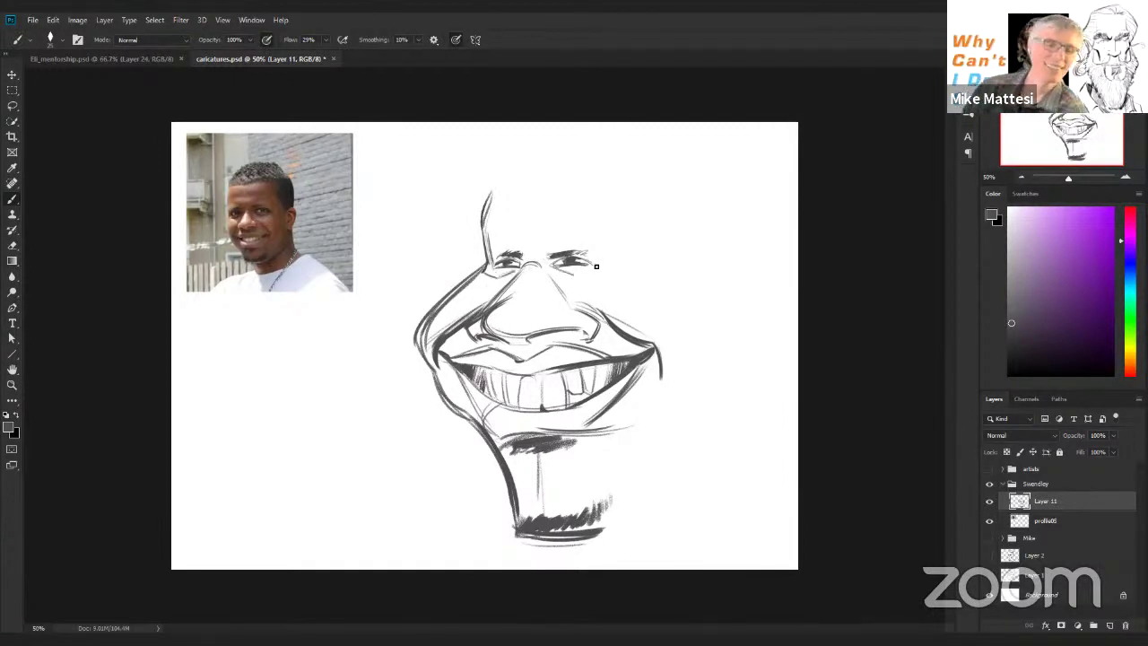
pyautogui.moveTo(596, 266); pyautogui.dragTo(578, 271)
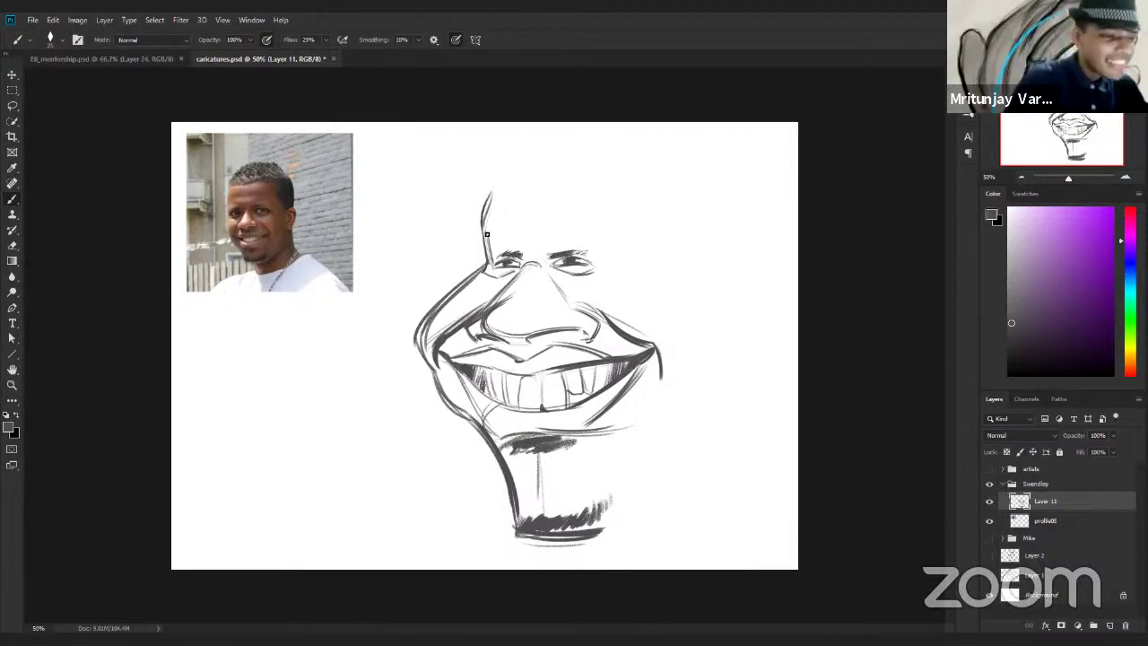
pyautogui.moveTo(503, 241); pyautogui.dragTo(595, 235)
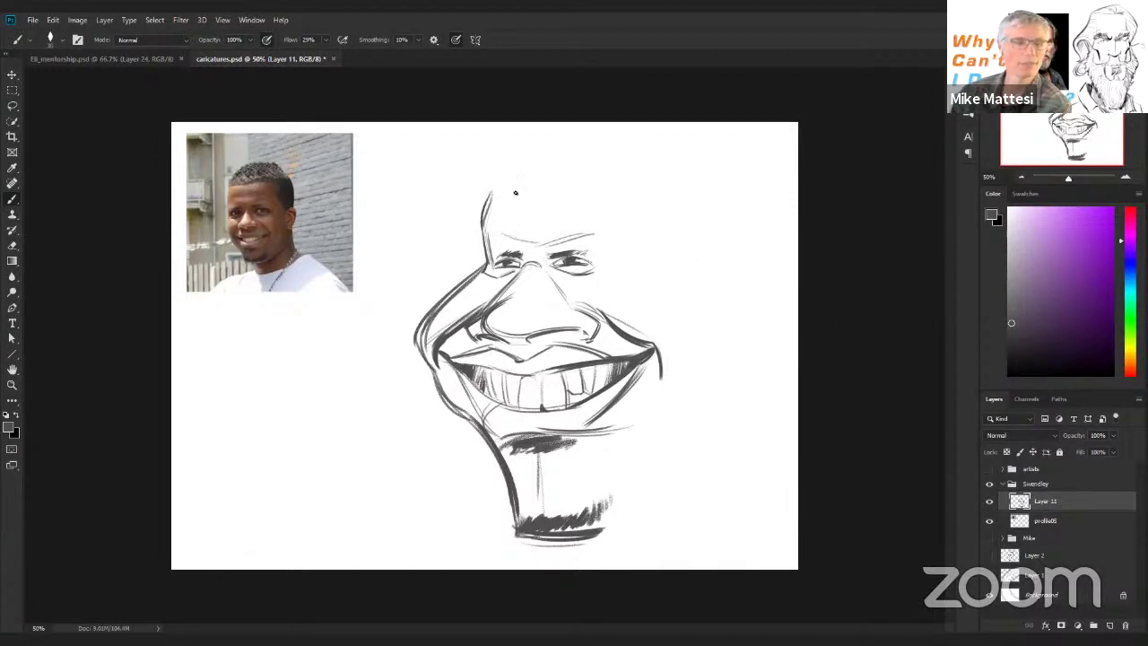
# Draw a straight, heavy hairline across the forehead and a low rounded hair contour above it.
pyautogui.moveTo(492, 191); pyautogui.dragTo(621, 193)
pyautogui.moveTo(530, 193)
pyautogui.mouseDown()
pyautogui.moveTo(637, 192)
pyautogui.moveTo(628, 189)
pyautogui.mouseUp()
pyautogui.moveTo(508, 188); pyautogui.dragTo(625, 194)
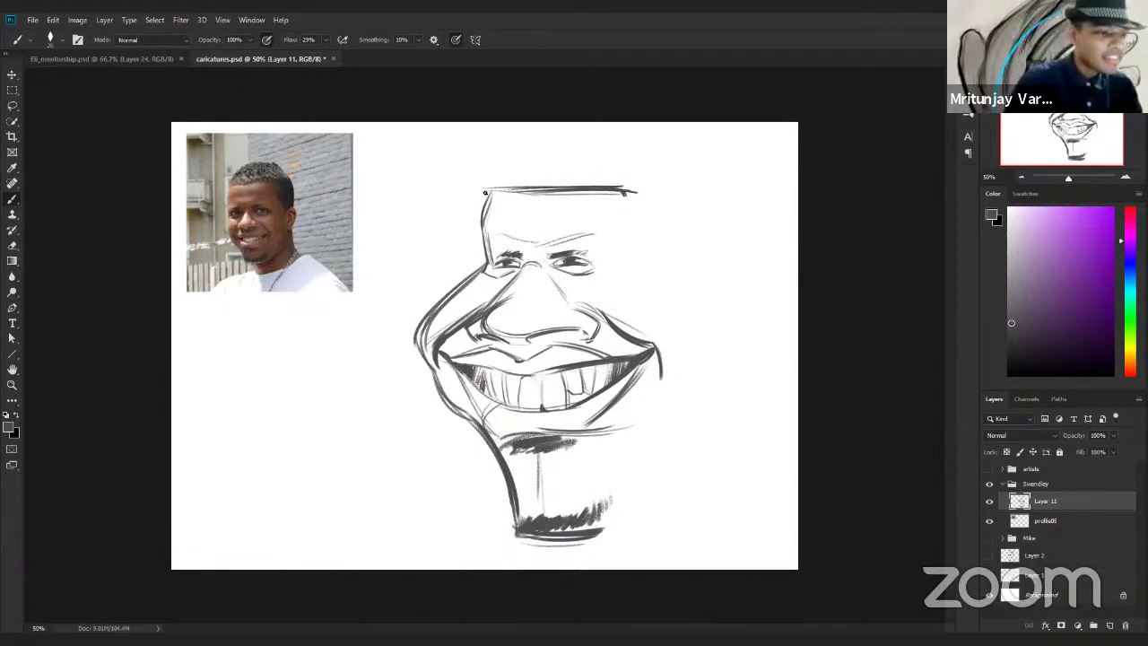
pyautogui.moveTo(486, 186)
pyautogui.mouseDown()
pyautogui.moveTo(524, 159)
pyautogui.moveTo(634, 170)
pyautogui.mouseUp()
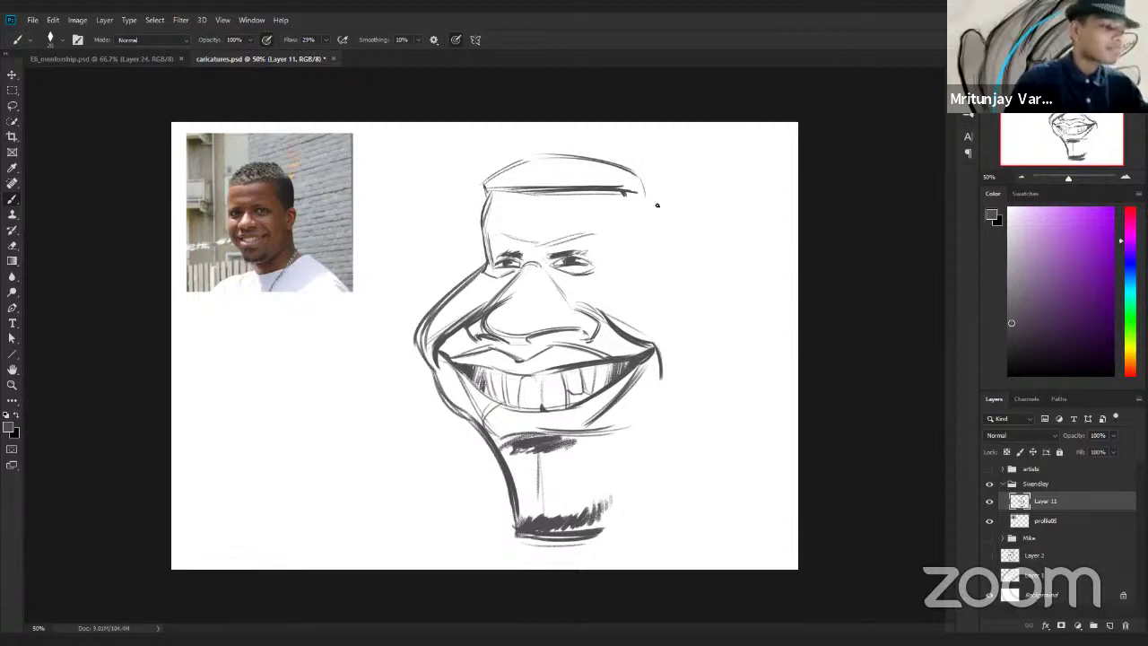
# Outline the right side of the head with a curved outer hair contour and an angled temple hairline meeting it below.
pyautogui.moveTo(662, 203); pyautogui.dragTo(674, 285)
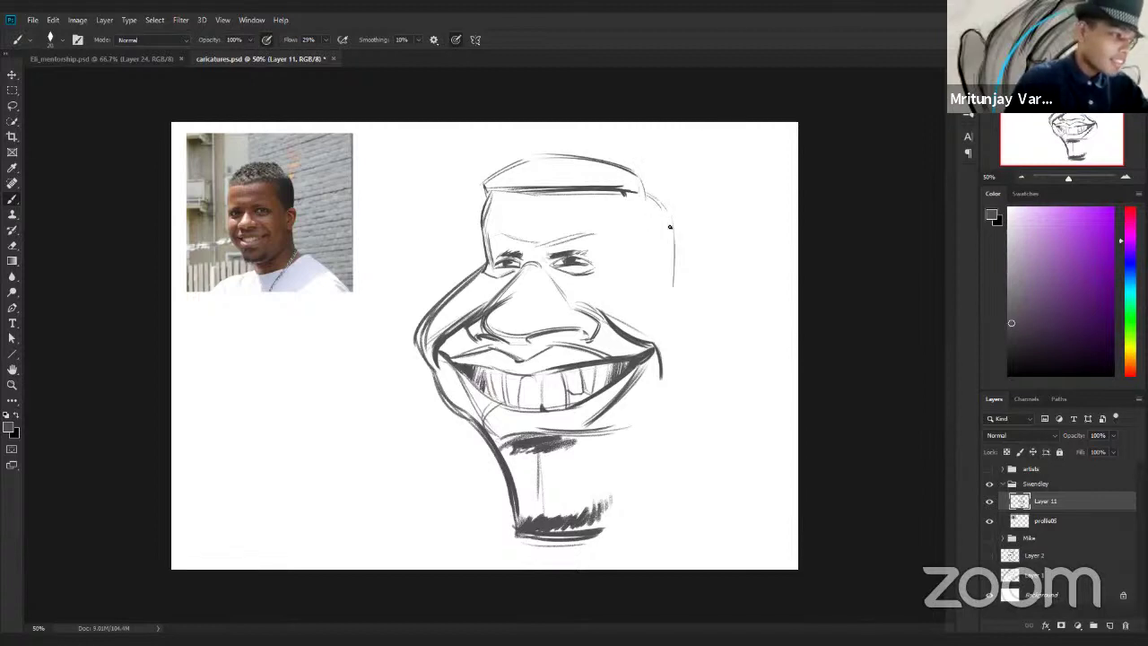
pyautogui.moveTo(673, 238); pyautogui.dragTo(671, 285)
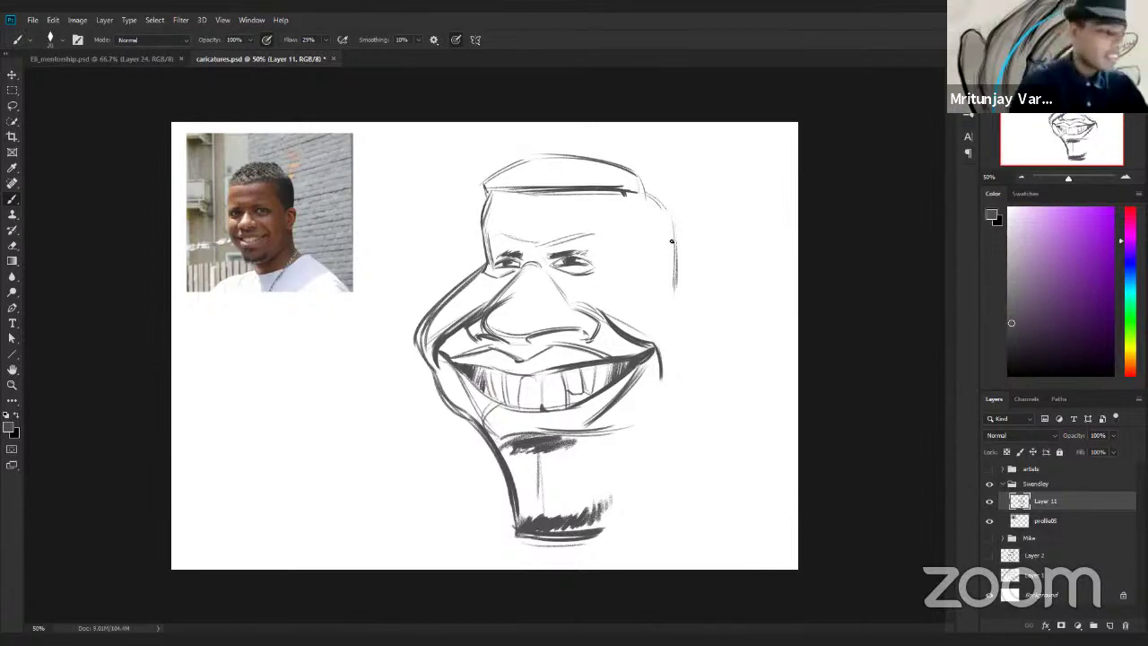
pyautogui.moveTo(675, 223); pyautogui.dragTo(670, 285)
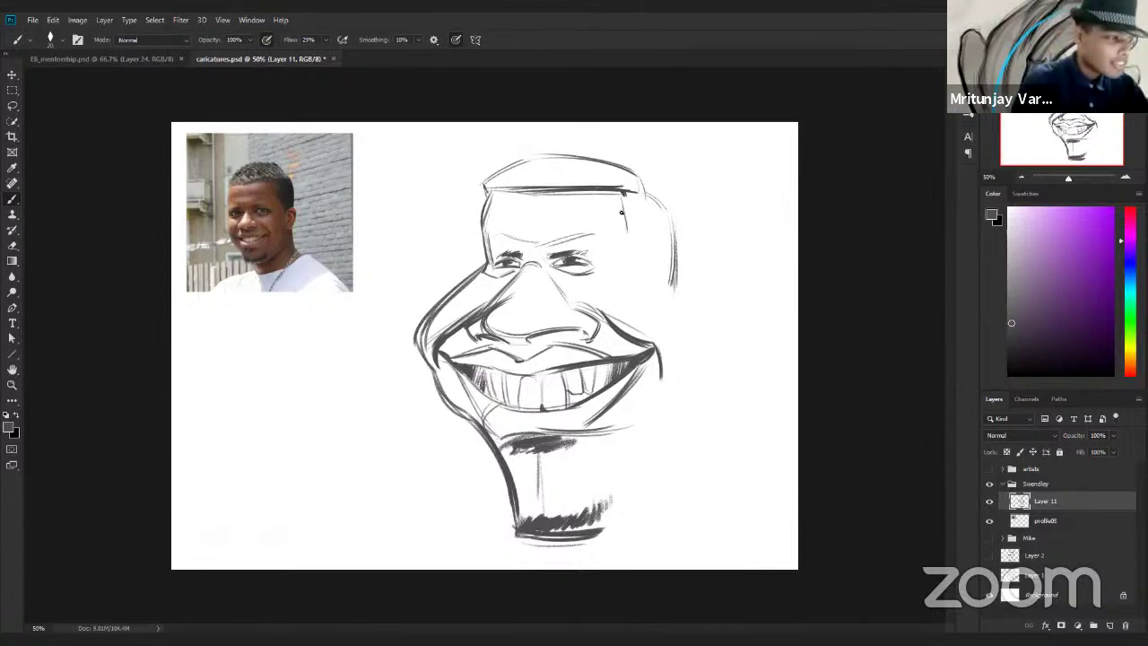
pyautogui.moveTo(621, 194); pyautogui.dragTo(662, 293)
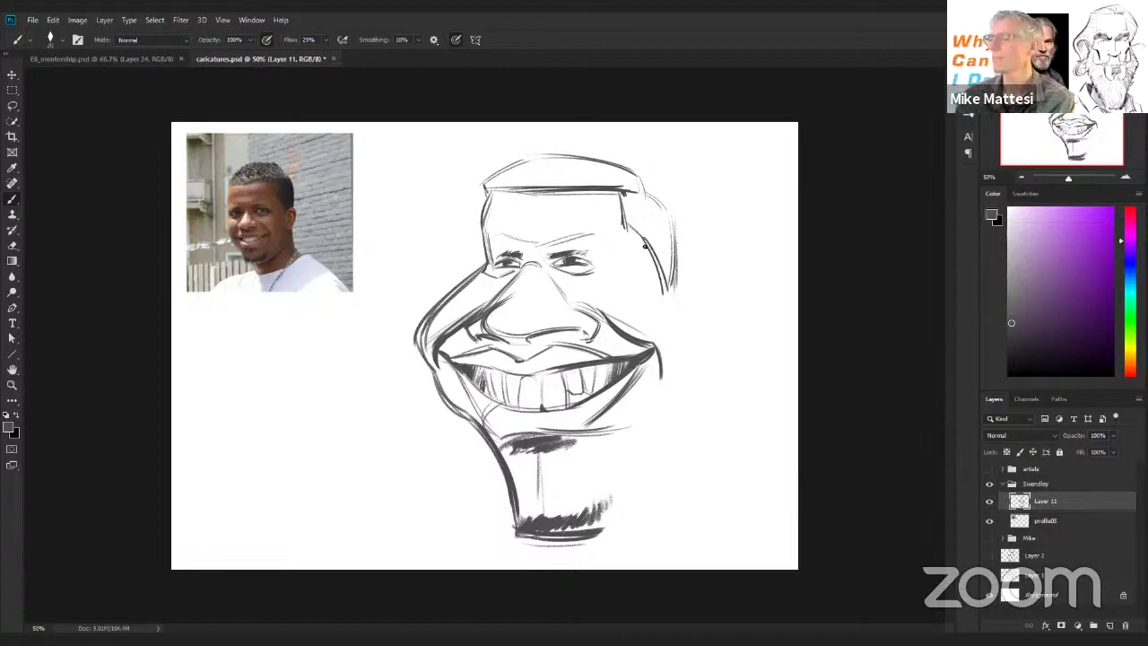
pyautogui.moveTo(643, 237); pyautogui.dragTo(673, 296)
pyautogui.moveTo(646, 194)
pyautogui.mouseDown()
pyautogui.moveTo(670, 214)
pyautogui.moveTo(674, 291)
pyautogui.mouseUp()
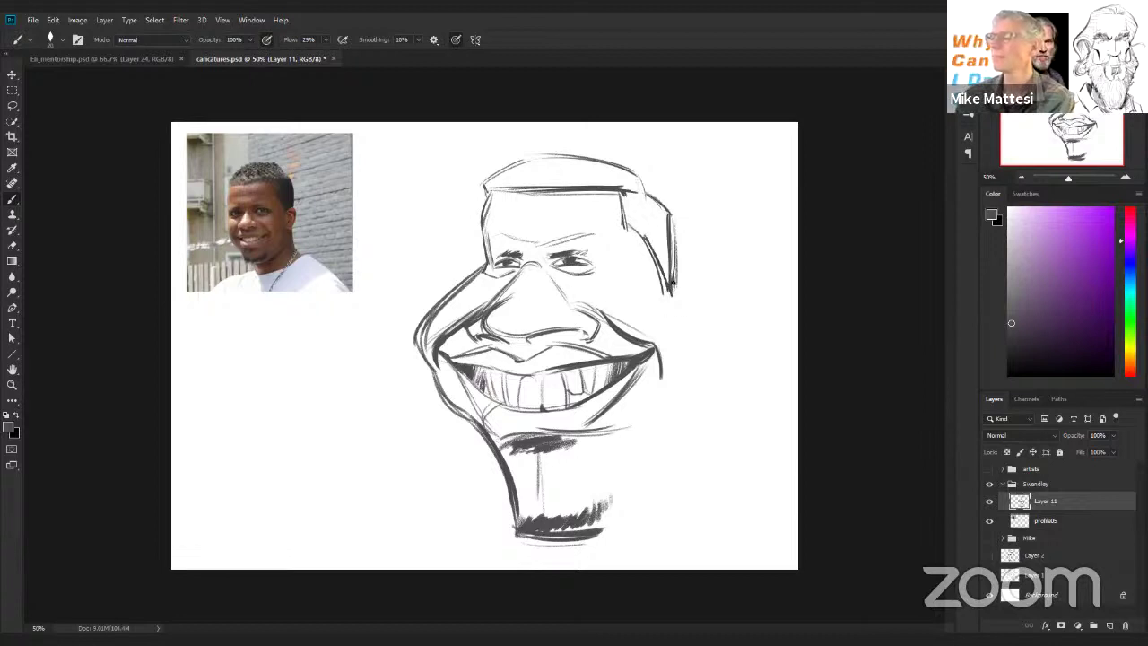
# Darken the right edge of the hair, then draw the right cheek and jawline down to the chin with a heavy jaw corner.
pyautogui.moveTo(672, 217); pyautogui.dragTo(675, 285)
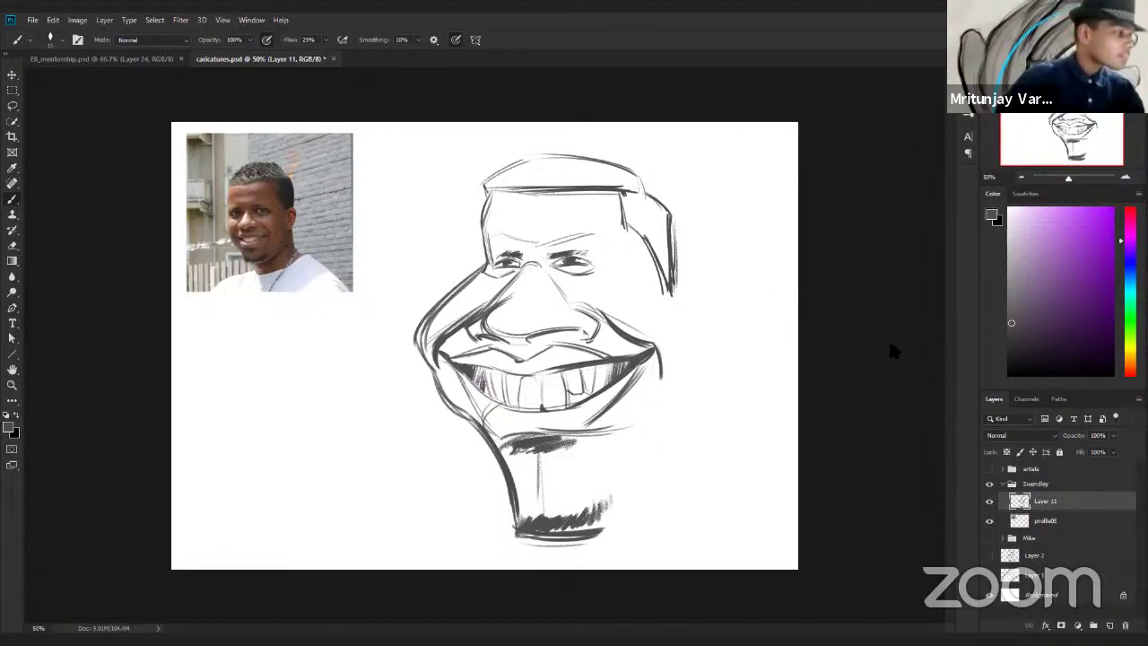
pyautogui.click(1112, 208)
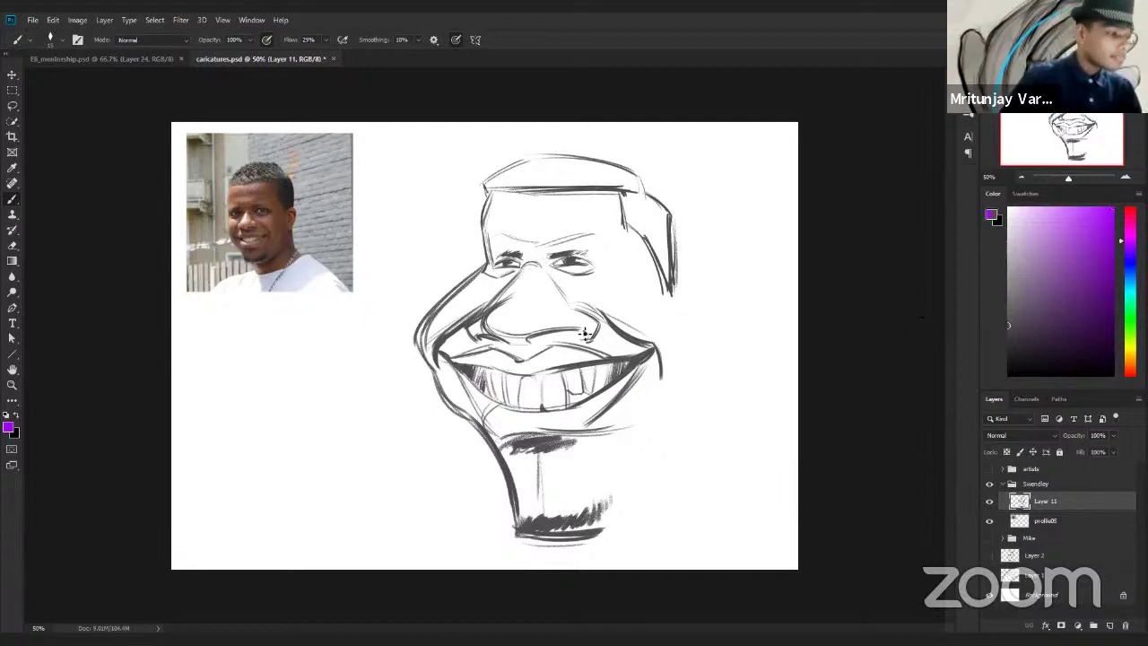
pyautogui.keyDown('alt'); pyautogui.click(622, 359); pyautogui.keyUp('alt')
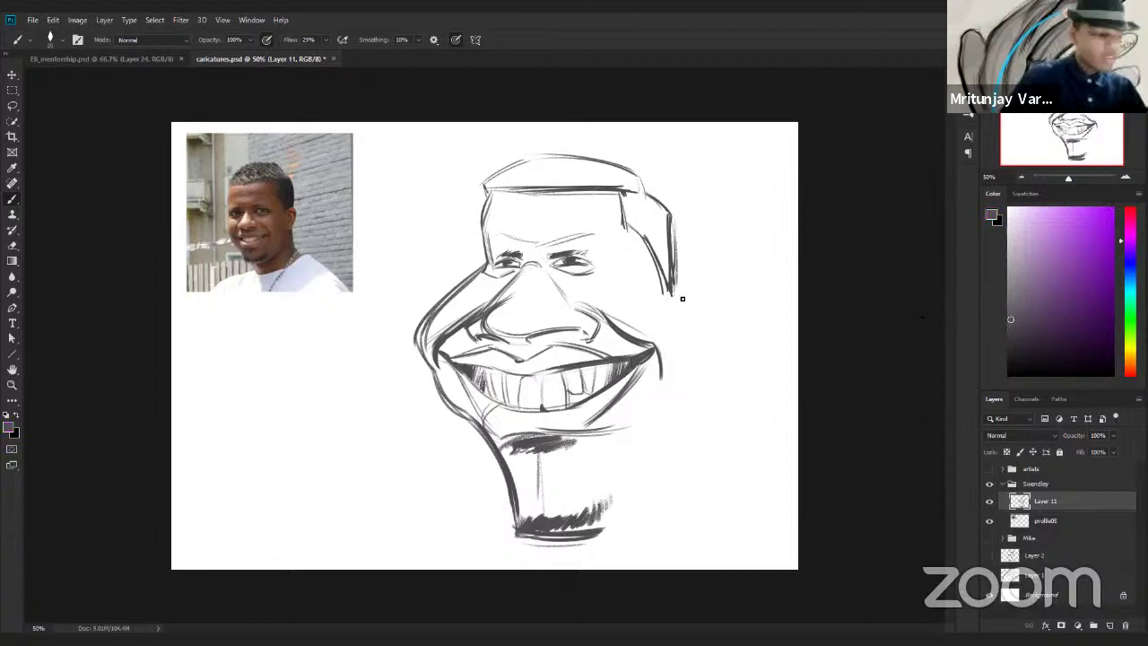
pyautogui.moveTo(642, 248)
pyautogui.mouseDown()
pyautogui.moveTo(710, 411)
pyautogui.moveTo(669, 312)
pyautogui.moveTo(712, 397)
pyautogui.moveTo(699, 367)
pyautogui.moveTo(700, 442)
pyautogui.mouseUp()
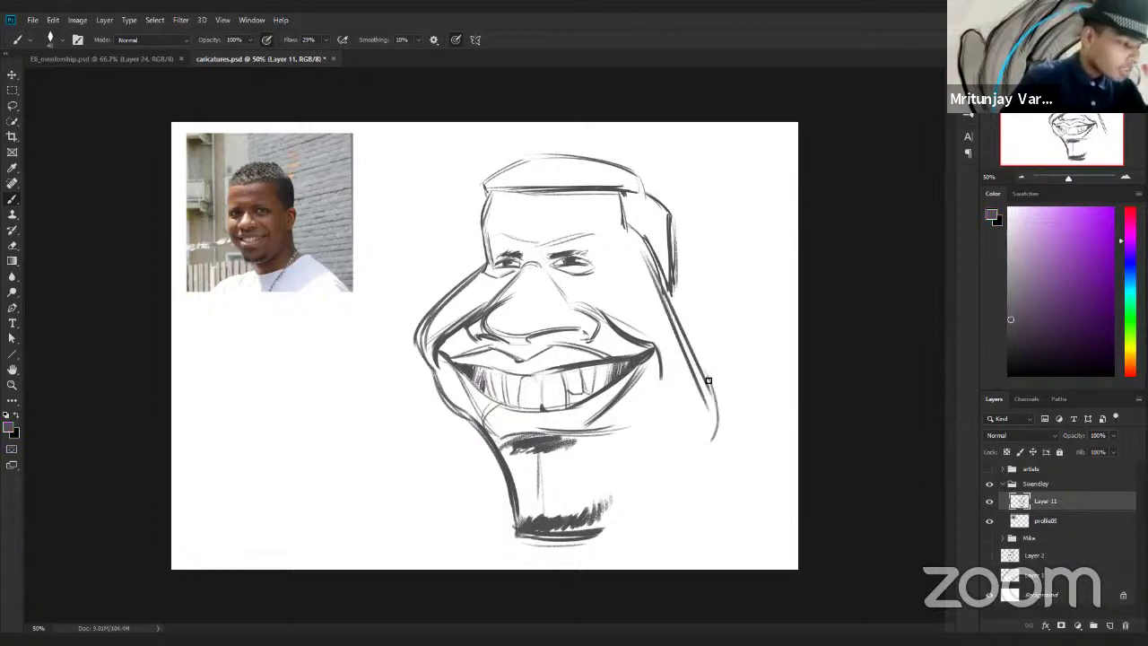
pyautogui.moveTo(712, 375)
pyautogui.mouseDown()
pyautogui.moveTo(710, 432)
pyautogui.moveTo(721, 416)
pyautogui.moveTo(711, 391)
pyautogui.moveTo(697, 441)
pyautogui.mouseUp()
pyautogui.moveTo(714, 397)
pyautogui.mouseDown()
pyautogui.moveTo(694, 444)
pyautogui.moveTo(597, 531)
pyautogui.mouseUp()
pyautogui.moveTo(696, 443)
pyautogui.mouseDown()
pyautogui.moveTo(606, 522)
pyautogui.moveTo(700, 434)
pyautogui.moveTo(565, 538)
pyautogui.moveTo(689, 445)
pyautogui.mouseUp()
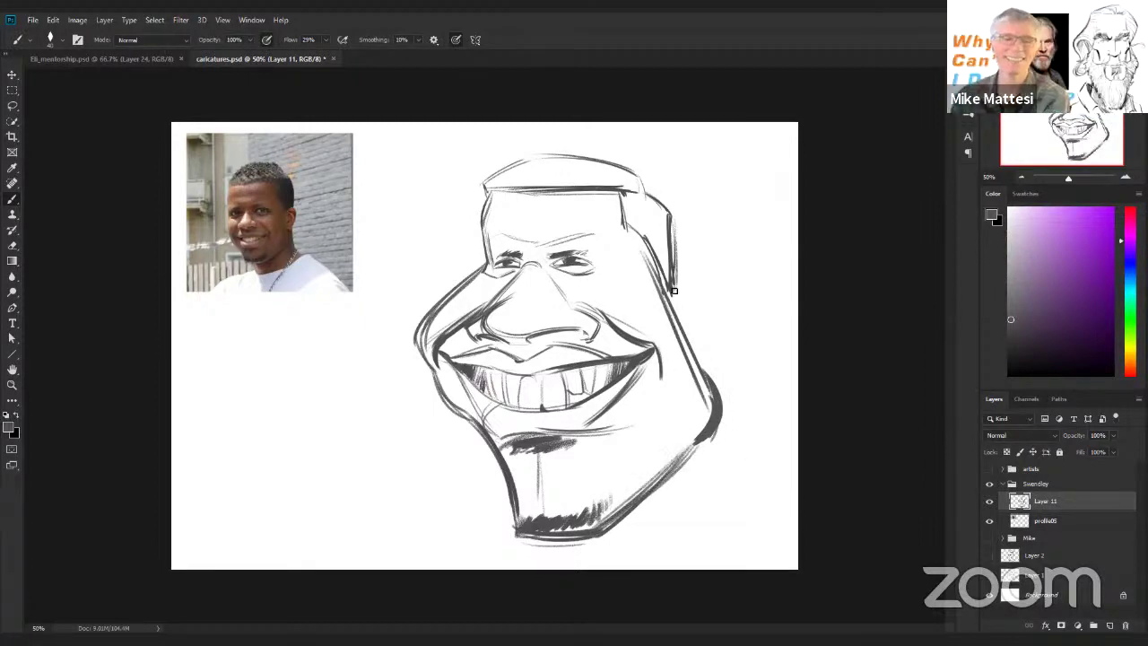
# Add a short stroke at the base of the side hair where the ear begins and hatch the side hair.
pyautogui.moveTo(669, 298)
pyautogui.mouseDown()
pyautogui.moveTo(698, 259)
pyautogui.moveTo(684, 262)
pyautogui.mouseUp()
pyautogui.hotkey('ctrl', 'z')
pyautogui.hotkey('ctrl', 'z')
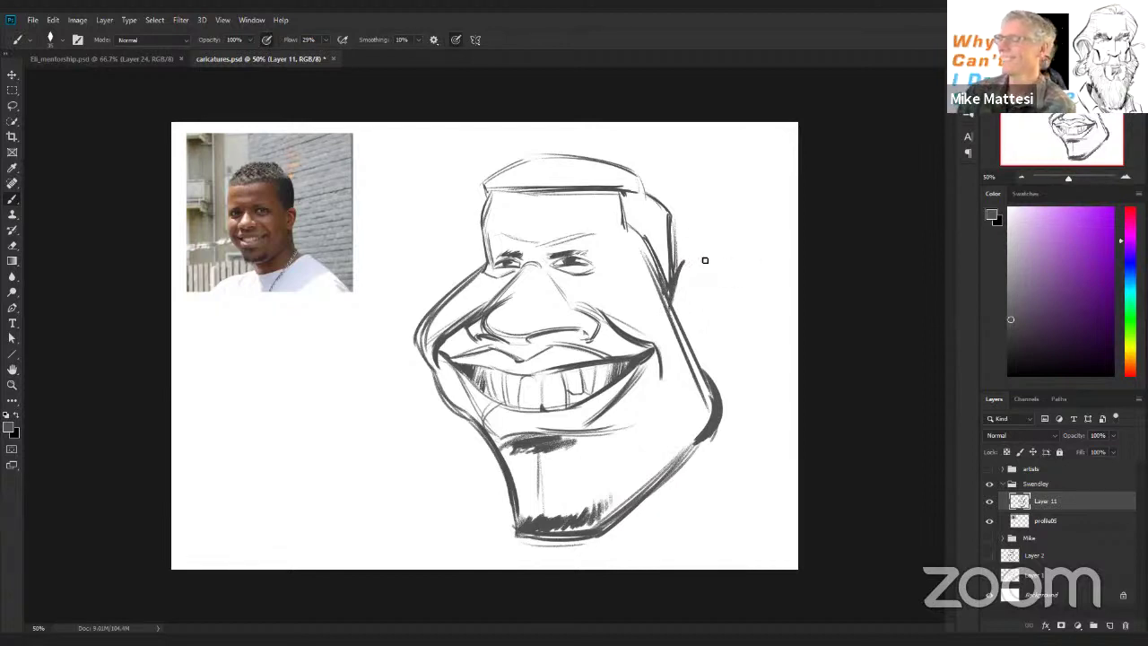
pyautogui.moveTo(670, 213)
pyautogui.mouseDown()
pyautogui.moveTo(673, 291)
pyautogui.moveTo(673, 240)
pyautogui.moveTo(660, 266)
pyautogui.moveTo(668, 214)
pyautogui.moveTo(640, 237)
pyautogui.mouseUp()
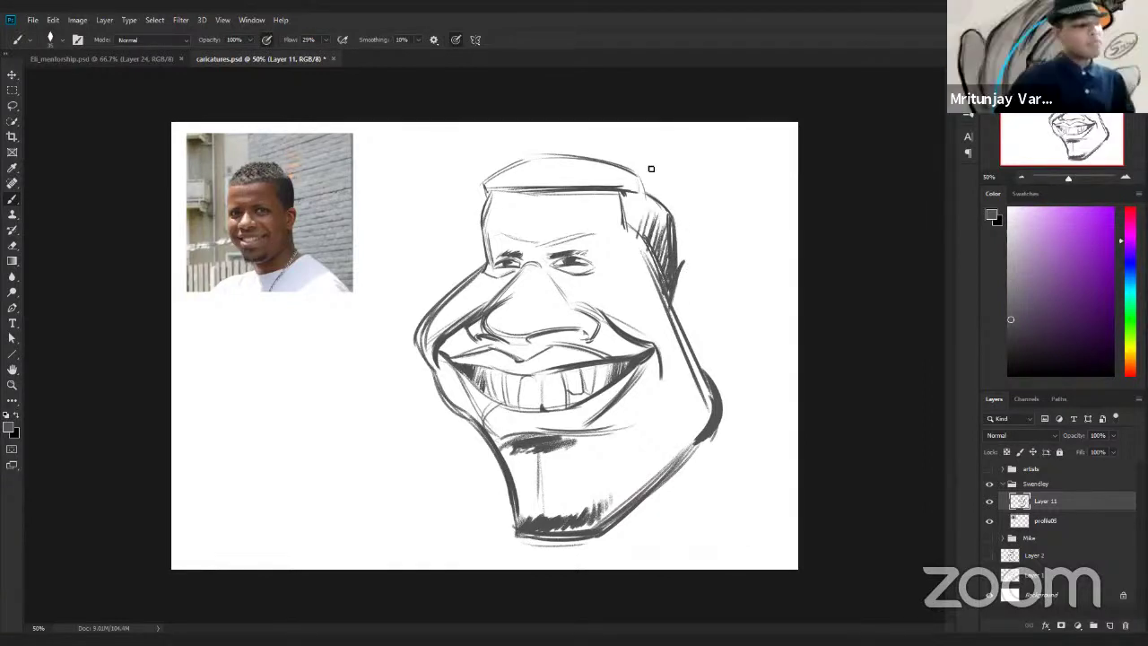
# Draw a large ear with a lobe and inner folds on the right side, plus a neck line running down behind it.
pyautogui.moveTo(682, 262)
pyautogui.mouseDown()
pyautogui.moveTo(736, 264)
pyautogui.moveTo(713, 345)
pyautogui.mouseUp()
pyautogui.moveTo(732, 272)
pyautogui.mouseDown()
pyautogui.moveTo(704, 348)
pyautogui.moveTo(712, 367)
pyautogui.mouseUp()
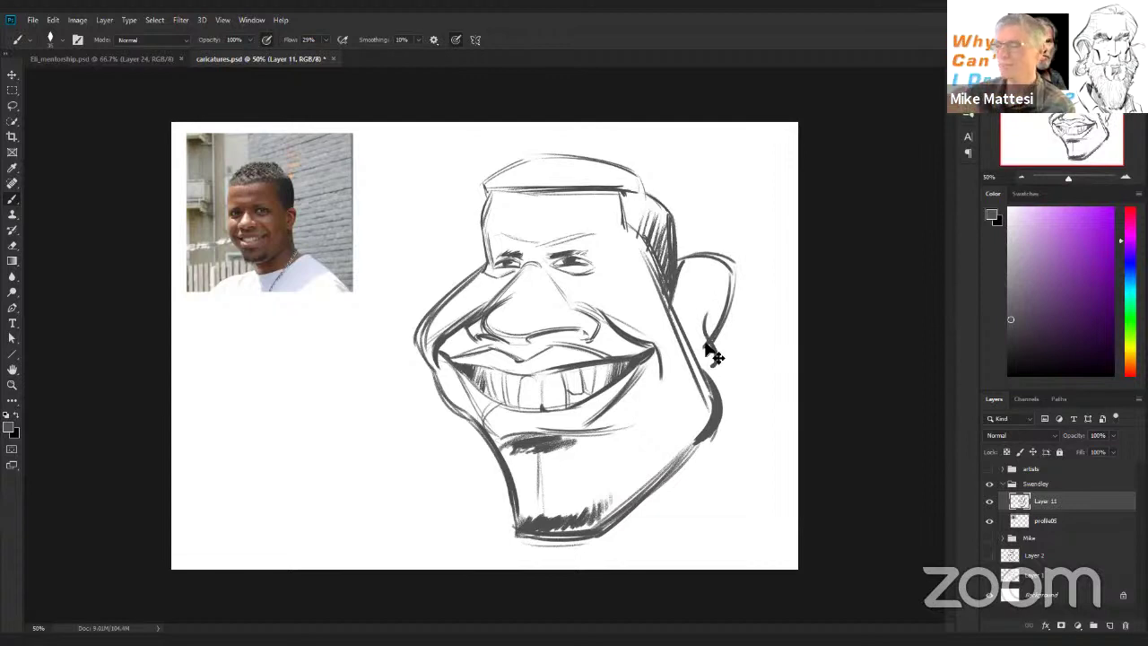
pyautogui.hotkey('ctrl', 'z')
pyautogui.moveTo(703, 327)
pyautogui.mouseDown()
pyautogui.moveTo(702, 369)
pyautogui.moveTo(715, 319)
pyautogui.mouseUp()
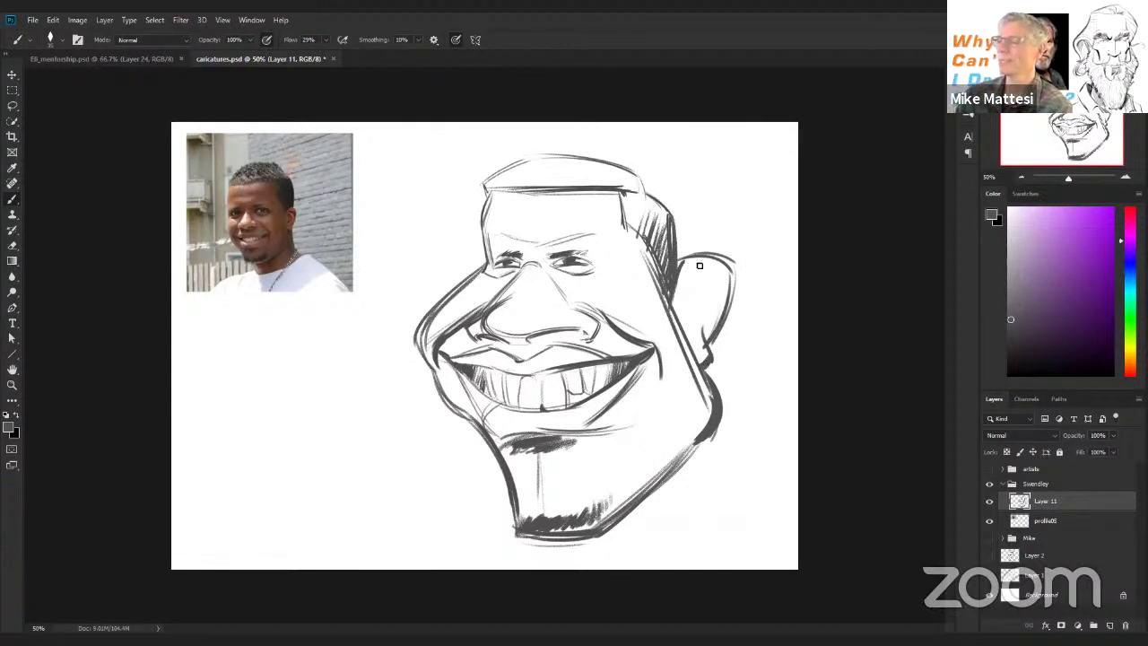
pyautogui.moveTo(691, 267)
pyautogui.mouseDown()
pyautogui.moveTo(681, 312)
pyautogui.moveTo(692, 338)
pyautogui.moveTo(687, 313)
pyautogui.mouseUp()
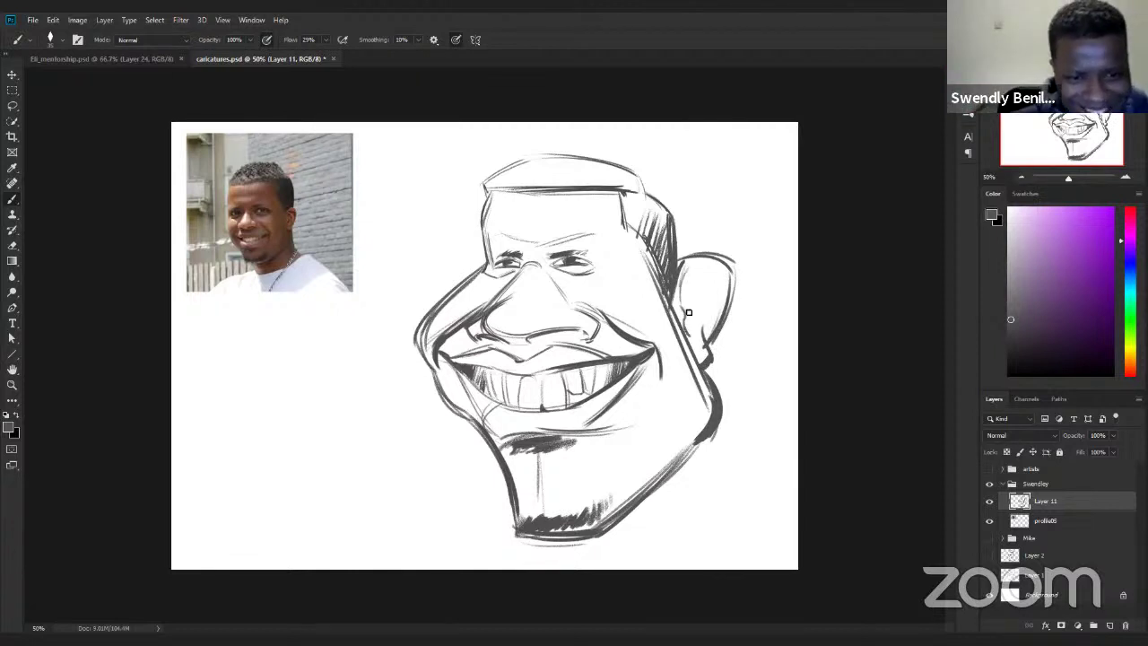
pyautogui.moveTo(731, 263)
pyautogui.mouseDown()
pyautogui.moveTo(701, 312)
pyautogui.moveTo(695, 268)
pyautogui.moveTo(714, 275)
pyautogui.moveTo(688, 327)
pyautogui.mouseUp()
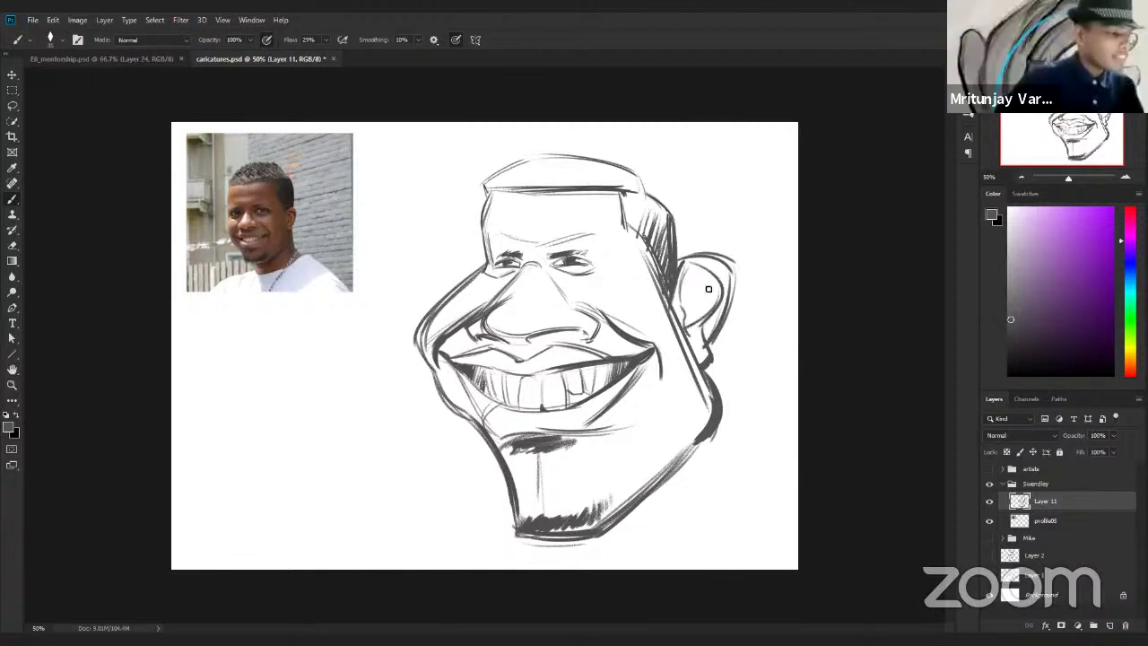
pyautogui.moveTo(759, 294); pyautogui.dragTo(682, 306)
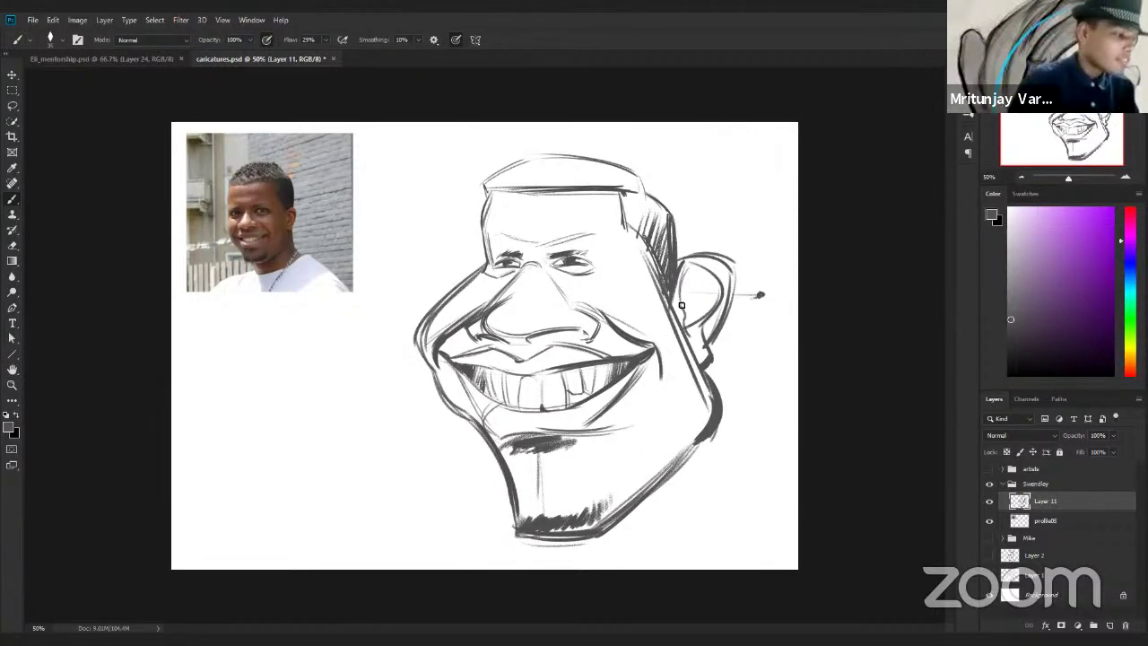
pyautogui.hotkey('ctrl', 'z')
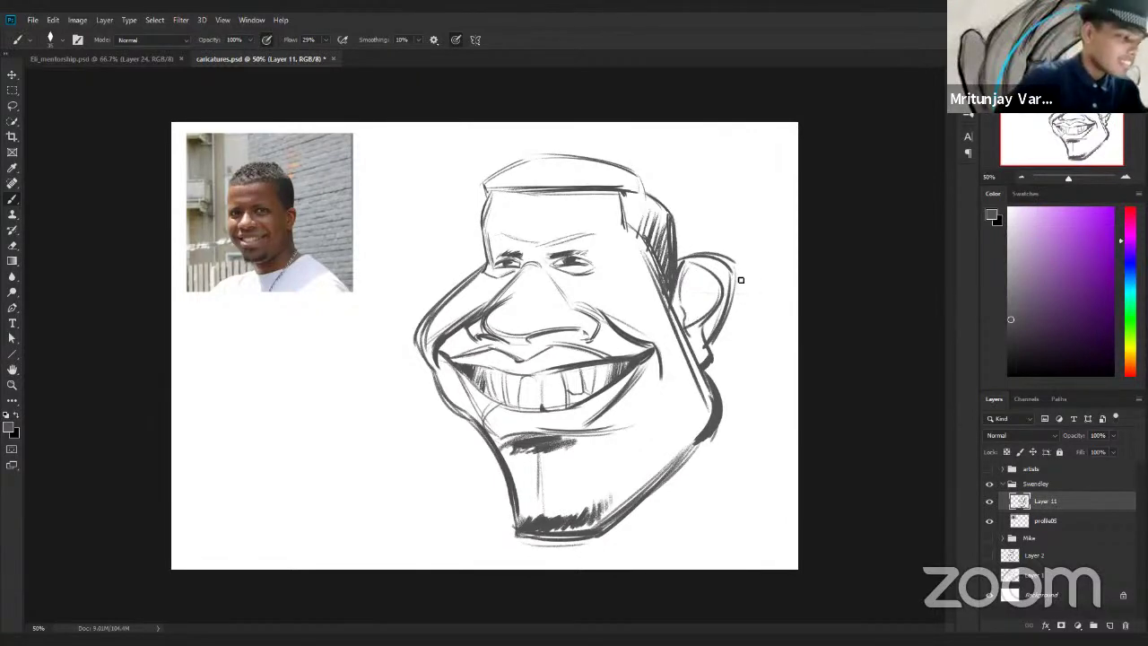
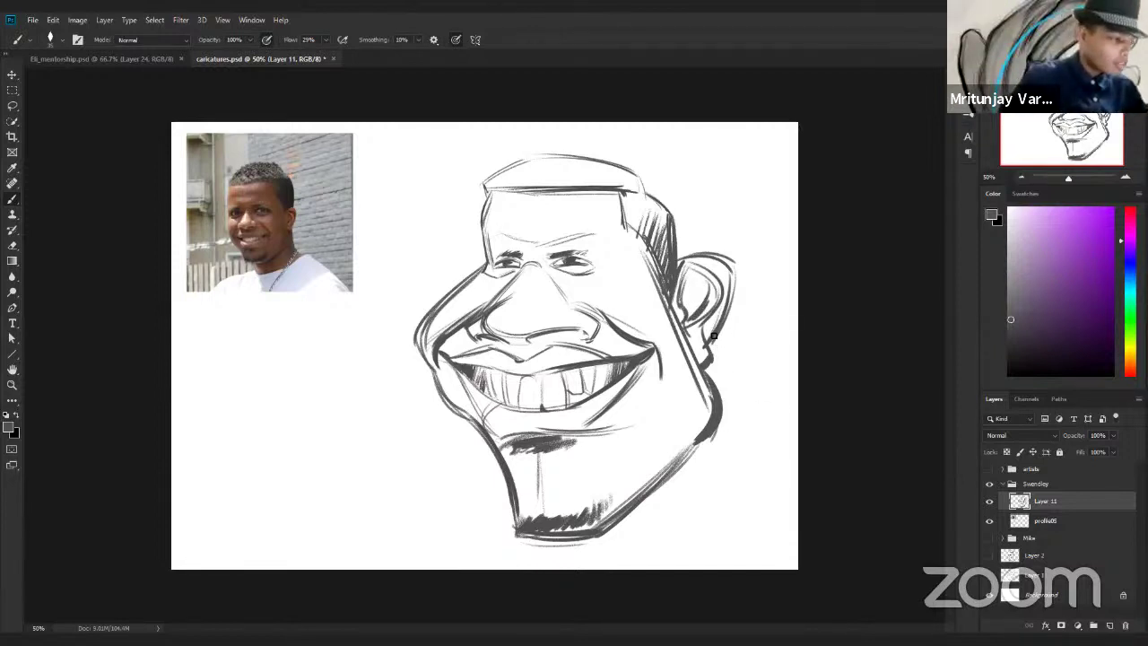
pyautogui.moveTo(714, 336)
pyautogui.mouseDown()
pyautogui.moveTo(743, 445)
pyautogui.moveTo(735, 431)
pyautogui.moveTo(747, 443)
pyautogui.moveTo(733, 412)
pyautogui.moveTo(747, 449)
pyautogui.moveTo(736, 427)
pyautogui.moveTo(759, 457)
pyautogui.mouseUp()
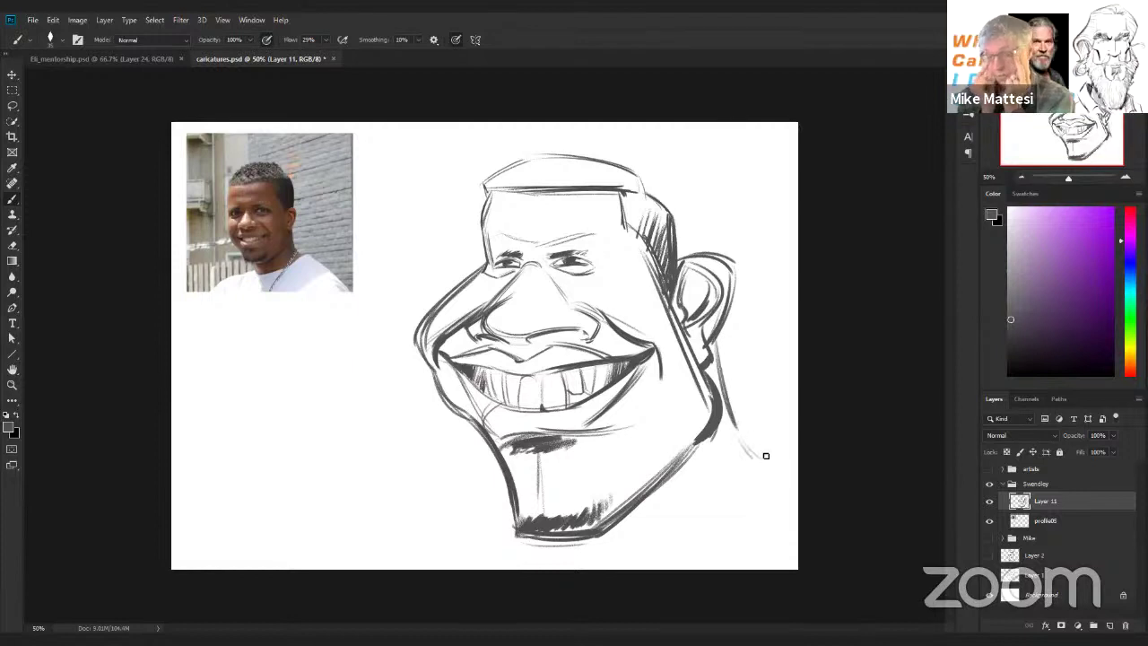
# Hatch diagonal shading across the top and side hair, and shade the upper lip.
pyautogui.moveTo(487, 185)
pyautogui.mouseDown()
pyautogui.moveTo(552, 158)
pyautogui.moveTo(608, 163)
pyautogui.mouseUp()
pyautogui.moveTo(538, 191)
pyautogui.mouseDown()
pyautogui.moveTo(609, 164)
pyautogui.moveTo(556, 189)
pyautogui.moveTo(624, 180)
pyautogui.moveTo(628, 210)
pyautogui.moveTo(663, 212)
pyautogui.moveTo(633, 232)
pyautogui.moveTo(668, 237)
pyautogui.mouseUp()
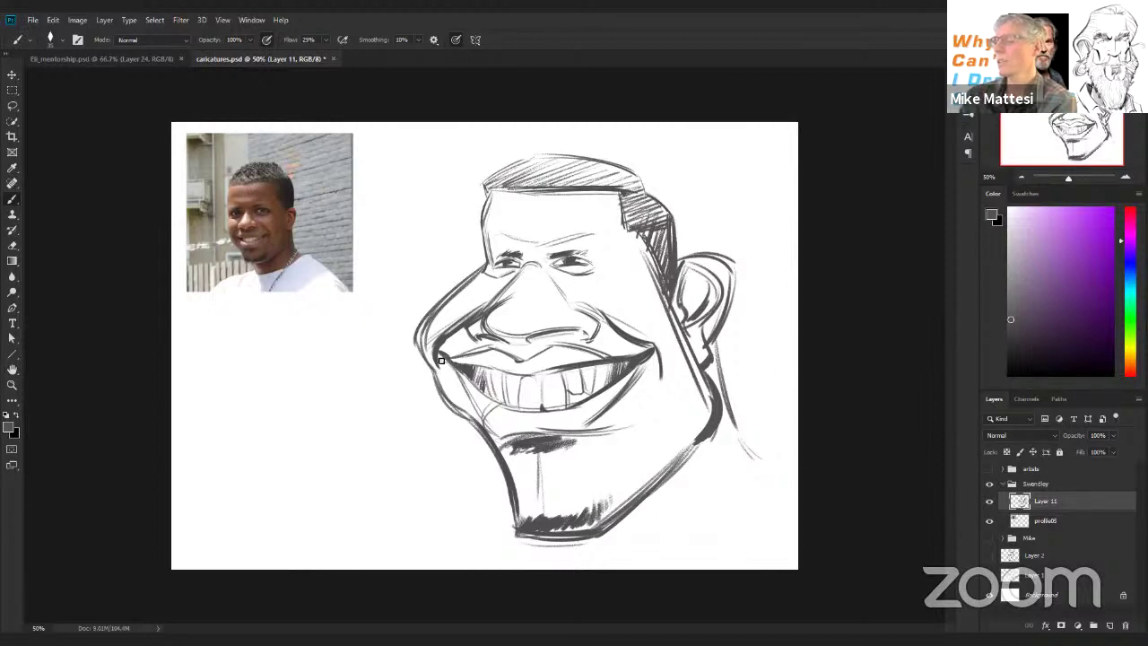
pyautogui.moveTo(453, 361)
pyautogui.mouseDown()
pyautogui.moveTo(491, 357)
pyautogui.moveTo(472, 368)
pyautogui.moveTo(510, 362)
pyautogui.moveTo(497, 374)
pyautogui.moveTo(582, 348)
pyautogui.moveTo(519, 372)
pyautogui.moveTo(585, 354)
pyautogui.moveTo(547, 369)
pyautogui.moveTo(597, 359)
pyautogui.moveTo(574, 363)
pyautogui.moveTo(643, 405)
pyautogui.mouseUp()
# Use Free Transform to shift the caricature drawing up and to the left on the canvas.
pyautogui.hotkey('ctrl', 'space')
pyautogui.hotkey('ctrl', 't')
pyautogui.moveTo(552, 384); pyautogui.dragTo(512, 370)
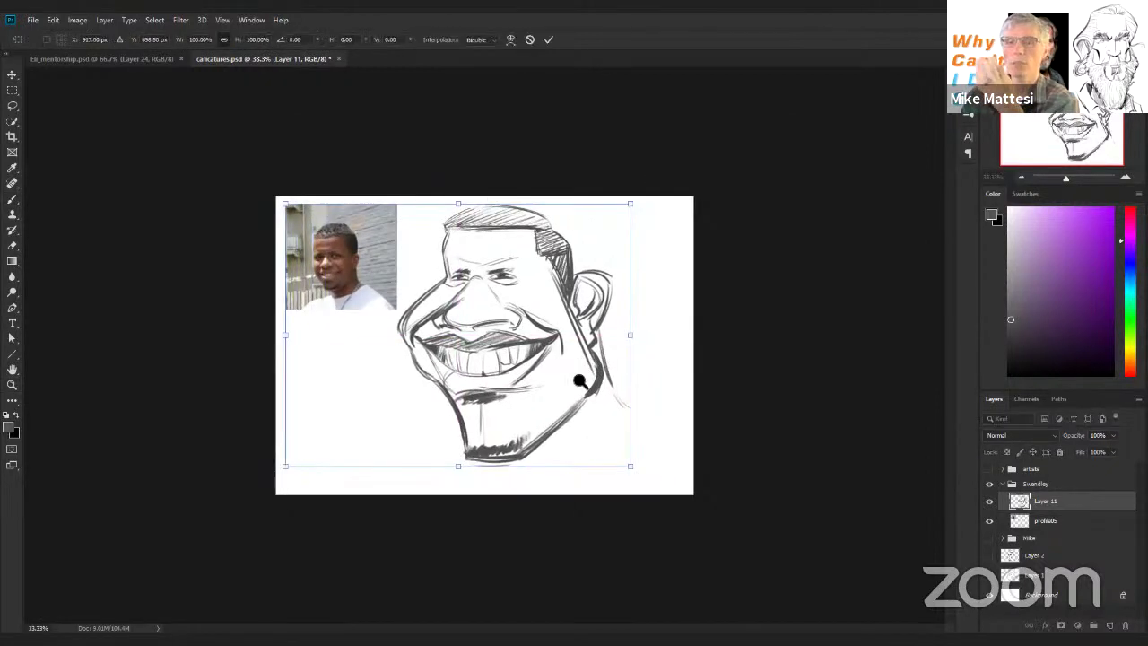
pyautogui.press('Return')
pyautogui.press('b')
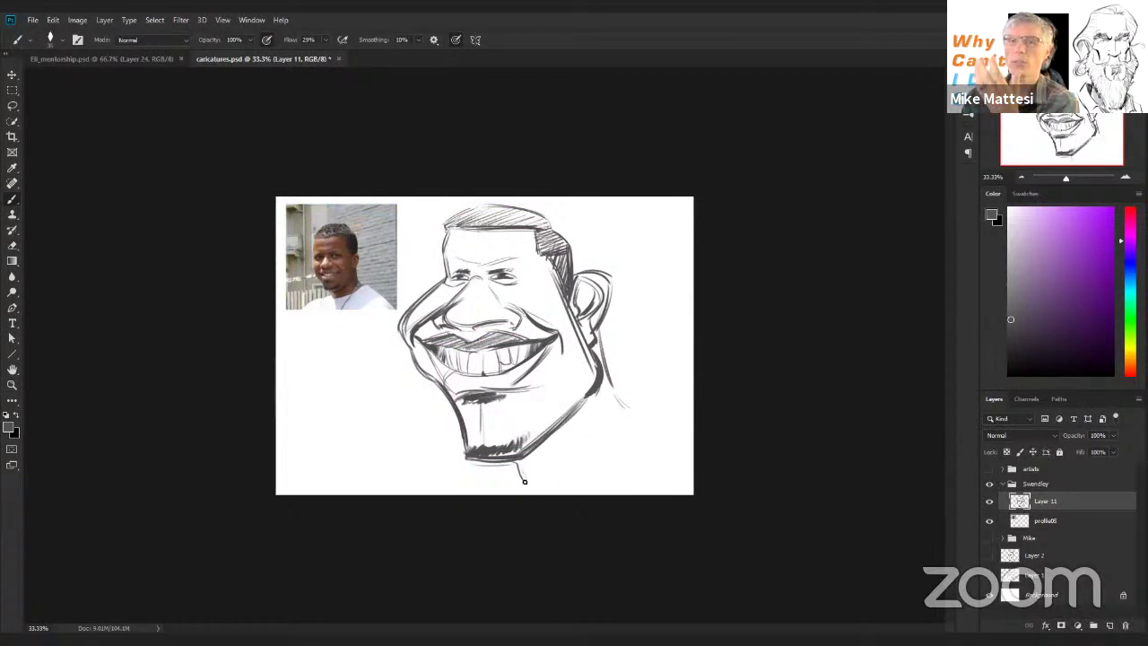
# Draw the shirt's curved neckline below the jaw and a linked chain necklace hanging around the neck.
pyautogui.moveTo(522, 478); pyautogui.dragTo(686, 413)
pyautogui.moveTo(576, 470); pyautogui.dragTo(687, 415)
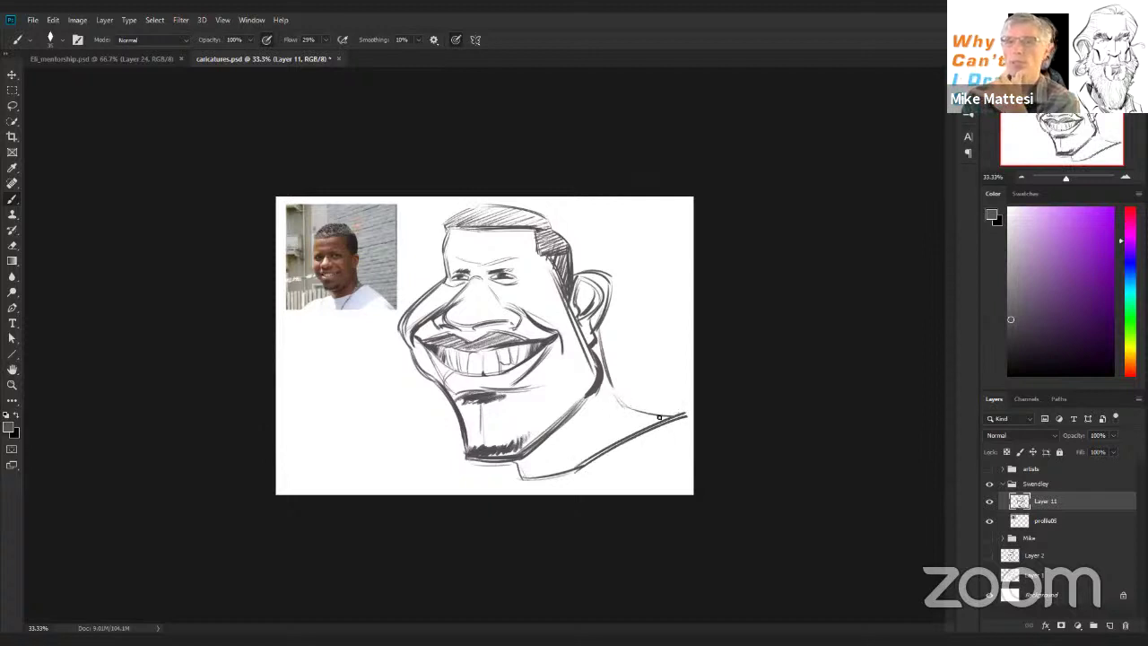
pyautogui.moveTo(611, 389)
pyautogui.mouseDown()
pyautogui.moveTo(630, 412)
pyautogui.moveTo(599, 450)
pyautogui.moveTo(618, 419)
pyautogui.moveTo(616, 430)
pyautogui.mouseUp()
pyautogui.hotkey('ctrl', 'z')
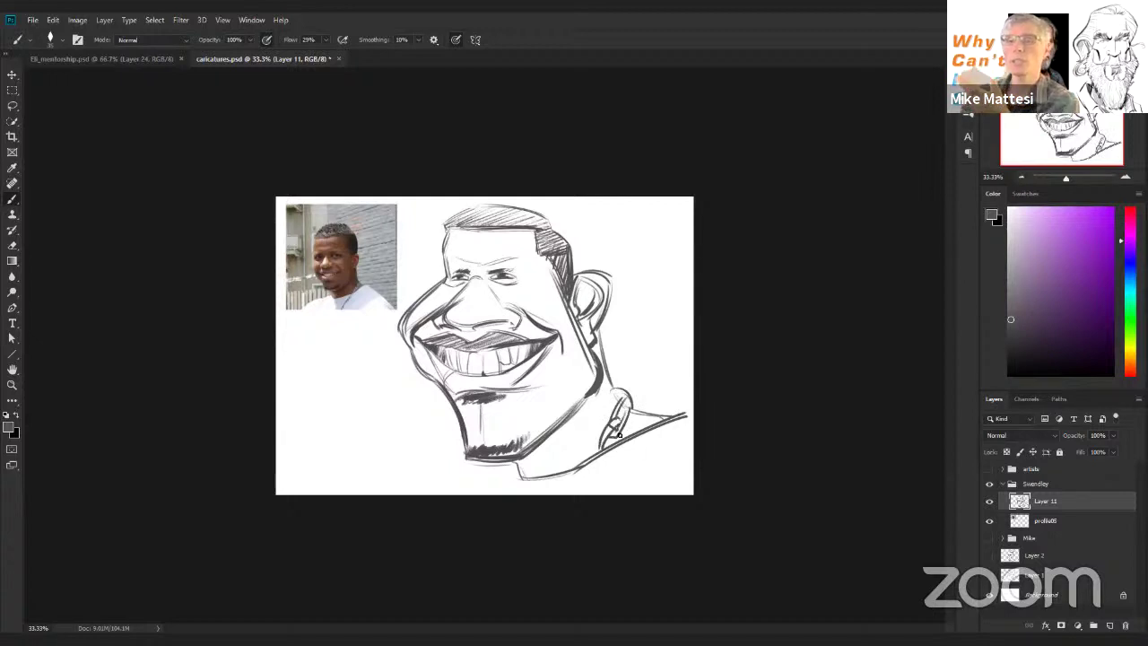
pyautogui.moveTo(594, 469)
pyautogui.mouseDown()
pyautogui.moveTo(604, 462)
pyautogui.moveTo(572, 494)
pyautogui.moveTo(514, 494)
pyautogui.mouseUp()
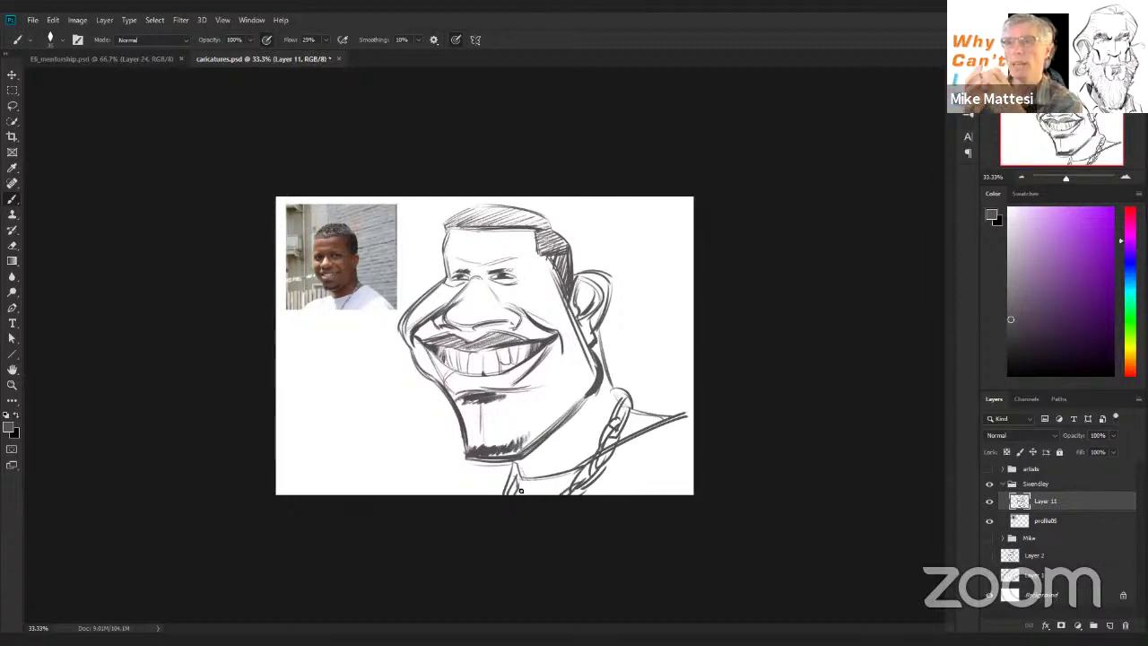
# Add angled left shoulder lines below the chin and curved contour strokes for the right shoulder.
pyautogui.press('z')
pyautogui.moveTo(624, 467); pyautogui.dragTo(642, 458)
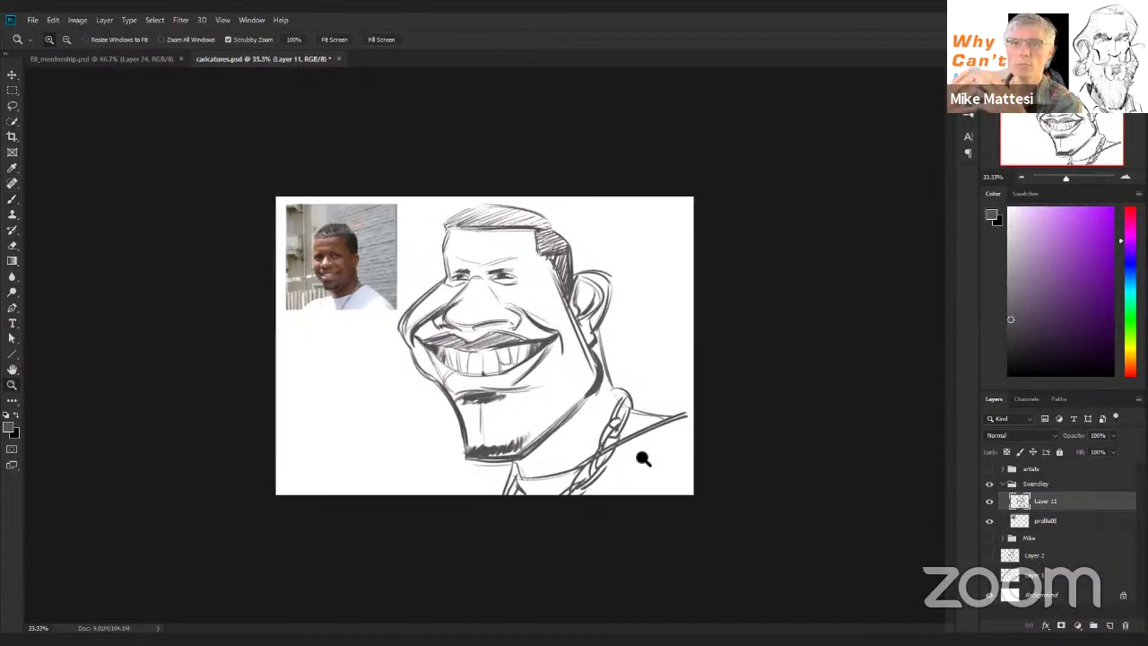
pyautogui.click(644, 458)
pyautogui.press('b')
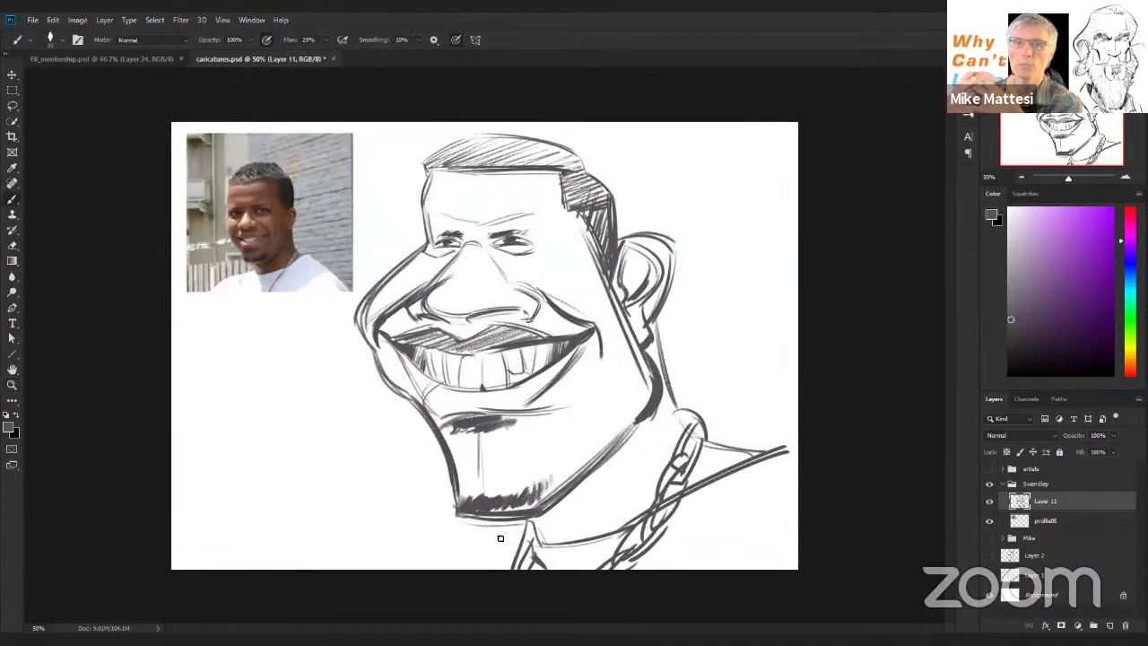
pyautogui.moveTo(500, 538); pyautogui.dragTo(528, 526)
pyautogui.moveTo(449, 556); pyautogui.dragTo(515, 531)
pyautogui.moveTo(456, 556); pyautogui.dragTo(508, 532)
pyautogui.press('z')
pyautogui.moveTo(689, 477); pyautogui.dragTo(682, 473)
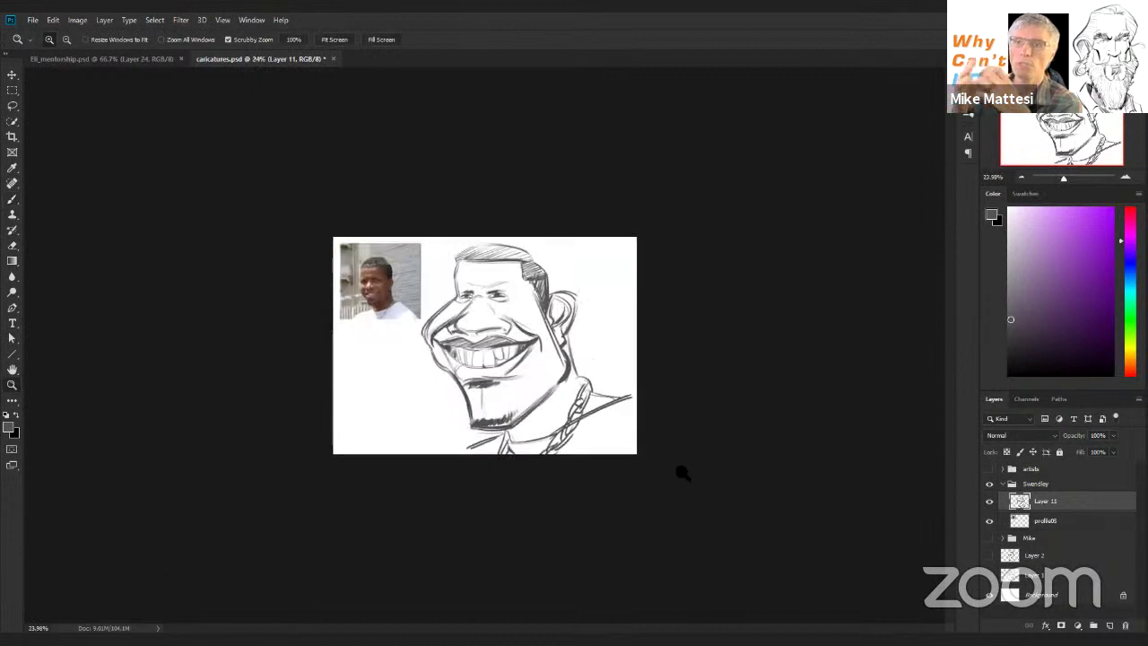
pyautogui.click(682, 473)
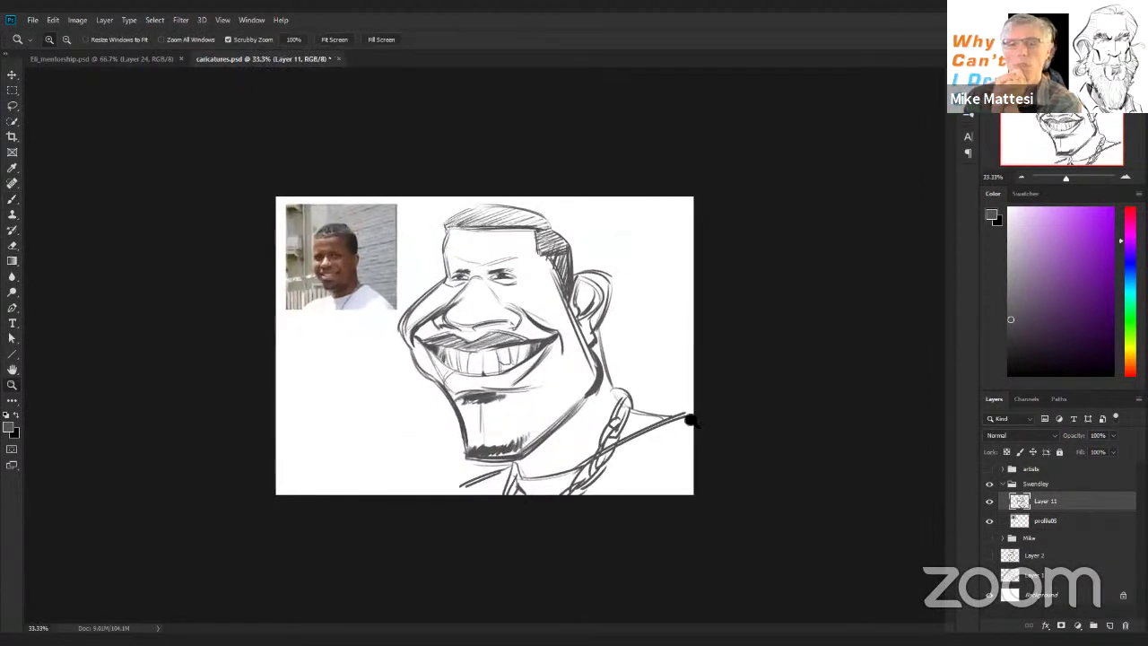
pyautogui.press('b')
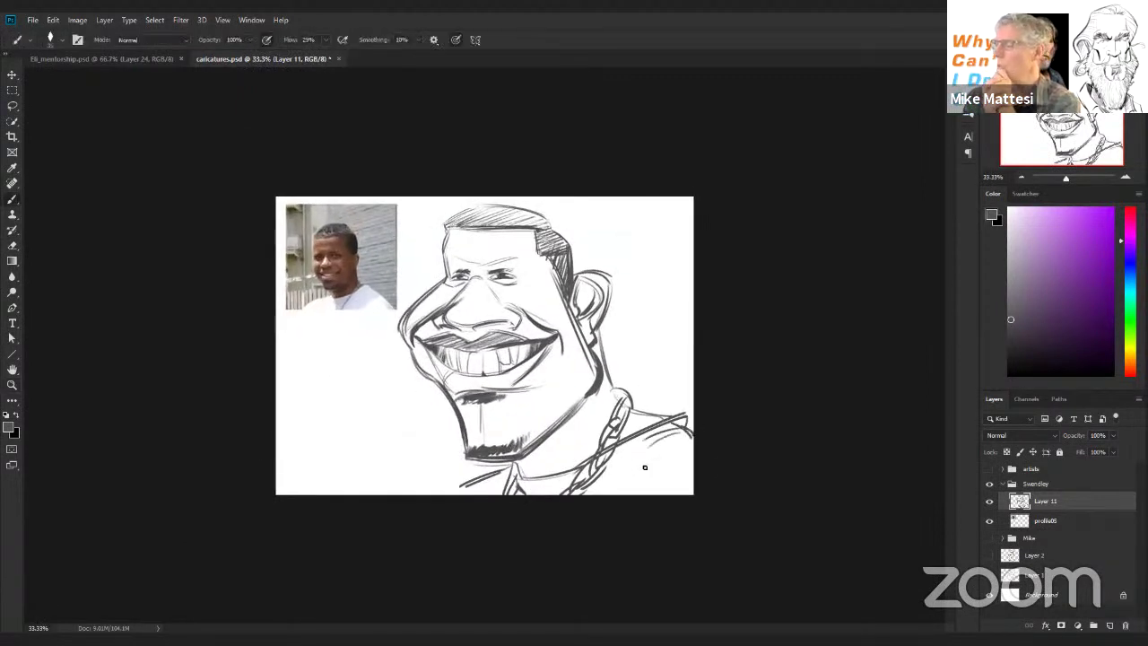
# Hide the finished caricature and its layer group, then show the capped man's group and select its Layer 3 drawing.
pyautogui.click(990, 502)
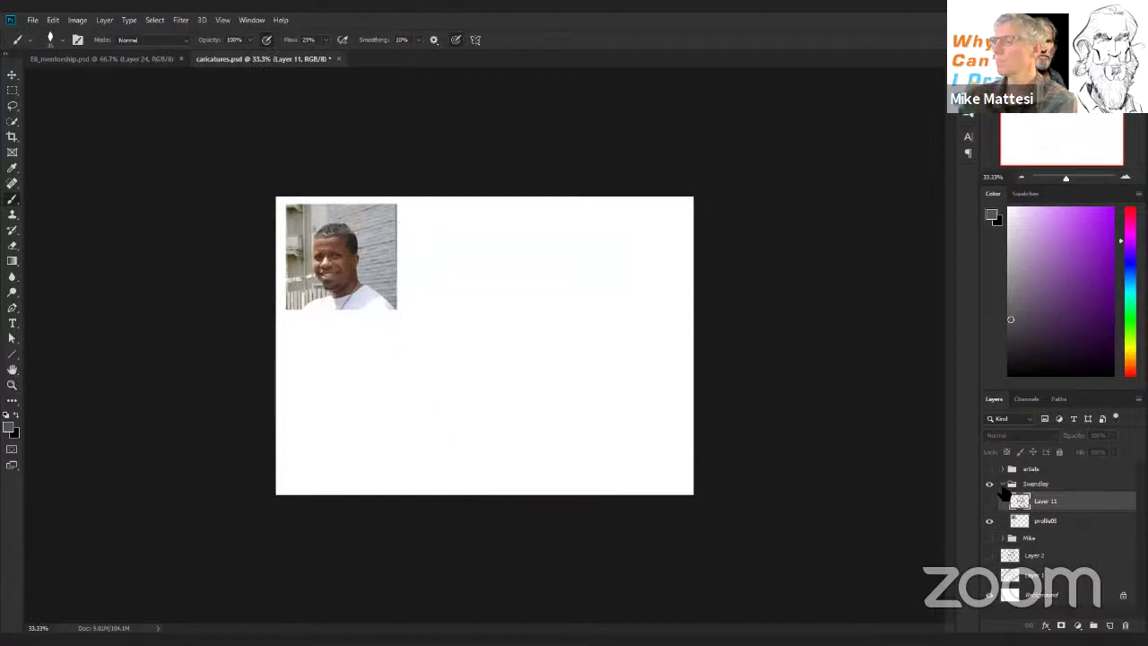
pyautogui.click(1002, 484)
pyautogui.click(989, 483)
pyautogui.click(990, 498)
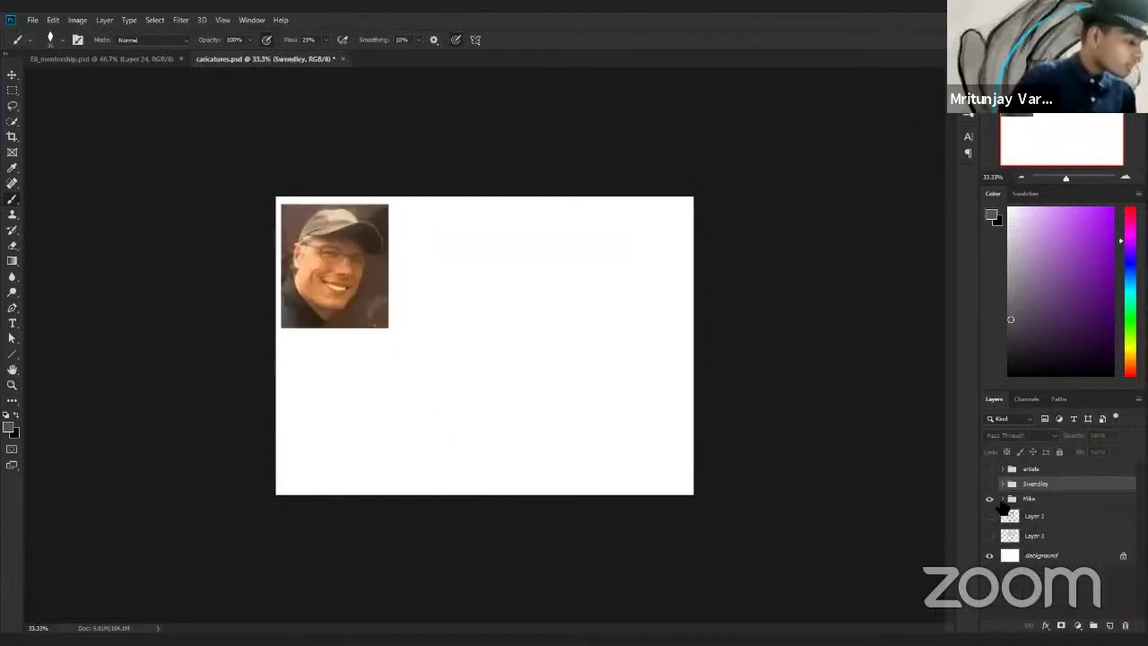
pyautogui.click(1002, 499)
pyautogui.click(988, 536)
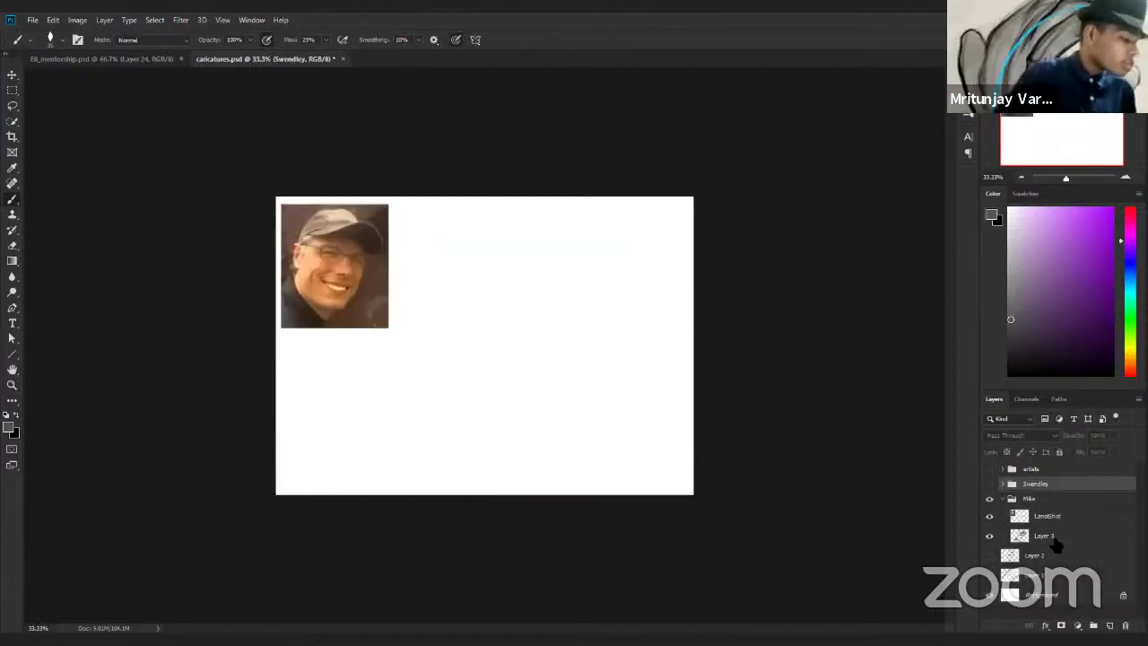
pyautogui.click(1081, 533)
pyautogui.press('z')
pyautogui.moveTo(585, 353); pyautogui.dragTo(598, 378)
pyautogui.click(600, 380)
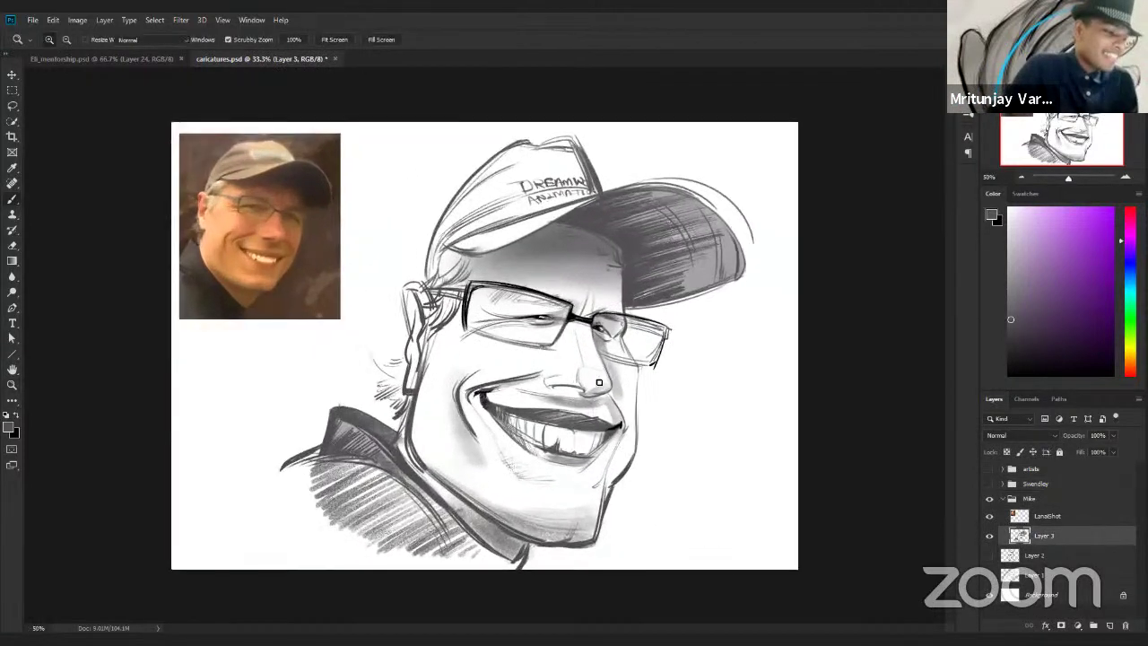
pyautogui.press('b')
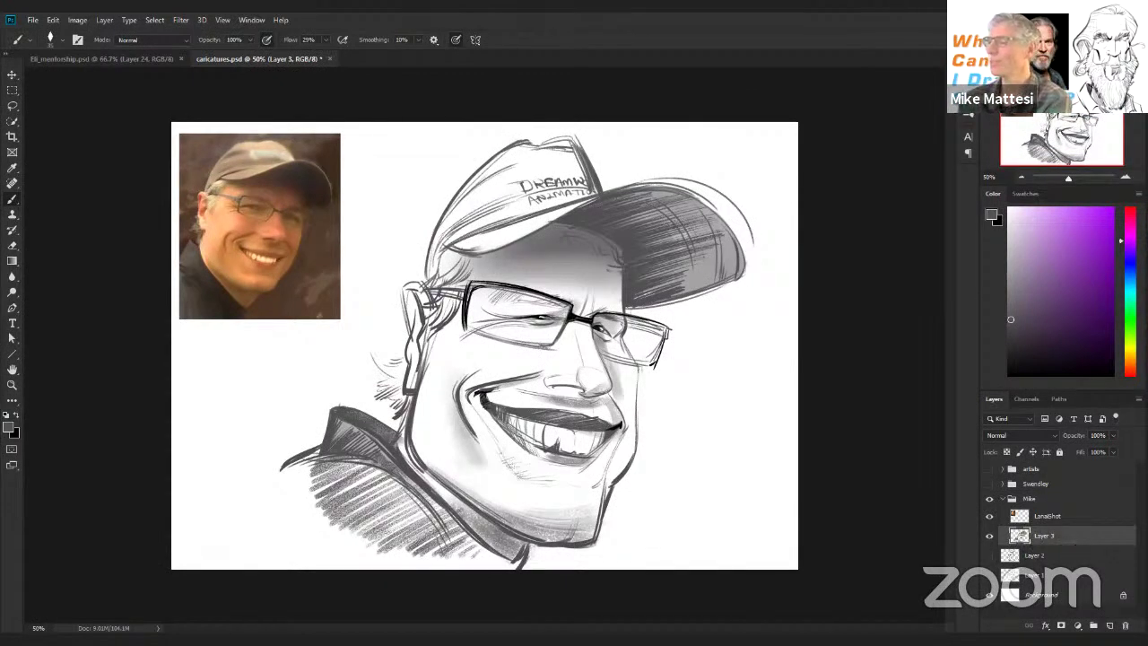
# Add a new layer above Layer 3 and sketch a tall cone shape with a rounded tip beside the capped man's caricature.
pyautogui.click(1109, 625)
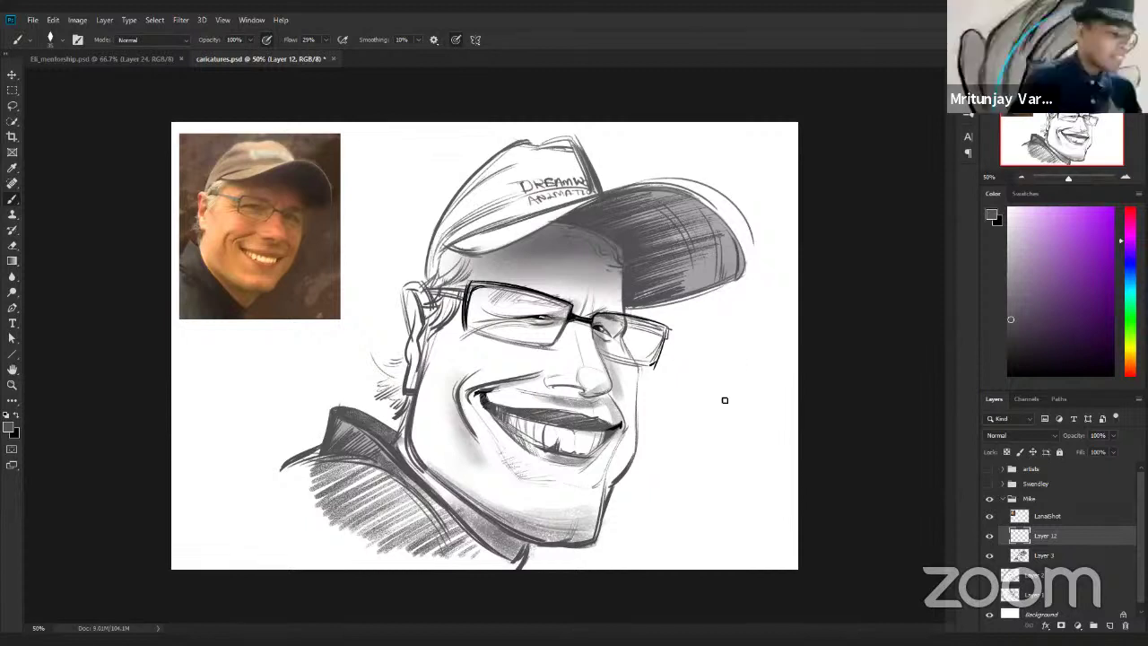
pyautogui.moveTo(744, 387); pyautogui.dragTo(719, 388)
pyautogui.moveTo(672, 476); pyautogui.dragTo(731, 370)
pyautogui.moveTo(666, 478)
pyautogui.mouseDown()
pyautogui.moveTo(725, 375)
pyautogui.moveTo(664, 476)
pyautogui.mouseUp()
pyautogui.moveTo(668, 491)
pyautogui.mouseDown()
pyautogui.moveTo(748, 521)
pyautogui.moveTo(739, 508)
pyautogui.mouseUp()
pyautogui.moveTo(741, 375); pyautogui.dragTo(759, 495)
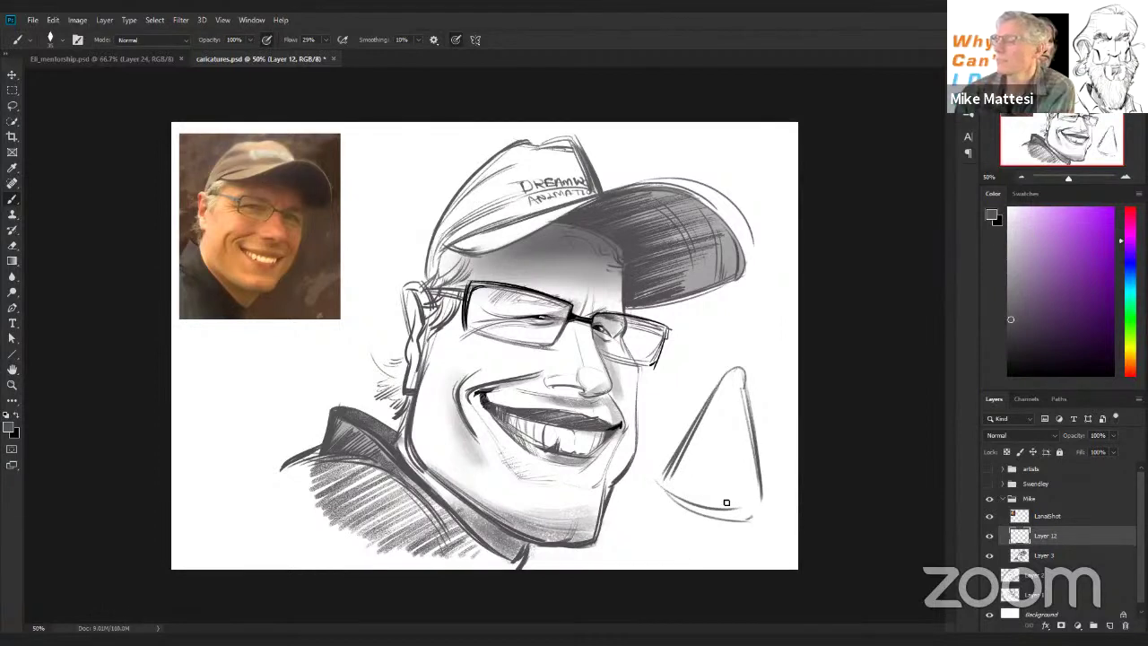
# Hide the capped man's caricature on Layer 3 and the cone sketch, then add a blank layer below the photo layer.
pyautogui.click(991, 555)
pyautogui.click(989, 536)
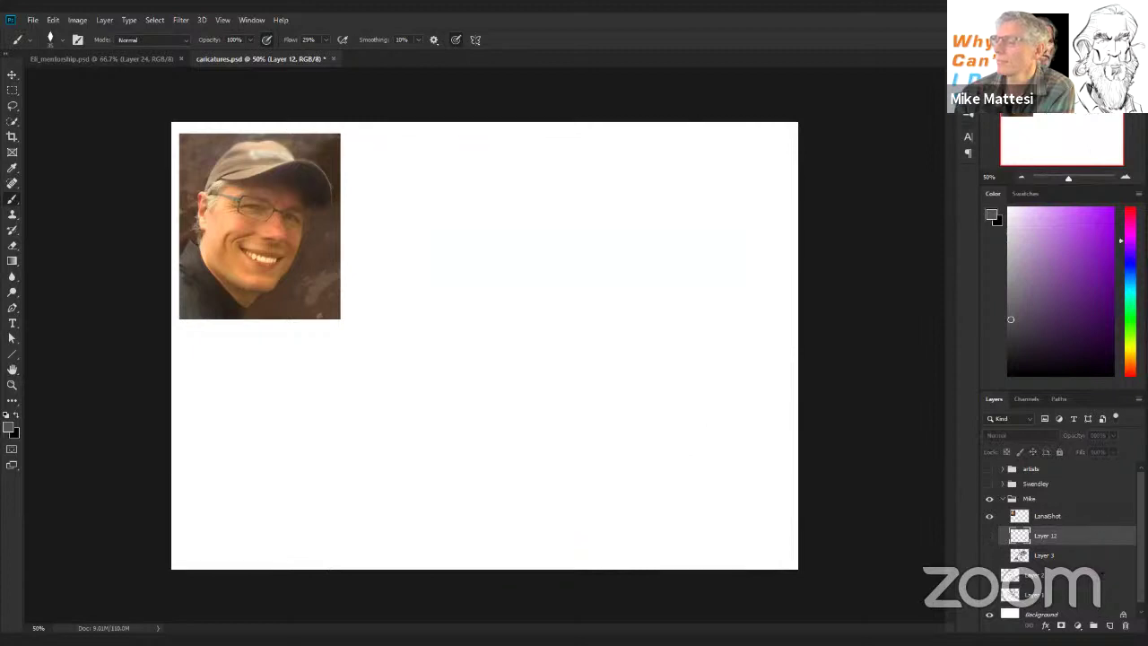
pyautogui.click(1110, 626)
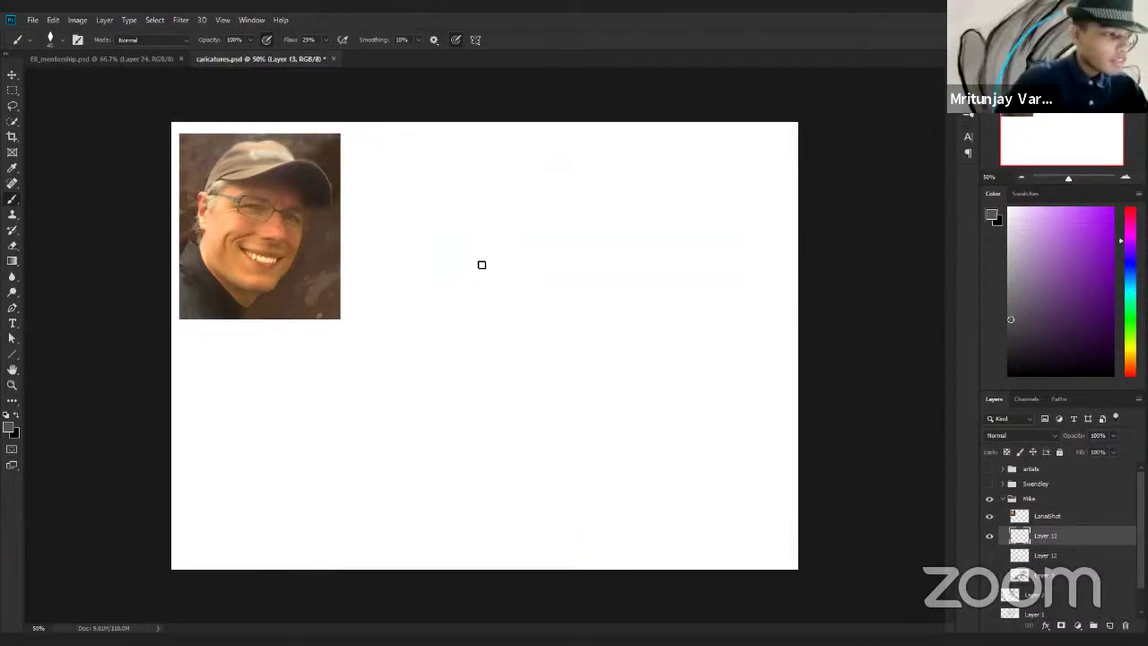
# Sketch light guide lines for a large cone-shaped head, with two slanted sides and a curved base, beside the photo.
pyautogui.moveTo(333, 434)
pyautogui.mouseDown()
pyautogui.moveTo(513, 180)
pyautogui.moveTo(320, 429)
pyautogui.moveTo(527, 528)
pyautogui.mouseUp()
pyautogui.moveTo(376, 526); pyautogui.dragTo(511, 558)
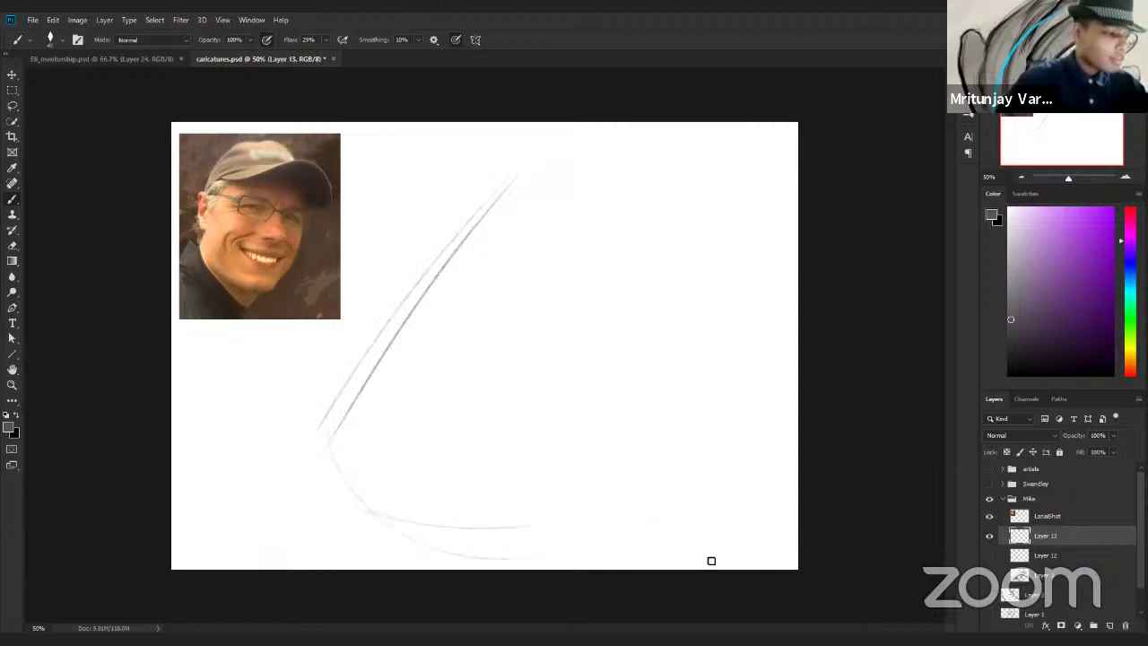
pyautogui.moveTo(639, 215); pyautogui.dragTo(693, 462)
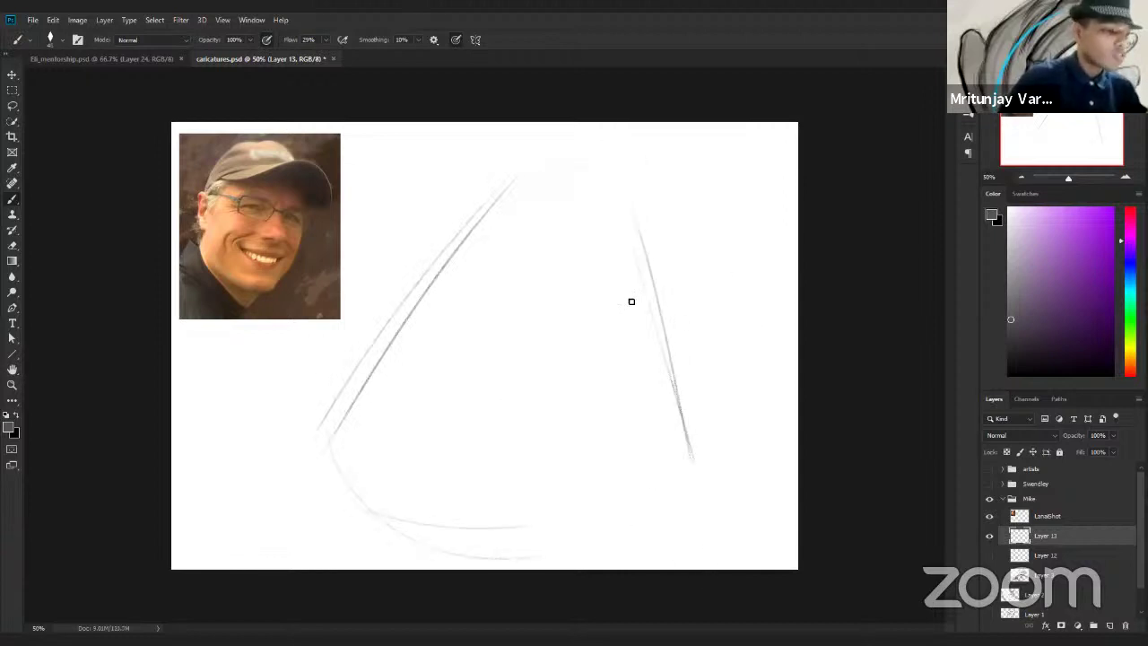
# Draw the large pointed nose with a bridge hook, a long sloping front, a rounded tip and a short nostril stroke.
pyautogui.moveTo(585, 302); pyautogui.dragTo(623, 297)
pyautogui.moveTo(583, 305)
pyautogui.mouseDown()
pyautogui.moveTo(623, 307)
pyautogui.moveTo(656, 359)
pyautogui.mouseUp()
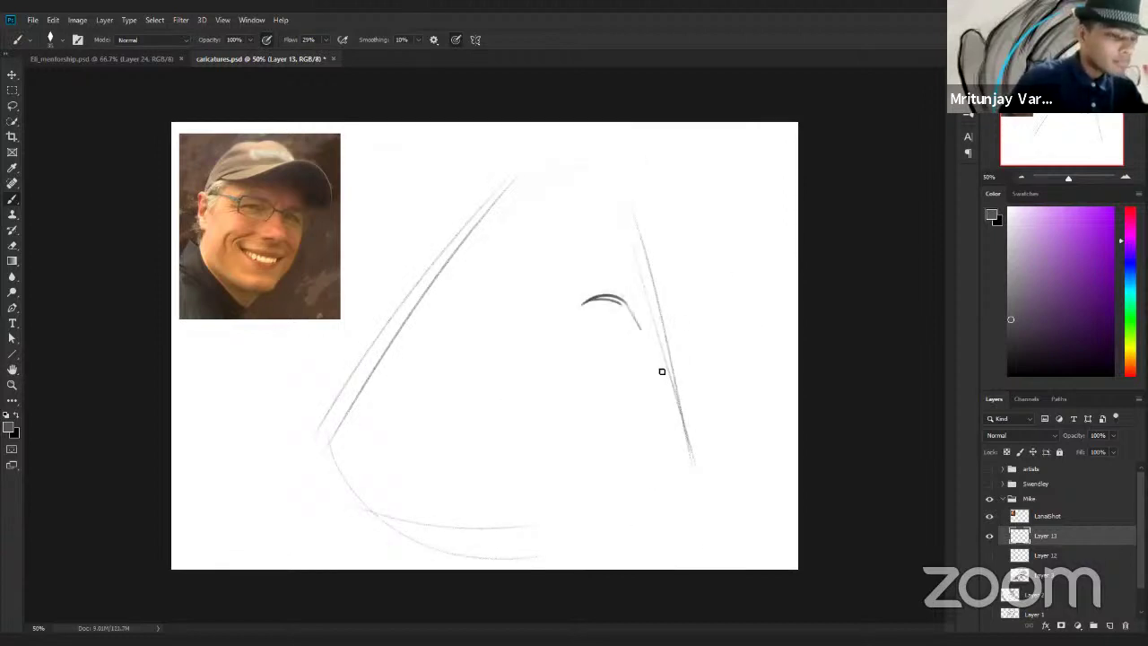
pyautogui.moveTo(625, 289); pyautogui.dragTo(698, 394)
pyautogui.moveTo(632, 427)
pyautogui.mouseDown()
pyautogui.moveTo(709, 407)
pyautogui.moveTo(675, 430)
pyautogui.moveTo(556, 426)
pyautogui.mouseUp()
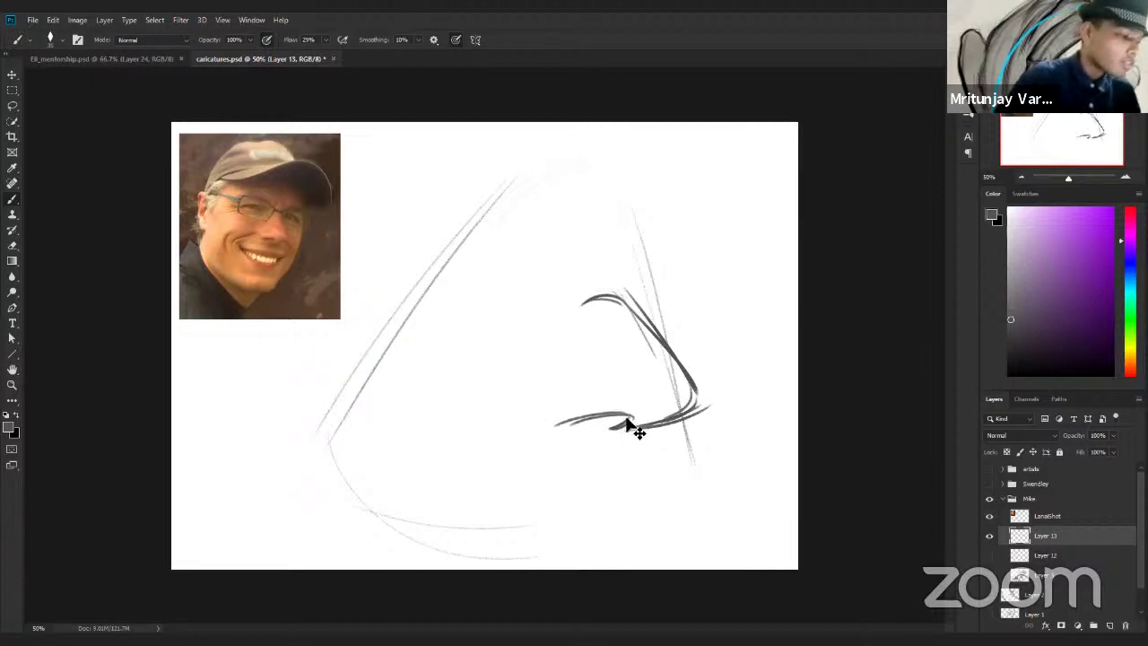
# Undo the last nostril stroke and reselect Layer 13 for drawing.
pyautogui.hotkey('ctrl', 'z')
pyautogui.keyDown('ctrl'); pyautogui.click(630, 345); pyautogui.keyUp('ctrl')
pyautogui.click(567, 244)
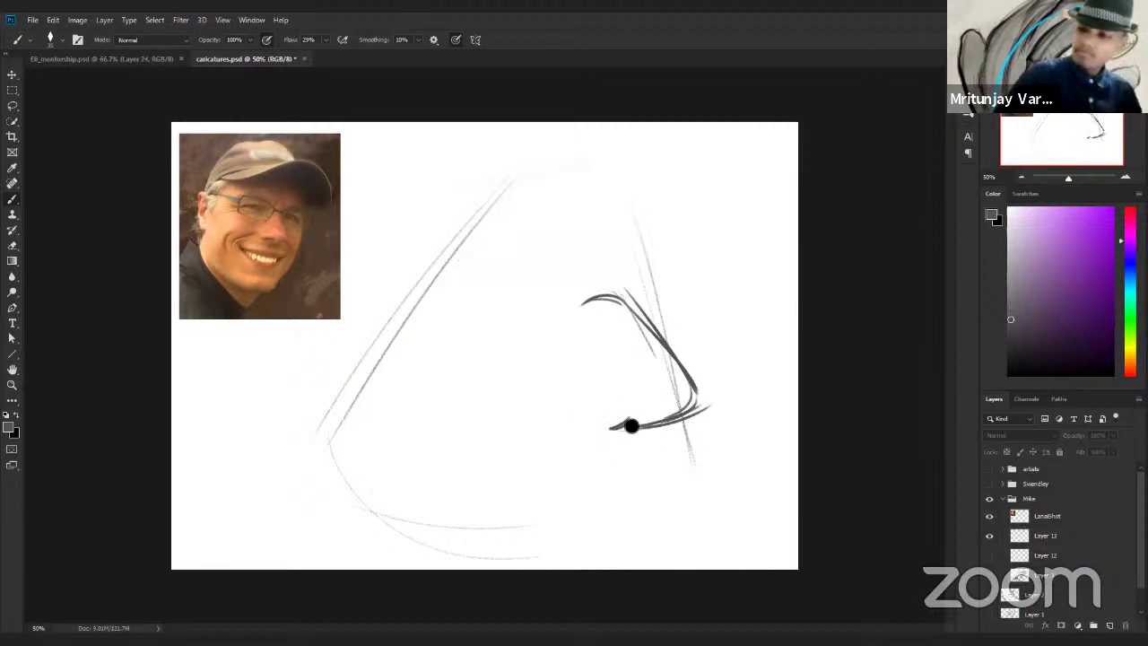
pyautogui.click(1047, 535)
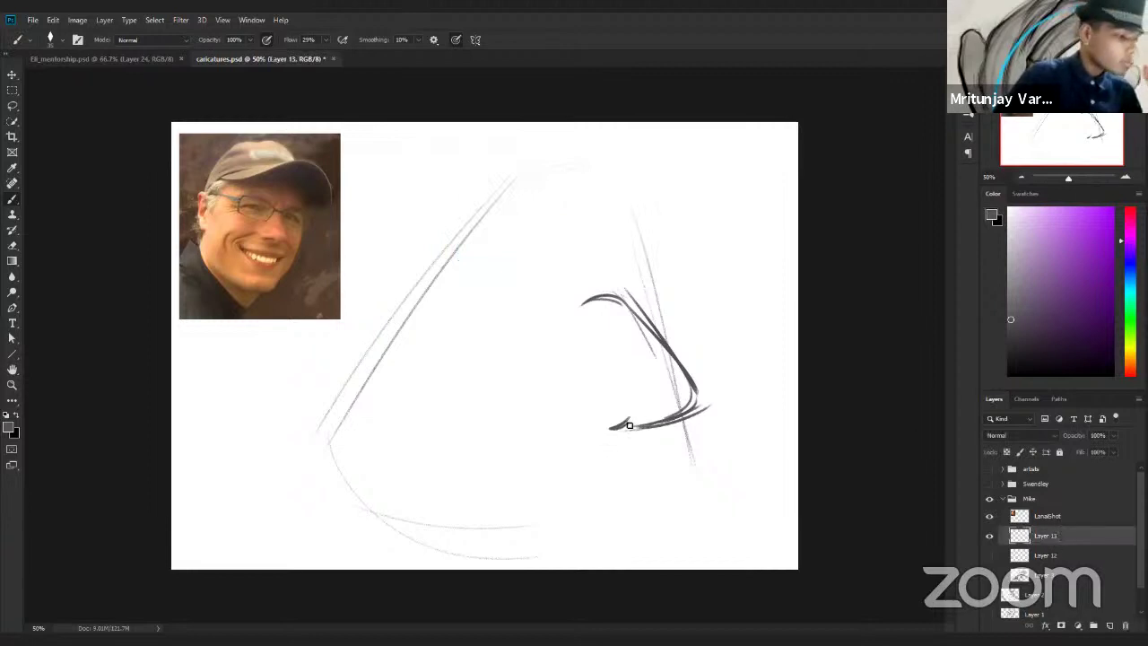
# Draw a longer curved nostril underside with its wing, darken the nose tip's underside, and erase the hook at the top of the bridge.
pyautogui.moveTo(629, 419); pyautogui.dragTo(520, 413)
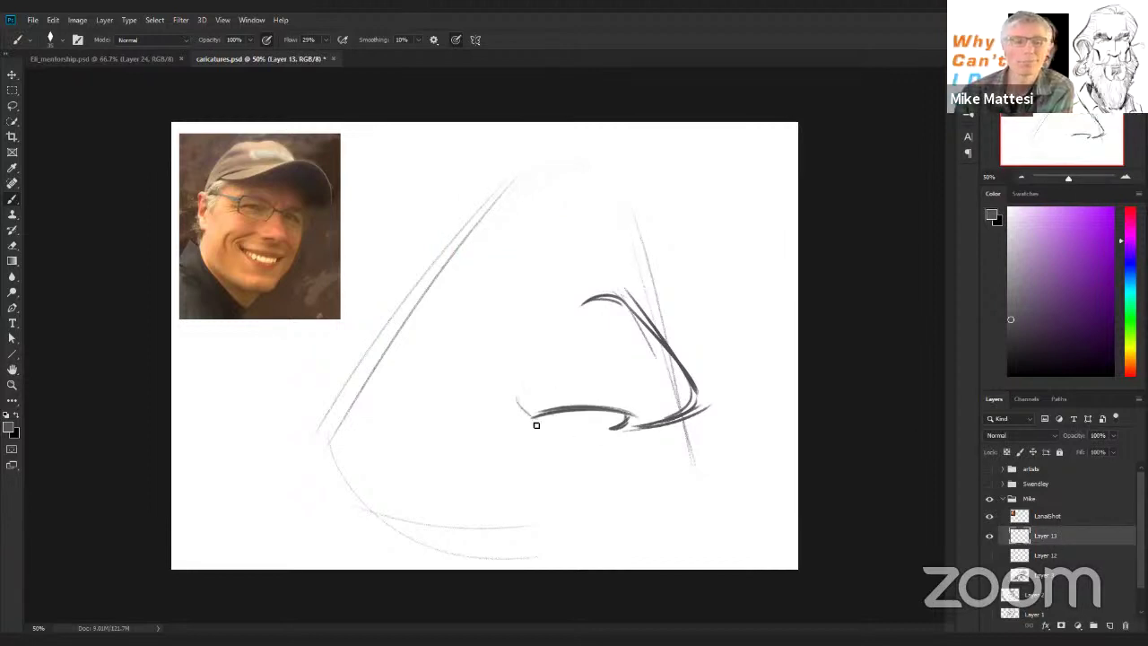
pyautogui.moveTo(536, 422)
pyautogui.mouseDown()
pyautogui.moveTo(553, 381)
pyautogui.moveTo(533, 398)
pyautogui.moveTo(610, 418)
pyautogui.moveTo(693, 397)
pyautogui.mouseUp()
pyautogui.moveTo(637, 429); pyautogui.dragTo(690, 415)
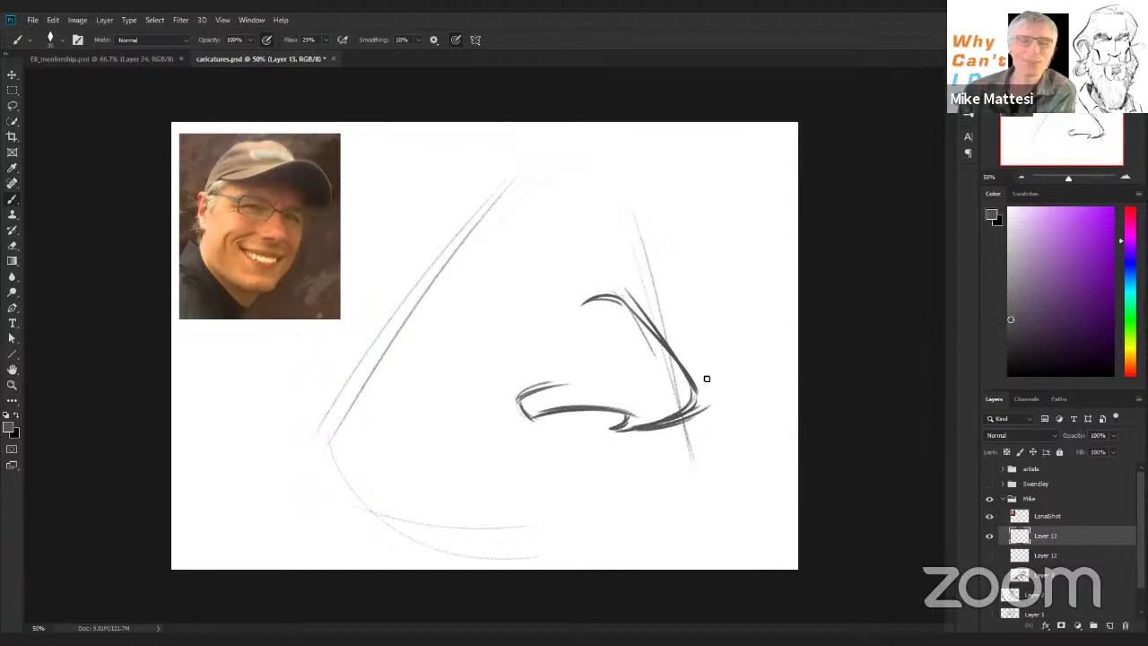
pyautogui.moveTo(587, 298)
pyautogui.mouseDown()
pyautogui.moveTo(634, 300)
pyautogui.moveTo(608, 318)
pyautogui.mouseUp()
pyautogui.press('e')
pyautogui.press('b')
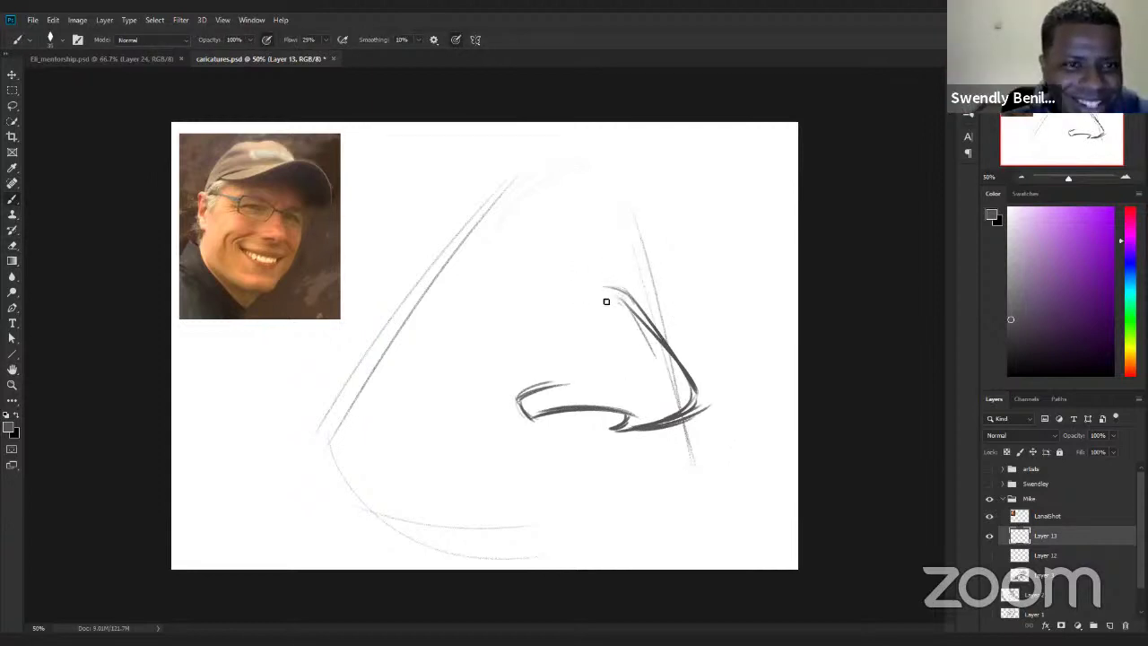
# Draw the large, tilted rectangular near lens of the glasses across the upper face.
pyautogui.moveTo(601, 260)
pyautogui.mouseDown()
pyautogui.moveTo(607, 282)
pyautogui.moveTo(574, 329)
pyautogui.moveTo(603, 277)
pyautogui.moveTo(362, 217)
pyautogui.moveTo(364, 292)
pyautogui.mouseUp()
pyautogui.moveTo(384, 210); pyautogui.dragTo(379, 307)
pyautogui.moveTo(419, 205)
pyautogui.mouseDown()
pyautogui.moveTo(606, 260)
pyautogui.moveTo(508, 218)
pyautogui.mouseUp()
pyautogui.moveTo(567, 338)
pyautogui.mouseDown()
pyautogui.moveTo(418, 312)
pyautogui.moveTo(387, 294)
pyautogui.mouseUp()
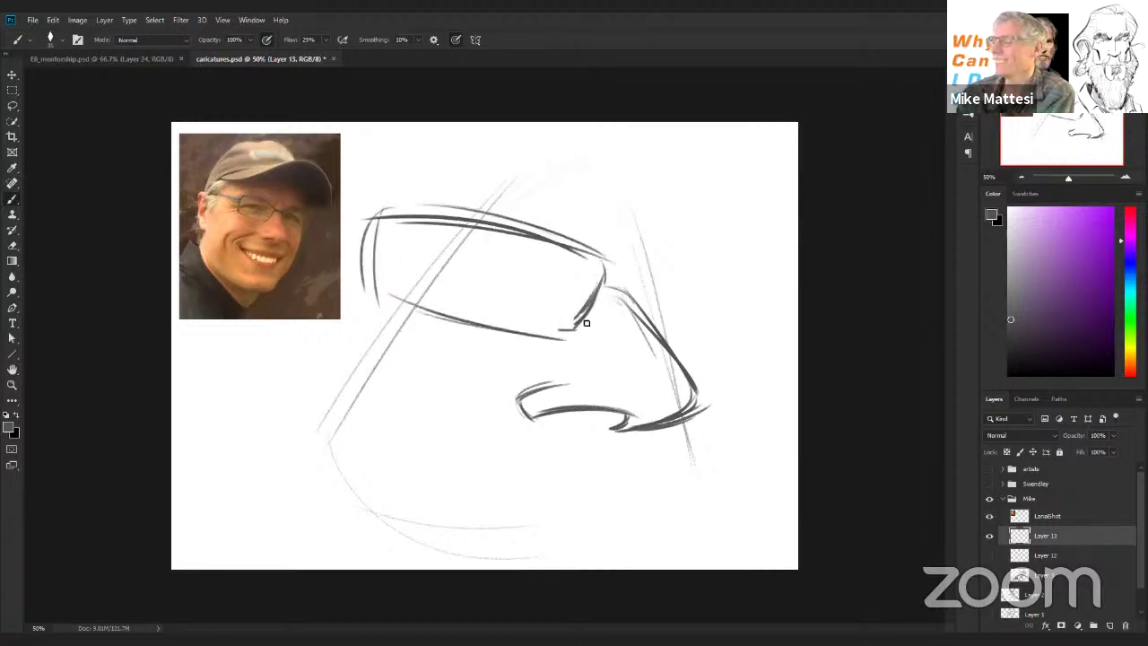
# Add the glasses' bridge and the smaller far lens, and reinforce the line under the nose tip.
pyautogui.moveTo(605, 275); pyautogui.dragTo(736, 296)
pyautogui.moveTo(653, 265)
pyautogui.mouseDown()
pyautogui.moveTo(759, 300)
pyautogui.moveTo(731, 375)
pyautogui.mouseUp()
pyautogui.moveTo(755, 304); pyautogui.dragTo(727, 363)
pyautogui.moveTo(646, 347); pyautogui.dragTo(741, 376)
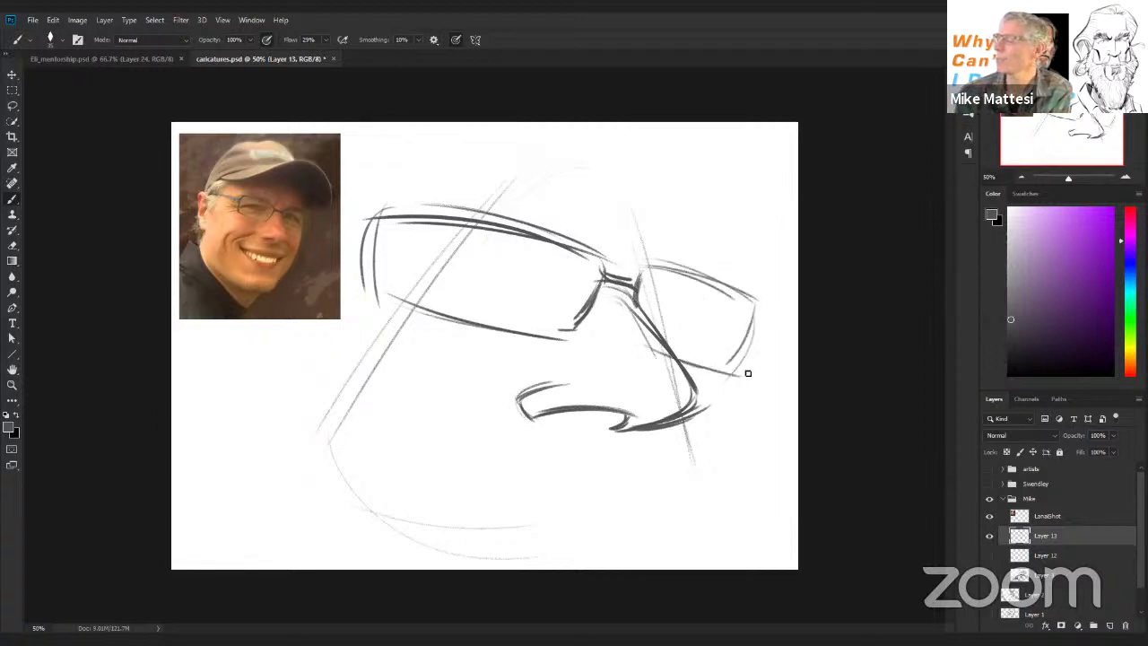
pyautogui.moveTo(617, 431); pyautogui.dragTo(652, 433)
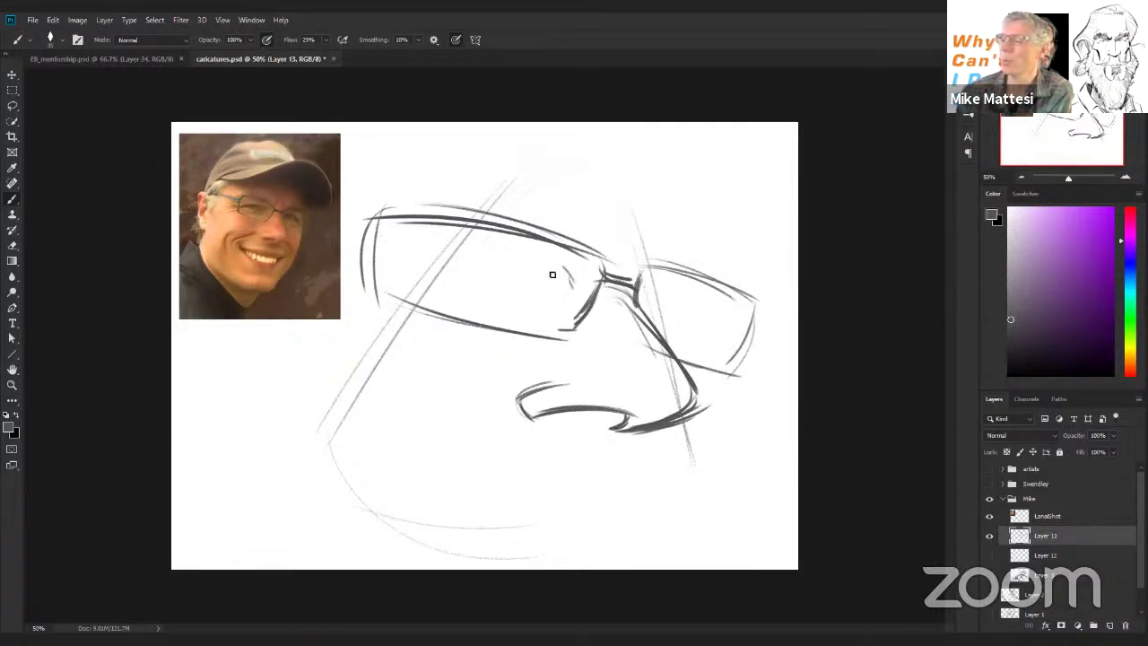
# Draw the squinting near eye with a thick lid line and outer creases, and mark the far eye's inner corner.
pyautogui.moveTo(481, 265)
pyautogui.mouseDown()
pyautogui.moveTo(583, 276)
pyautogui.moveTo(572, 285)
pyautogui.mouseUp()
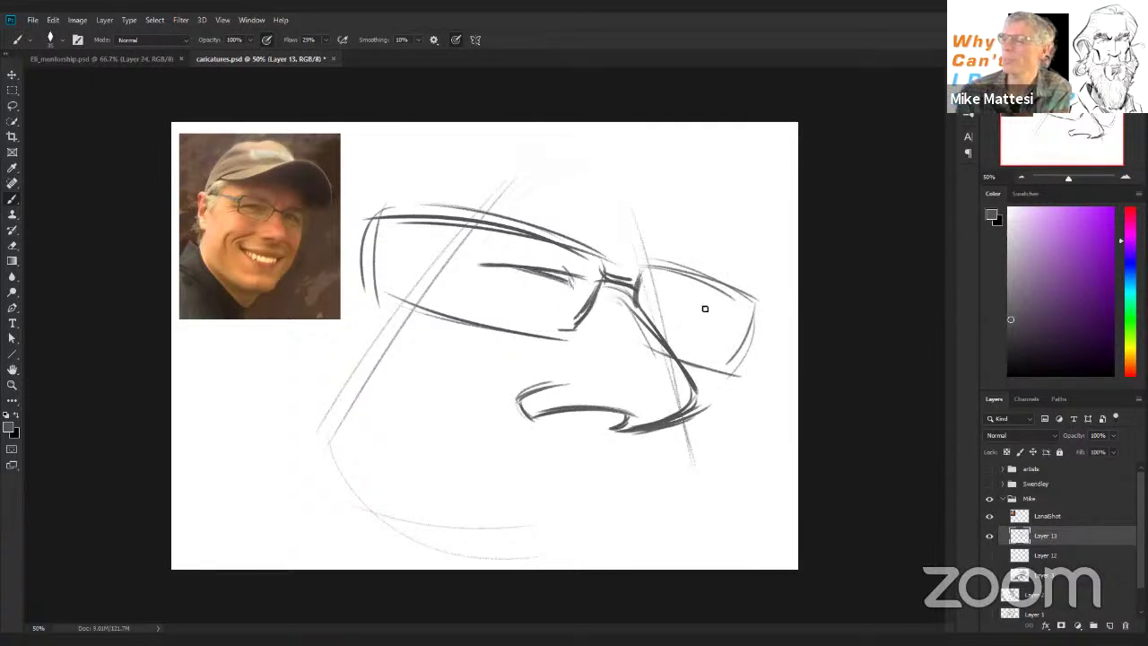
pyautogui.moveTo(642, 291)
pyautogui.mouseDown()
pyautogui.moveTo(678, 314)
pyautogui.moveTo(660, 305)
pyautogui.mouseUp()
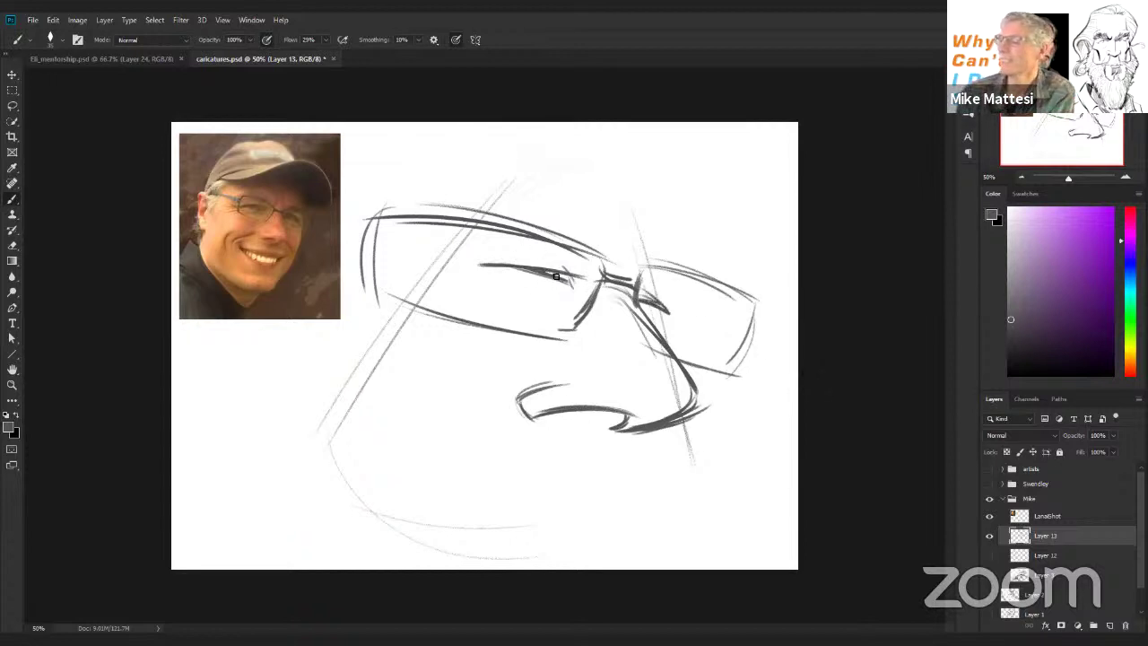
pyautogui.moveTo(526, 266); pyautogui.dragTo(566, 271)
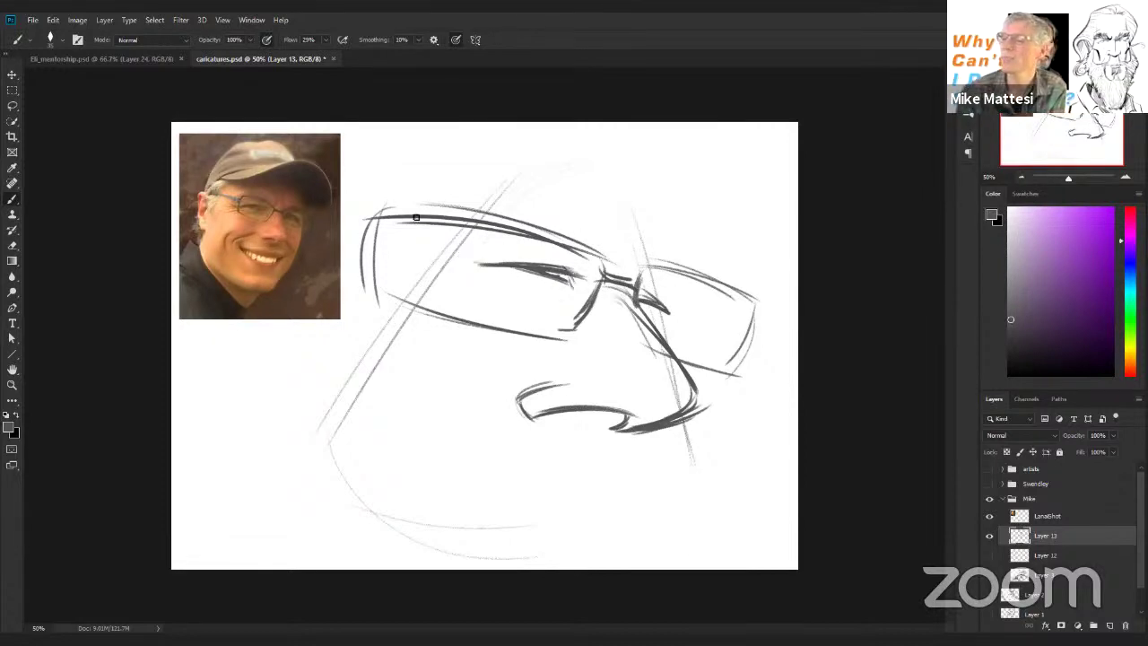
pyautogui.moveTo(429, 258); pyautogui.dragTo(493, 255)
pyautogui.moveTo(418, 271); pyautogui.dragTo(517, 267)
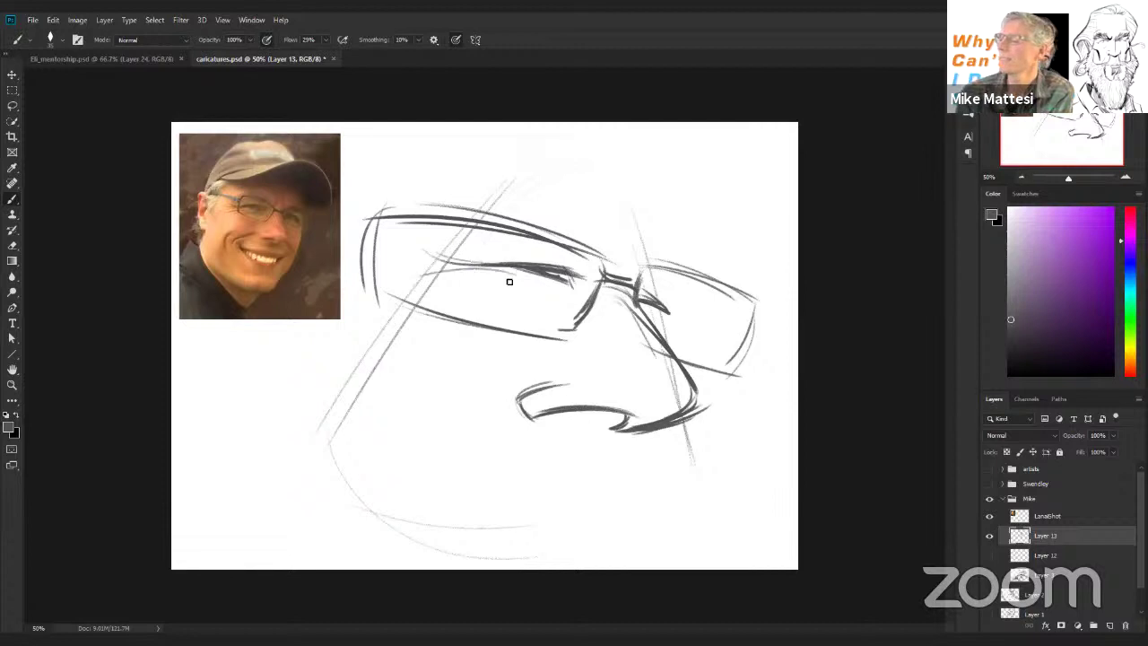
# Add curved fold lines under the near eye, extend its outer lid crease, and sketch the eyebrow along the glasses' upper rim.
pyautogui.moveTo(432, 284); pyautogui.dragTo(504, 278)
pyautogui.hotkey('ctrl', 'z')
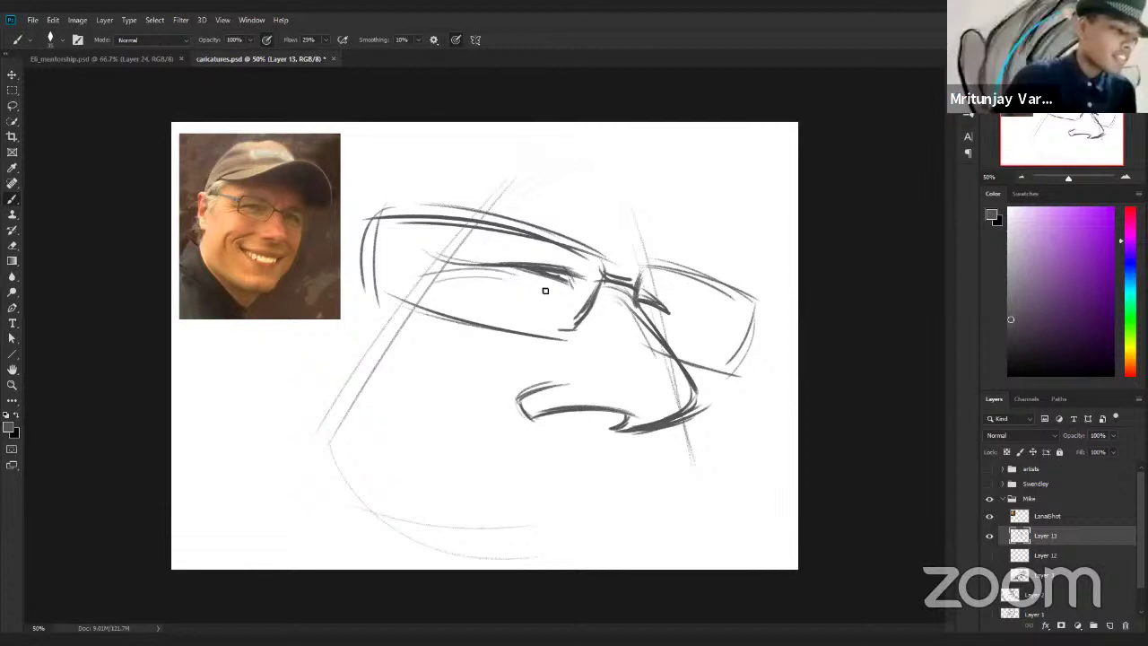
pyautogui.moveTo(438, 288)
pyautogui.mouseDown()
pyautogui.moveTo(545, 288)
pyautogui.moveTo(528, 282)
pyautogui.mouseUp()
pyautogui.moveTo(446, 284); pyautogui.dragTo(534, 275)
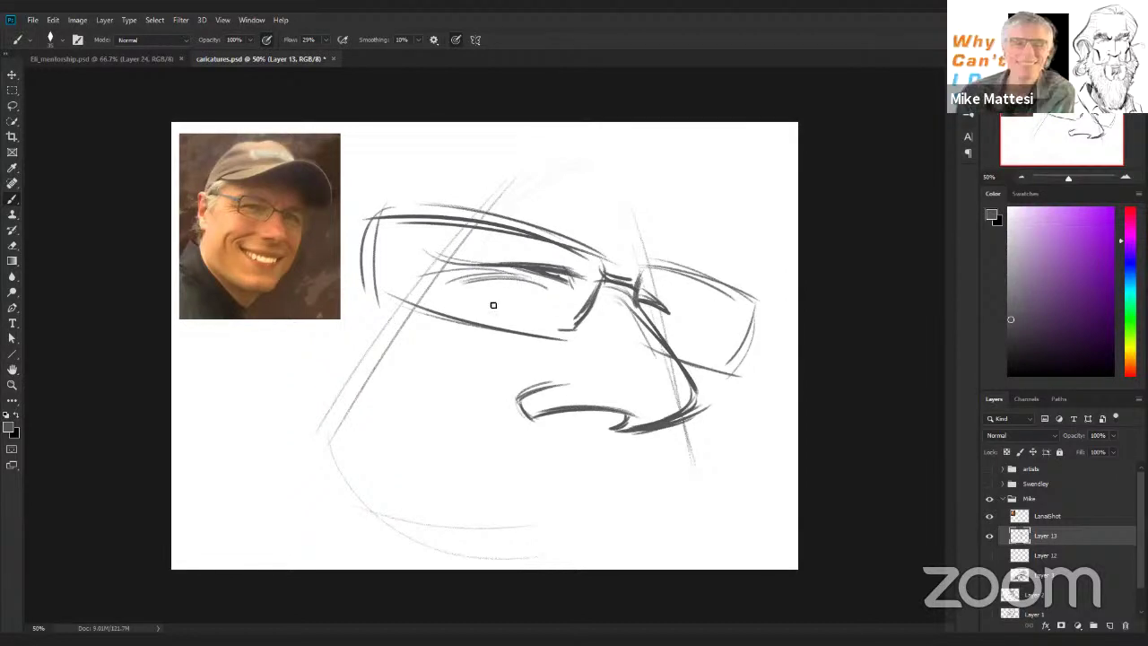
pyautogui.moveTo(438, 244); pyautogui.dragTo(492, 269)
pyautogui.moveTo(589, 247)
pyautogui.mouseDown()
pyautogui.moveTo(554, 247)
pyautogui.moveTo(596, 248)
pyautogui.moveTo(572, 258)
pyautogui.moveTo(613, 246)
pyautogui.moveTo(497, 222)
pyautogui.moveTo(490, 233)
pyautogui.moveTo(503, 232)
pyautogui.moveTo(489, 244)
pyautogui.moveTo(566, 258)
pyautogui.mouseUp()
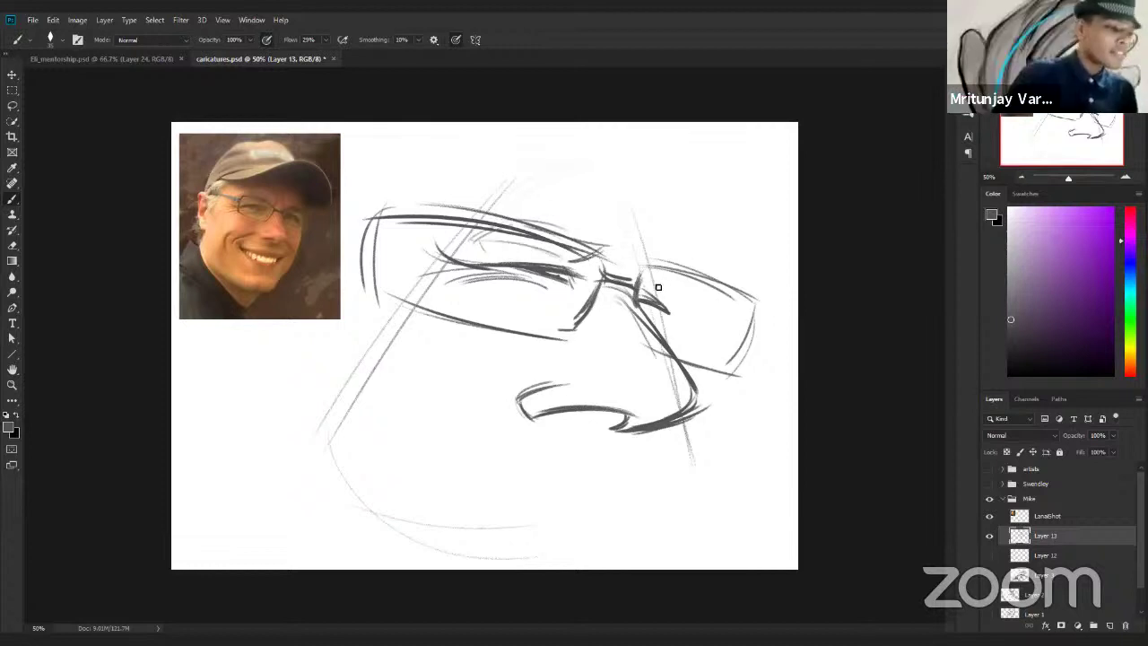
# Sketch the far eyebrow and the far side of the face running through the lens down to the nose.
pyautogui.moveTo(656, 257)
pyautogui.mouseDown()
pyautogui.moveTo(635, 275)
pyautogui.moveTo(673, 273)
pyautogui.moveTo(663, 279)
pyautogui.mouseUp()
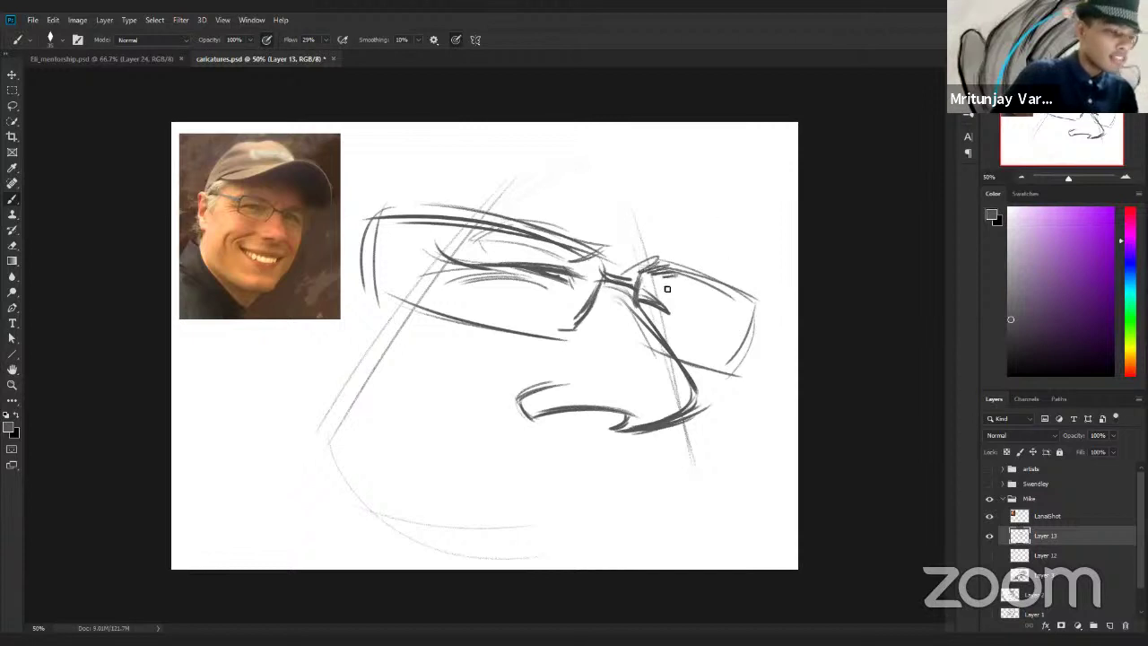
pyautogui.moveTo(678, 235)
pyautogui.mouseDown()
pyautogui.moveTo(669, 310)
pyautogui.moveTo(723, 404)
pyautogui.mouseUp()
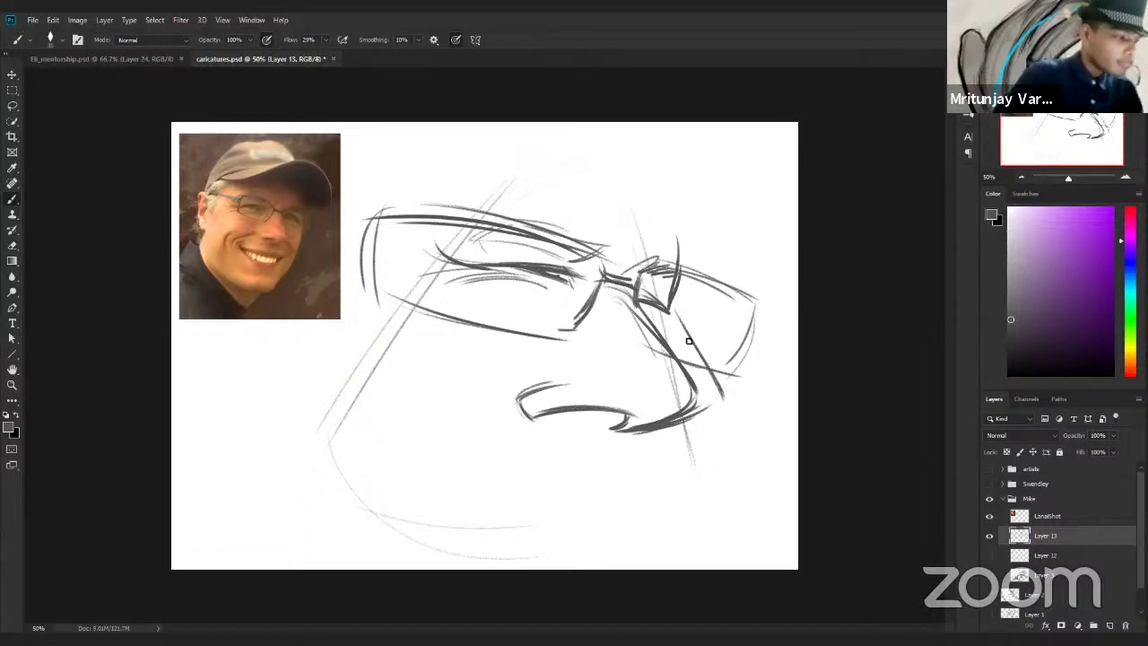
pyautogui.hotkey('ctrl', 'z')
pyautogui.moveTo(669, 309); pyautogui.dragTo(687, 384)
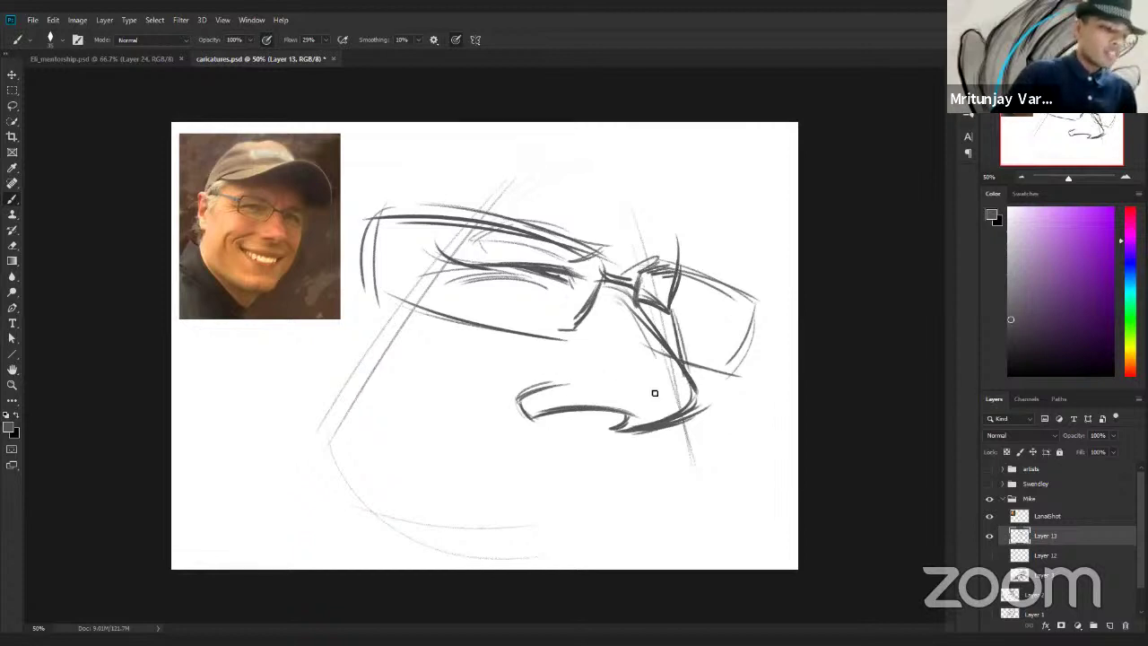
# Draw the long smile fold and cheek curve, the upper lip's profile below the nose, and light guide lines for the mouth.
pyautogui.moveTo(376, 395)
pyautogui.mouseDown()
pyautogui.moveTo(583, 367)
pyautogui.moveTo(388, 458)
pyautogui.moveTo(398, 465)
pyautogui.mouseUp()
pyautogui.moveTo(377, 391); pyautogui.dragTo(599, 365)
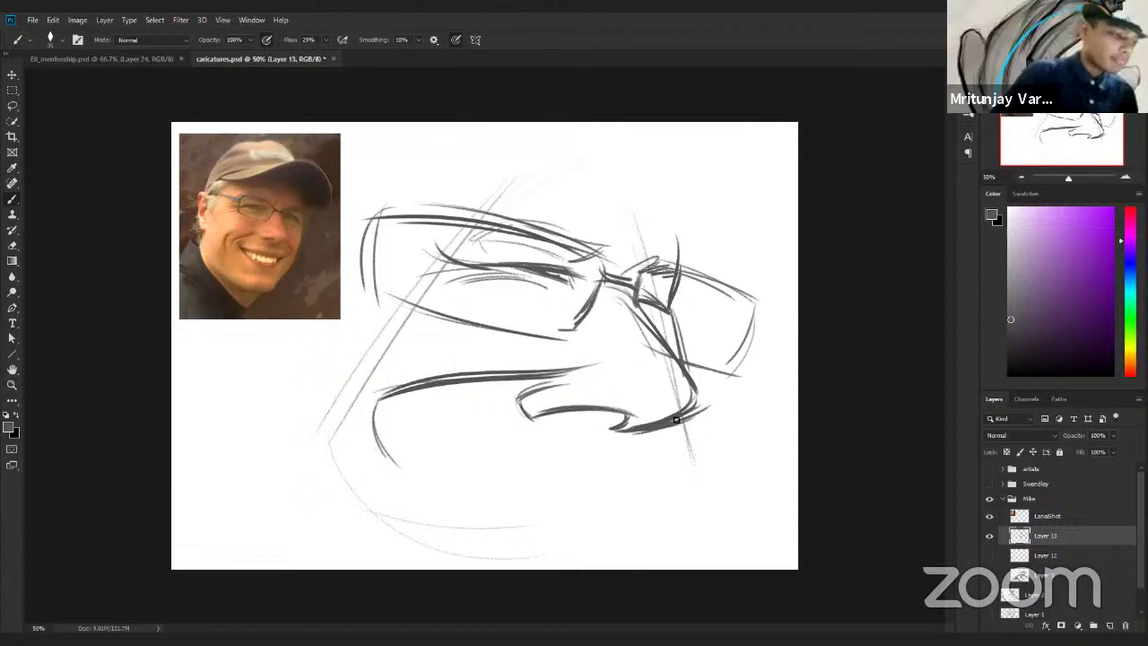
pyautogui.moveTo(676, 418)
pyautogui.mouseDown()
pyautogui.moveTo(701, 466)
pyautogui.moveTo(698, 479)
pyautogui.moveTo(659, 469)
pyautogui.mouseUp()
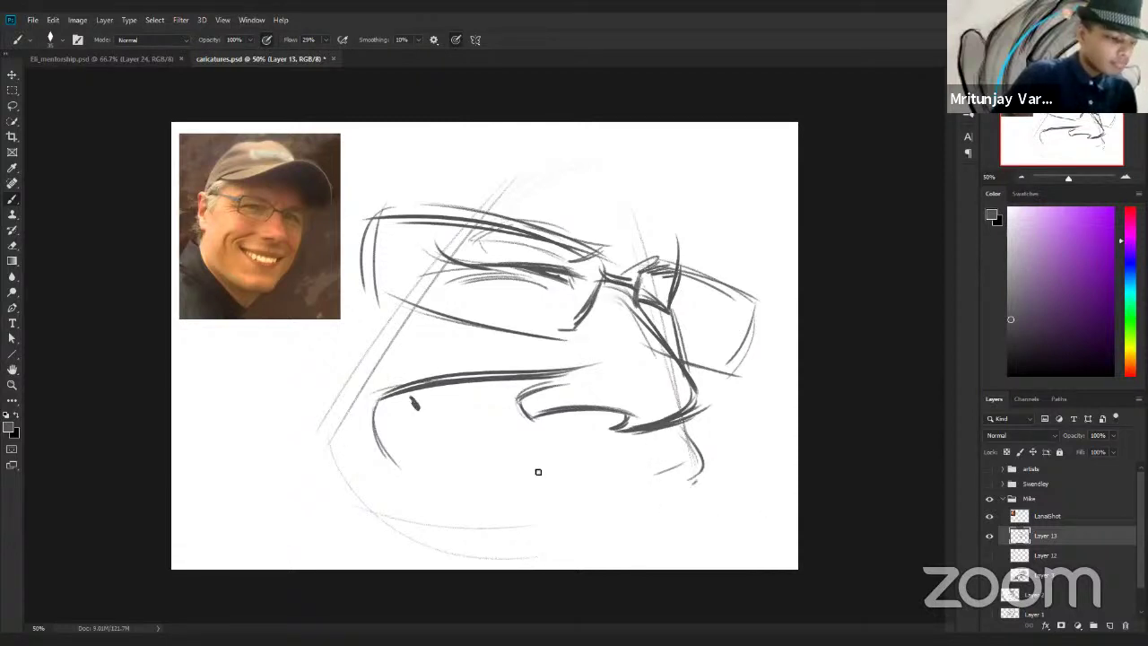
pyautogui.moveTo(427, 417); pyautogui.dragTo(696, 477)
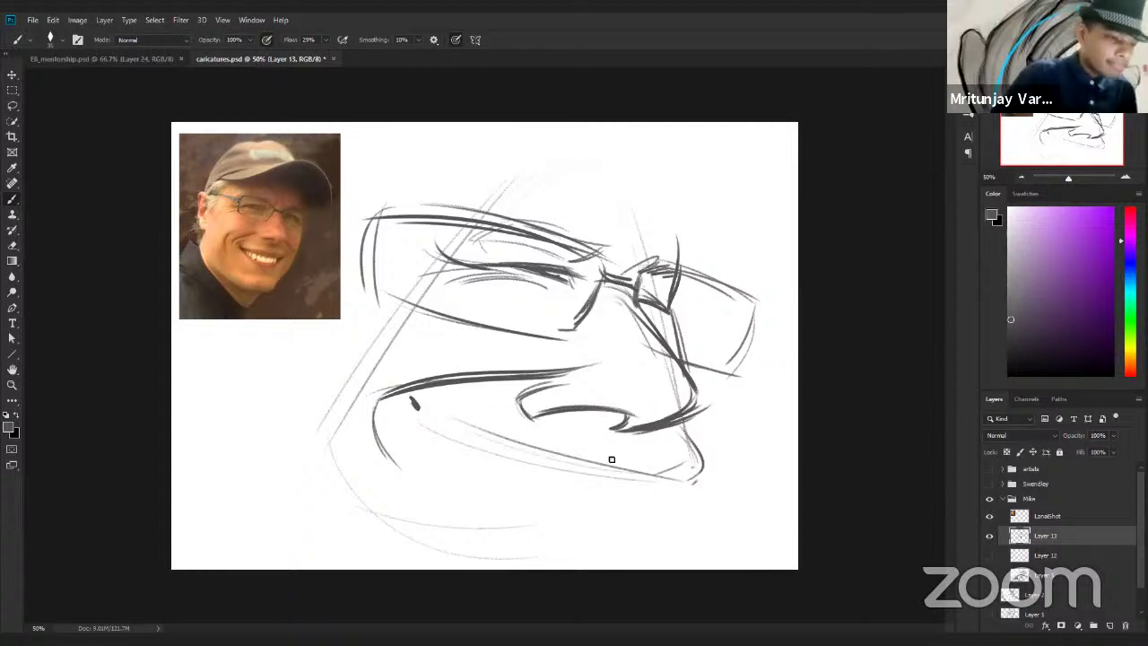
# Erase the first mouth lines and redraw the upper lip from the cheek corner to a dipped point below the nose.
pyautogui.press('e')
pyautogui.moveTo(632, 476)
pyautogui.mouseDown()
pyautogui.moveTo(442, 436)
pyautogui.moveTo(665, 483)
pyautogui.moveTo(639, 460)
pyautogui.moveTo(613, 485)
pyautogui.mouseUp()
pyautogui.press('b')
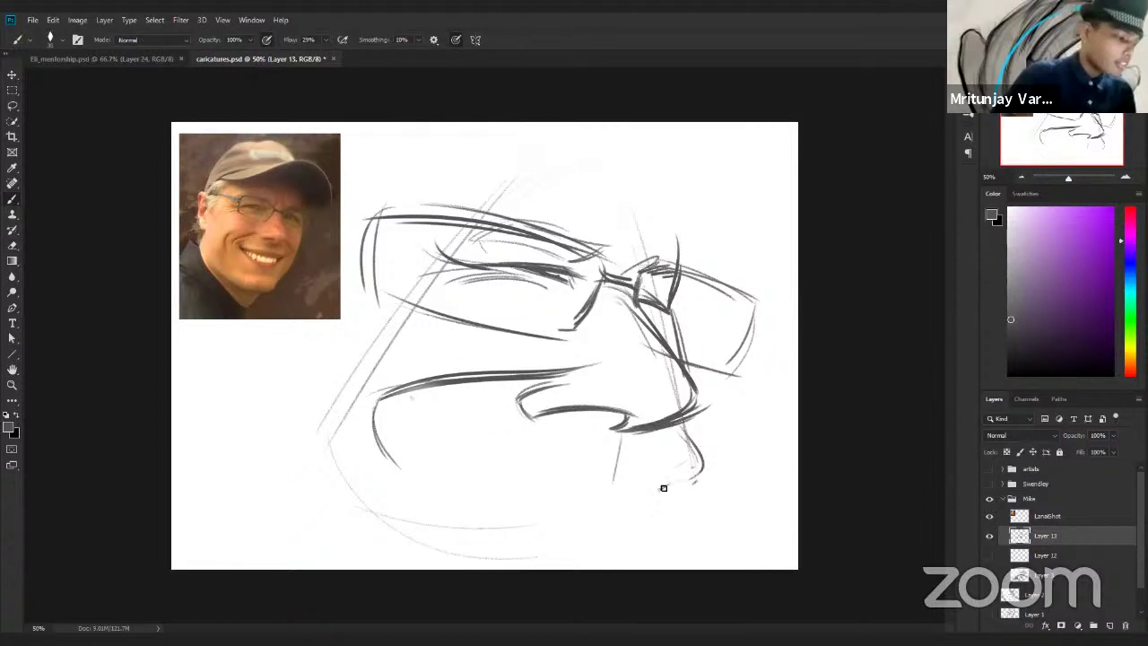
pyautogui.moveTo(453, 444)
pyautogui.mouseDown()
pyautogui.moveTo(655, 492)
pyautogui.moveTo(603, 479)
pyautogui.mouseUp()
pyautogui.moveTo(391, 405); pyautogui.dragTo(569, 460)
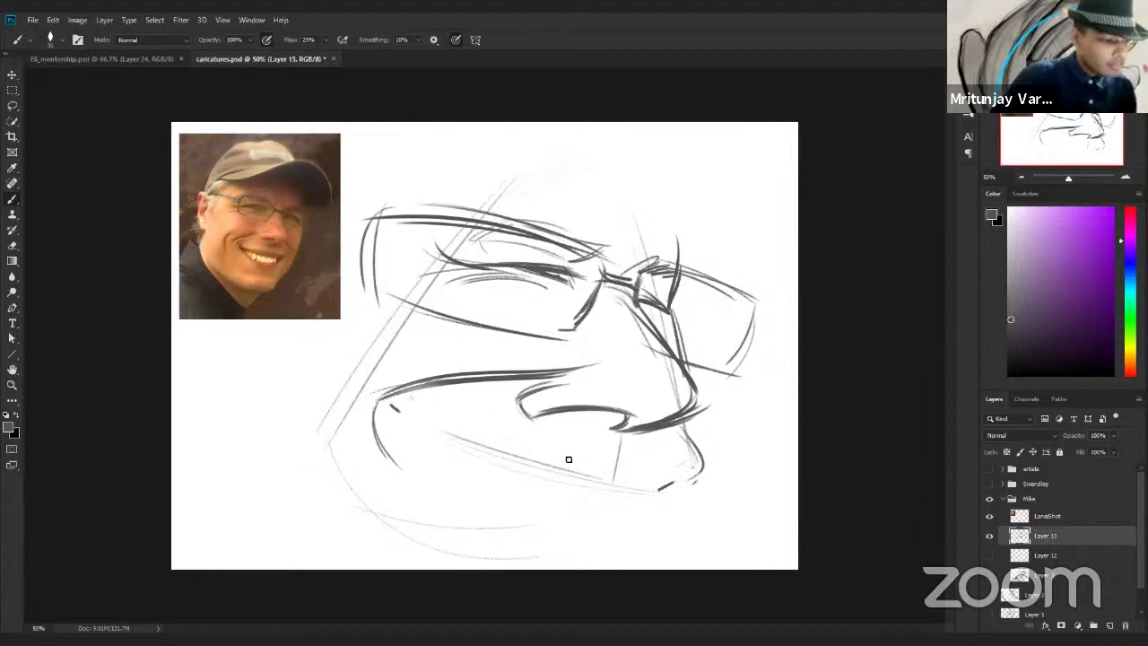
pyautogui.moveTo(668, 485); pyautogui.dragTo(615, 477)
pyautogui.moveTo(461, 441)
pyautogui.mouseDown()
pyautogui.moveTo(584, 461)
pyautogui.moveTo(408, 432)
pyautogui.moveTo(456, 439)
pyautogui.mouseUp()
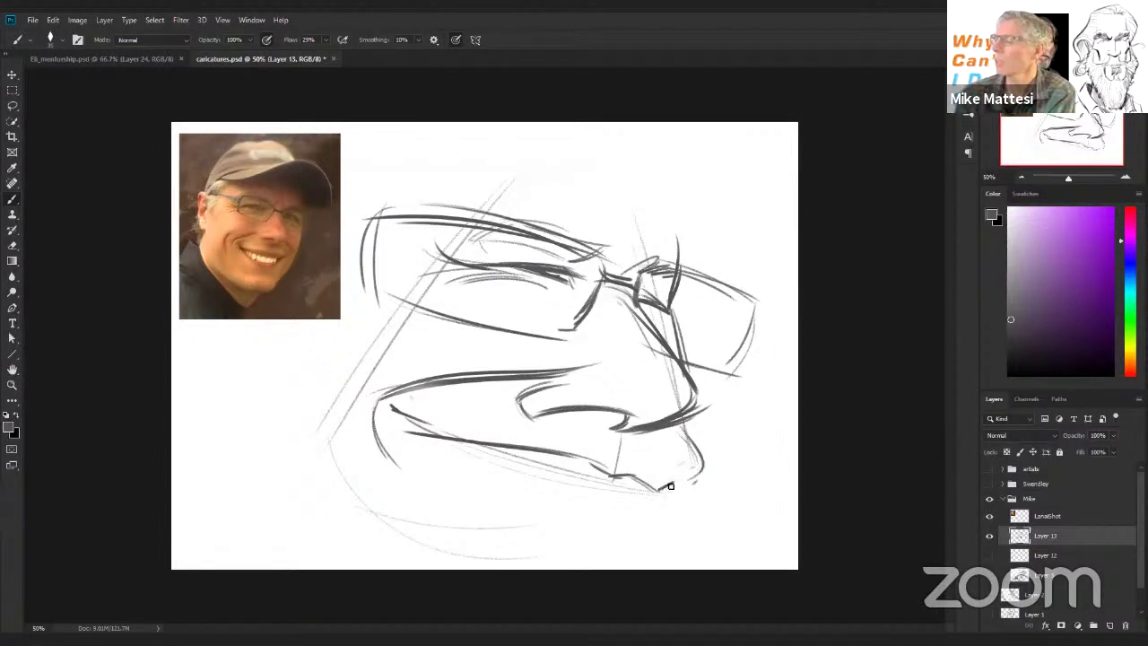
# Outline the open grin's lower edge and far corner, and darken the line along the top of the teeth.
pyautogui.moveTo(664, 488)
pyautogui.mouseDown()
pyautogui.moveTo(636, 524)
pyautogui.moveTo(597, 524)
pyautogui.mouseUp()
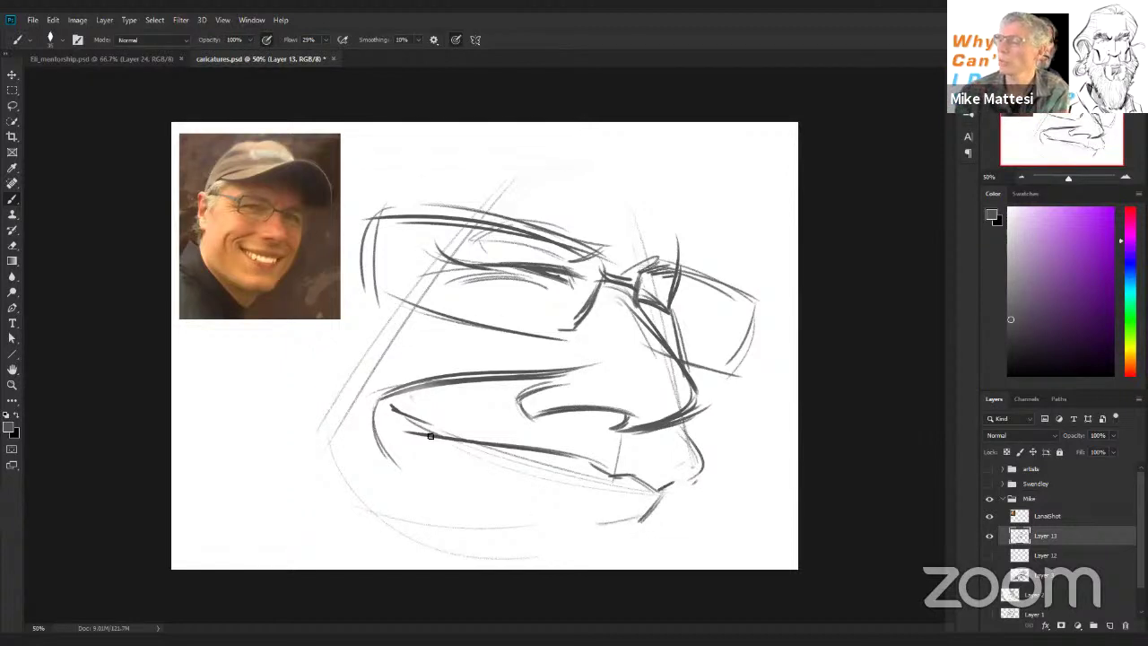
pyautogui.moveTo(412, 422); pyautogui.dragTo(542, 507)
pyautogui.moveTo(419, 441); pyautogui.dragTo(540, 518)
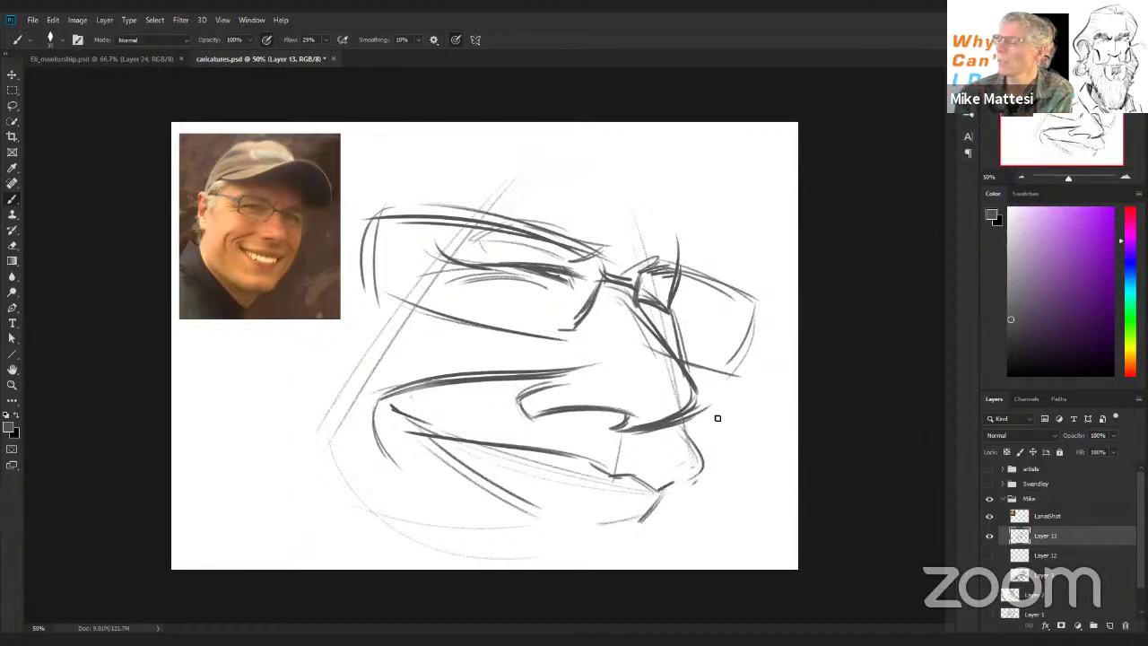
pyautogui.moveTo(408, 432); pyautogui.dragTo(624, 486)
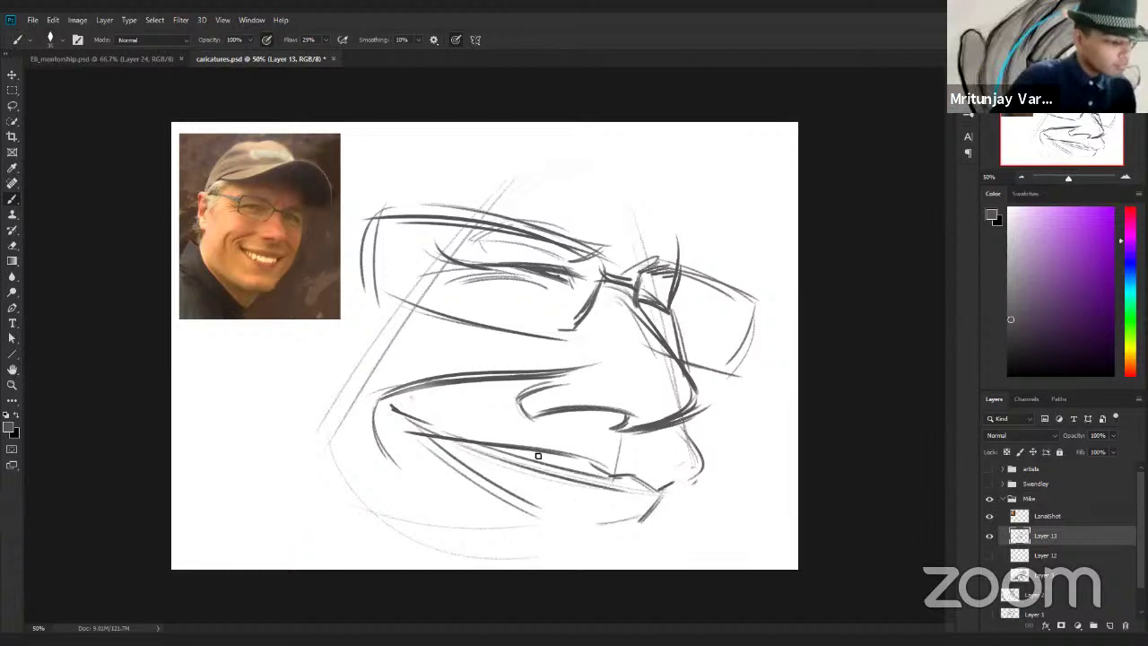
pyautogui.moveTo(466, 454); pyautogui.dragTo(632, 490)
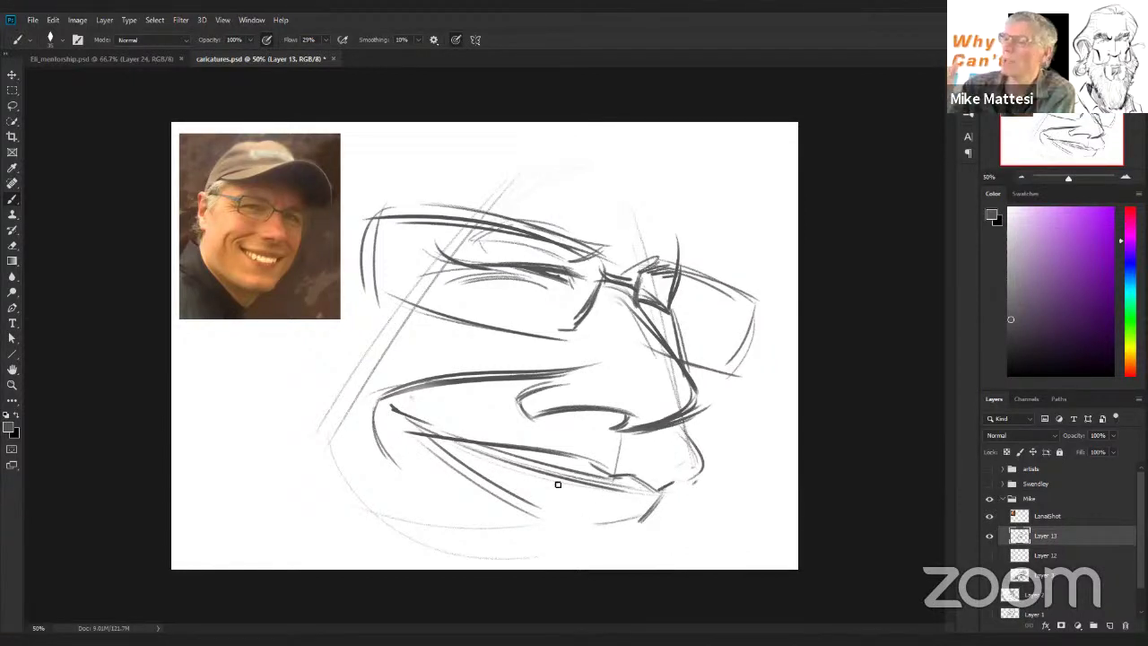
# Draw the divided row of teeth inside the open grin, clean up the overlapping mouth line, and shade the far mouth corner.
pyautogui.moveTo(535, 468); pyautogui.dragTo(541, 477)
pyautogui.moveTo(528, 471)
pyautogui.mouseDown()
pyautogui.moveTo(524, 517)
pyautogui.moveTo(541, 508)
pyautogui.moveTo(518, 526)
pyautogui.moveTo(536, 520)
pyautogui.moveTo(517, 513)
pyautogui.moveTo(498, 463)
pyautogui.mouseUp()
pyautogui.press('e')
pyautogui.press('b')
pyautogui.moveTo(538, 518); pyautogui.dragTo(537, 475)
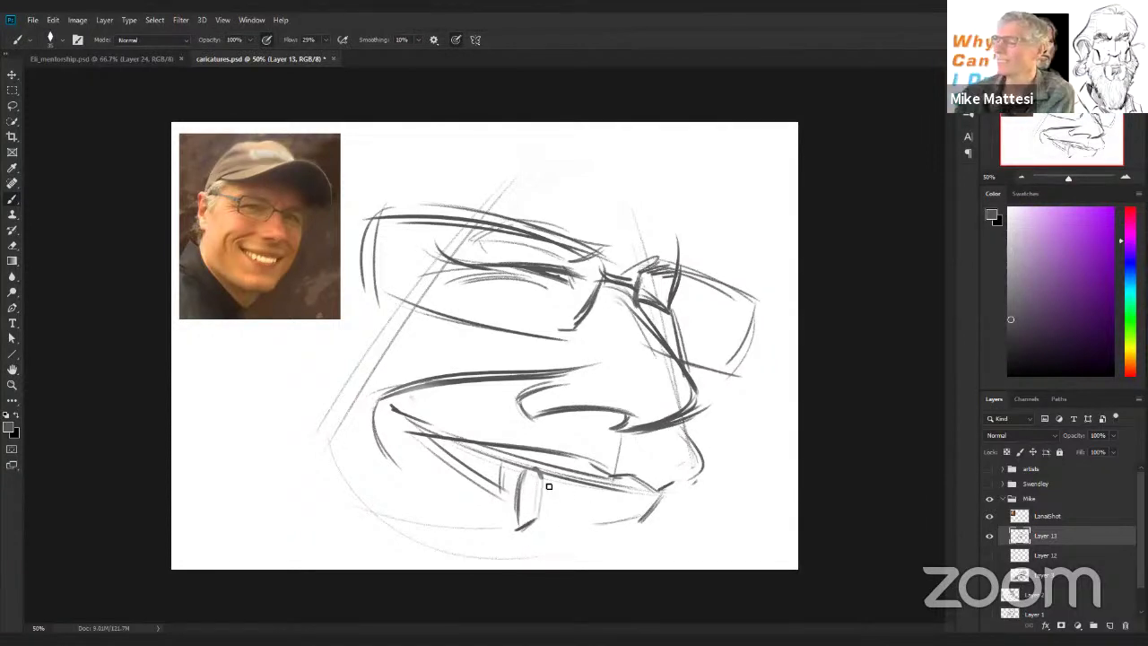
pyautogui.moveTo(562, 513); pyautogui.dragTo(565, 485)
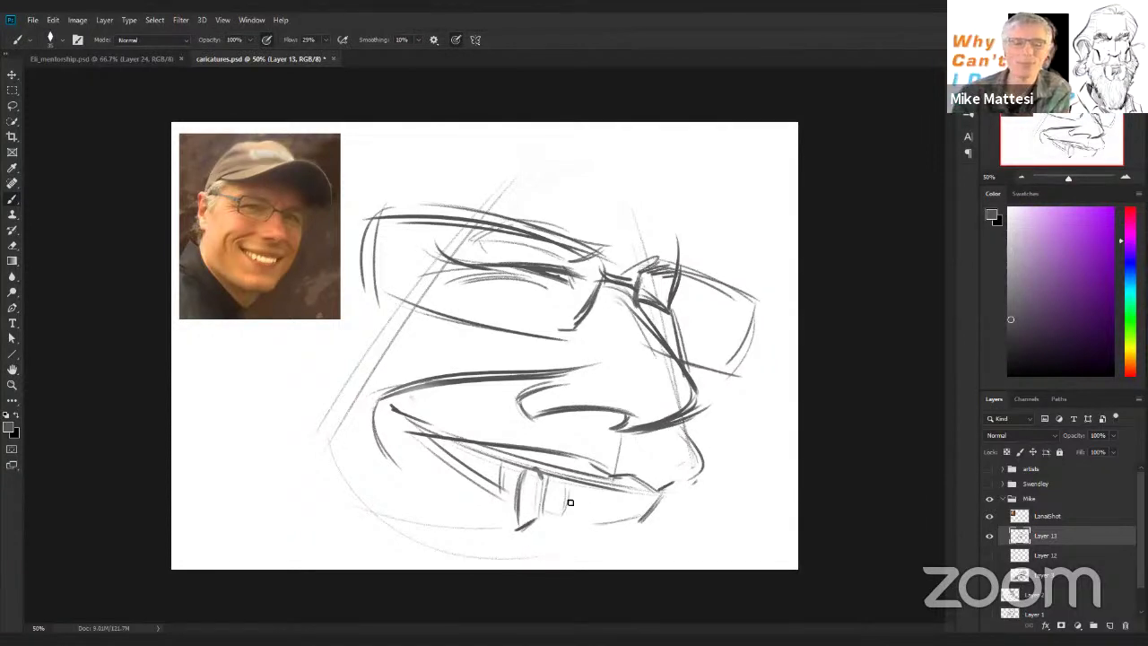
pyautogui.moveTo(589, 522)
pyautogui.mouseDown()
pyautogui.moveTo(583, 490)
pyautogui.moveTo(662, 492)
pyautogui.moveTo(640, 499)
pyautogui.mouseUp()
pyautogui.hotkey('ctrl', 'z')
pyautogui.hotkey('ctrl', 'z')
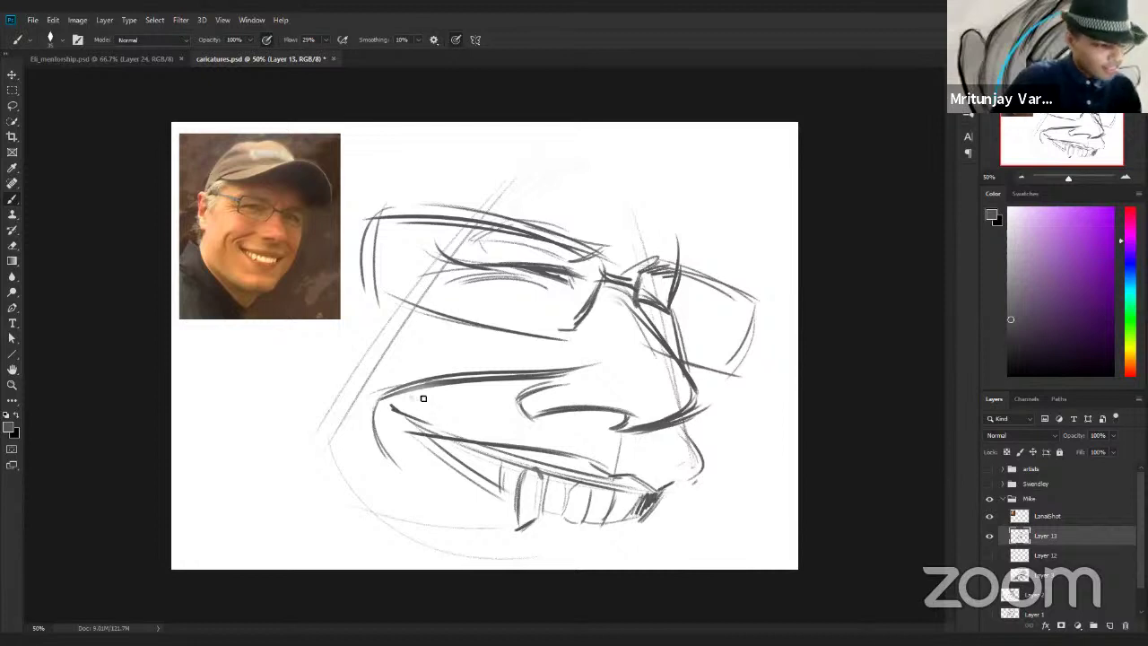
# Darken the near corner of the open grin with short hatching strokes between the upper lip and the lower mouth line.
pyautogui.moveTo(497, 450)
pyautogui.mouseDown()
pyautogui.moveTo(409, 420)
pyautogui.moveTo(479, 490)
pyautogui.mouseUp()
pyautogui.moveTo(402, 420); pyautogui.dragTo(505, 506)
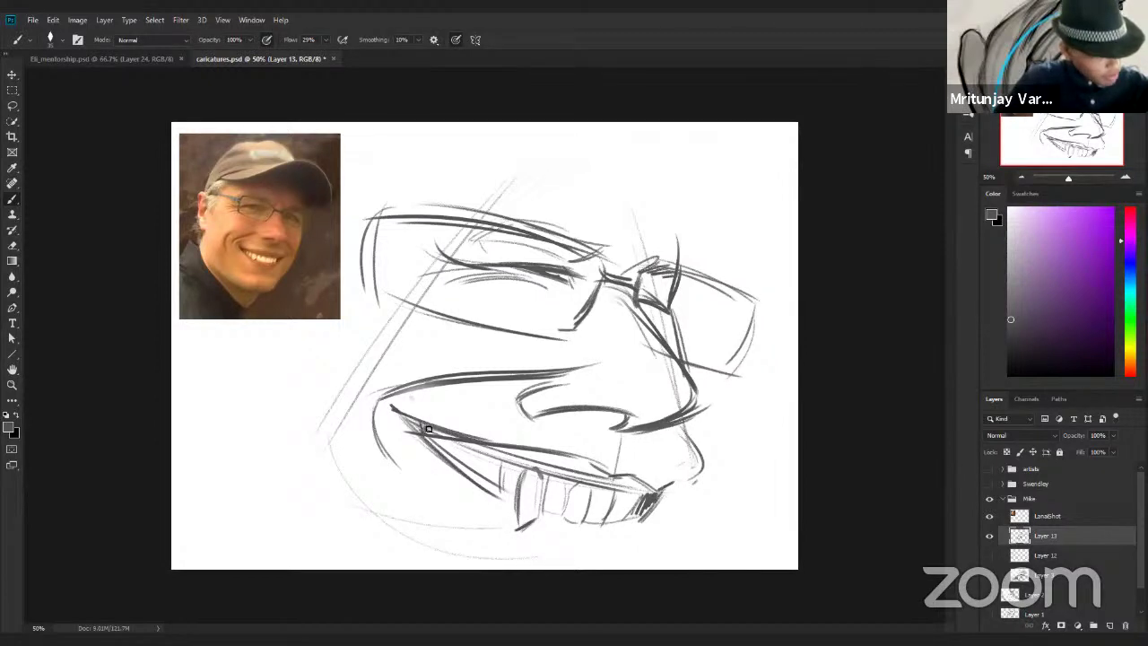
pyautogui.moveTo(427, 425); pyautogui.dragTo(432, 445)
pyautogui.moveTo(436, 429); pyautogui.dragTo(449, 454)
pyautogui.moveTo(449, 434); pyautogui.dragTo(460, 460)
# Scale the face sketch down with Free Transform and reposition it to leave room around it on the canvas.
pyautogui.hotkey('ctrl', 'space')
pyautogui.moveTo(678, 441); pyautogui.dragTo(658, 436)
pyautogui.hotkey('ctrl', 't')
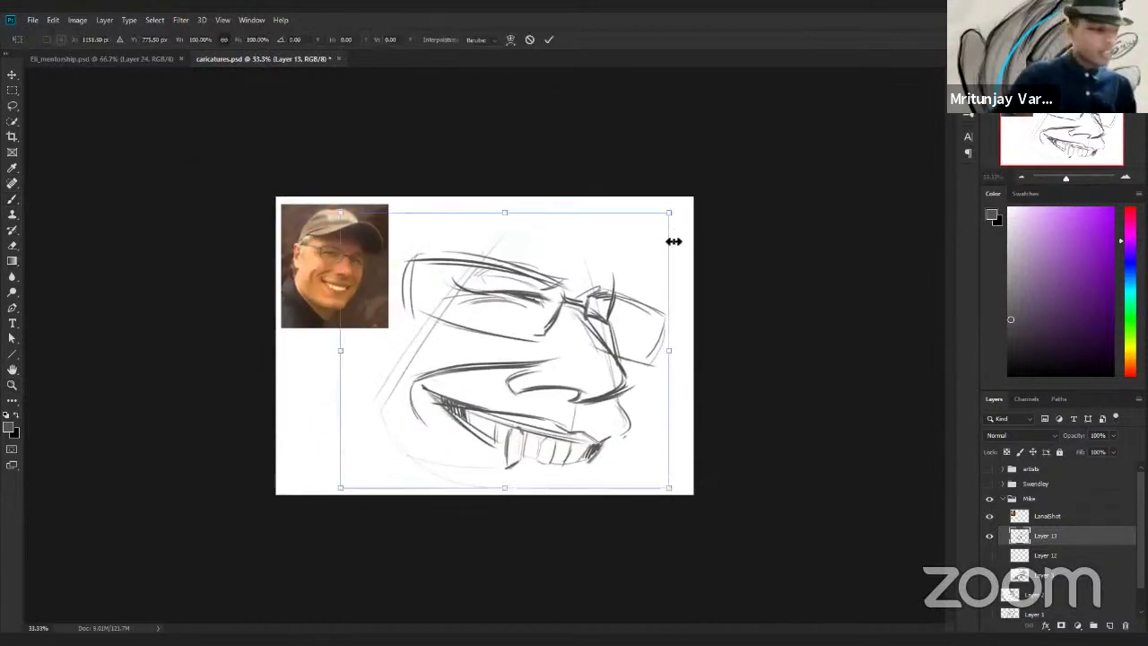
pyautogui.moveTo(669, 212); pyautogui.dragTo(565, 300)
pyautogui.moveTo(557, 328); pyautogui.dragTo(628, 267)
pyautogui.press('Return')
pyautogui.hotkey('ctrl', 'space')
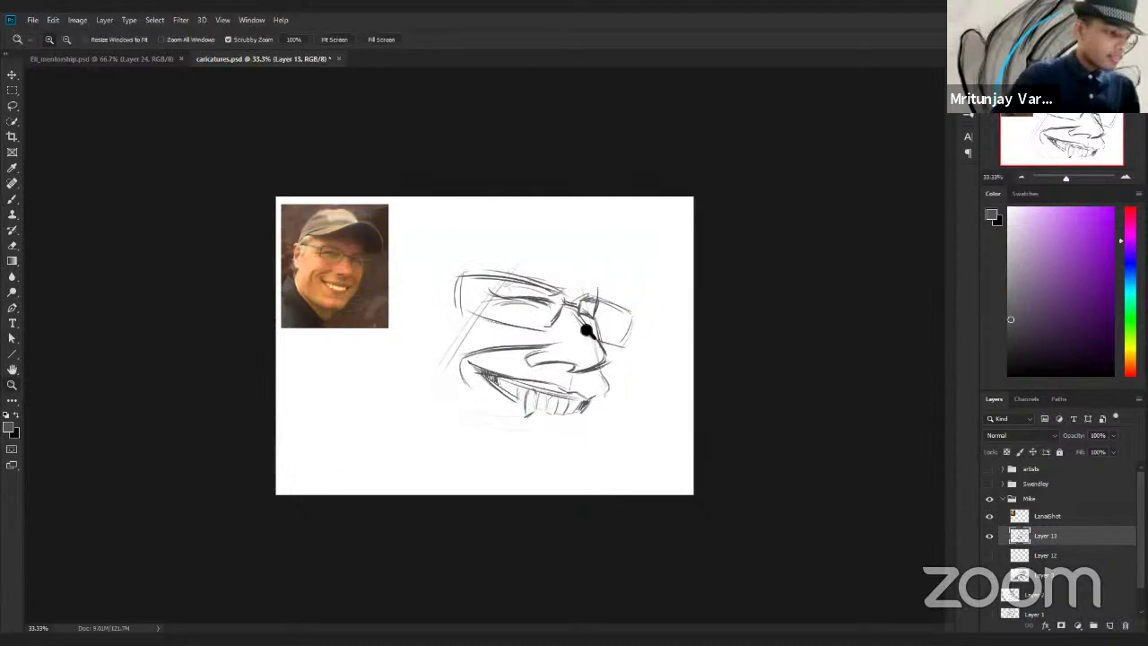
# Sketch the curve below the far mouth corner, the front slope of the chin, and a short line under the chin.
pyautogui.hotkey('ctrl', '+')
pyautogui.hotkey('ctrl', '+')
pyautogui.press('b')
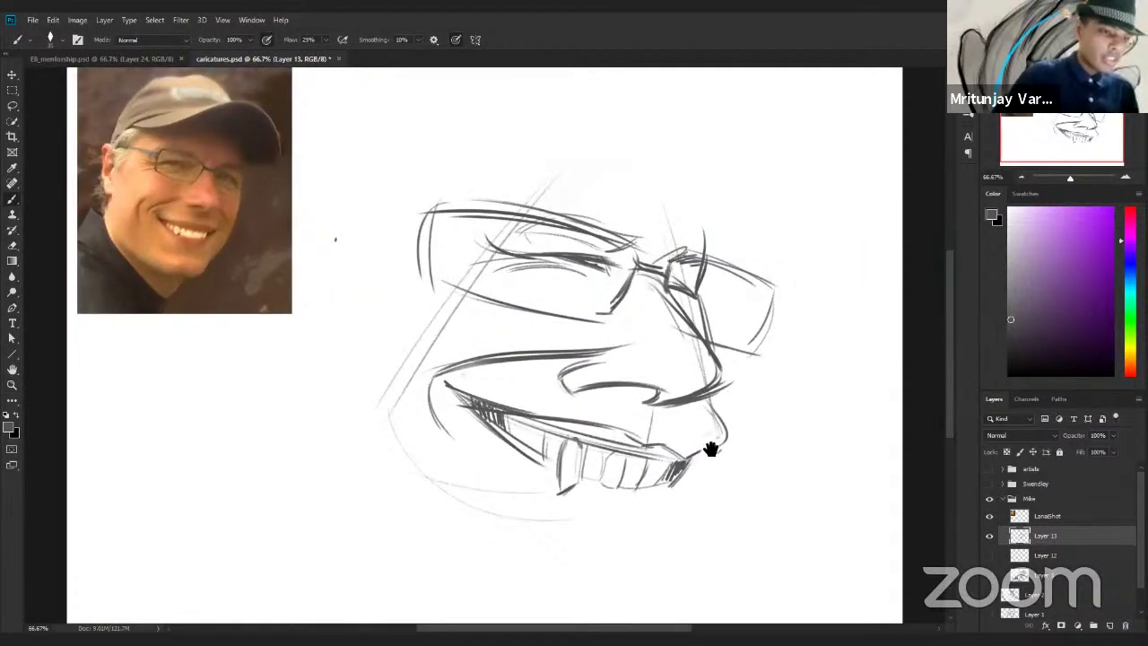
pyautogui.scroll(-2, 727, 410)
pyautogui.moveTo(729, 423)
pyautogui.mouseDown()
pyautogui.moveTo(673, 469)
pyautogui.moveTo(654, 516)
pyautogui.mouseUp()
pyautogui.moveTo(685, 451); pyautogui.dragTo(644, 548)
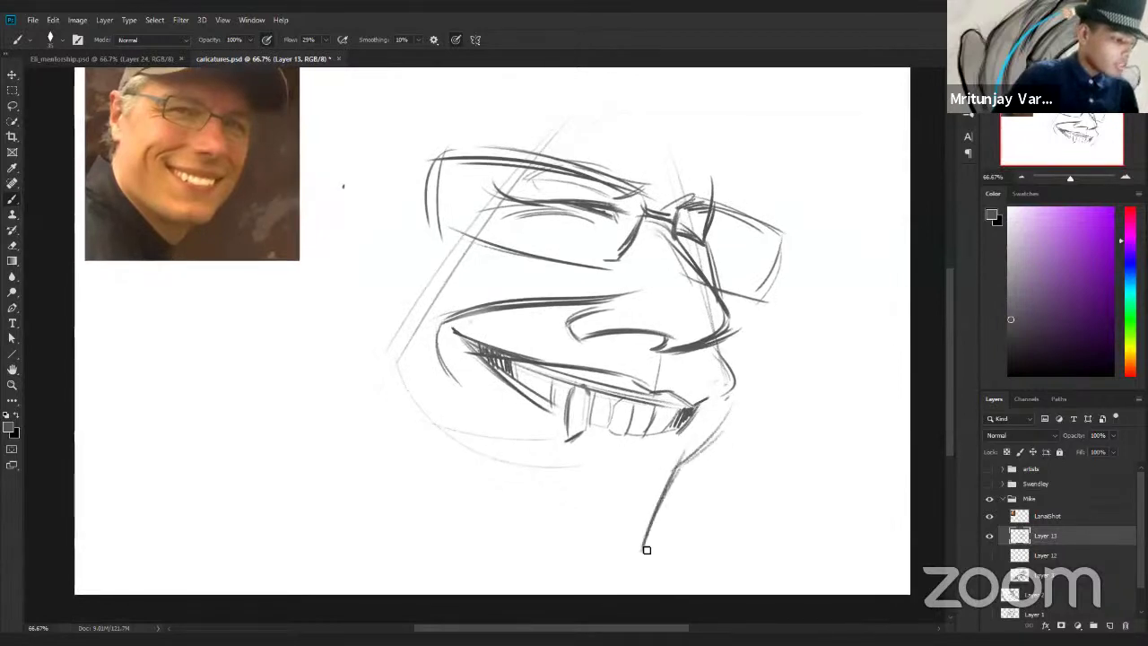
pyautogui.hotkey('ctrl', 'z')
pyautogui.moveTo(674, 471); pyautogui.dragTo(648, 536)
pyautogui.moveTo(603, 549); pyautogui.dragTo(648, 552)
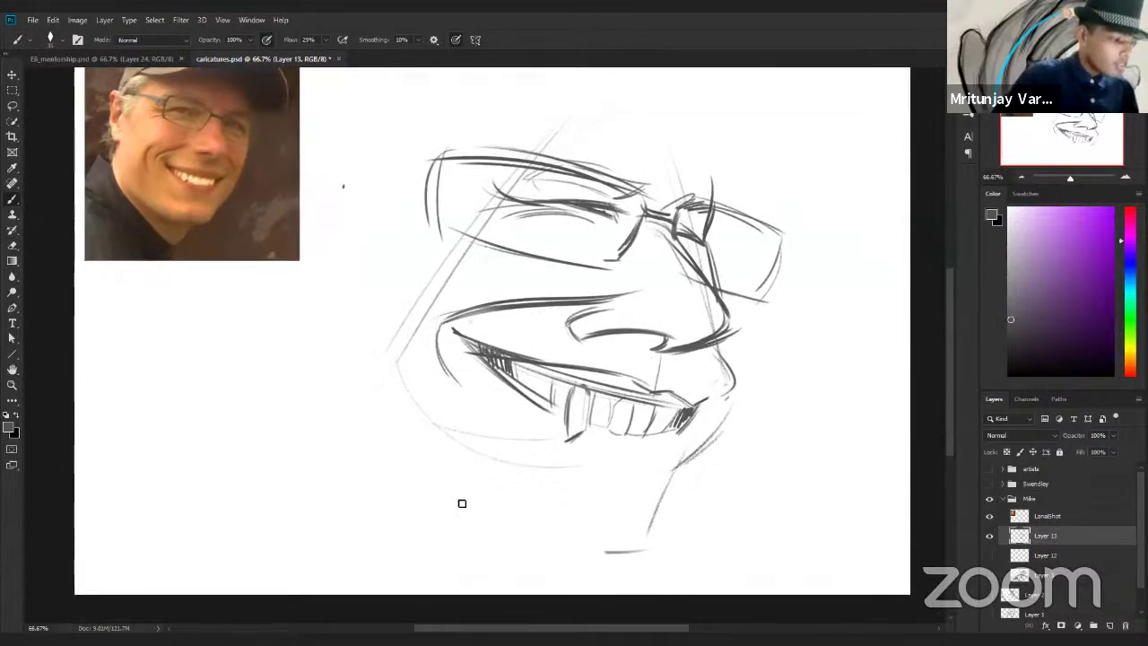
# Draw the underside of the jaw up to the chin, add a notched chin tip, and darken the chin's front edge.
pyautogui.moveTo(526, 530); pyautogui.dragTo(615, 551)
pyautogui.moveTo(484, 509); pyautogui.dragTo(644, 544)
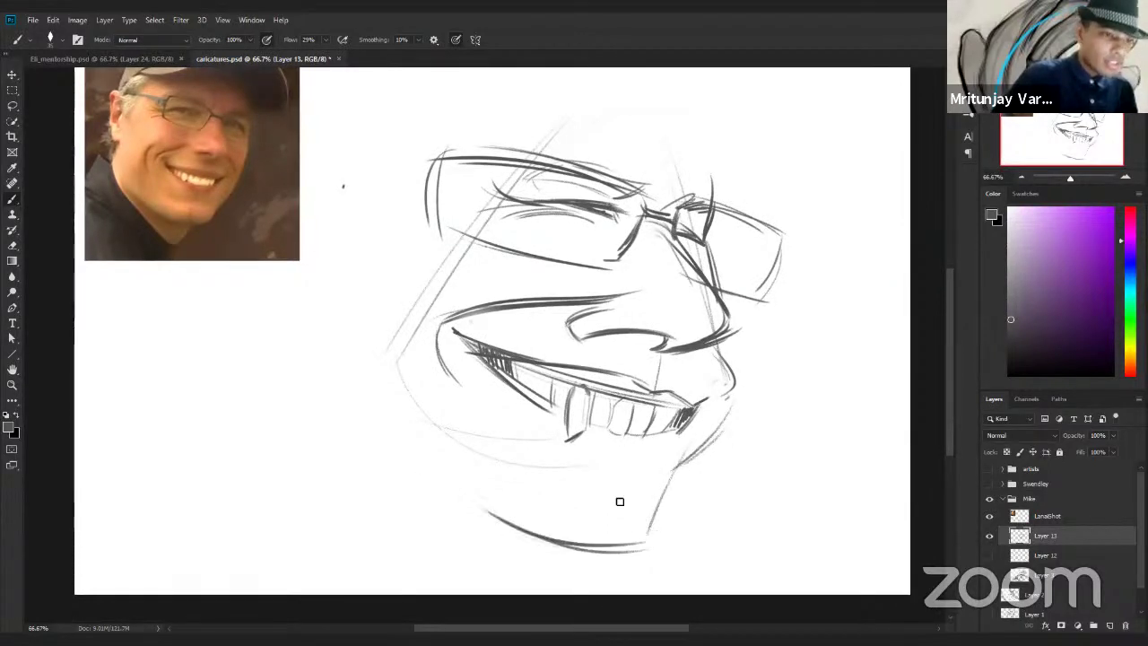
pyautogui.moveTo(568, 545); pyautogui.dragTo(625, 515)
pyautogui.hotkey('ctrl', 'z')
pyautogui.moveTo(575, 546)
pyautogui.mouseDown()
pyautogui.moveTo(626, 518)
pyautogui.moveTo(595, 545)
pyautogui.moveTo(624, 555)
pyautogui.mouseUp()
pyautogui.moveTo(616, 558)
pyautogui.mouseDown()
pyautogui.moveTo(653, 542)
pyautogui.moveTo(679, 470)
pyautogui.mouseUp()
pyautogui.moveTo(649, 542); pyautogui.dragTo(684, 467)
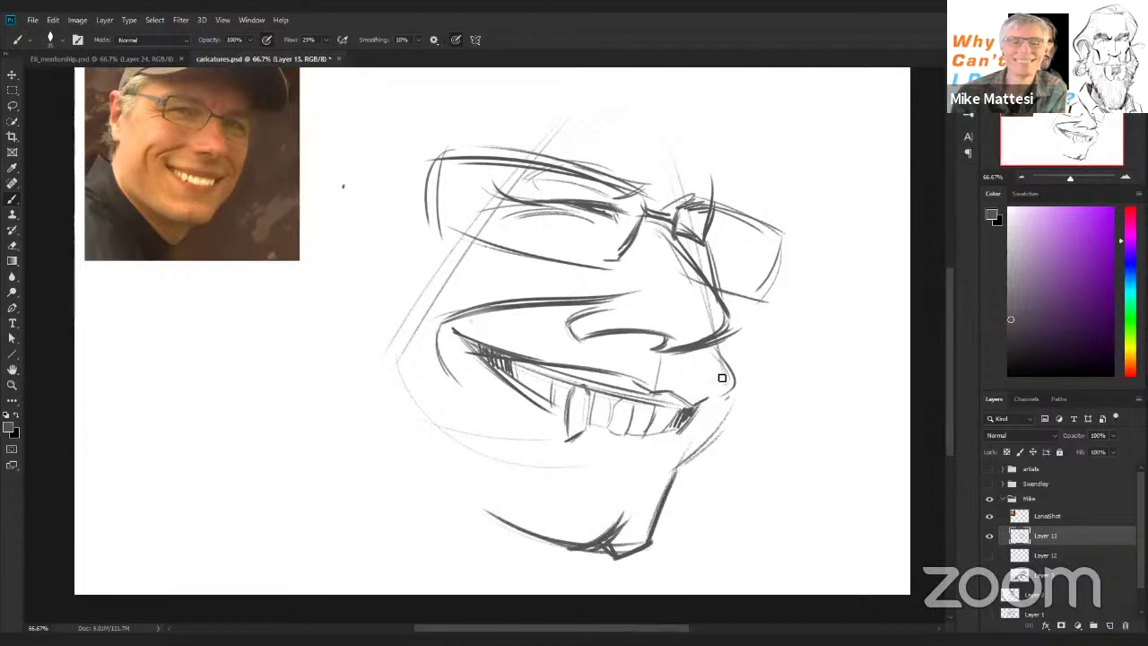
# Darken the profile from below the nose to the chin and add a bold far cheek contour outside it.
pyautogui.moveTo(723, 350)
pyautogui.mouseDown()
pyautogui.moveTo(724, 410)
pyautogui.moveTo(708, 343)
pyautogui.moveTo(727, 399)
pyautogui.moveTo(668, 462)
pyautogui.moveTo(649, 538)
pyautogui.mouseUp()
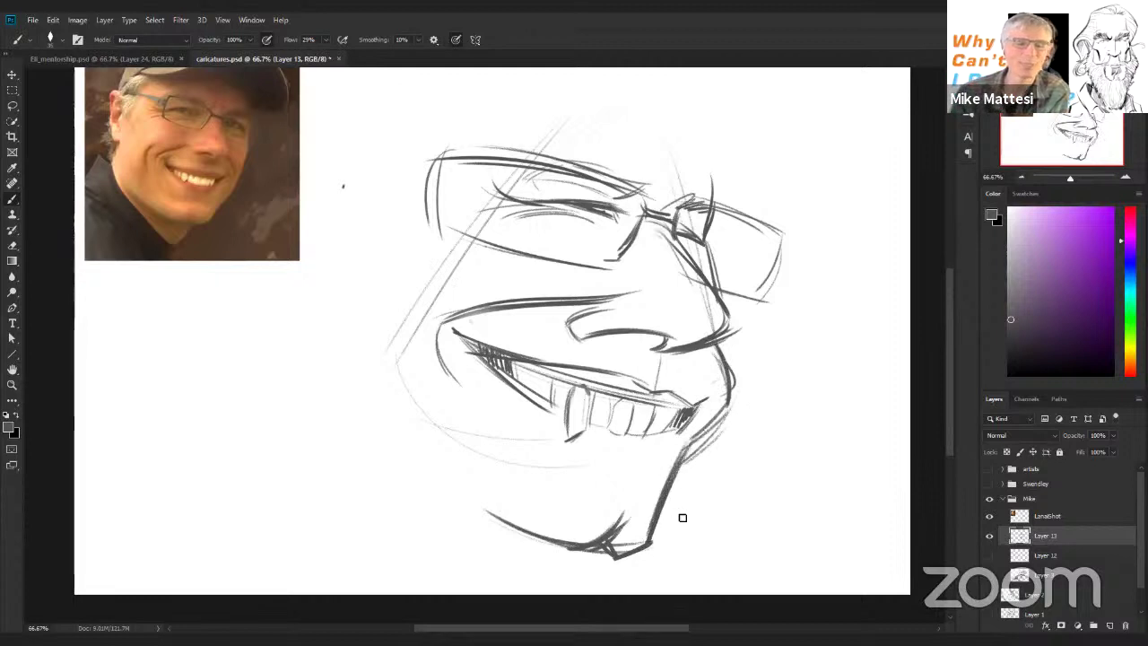
pyautogui.moveTo(744, 449); pyautogui.dragTo(700, 514)
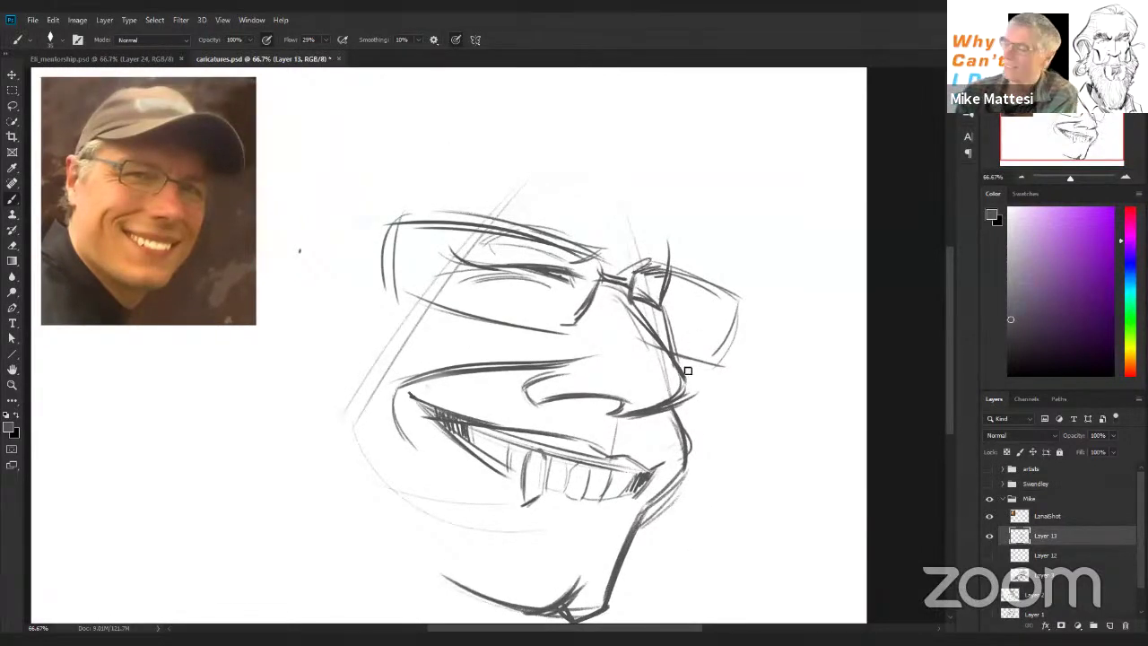
pyautogui.moveTo(663, 294)
pyautogui.mouseDown()
pyautogui.moveTo(697, 476)
pyautogui.moveTo(633, 537)
pyautogui.mouseUp()
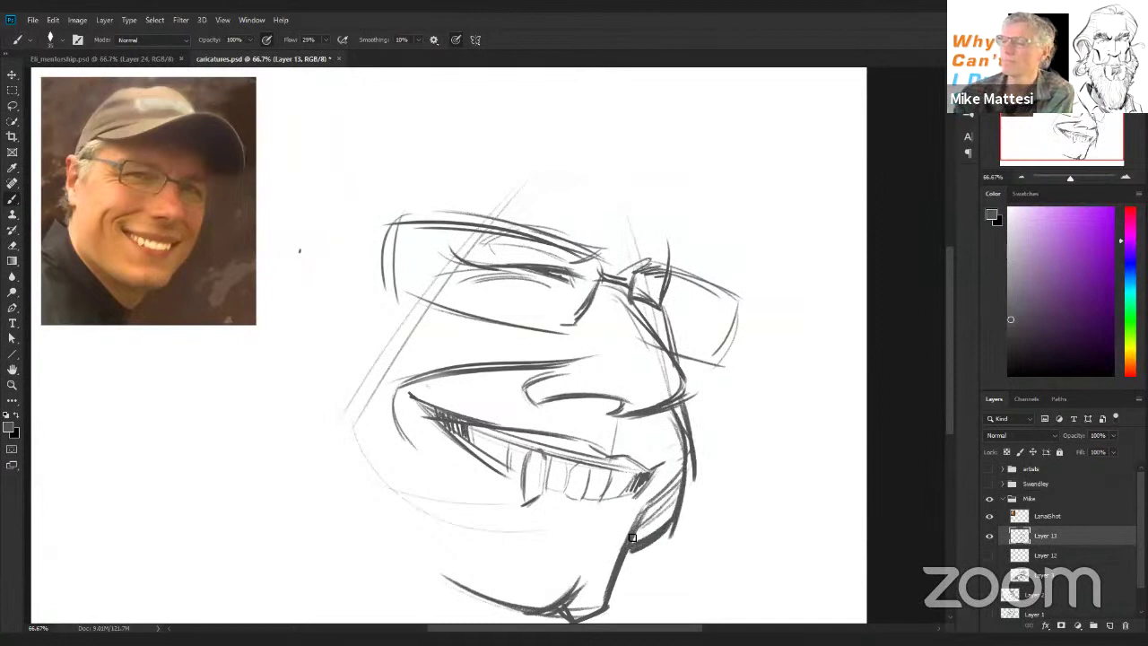
# Outline the near side of the face with a heavy cheek curve running from the glasses down the jaw toward the chin.
pyautogui.moveTo(669, 416)
pyautogui.mouseDown()
pyautogui.moveTo(632, 519)
pyautogui.moveTo(754, 459)
pyautogui.moveTo(829, 507)
pyautogui.mouseUp()
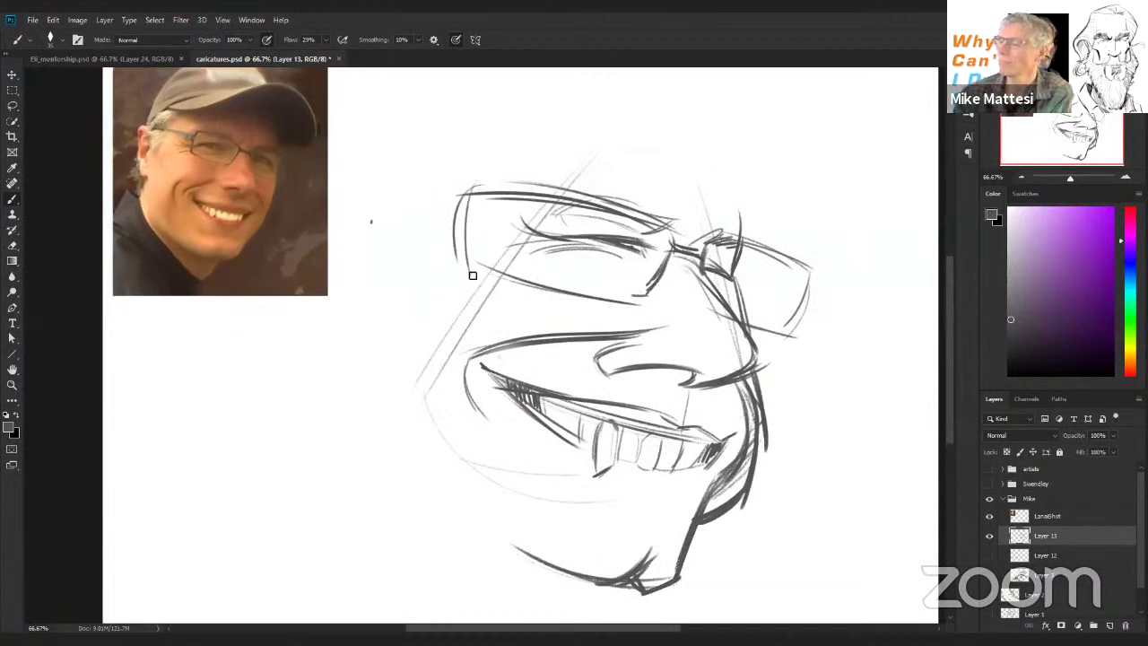
pyautogui.moveTo(512, 223); pyautogui.dragTo(388, 410)
pyautogui.moveTo(419, 324); pyautogui.dragTo(401, 480)
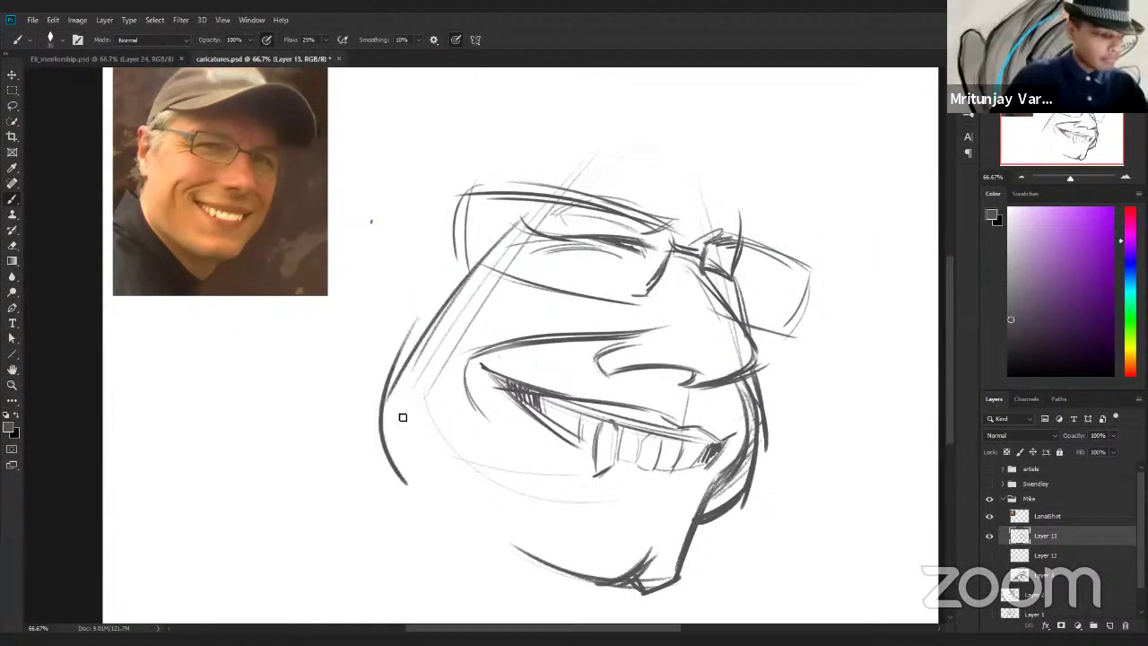
pyautogui.moveTo(420, 361)
pyautogui.mouseDown()
pyautogui.moveTo(427, 470)
pyautogui.moveTo(411, 459)
pyautogui.moveTo(426, 467)
pyautogui.mouseUp()
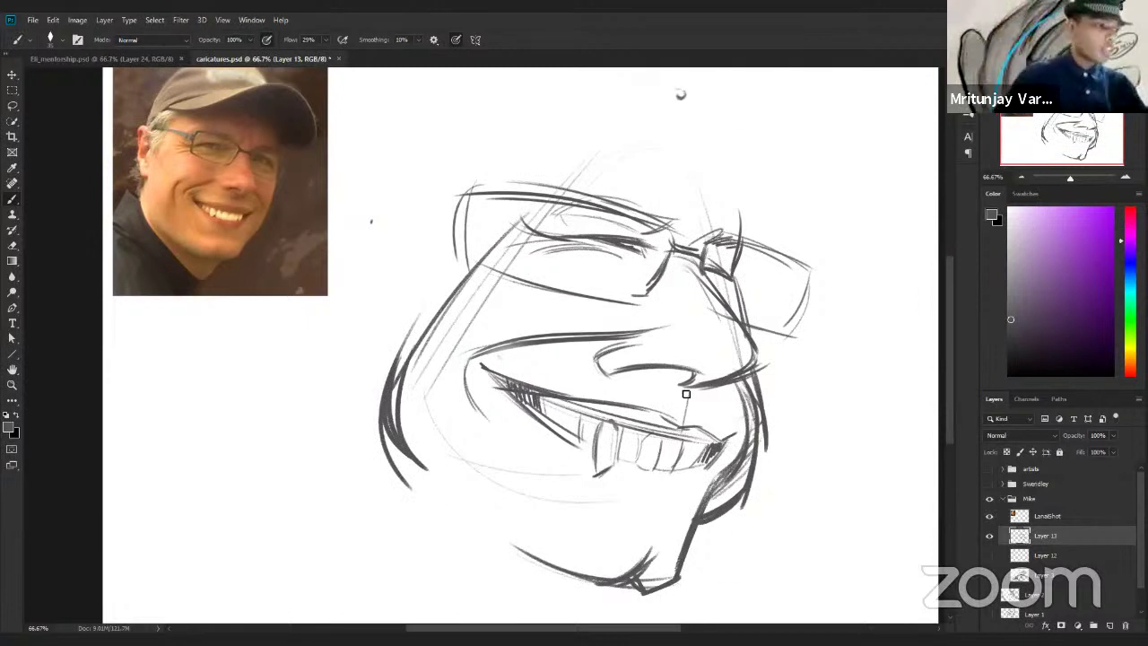
pyautogui.moveTo(426, 476); pyautogui.dragTo(565, 579)
pyautogui.moveTo(407, 445)
pyautogui.mouseDown()
pyautogui.moveTo(586, 586)
pyautogui.moveTo(546, 555)
pyautogui.mouseUp()
# Draw the lower lip line along the near side of the grin and lightly beneath the teeth.
pyautogui.press('space')
pyautogui.moveTo(668, 435); pyautogui.dragTo(715, 462)
pyautogui.moveTo(547, 424); pyautogui.dragTo(621, 494)
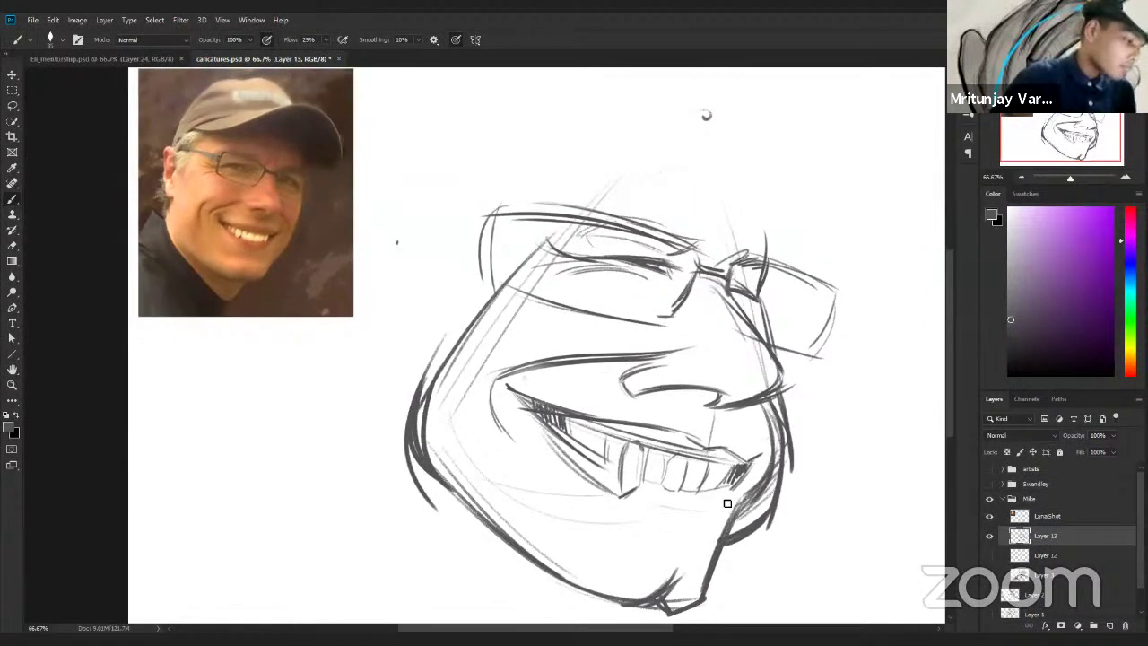
# Draw the ear behind the near lens, with its outer edge, lobe and inner contour lines.
pyautogui.moveTo(828, 494)
pyautogui.mouseDown()
pyautogui.moveTo(814, 418)
pyautogui.moveTo(729, 465)
pyautogui.moveTo(741, 408)
pyautogui.moveTo(735, 418)
pyautogui.mouseUp()
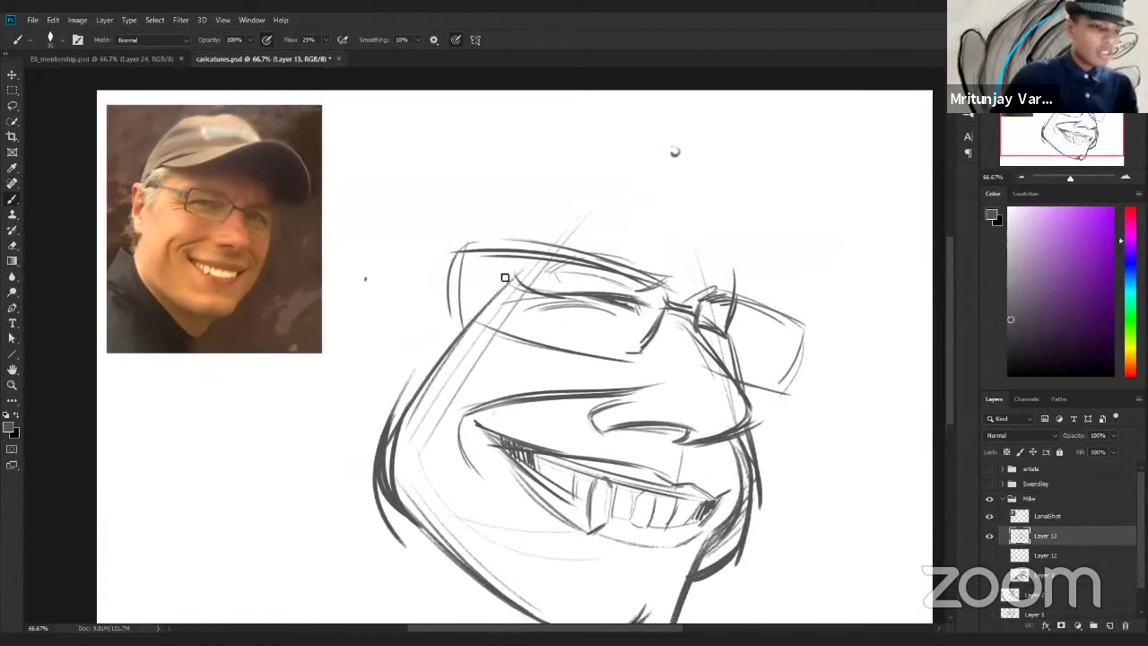
pyautogui.moveTo(452, 265); pyautogui.dragTo(424, 378)
pyautogui.hotkey('ctrl', 'z')
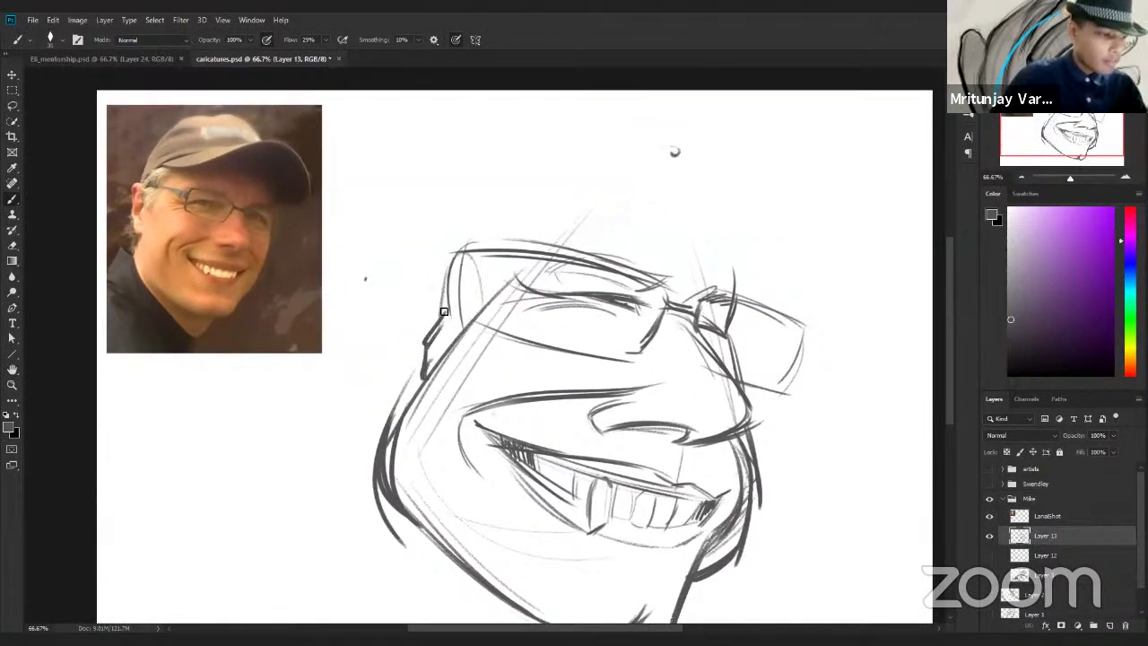
pyautogui.moveTo(444, 311)
pyautogui.mouseDown()
pyautogui.moveTo(451, 257)
pyautogui.moveTo(475, 256)
pyautogui.moveTo(493, 324)
pyautogui.mouseUp()
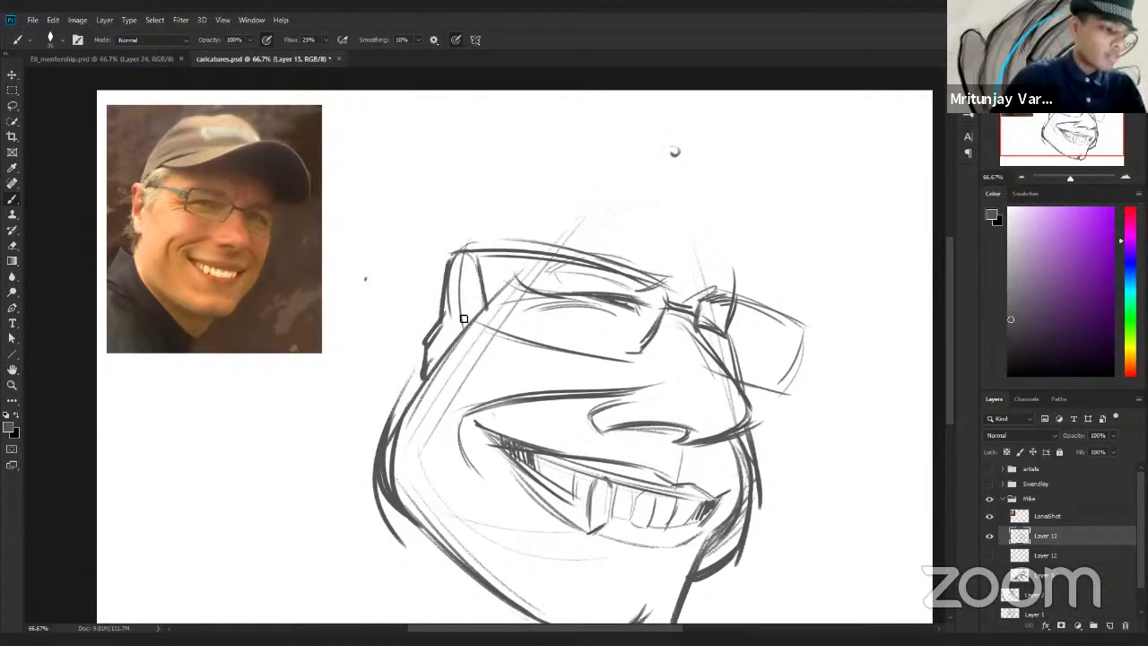
pyautogui.moveTo(468, 261); pyautogui.dragTo(473, 312)
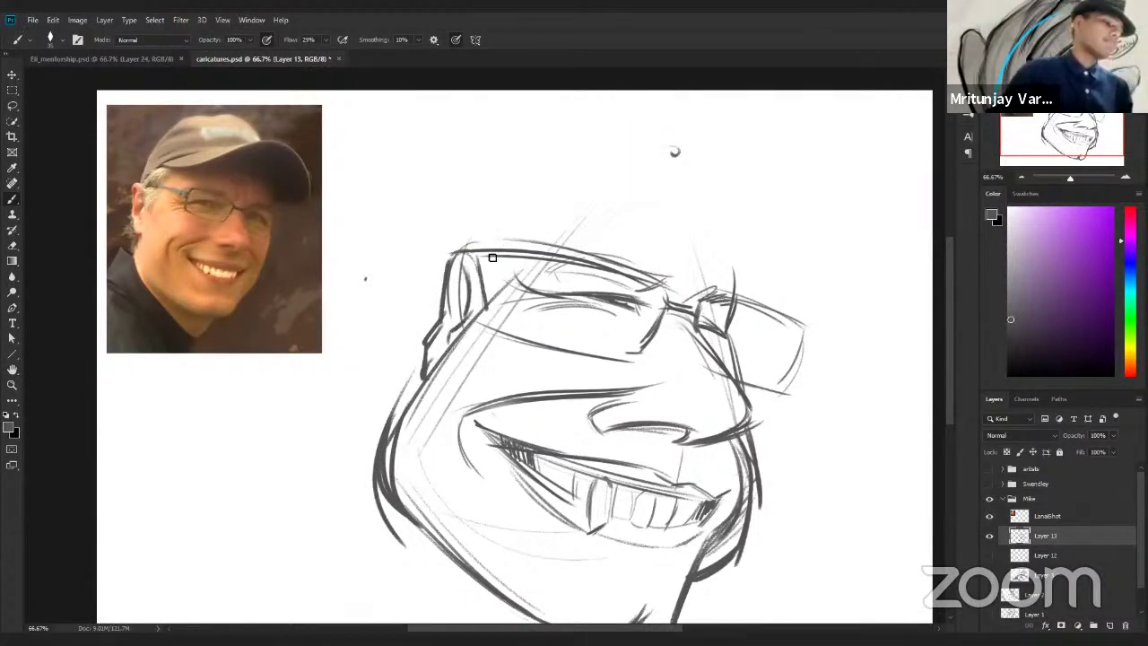
# Draw the glasses' hinge above the ear and thicken the near lens frame along all its edges.
pyautogui.moveTo(447, 258)
pyautogui.mouseDown()
pyautogui.moveTo(482, 246)
pyautogui.moveTo(477, 266)
pyautogui.moveTo(452, 254)
pyautogui.mouseUp()
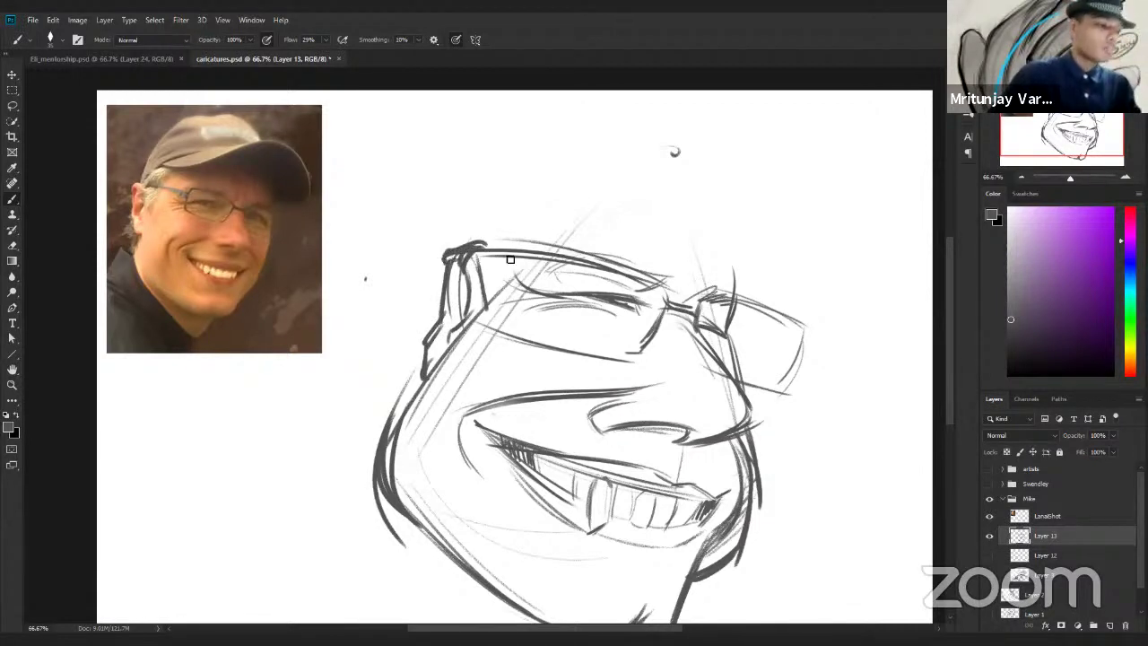
pyautogui.moveTo(664, 283); pyautogui.dragTo(476, 244)
pyautogui.moveTo(638, 298); pyautogui.dragTo(476, 239)
pyautogui.moveTo(657, 278)
pyautogui.mouseDown()
pyautogui.moveTo(486, 263)
pyautogui.moveTo(480, 320)
pyautogui.moveTo(486, 246)
pyautogui.mouseUp()
pyautogui.moveTo(486, 248)
pyautogui.mouseDown()
pyautogui.moveTo(475, 314)
pyautogui.moveTo(637, 362)
pyautogui.mouseUp()
pyautogui.moveTo(487, 319); pyautogui.dragTo(622, 364)
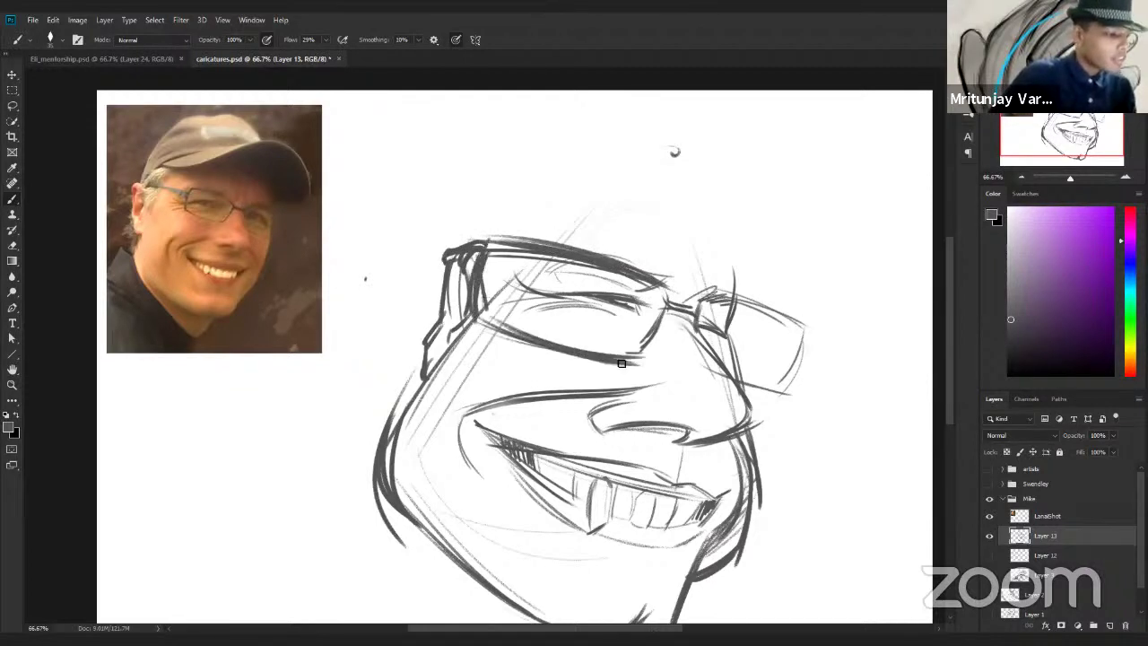
pyautogui.moveTo(665, 305); pyautogui.dragTo(619, 363)
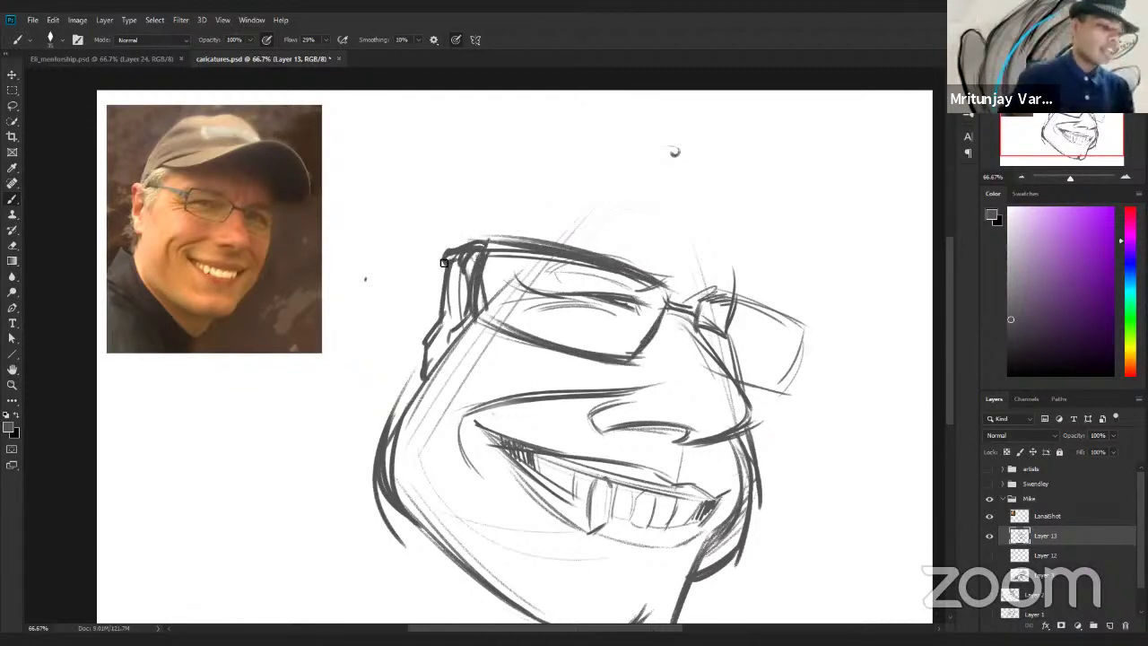
# Extend the ear backward with a bold outer rim and darken its inner lines.
pyautogui.moveTo(445, 261)
pyautogui.mouseDown()
pyautogui.moveTo(424, 256)
pyautogui.moveTo(432, 327)
pyautogui.mouseUp()
pyautogui.moveTo(429, 262)
pyautogui.mouseDown()
pyautogui.moveTo(435, 332)
pyautogui.moveTo(437, 270)
pyautogui.mouseUp()
pyautogui.moveTo(454, 310); pyautogui.dragTo(449, 324)
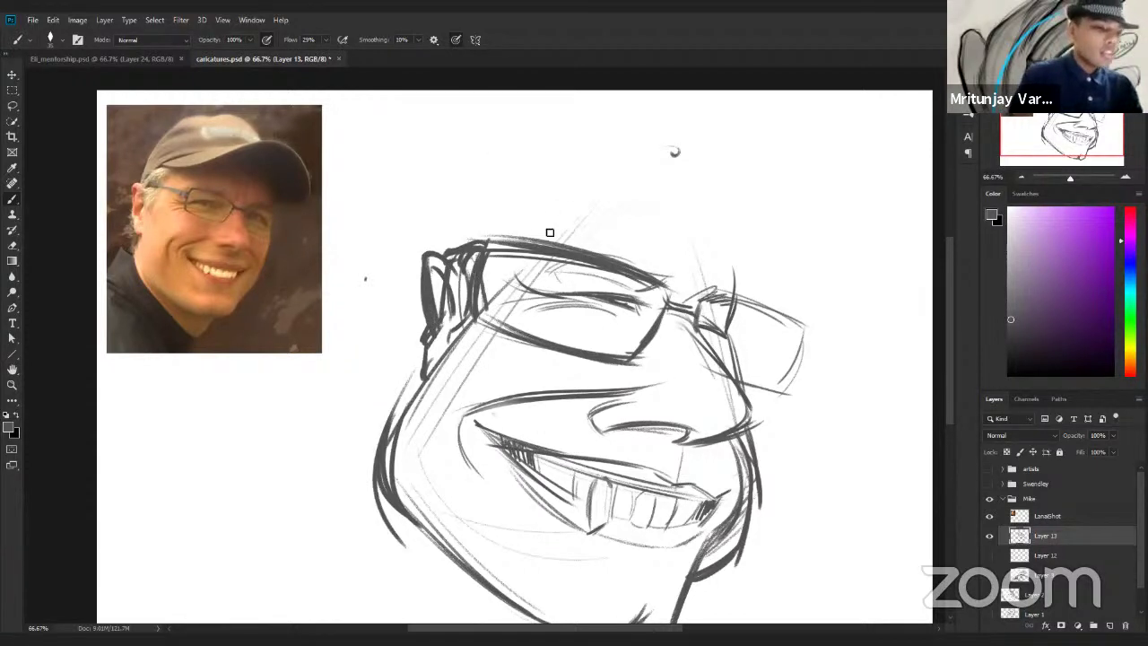
# Add short strokes above the near temple and lightly sketch the cap's curved lower edge across the forehead.
pyautogui.moveTo(504, 242); pyautogui.dragTo(538, 220)
pyautogui.moveTo(463, 241); pyautogui.dragTo(493, 225)
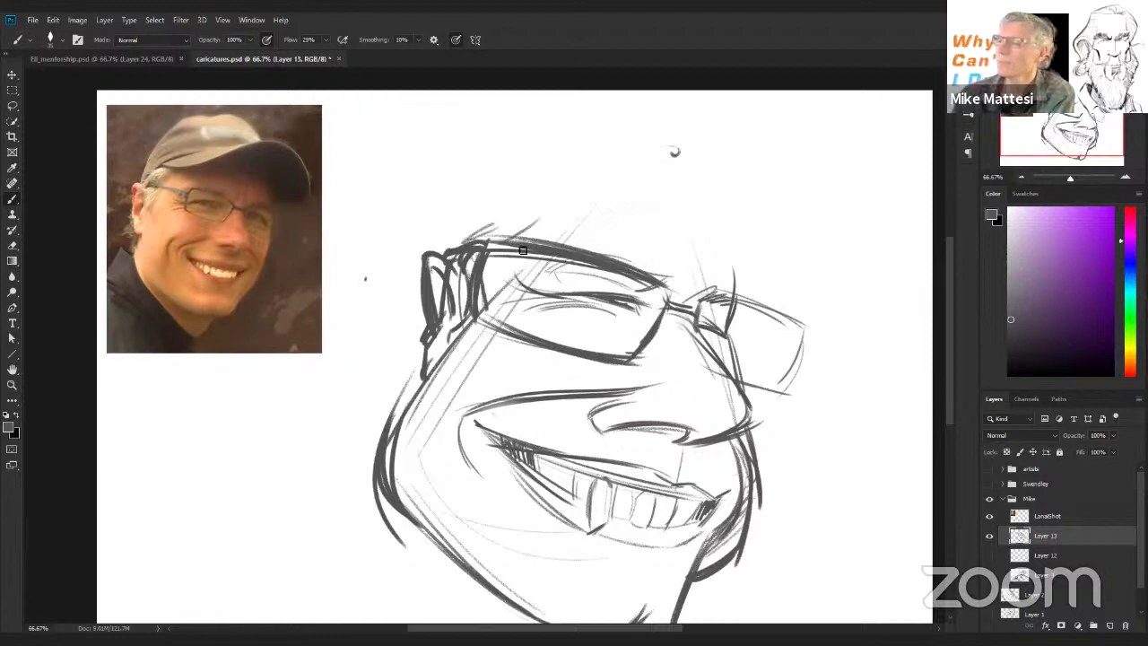
pyautogui.moveTo(507, 238)
pyautogui.mouseDown()
pyautogui.moveTo(603, 210)
pyautogui.moveTo(734, 264)
pyautogui.mouseUp()
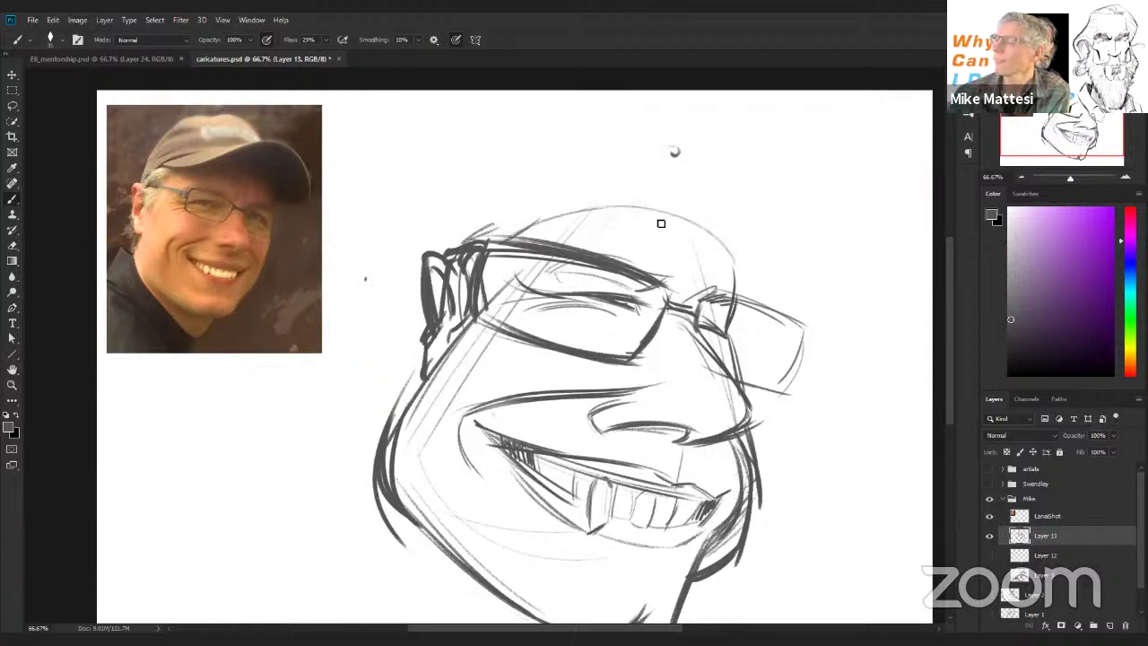
pyautogui.moveTo(551, 215); pyautogui.dragTo(736, 269)
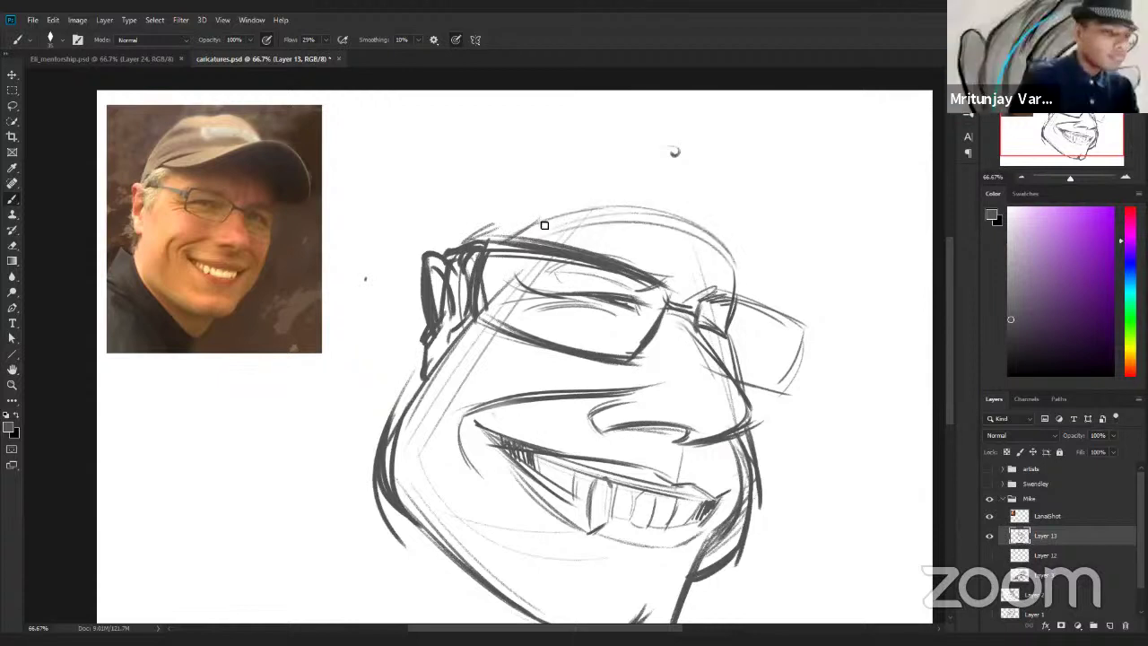
# Draw the cap's visor sweeping out over the far lens, with its curved tip, underside line and short strokes beneath it.
pyautogui.moveTo(538, 216)
pyautogui.mouseDown()
pyautogui.moveTo(794, 205)
pyautogui.moveTo(742, 202)
pyautogui.moveTo(834, 256)
pyautogui.mouseUp()
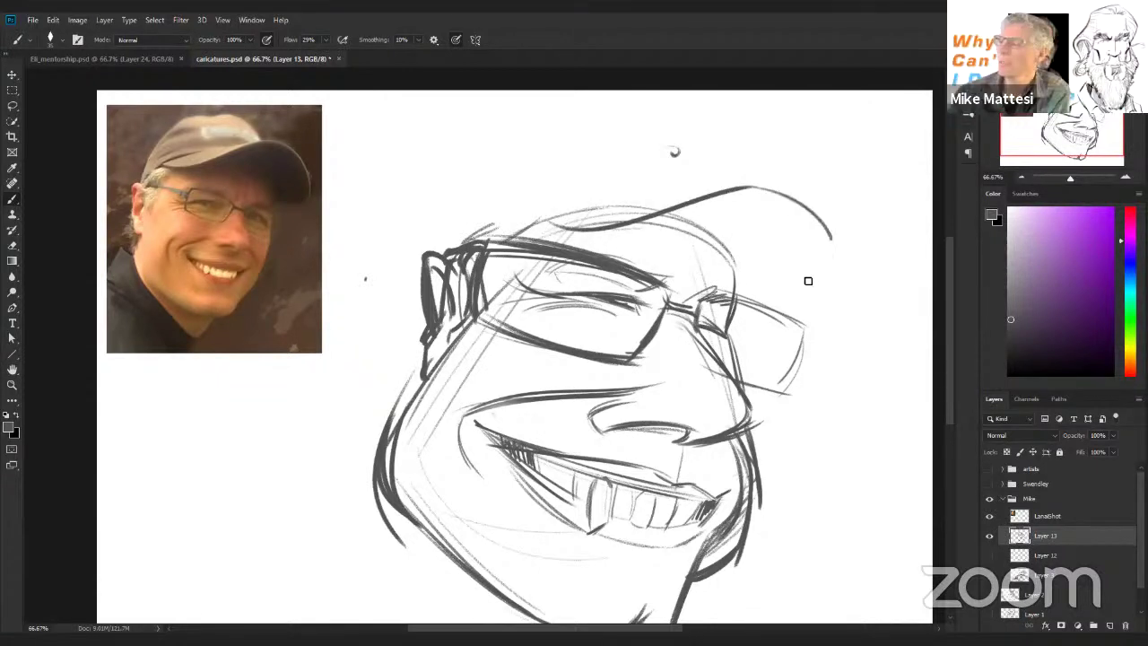
pyautogui.moveTo(777, 203); pyautogui.dragTo(821, 262)
pyautogui.moveTo(741, 285); pyautogui.dragTo(807, 278)
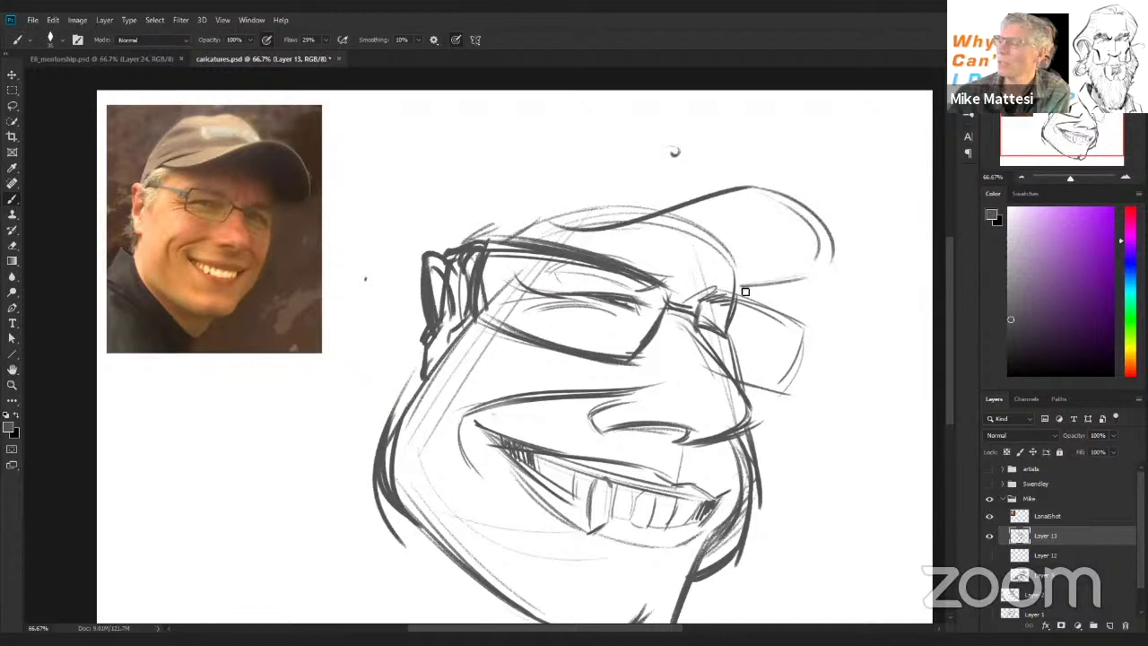
pyautogui.moveTo(662, 242)
pyautogui.mouseDown()
pyautogui.moveTo(680, 220)
pyautogui.moveTo(711, 228)
pyautogui.mouseUp()
# Draw the cap's peaked crown above the visor and darken its back slope, top and front edge.
pyautogui.press('z')
pyautogui.moveTo(746, 373)
pyautogui.mouseDown()
pyautogui.moveTo(700, 356)
pyautogui.moveTo(710, 364)
pyautogui.moveTo(696, 382)
pyautogui.mouseUp()
pyautogui.click(669, 292)
pyautogui.press('b')
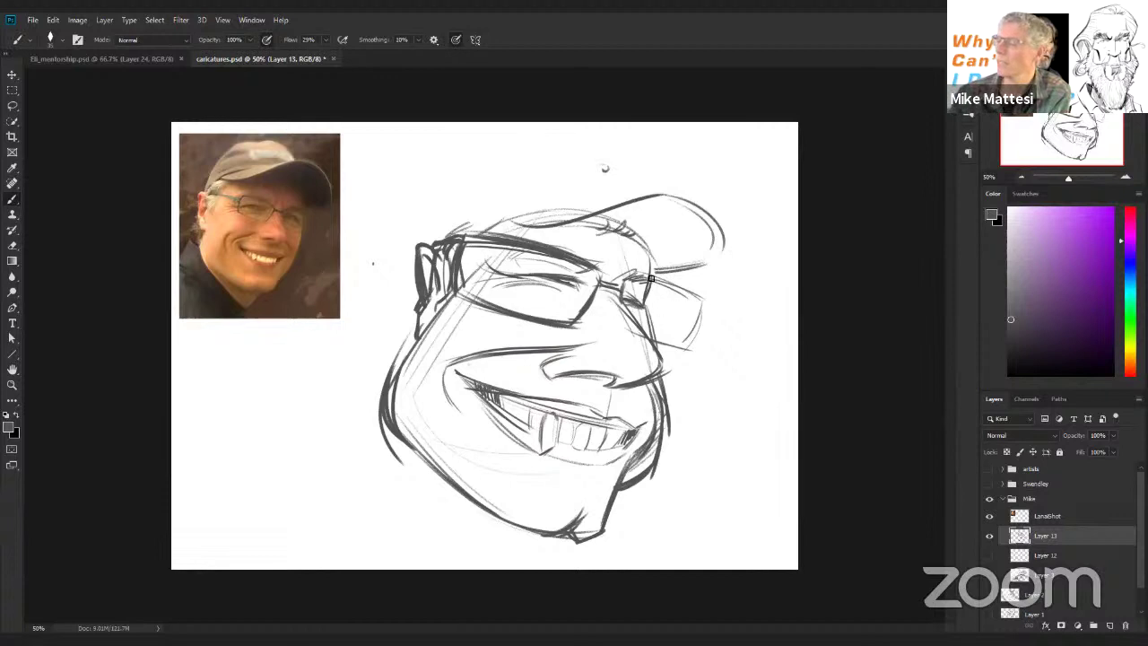
pyautogui.moveTo(651, 279); pyautogui.dragTo(656, 319)
pyautogui.moveTo(617, 203)
pyautogui.mouseDown()
pyautogui.moveTo(578, 155)
pyautogui.moveTo(460, 229)
pyautogui.mouseUp()
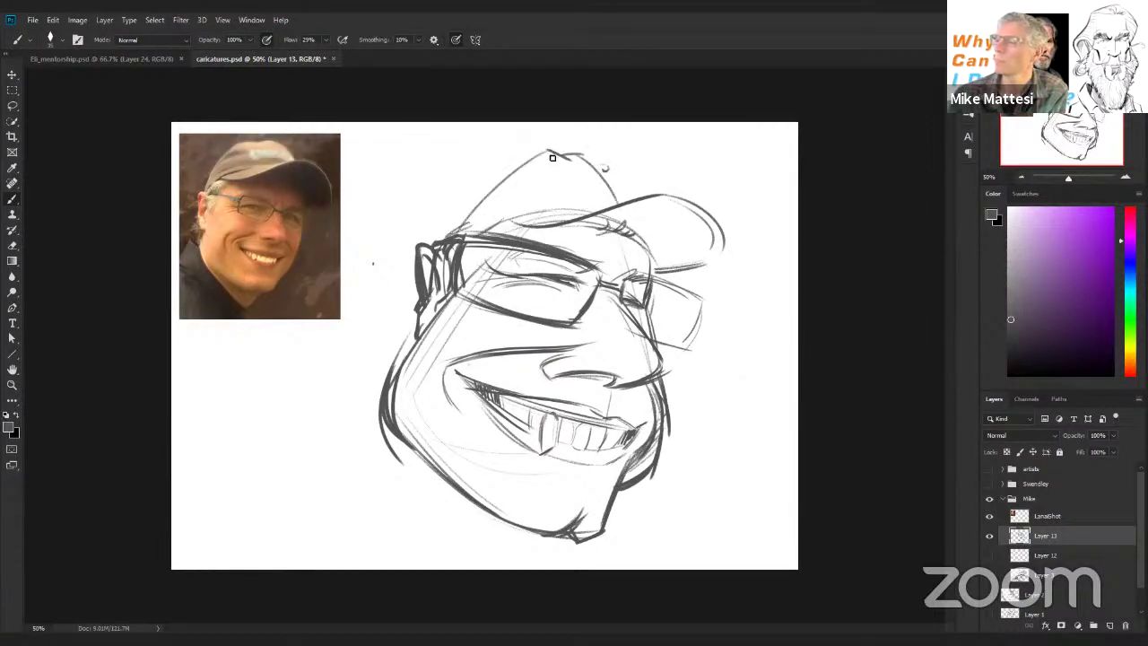
pyautogui.hotkey('ctrl', 'z')
pyautogui.moveTo(563, 153); pyautogui.dragTo(475, 231)
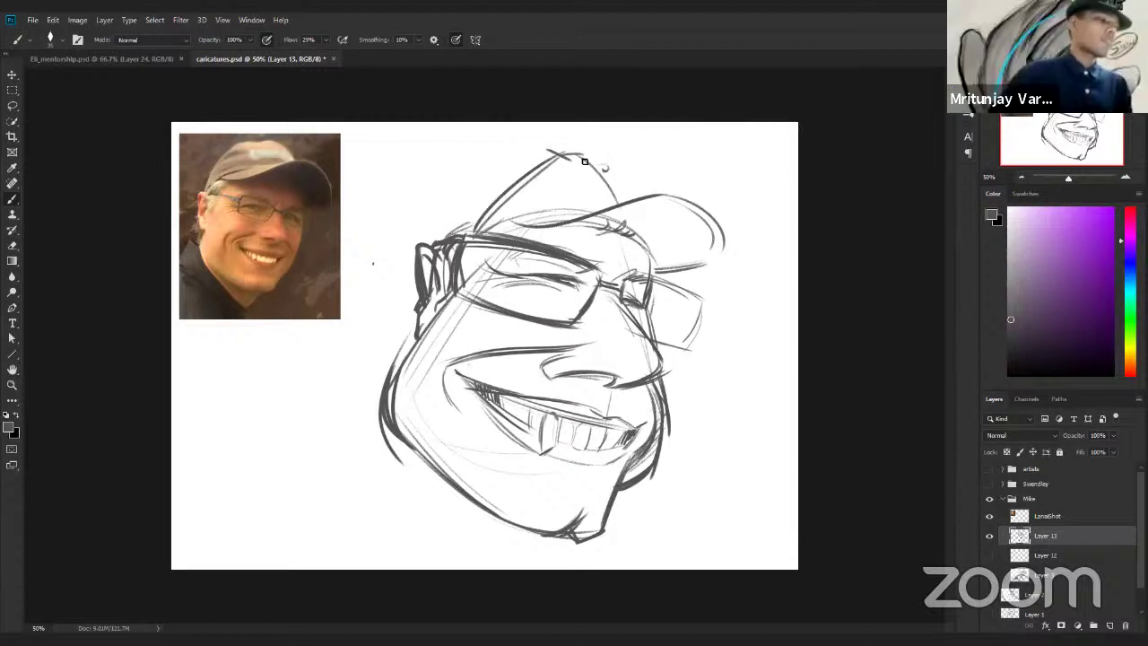
pyautogui.moveTo(567, 154)
pyautogui.mouseDown()
pyautogui.moveTo(597, 161)
pyautogui.moveTo(618, 210)
pyautogui.mouseUp()
pyautogui.moveTo(607, 169); pyautogui.dragTo(581, 157)
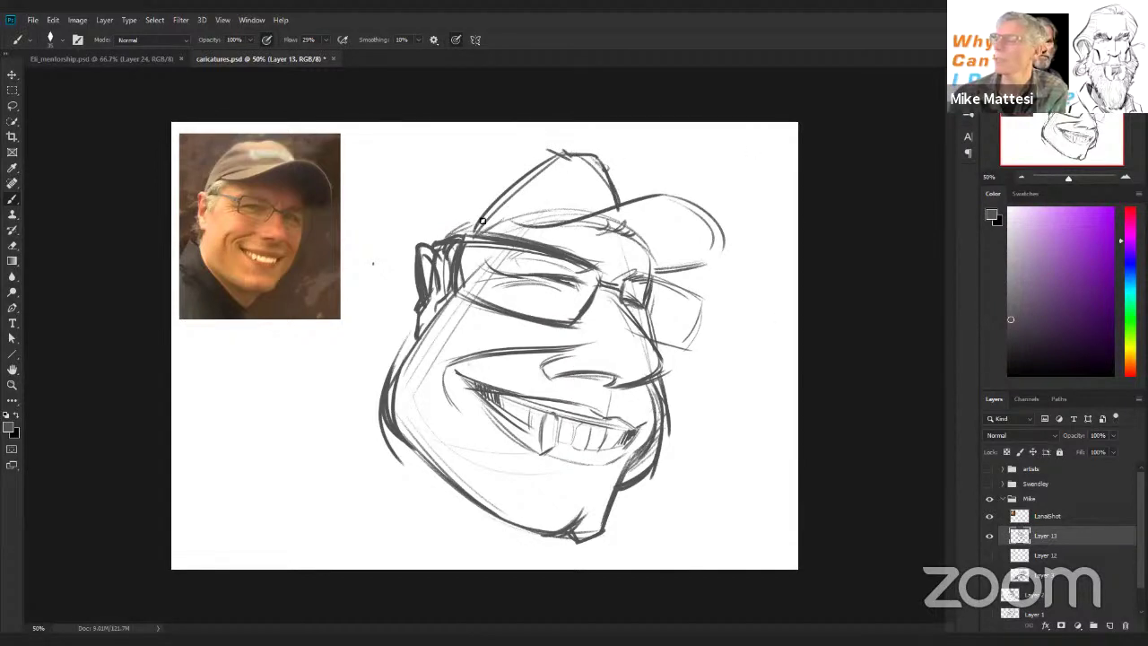
pyautogui.moveTo(483, 220); pyautogui.dragTo(551, 154)
# Sketch the curved patch on the cap's front and strengthen the visor's upper and lower edges.
pyautogui.moveTo(609, 188)
pyautogui.mouseDown()
pyautogui.moveTo(562, 188)
pyautogui.moveTo(558, 202)
pyautogui.mouseUp()
pyautogui.moveTo(599, 186)
pyautogui.mouseDown()
pyautogui.moveTo(565, 187)
pyautogui.moveTo(558, 203)
pyautogui.mouseUp()
pyautogui.moveTo(612, 201)
pyautogui.mouseDown()
pyautogui.moveTo(563, 198)
pyautogui.moveTo(666, 197)
pyautogui.mouseUp()
pyautogui.moveTo(566, 225); pyautogui.dragTo(664, 196)
pyautogui.moveTo(722, 251); pyautogui.dragTo(649, 279)
pyautogui.moveTo(714, 262); pyautogui.dragTo(678, 267)
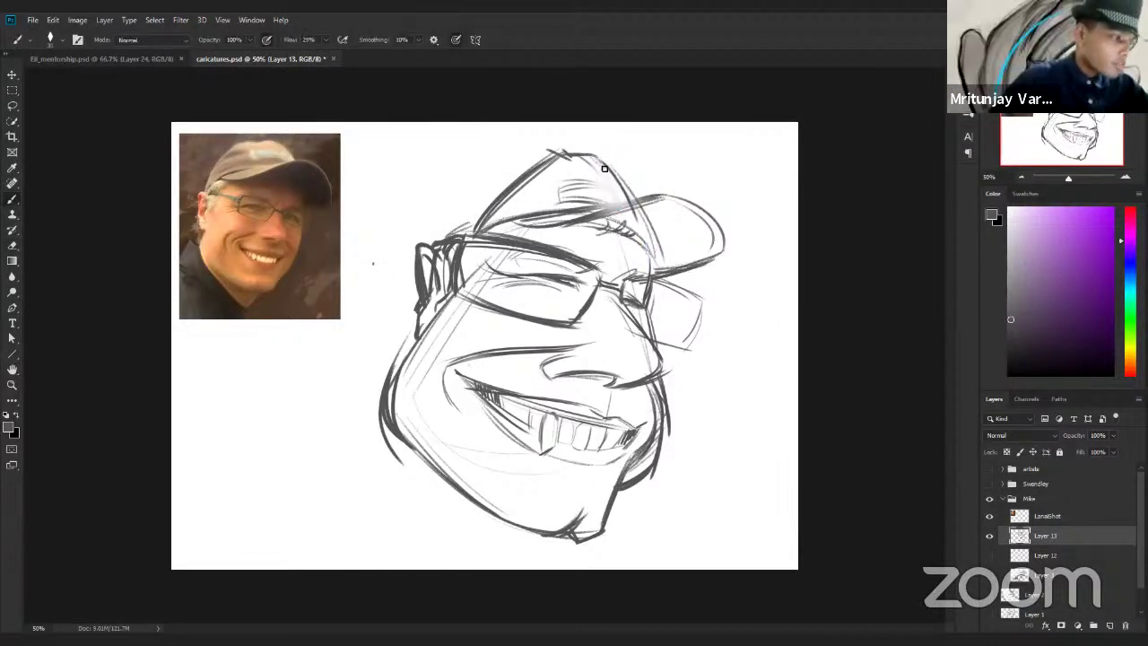
pyautogui.moveTo(553, 219)
pyautogui.mouseDown()
pyautogui.moveTo(623, 199)
pyautogui.moveTo(558, 187)
pyautogui.moveTo(599, 195)
pyautogui.moveTo(555, 191)
pyautogui.moveTo(617, 184)
pyautogui.mouseUp()
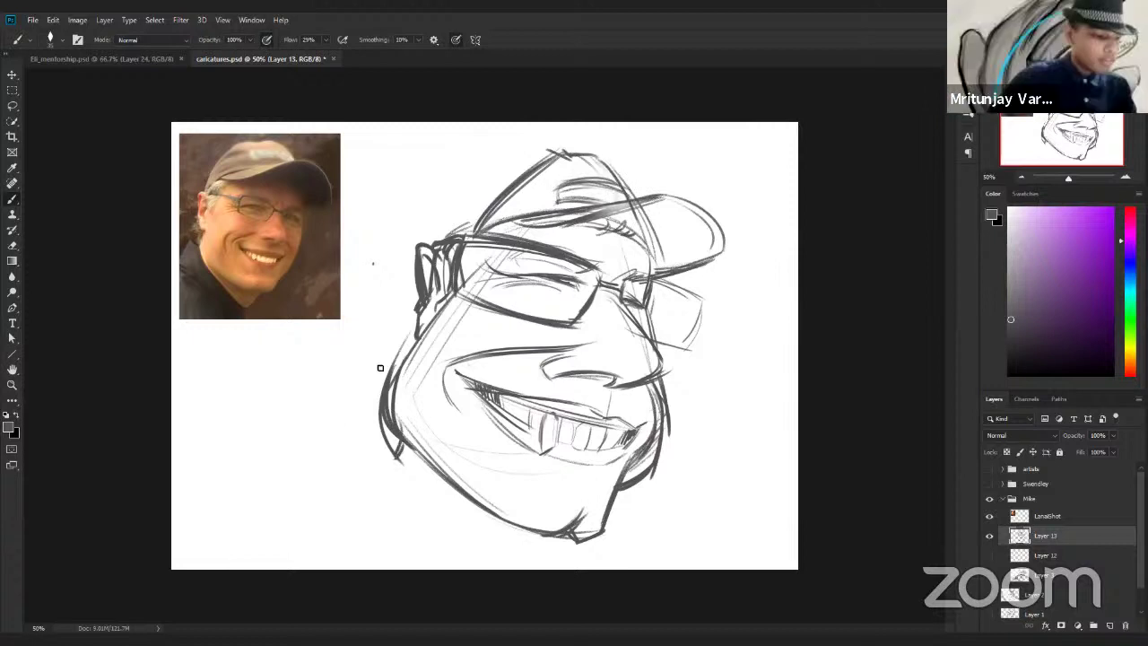
# Add hair wisps behind the jaw, then draw the raised collar's outer edge and the neck line below the chin.
pyautogui.moveTo(374, 341)
pyautogui.mouseDown()
pyautogui.moveTo(414, 334)
pyautogui.moveTo(359, 381)
pyautogui.mouseUp()
pyautogui.moveTo(406, 354); pyautogui.dragTo(369, 390)
pyautogui.moveTo(297, 421)
pyautogui.mouseDown()
pyautogui.moveTo(397, 453)
pyautogui.moveTo(307, 422)
pyautogui.moveTo(454, 508)
pyautogui.moveTo(479, 553)
pyautogui.mouseUp()
pyautogui.hotkey('ctrl', 'z')
pyautogui.moveTo(334, 428)
pyautogui.mouseDown()
pyautogui.moveTo(479, 548)
pyautogui.moveTo(521, 562)
pyautogui.mouseUp()
pyautogui.moveTo(479, 545)
pyautogui.mouseDown()
pyautogui.moveTo(526, 560)
pyautogui.moveTo(536, 526)
pyautogui.mouseUp()
pyautogui.moveTo(498, 553); pyautogui.dragTo(526, 527)
pyautogui.hotkey('ctrl', 'z')
# Draw the collar's folded lapel lines, the sloping shoulder, and a curved jacket fold below the collar.
pyautogui.moveTo(314, 424); pyautogui.dragTo(372, 501)
pyautogui.moveTo(337, 445); pyautogui.dragTo(463, 548)
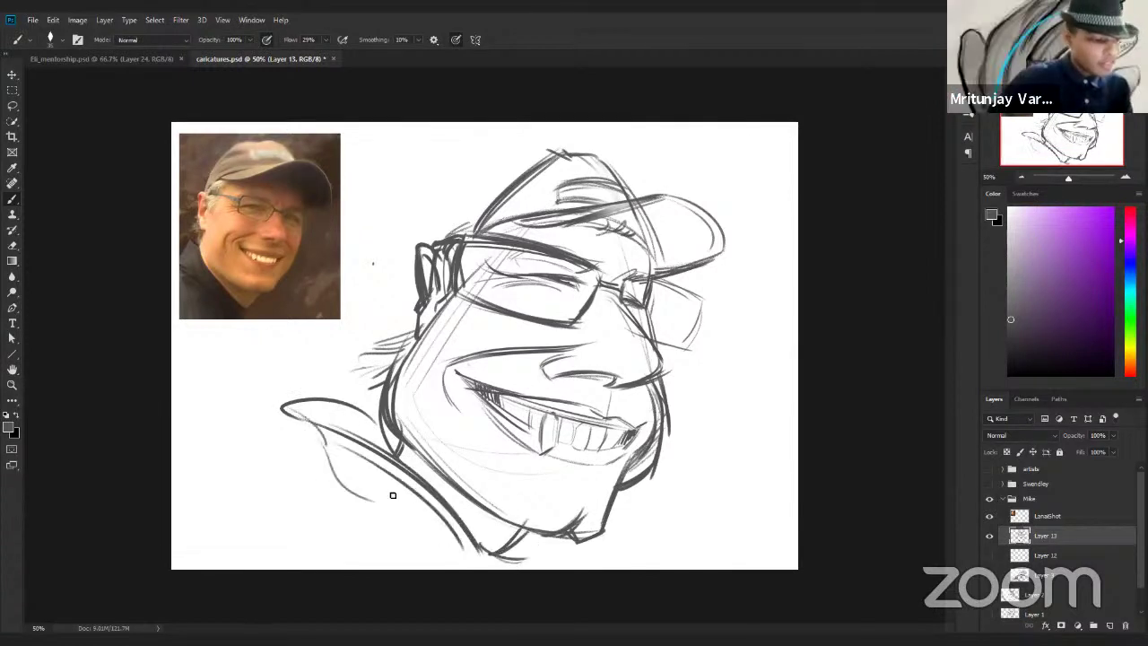
pyautogui.moveTo(363, 467); pyautogui.dragTo(436, 542)
pyautogui.moveTo(197, 511); pyautogui.dragTo(344, 446)
pyautogui.moveTo(175, 530); pyautogui.dragTo(344, 441)
pyautogui.moveTo(288, 467); pyautogui.dragTo(372, 473)
pyautogui.moveTo(276, 470); pyautogui.dragTo(403, 539)
# Collapse the layer group that holds the finished cap-and-glasses caricature.
pyautogui.press('z')
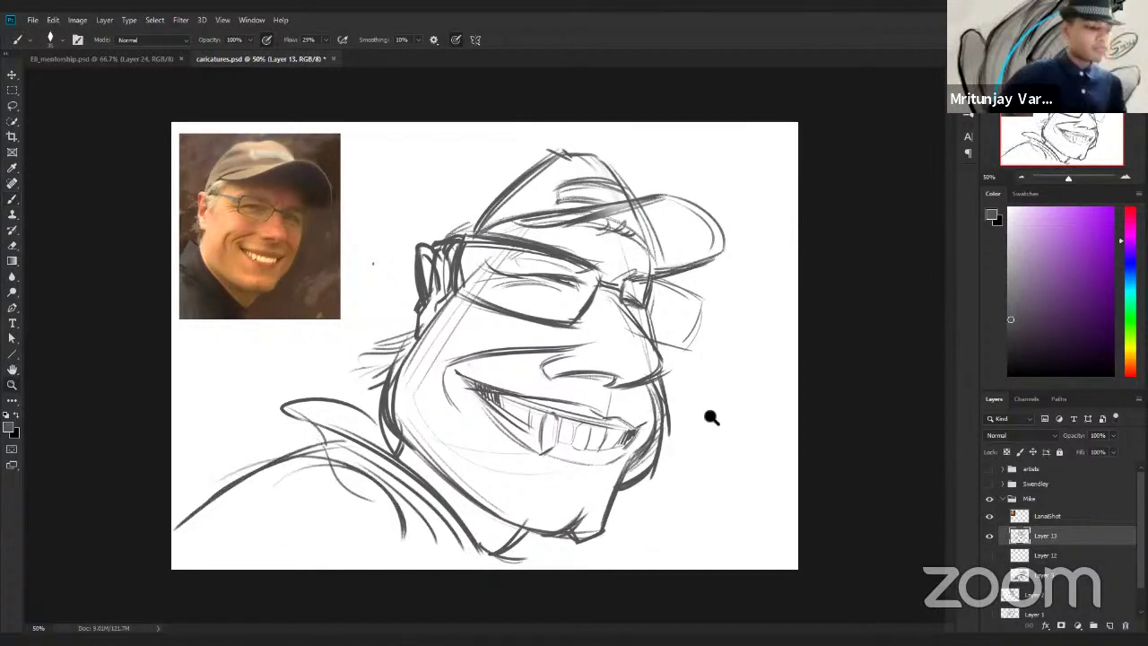
pyautogui.moveTo(713, 415); pyautogui.dragTo(771, 469)
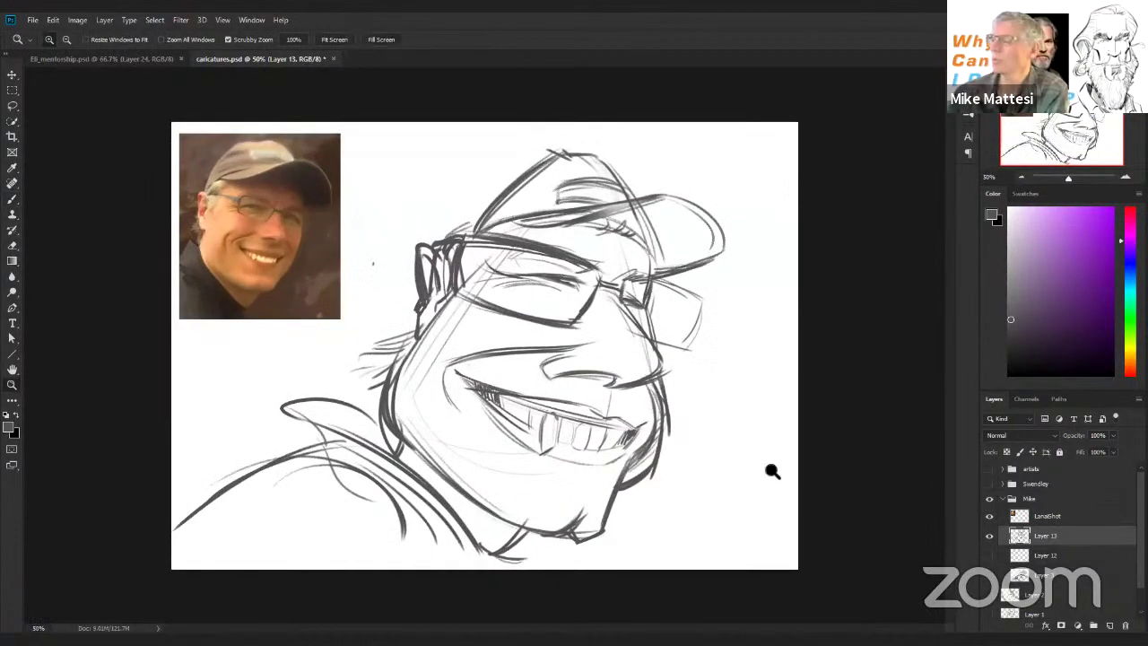
pyautogui.click(1003, 500)
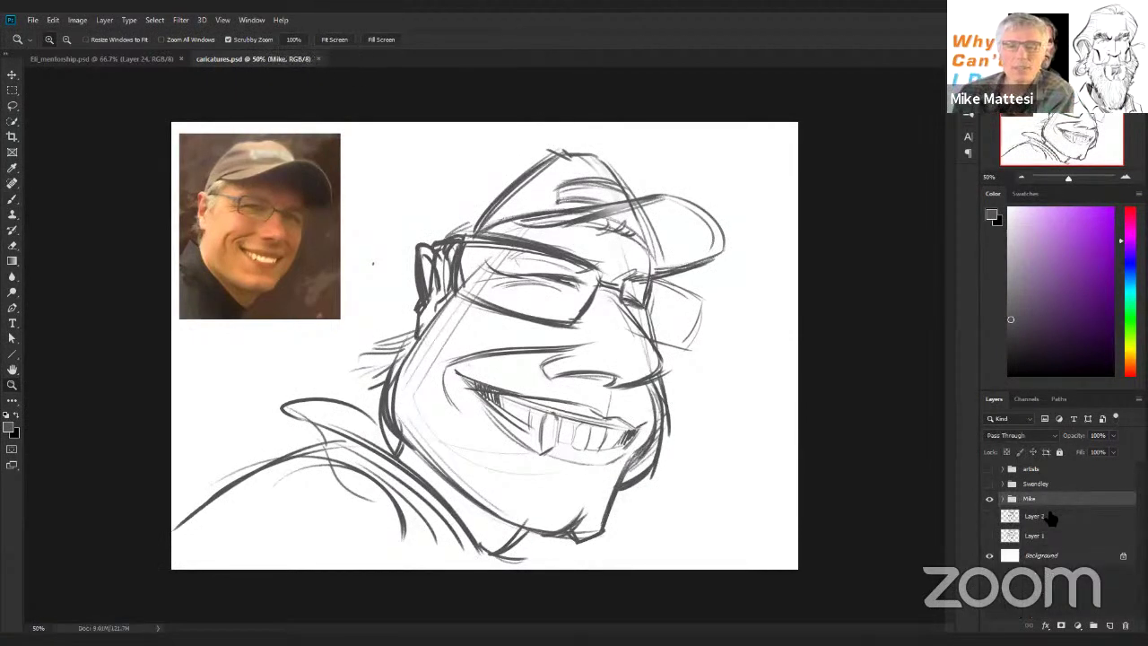